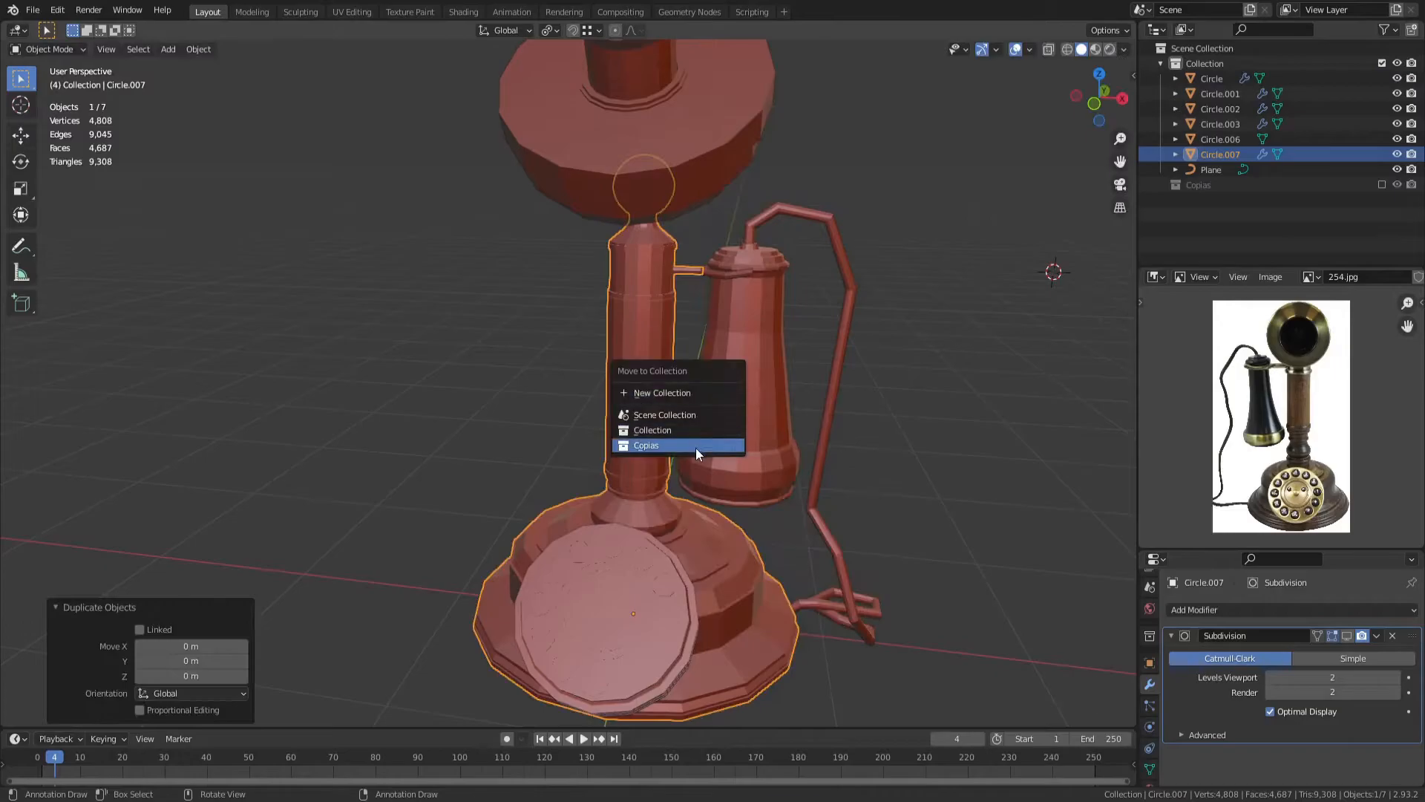
Step: Move the duplicated base object into a new collection named Modelado and the remaining phone parts into a hidden collection named Blocking
type("Modelado")
left_click(702, 431)
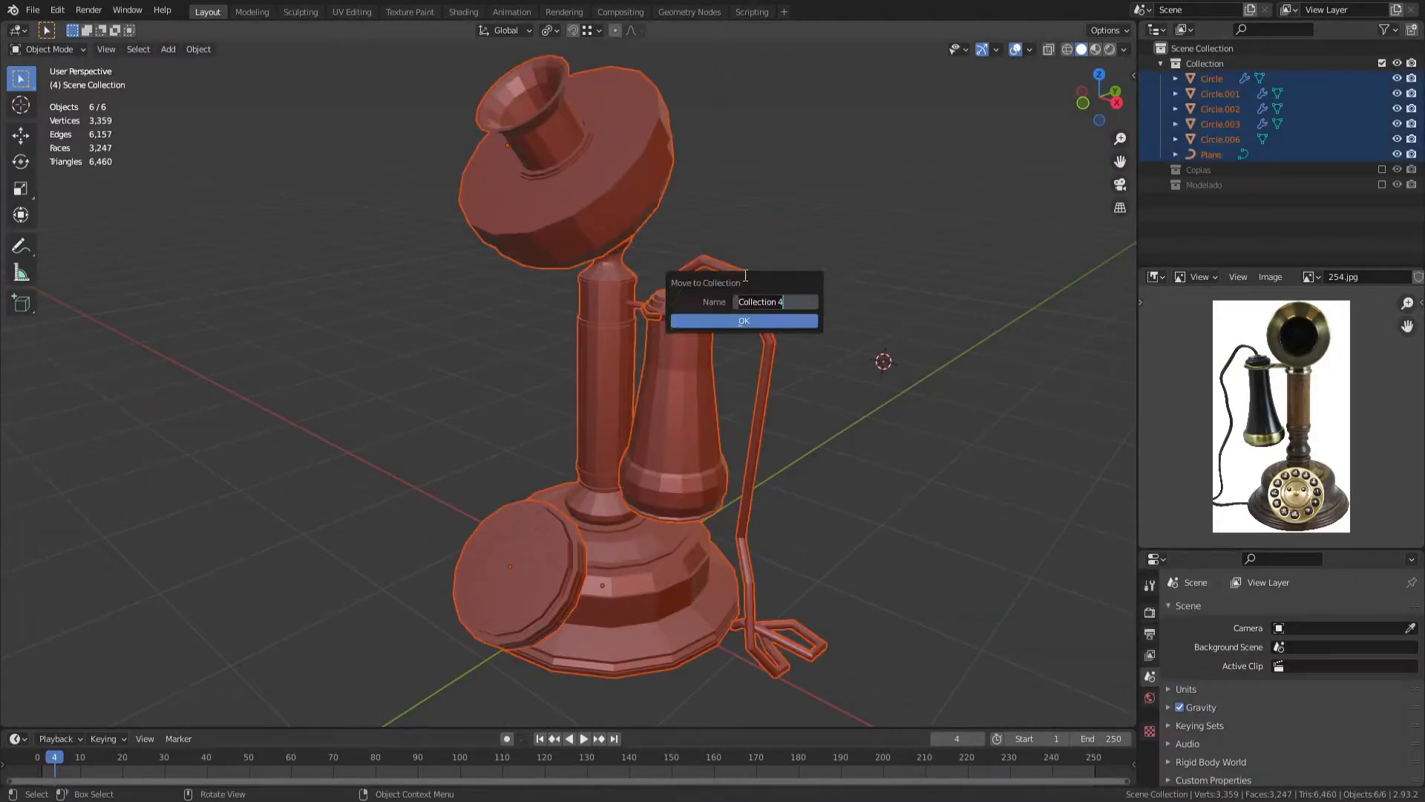
left_click(757, 321)
left_click(1381, 108)
left_click(1382, 94)
Step: Turn on the viewport display of the base's Subdivision modifier and shade the object smooth
left_click(818, 114)
middle_click_drag(579, 389, 630, 359)
scroll(630, 358, "up", 4)
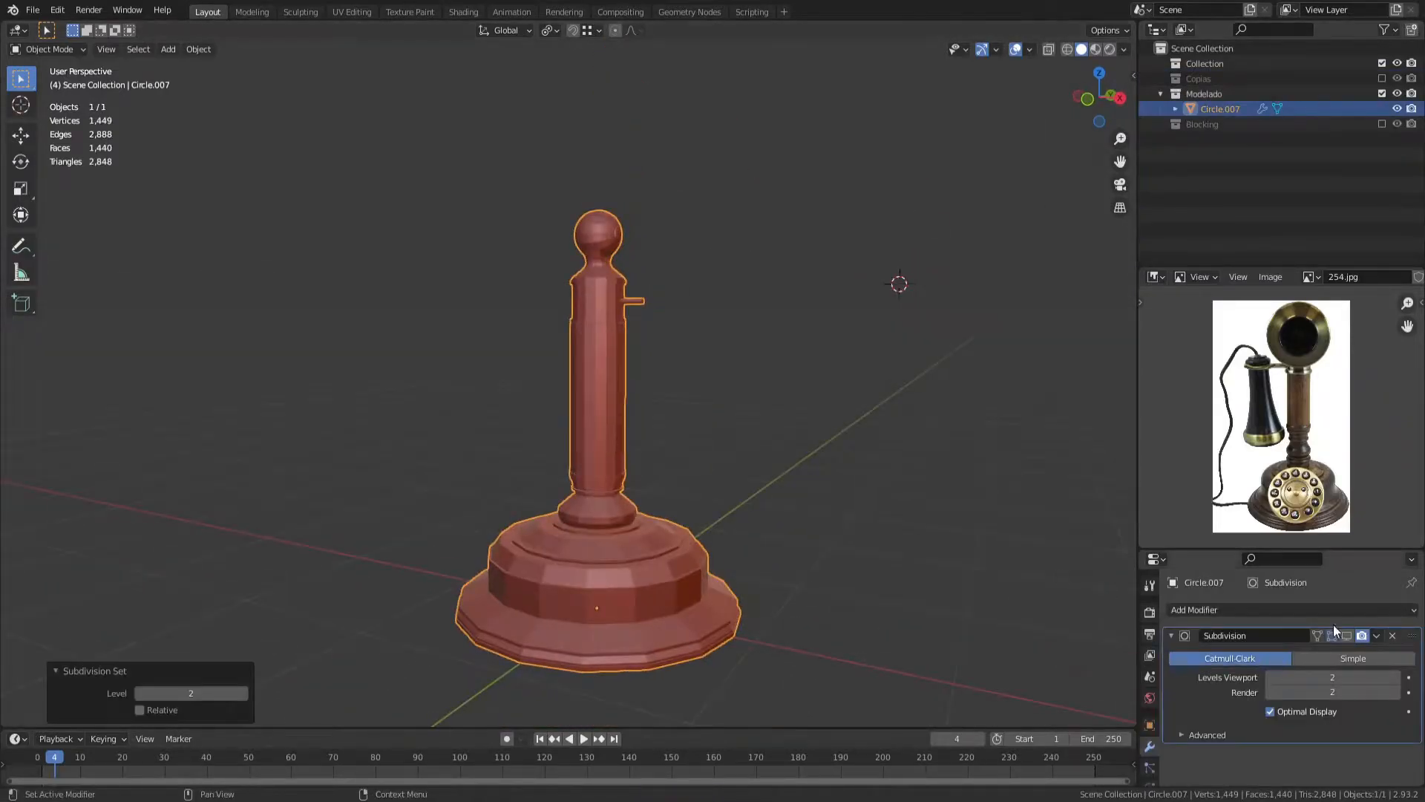
middle_click_drag(617, 443, 550, 404)
scroll(550, 404, "up", 4)
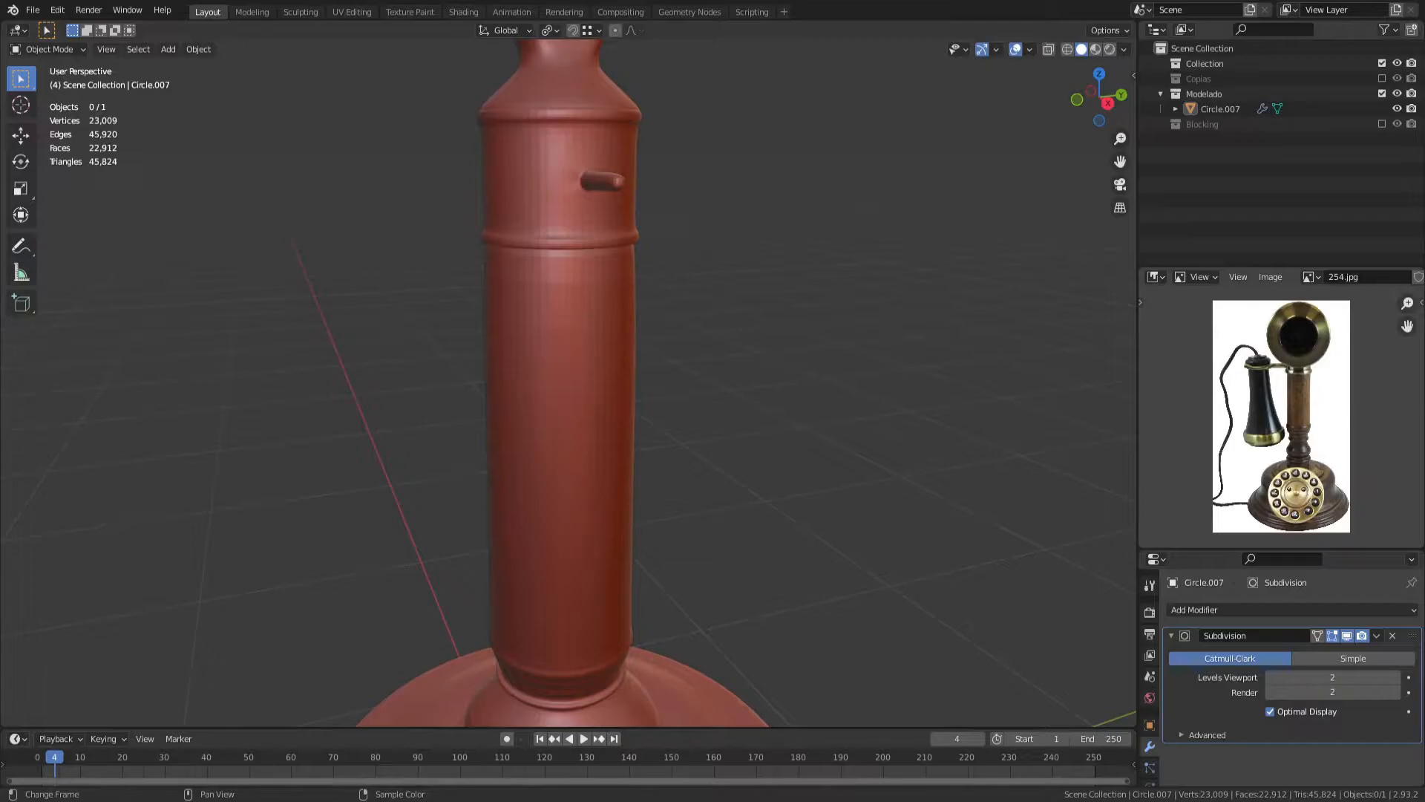
middle_click_drag(671, 531, 689, 364)
left_click(688, 364)
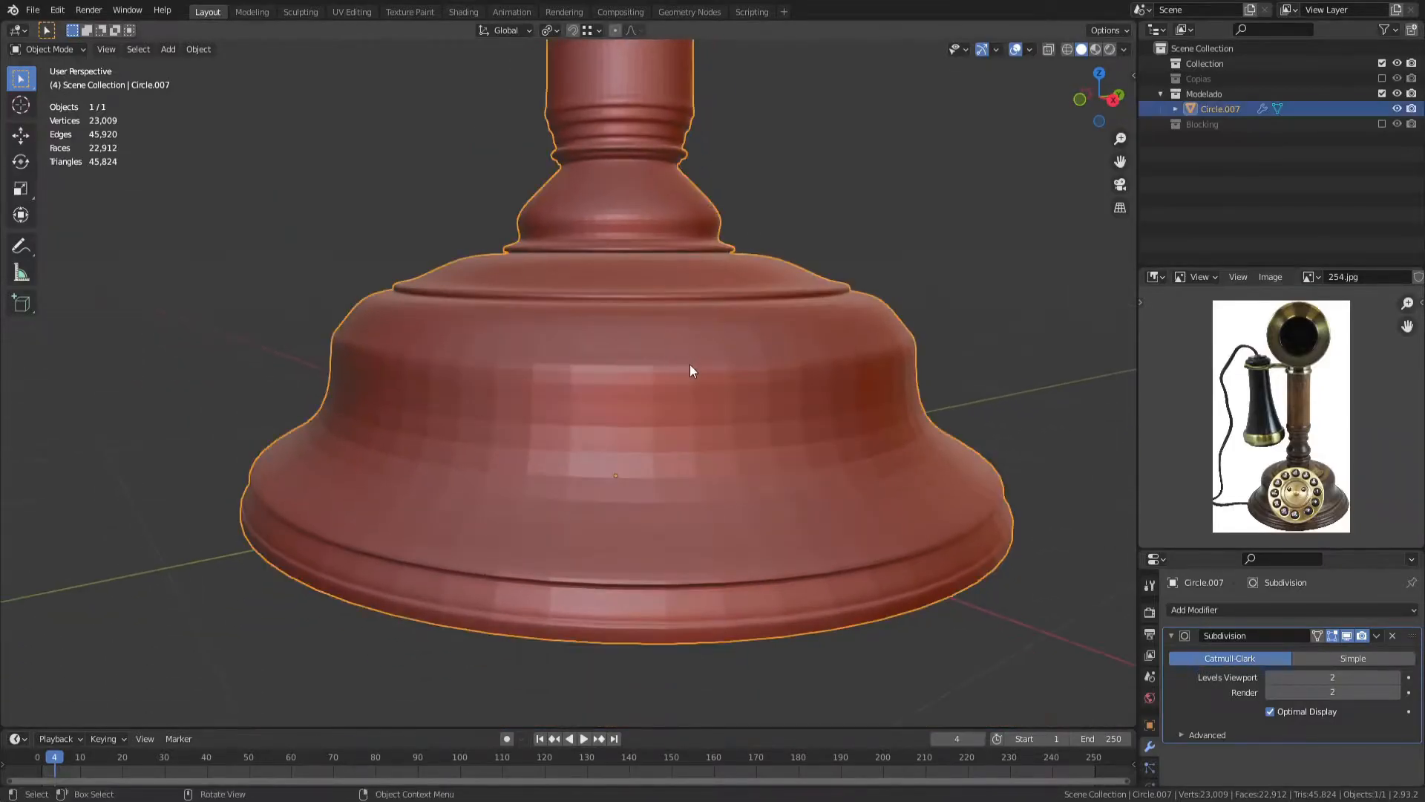
key("alt+a")
scroll(702, 372, "down", 3)
scroll(714, 383, "down", 3)
middle_click_drag(735, 433, 713, 448)
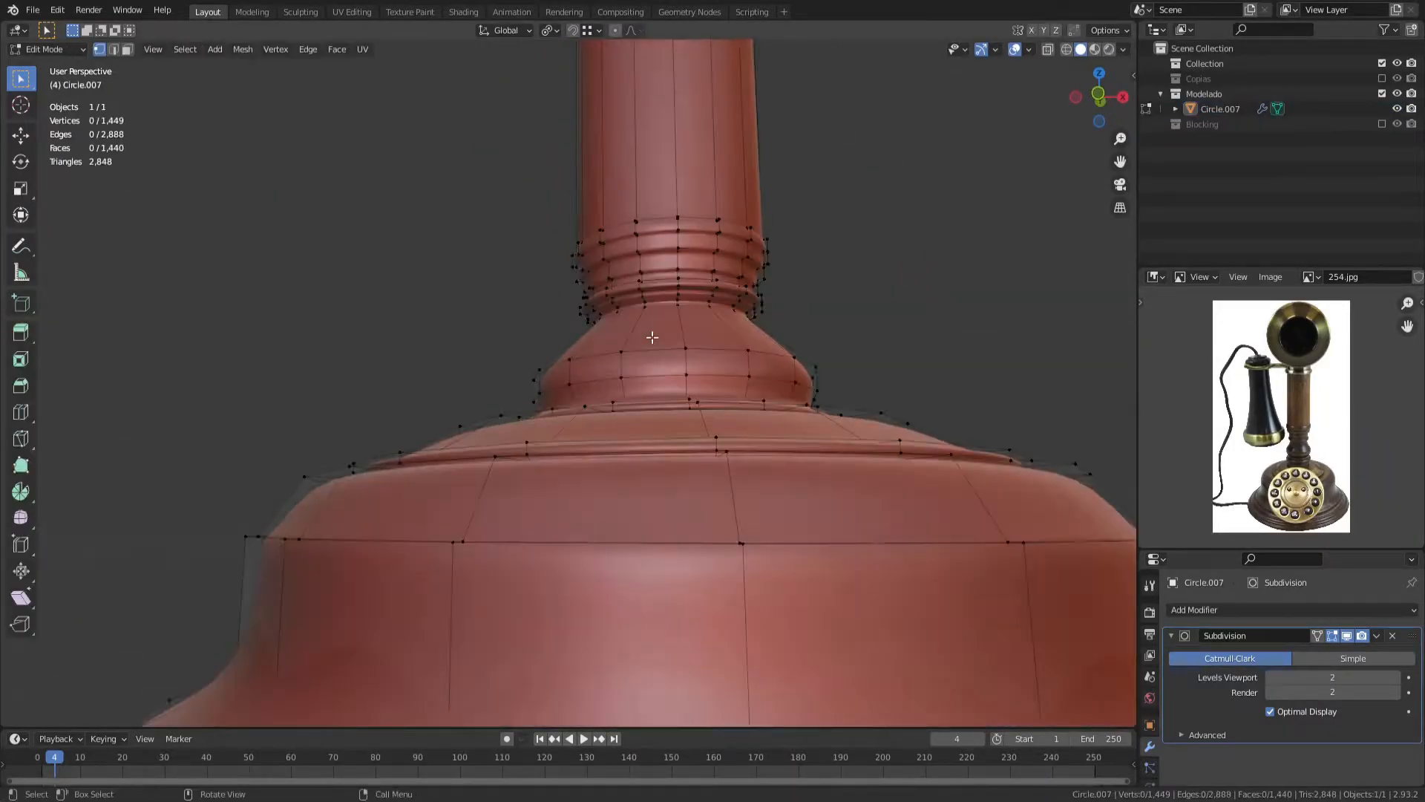
Step: Separate the ball-topped upper piece of the column into its own object and isolate the base and shaft for editing
key("l")
middle_click_drag(718, 213, 705, 305)
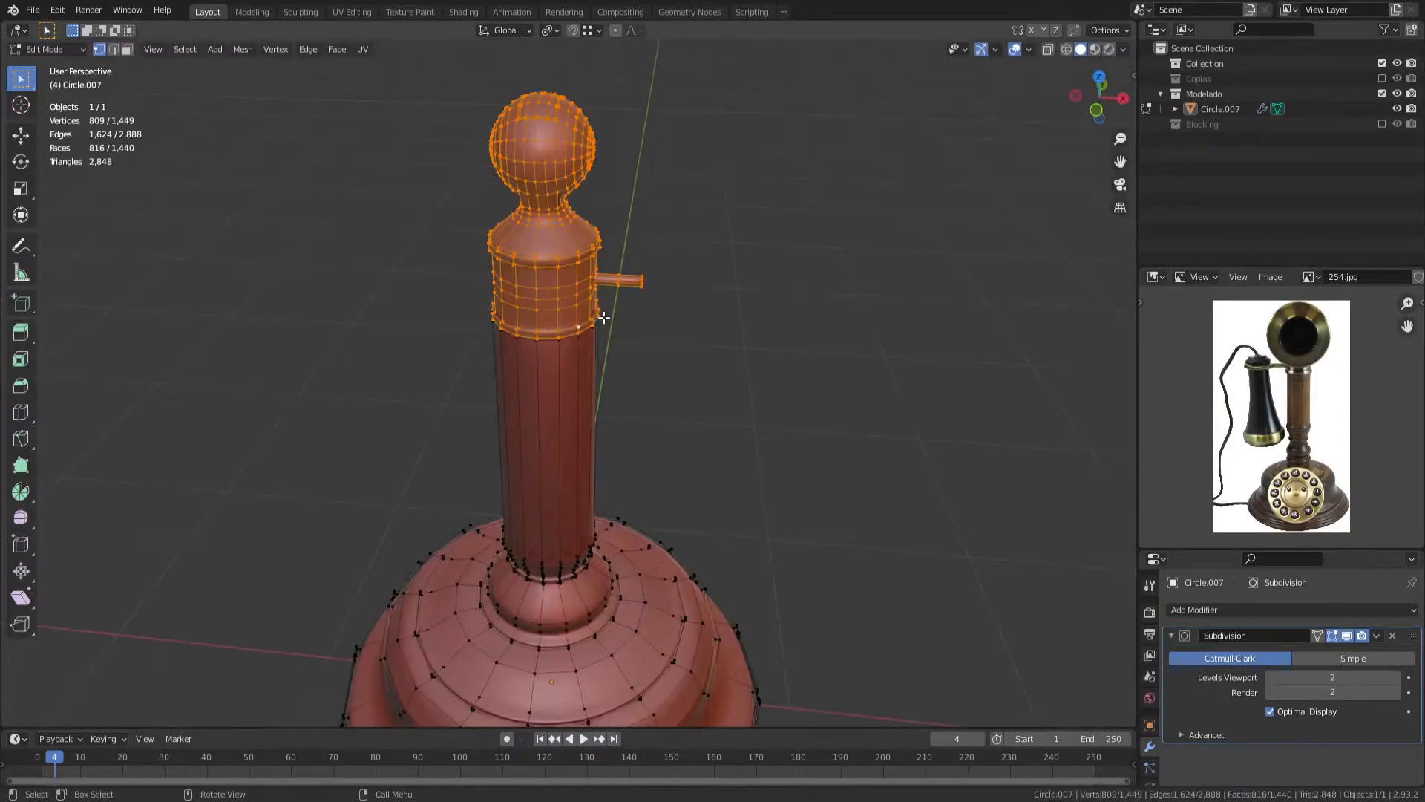
key("p")
left_click(606, 318)
key("Tab")
key("KP_Divide")
key("Tab")
Step: Extrude the shaft's open top rim inward at a scale of 0.962 and add supporting loop cuts along the rim
scroll(576, 372, "up", 6)
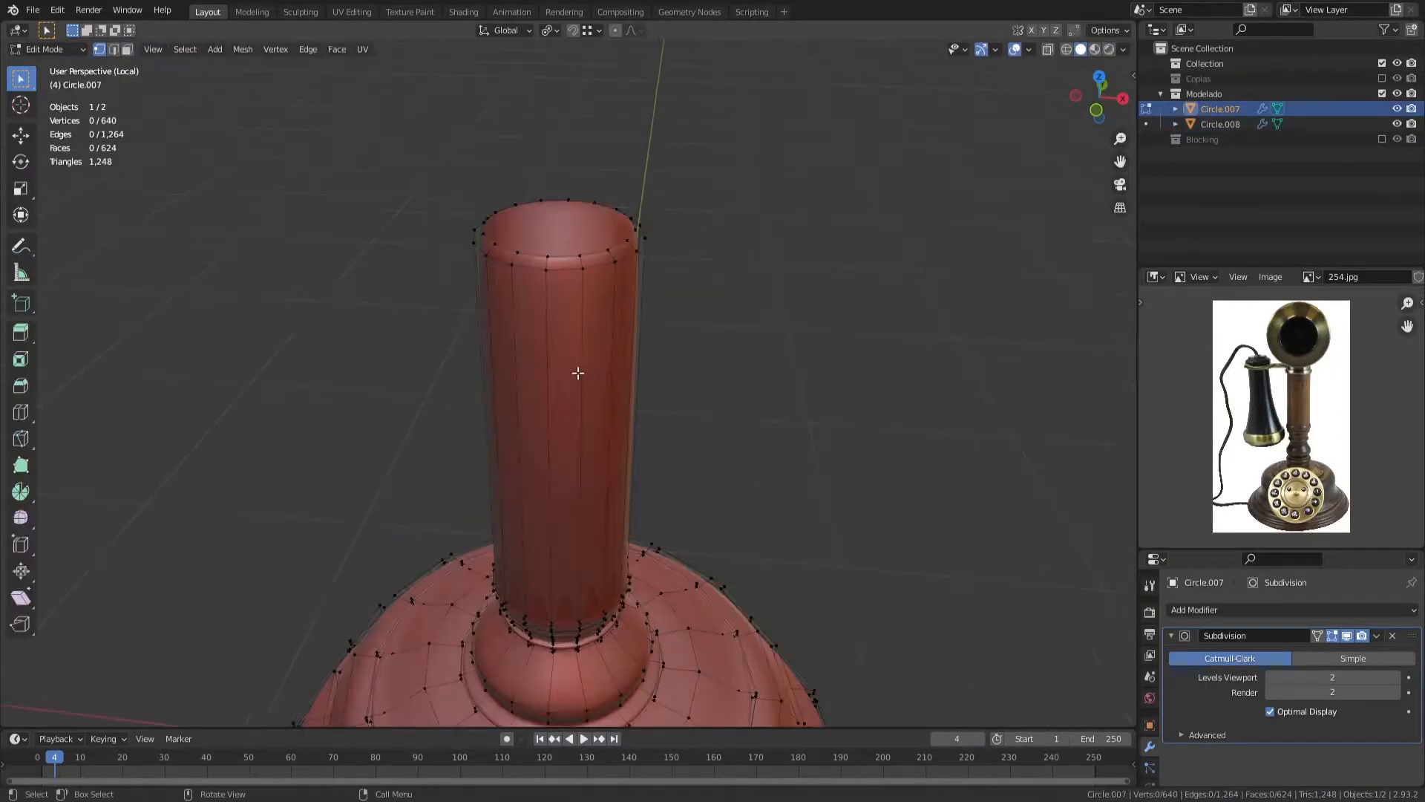
left_click(842, 383)
key("ctrl+r")
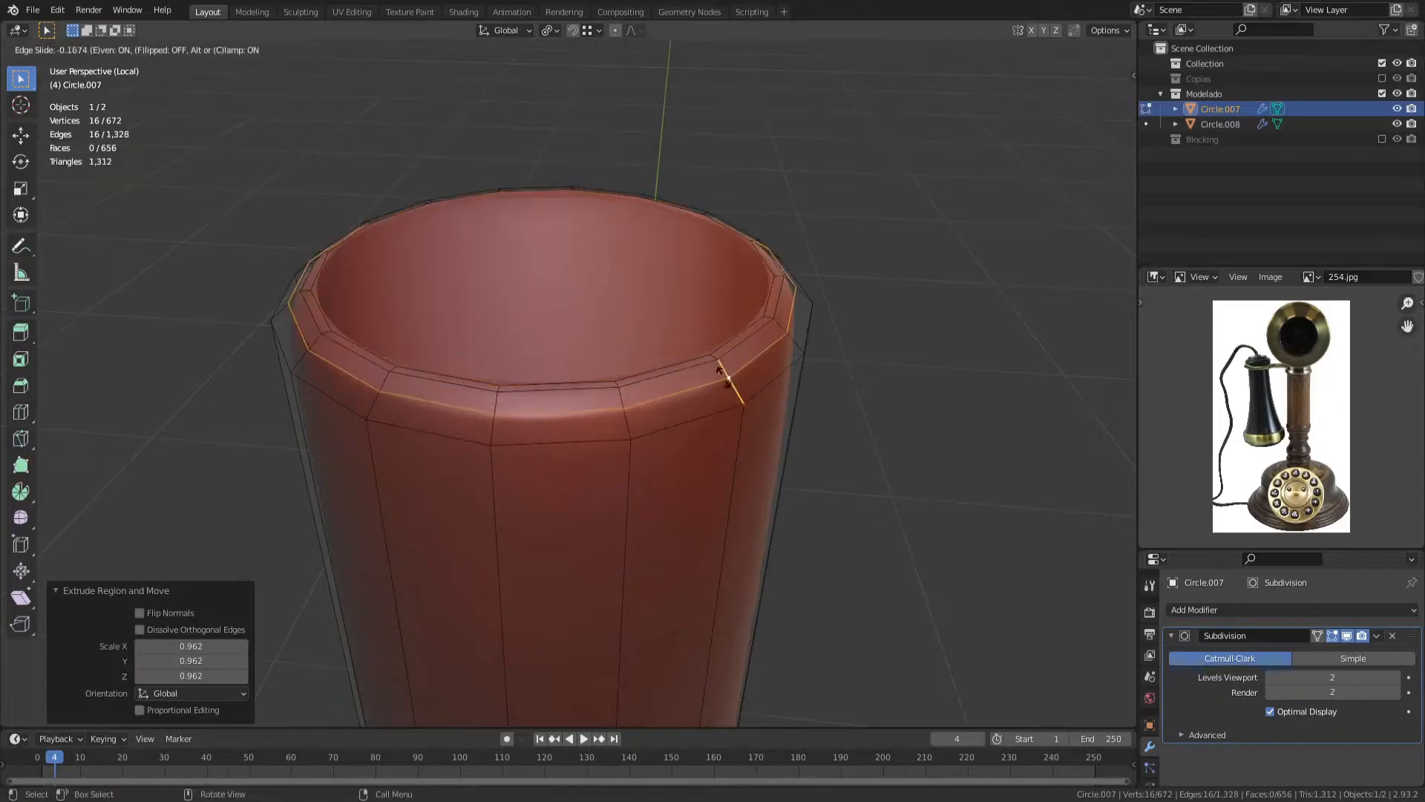
left_click(725, 371)
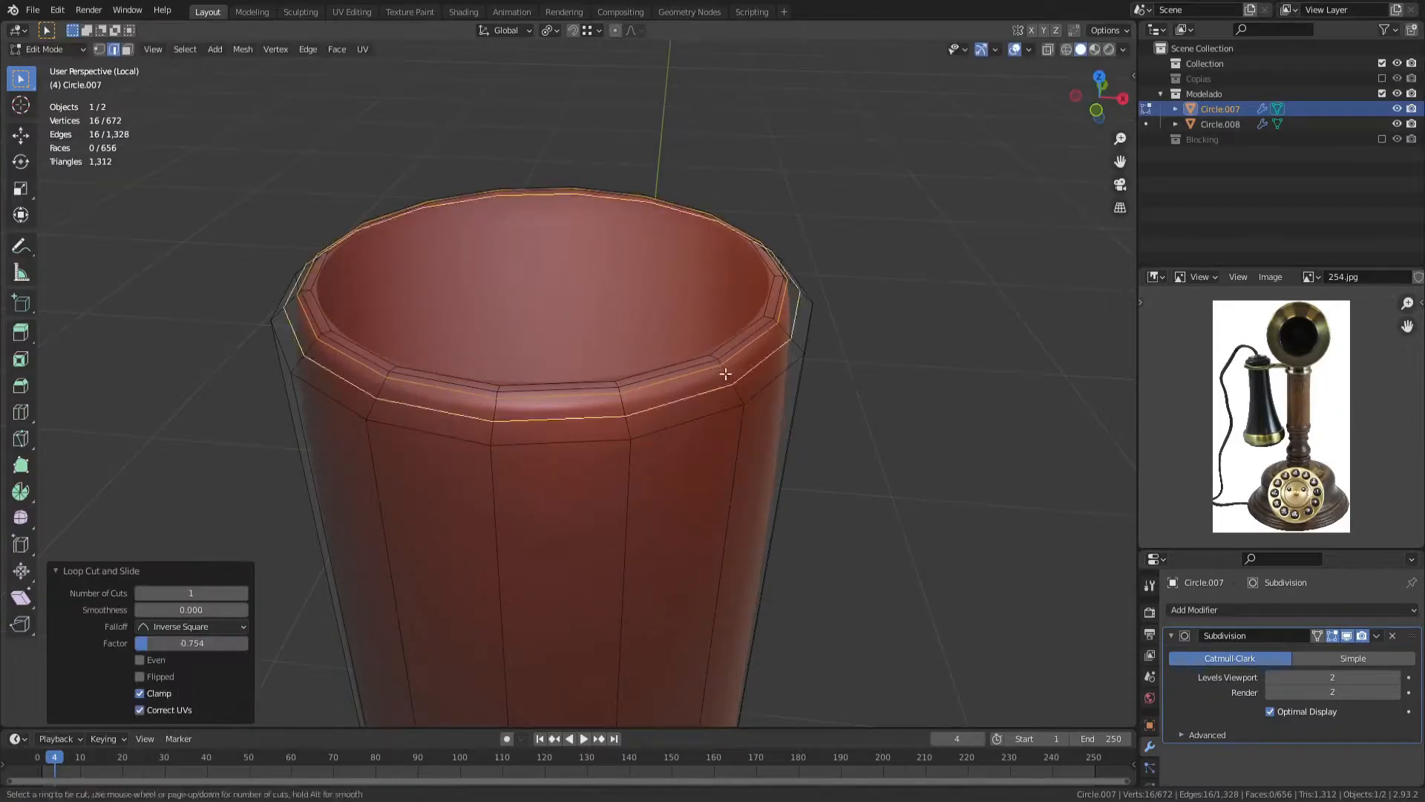
left_click(761, 202)
key("Tab")
Step: Add an edge loop at the bottom of the shaft with factor 0.983 and a beveled loop around the first ring below
scroll(662, 359, "down", 2, "alt")
middle_click_drag(761, 201, 588, 321)
key("Tab")
key("ctrl+r")
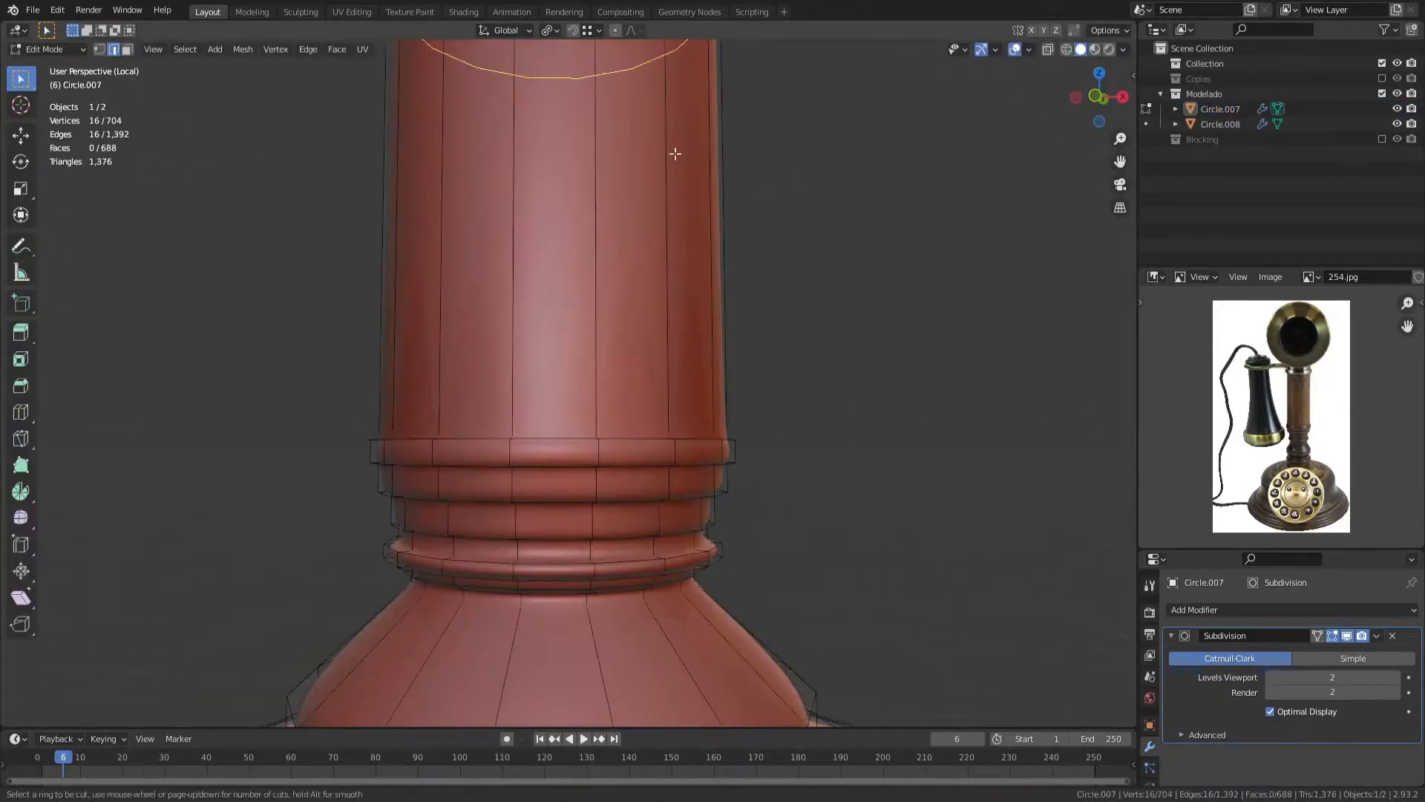
left_click(731, 643)
scroll(652, 429, "up", 4)
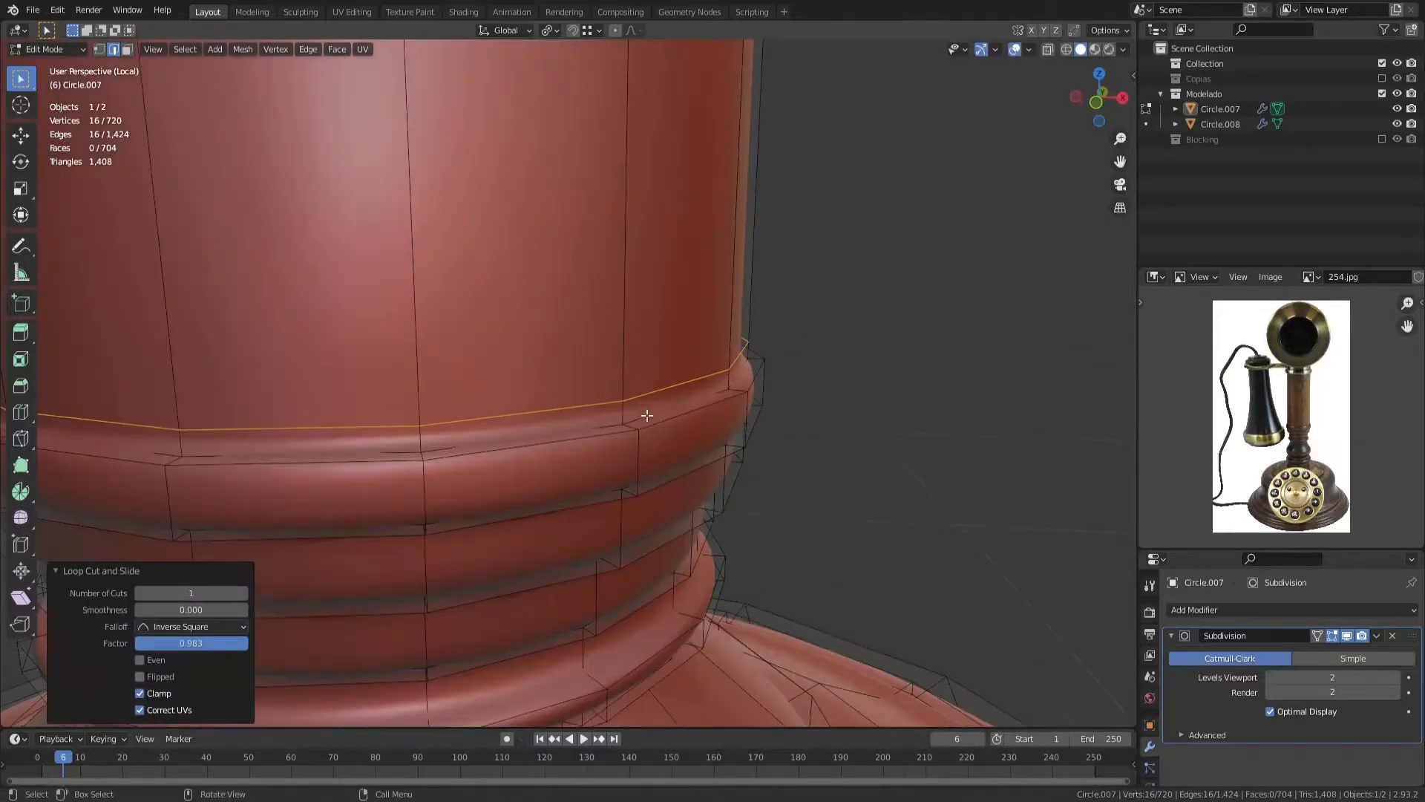
key("ctrl+b")
left_click(871, 424)
key("Tab")
Step: Cut a centered edge loop around the second ring below the shaft and bevel it out to the ring's edges
scroll(580, 417, "down", 10)
scroll(582, 420, "up", 7)
key("Tab")
middle_click_drag(595, 452, 620, 341)
key("ctrl+r")
double_click(621, 341)
key("ctrl+b")
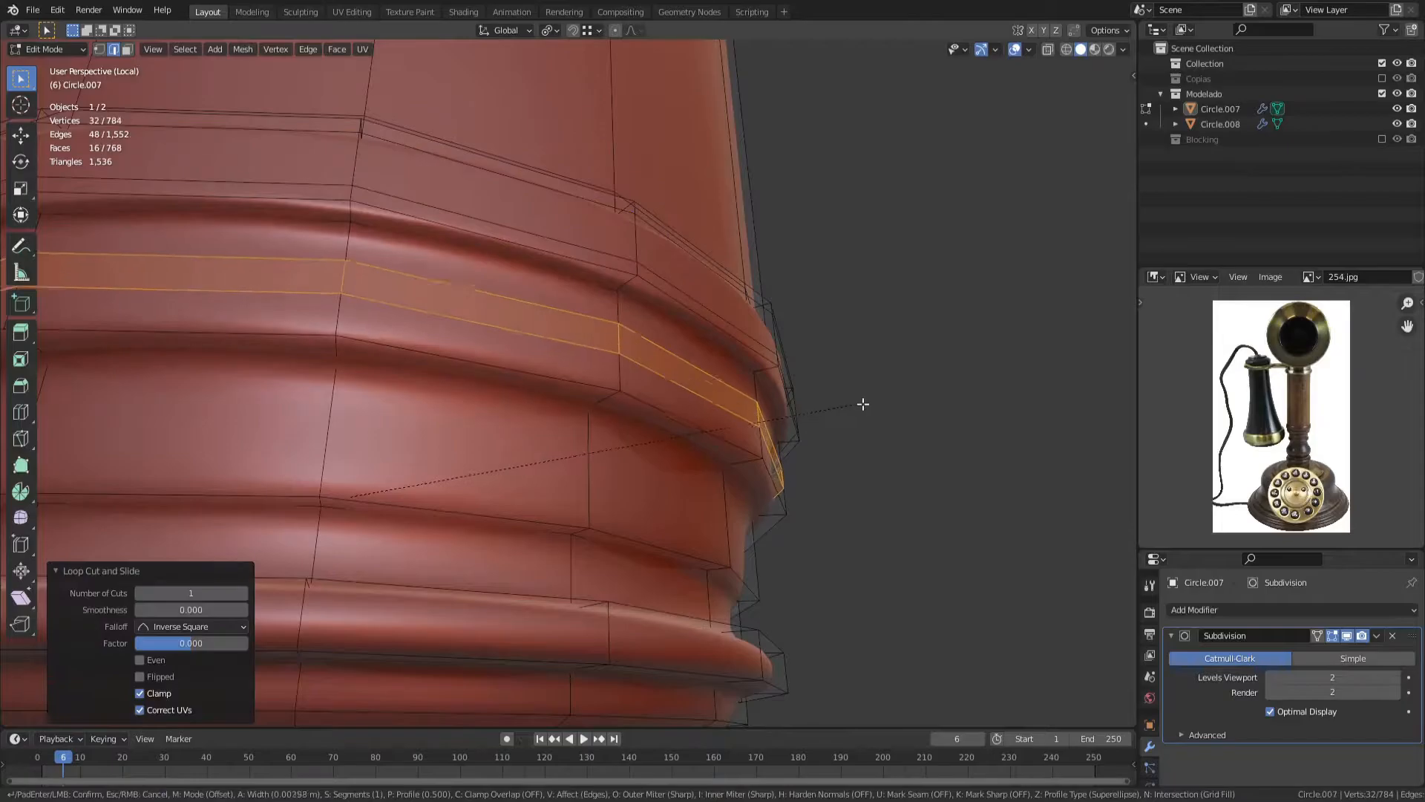
left_click(883, 407)
key("Tab")
Step: Cut a centered edge loop around the third ring and bevel it into two loops near the ring's borders
key("Tab")
key("ctrl+r")
double_click(726, 495)
key("ctrl+b")
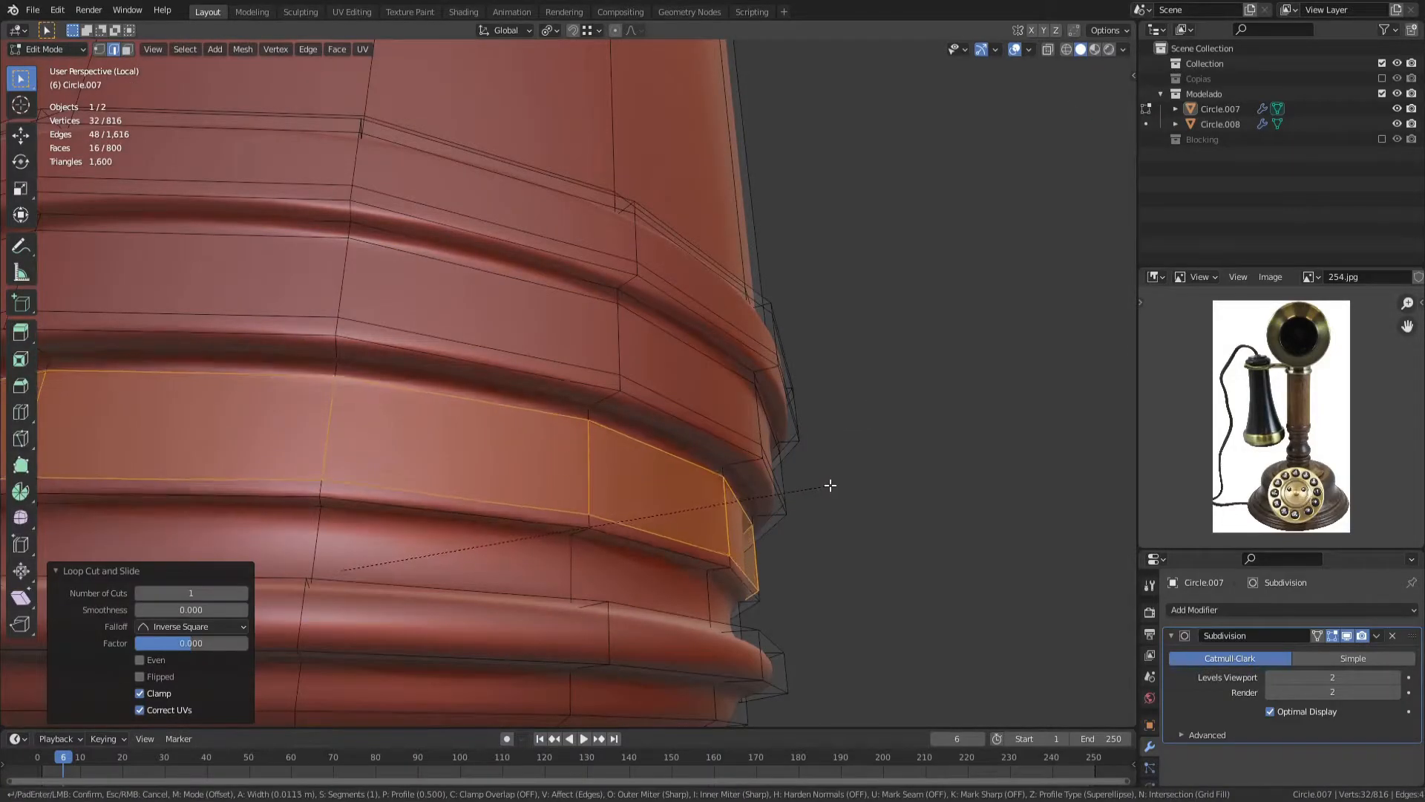
left_click(830, 486)
key("Tab")
Step: Add a centered loop cut to the narrow ring below the third one and bevel it toward both borders
scroll(572, 524, "down", 5)
scroll(473, 410, "up", 4)
middle_click_drag(562, 496, 520, 461, "shift")
key("Tab")
key("ctrl+r")
double_click(537, 528)
key("ctrl+b")
left_click(721, 523)
Step: Scale the faces of the thin protruding ring to 0.974 in X and Y, keeping its height
middle_click_drag(715, 519, 550, 580)
key("s")
key("shift+z")
left_click(812, 557)
middle_click_drag(812, 557, 449, 430)
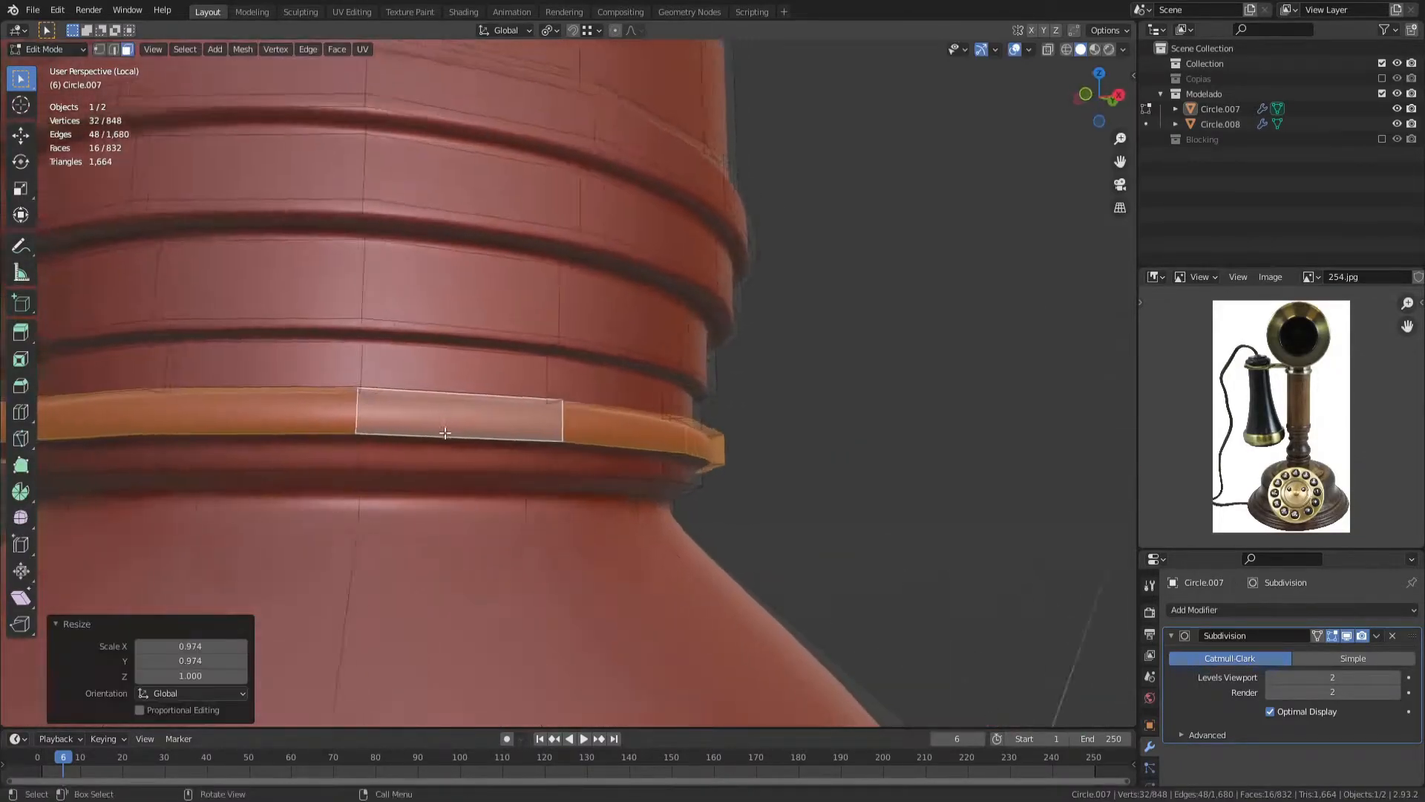
Step: Cut an edge loop around the thin protruding ring and bevel it to sharpen the ring's edges
scroll(449, 430, "up", 3)
key("ctrl+r")
double_click(768, 462)
key("ctrl+b")
left_click(886, 464)
key("Tab")
scroll(651, 463, "down", 5)
middle_click_drag(652, 463, 556, 424)
Step: Add supporting loop cuts around the lowest ring and the groove above the flared foot, and save the file
key("Tab")
scroll(556, 424, "up", 3)
key("ctrl+r")
left_click(565, 486)
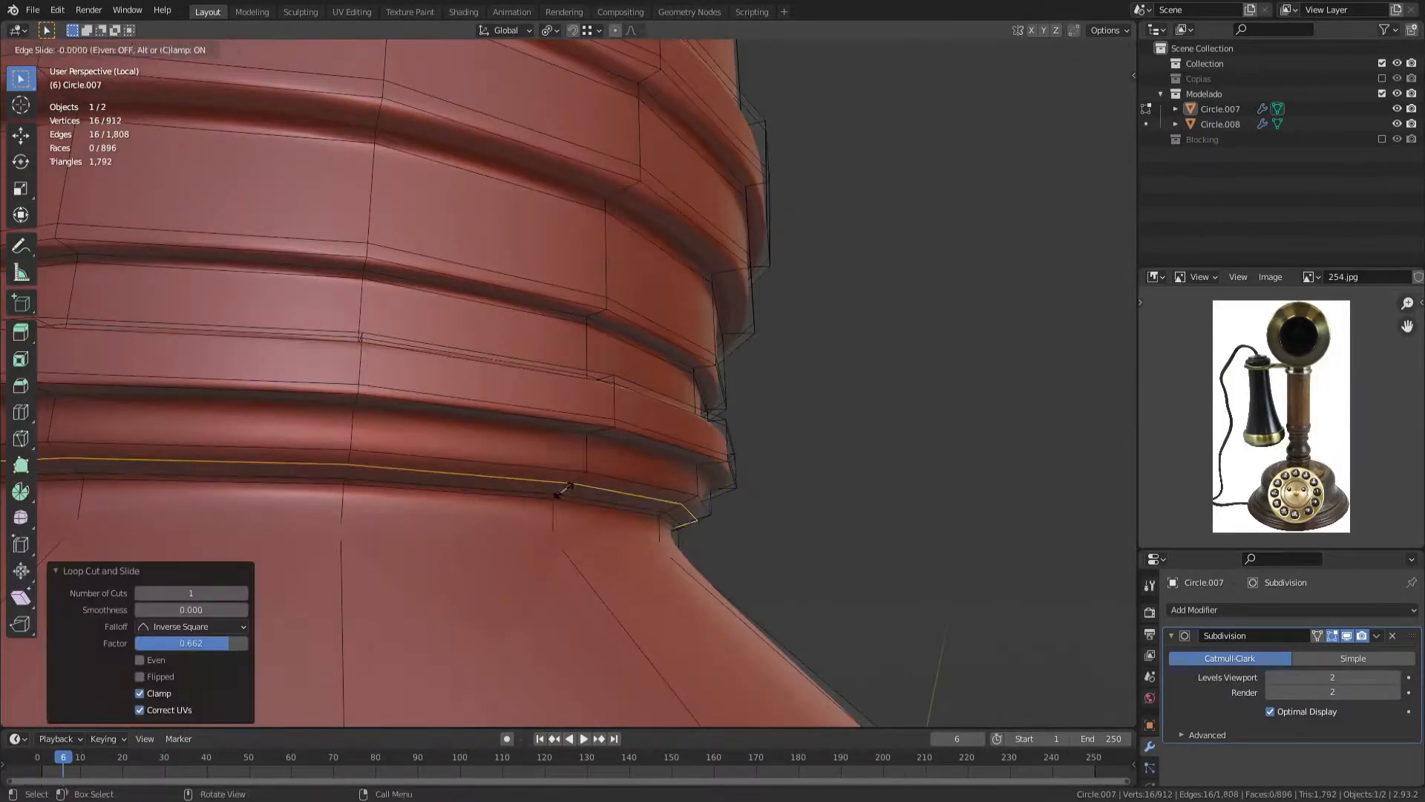
key("ctrl+r")
double_click(588, 462)
left_click(763, 462)
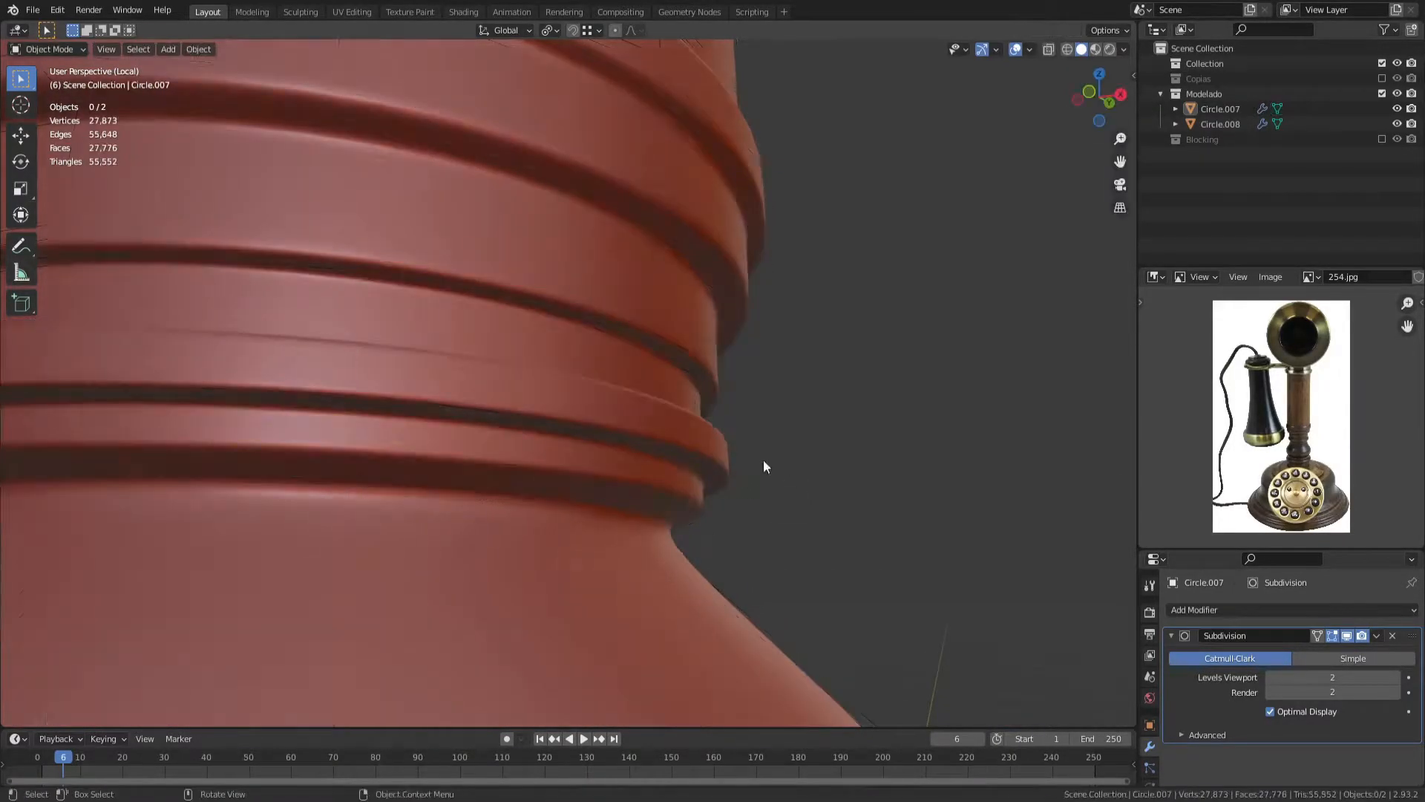
key("Tab")
scroll(641, 442, "down", 7)
key("ctrl+s")
Step: Dissolve the extra loops on the thin protruding ring and bevel its upper and lower outer edge loops
middle_click_drag(642, 443, 610, 435)
scroll(653, 466, "down", 6)
scroll(654, 466, "up", 11)
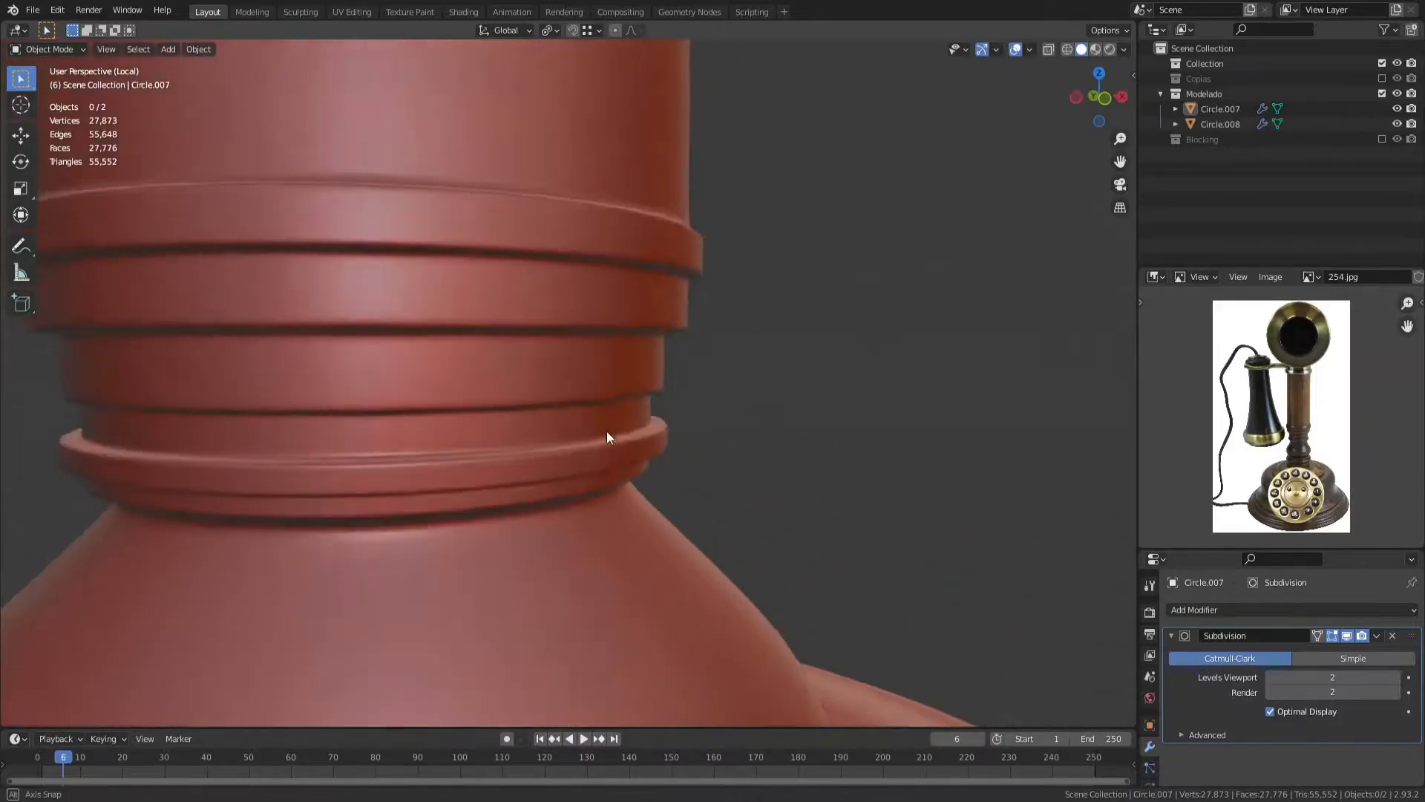
scroll(610, 435, "up", 3)
key("Tab")
left_click(652, 510, "alt")
middle_click_drag(652, 509, 566, 415)
key("ctrl+x")
left_click(566, 407, "alt")
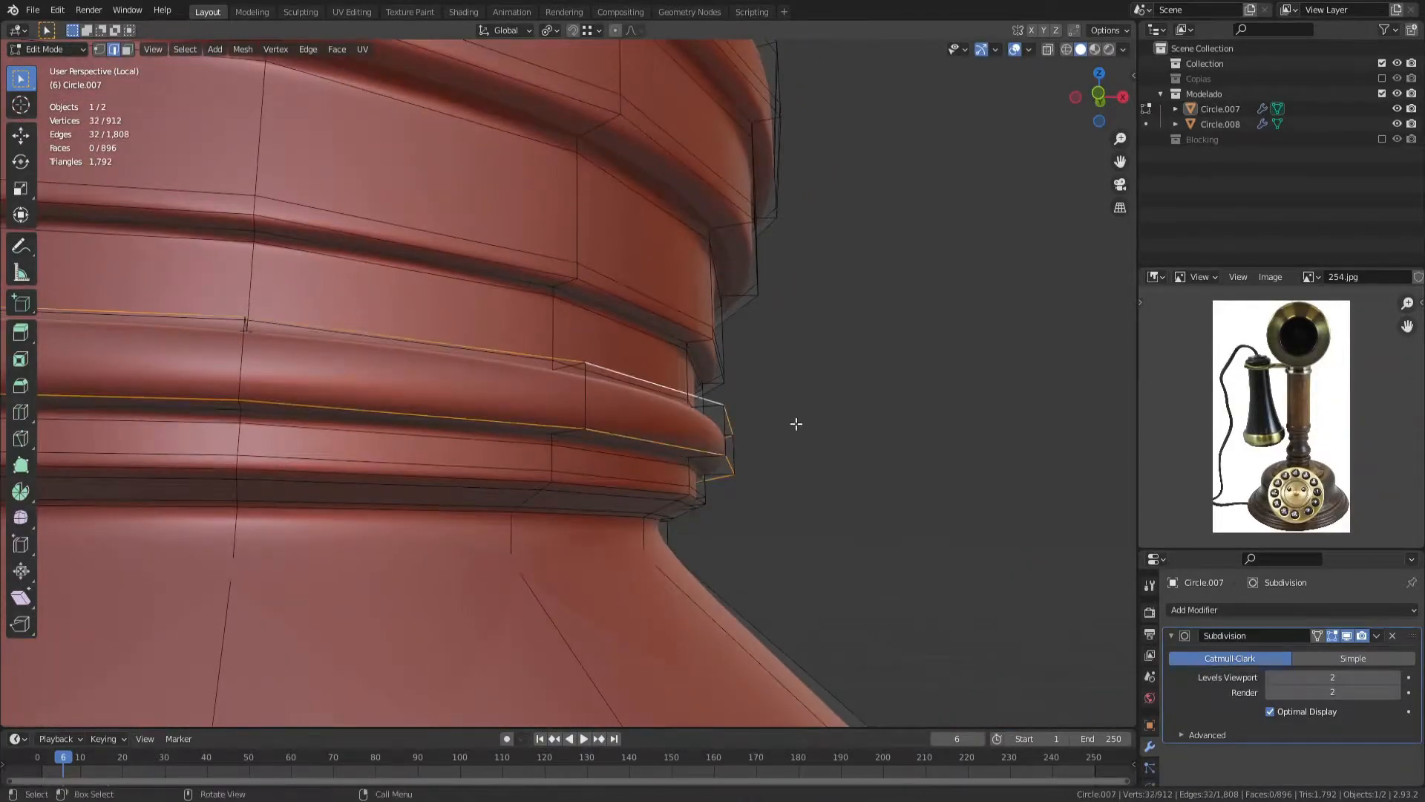
key("ctrl+b")
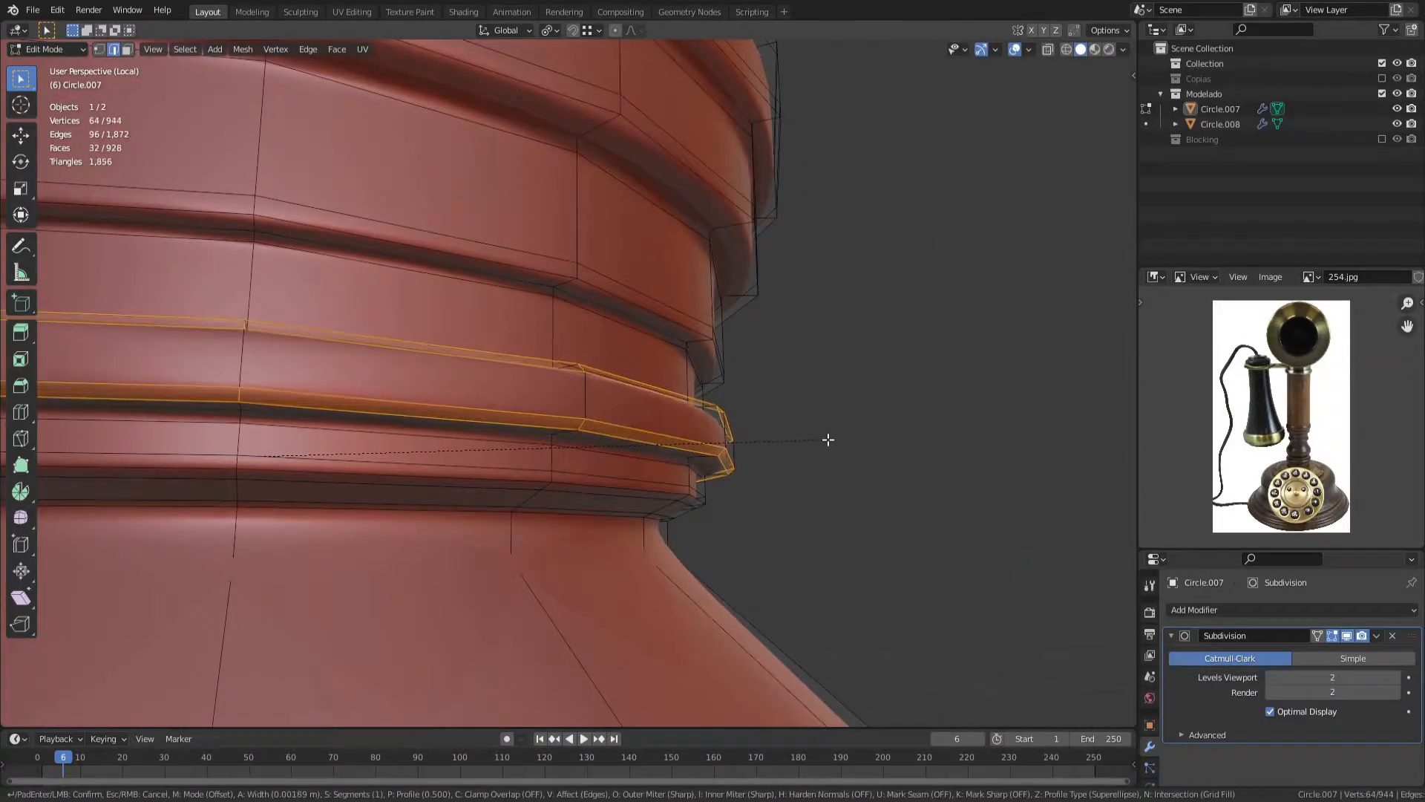
left_click(828, 440)
key("Tab")
Step: Add an edge loop at the top of the flared foot, directly below the column's rings
scroll(627, 512, "down", 6)
middle_click_drag(633, 526, 582, 550)
scroll(586, 495, "up", 4)
key("Tab")
key("ctrl+r")
left_click(696, 570)
left_click(506, 476)
key("Tab")
scroll(506, 476, "down", 7)
Step: Add evenly spaced loop cuts across the sloped section of the flared foot
key("Tab")
middle_click_drag(511, 483, 509, 503)
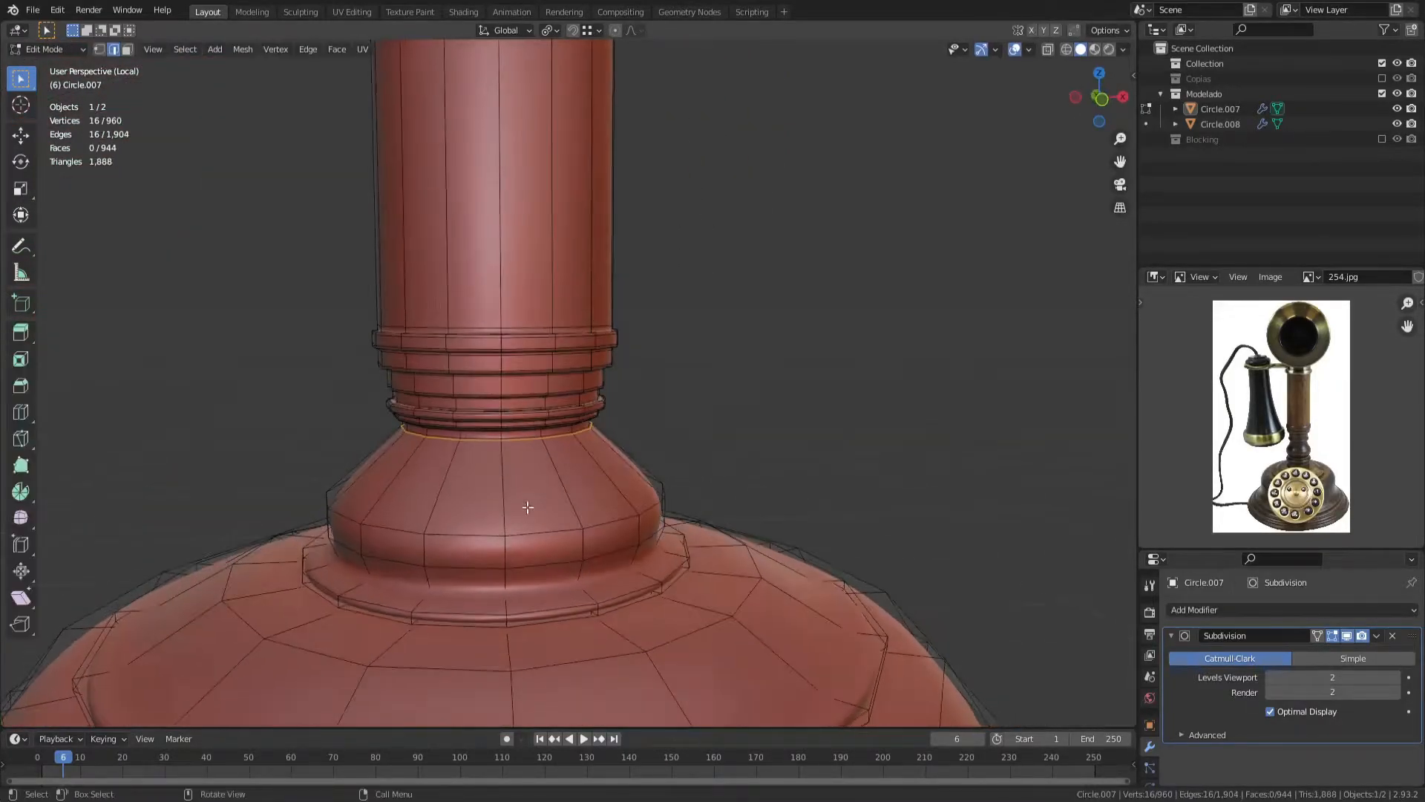
left_click(515, 511)
right_click(515, 511)
key("Tab")
Step: Bevel the edge loop at the flared foot's shoulder, where the slope meets its widest part
key("Tab")
scroll(515, 511, "up", 8)
left_click(589, 454, "alt")
middle_click_drag(592, 467, 564, 475)
key("ctrl+b")
left_click(967, 458)
key("Tab")
Step: With the subdivision display temporarily off, add loop cuts on both sides of the crease between the flared foot and its flange
scroll(668, 445, "down", 7)
scroll(668, 497, "up", 5)
left_click(1346, 635)
key("Tab")
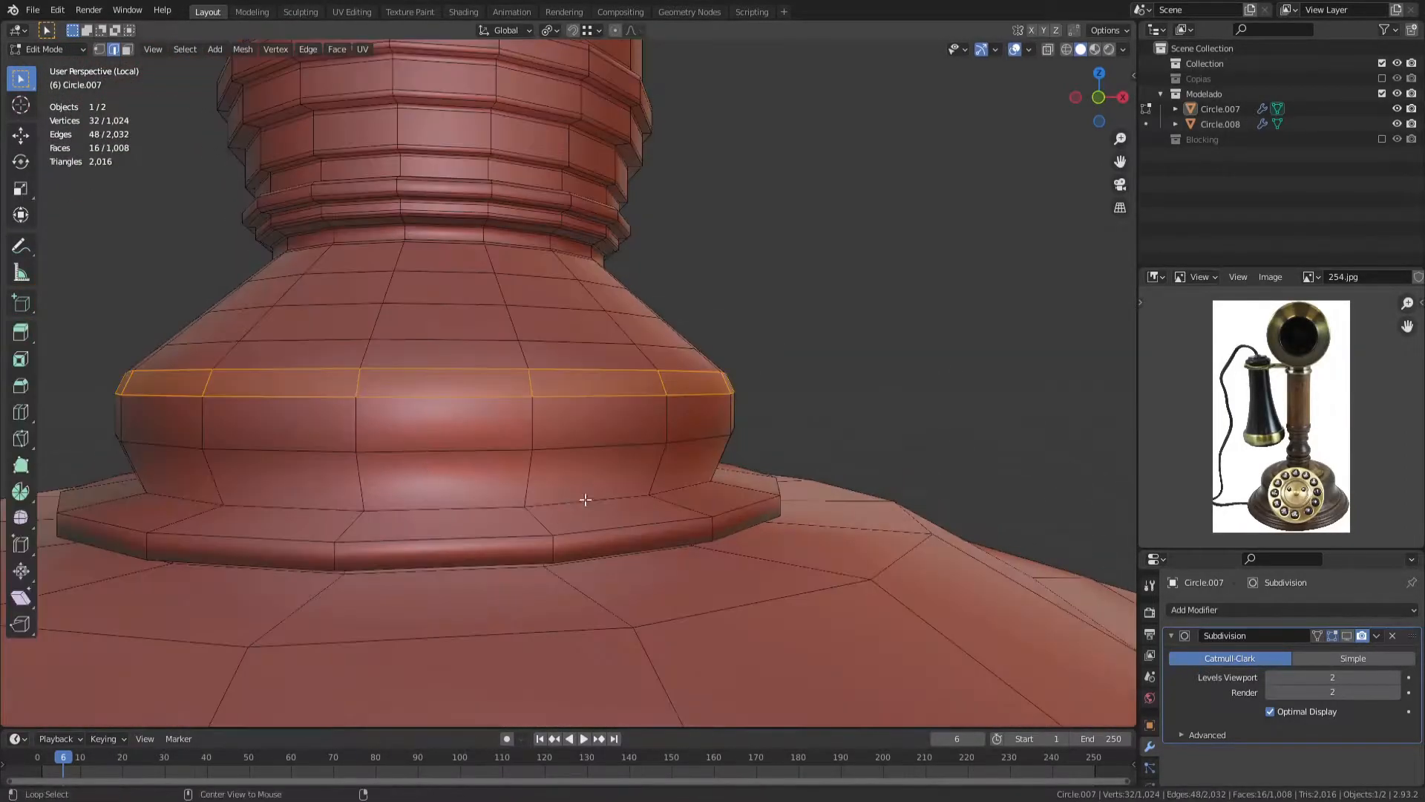
scroll(578, 502, "up", 2)
key("ctrl+r")
left_click_drag(715, 534, 716, 598)
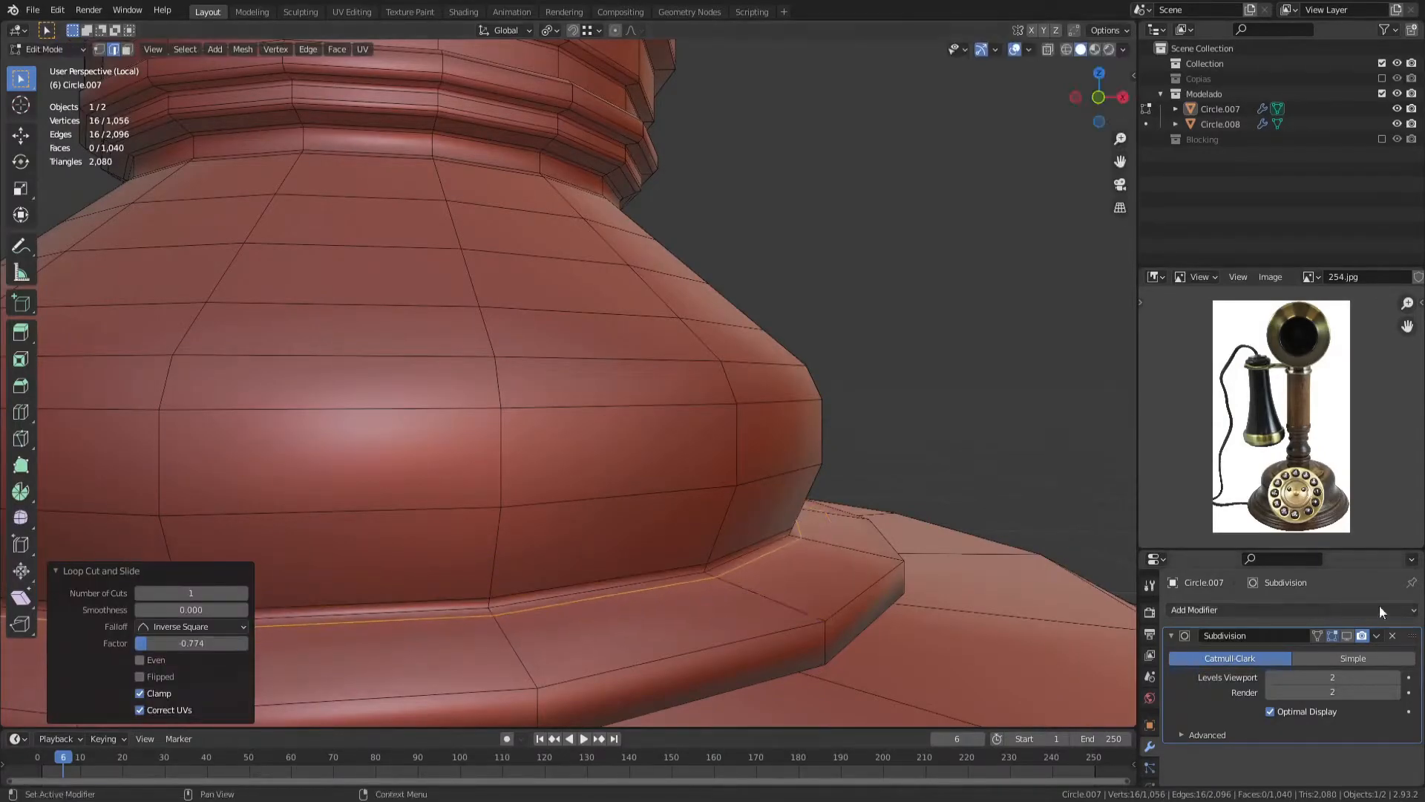
left_click(1346, 636)
Step: Add centered loop cuts across the flange's top face and bevel the upper and lower edge loops of its outer rim
left_click(793, 564)
right_click(793, 564)
middle_click_drag(792, 564, 884, 521)
left_click(842, 648, "alt")
left_click(853, 659, "alt+shift")
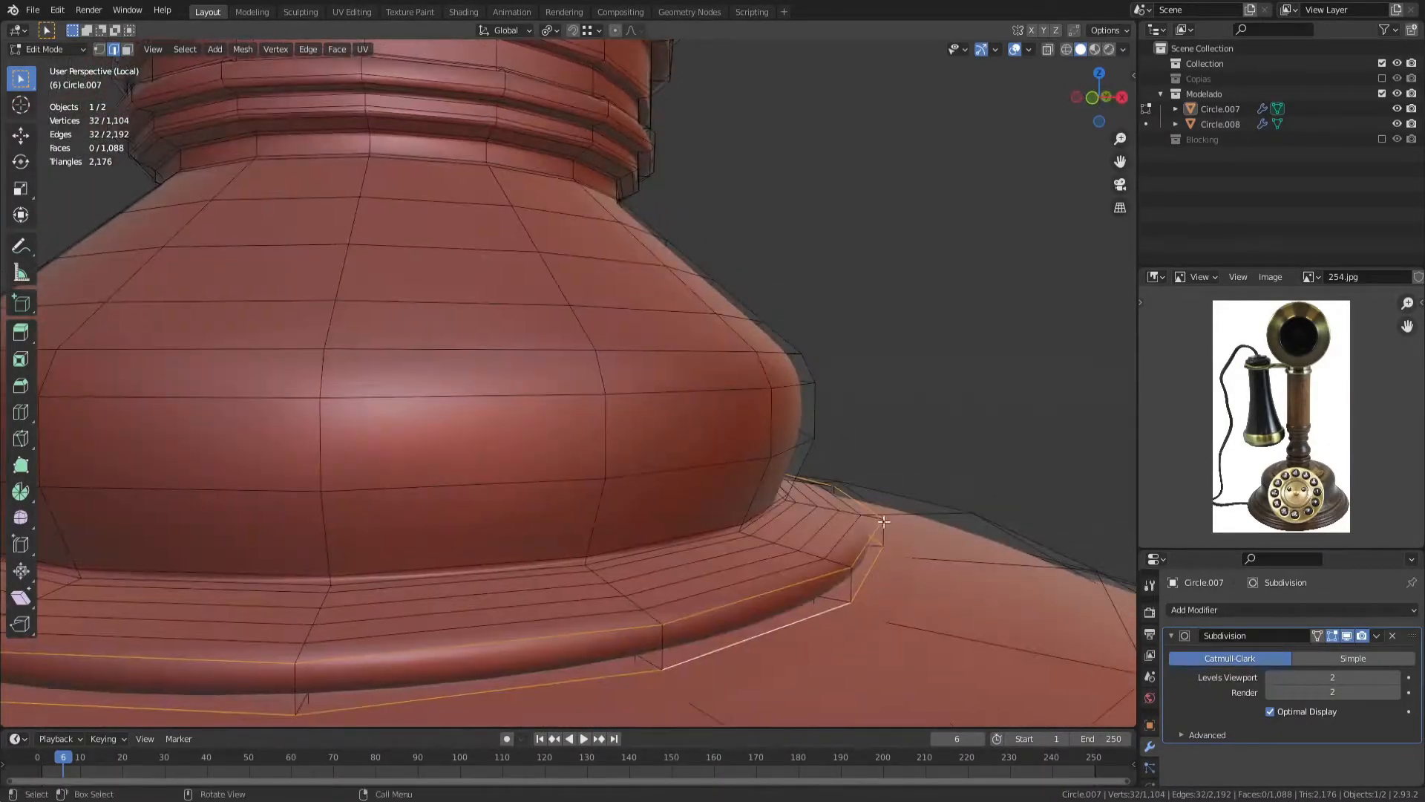
left_click(974, 594)
key("alt+a")
key("Tab")
scroll(662, 547, "down", 6)
Step: Add supporting edge loops on the dome between the flange and the next fold, and save the file
key("Tab")
scroll(662, 547, "up", 5)
middle_click_drag(662, 547, 609, 468, "shift")
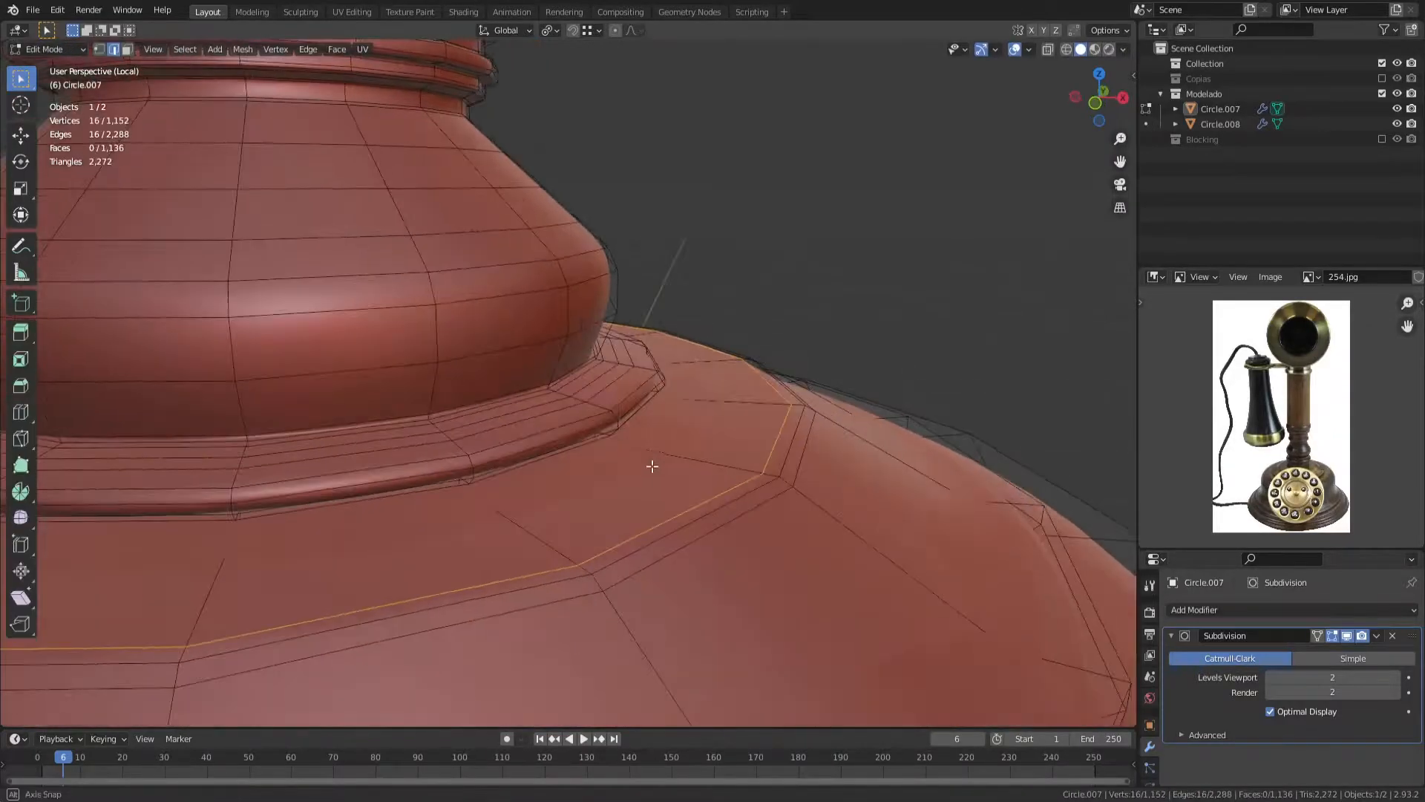
left_click(584, 460)
key("Tab")
key("ctrl+s")
scroll(592, 459, "down", 7)
Step: Add a supporting edge loop beside the dome's stepped groove and slide it close to the edge
middle_click_drag(593, 459, 560, 464)
key("Tab")
scroll(560, 465, "up", 5)
left_click(743, 477)
middle_click_drag(742, 477, 719, 501, "shift")
scroll(709, 458, "up", 5)
key("g")
key("g")
left_click(852, 579)
Step: Cut another edge loop in the band between the dome's fold and groove, slide it toward the fold, and save the file
key("ctrl+r")
left_click(852, 579)
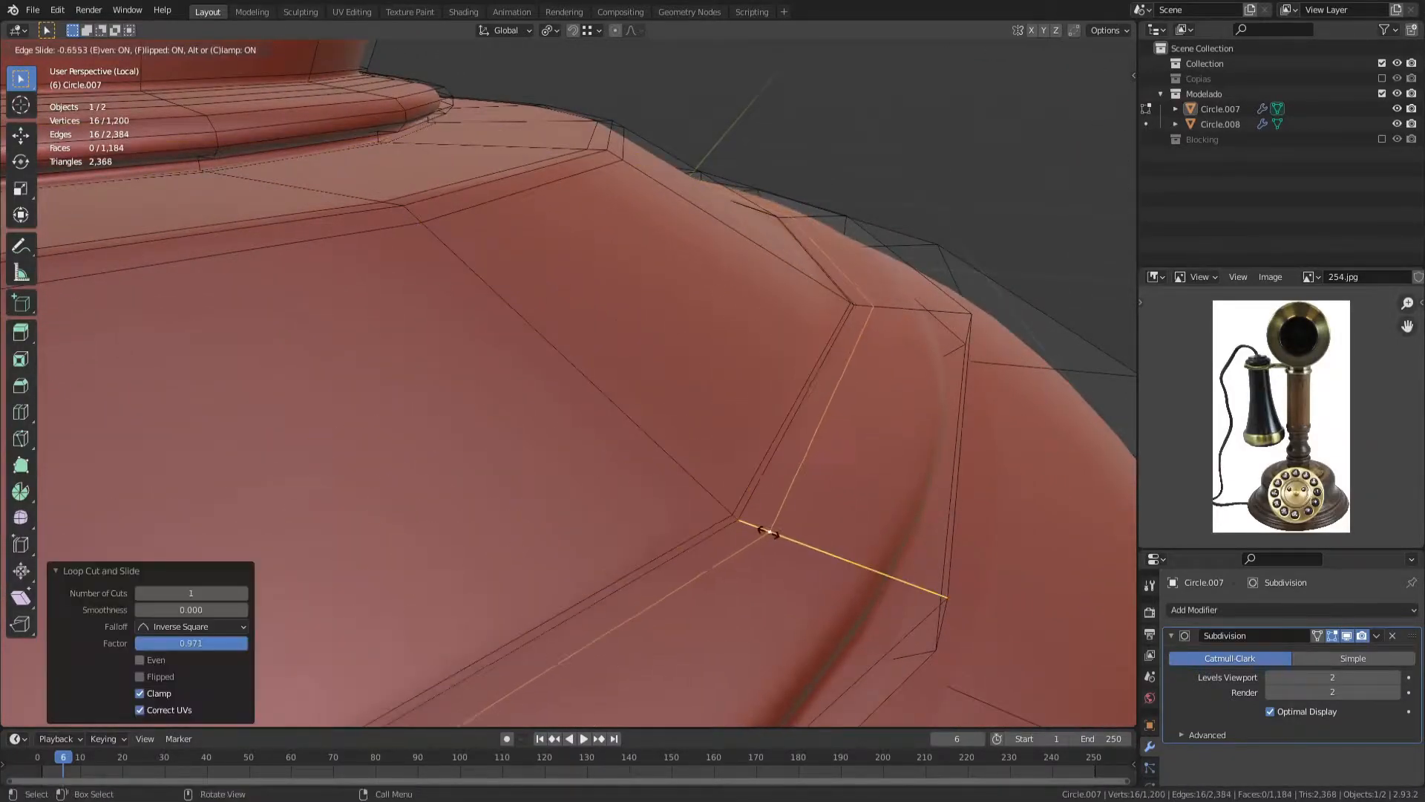
left_click(773, 532)
key("Tab")
key("ctrl+s")
scroll(425, 422, "down", 7)
middle_click_drag(426, 422, 508, 398)
scroll(508, 398, "up", 5)
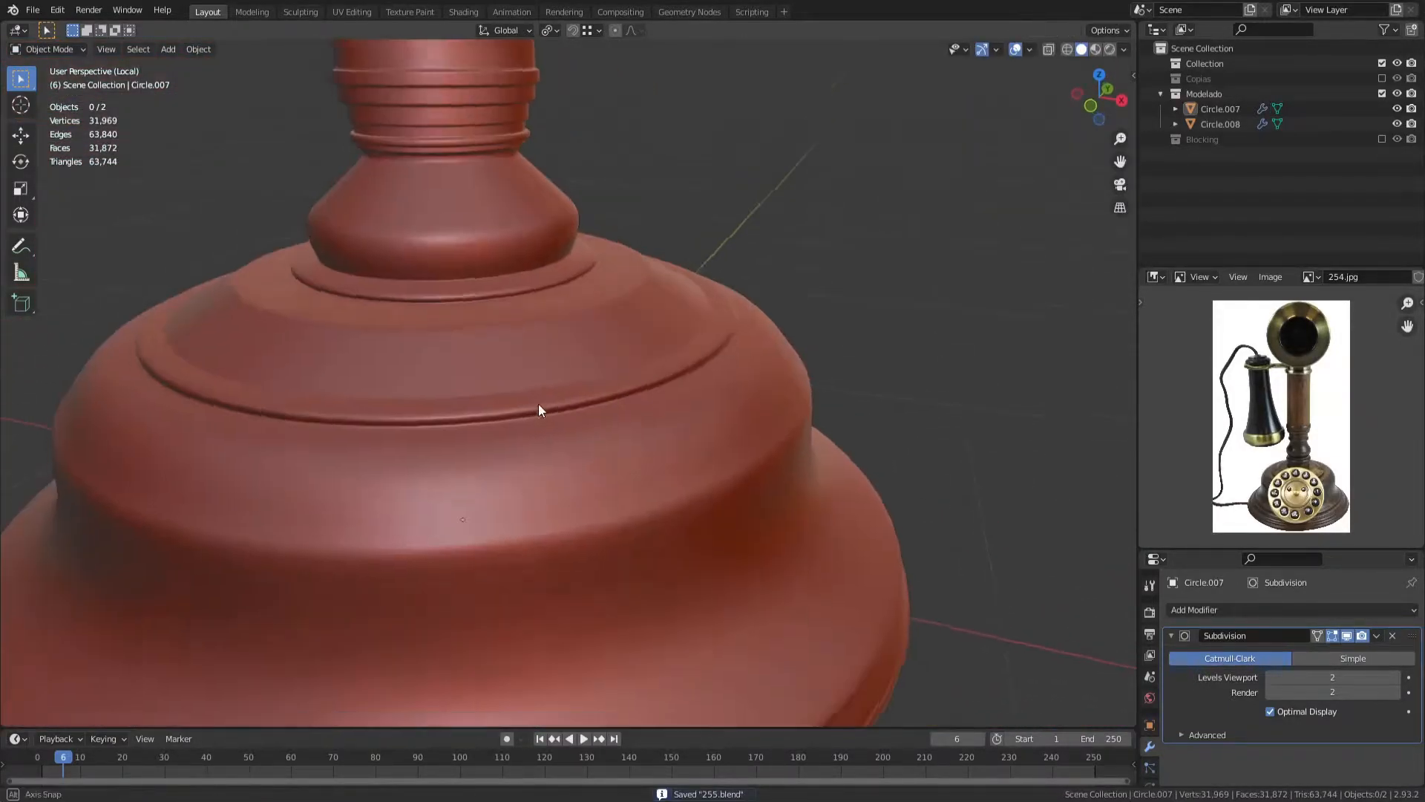
Step: Cut a supporting edge loop just above the dome's upper rounded fold and slide it close to the fold
key("Tab")
scroll(550, 417, "up", 3)
key("ctrl+r")
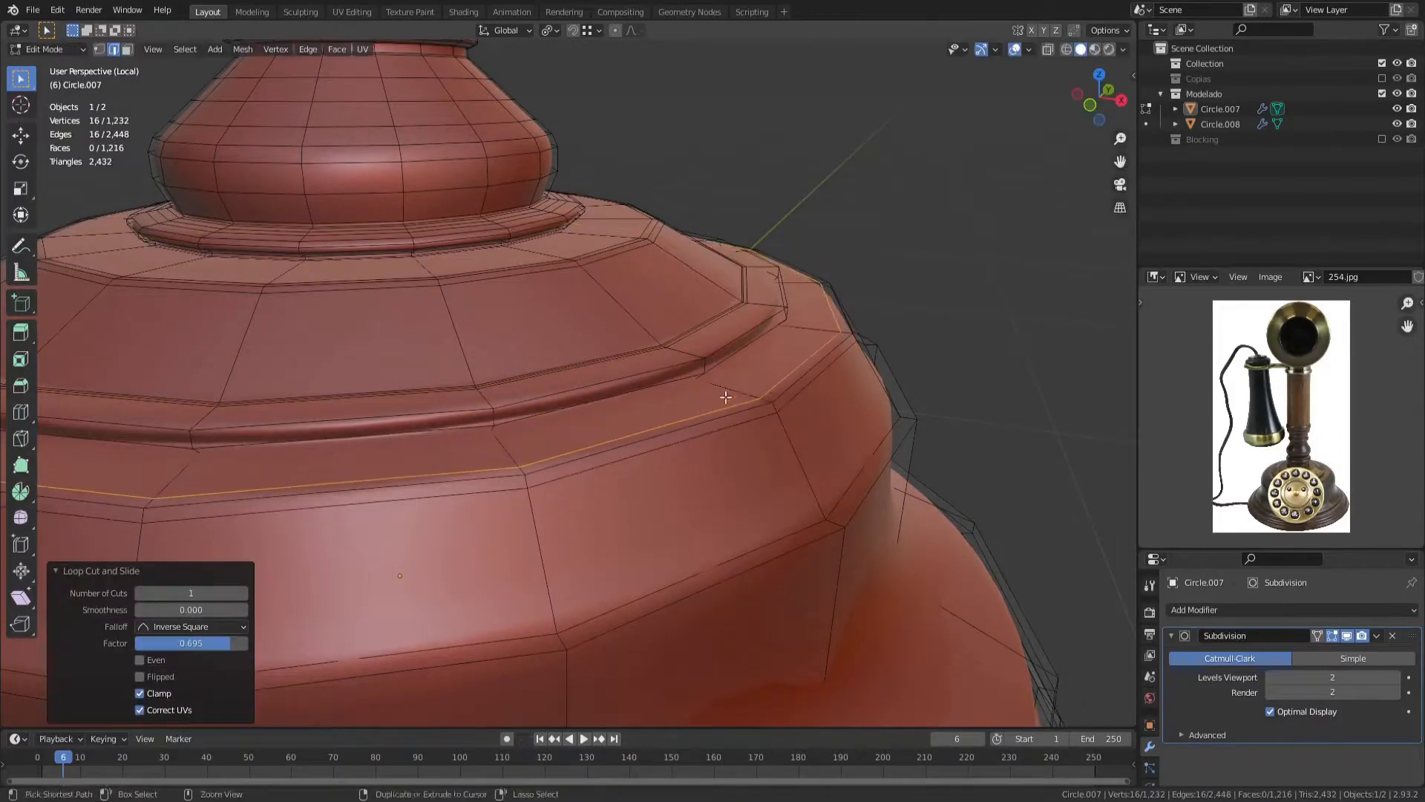
key("Tab")
key("Tab")
Step: Dissolve the extra edge loop on the dome's lower fold and select the single loop left there
middle_click_drag(680, 454, 790, 416)
scroll(678, 487, "up", 3)
left_click(792, 427, "alt")
key("ctrl+b")
left_click(910, 476)
left_click(831, 434, "alt")
key("ctrl+x")
left_click(871, 455, "alt")
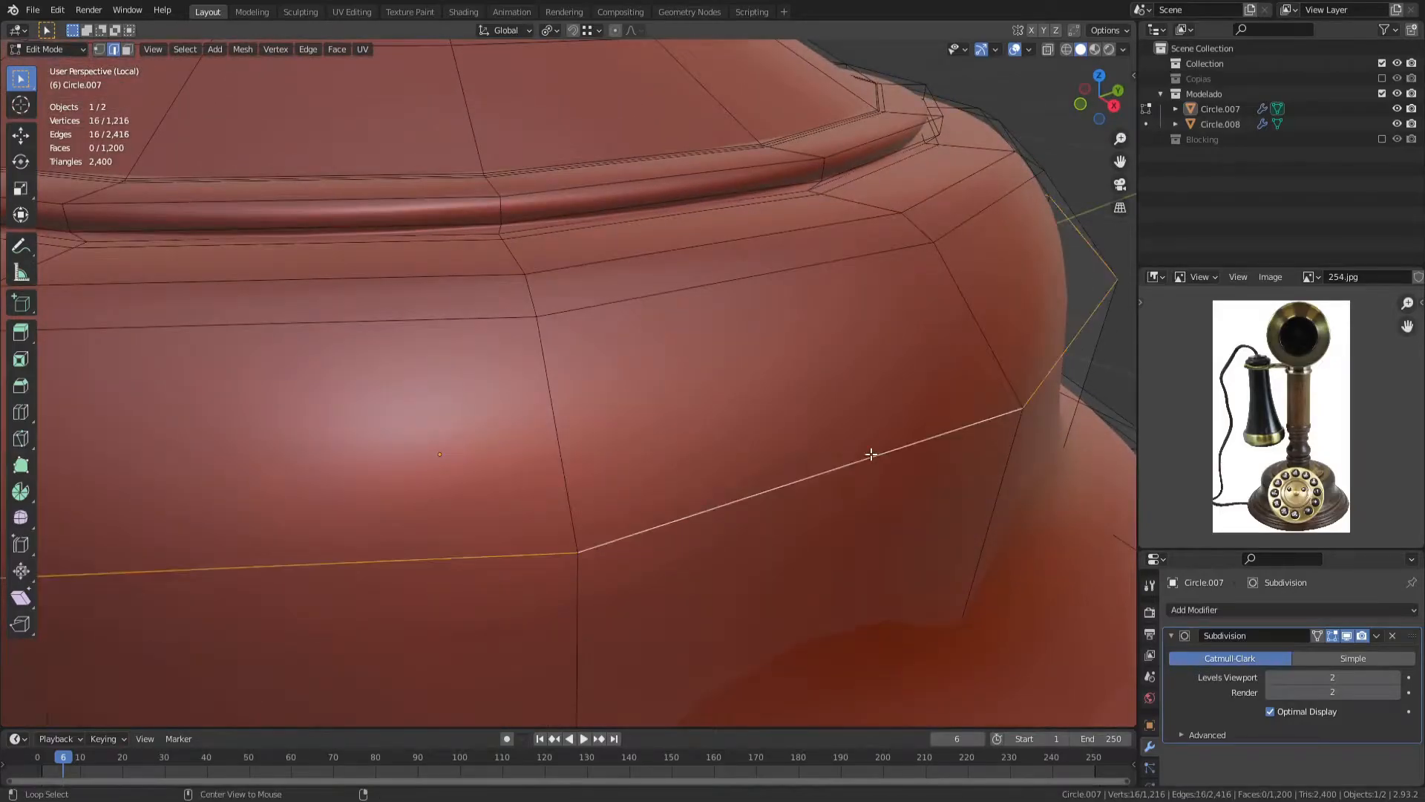
Step: Try a two-segment bevel on the dome's lower fold loop, inspect it in Object Mode and undo it
scroll(871, 454, "down", 4)
key("ctrl+b")
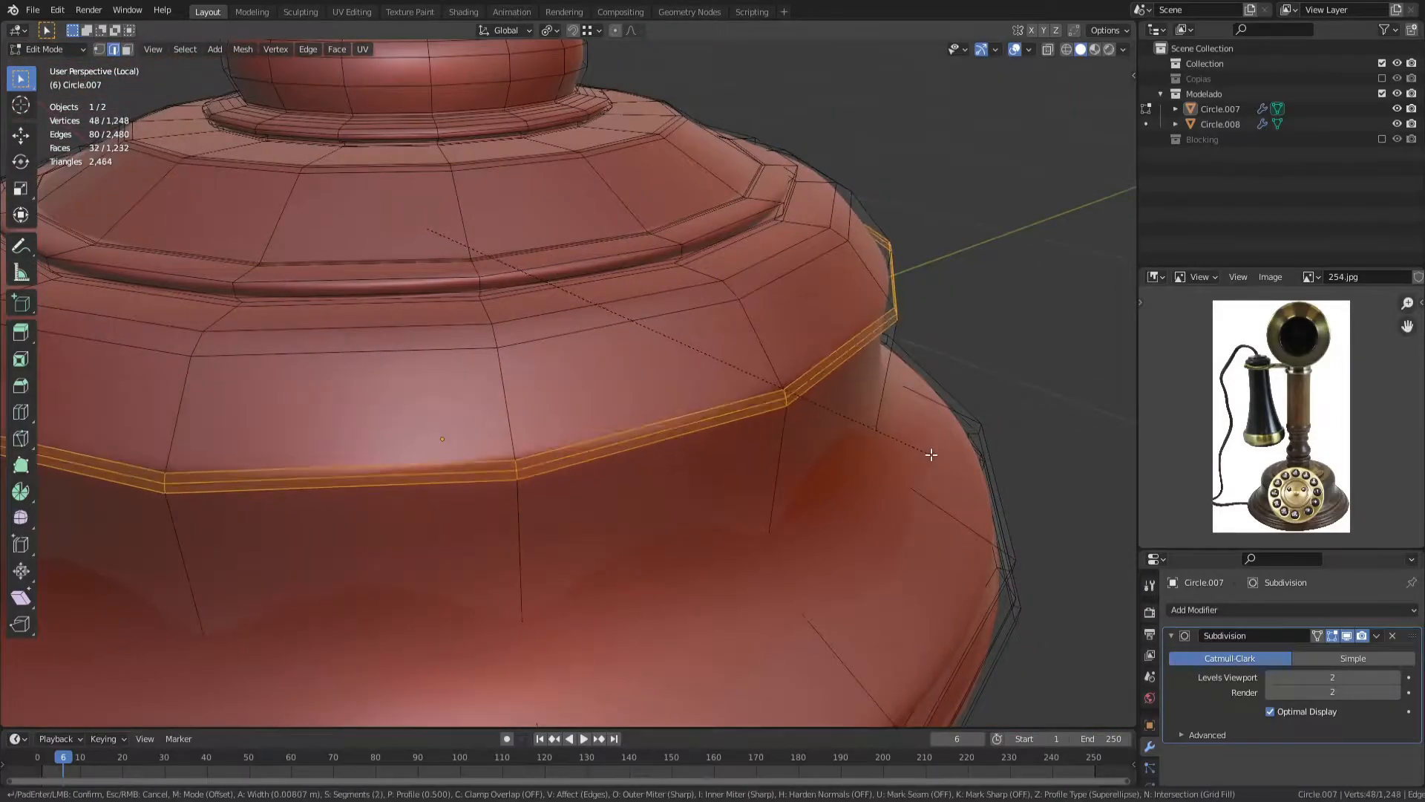
left_click(791, 440)
key("Tab")
scroll(775, 437, "down", 3)
middle_click_drag(772, 438, 607, 409)
scroll(720, 413, "up", 3)
key("ctrl+z")
key("ctrl+z")
Step: Bevel the dome's lower fold loop again with a different width and check the smoothed shape
key("ctrl+b")
left_click(893, 442)
key("Tab")
key("alt+a")
scroll(816, 438, "down", 4)
Step: Add supporting edge loops on both sides of the inner corner between the base's vertical wall and flared foot
key("Tab")
scroll(668, 405, "up", 3)
key("ctrl+r")
left_click(748, 394)
left_click(740, 453)
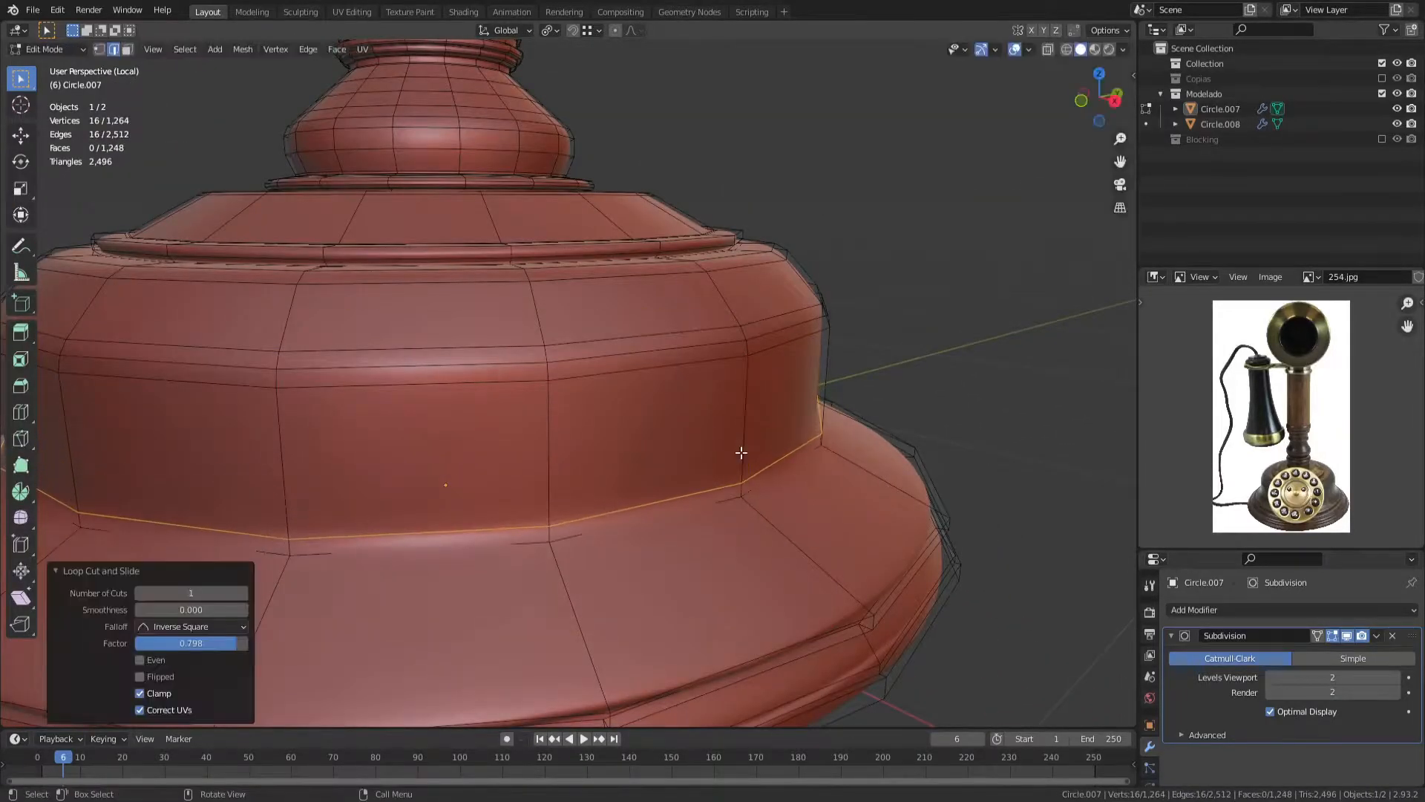
left_click(723, 514)
key("Tab")
scroll(720, 490, "down", 5)
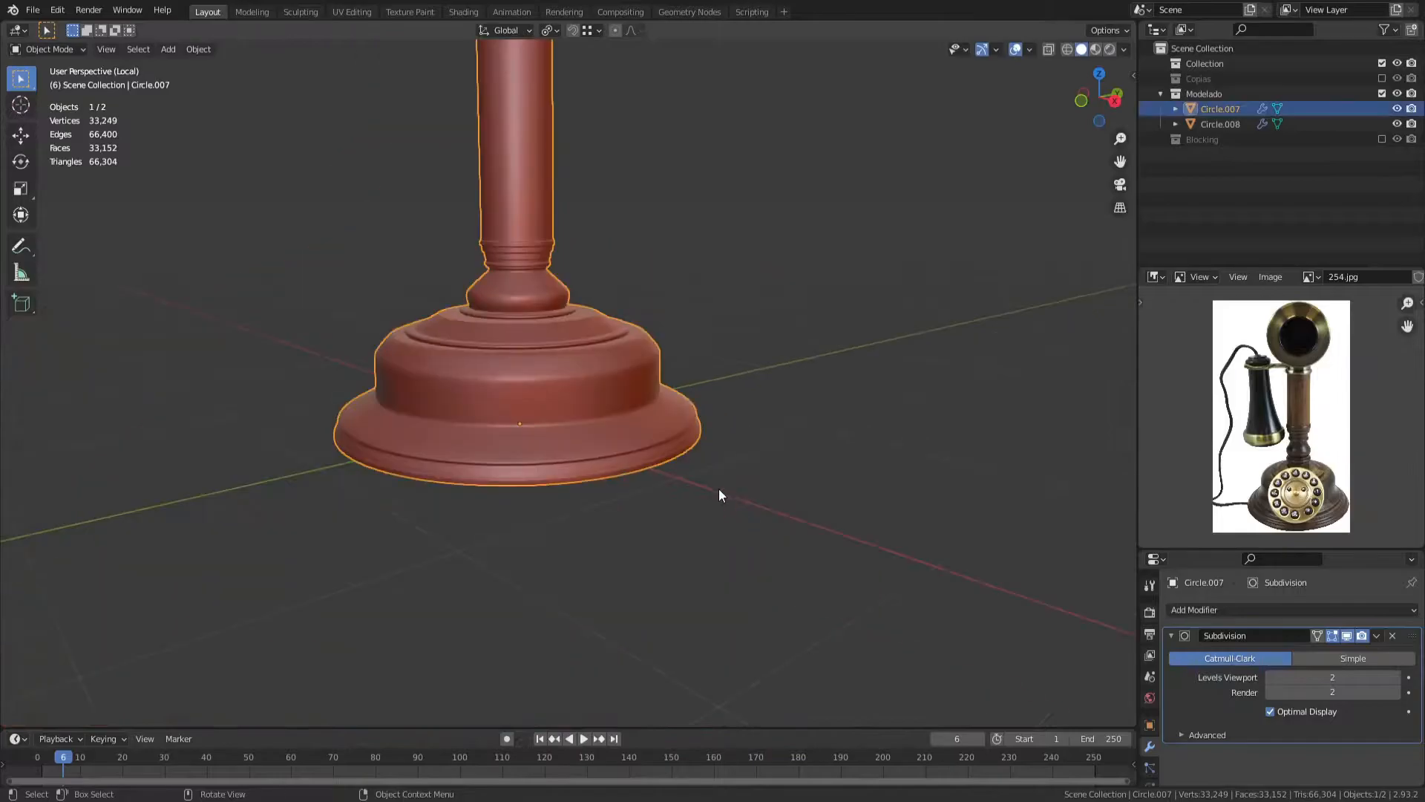
Step: Try four evenly spaced loop cuts across the top face of the flared foot
scroll(713, 482, "up", 6)
key("Tab")
key("ctrl+r")
scroll(631, 394, "up", 3)
left_click(631, 393)
middle_click_drag(632, 394, 623, 371)
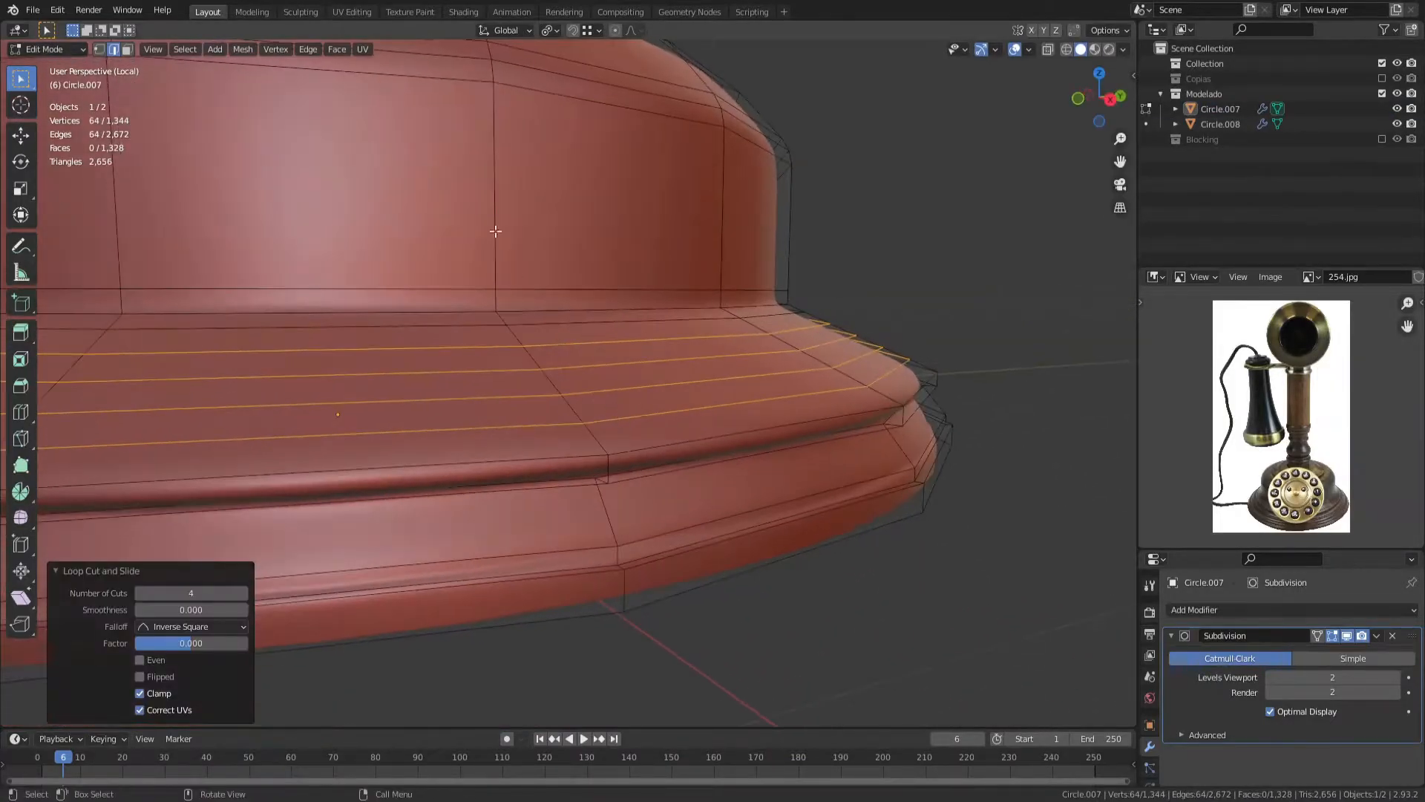
Step: Try several evenly spaced, centered loop cuts on the base's vertical wall
key("ctrl+r")
scroll(515, 274, "up", 2)
left_click(515, 274)
right_click(515, 274)
scroll(480, 210, "down", 2)
middle_click_drag(480, 210, 499, 278)
Step: Try several evenly spaced loop cuts on the dome's face between its upper and lower folds and check the mesh density
key("ctrl+r")
left_click(448, 238)
key("ctrl+z")
key("ctrl+r")
scroll(452, 223, "up", 2)
left_click(452, 223)
key("Tab")
scroll(458, 224, "down", 5)
key("Tab")
middle_click_drag(527, 331, 541, 356)
scroll(558, 392, "up", 5)
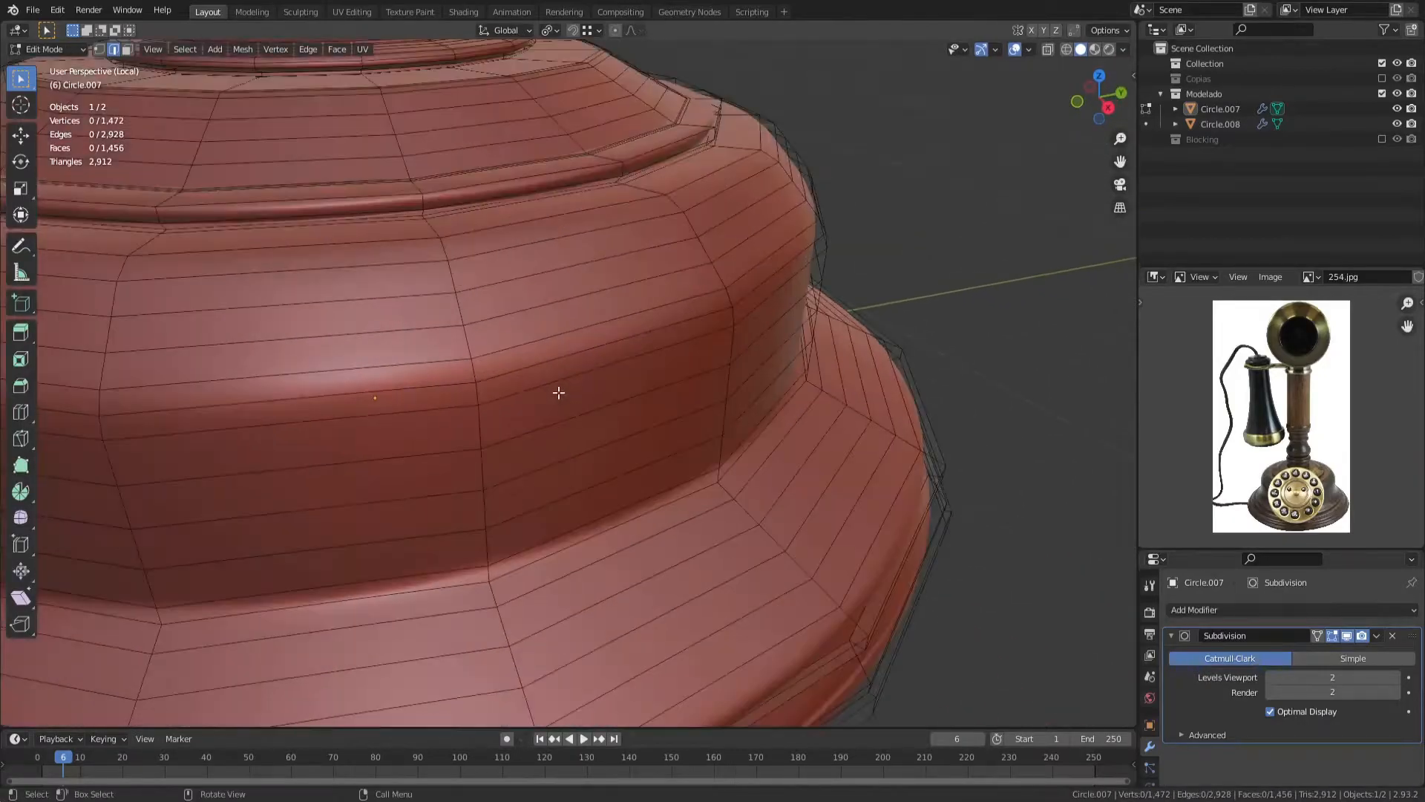
Step: Replace the dense cuts with fewer even loops on the wall and foot, and center loop cuts on the dome's two upper faces
scroll(718, 377, "up", 1)
left_click(718, 377)
right_click(718, 377)
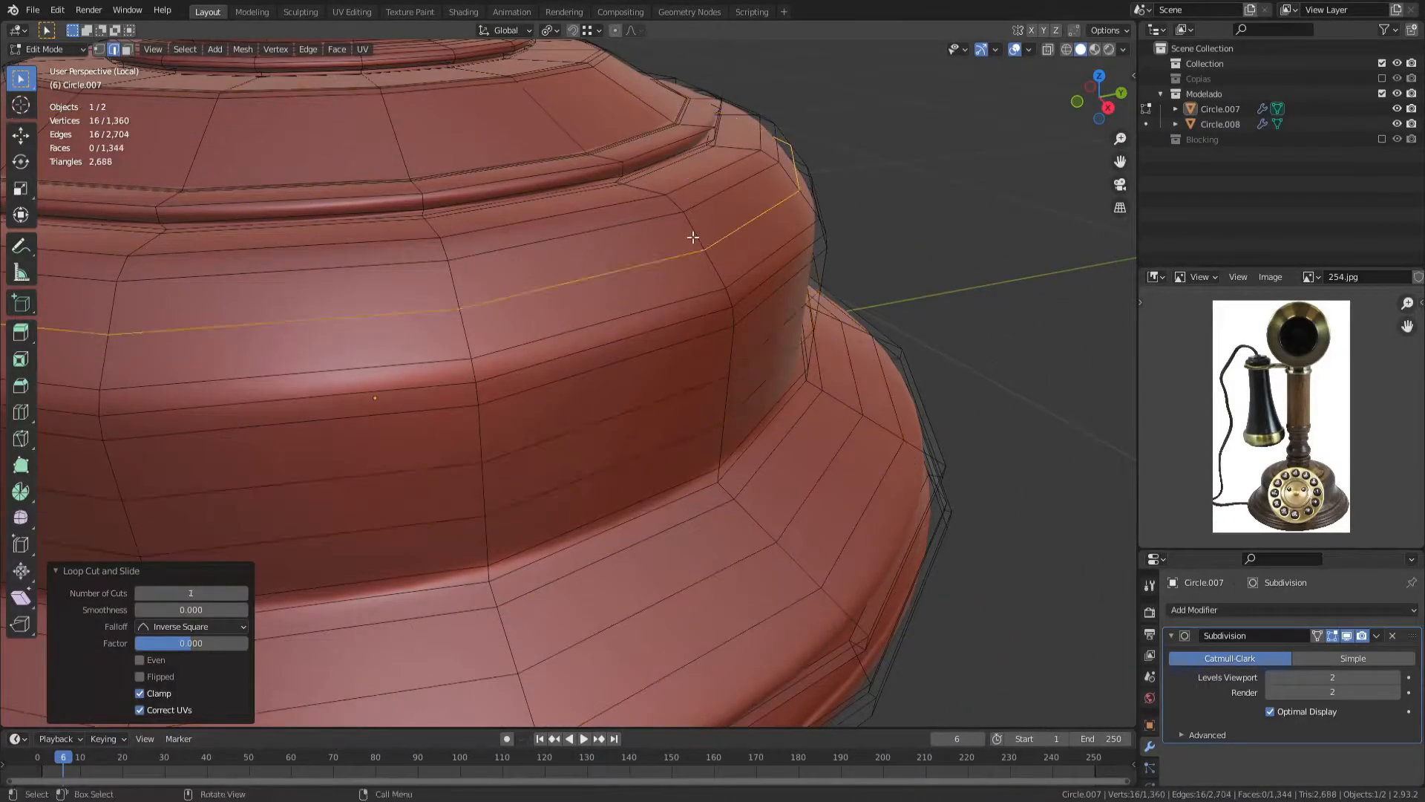
left_click(562, 119)
right_click(562, 119)
Step: Cut two supporting edge loops around the stepped outer edge of the flared foot and slide them toward its edges
key("alt+a")
scroll(553, 385, "down", 5)
middle_click_drag(557, 445, 742, 334)
key("Tab")
key("Tab")
scroll(534, 436, "up", 4)
scroll(617, 451, "up", 1)
key("ctrl+r")
left_click(640, 426)
left_click(622, 382)
key("ctrl+r")
left_click(654, 415)
left_click(676, 462)
Step: Cut three more supporting edge loops on the bands of the foot's lower rim and check the smoothed result
scroll(654, 436, "up", 2)
key("ctrl+r")
left_click(671, 464)
left_click(672, 456)
key("ctrl+r")
left_click(672, 520)
left_click(686, 556)
key("ctrl+r")
left_click(685, 552)
left_click(685, 551)
key("Tab")
scroll(665, 457, "down", 6)
key("Tab")
Step: Fill the open bottom border of the base, inset the new face, and delete the inner face to leave a ring
left_click(623, 388, "alt")
scroll(624, 389, "up", 3)
key("f")
key("i")
left_click(881, 349)
key("x")
left_click(873, 380)
Step: Cut a supporting edge loop in the underside ring, slide it toward the outer edge, and save the file
middle_click_drag(817, 382, 665, 430)
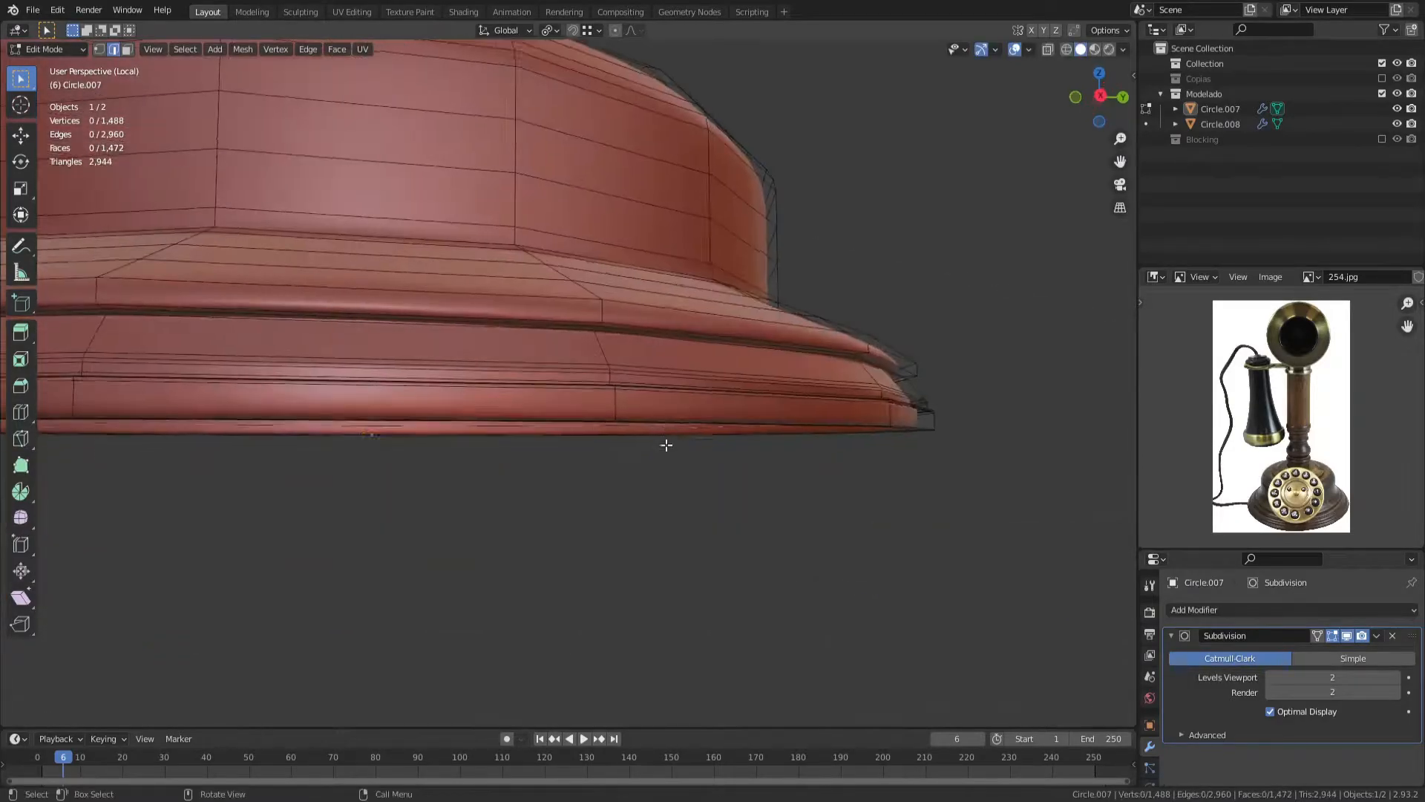
scroll(666, 430, "up", 4)
key("ctrl+r")
left_click(772, 498)
left_click(790, 498)
key("Tab")
scroll(655, 451, "down", 12)
key("ctrl+s")
Step: Fill the hole in the base's underside, inset the face, and scale it in the horizontal plane only
middle_click_drag(653, 334, 669, 396)
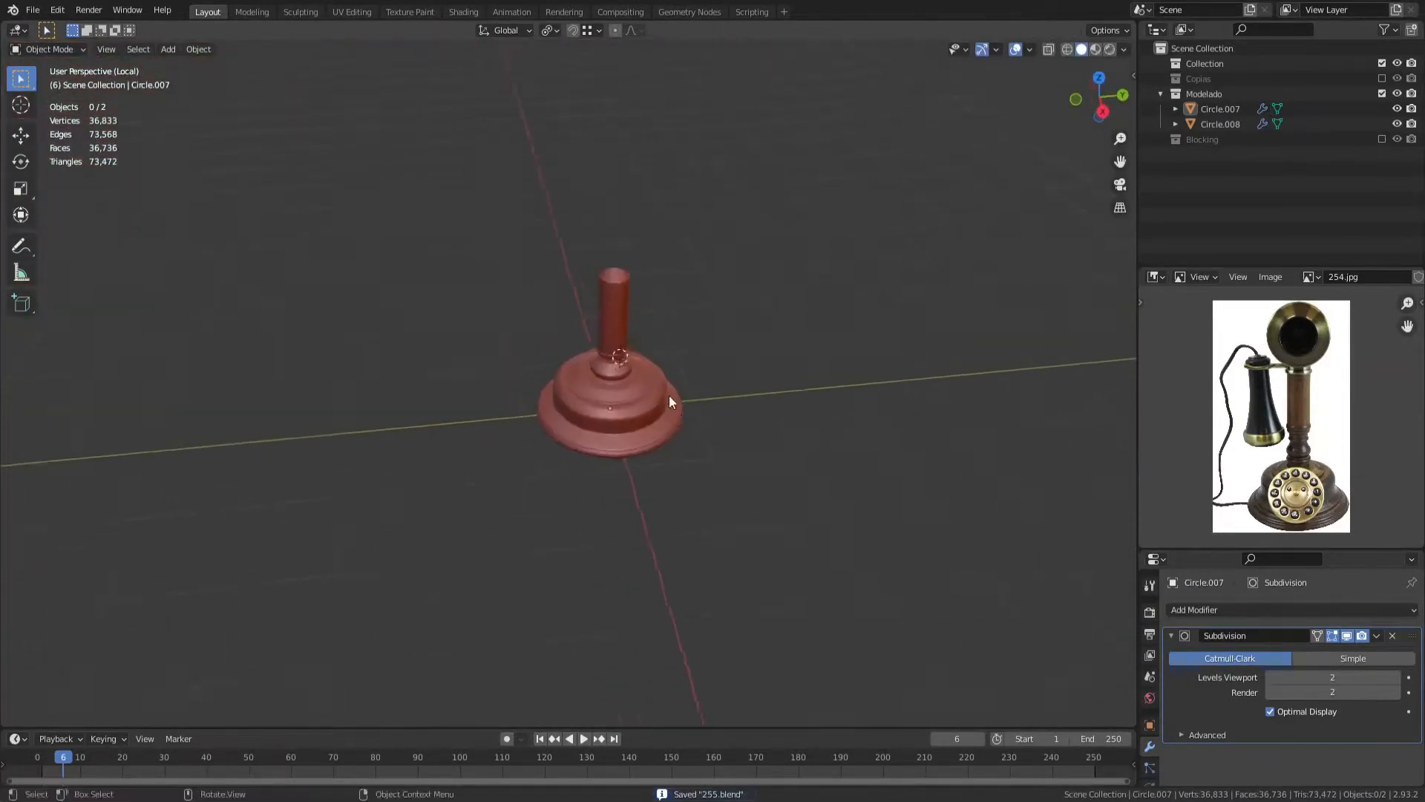
scroll(669, 401, "up", 6)
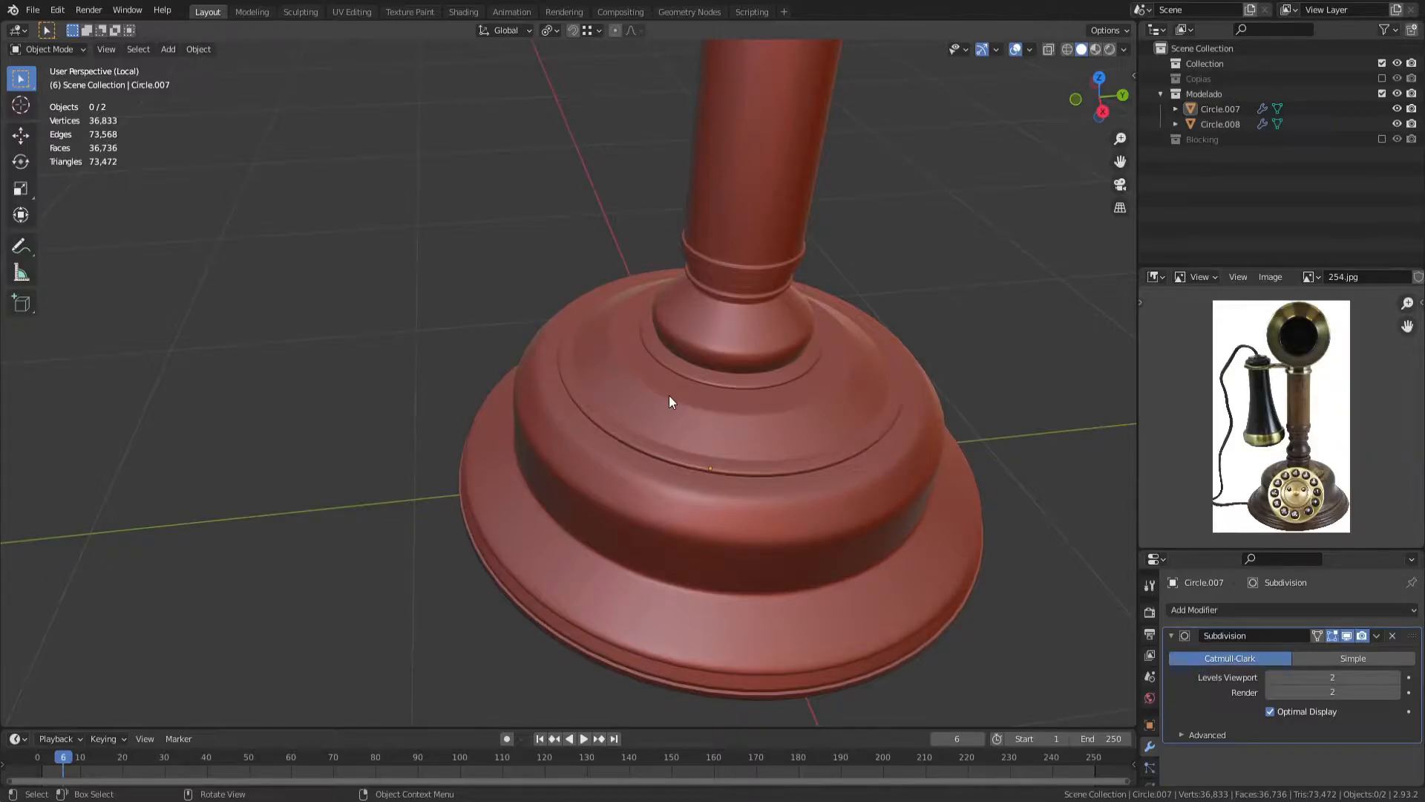
middle_click_drag(680, 421, 631, 297)
key("Tab")
left_click(807, 313, "alt")
middle_click_drag(808, 312, 983, 291)
key("f")
left_click(963, 302)
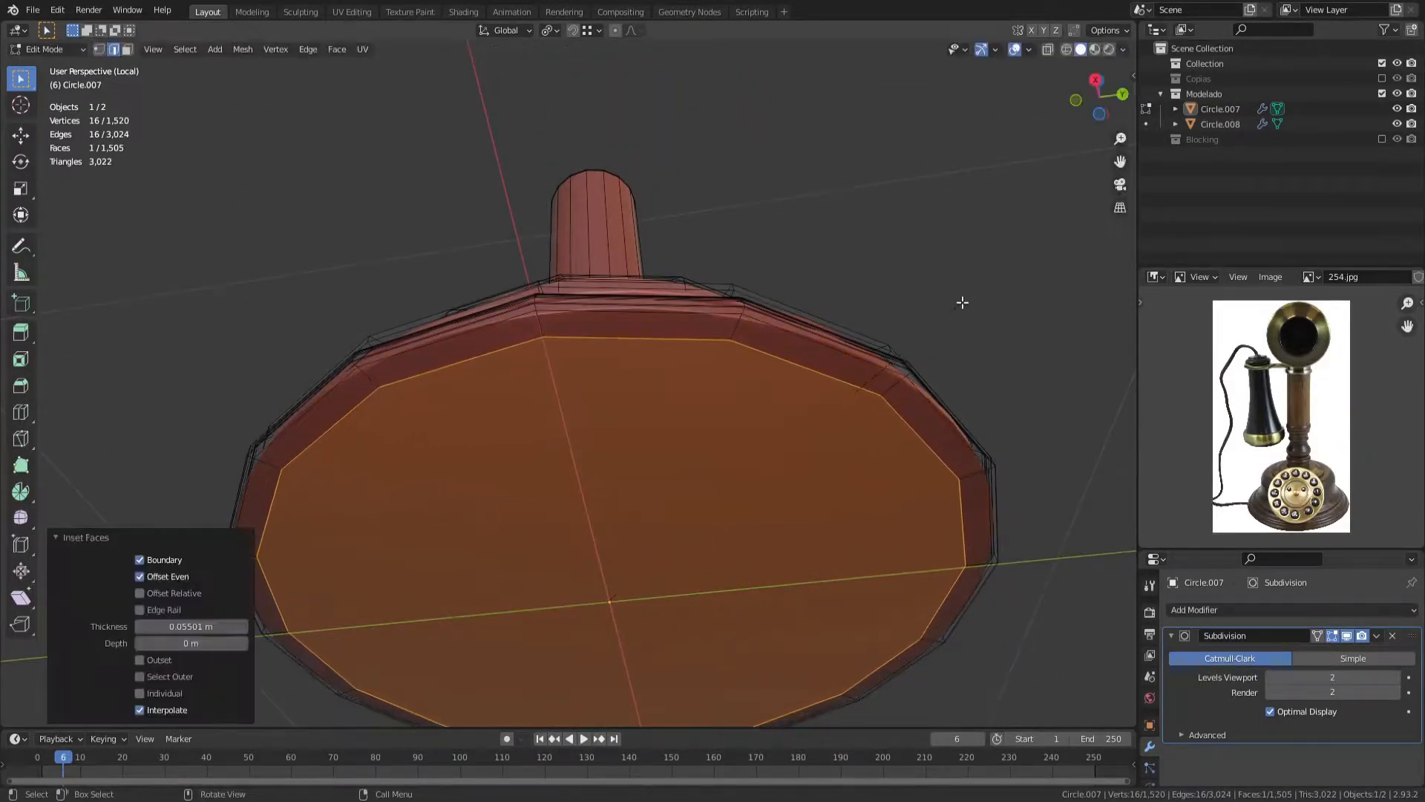
key("s")
key("shift+z")
left_click(963, 299)
Step: Turn off the subdivision's viewport display and inset the underside face again to form a smaller inner ring
middle_click_drag(764, 345, 748, 425)
left_click(1346, 636)
scroll(672, 334, "up", 4)
middle_click_drag(672, 335, 698, 245)
scroll(697, 245, "down", 2)
key("i")
left_click(812, 262)
Step: Divide the inner underside face into eight quads around a center vertex and scale the eight outer spoke vertices slightly outward
key("1")
middle_click_drag(594, 386, 577, 311)
scroll(578, 311, "down", 1)
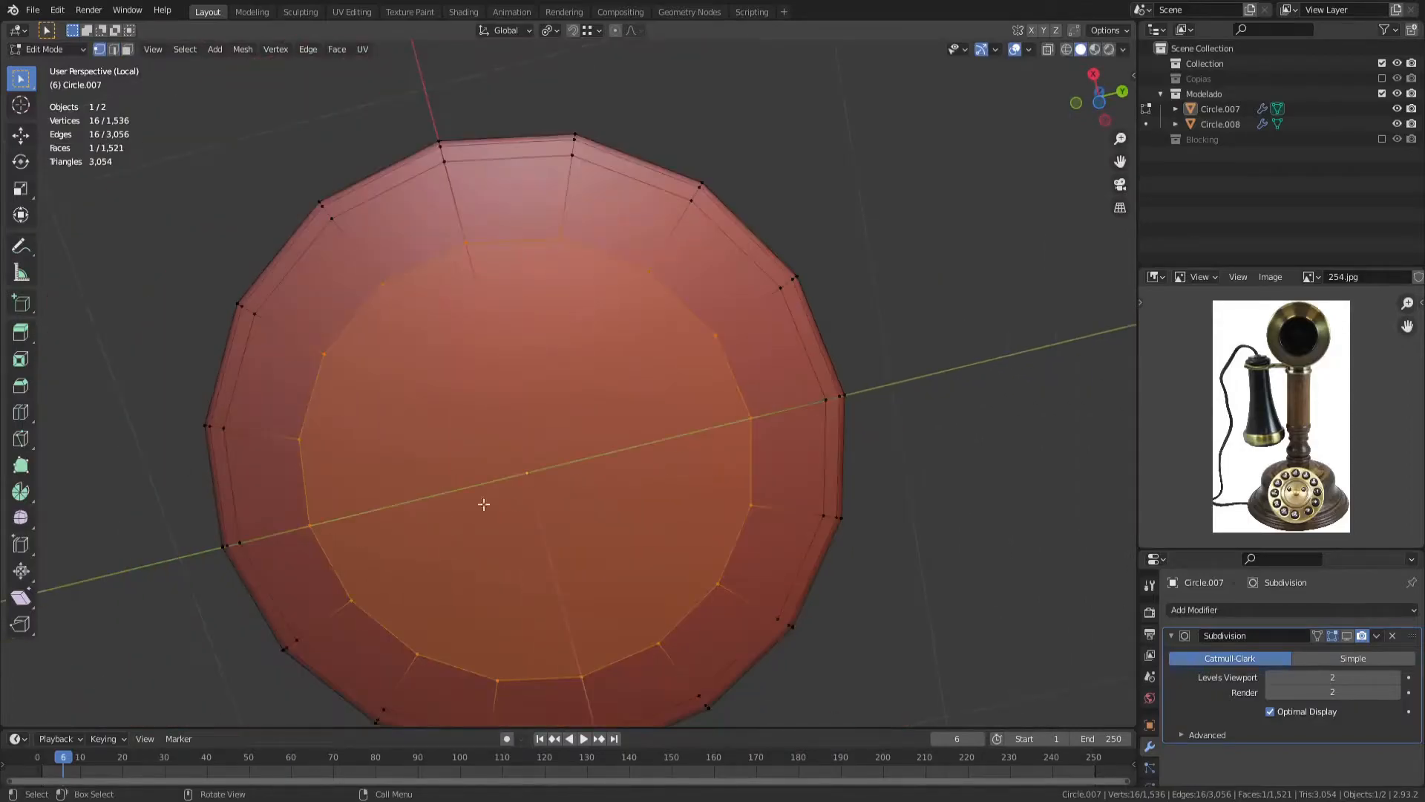
middle_click_drag(491, 414, 496, 400, "alt")
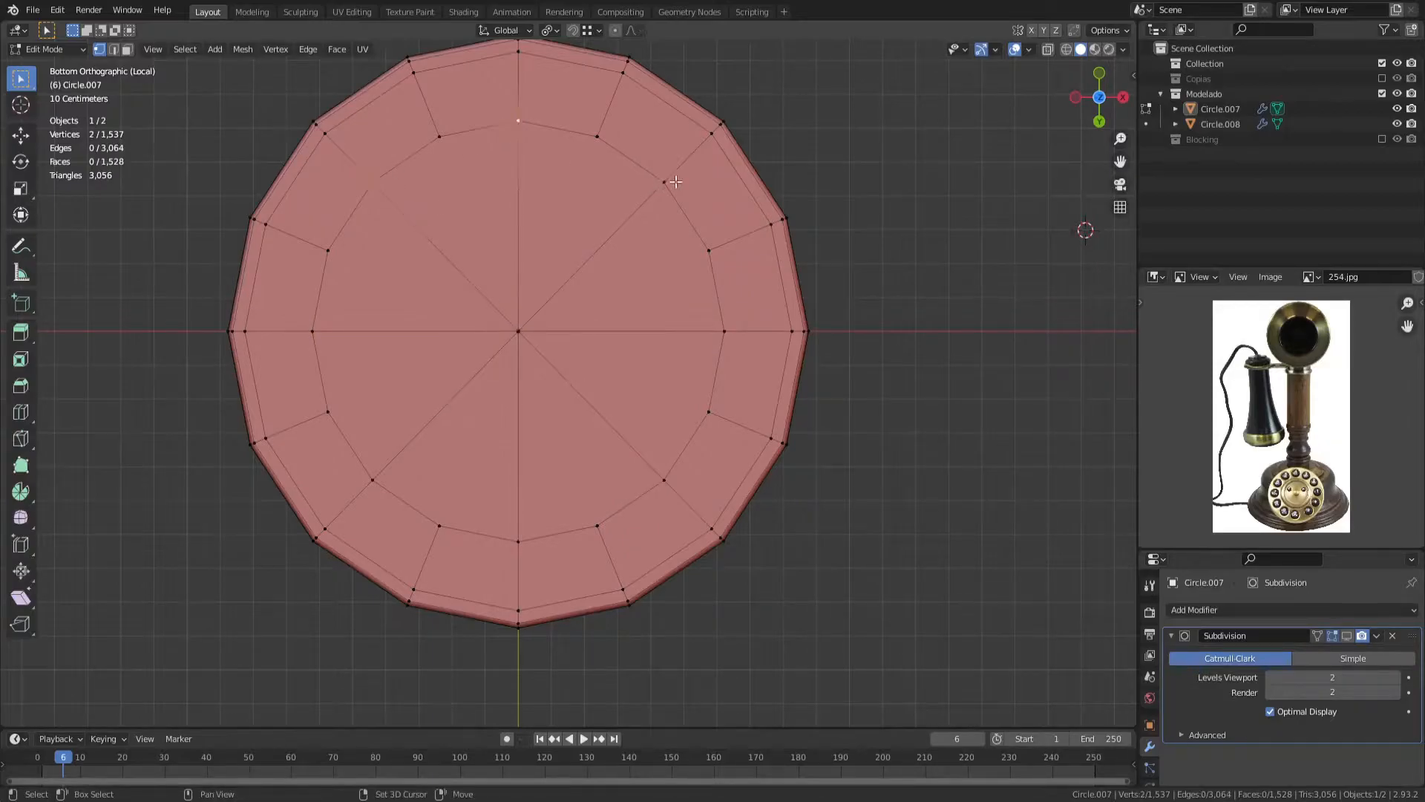
left_click(318, 337, "shift")
key("s")
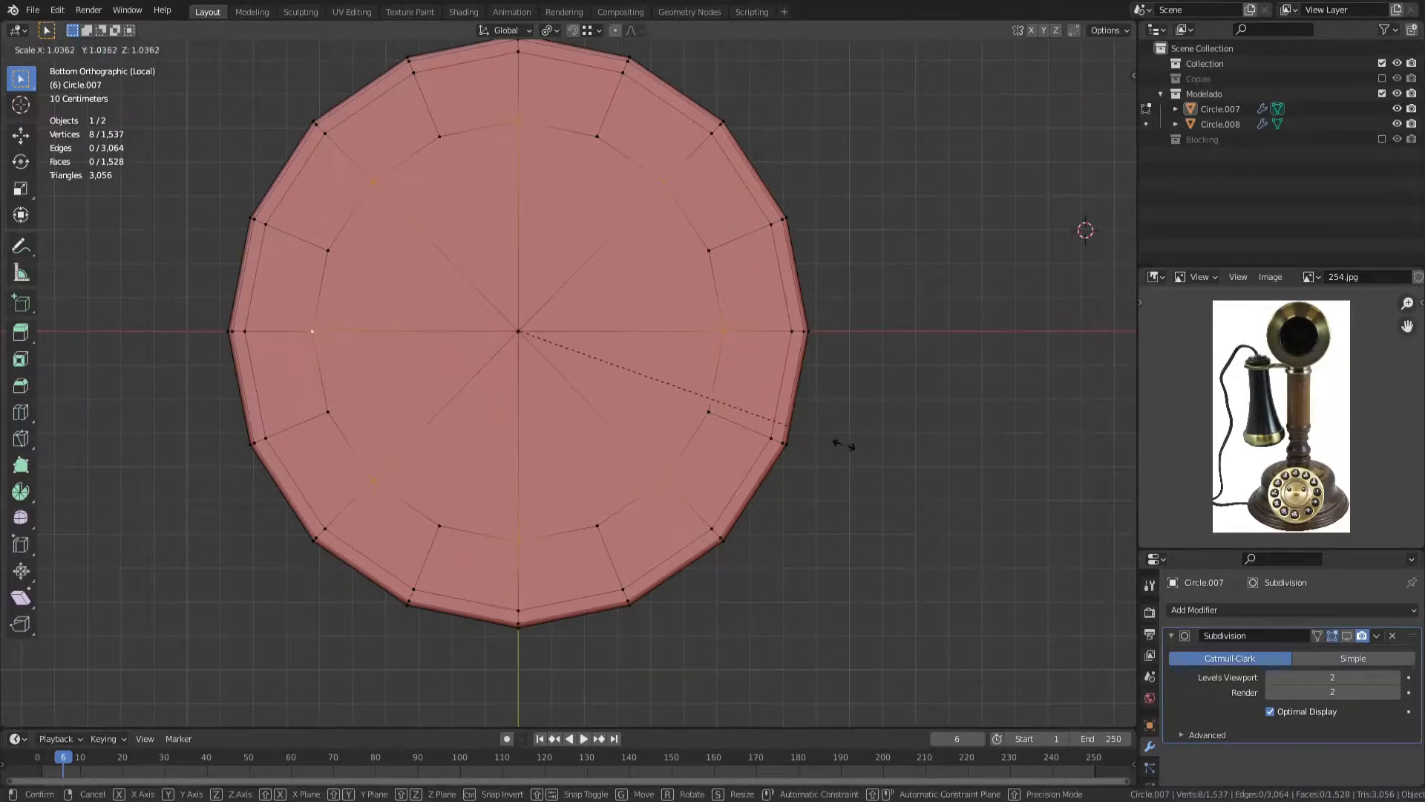
Step: Return to Object Mode with the subdivision displayed in the viewport and save the file
key("Tab")
middle_click_drag(889, 459, 607, 419)
scroll(607, 419, "down", 4)
key("ctrl+s")
Step: Leave the isolated view, isolate the telephone's upper head piece instead, and open its mesh for editing
scroll(608, 415, "up", 7)
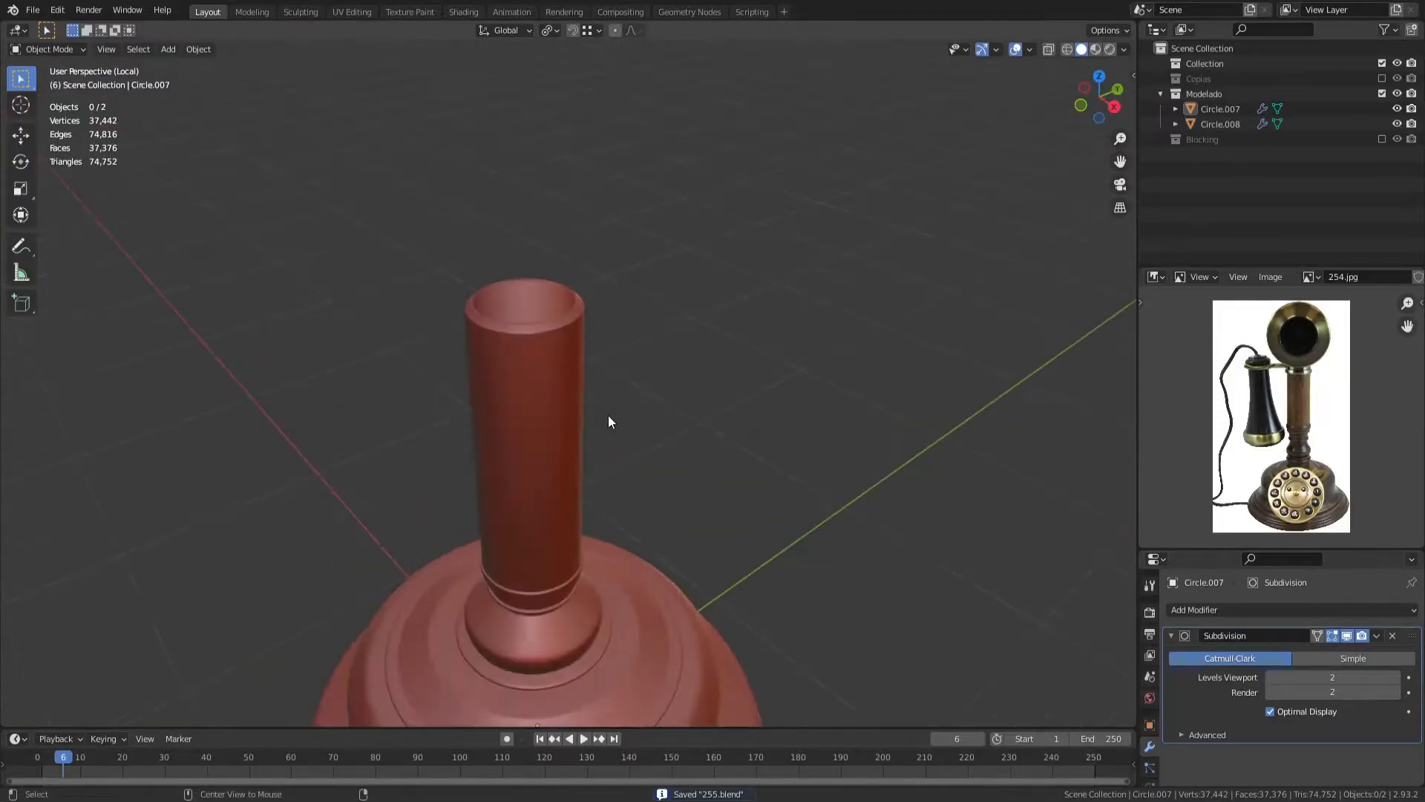
key("KP_Divide")
left_click(502, 282)
key("KP_Divide")
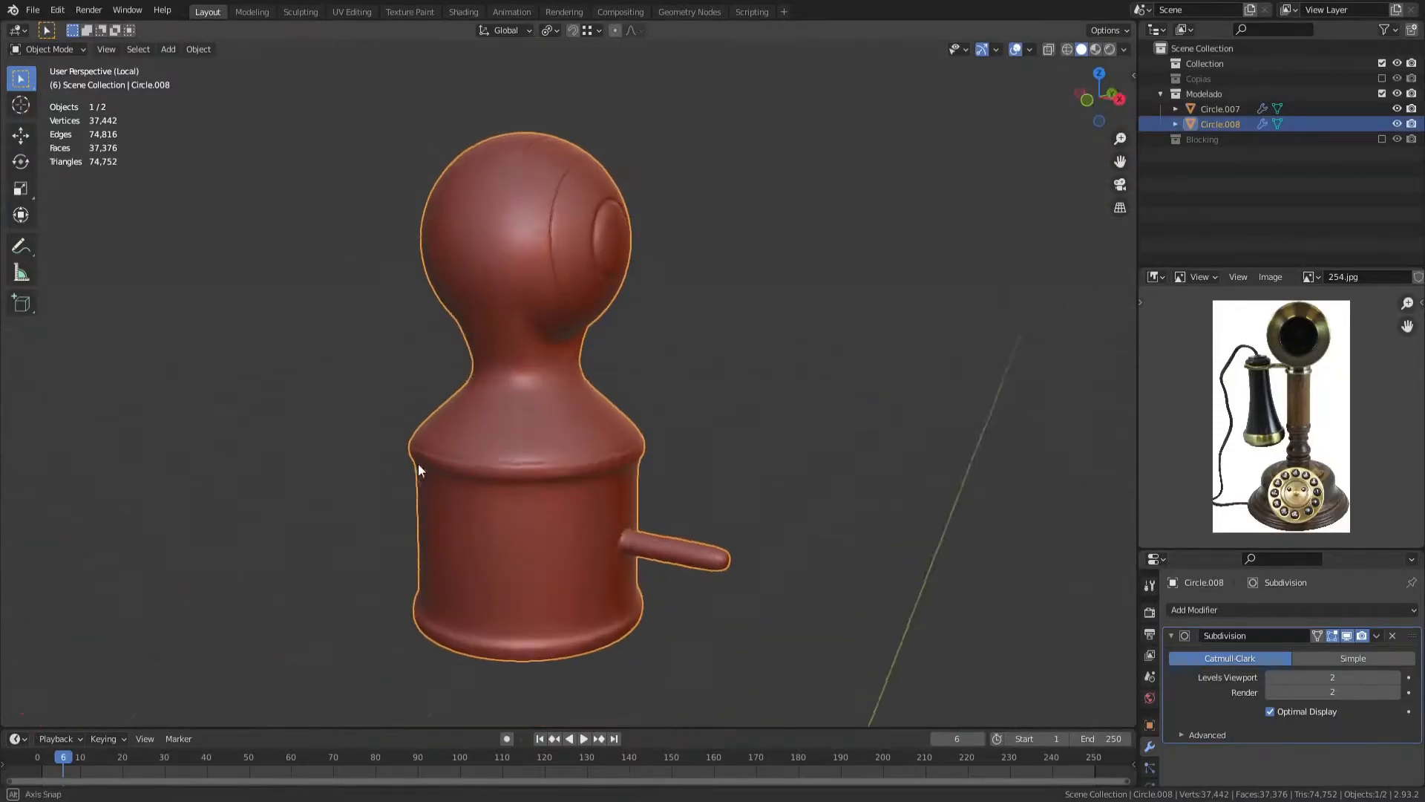
key("Tab")
key("2")
middle_click_drag(556, 353, 541, 443)
scroll(541, 443, "up", 3)
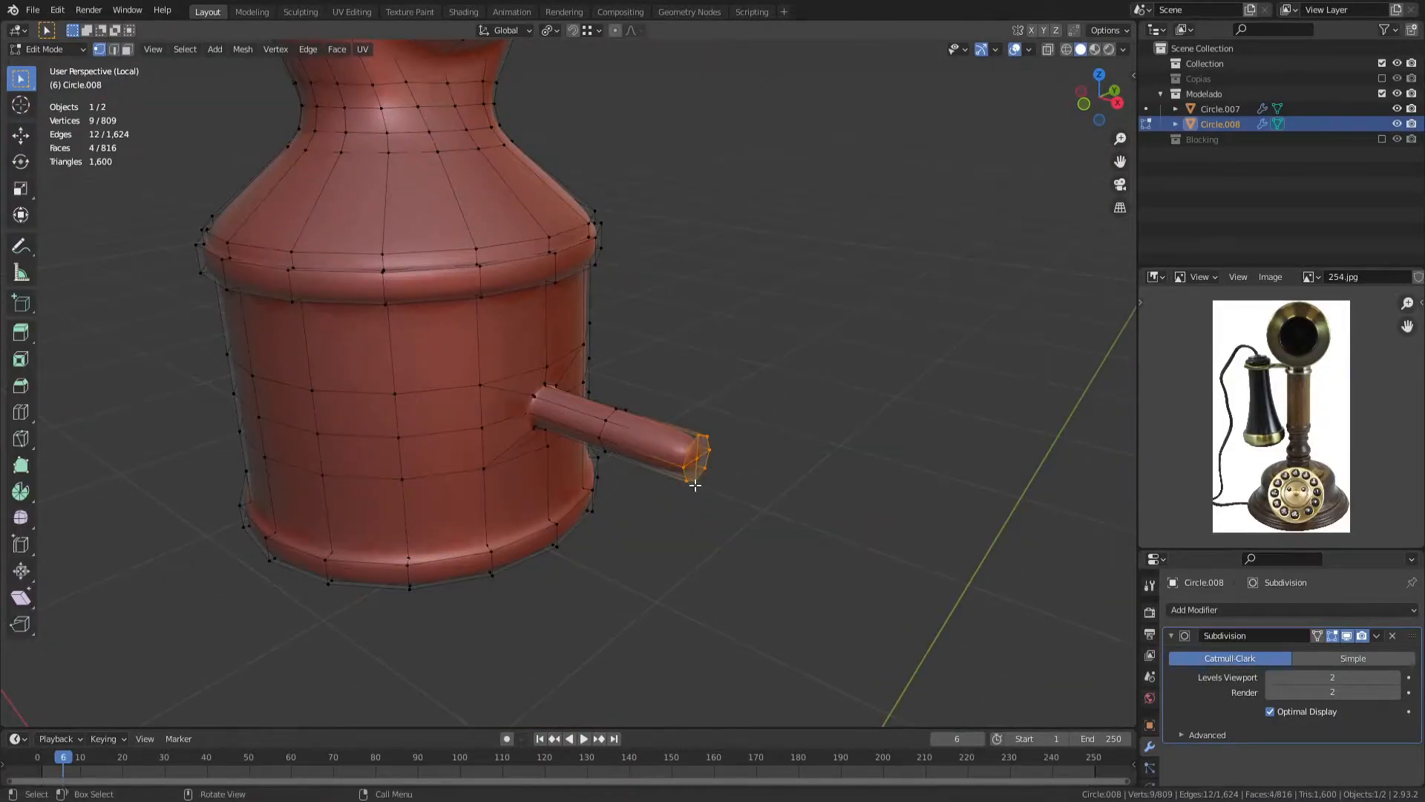
Step: Delete the protruding side rod from the cylindrical body, tip vertices first and the remaining stub second
key("x")
left_click(689, 453)
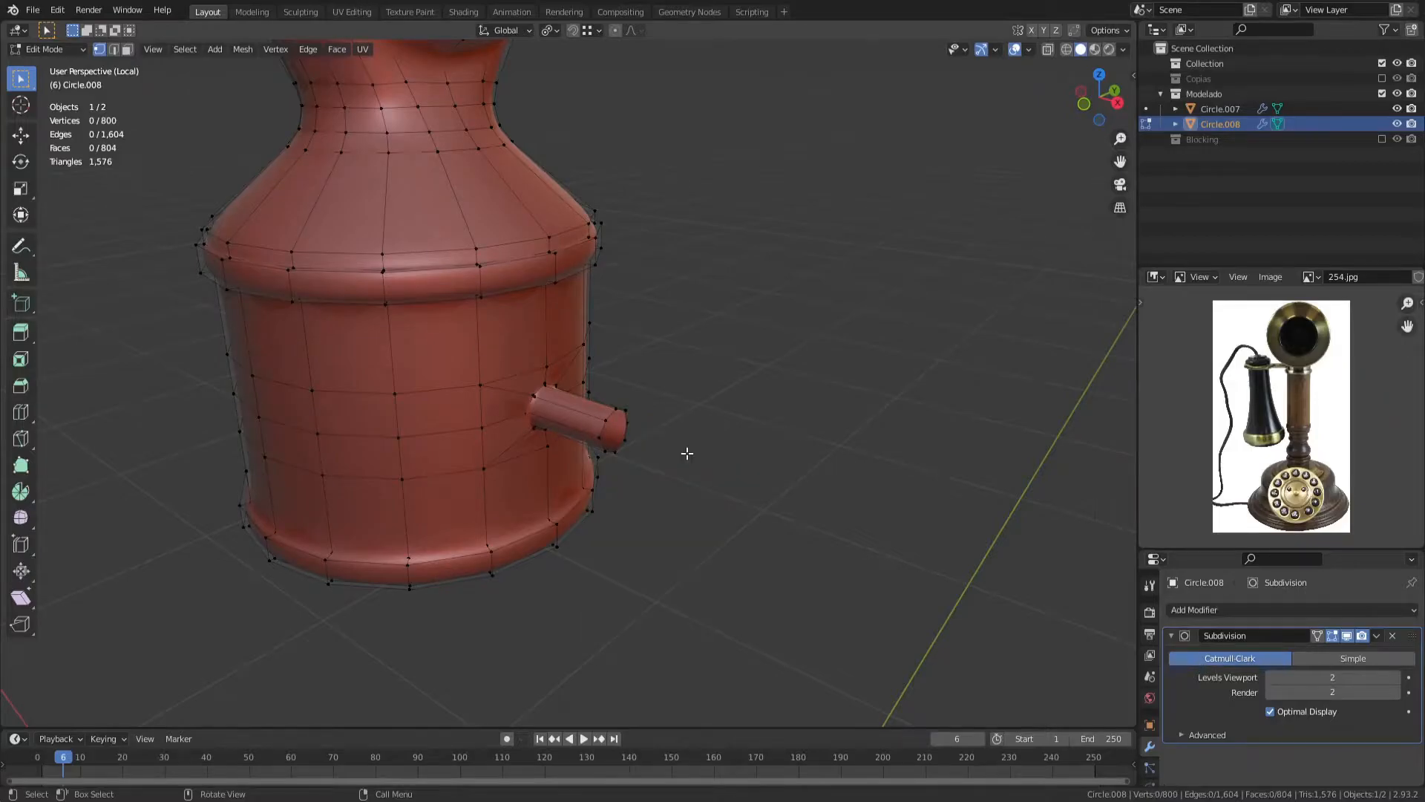
key("ctrl+KP_Add")
key("x")
left_click(609, 416)
Step: Close the round hole left by the rod and dissolve its border vertices so the wall is one flat face
key("2")
scroll(528, 416, "up", 4)
mouse_move(609, 417)
middle_mouse_down()
mouse_move(528, 416)
mouse_move(633, 403)
middle_mouse_up()
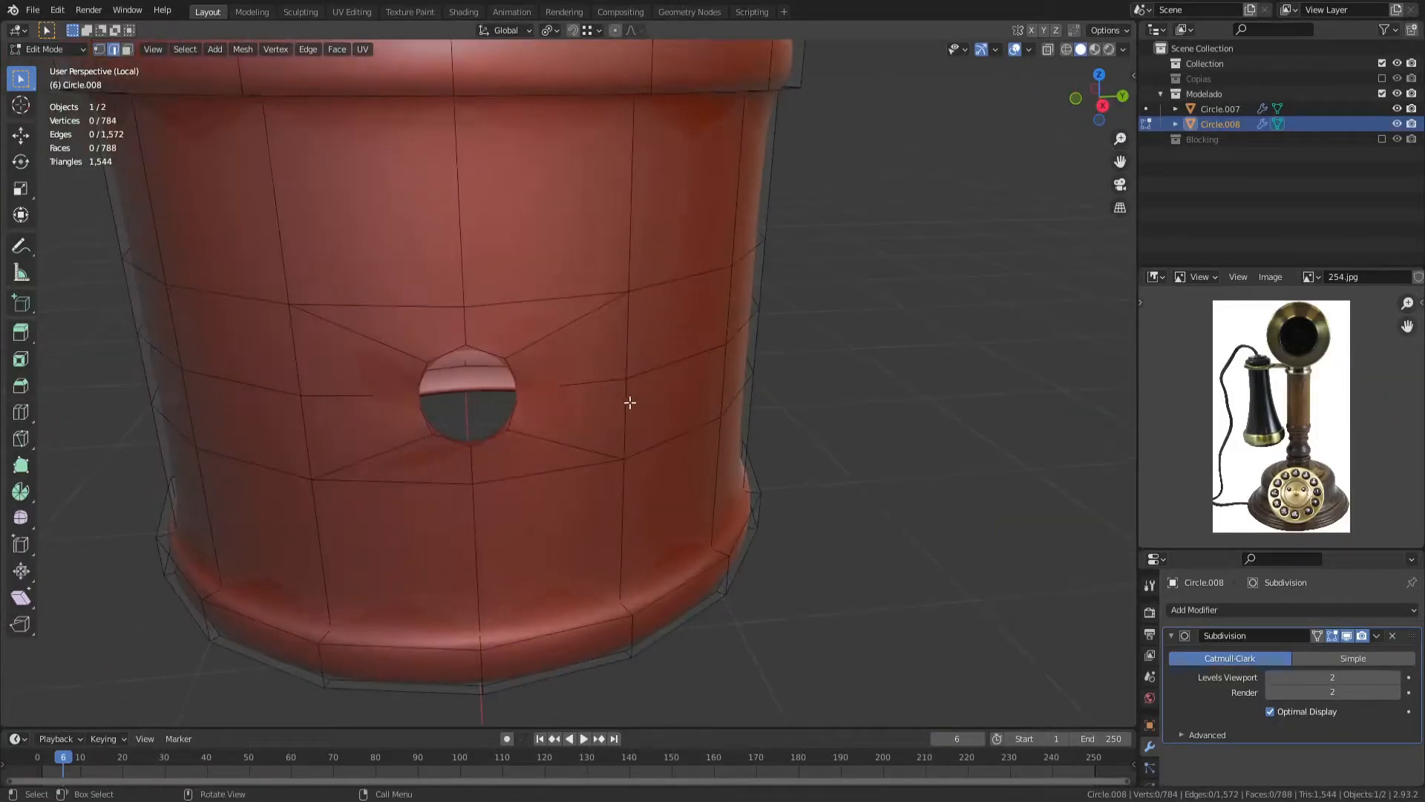
key("1")
middle_click_drag(444, 350, 494, 337, "shift")
scroll(520, 338, "up", 1)
left_click(577, 339, "alt")
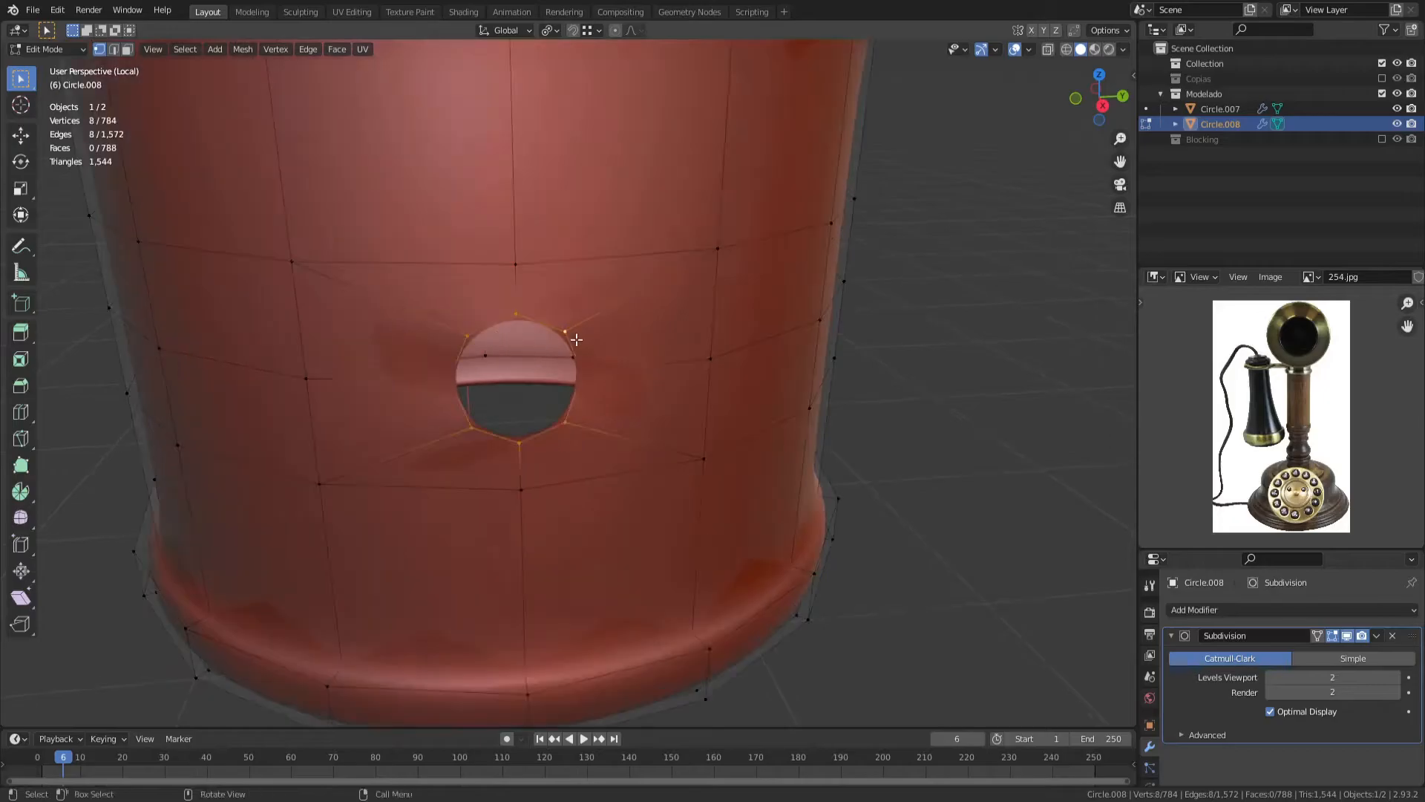
key("c")
left_click_drag(466, 335, 468, 419)
key("Escape")
key("ctrl+x")
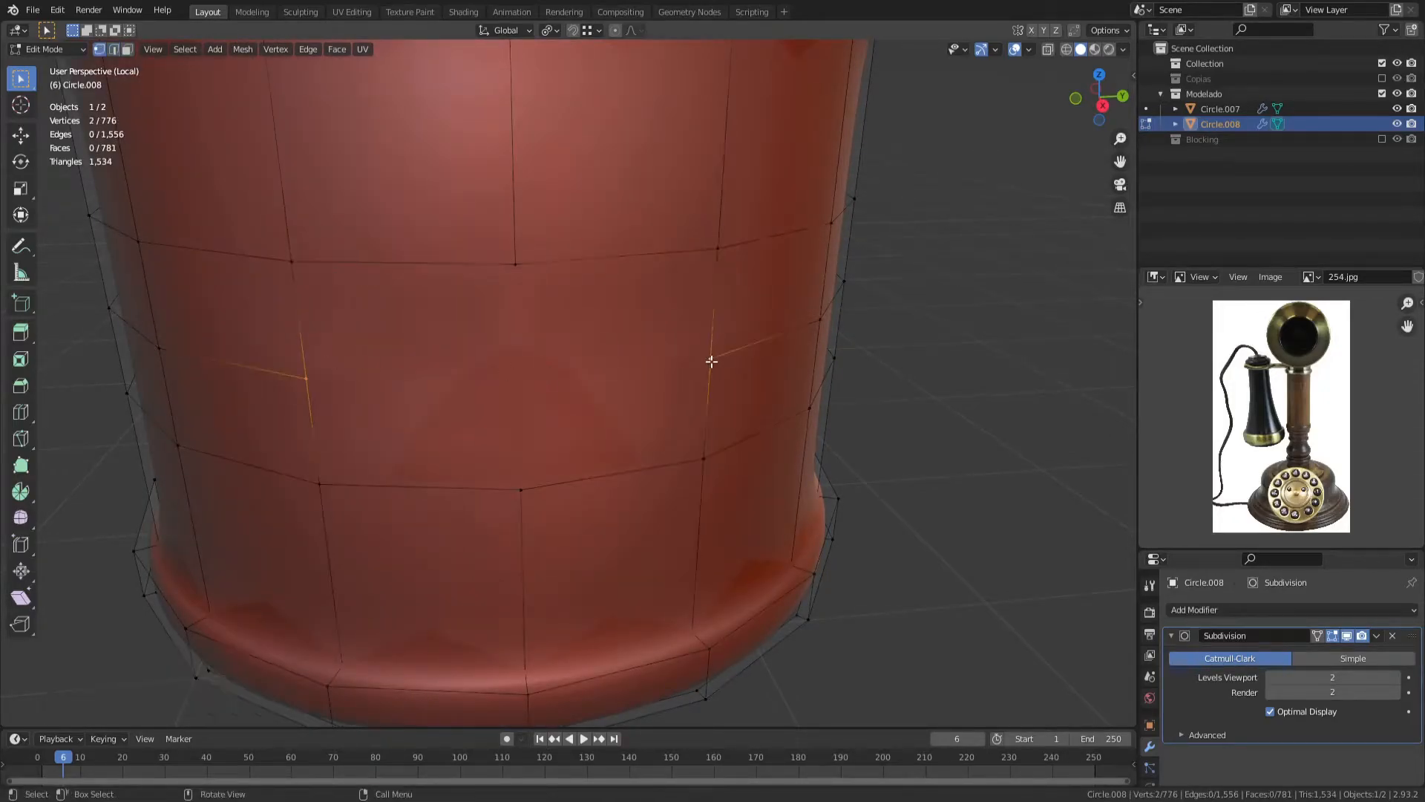
Step: Connect the two opposite vertices across the closed wall face, and dissolve the selected edge loop on the cylindrical wall
key("j")
scroll(549, 386, "down", 2)
key("2")
left_click(661, 369, "alt")
key("ctrl+x")
scroll(541, 331, "down", 2)
middle_click_drag(494, 331, 557, 334)
key("Tab")
key("Tab")
key("Tab")
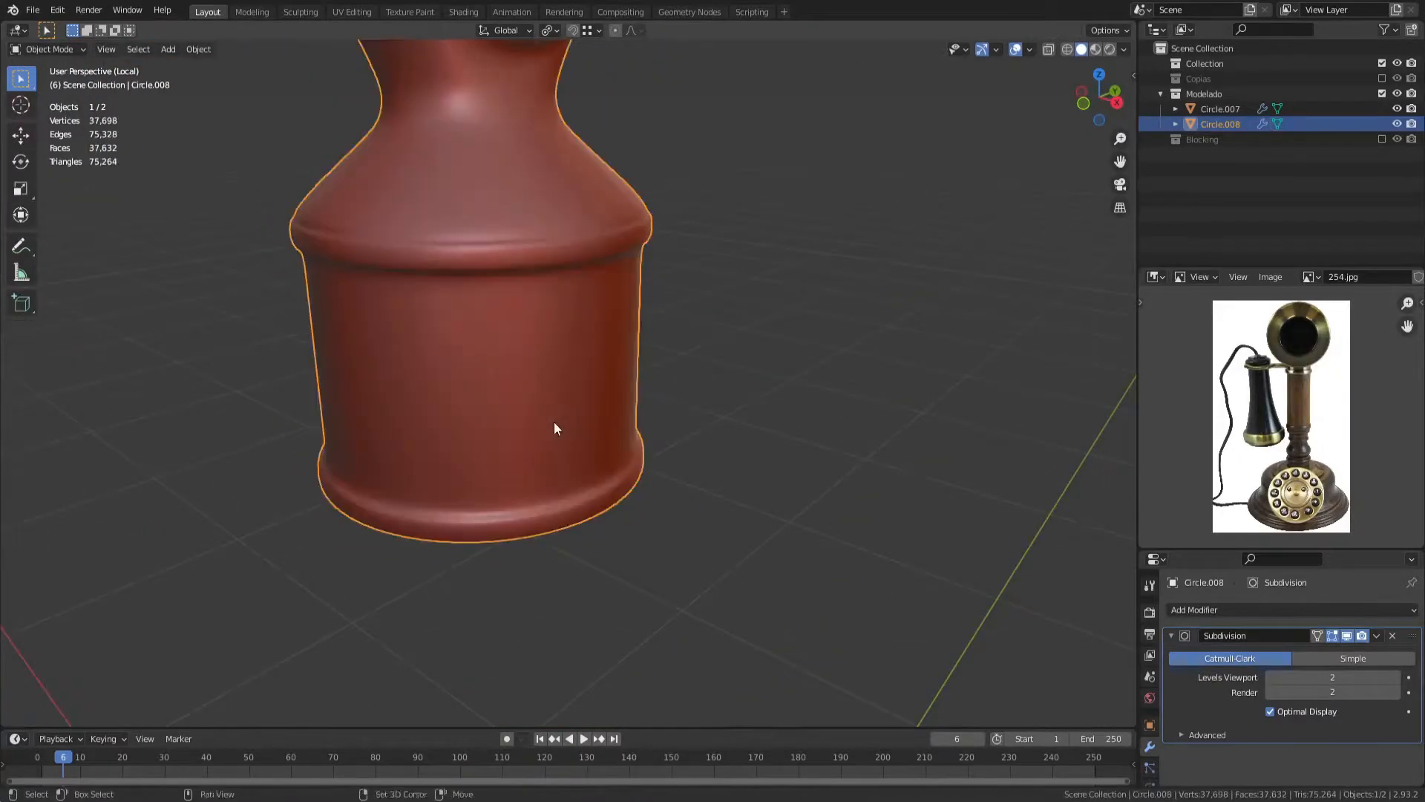
Step: Add an edge loop around the middle of the cylinder's lower rim and bevel it into parallel supporting loops
middle_click_drag(555, 428, 553, 341, "shift")
middle_click_drag(553, 342, 550, 293)
scroll(550, 292, "up", 6)
key("Tab")
key("ctrl+r")
left_click(755, 461)
right_click(754, 461)
key("ctrl+b")
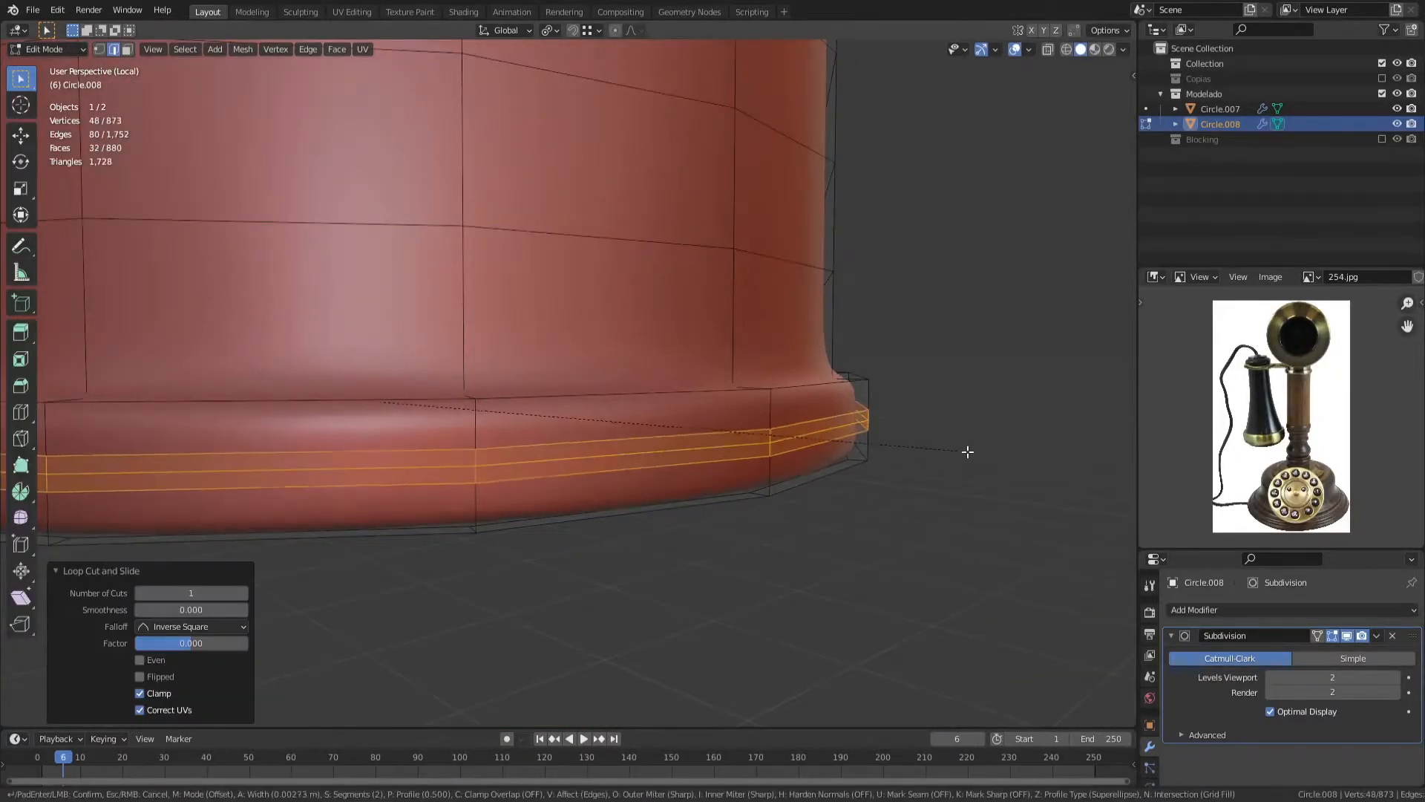
left_click(999, 461)
left_click(999, 462)
Step: Add a supporting edge loop at the foot of the cylindrical wall, slid close above the lower rim, and preview the smoothed mesh
middle_click_drag(916, 423, 884, 457)
key("ctrl+r")
left_click(725, 371)
left_click(720, 415)
middle_click_drag(721, 414, 658, 393, "shift")
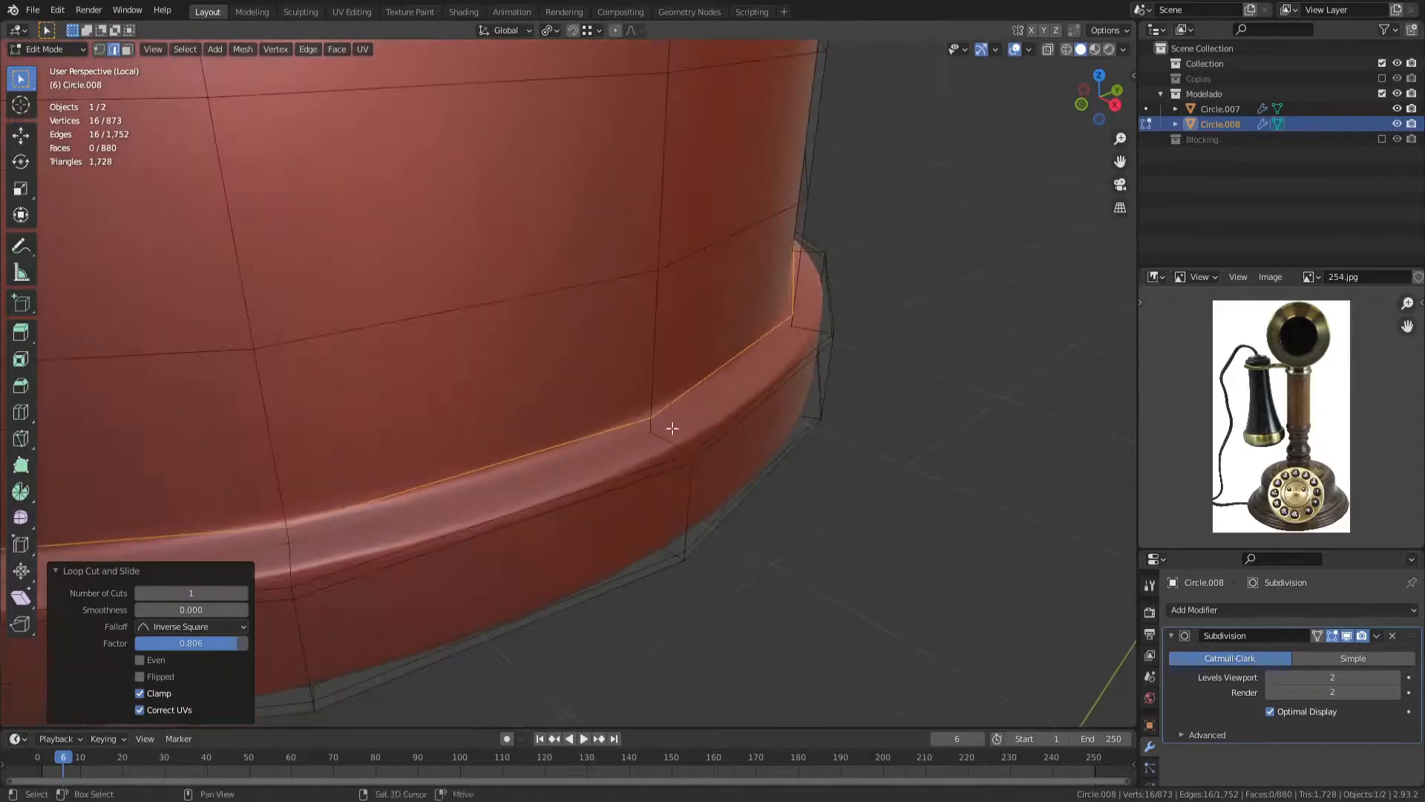
key("Tab")
left_click(821, 484)
scroll(779, 464, "down", 6)
scroll(653, 408, "up", 7)
Step: Dissolve the surplus supporting edge loops around the lower rim
key("Tab")
left_click(675, 466, "alt+shift")
key("ctrl+x")
middle_click_drag(676, 465, 665, 423)
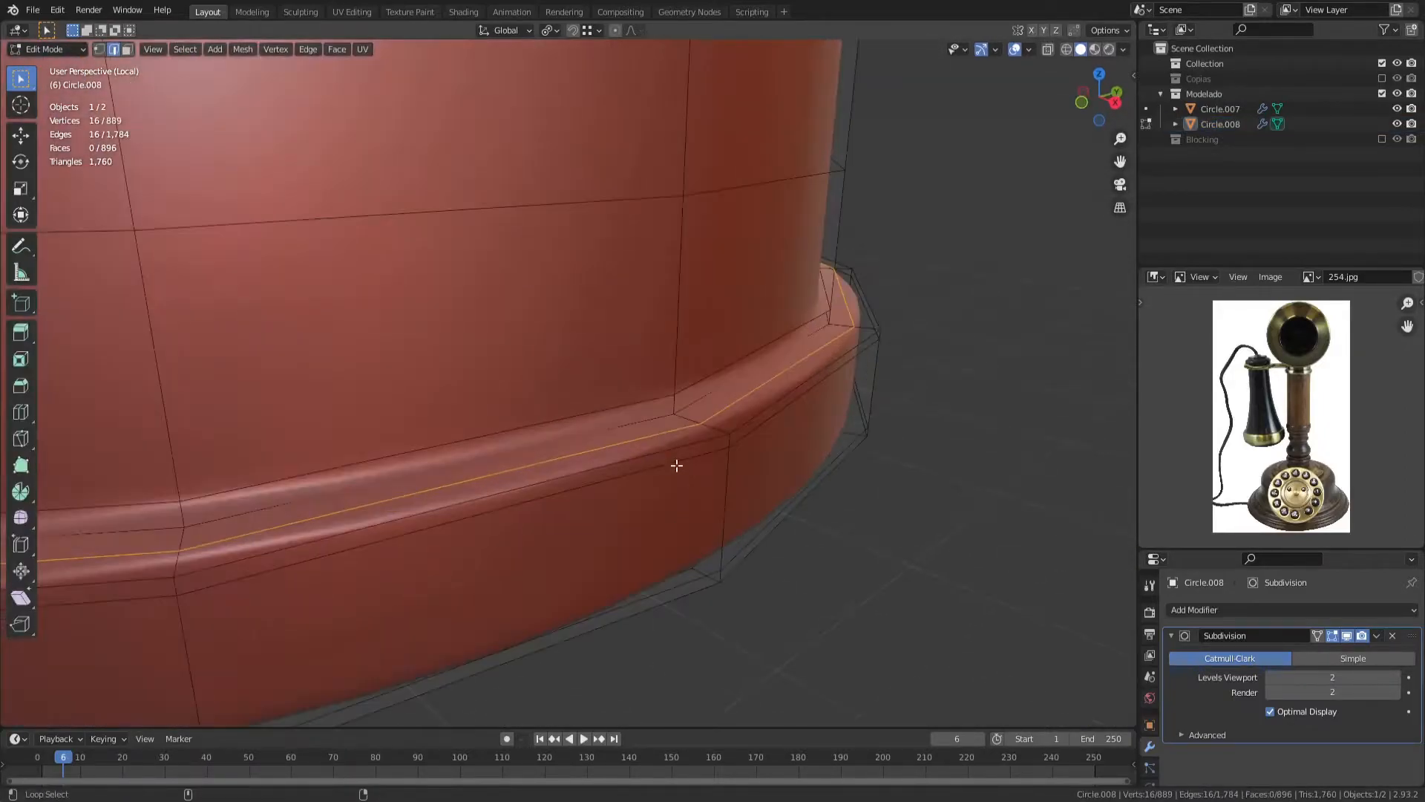
left_click(662, 446, "alt")
key("ctrl+x")
Step: Bevel the upper and lower outer edge loops of the lower rim and check the shape in Object Mode
left_click(660, 339, "alt")
left_click(668, 195, "alt+shift")
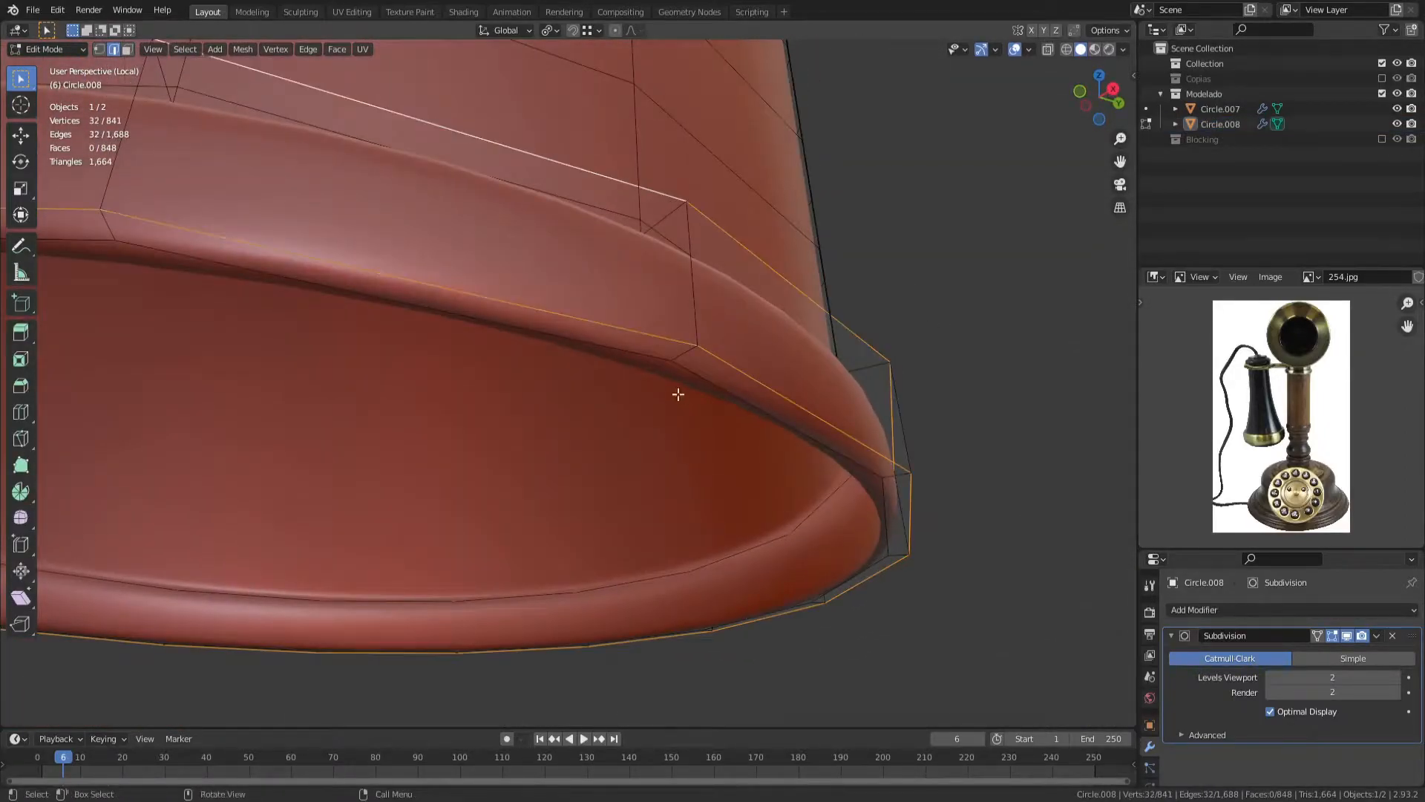
left_click(1059, 400)
key("Tab")
left_click(1059, 401)
middle_click_drag(1060, 401, 710, 490)
scroll(614, 386, "down", 8)
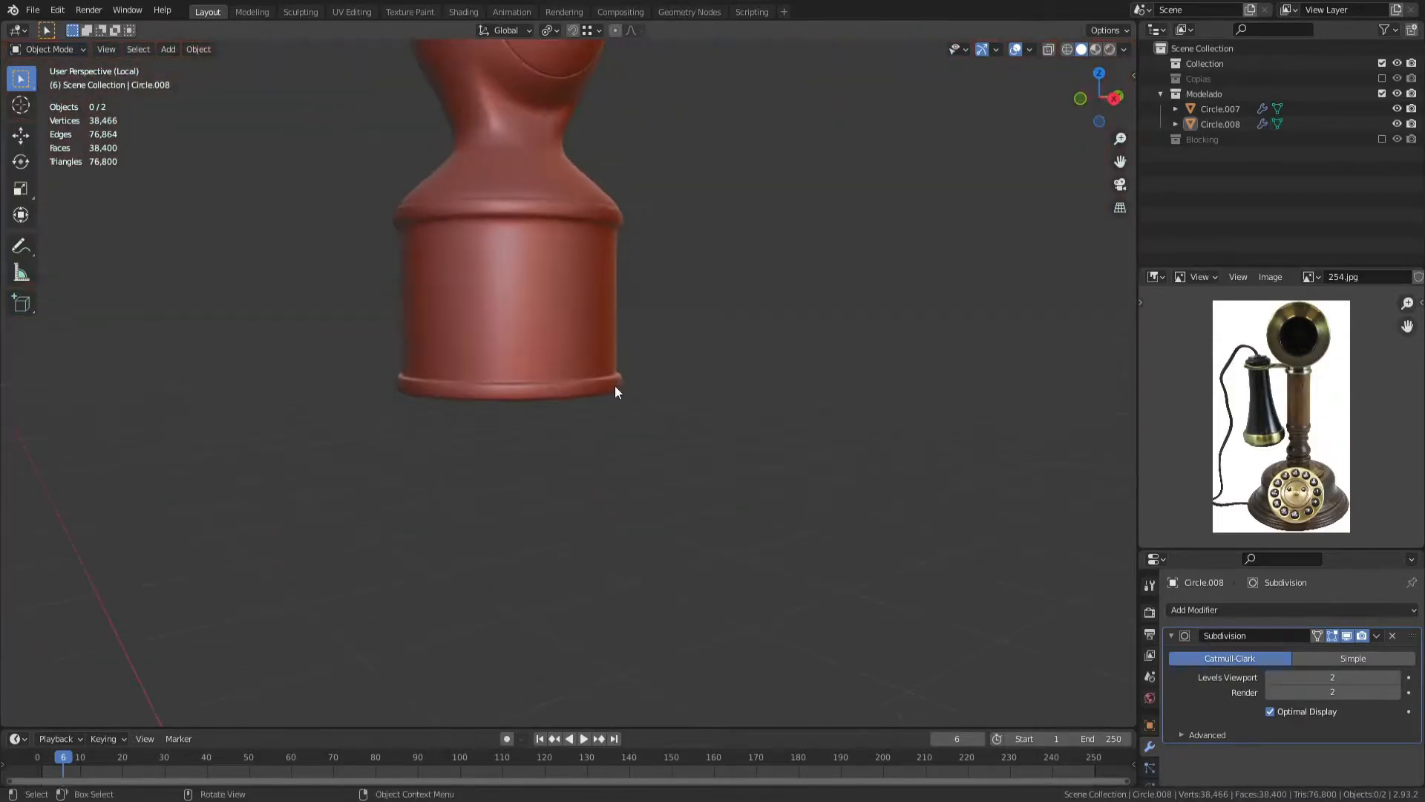
Step: Scale the outer faces of both rims by about 1.03 with Z locked, and bevel their bordering edge loops narrowly
middle_click_drag(615, 386, 621, 441, "shift")
scroll(621, 441, "up", 3)
key("Tab")
scroll(576, 420, "up", 4)
left_click(622, 511, "alt")
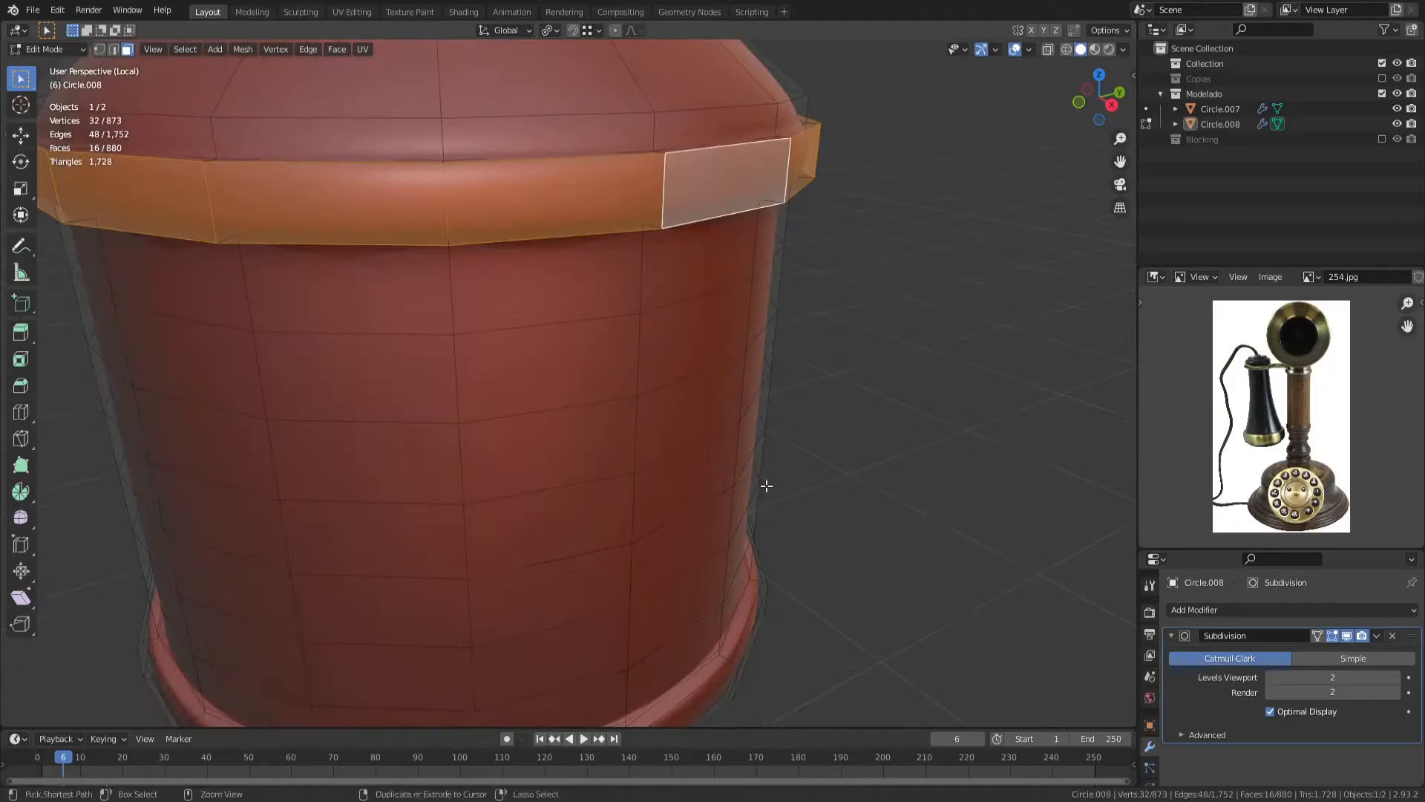
right_click(766, 485)
key("s")
key("shift+z")
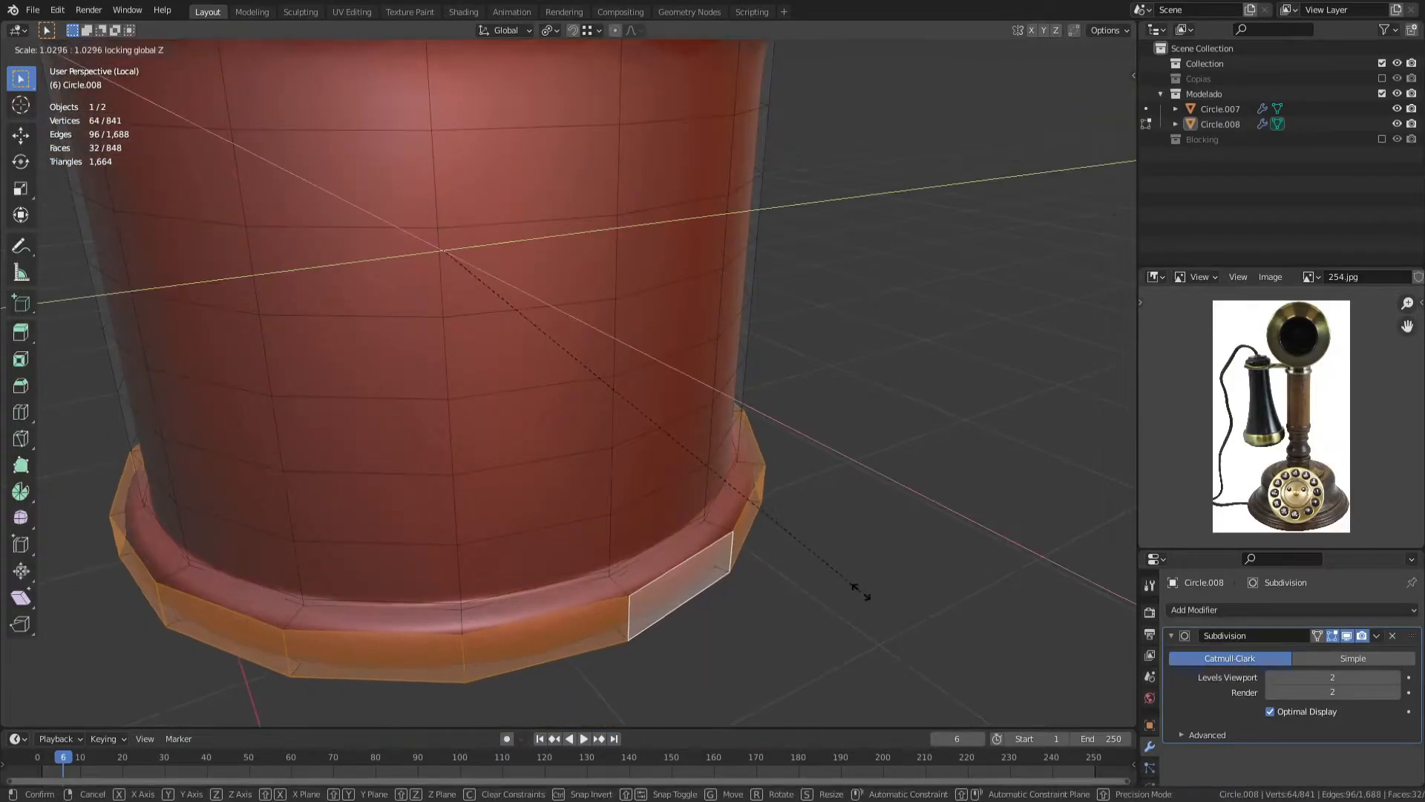
left_click(860, 590)
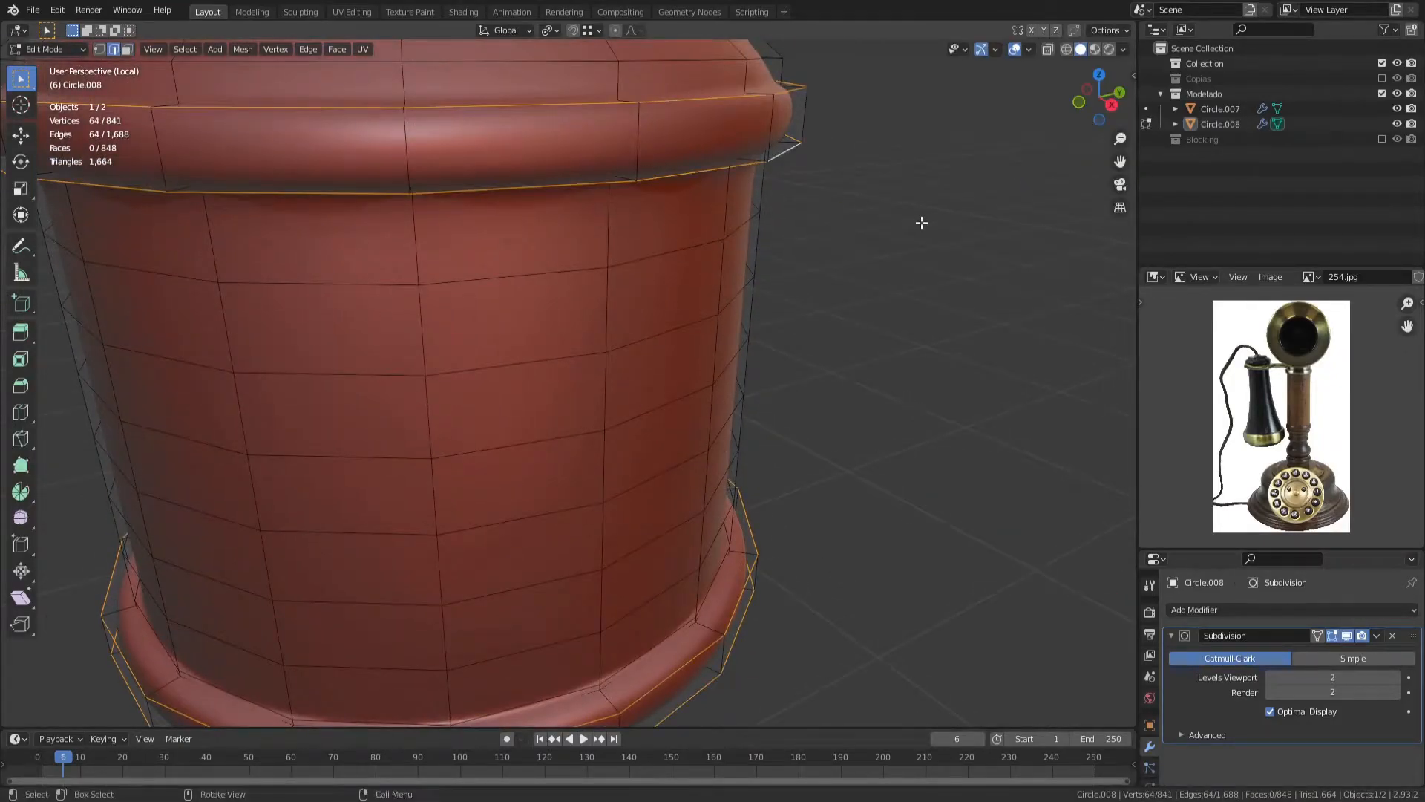
key("ctrl+b")
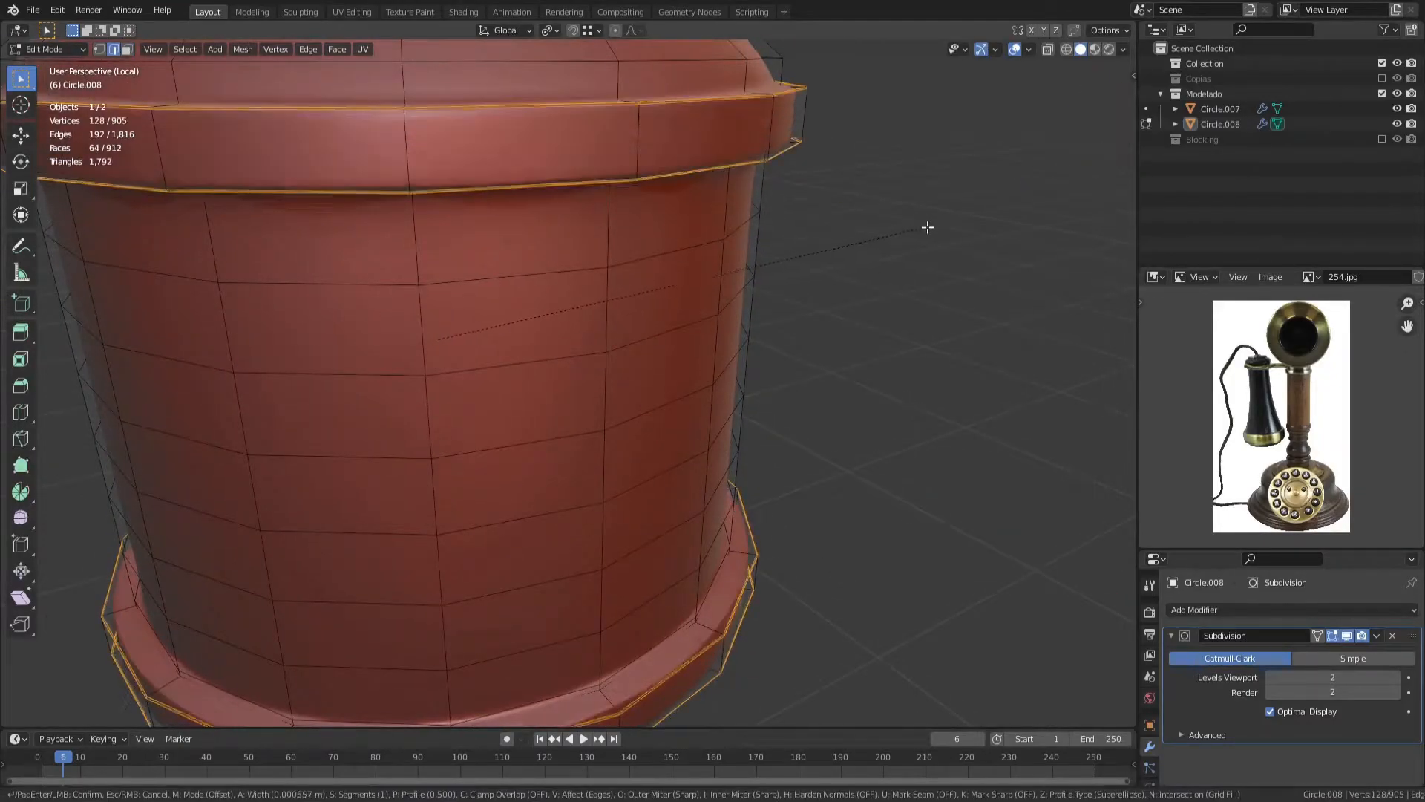
left_click(933, 232)
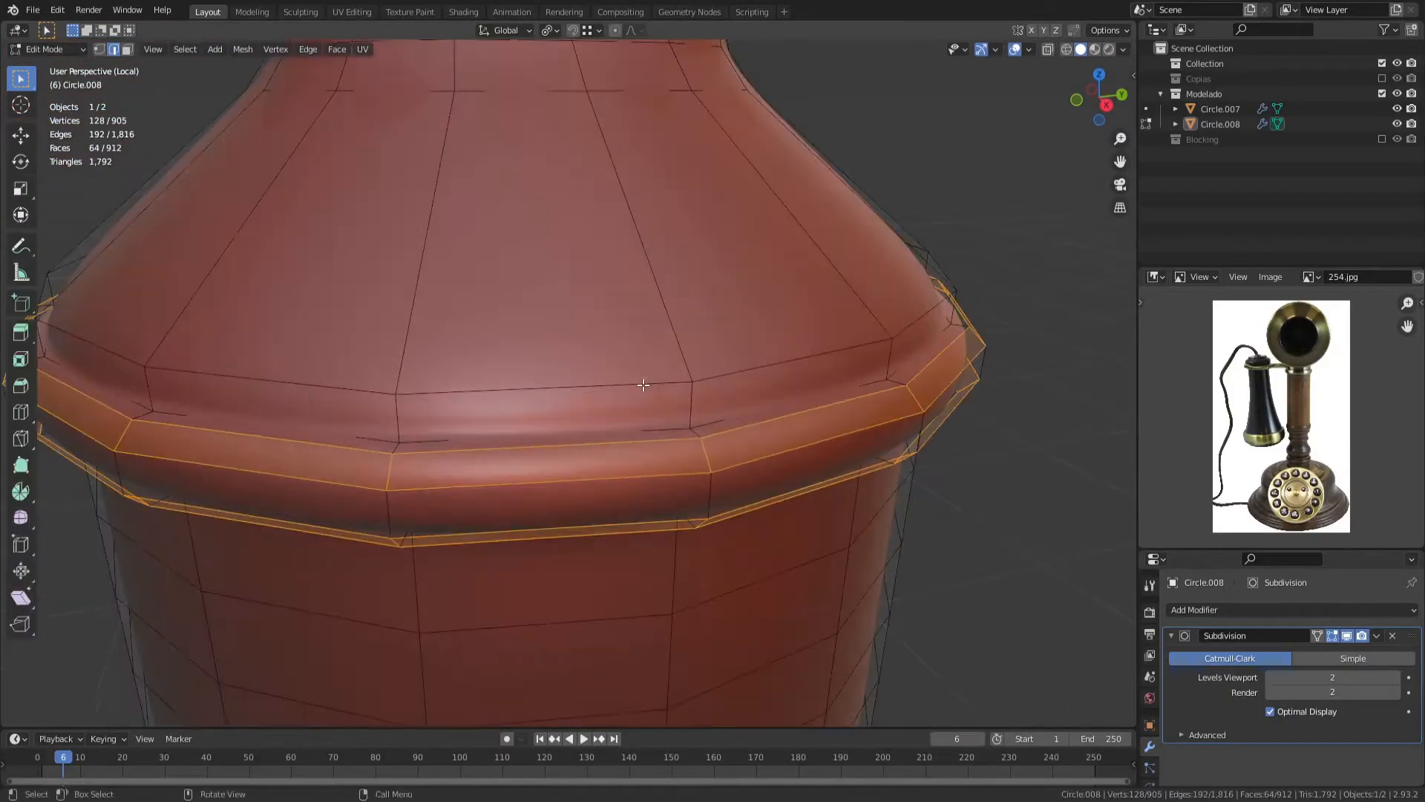
Step: Add supporting edge loops around the small step above the upper rim, return to Object Mode, and save the file
key("ctrl+r")
left_click(684, 382)
left_click(688, 400)
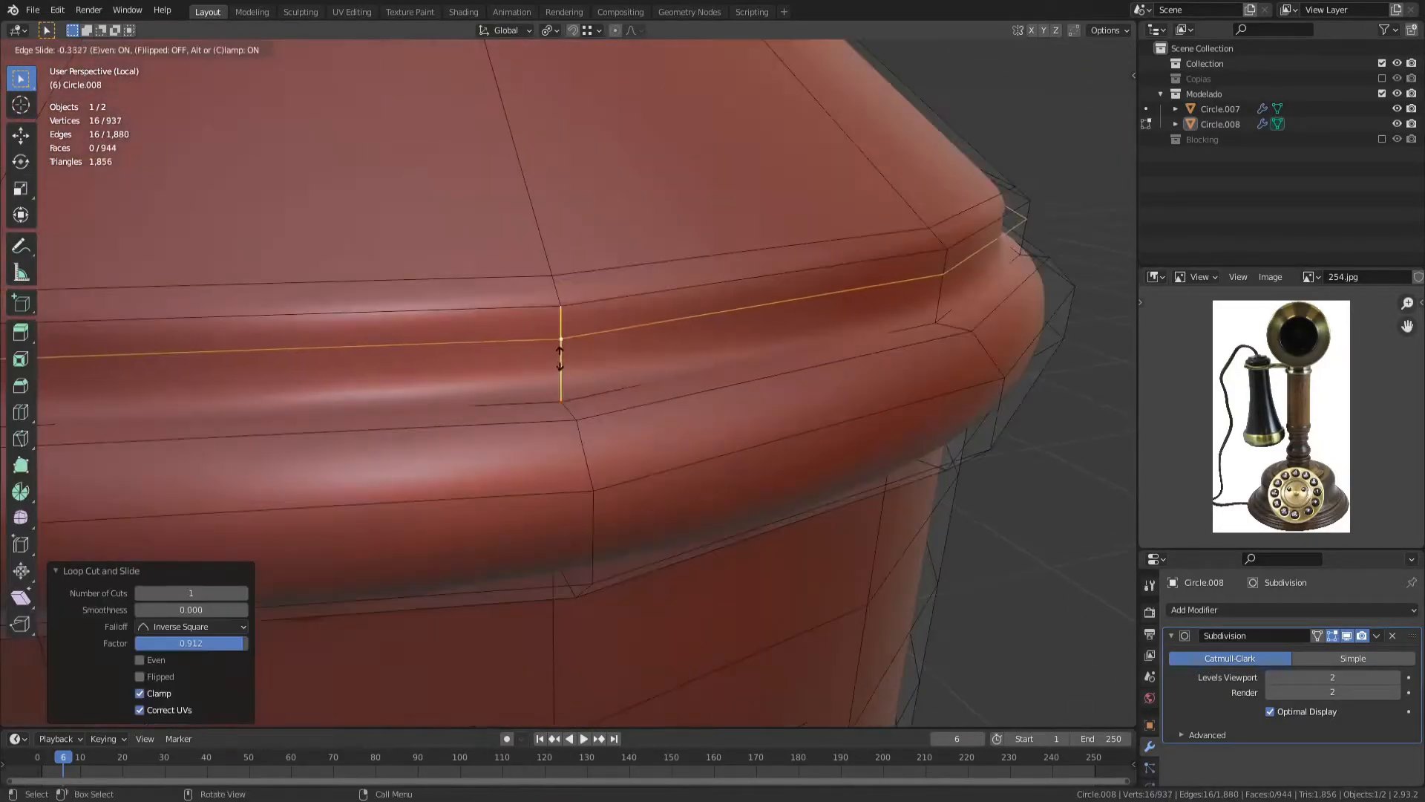
key("Tab")
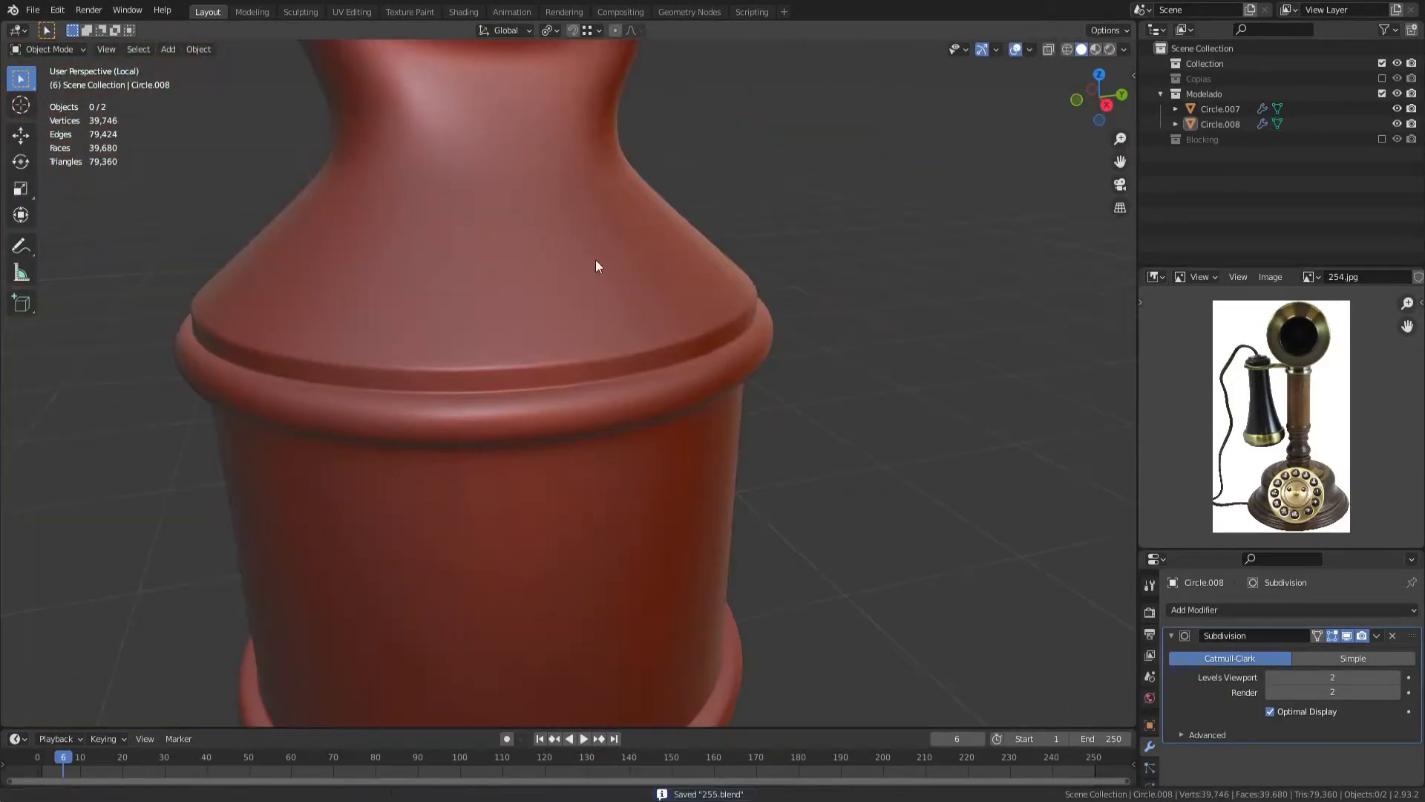
scroll(597, 265, "down", 3)
middle_click_drag(596, 266, 615, 289)
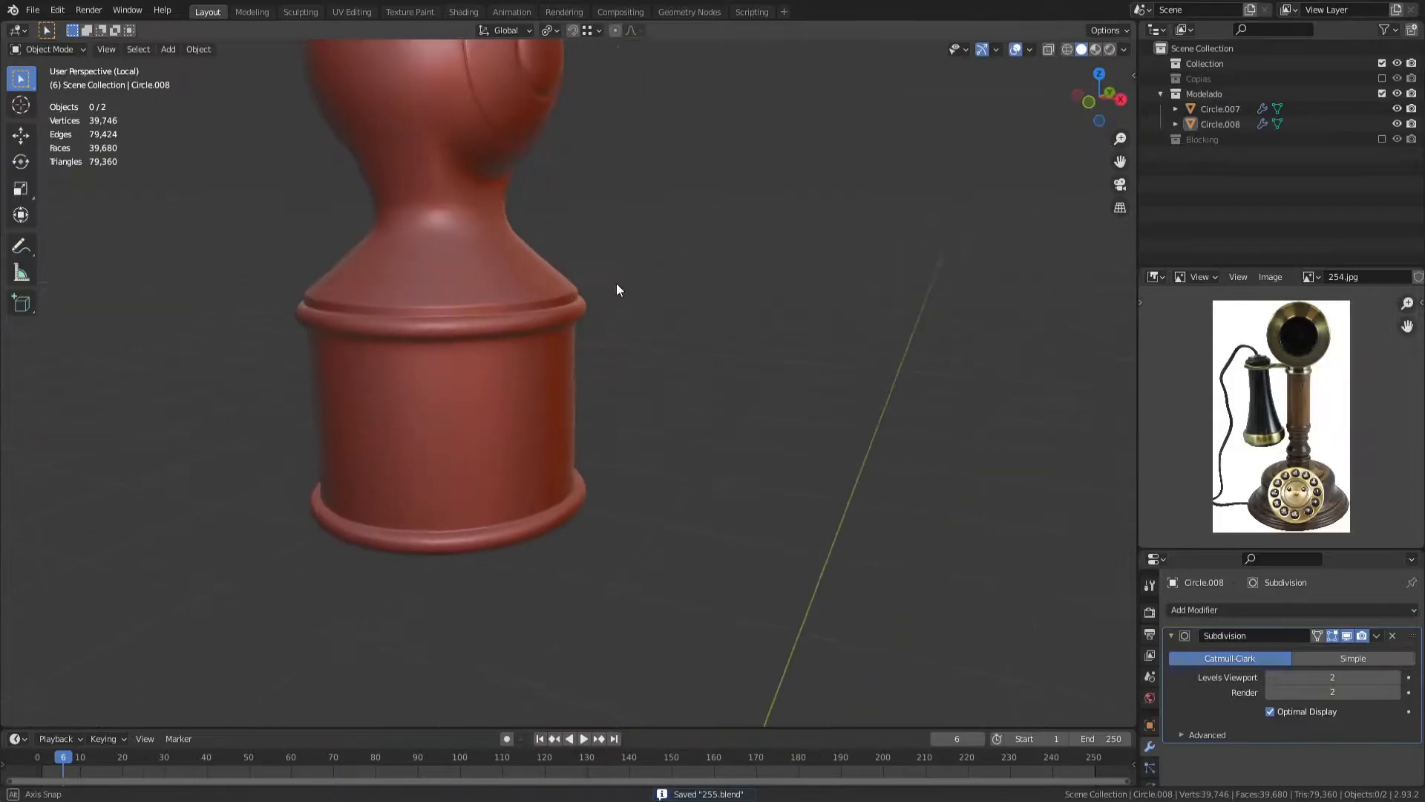
Step: Examine the mesh of the spherical head around its round side cap and in front view
middle_click_drag(539, 398, 501, 348, "shift")
key("Tab")
middle_click_drag(502, 349, 450, 346)
middle_click_drag(502, 229, 464, 456, "shift")
mouse_move(464, 456)
middle_mouse_down()
mouse_move(488, 436)
mouse_move(443, 421)
middle_mouse_up()
scroll(443, 421, "up", 3)
mouse_move(550, 313)
middle_mouse_down()
mouse_move(548, 292)
mouse_move(583, 304)
middle_mouse_up()
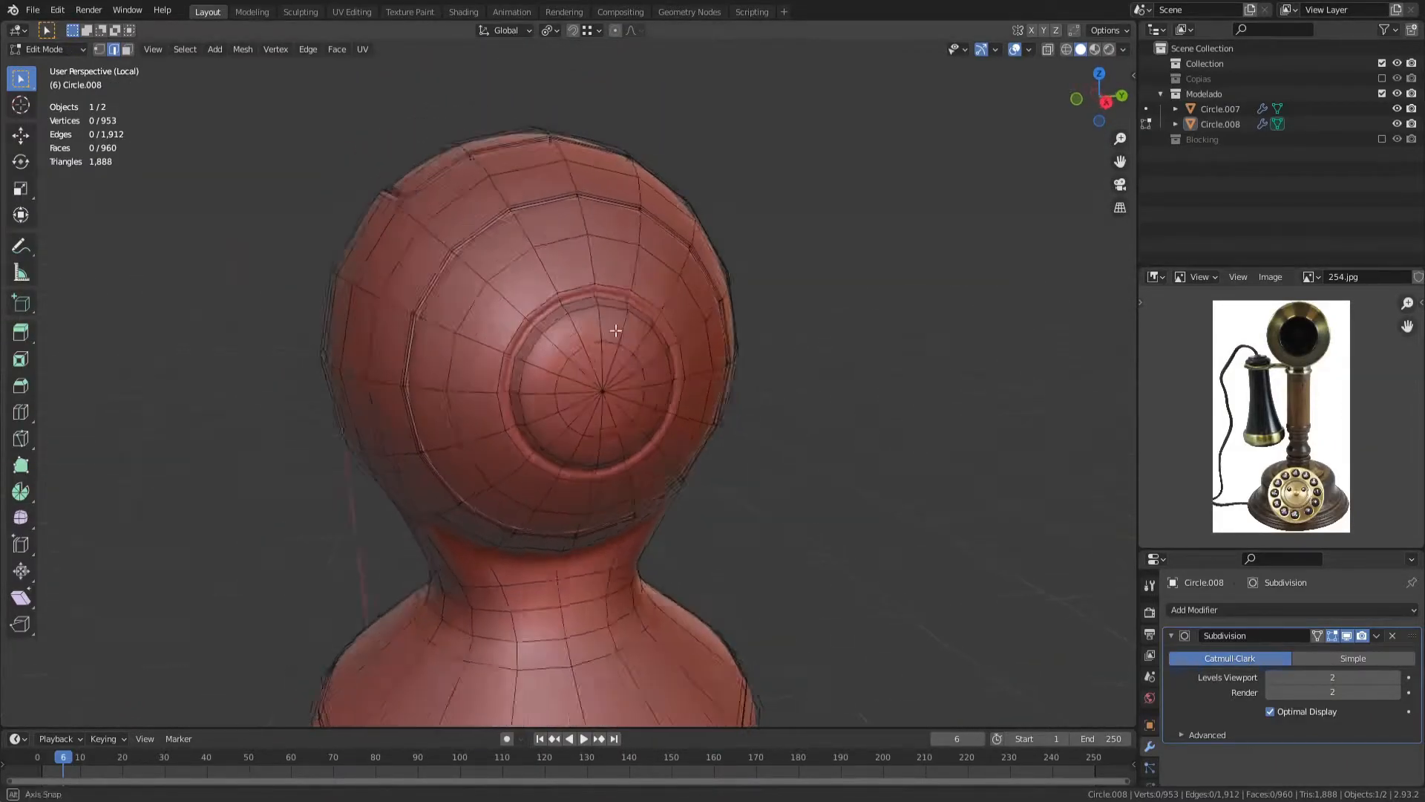
scroll(594, 319, "up", 4)
key("3")
key("c")
left_click_drag(619, 364, 637, 325)
key("Escape")
scroll(644, 328, "down", 10)
middle_click_drag(646, 328, 919, 407, "alt")
key("Tab")
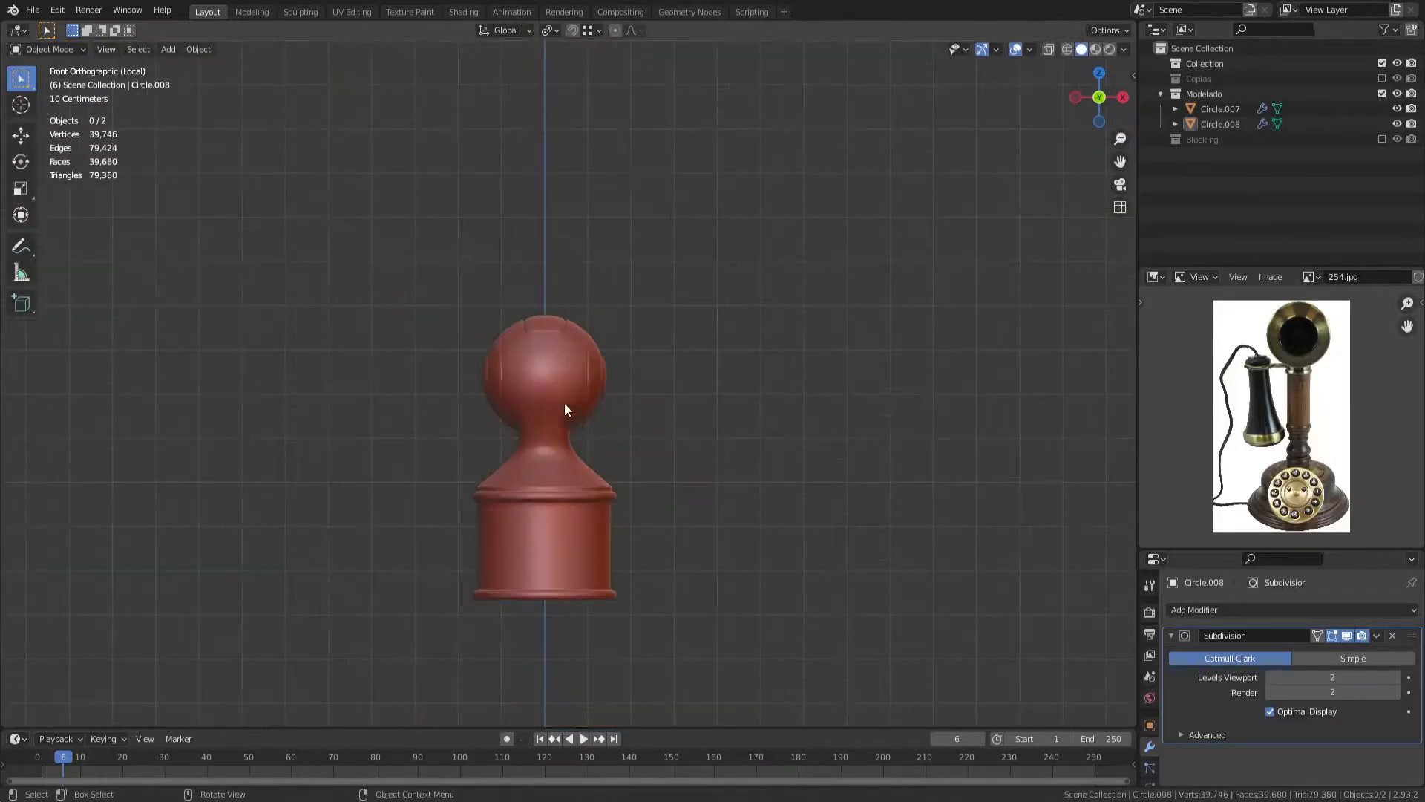
Step: Duplicate the head piece in place and move the copy to the Copias collection
left_click(564, 403)
key("shift+d")
right_click(742, 386)
key("m")
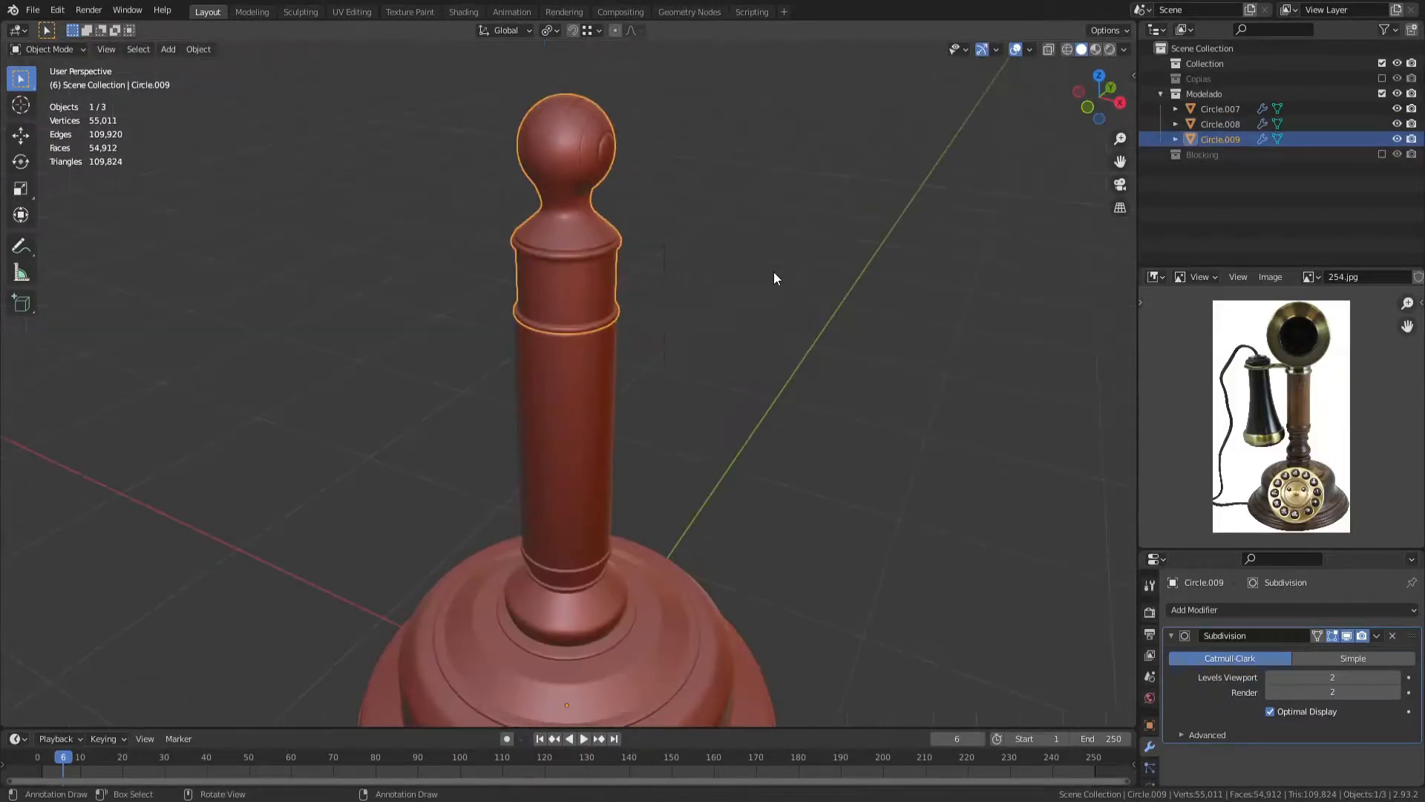
key("m")
left_click(757, 327)
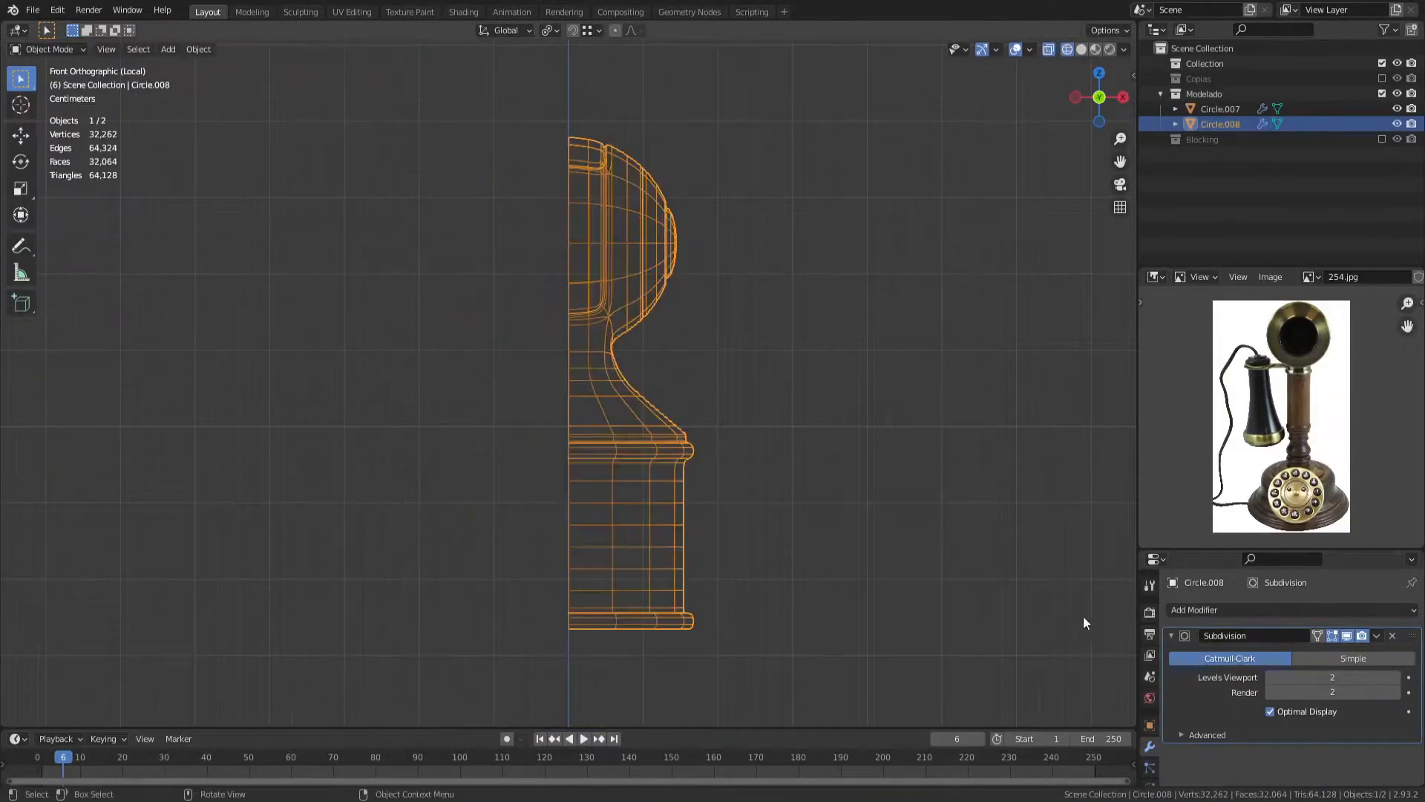
Step: Add a Mirror modifier on the X axis with clipping above the Subdivision, and open the half mesh for editing
left_click(1195, 610)
left_click(1117, 426)
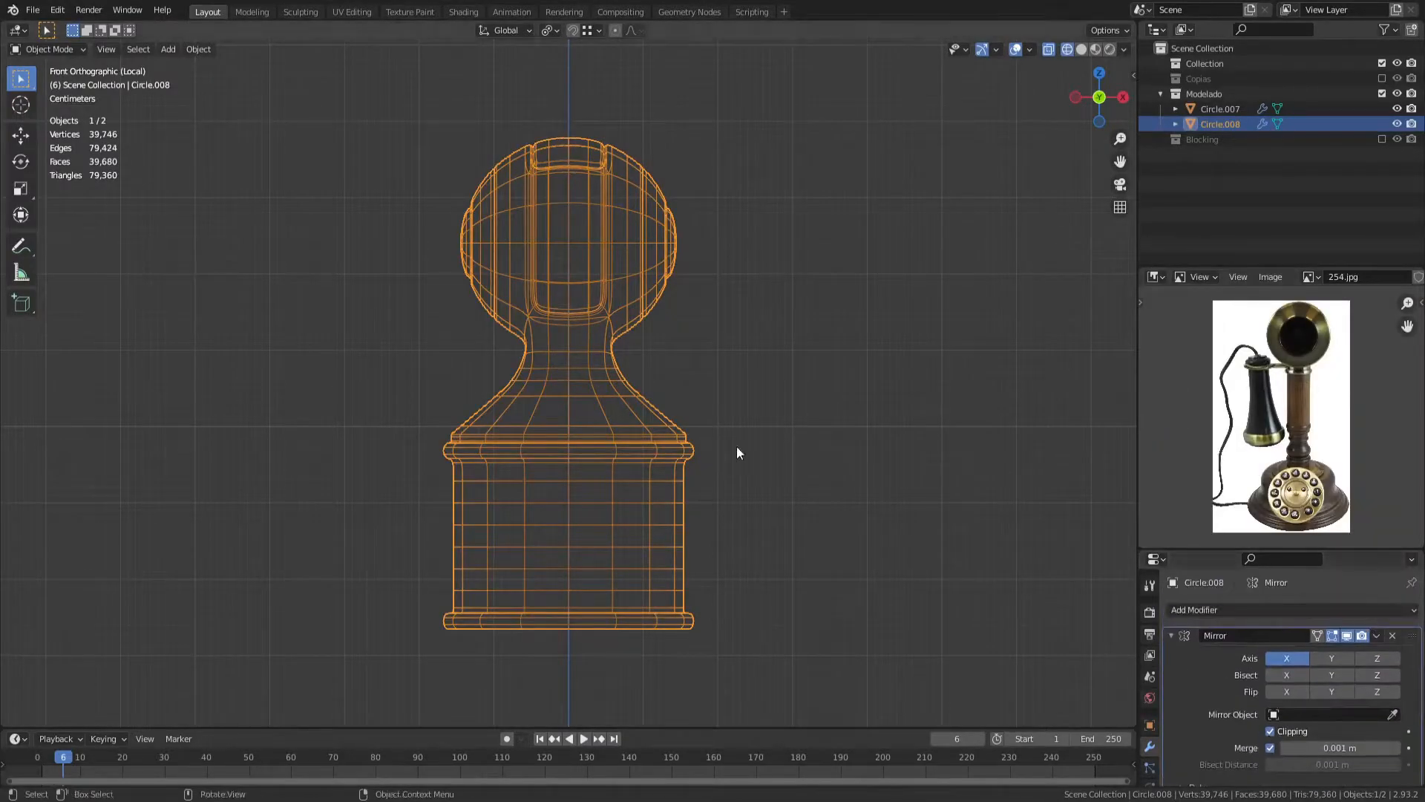
key("Tab")
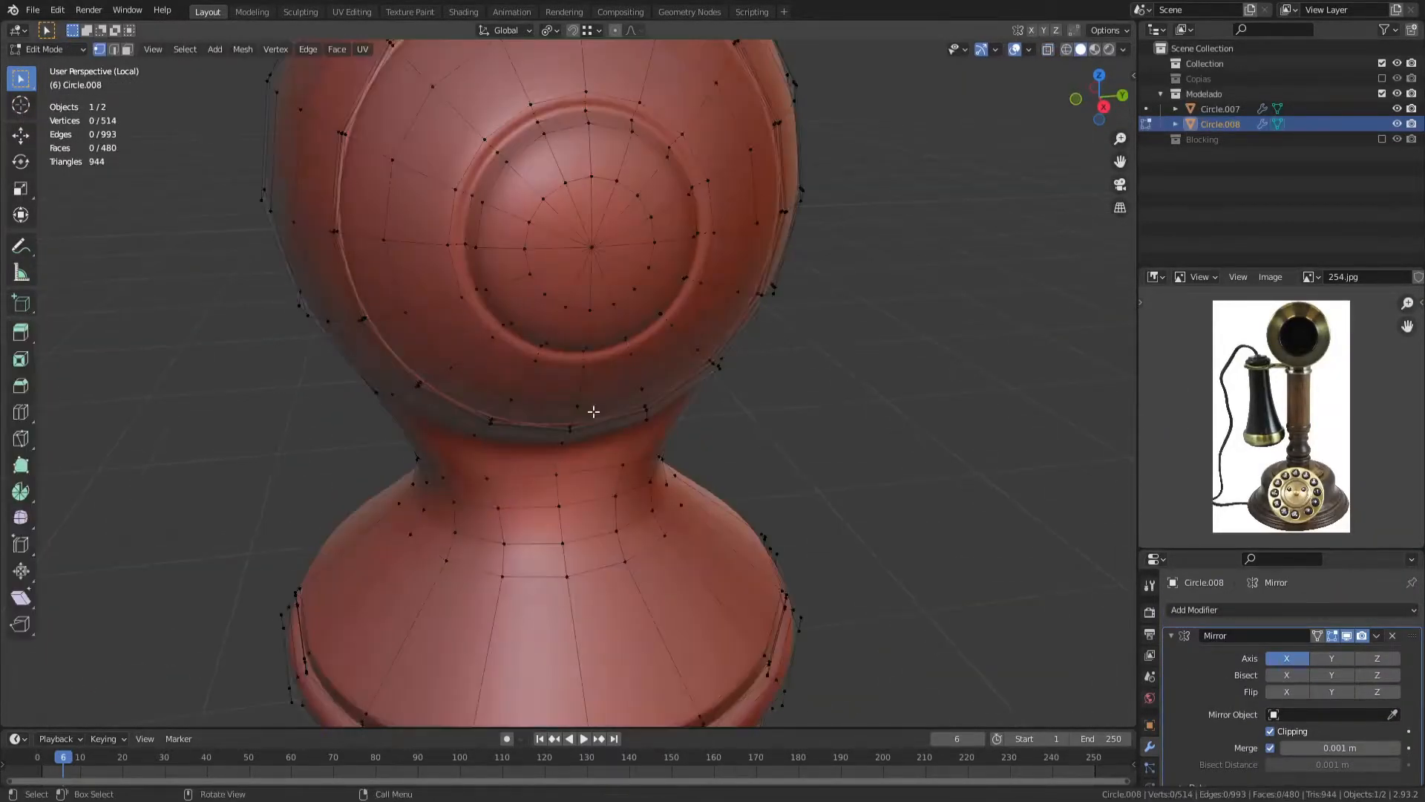
Step: Delete the faces of the round cap on the sphere's side to make a circular opening
key("c")
left_click(593, 270)
right_click(593, 270)
key("ctrl+KP_Add")
key("ctrl+KP_Add")
key("x")
left_click(576, 322)
middle_click_drag(576, 322, 556, 398, "shift")
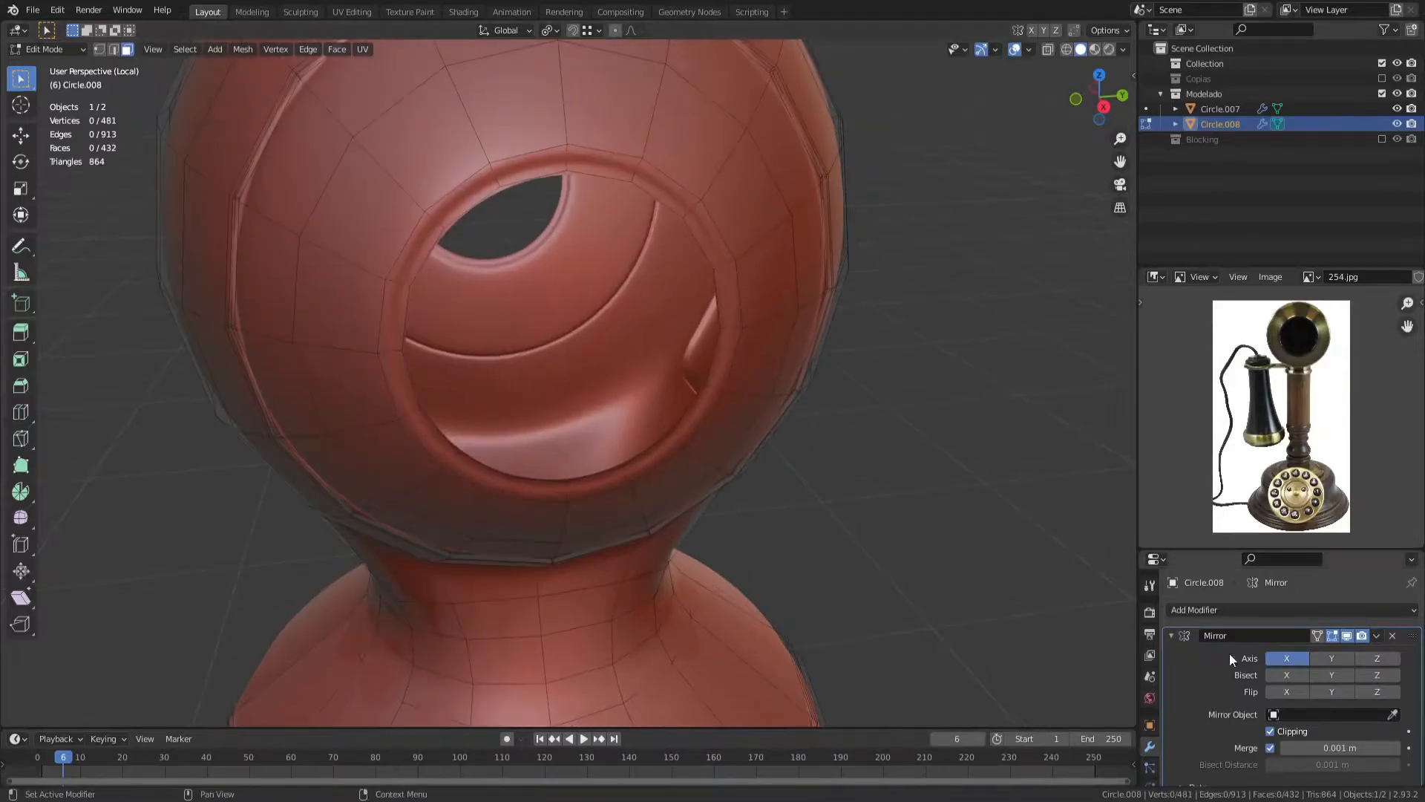
Step: Turn off the Subdivision's viewport display, and extrude and scale the circular opening's border into a narrow ring
key("a")
left_click(1347, 658)
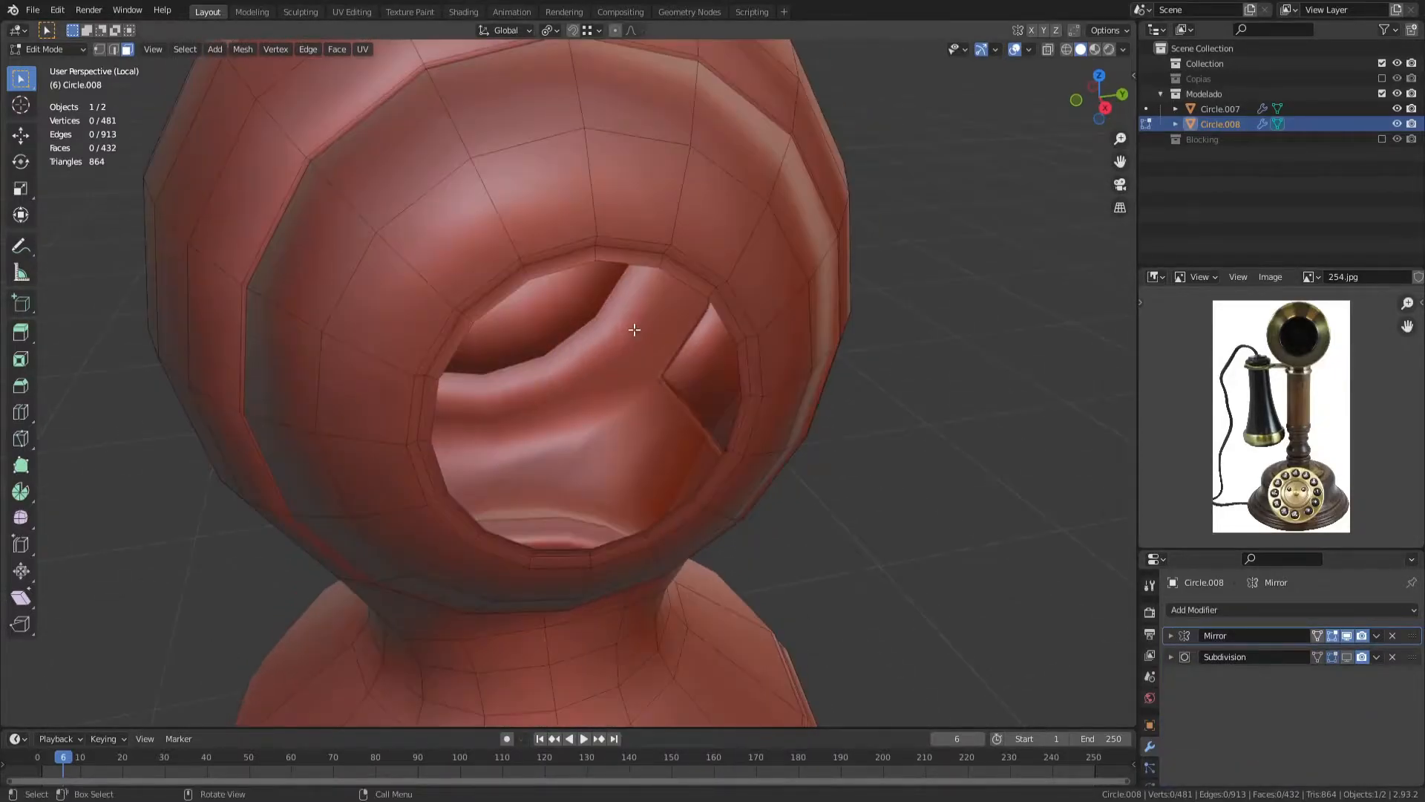
scroll(635, 330, "up", 2)
key("e")
key("s")
left_click(825, 261)
middle_click_drag(817, 341, 858, 412)
Step: Extrude the opening's border twice along X to form a tubular inner wall, and redisplay the subdivision in the viewport
key("e")
key("x")
left_click(856, 410)
key("e")
key("x")
left_click(804, 374)
key("Tab")
left_click(1346, 657)
middle_click_drag(672, 113, 644, 193, "shift")
Step: Bevel the edge loops bordering the circular opening's rim and preview the smoothed result
key("Tab")
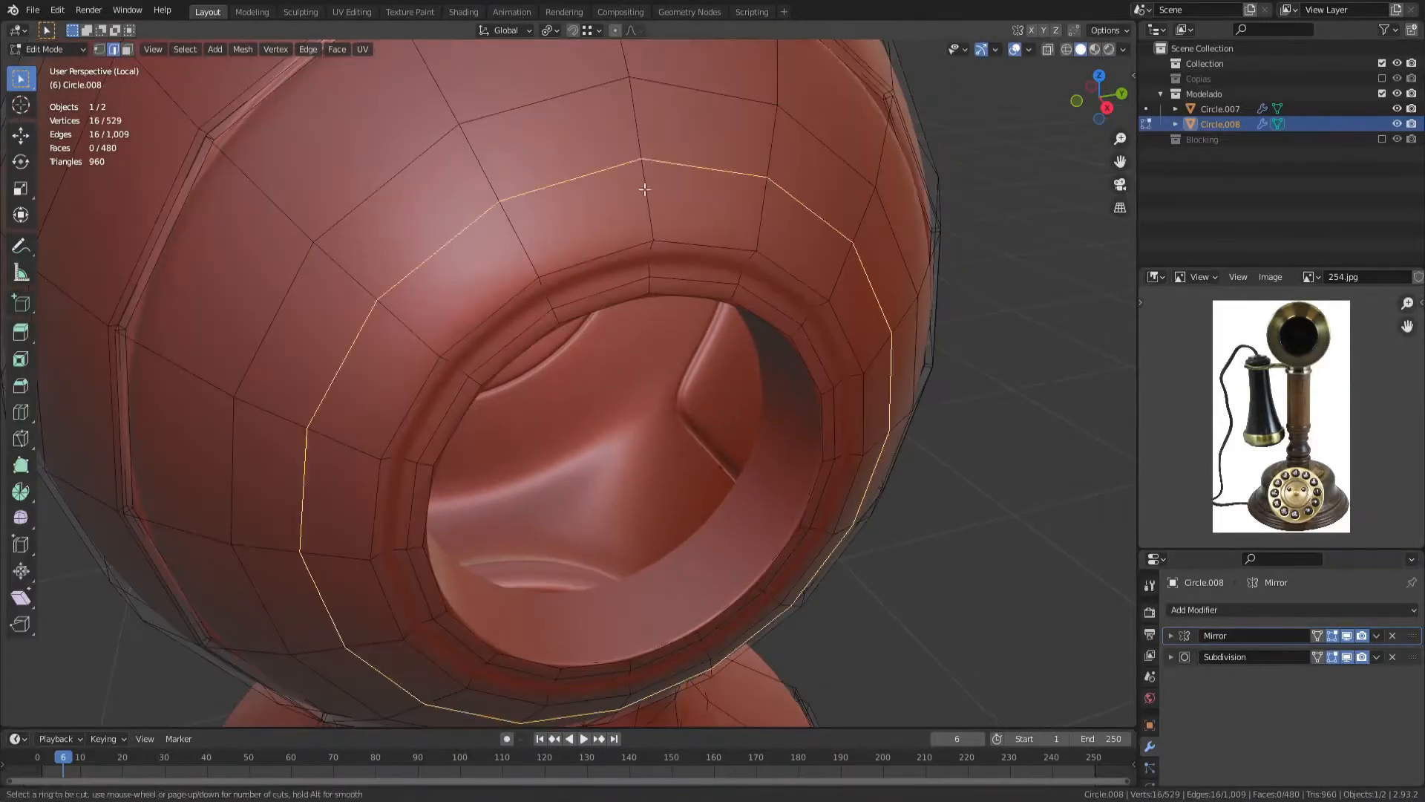
left_click(673, 275)
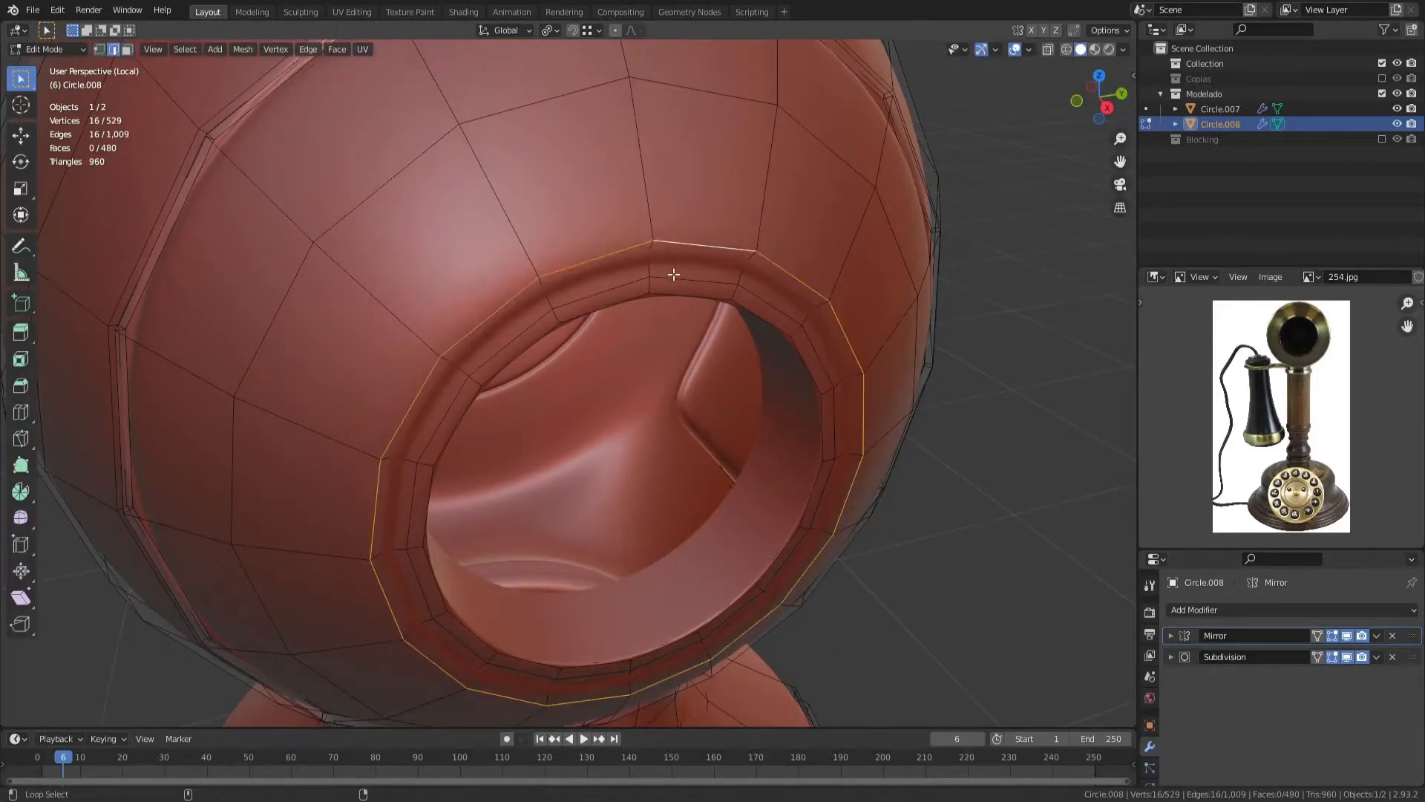
scroll(923, 306, "up", 1)
left_click(922, 306)
key("Tab")
scroll(922, 306, "down", 3)
middle_click_drag(727, 285, 689, 293)
Step: Add one more supporting edge loop around the circular opening's rim, return to Object Mode, and save the file
key("Tab")
scroll(673, 249, "up", 3)
key("ctrl+r")
left_click(702, 218)
left_click(703, 211)
key("Tab")
key("ctrl+s")
key("alt+a")
Step: Add a supporting edge loop along the curved groove around the sphere's side, and save the file
scroll(568, 277, "down", 4)
middle_click_drag(567, 276, 611, 333)
key("Tab")
scroll(611, 334, "up", 1)
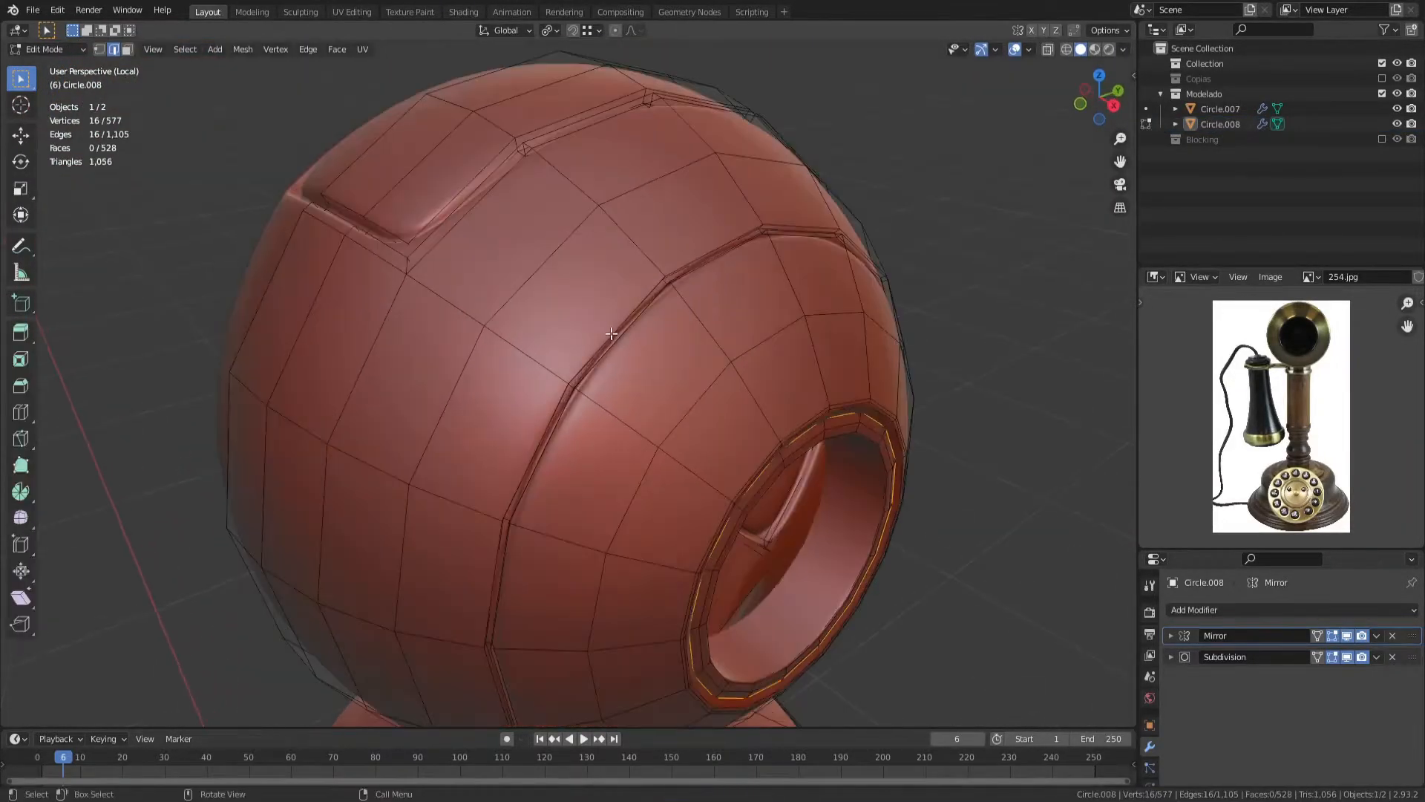
left_click(580, 397)
key("Tab")
scroll(557, 373, "down", 7)
key("ctrl+s")
middle_click_drag(556, 372, 354, 328)
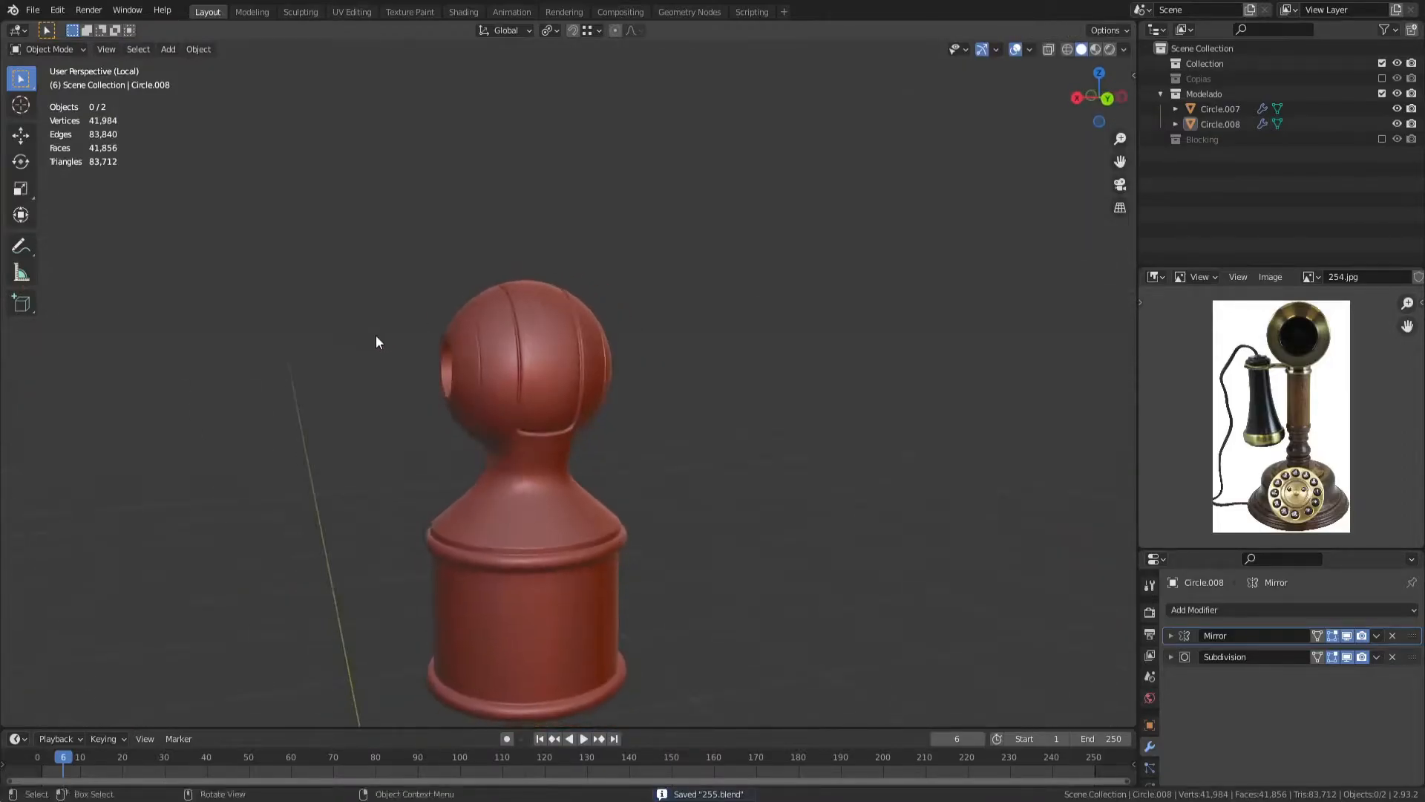
scroll(542, 378, "up", 8)
key("Tab")
middle_click_drag(542, 378, 556, 348)
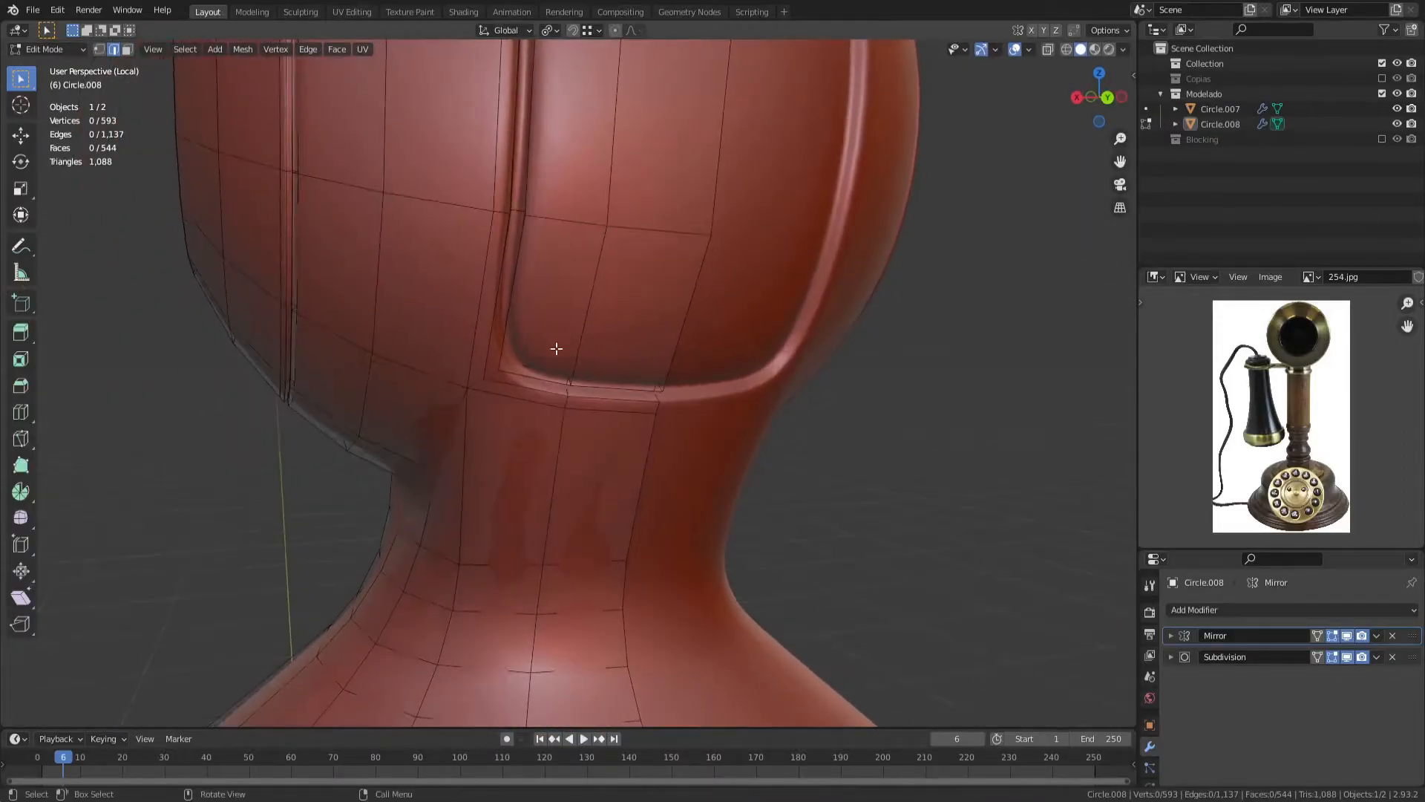
left_click(524, 378)
key("ctrl+z")
scroll(541, 395, "down", 3)
middle_click_drag(541, 394, 653, 401)
Step: Hide the face beside the recessed panel's corner, and add a supporting edge loop across the panel close to its end border
left_click(696, 394)
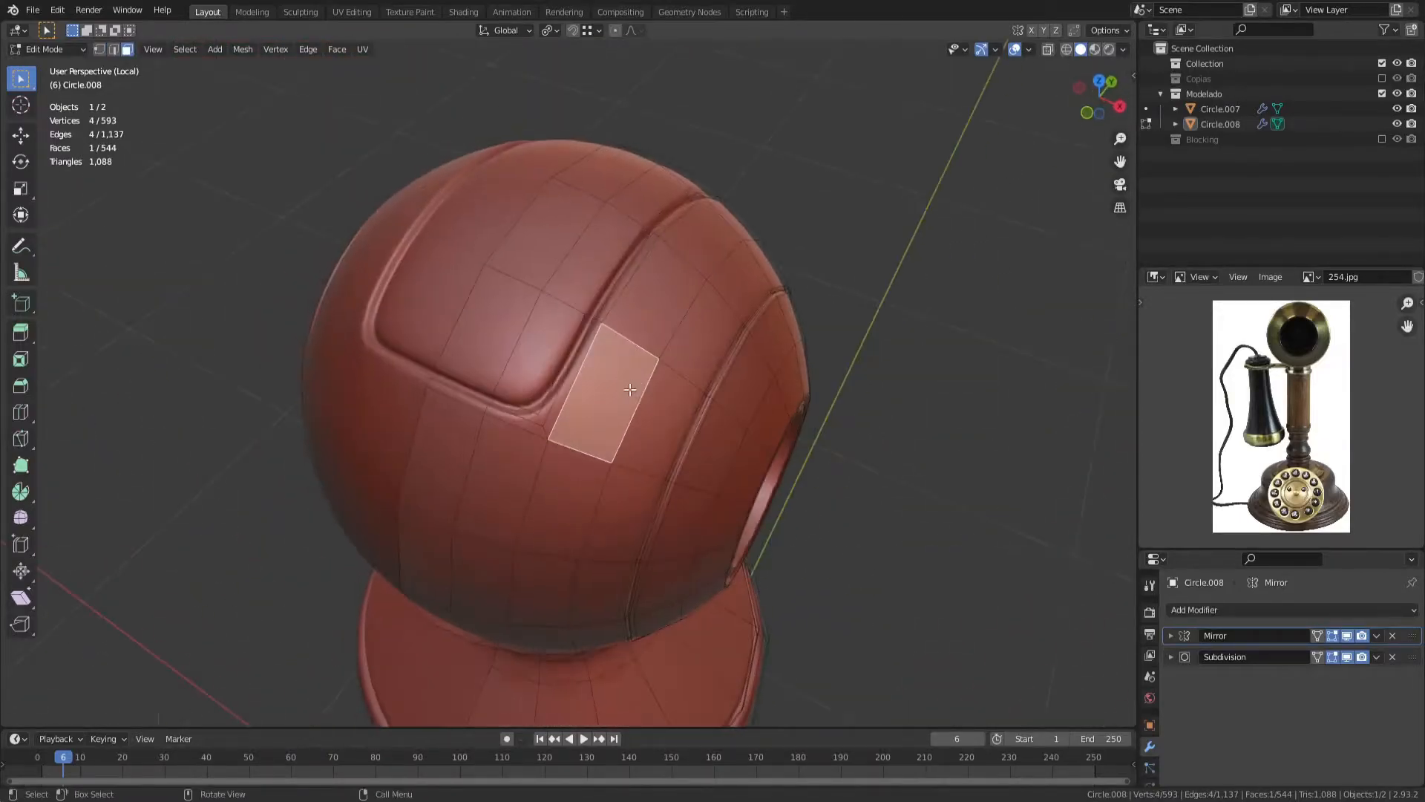
key("h")
scroll(653, 401, "up", 3)
key("ctrl+r")
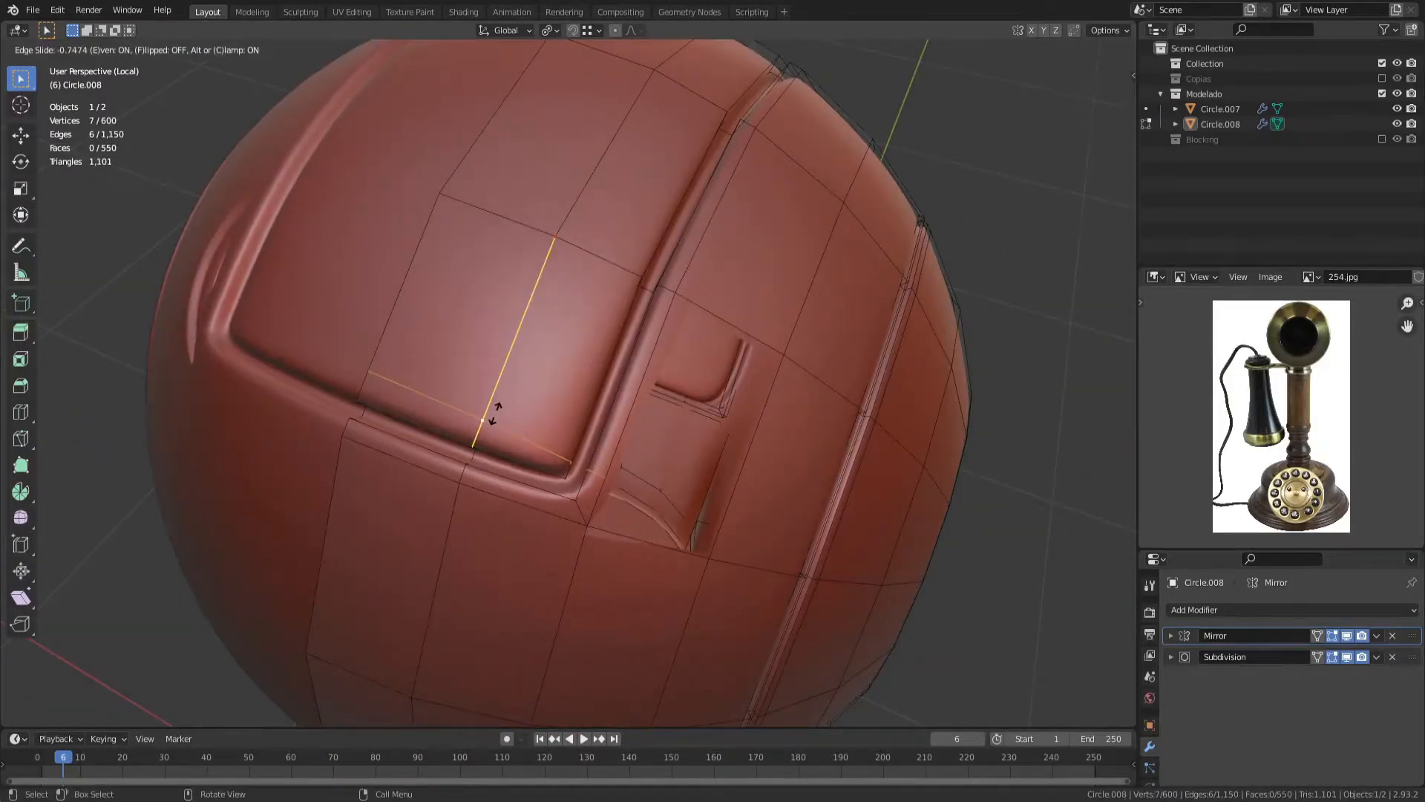
left_click(494, 414)
middle_click_drag(523, 449, 512, 94, "shift")
Step: Finish positioning the panel's supporting loop, and hide a face beside the panel's lower corner and another on the neck
left_click(522, 455)
key("3")
left_click(522, 455)
key("h")
scroll(605, 313, "down", 4)
middle_click_drag(554, 443, 514, 362)
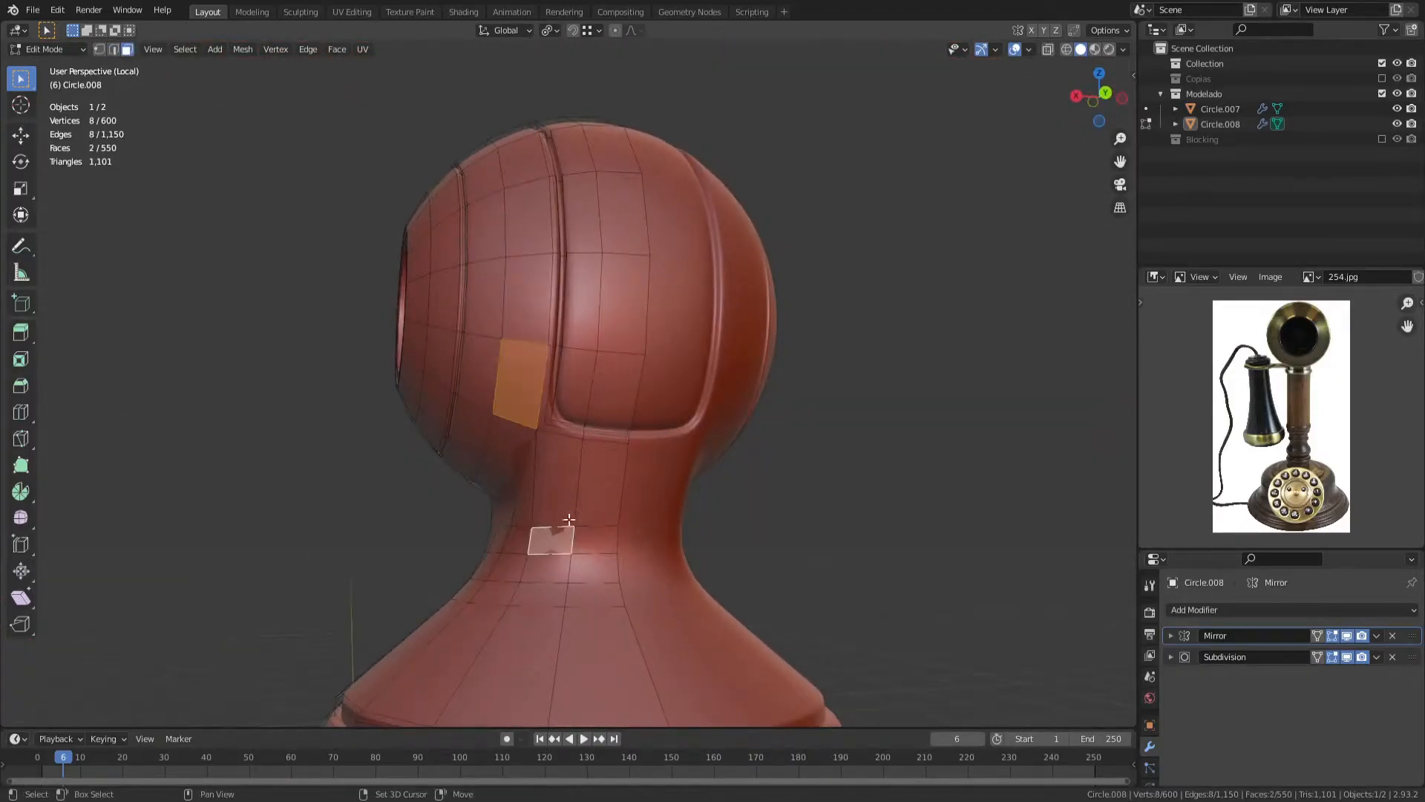
key("h")
Step: Turn off the Mirror modifier's viewport display and add a supporting edge loop along the panel's side border
scroll(572, 509, "up", 4)
middle_click_drag(572, 509, 594, 401, "shift")
left_click(1346, 636)
scroll(564, 349, "up", 2)
key("ctrl+r")
left_click(592, 358)
left_click(563, 354)
Step: Add another supporting edge loop across the panel beside its lower border and preview the shape in Object Mode
middle_click_drag(562, 354, 527, 302)
scroll(484, 262, "down", 3)
scroll(526, 303, "up", 4)
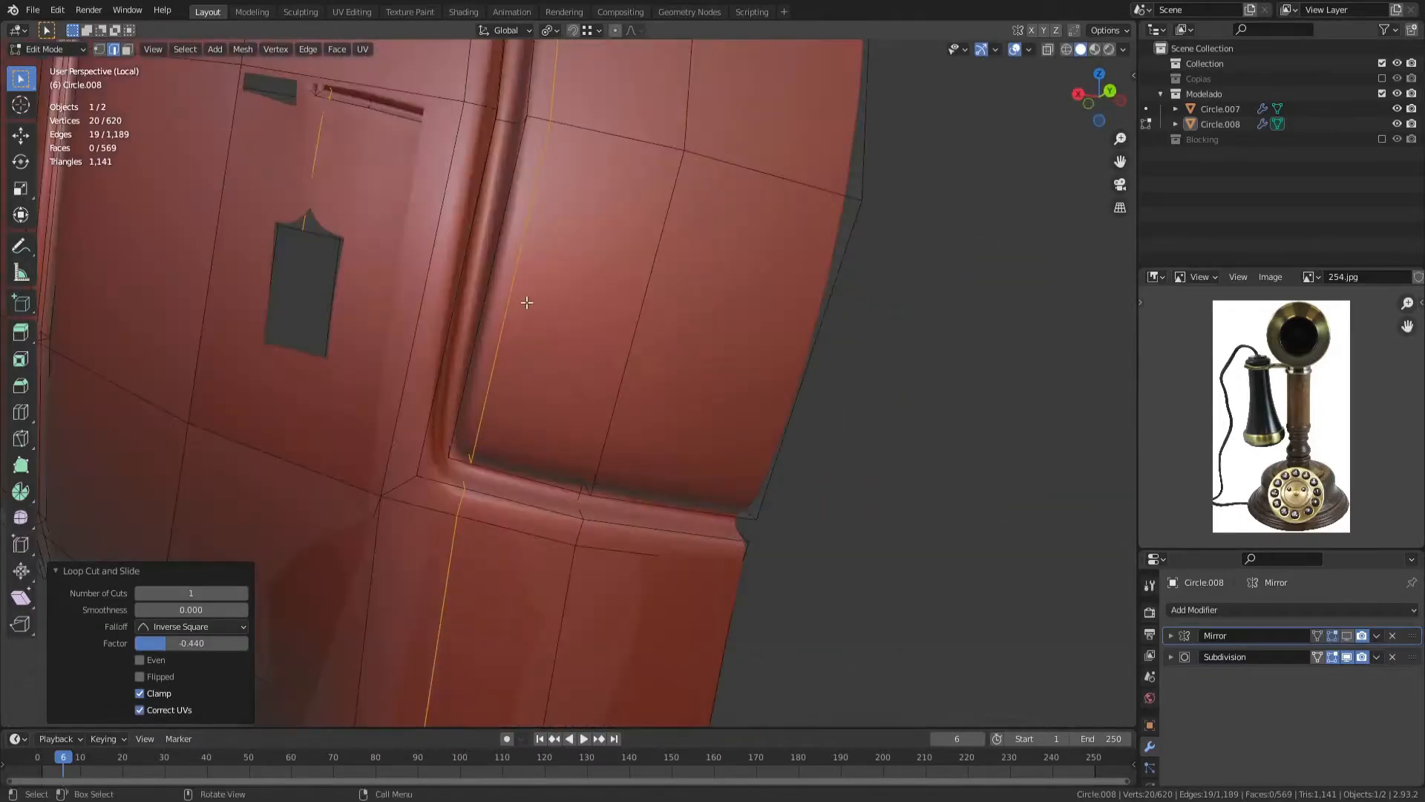
key("ctrl+r")
left_click(496, 366)
left_click(484, 450)
key("Tab")
scroll(497, 449, "down", 4)
middle_click_drag(497, 448, 613, 477)
scroll(672, 386, "up", 5)
key("Tab")
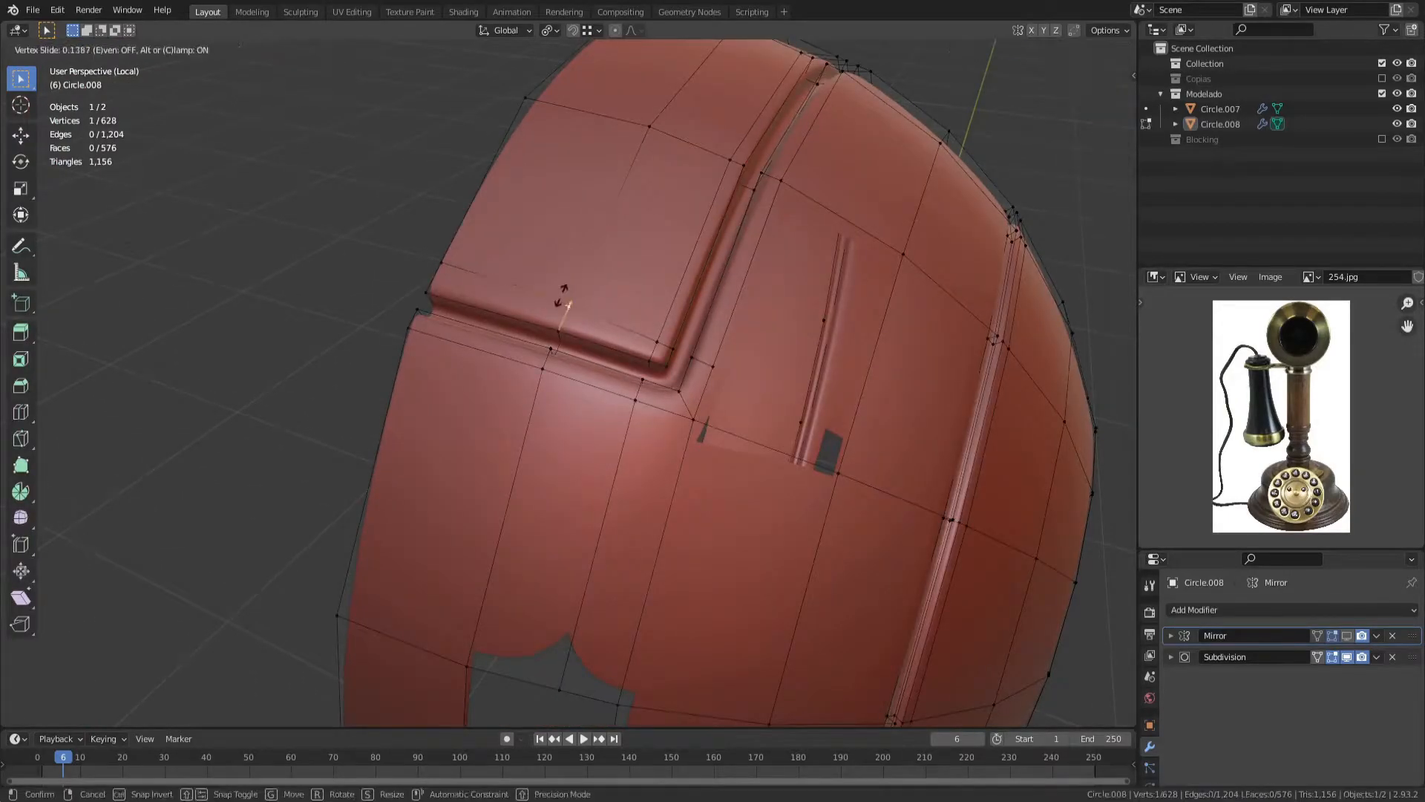
Step: Slide individual vertices of the panel's lower supporting loop to even its distance from the groove, and save the file
key("g")
key("g")
left_click(443, 273)
middle_click_drag(443, 274, 617, 229)
middle_click_drag(616, 400, 594, 238, "shift")
scroll(594, 238, "up", 5)
left_click(579, 242)
key("g")
key("g")
left_click(583, 260)
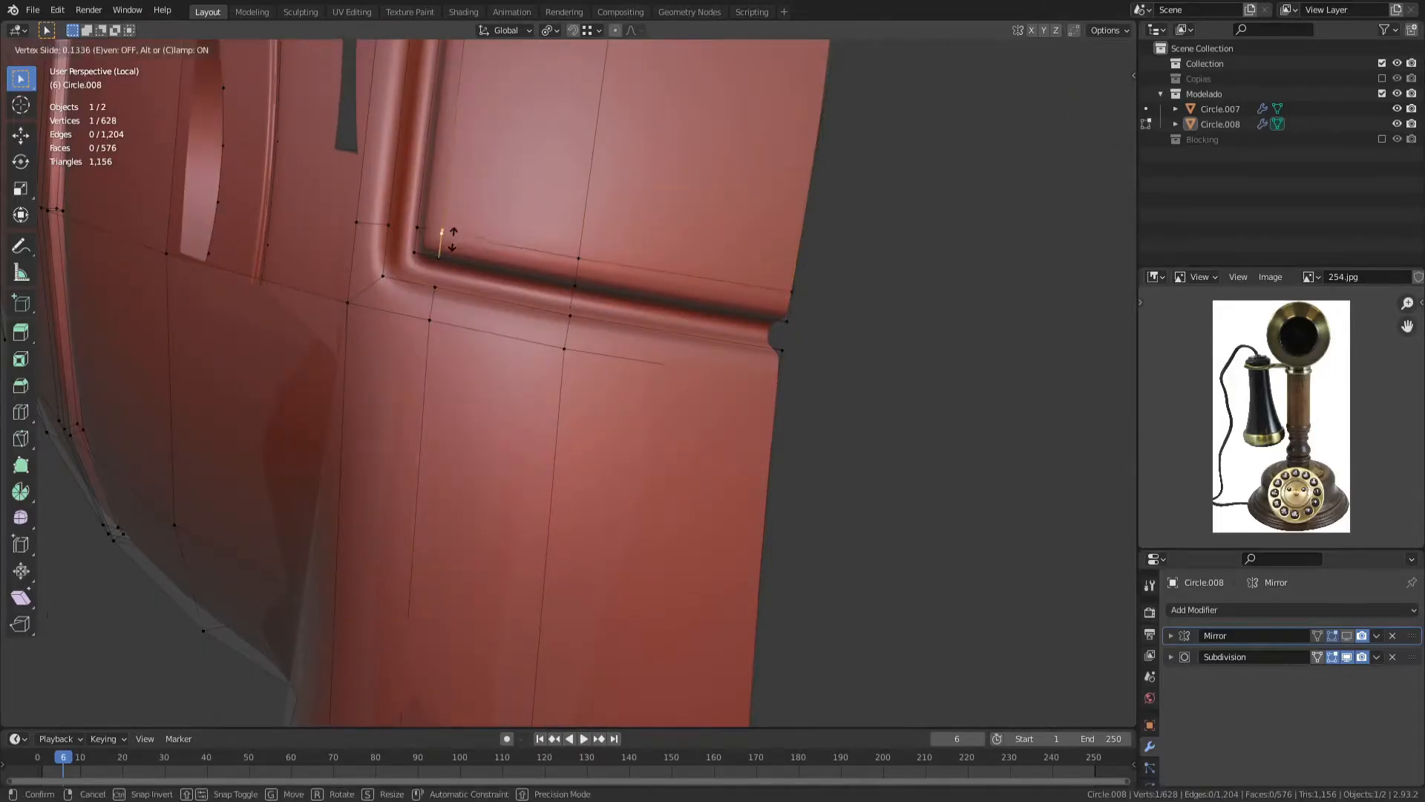
key("Tab")
key("ctrl+s")
scroll(498, 251, "down", 6)
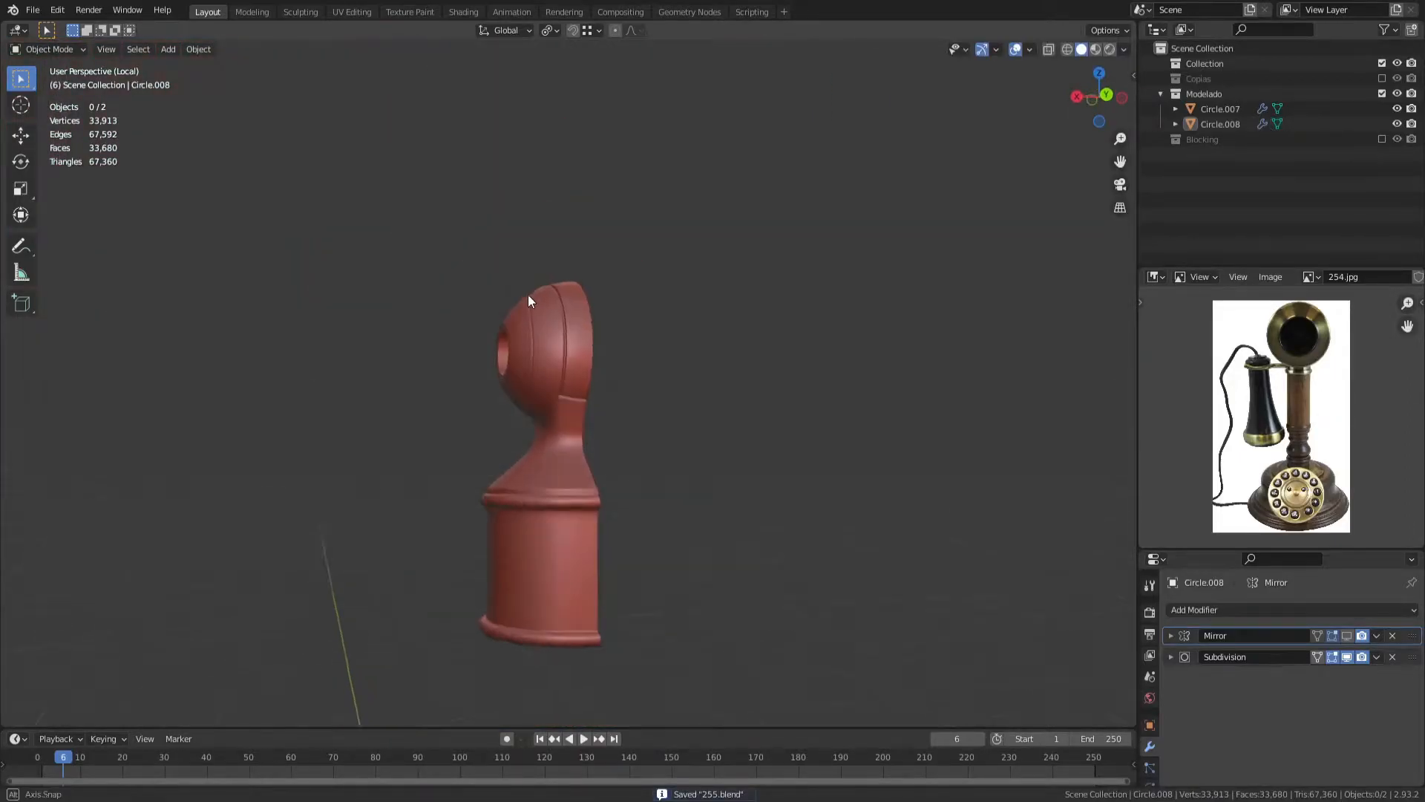
Step: Show the mirrored half again and examine the groove around the recessed panel's lower corner
key("Tab")
scroll(528, 296, "up", 5)
left_click(1347, 636)
key("Tab")
mouse_move(699, 438)
middle_mouse_down()
mouse_move(683, 408)
mouse_move(697, 438)
middle_mouse_up()
scroll(657, 438, "up", 4)
key("Tab")
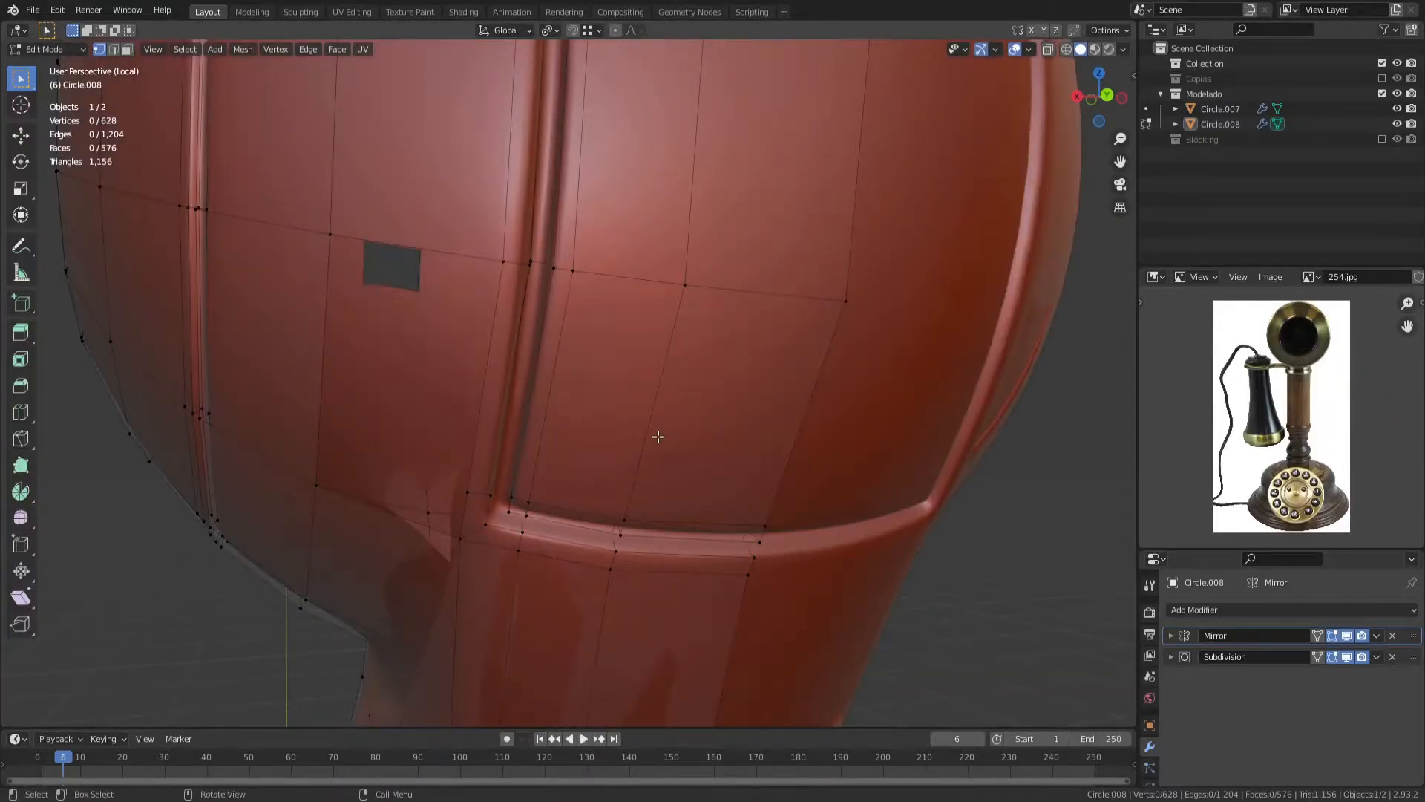
scroll(475, 420, "down", 3)
scroll(485, 423, "up", 3)
middle_click_drag(495, 463, 502, 450)
Step: In wireframe with the modifiers hidden, select the vertices along the recessed panel's inner border and move them
key("shift+z")
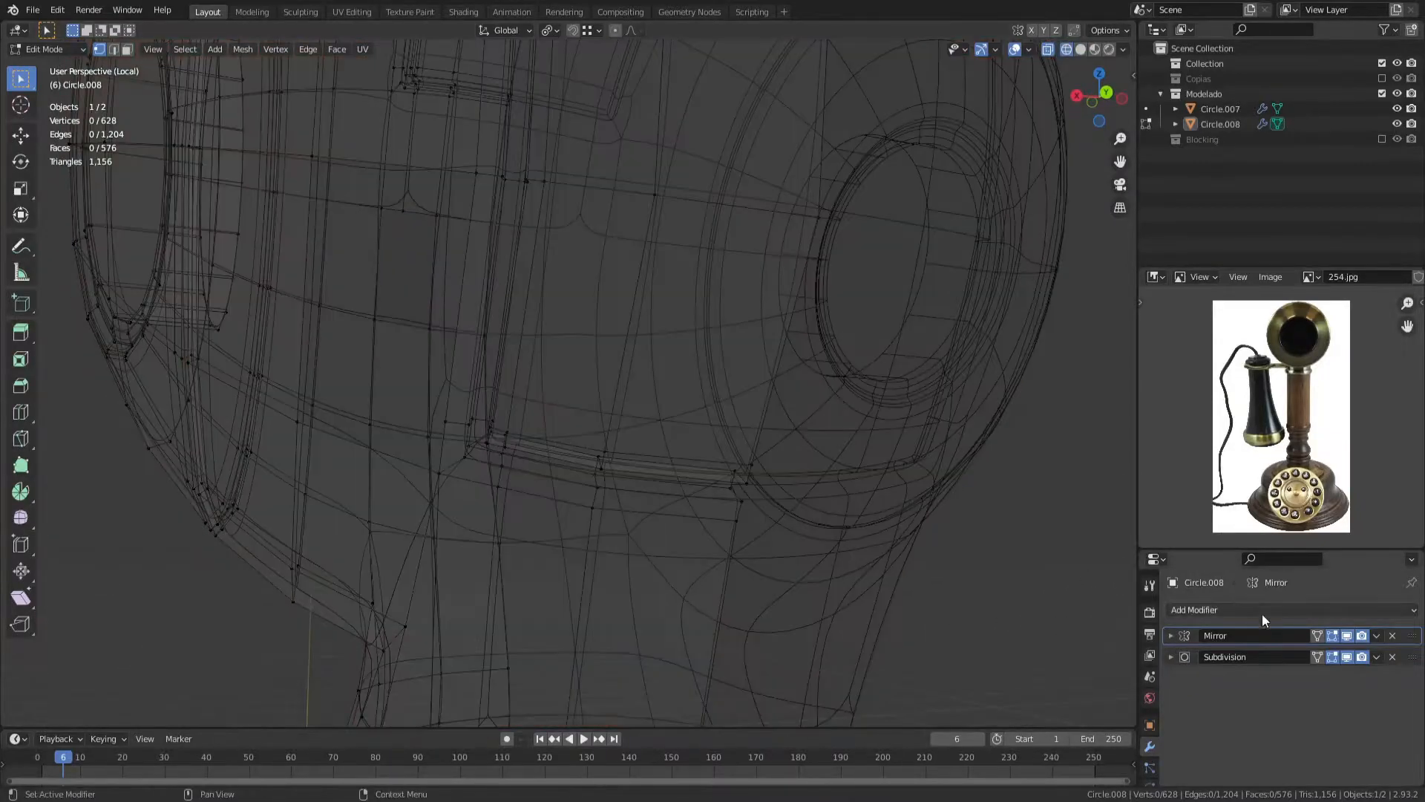
left_click_drag(1348, 637, 1347, 657)
middle_click_drag(556, 443, 564, 439)
key("c")
left_click(549, 434)
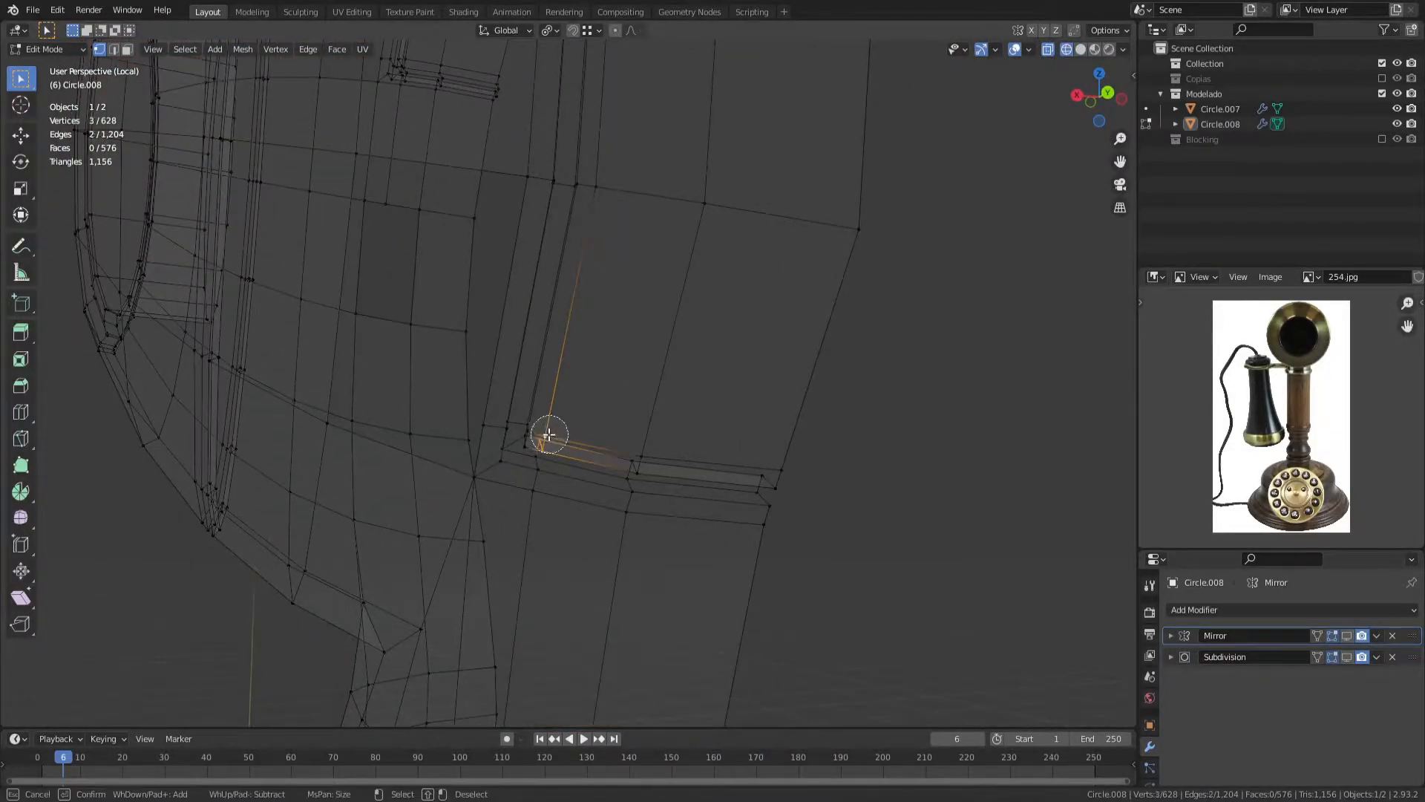
left_click(585, 191)
middle_click_drag(598, 216, 597, 414, "shift")
key("c")
left_click(588, 318)
middle_click_drag(583, 118, 665, 376)
key("c")
left_click_drag(665, 375, 505, 260)
mouse_move(505, 260)
middle_mouse_down()
mouse_move(649, 328)
mouse_move(613, 334)
mouse_move(636, 356)
middle_mouse_up()
key("c")
left_click(636, 375)
key("c")
mouse_move(547, 363)
middle_mouse_down()
mouse_move(617, 346)
mouse_move(556, 325)
mouse_move(622, 328)
mouse_move(545, 397)
mouse_move(537, 318)
mouse_move(548, 369)
middle_mouse_up()
left_click(633, 360)
key("shift+z")
key("g")
left_click(774, 405)
Step: Turn the Subdivision display back on and shift the selected panel border vertices along the X axis
key("Tab")
scroll(774, 405, "down", 4)
left_click(1347, 657)
key("Tab")
key("g")
key("x")
left_click(618, 334)
Step: Dissolve the supporting loops added along the recessed panel's side and lower borders
key("Tab")
scroll(618, 340, "down", 7)
scroll(548, 370, "up", 4)
key("Tab")
key("ctrl+x")
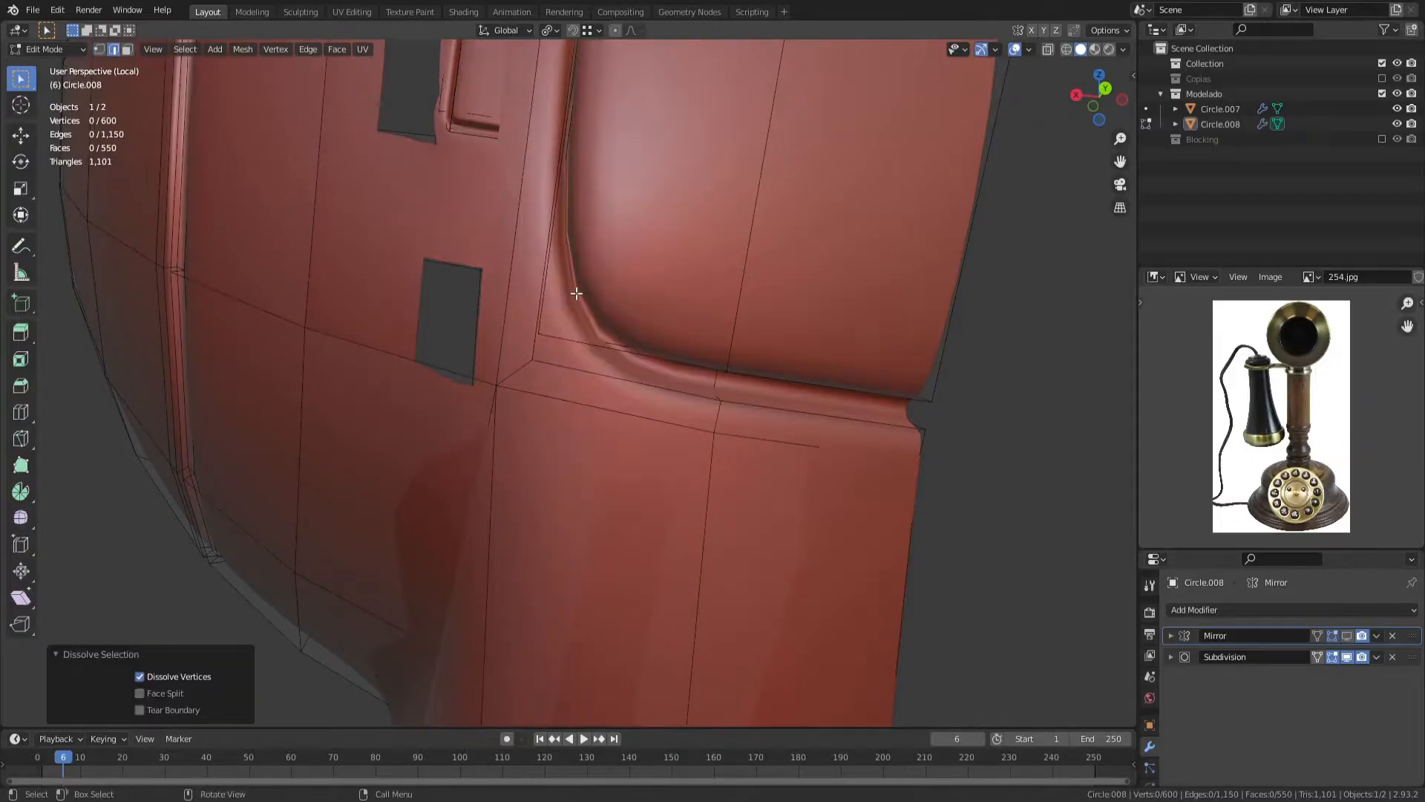
Step: Dissolve the remaining supporting loop across the panel's lower end, and compare the corner with Subdivision displayed and hidden
scroll(576, 293, "down", 4)
middle_click_drag(576, 293, 920, 327)
left_click(1347, 657)
middle_click_drag(839, 438, 623, 535)
left_click(573, 350, "alt")
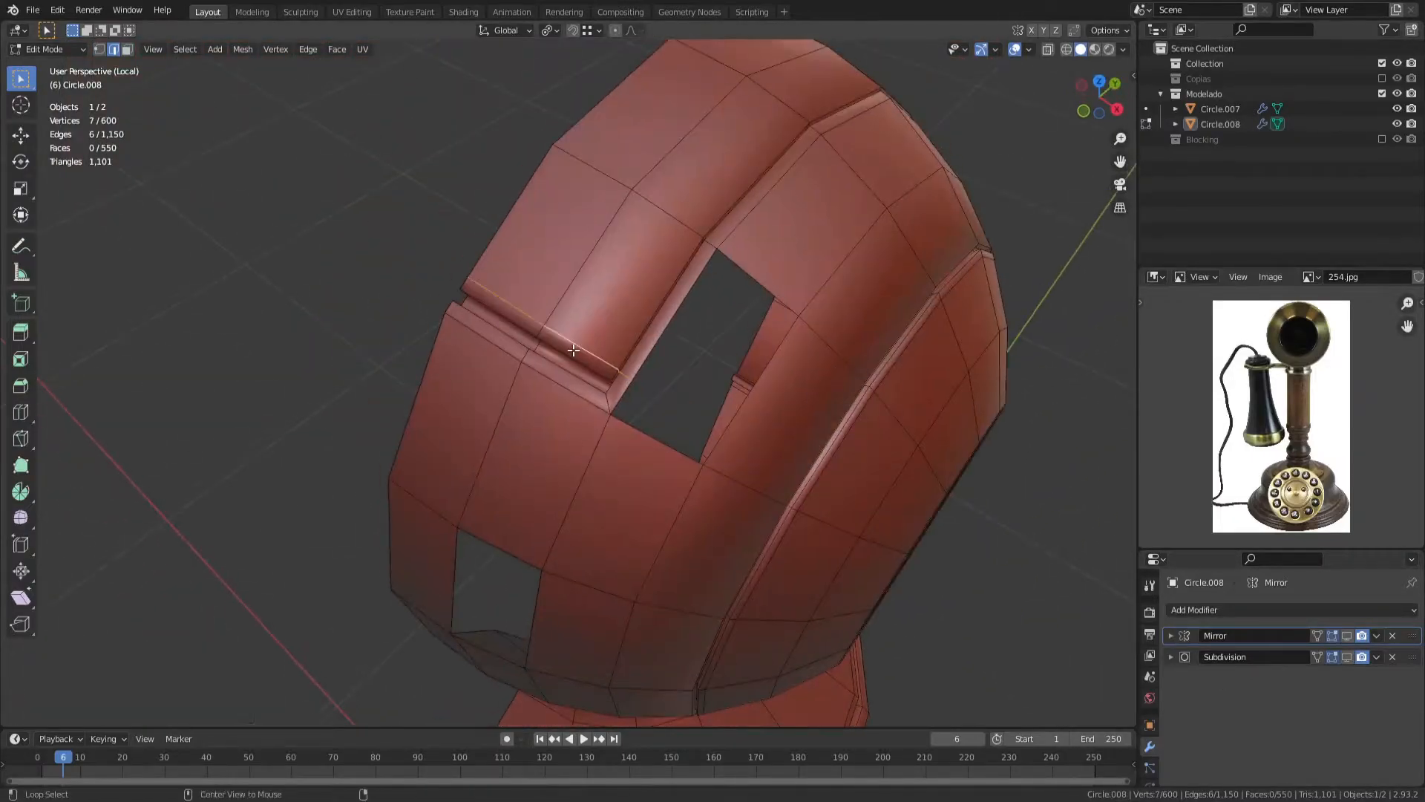
key("ctrl+x")
scroll(573, 349, "up", 5)
middle_click_drag(597, 340, 393, 200)
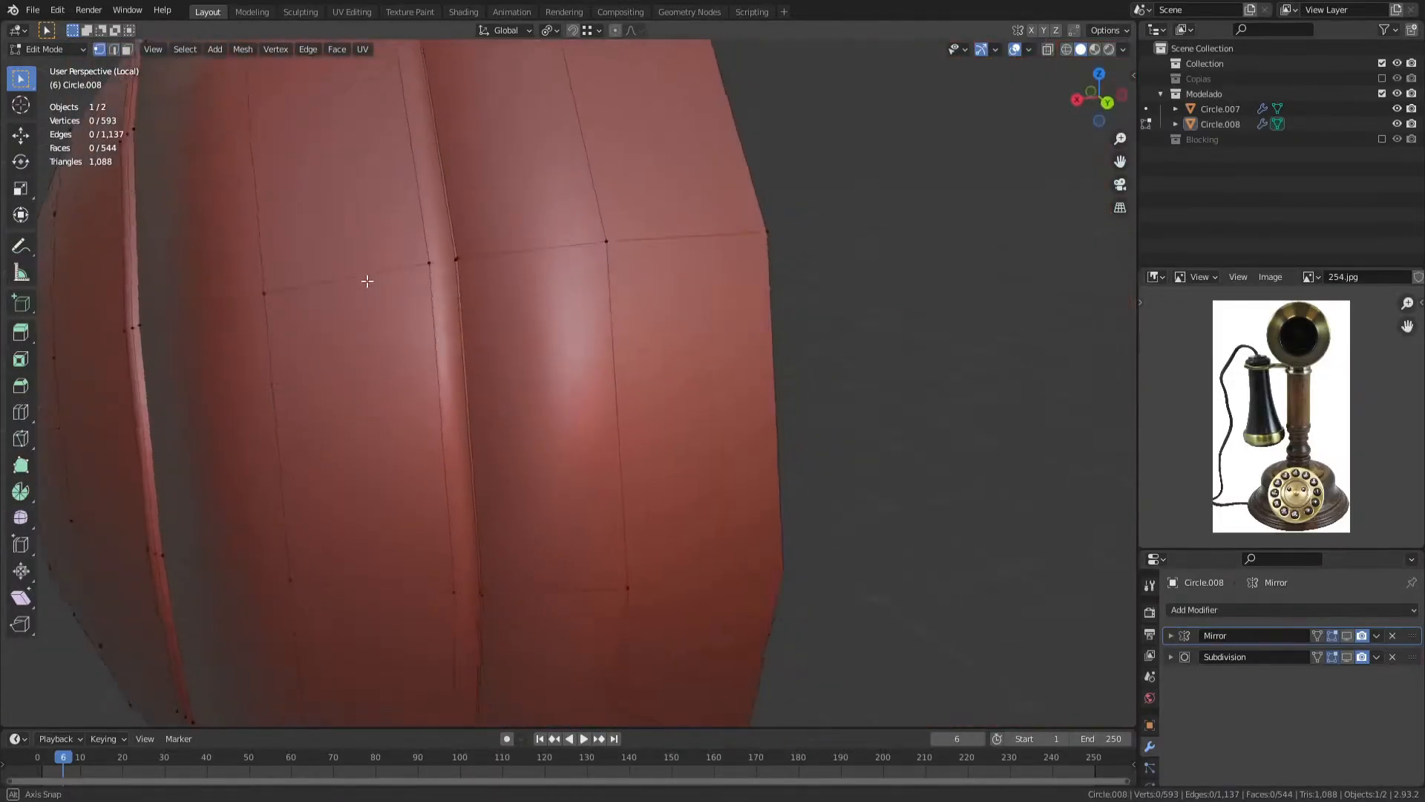
left_click(1346, 657)
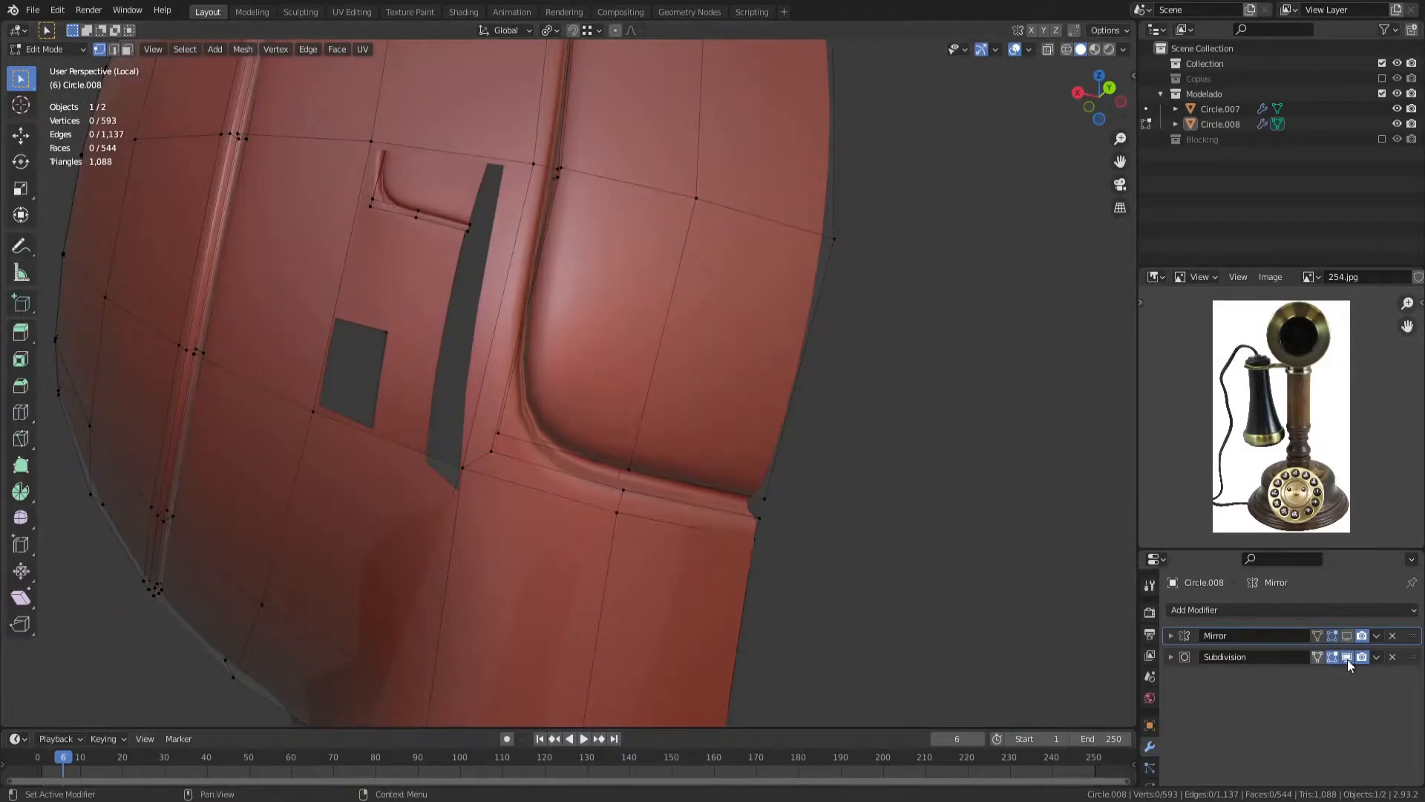
left_click(1346, 657)
Step: Select the faces of the recessed panel and delete them
middle_click_drag(613, 398, 577, 314)
scroll(624, 343, "down", 3)
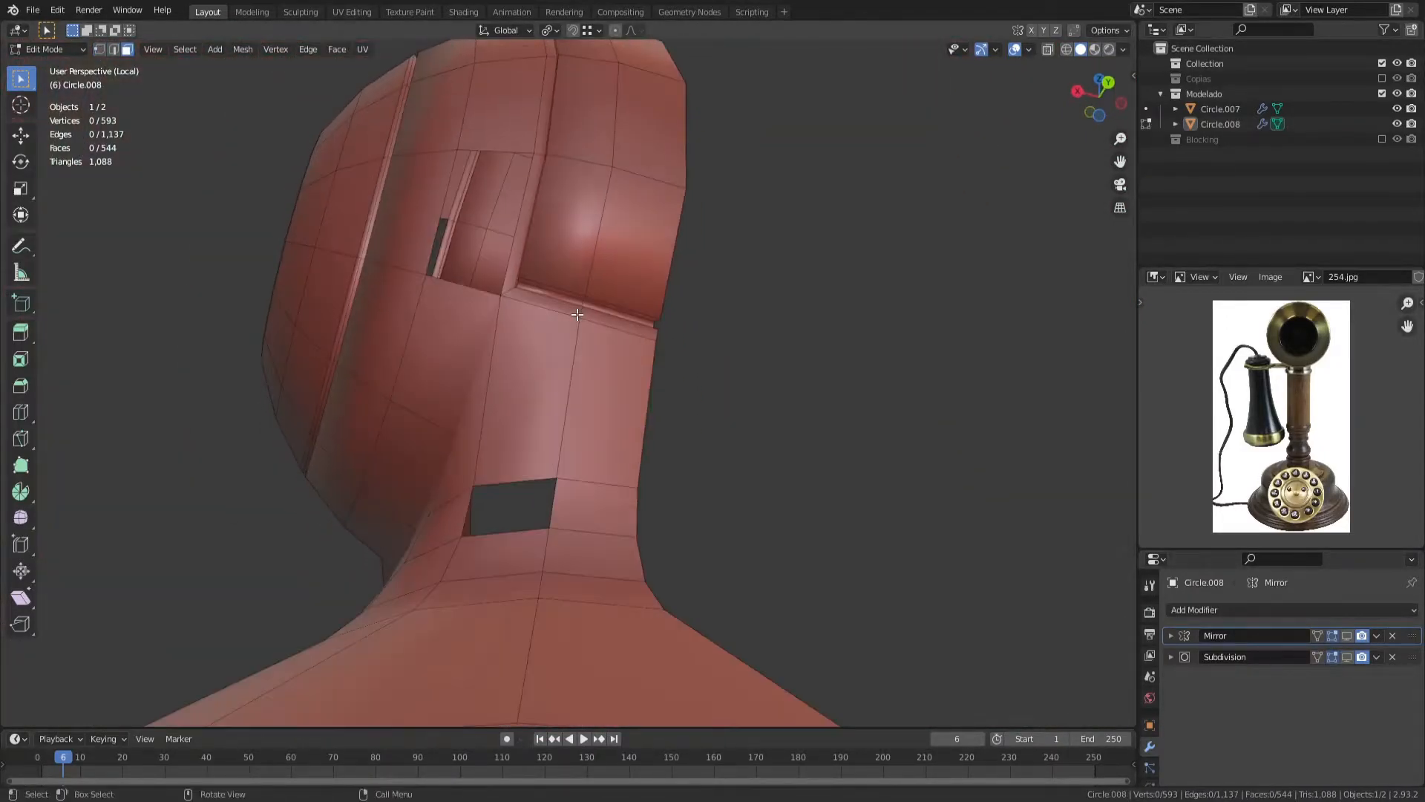
key("c")
left_click_drag(577, 290, 594, 223)
middle_click_drag(594, 223, 640, 279)
left_click_drag(483, 280, 582, 245)
middle_click_drag(582, 245, 630, 185)
left_click_drag(631, 185, 668, 496)
key("x")
left_click(667, 498)
Step: Clear the leftover groove-wall faces around the panel opening and extrude its border edges along the X axis
middle_click_drag(568, 445, 642, 623)
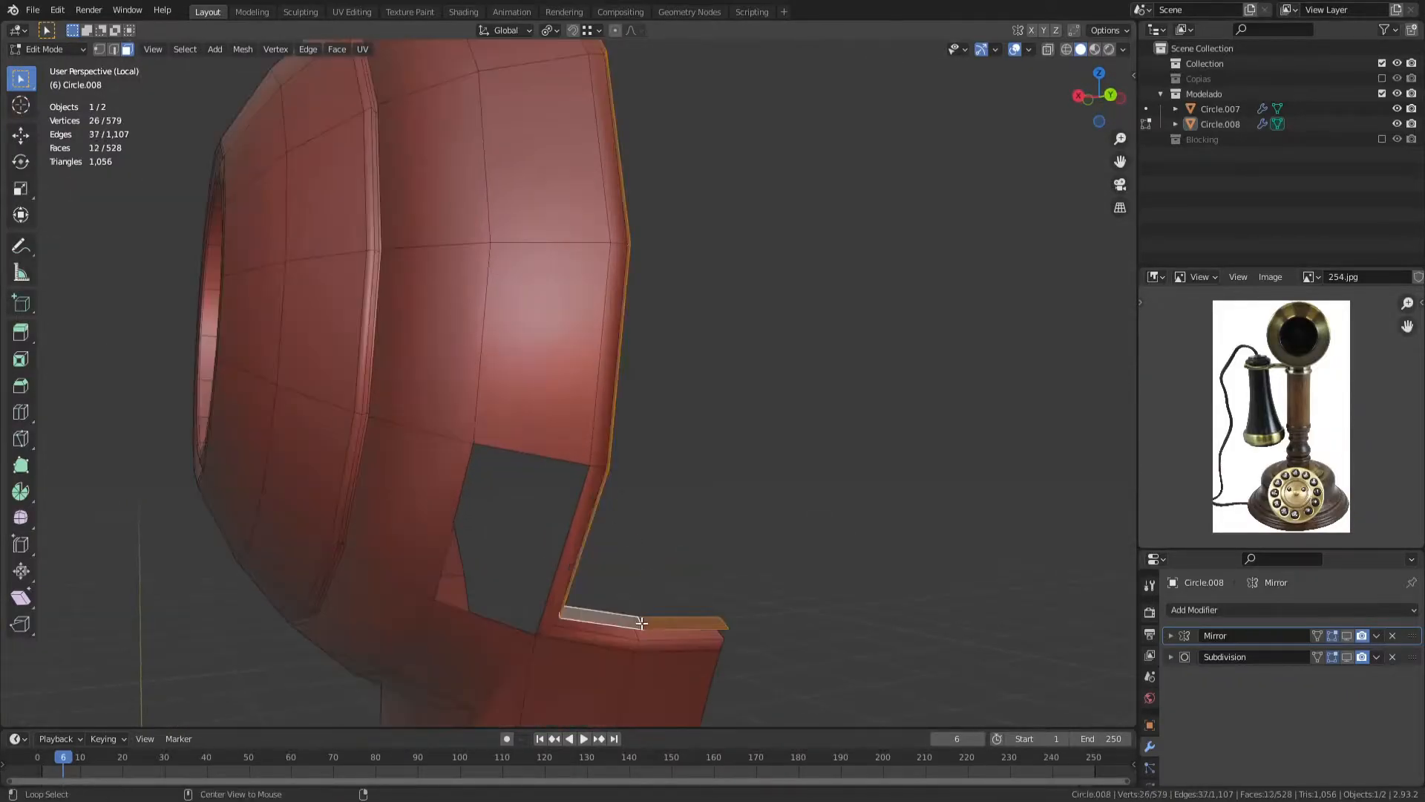
middle_click_drag(514, 254, 649, 299)
left_click(722, 377, "ctrl")
key("e")
key("x")
left_click(633, 439)
Step: Fill the panel opening with new faces, adding a centred edge loop, and turn the Subdivision display back on
left_click(635, 345)
key("f")
key("f")
key("ctrl+r")
left_click(738, 255)
right_click(737, 254)
key("alt+a")
middle_click_drag(738, 254, 486, 228)
left_click(493, 416)
key("f")
key("f")
key("Tab")
left_click(1346, 656)
key("Tab")
scroll(497, 416, "down", 4)
middle_click_drag(497, 417, 518, 390)
left_click(519, 431, "alt")
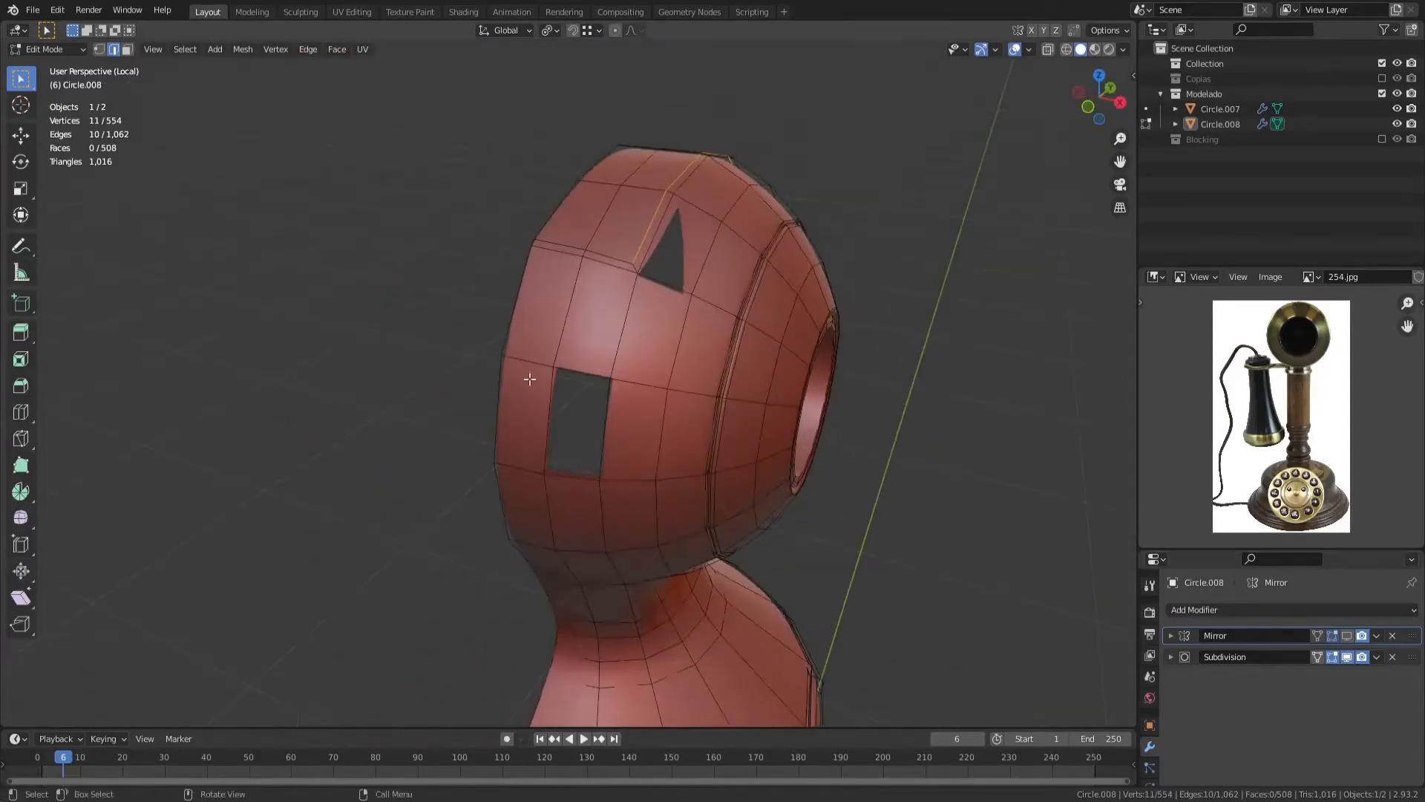
key("ctrl+z")
key("ctrl+z")
Step: Slide the lower edge of the rebuilt panel's inner outline closer to the panel's lower border
middle_click_drag(605, 245, 595, 353)
scroll(597, 375, "up", 3)
middle_click_drag(632, 261, 532, 464)
scroll(445, 475, "up", 3)
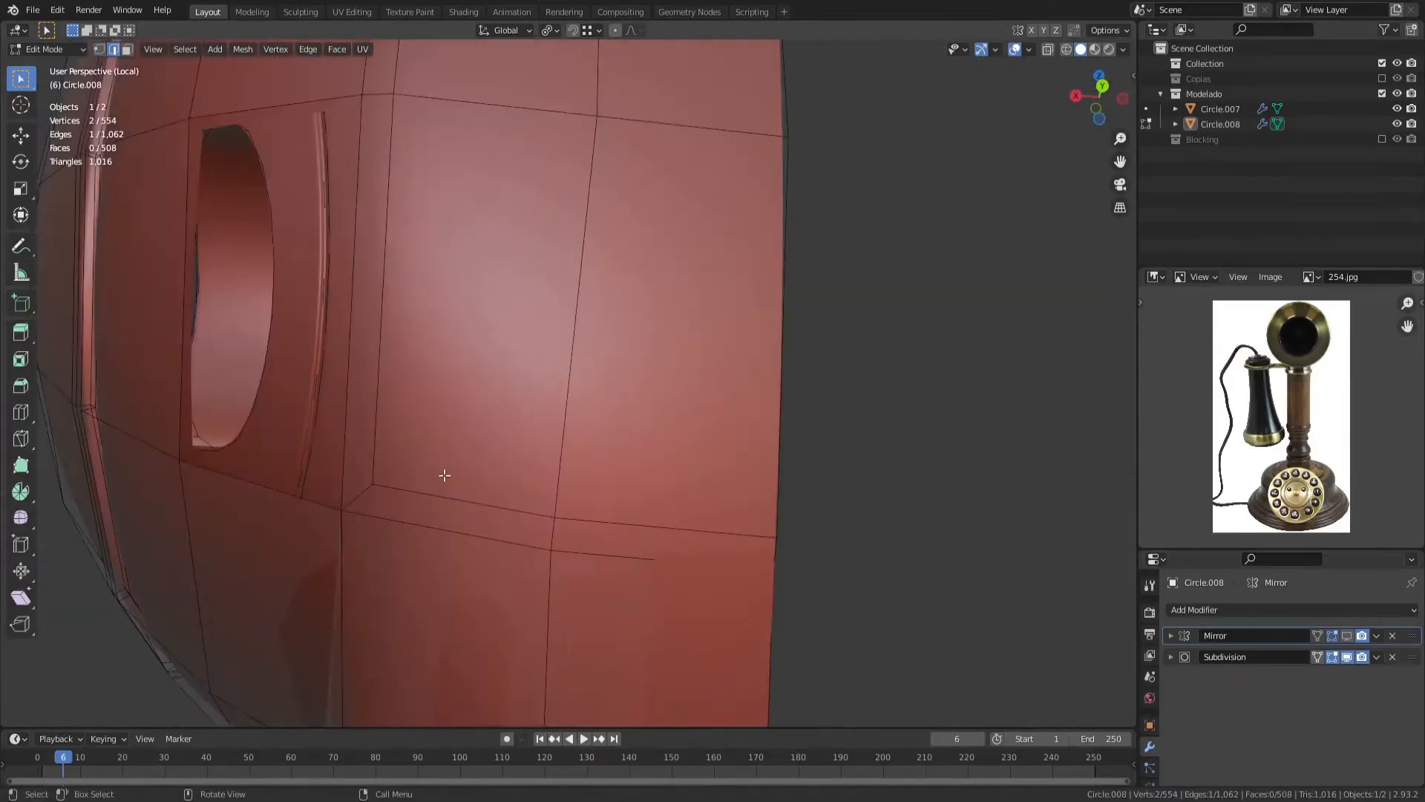
left_click(532, 464)
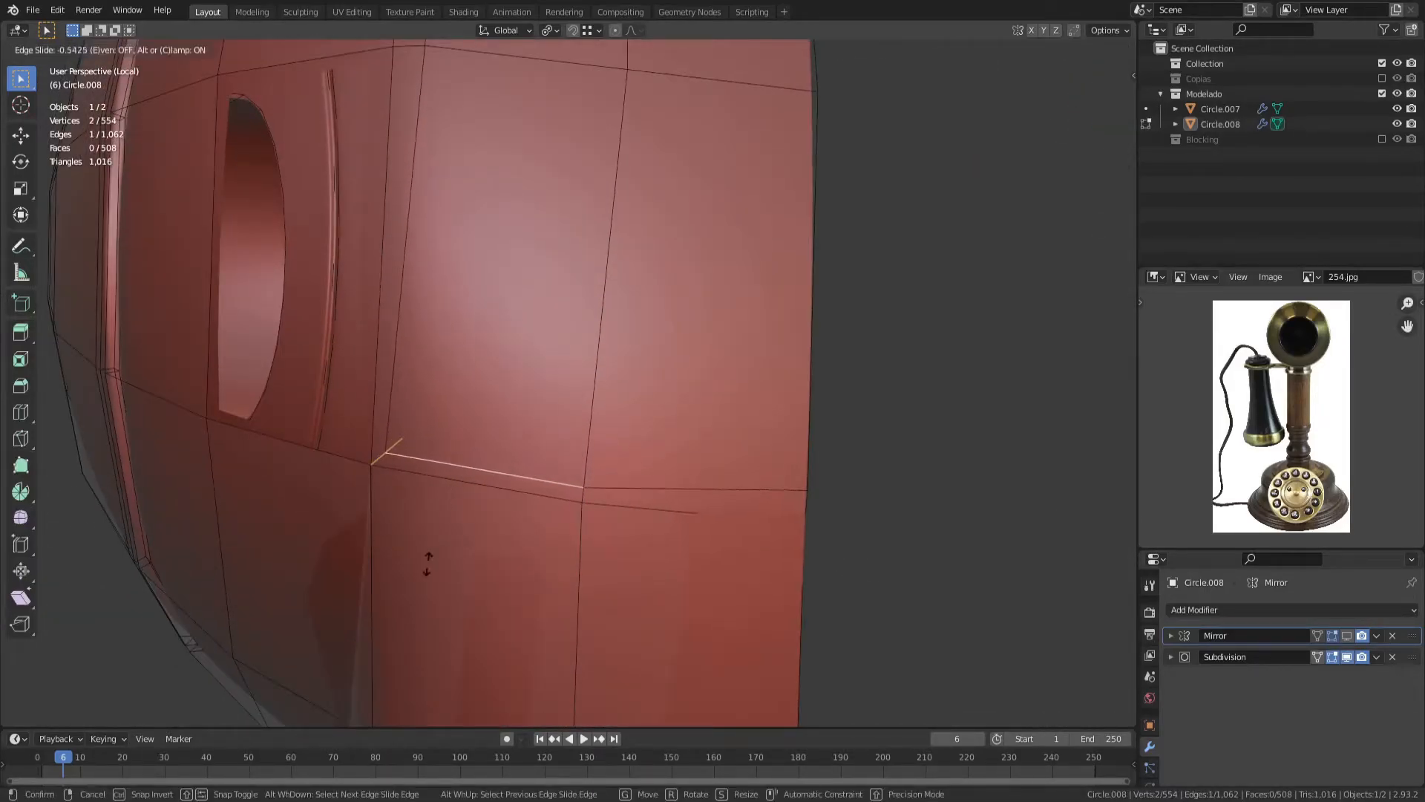
key("g")
key("g")
left_click(793, 521)
Step: Slide the corner and middle vertices of the panel's lower inner line along their edges, and check the shape in Object Mode
left_click(400, 454)
key("g")
key("g")
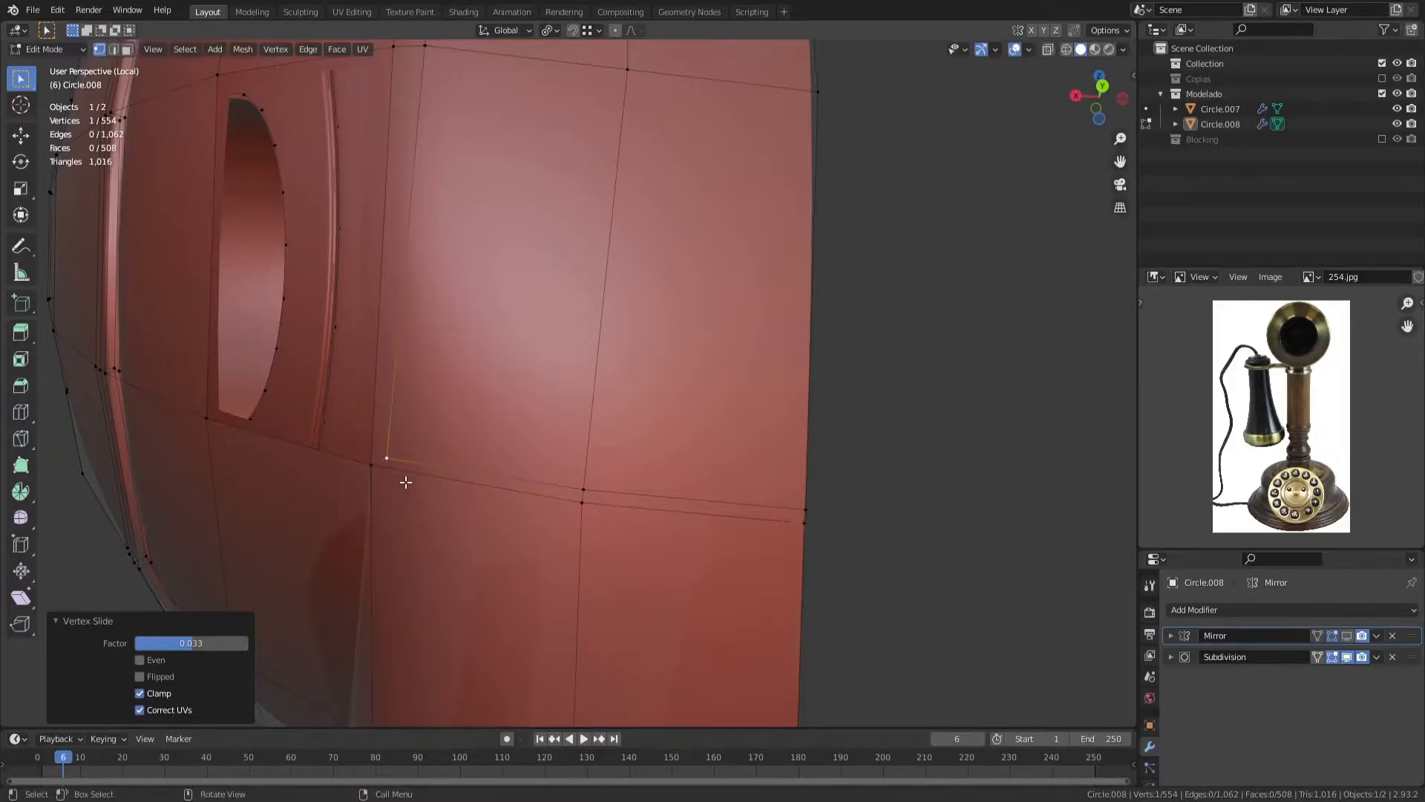
left_click(410, 470)
left_click(583, 489)
key("g")
key("g")
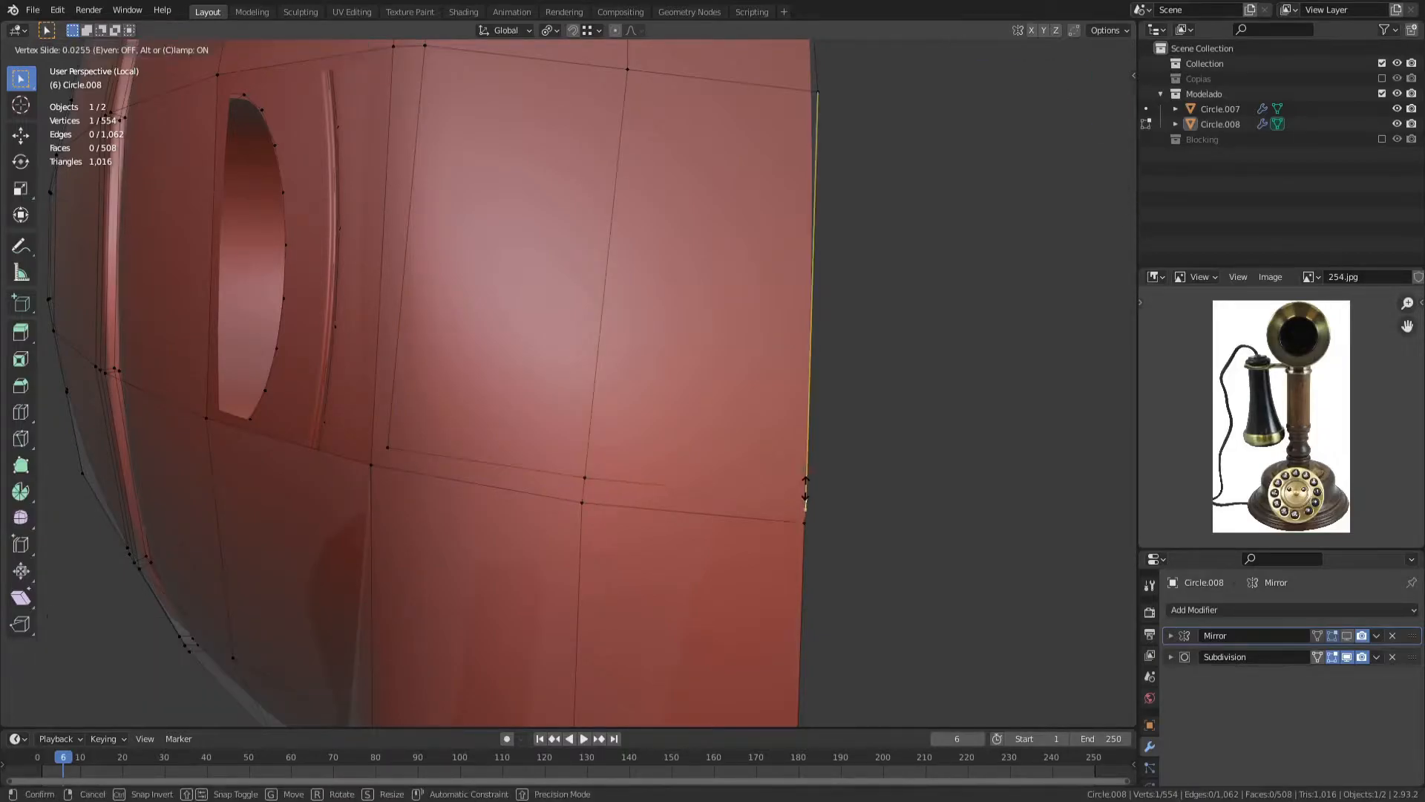
left_click(582, 473)
key("Tab")
scroll(617, 425, "down", 5)
Step: Slide the seam, middle and corner vertices of the inner line at the panel's opposite end closer to the panel border
key("Tab")
mouse_move(515, 456)
middle_mouse_down()
mouse_move(617, 425)
mouse_move(527, 438)
middle_mouse_up()
scroll(594, 434, "up", 6)
left_click(299, 410)
key("g")
key("g")
left_click(289, 424)
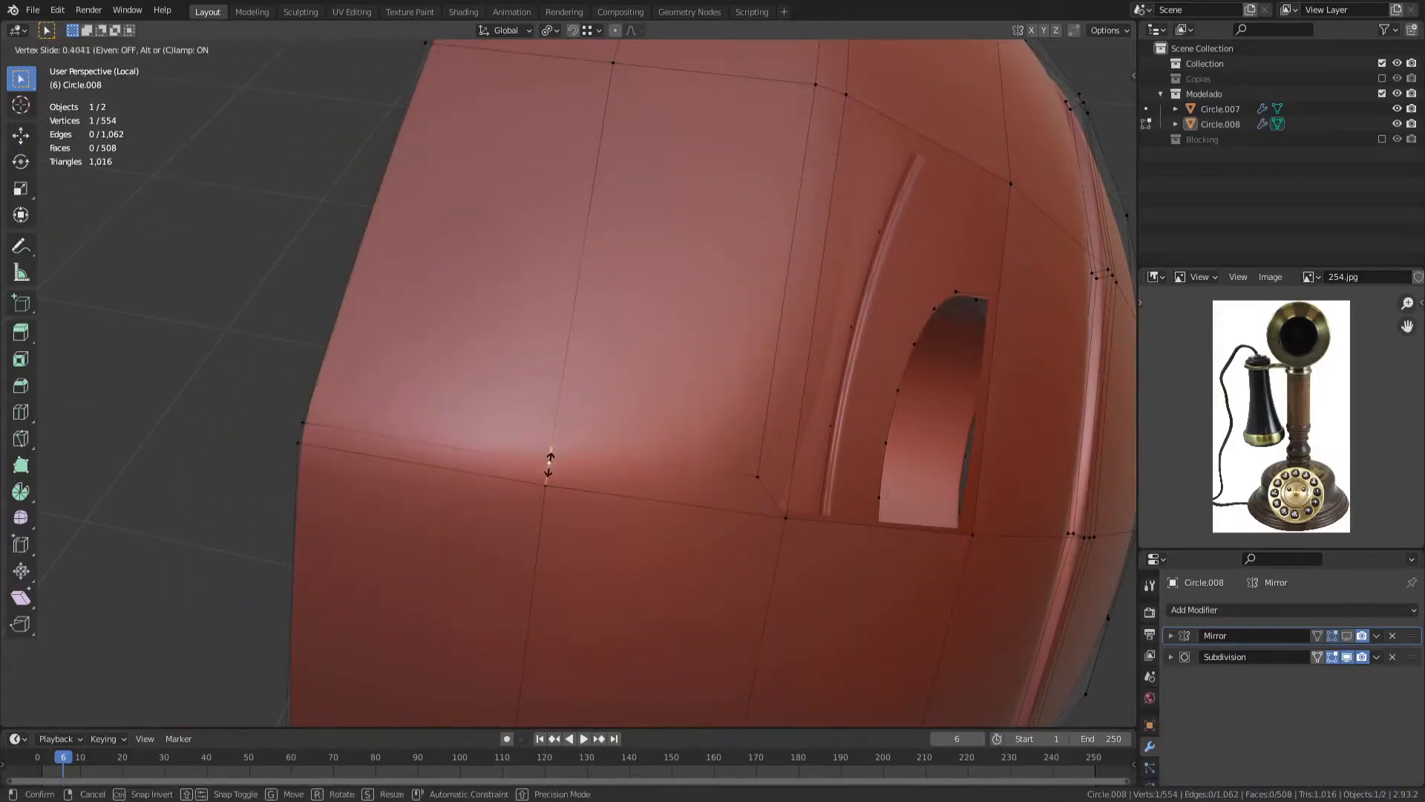
left_click(752, 506)
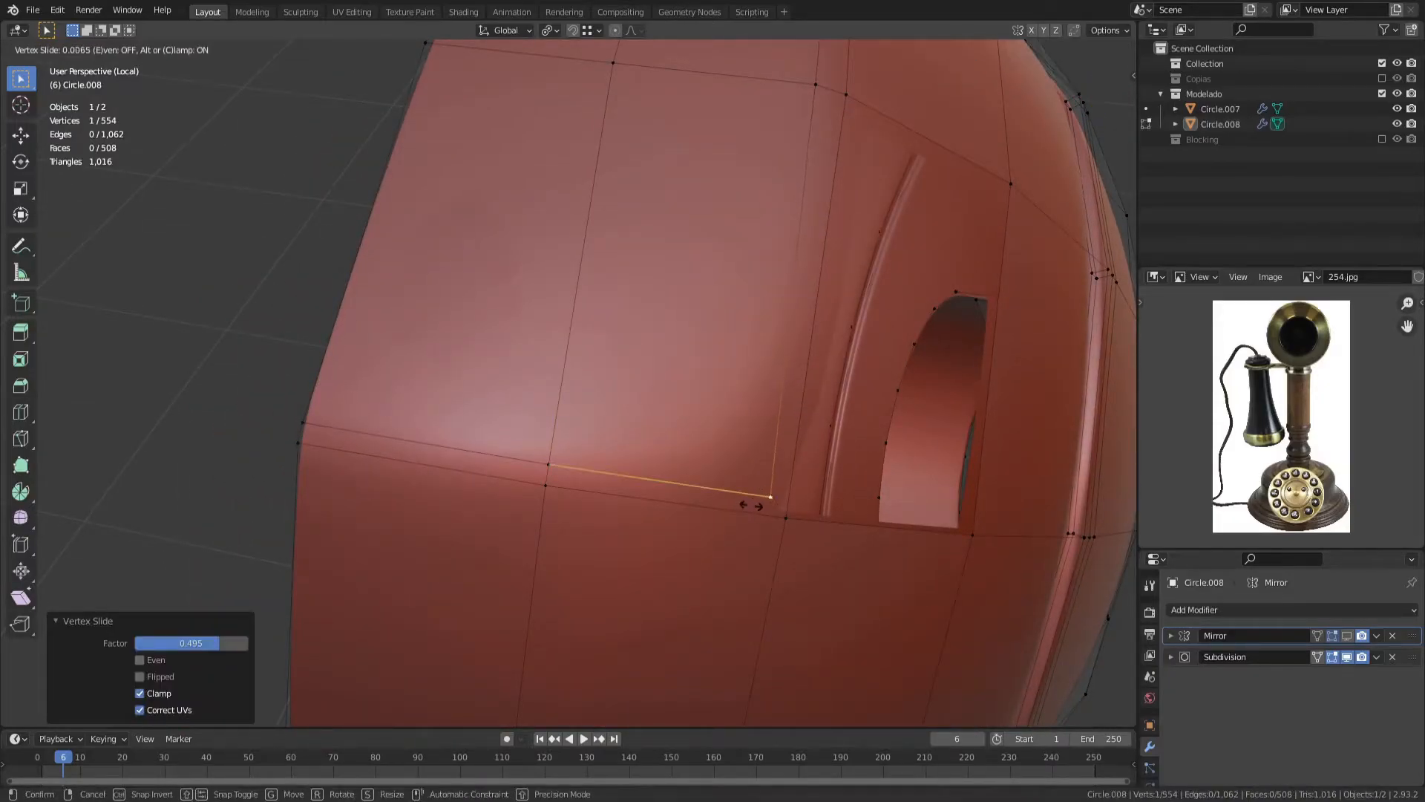
left_click(751, 505)
Step: Slide the vertices of the panel's long inner side line closer to the side border and check the shape in Object Mode
middle_click_drag(809, 186, 722, 337, "shift")
left_click(722, 337)
scroll(668, 312, "down", 4)
middle_click_drag(631, 297, 378, 213)
mouse_move(483, 475)
middle_mouse_down()
mouse_move(481, 515)
mouse_move(490, 482)
middle_mouse_up()
left_click(501, 424, "ctrl")
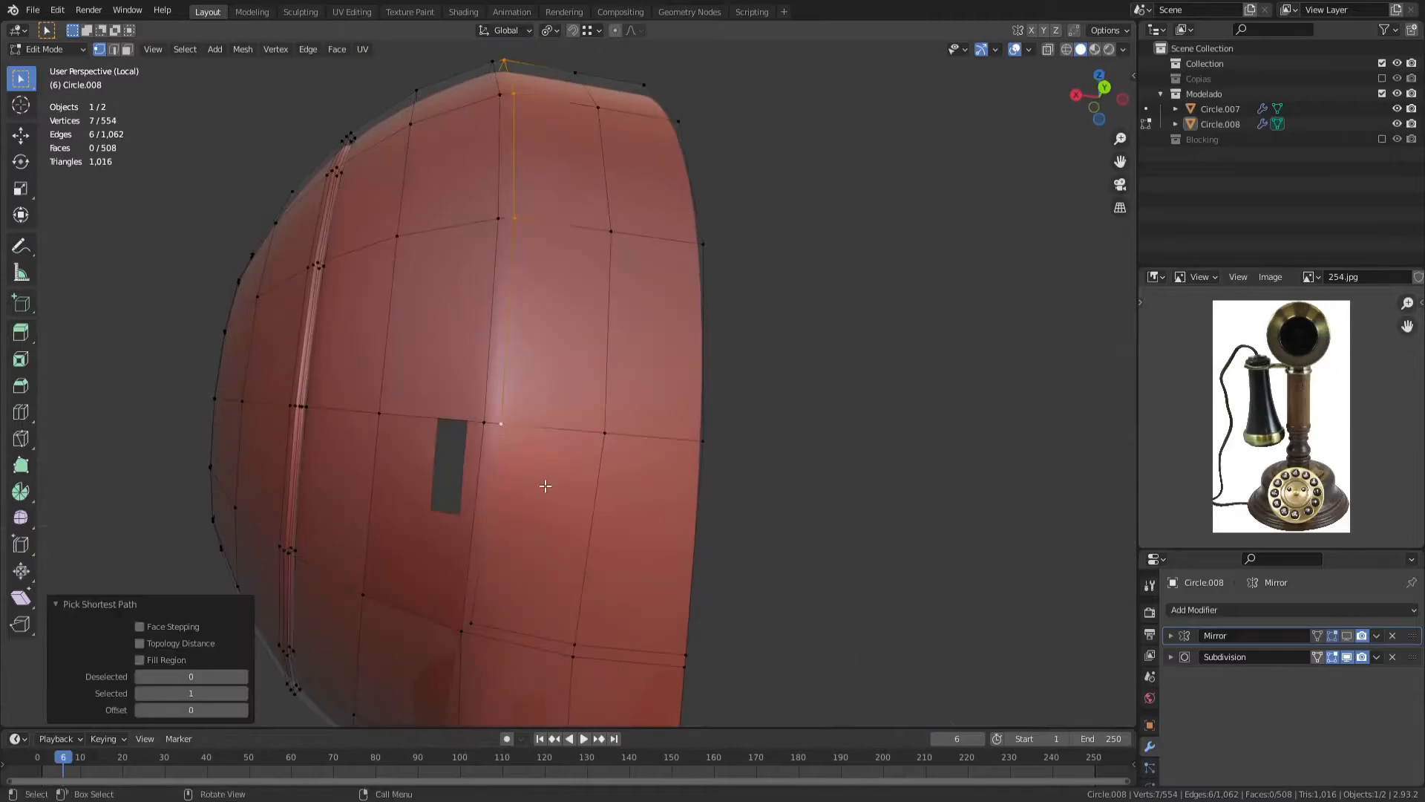
left_click(540, 487)
key("Tab")
key("Tab")
scroll(549, 493, "down", 2)
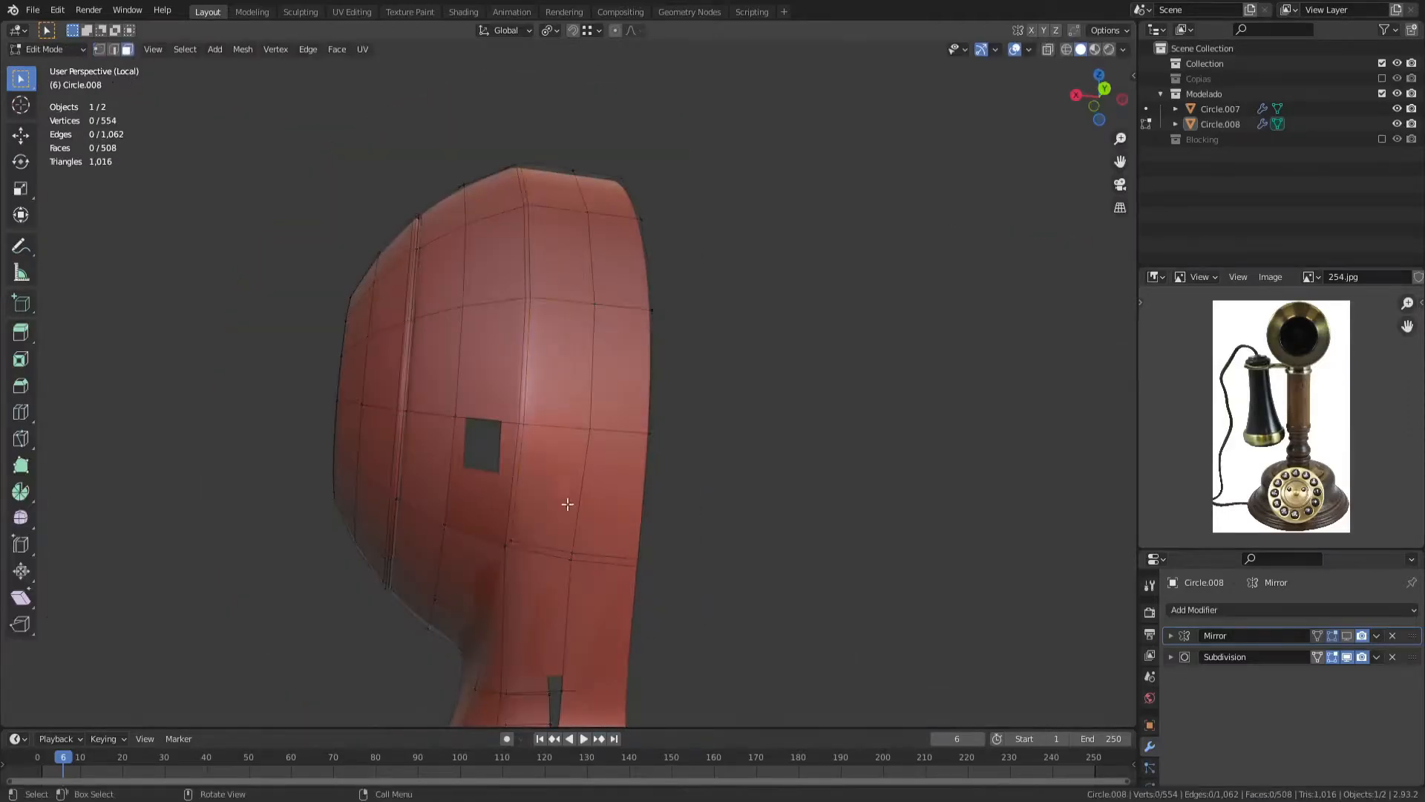
Step: Extrude the narrow strip of faces around the panel inward along its normals by about 0.0025 m to form the groove
key("3")
left_click_drag(560, 502, 631, 222)
middle_click_drag(631, 223, 591, 436)
left_click_drag(724, 349, 312, 312, "shift")
middle_click_drag(457, 335, 588, 309)
scroll(589, 309, "up", 3)
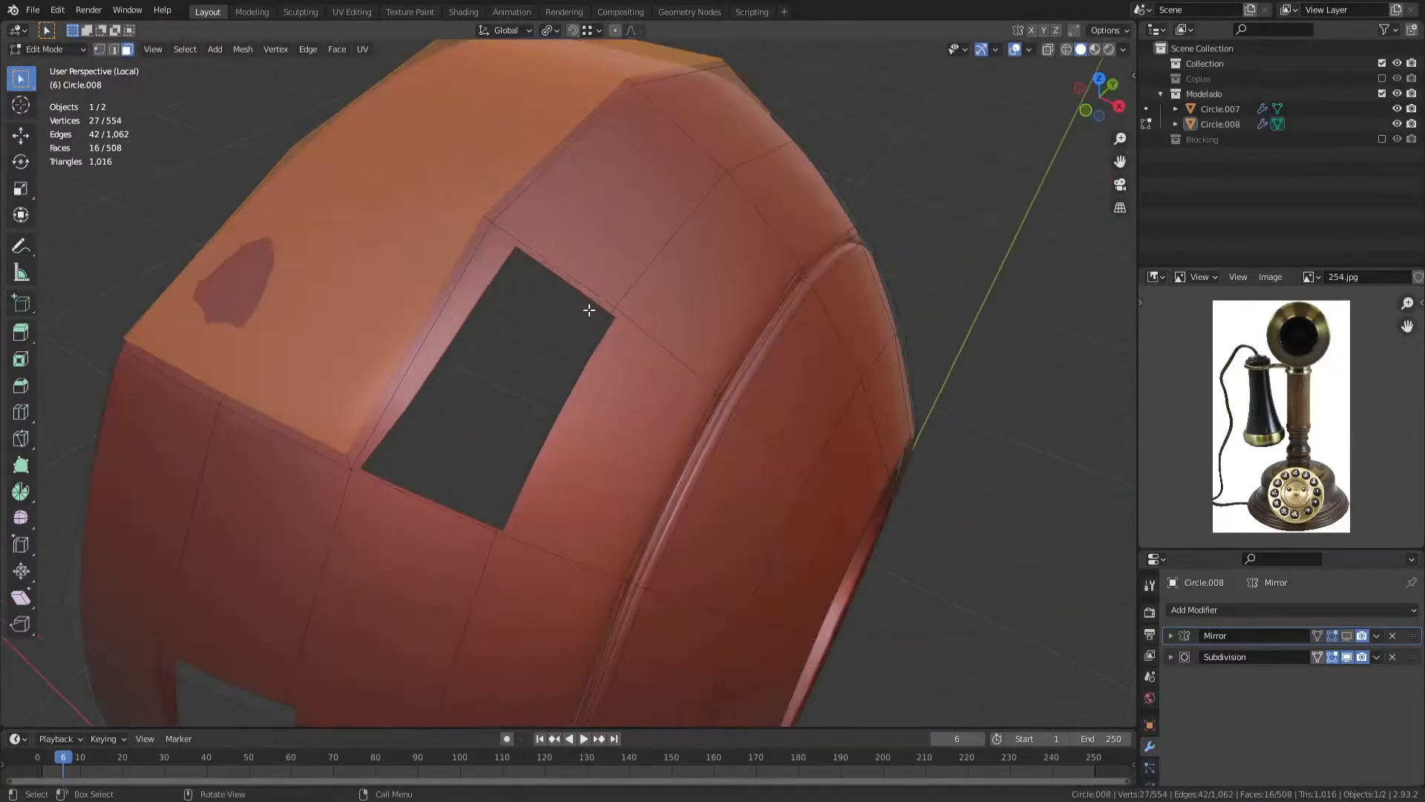
middle_click_drag(342, 448, 745, 452)
key("alt+e")
left_click(745, 451)
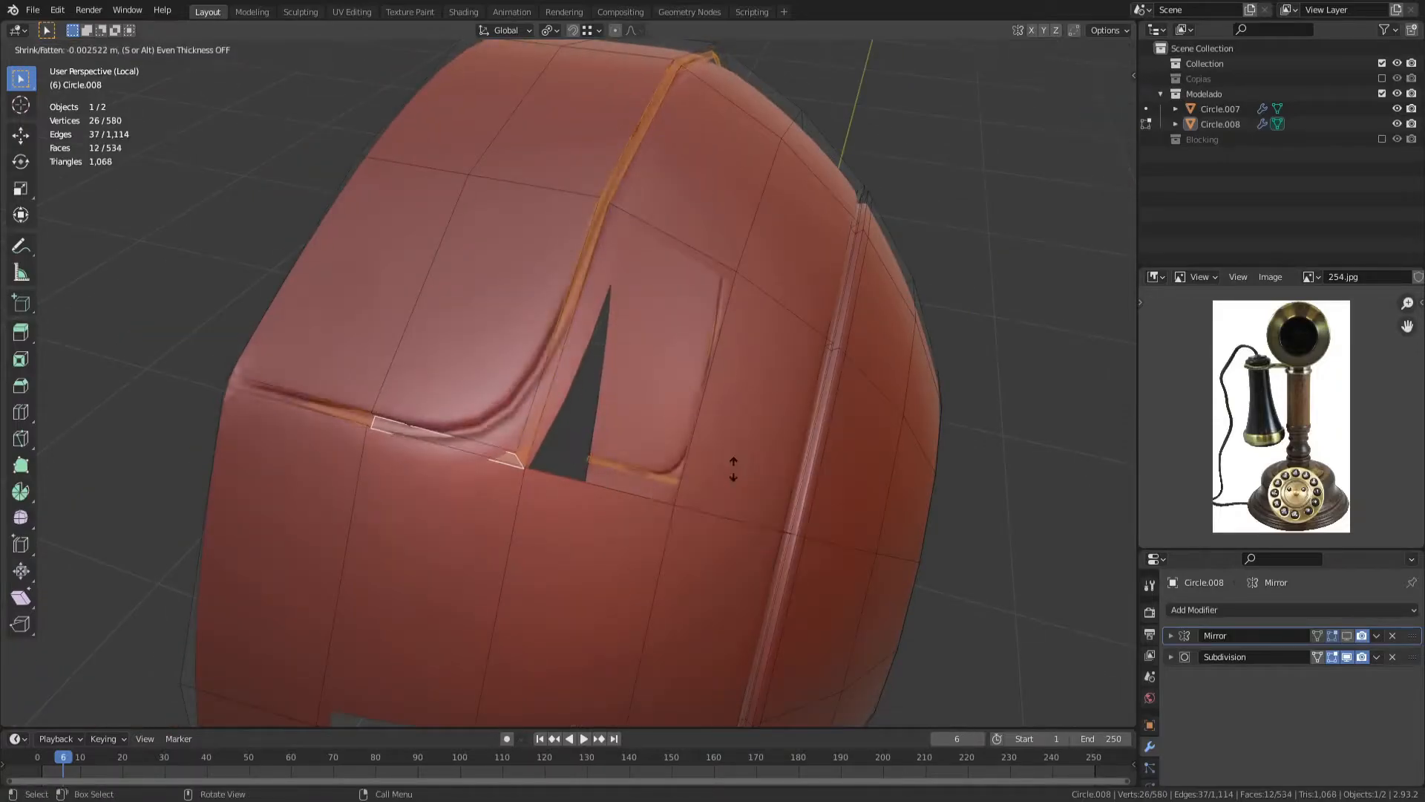
left_click(733, 474)
Step: Delete the extruded faces on the mirror seam and recalculate the normals of the whole mesh
key("ctrl+0")
left_click(302, 394)
middle_click_drag(302, 394, 365, 205)
key("Tab")
middle_click_drag(537, 538, 581, 284)
scroll(495, 319, "down", 2)
key("Tab")
key("a")
key("alt+n")
left_click(487, 316)
key("Tab")
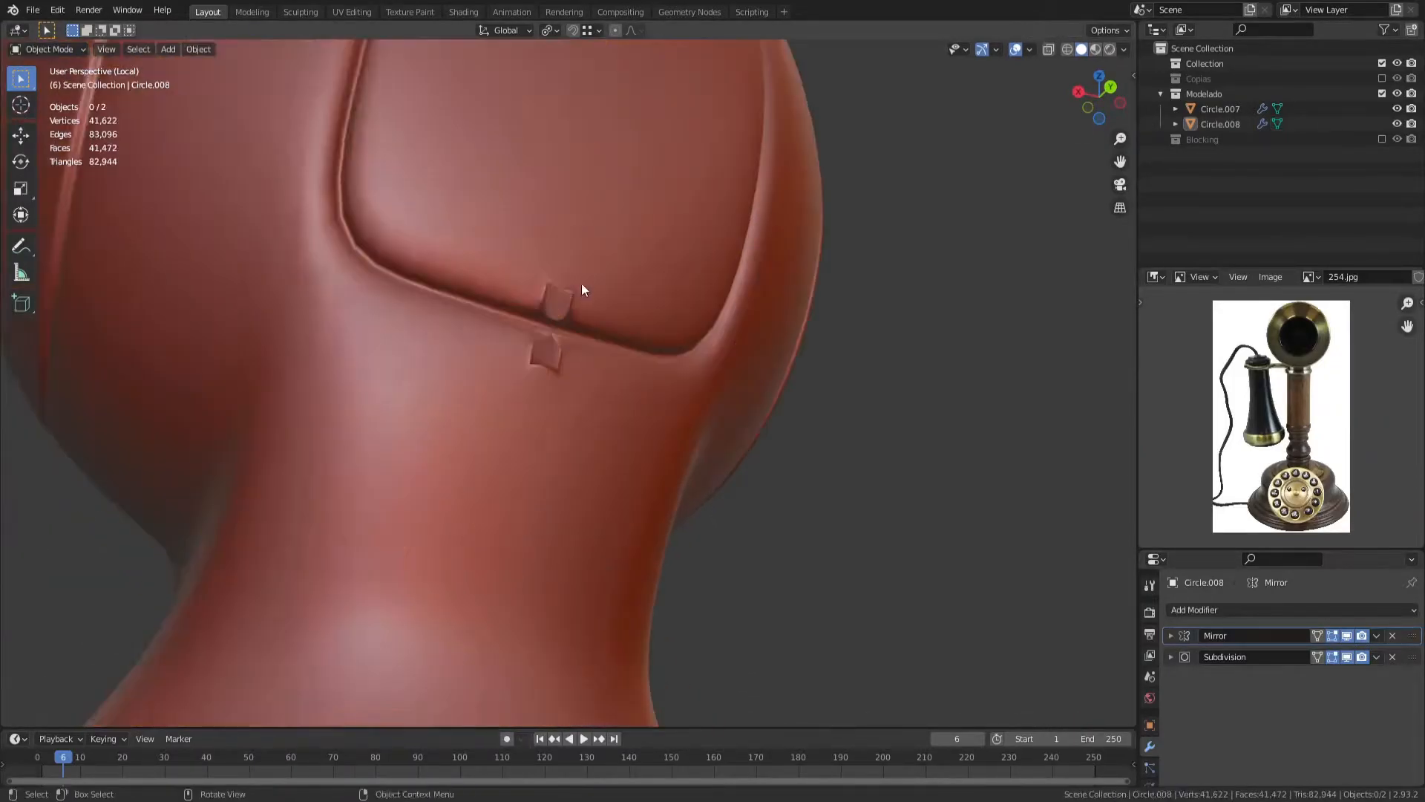
Step: Clean up the leftover groove geometry at the mirror seam, recalculate all normals again and inspect the smoothed head
scroll(581, 285, "up", 4)
left_click_drag(1347, 635, 1347, 656)
key("Tab")
key("alt+a")
middle_click_drag(426, 423, 386, 490)
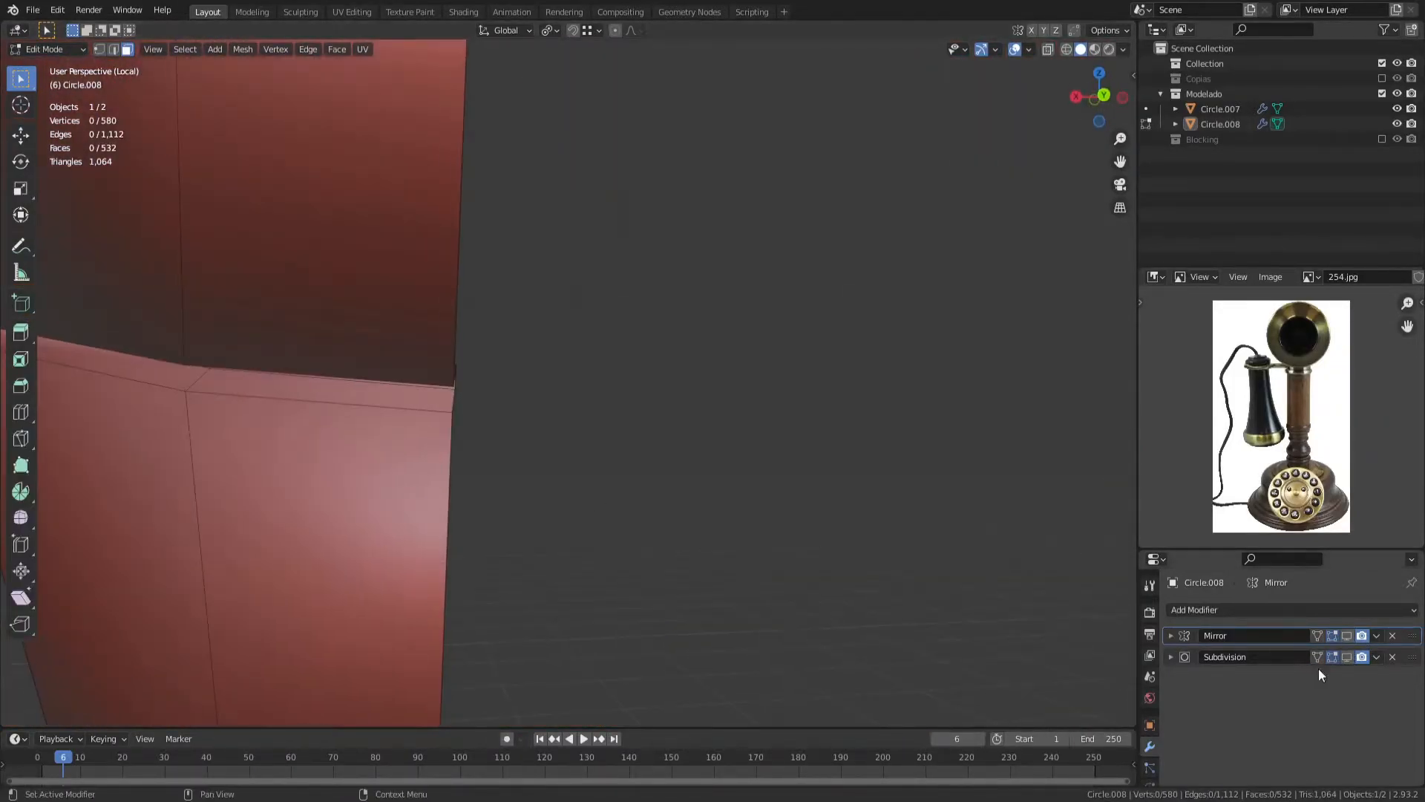
left_click(1347, 635)
scroll(608, 423, "down", 1)
middle_click_drag(608, 424, 514, 416)
key("2")
scroll(514, 416, "down", 3)
key("a")
key("alt+n")
left_click(696, 438)
key("Tab")
scroll(668, 357, "down", 2)
middle_click_drag(540, 331, 799, 415)
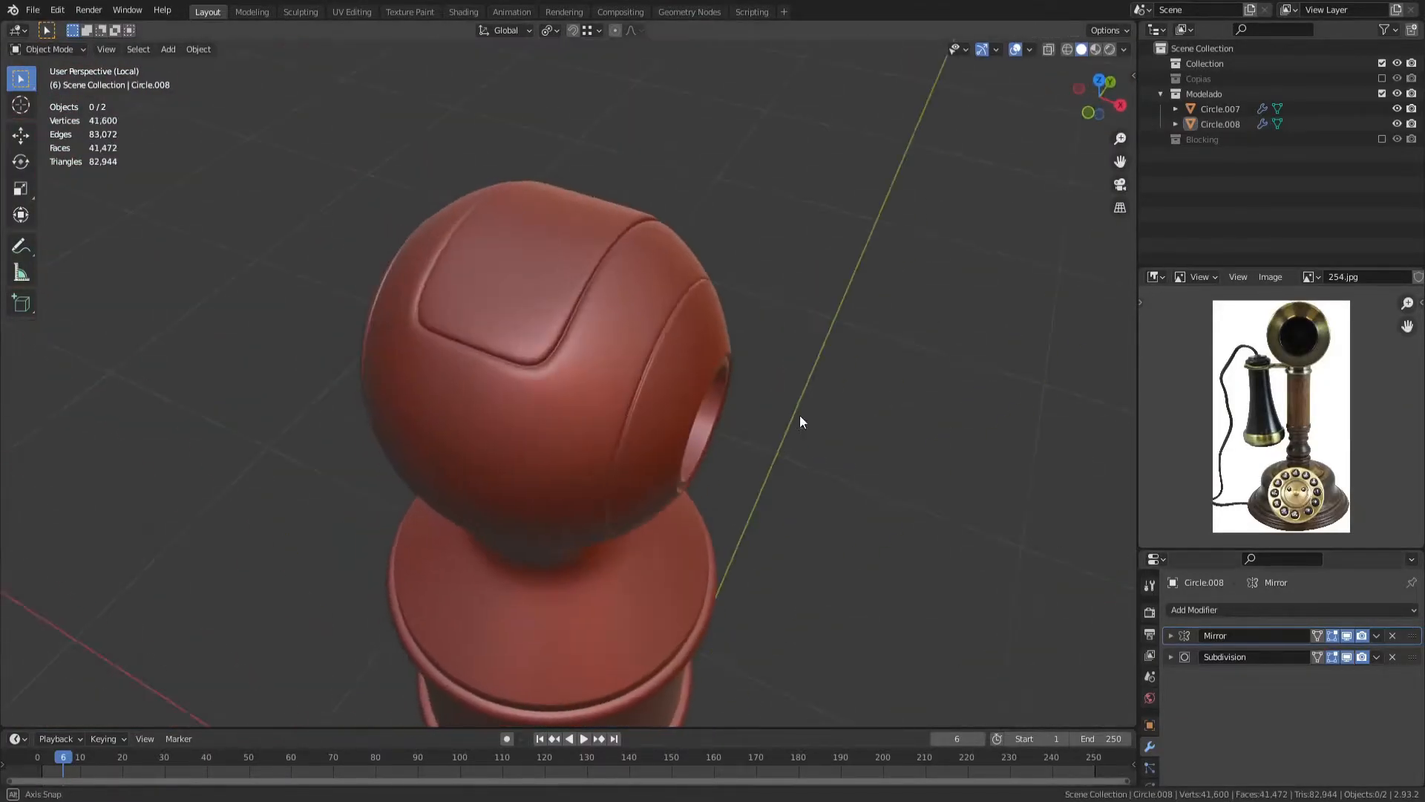
Step: Add supporting edge loops along the panel's groove, check the smoothed head in Object Mode and undo the last change
scroll(613, 353, "down", 4)
key("Tab")
scroll(613, 393, "up", 7)
key("3")
middle_click_drag(614, 438, 476, 348)
key("ctrl+r")
left_click(635, 513)
left_click(692, 529)
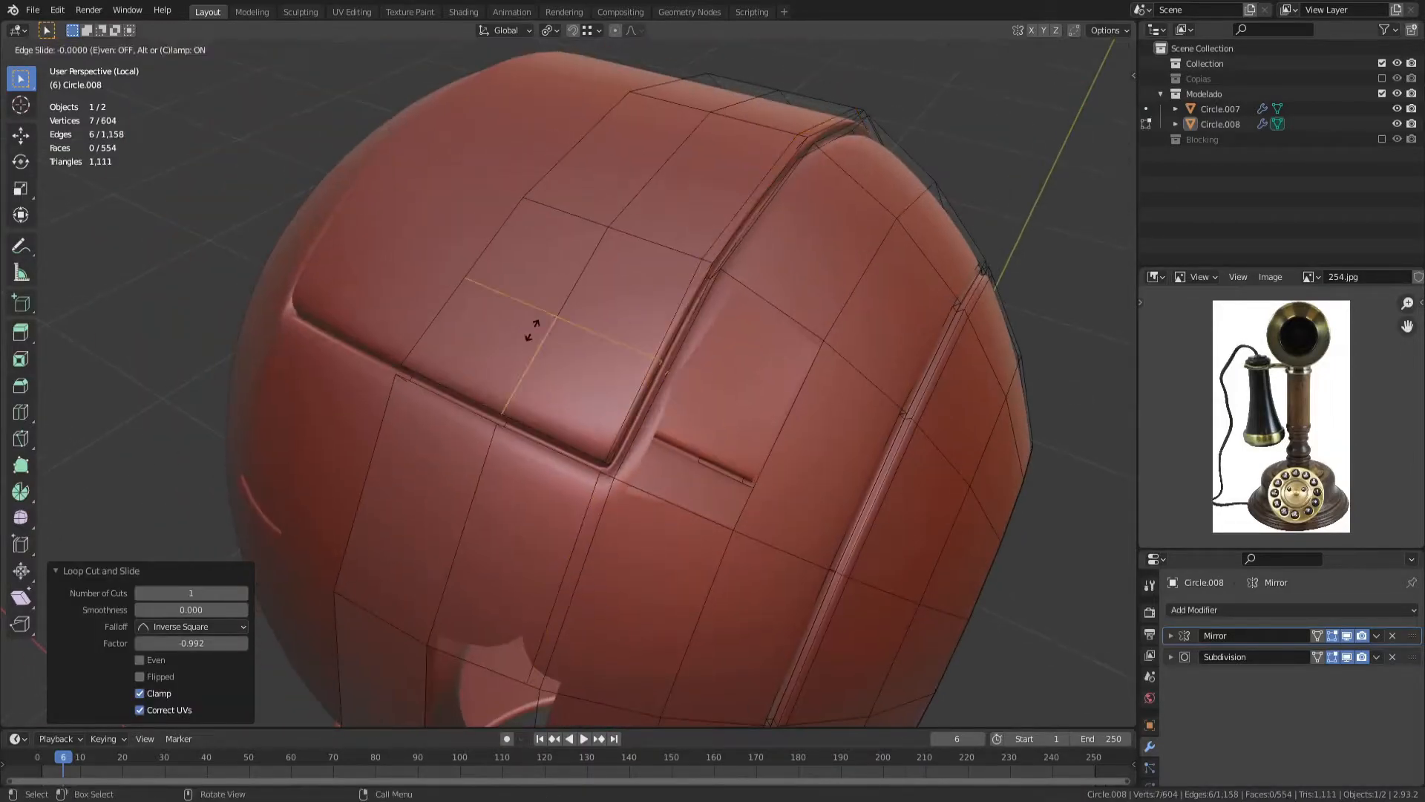
left_click(477, 405)
key("Tab")
scroll(481, 399, "down", 4)
middle_click_drag(481, 399, 483, 349)
key("ctrl+z")
Step: Delete the reworked head object, show the Copias collection and select the backup head in it
left_click(694, 311)
key("Delete")
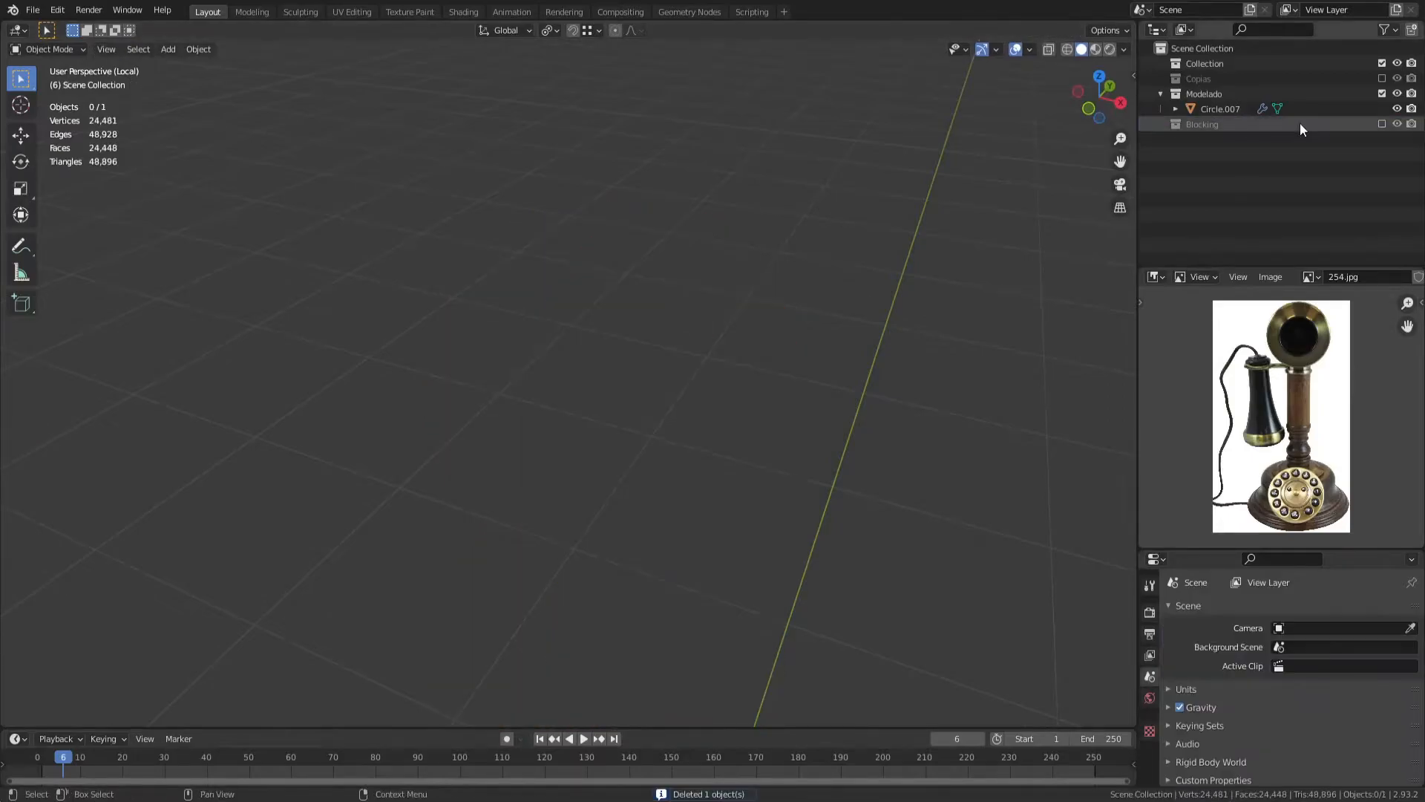
left_click(1382, 78)
left_click(772, 378)
key("g")
right_click(835, 371)
Step: Duplicate the backup head in place, move one of the two to the Modelado collection and hide Copias
key("shift+d")
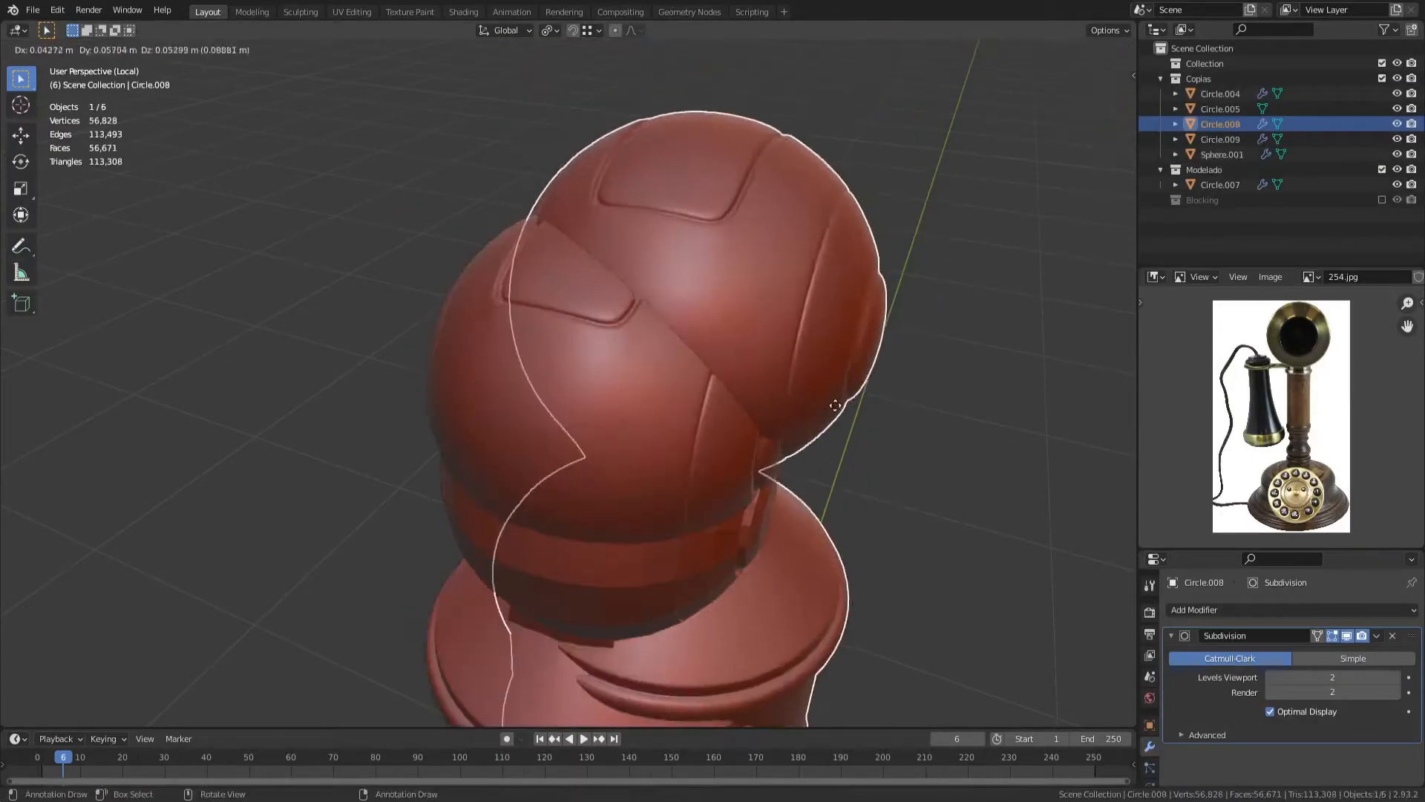
right_click(835, 406)
key("m")
left_click(835, 405)
key("m")
left_click(942, 245)
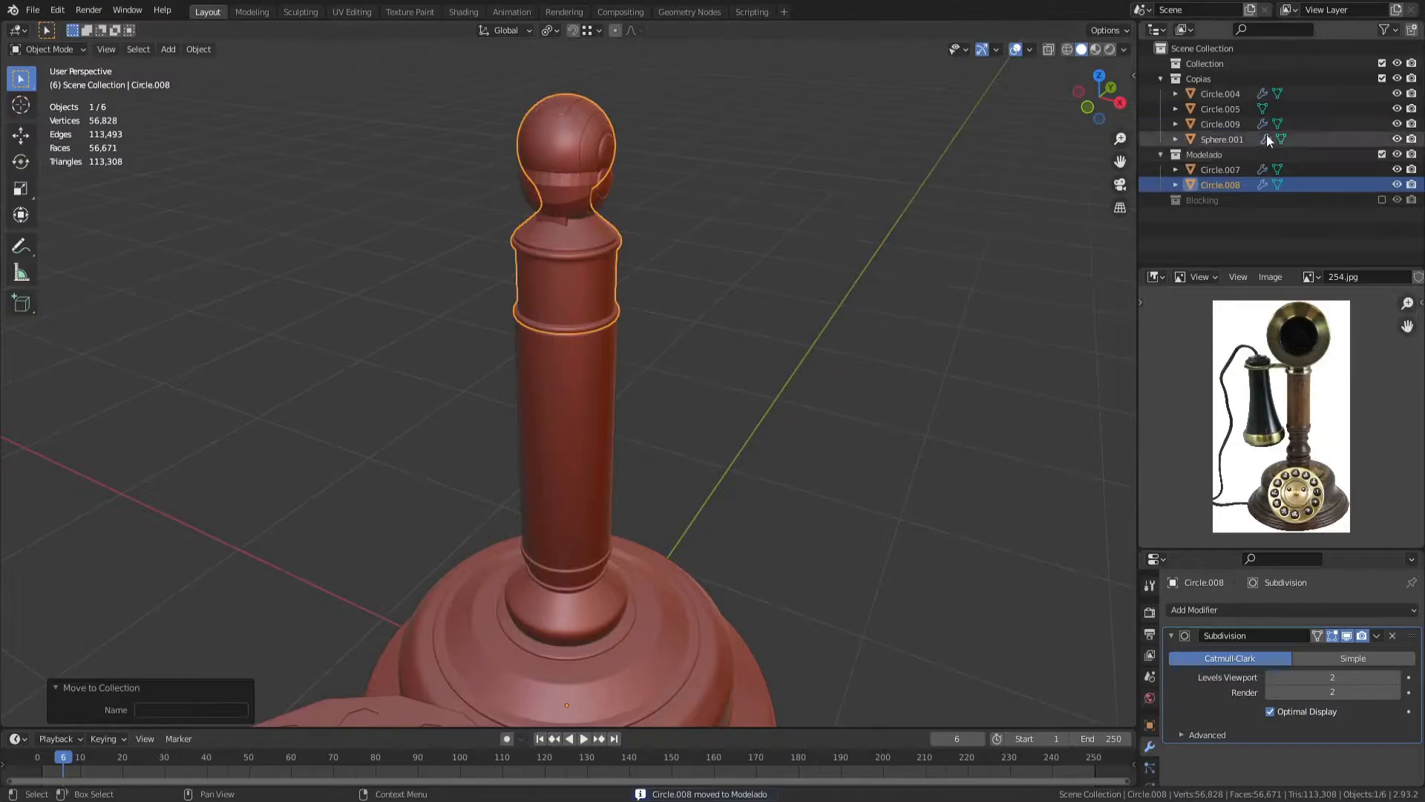
left_click(1381, 78)
Step: Hide the faces just outside the panel's lower corner in the restored head's mesh
scroll(585, 299, "up", 2)
key("Tab")
middle_click_drag(585, 205, 584, 458, "shift")
key("alt+a")
scroll(585, 299, "up", 5)
middle_click_drag(697, 490, 702, 325, "shift")
left_click(577, 501)
middle_click_drag(622, 409, 408, 324)
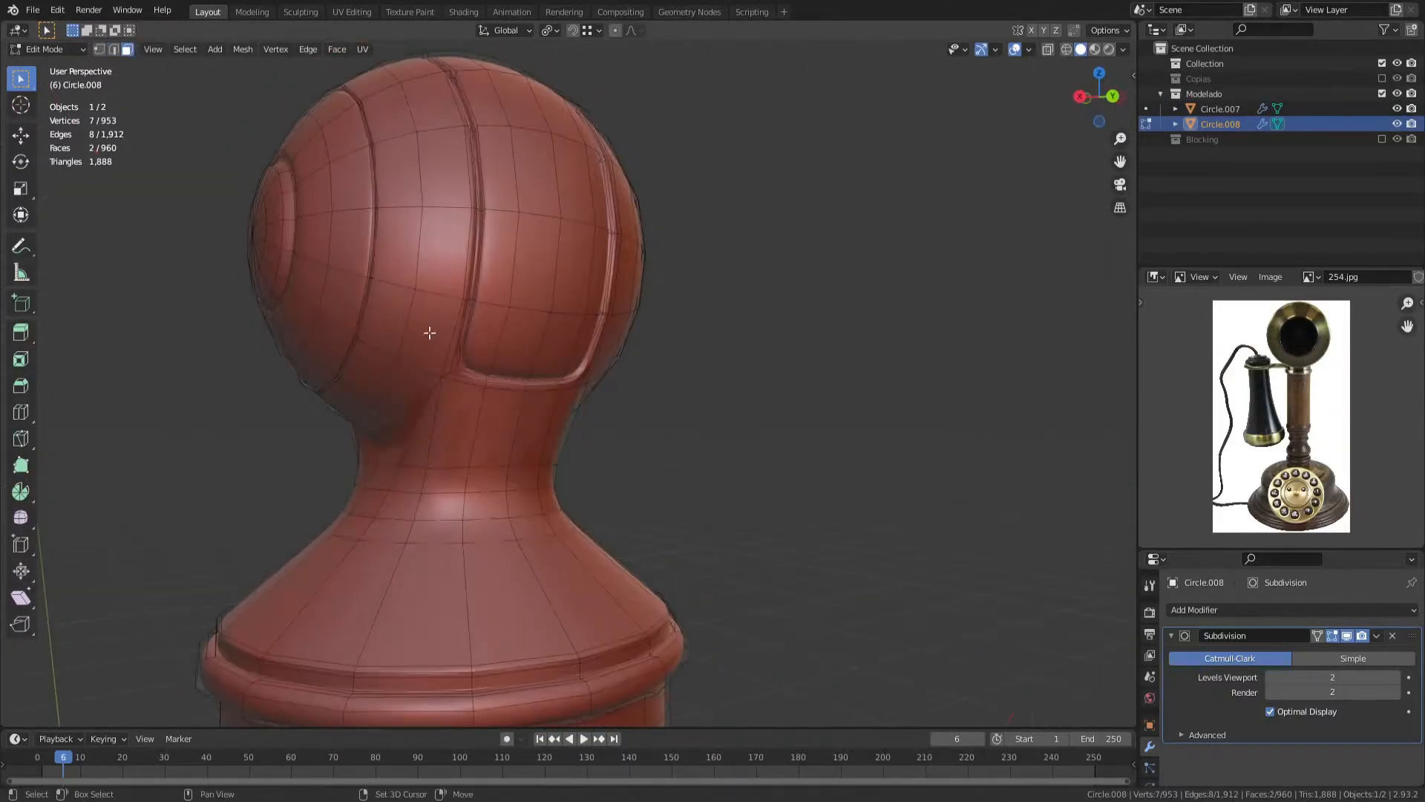
key("h")
middle_click_drag(468, 408, 696, 344)
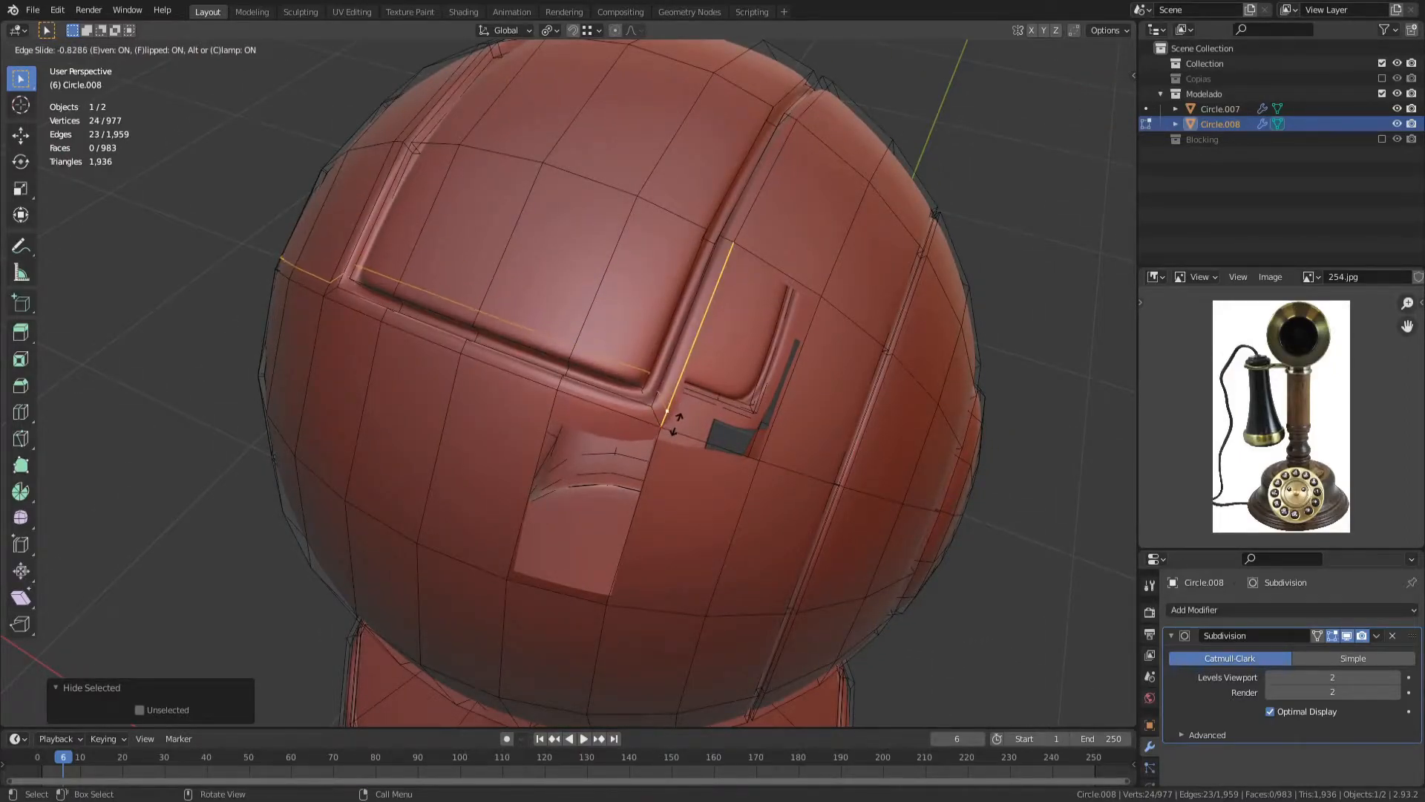
Step: Add supporting edge loops along the panel's groove and slide them close to the groove edges
left_click(672, 420)
left_click(682, 395)
key("z")
left_click(697, 410)
mouse_move(703, 427)
middle_mouse_down()
mouse_move(700, 386)
mouse_move(697, 398)
middle_mouse_up()
key("shift+z")
key("ctrl+z")
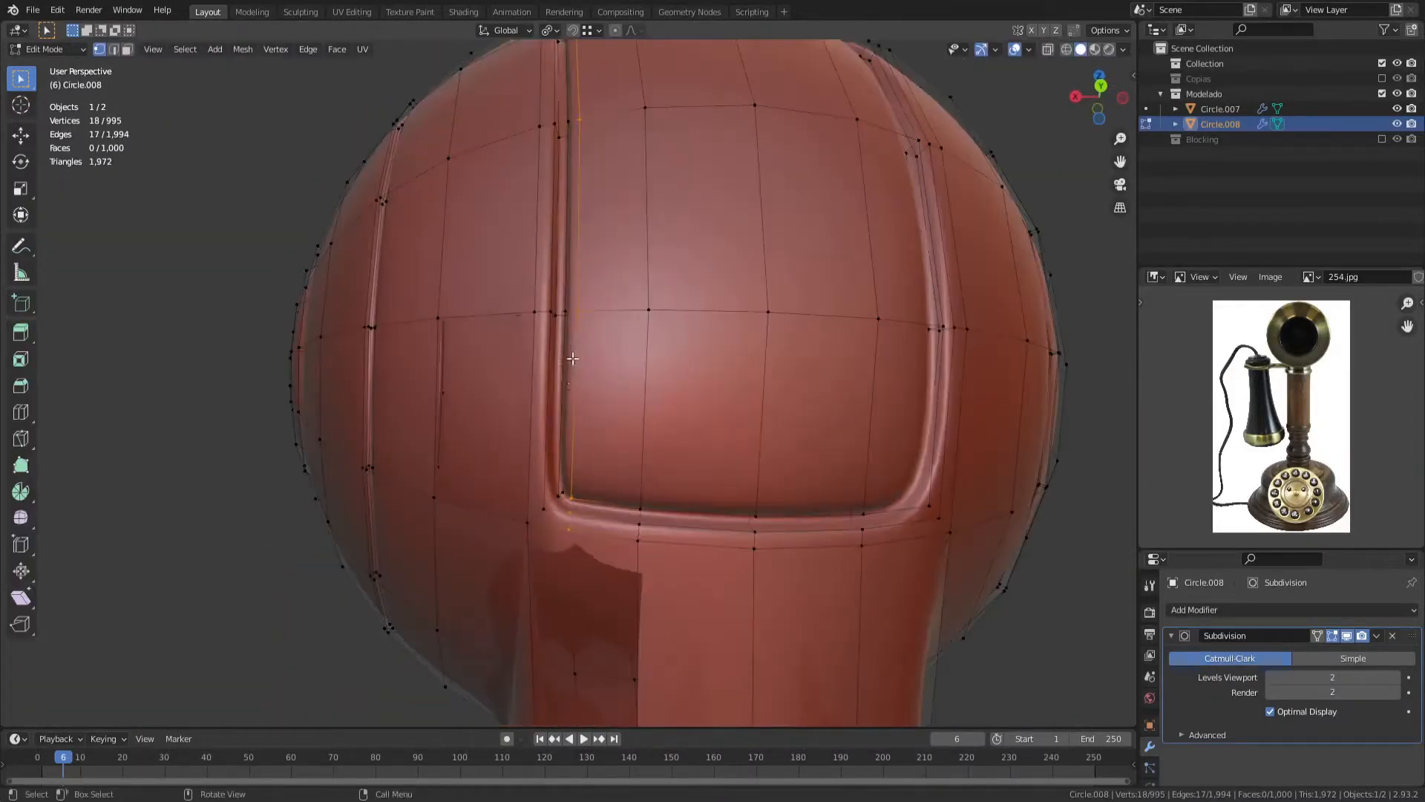
key("g")
key("g")
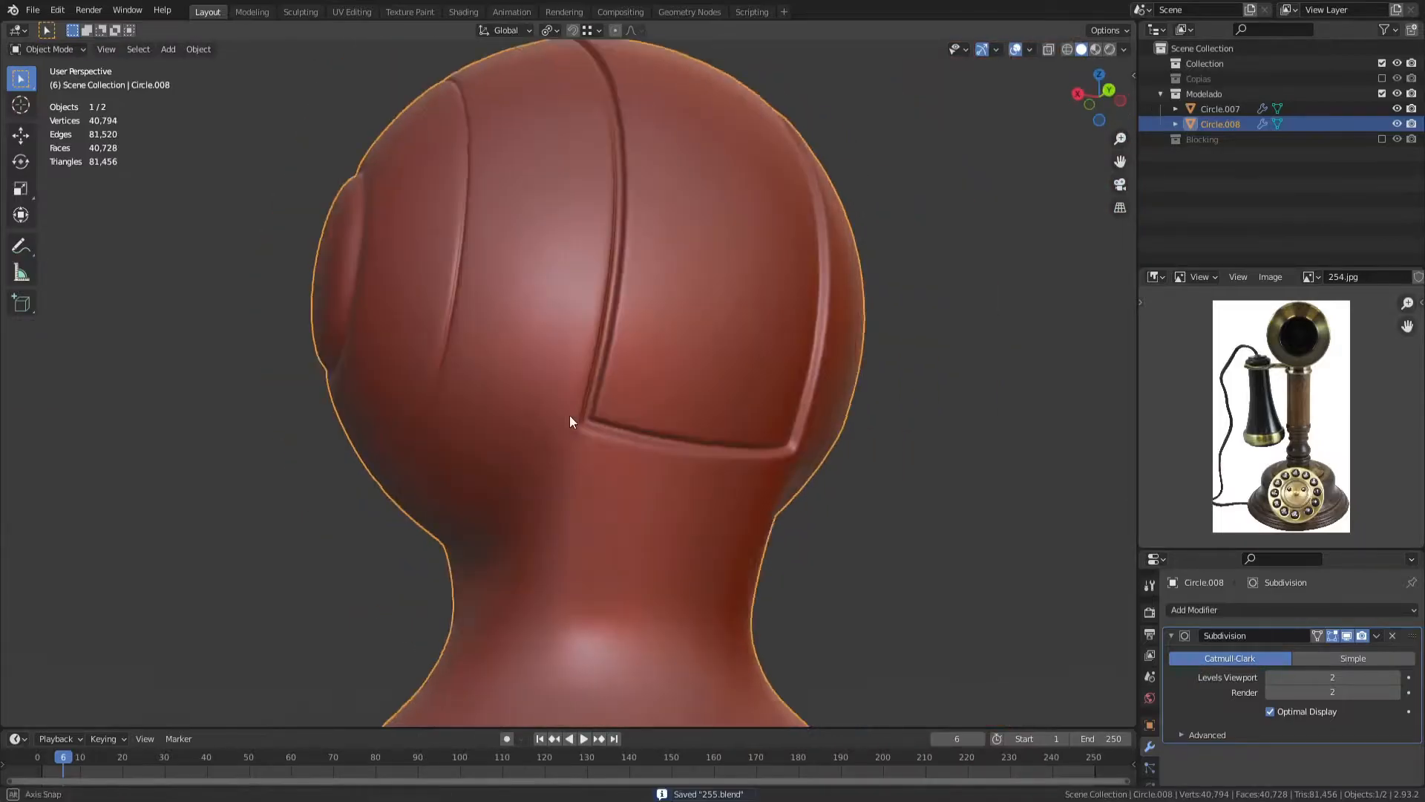
Step: Reveal the hidden faces of the head and turn off the Subdivision modifier's viewport display
middle_click_drag(569, 416, 636, 367)
scroll(496, 320, "up", 2)
key("Tab")
key("alt+h")
key("3")
left_click(1171, 635)
left_click(1346, 636)
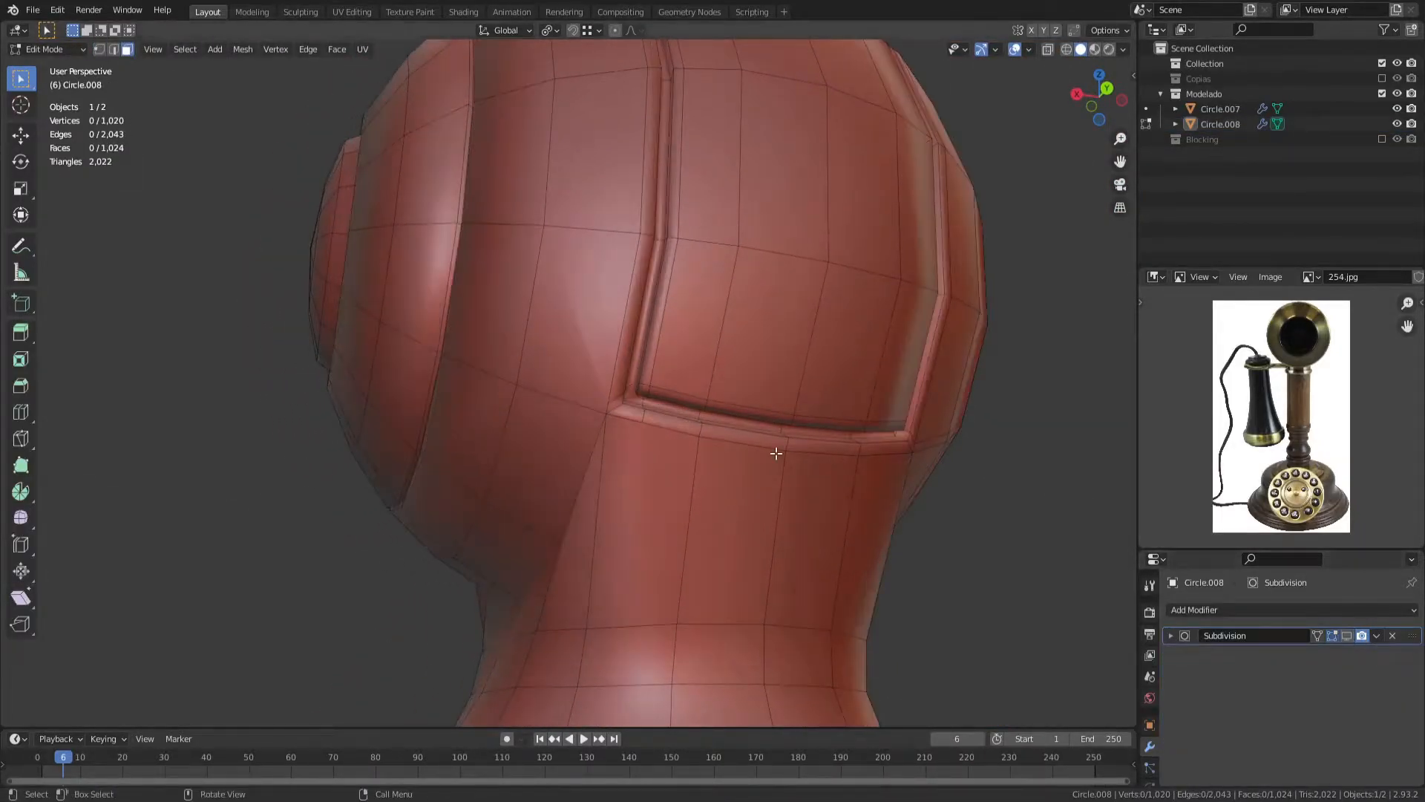
Step: Delete all vertices on the negative X half of the head piece in front wireframe view
key("KP_1")
scroll(662, 420, "down", 8)
key("shift+z")
key("1")
left_click_drag(354, 138, 582, 611)
key("x")
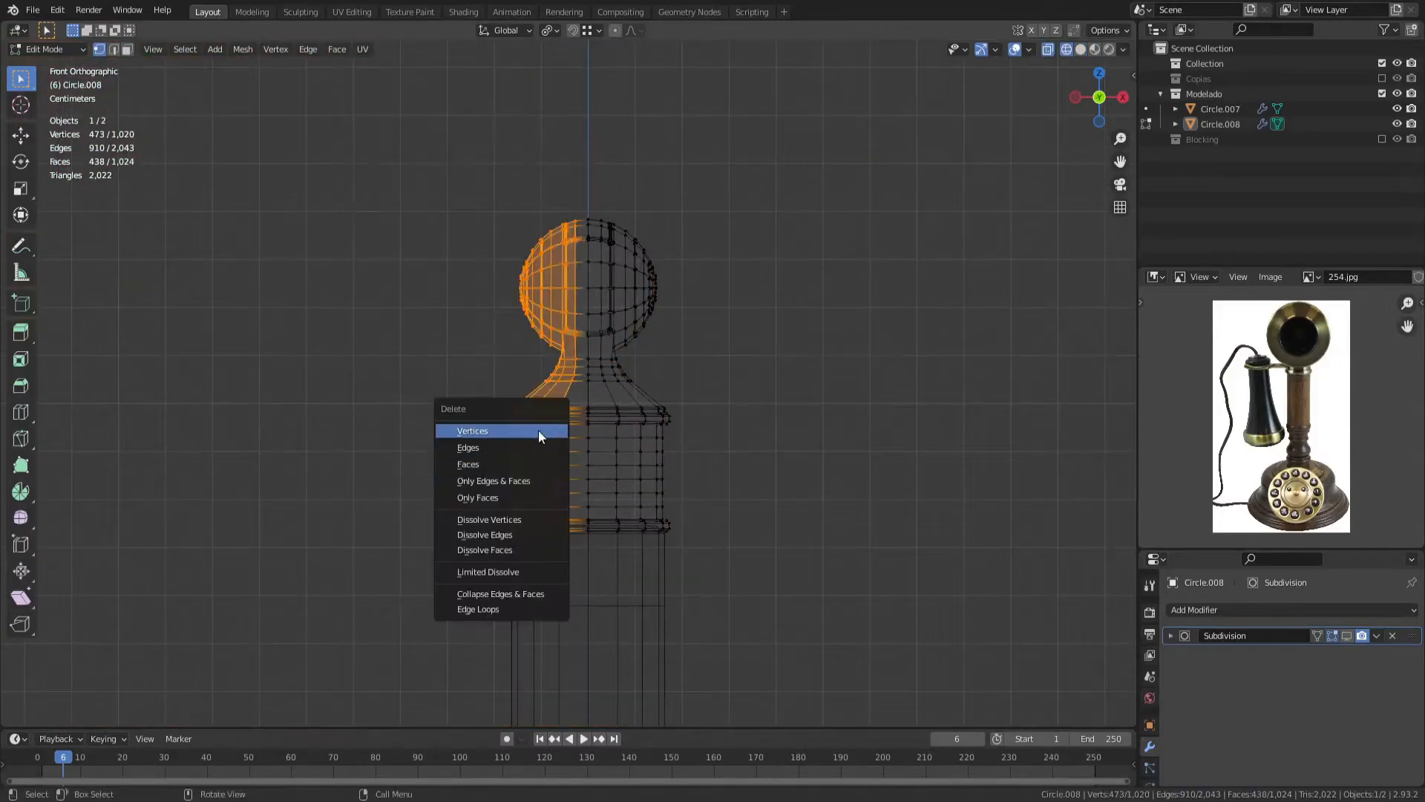
left_click(537, 430)
Step: Add a Mirror modifier on the X axis above Subdivision, return to solid shading and turn the Subdivision display on
key("Tab")
left_click(1262, 610)
left_click(1121, 425)
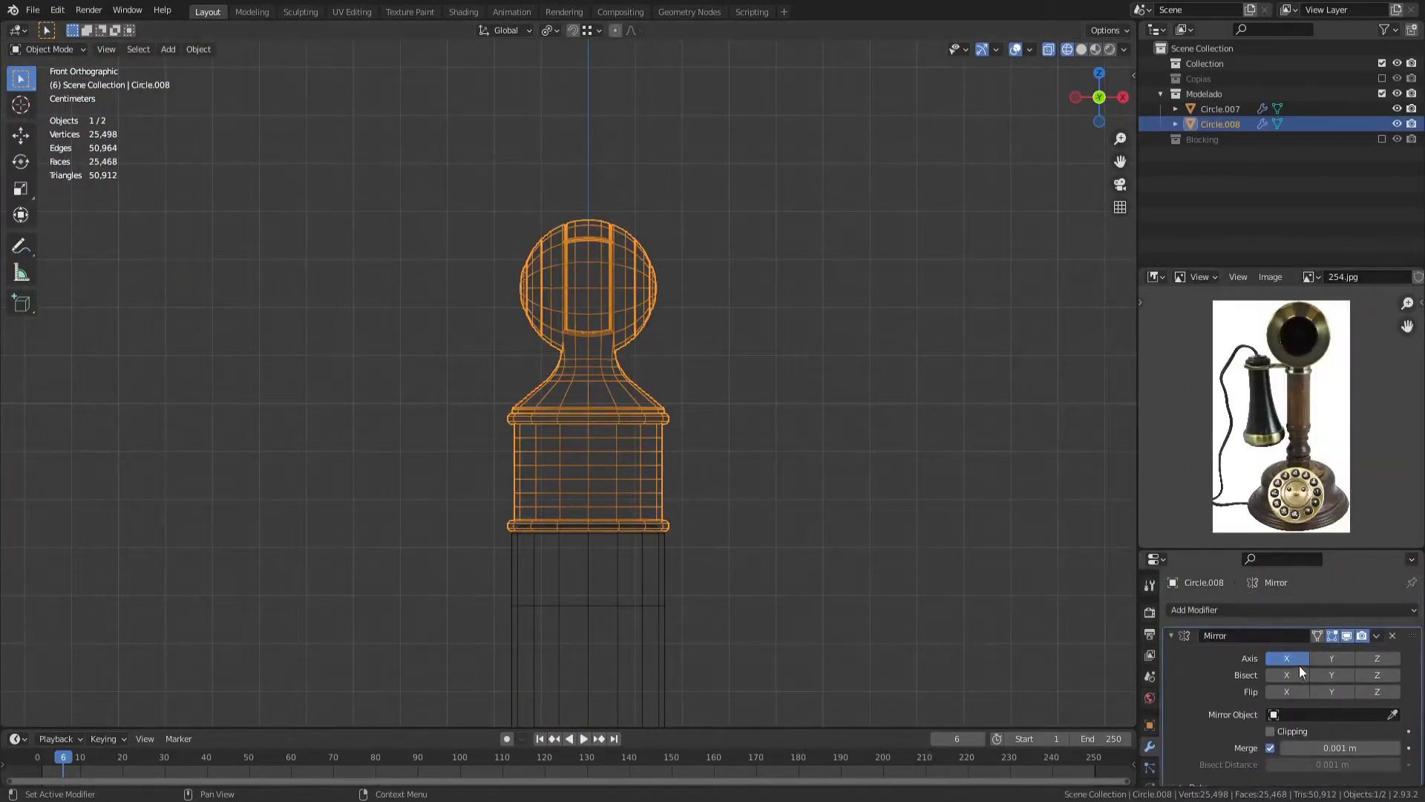
key("shift+z")
left_click(1346, 657)
key("alt+a")
mouse_move(596, 282)
middle_mouse_down()
mouse_move(342, 314)
mouse_move(317, 269)
middle_mouse_up()
scroll(317, 270, "up", 3)
key("Tab")
scroll(316, 275, "up", 5)
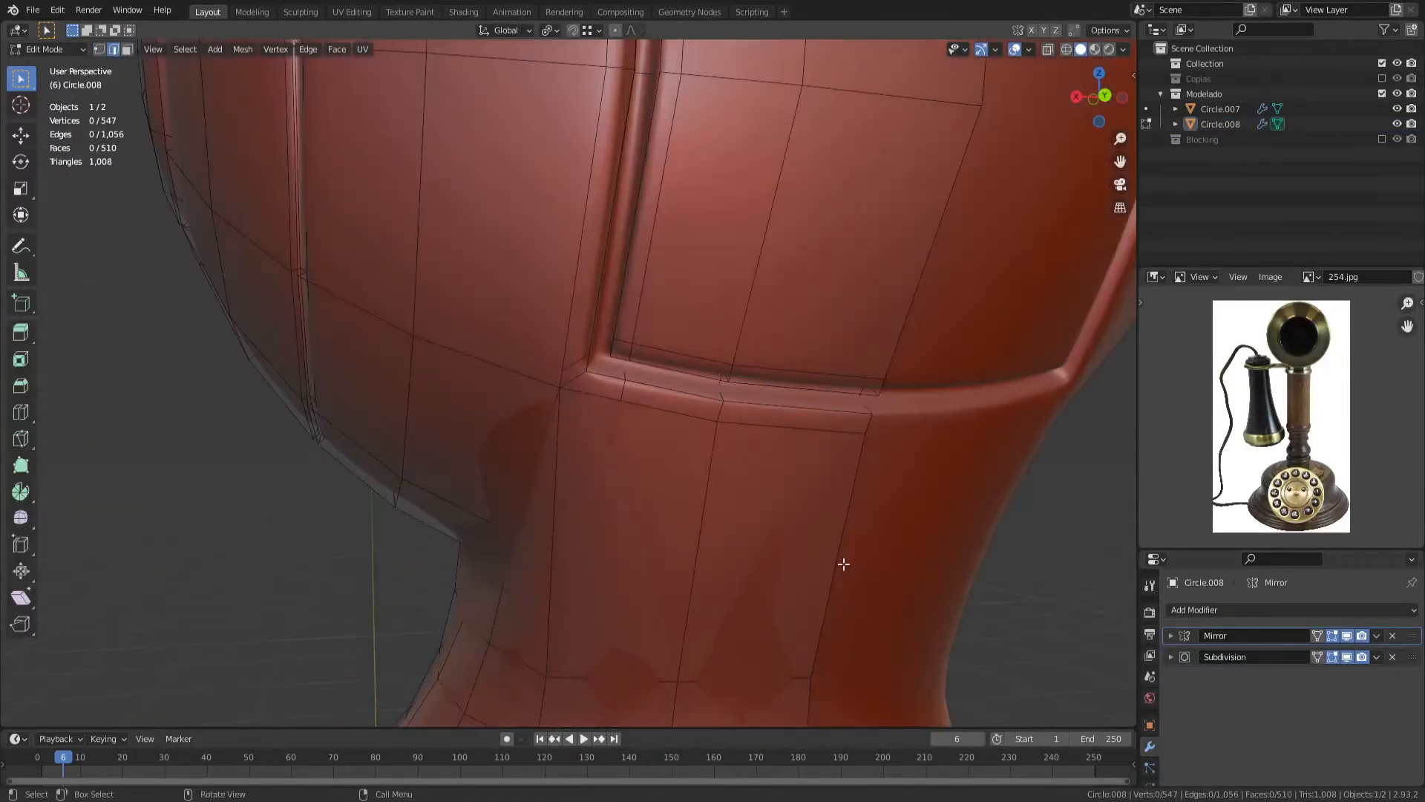
Step: Knife-cut supporting edges from the panel's lower groove corner down the neck with modifier display off, and check the smoothed result
left_click(1346, 636)
left_click(1347, 657)
middle_click_drag(631, 433, 619, 396)
scroll(618, 396, "down", 2)
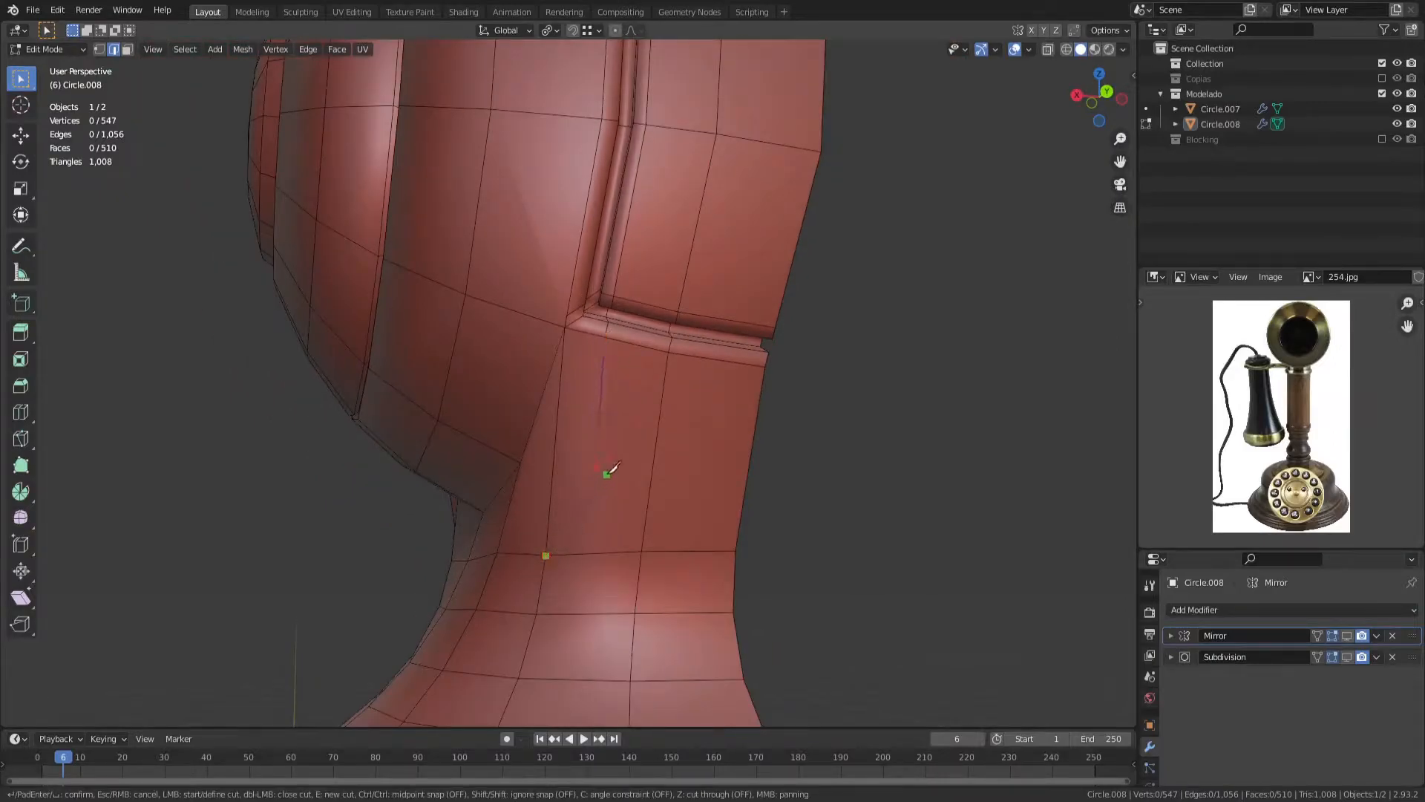
left_click(1346, 657)
key("Tab")
key("alt+a")
left_click(1346, 635)
scroll(565, 475, "down", 4)
middle_click_drag(534, 483, 817, 531)
Step: Cut matching supporting edges below the corner at the panel's other end and move the new vertex by about 0.005 m
left_click(1346, 636)
left_click(1347, 656)
key("Tab")
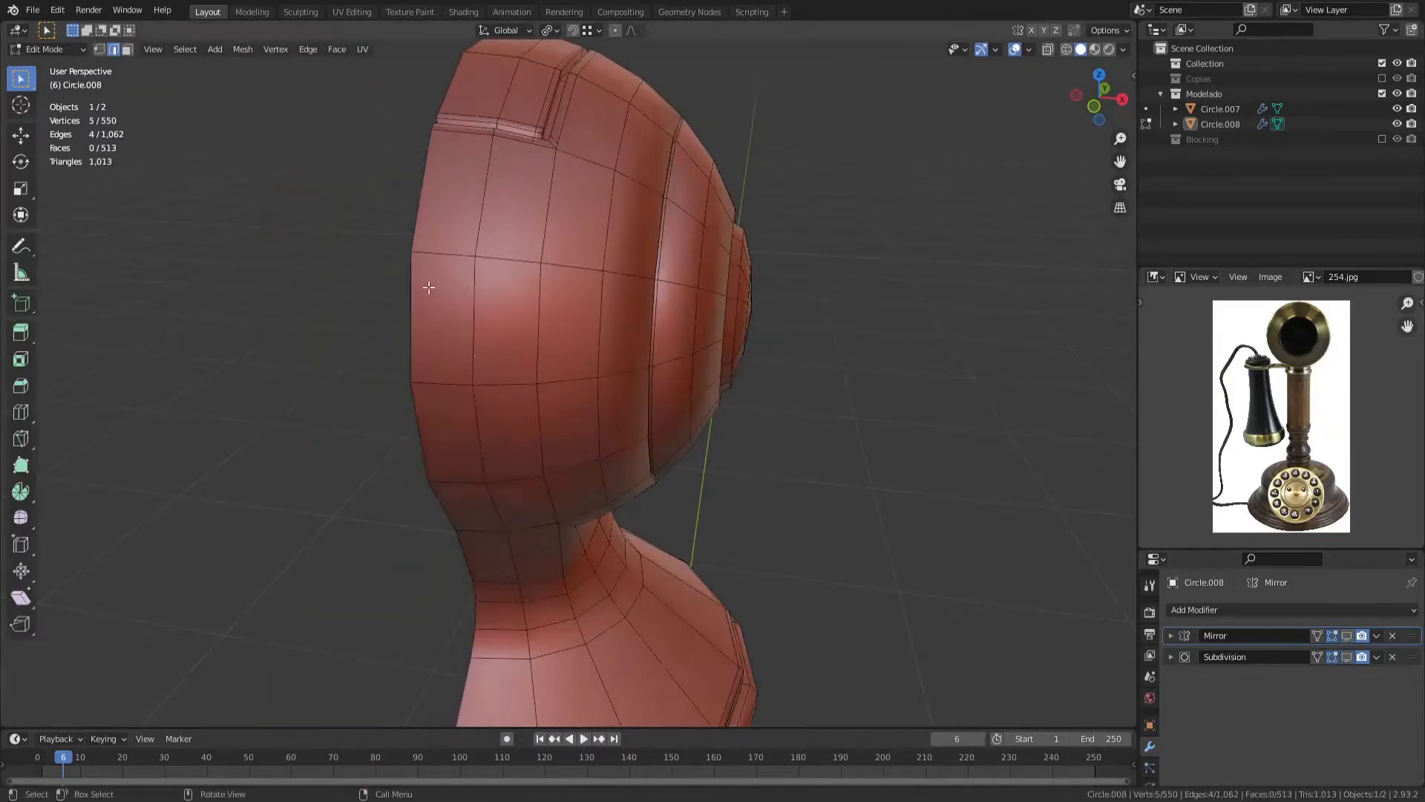
middle_click_drag(426, 312, 519, 363)
scroll(519, 363, "up", 3)
scroll(526, 368, "up", 2)
scroll(533, 372, "down", 2)
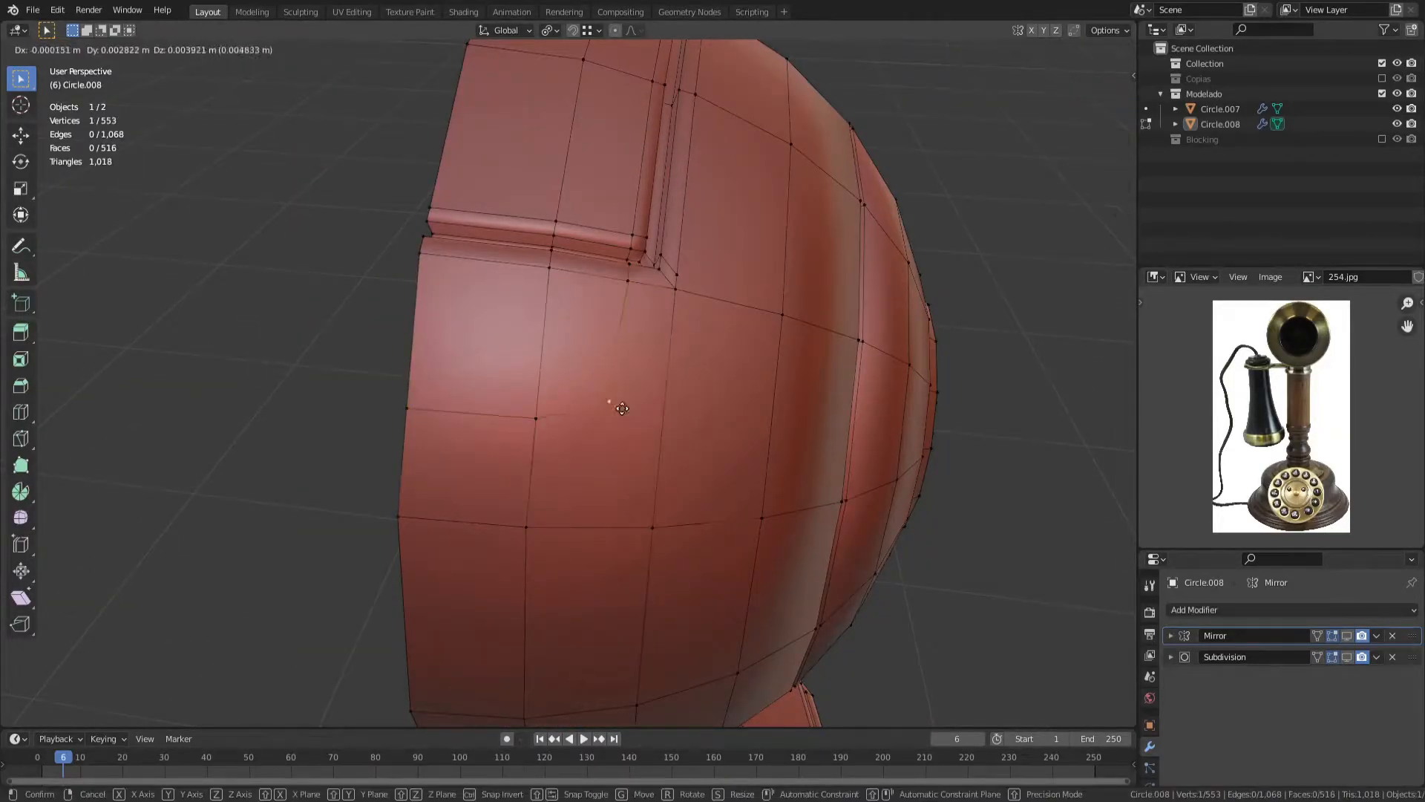
left_click(622, 407)
Step: Turn the Mirror and Subdivision displays back on in Object Mode and inspect the panel corners
key("Tab")
key("alt+a")
left_click(1347, 657)
left_click(1348, 635)
scroll(608, 475, "down", 5)
middle_click_drag(609, 490, 623, 523)
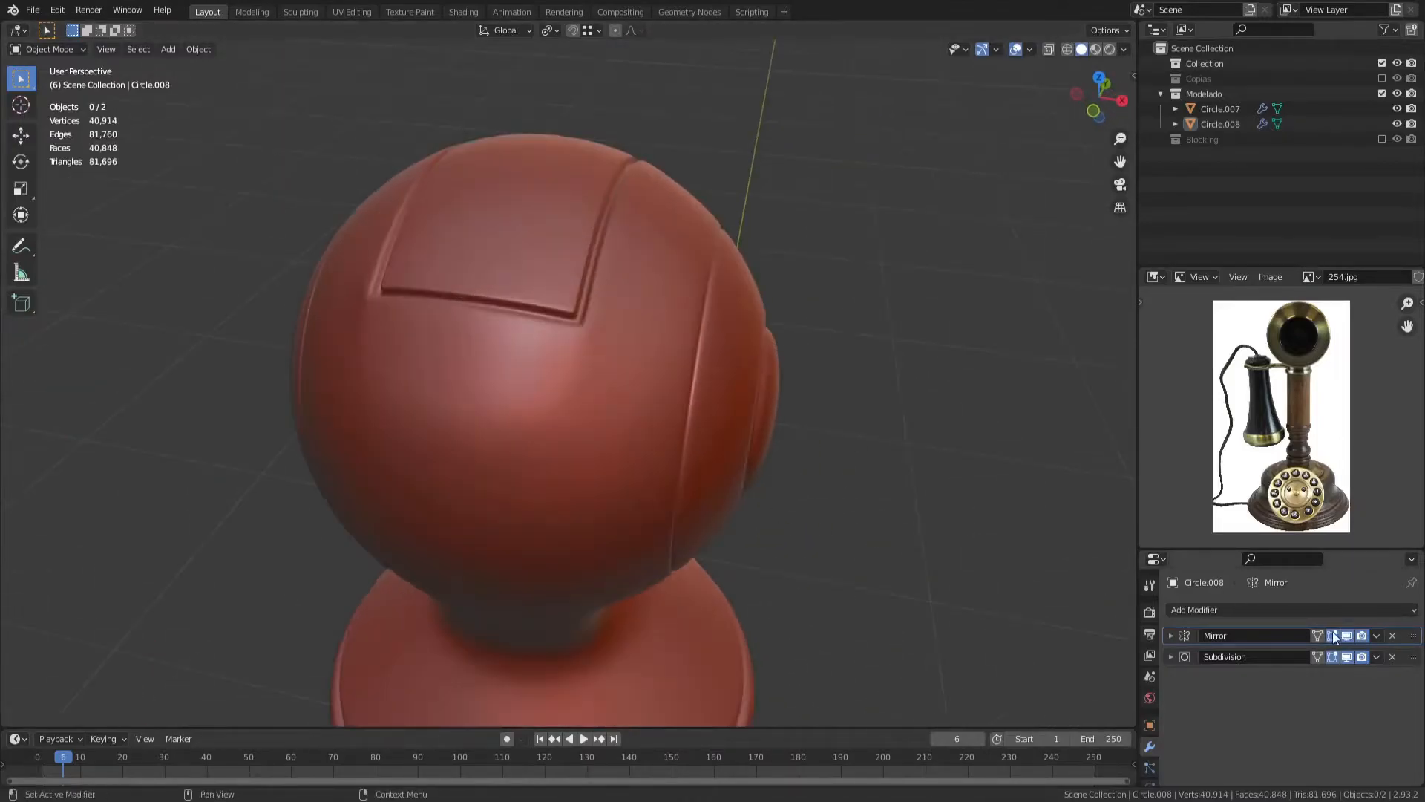
Step: Slide the edge loop below the head panel's lower groove with modifier display toggled off, and check the smoothed result
left_click_drag(1346, 635, 1347, 657)
key("Tab")
scroll(666, 452, "up", 3)
key("2")
left_click(516, 433, "alt")
key("g")
key("g")
left_click(514, 355)
key("Tab")
key("Tab")
key("g")
key("g")
left_click_drag(1347, 636, 1347, 657)
key("Tab")
scroll(670, 416, "down", 5)
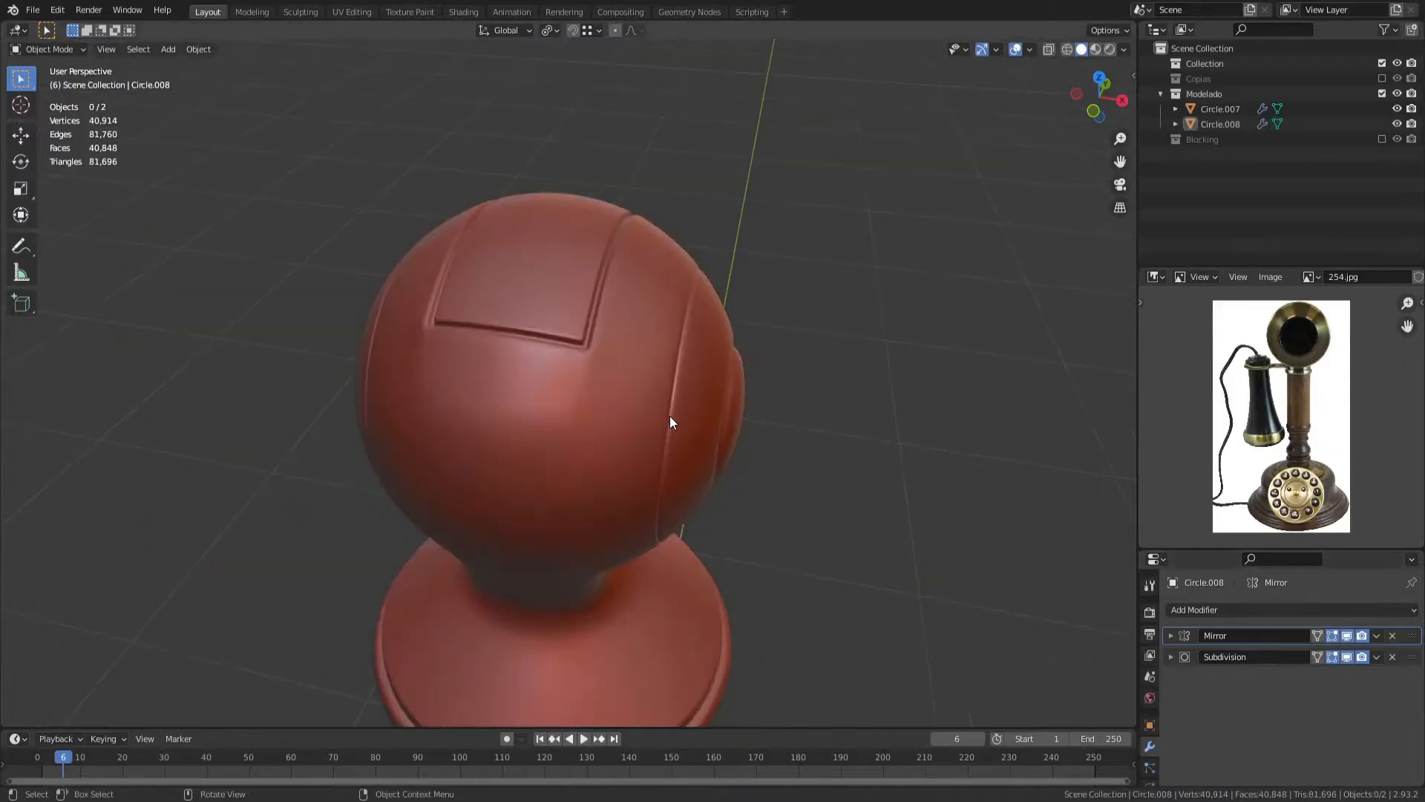
Step: Slide the vertex just outside the panel's lower groove corner along its edge by a factor of about 0.088
middle_click_drag(669, 416, 386, 363)
key("Tab")
scroll(436, 349, "up", 6)
key("1")
left_click(575, 491)
key("g")
key("g")
left_click(579, 480)
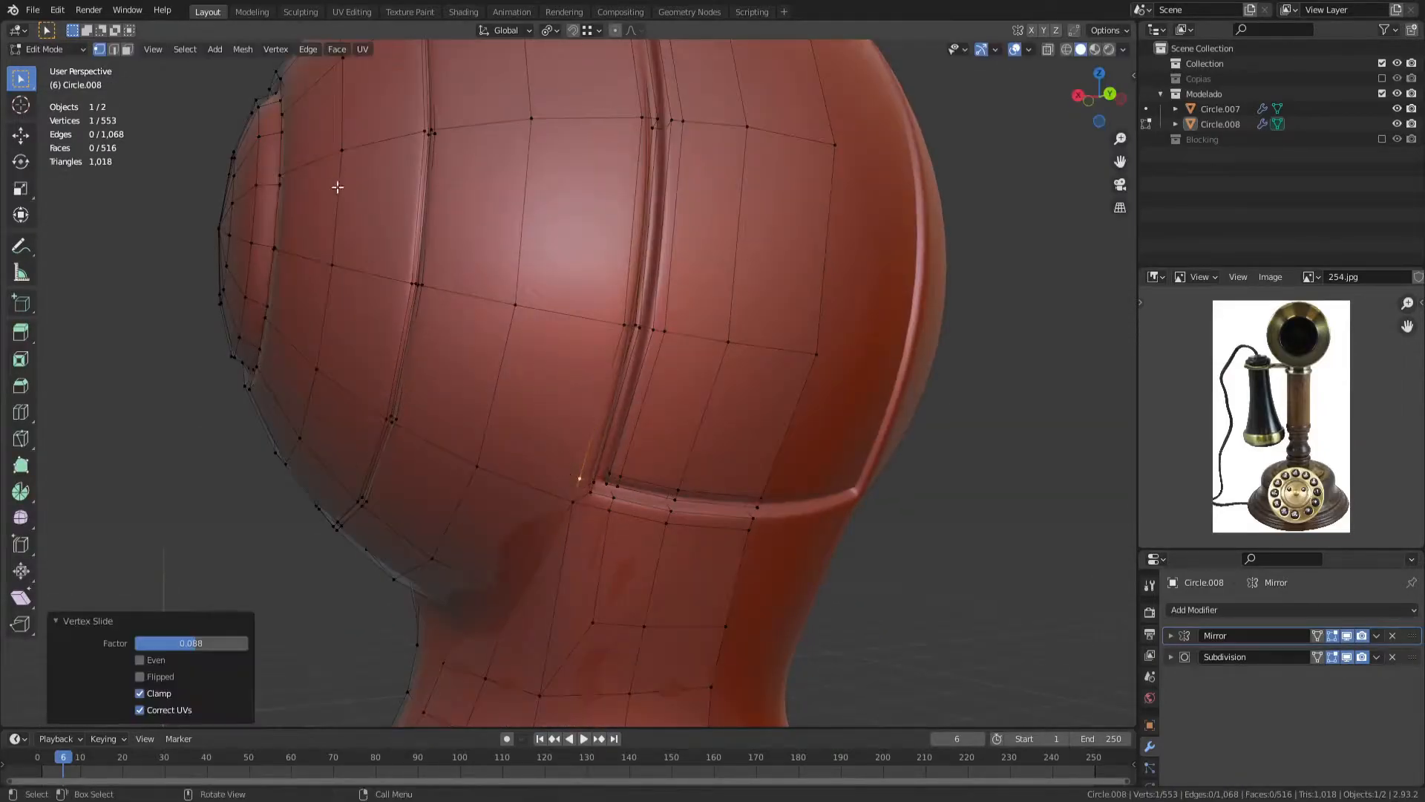
Step: Slide the matching vertex at the panel's other lower corner by a factor of about 0.112
middle_click_drag(304, 245, 569, 293)
left_click(499, 208)
key("g")
key("g")
left_click(503, 201)
middle_click_drag(531, 196, 514, 231)
Step: Knife-cut a supporting edge line alongside the panel groove from one slid corner vertex round to the other, and check the smoothed head
left_click(488, 320)
middle_click_drag(505, 312, 663, 302)
middle_click_drag(363, 237, 256, 282)
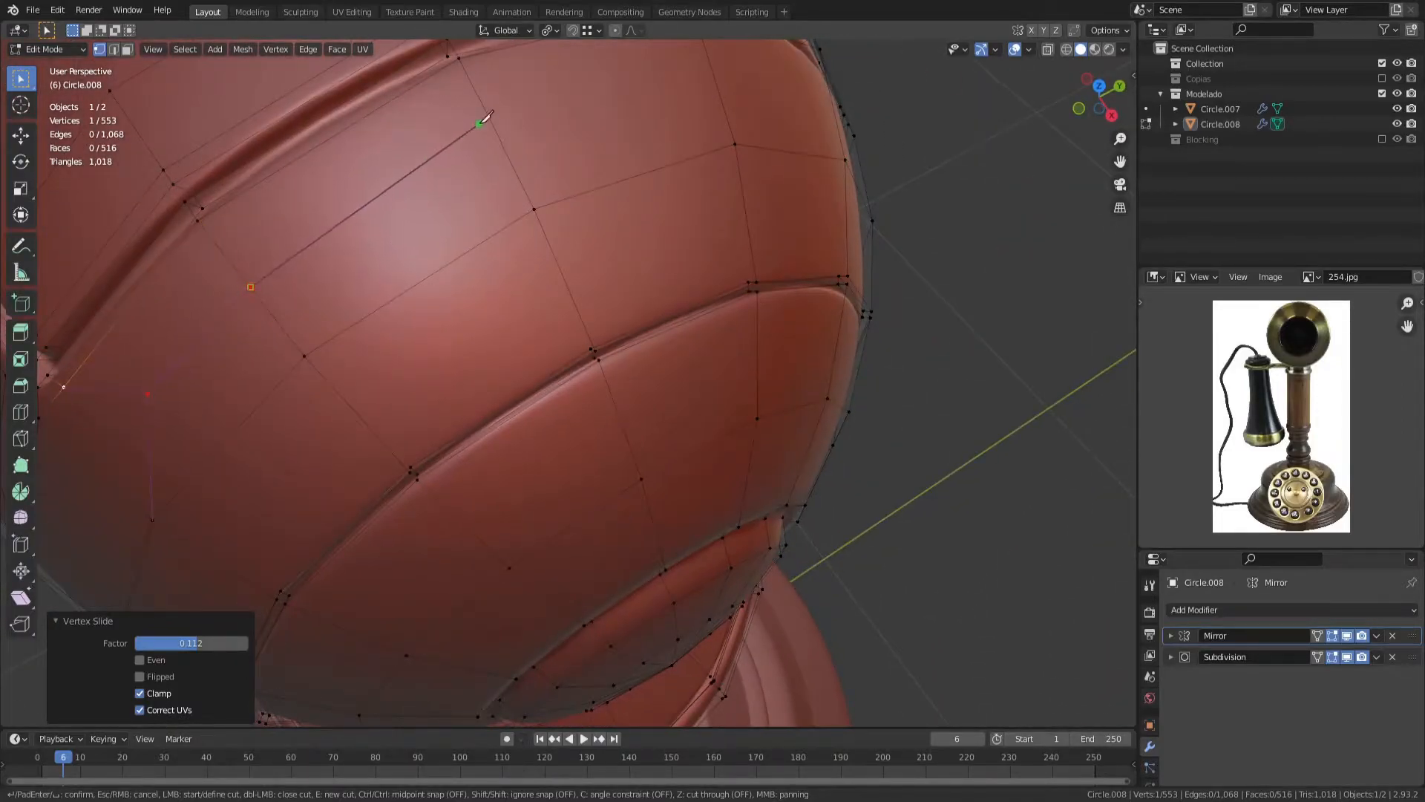
middle_click_drag(707, 47, 532, 232)
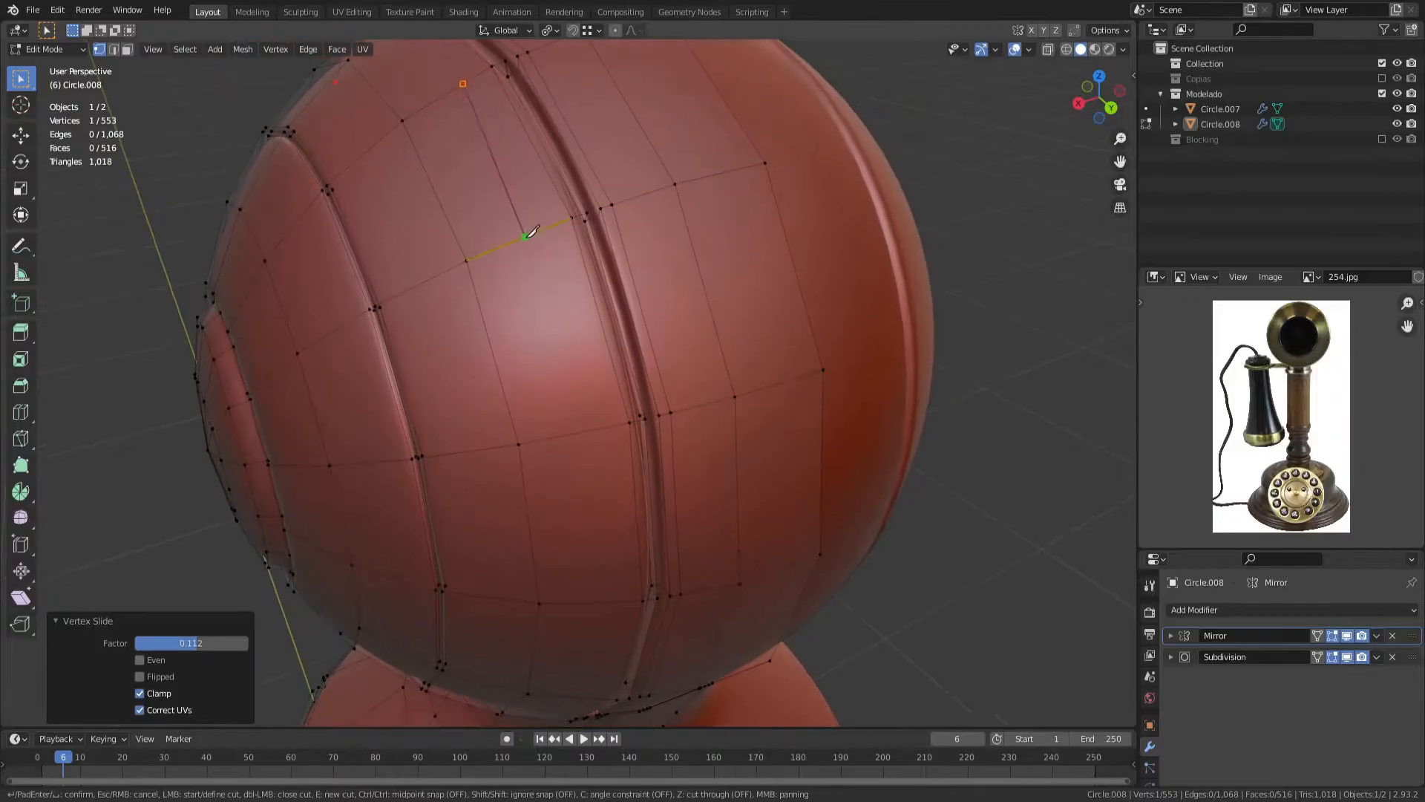
middle_click_drag(578, 429, 515, 156)
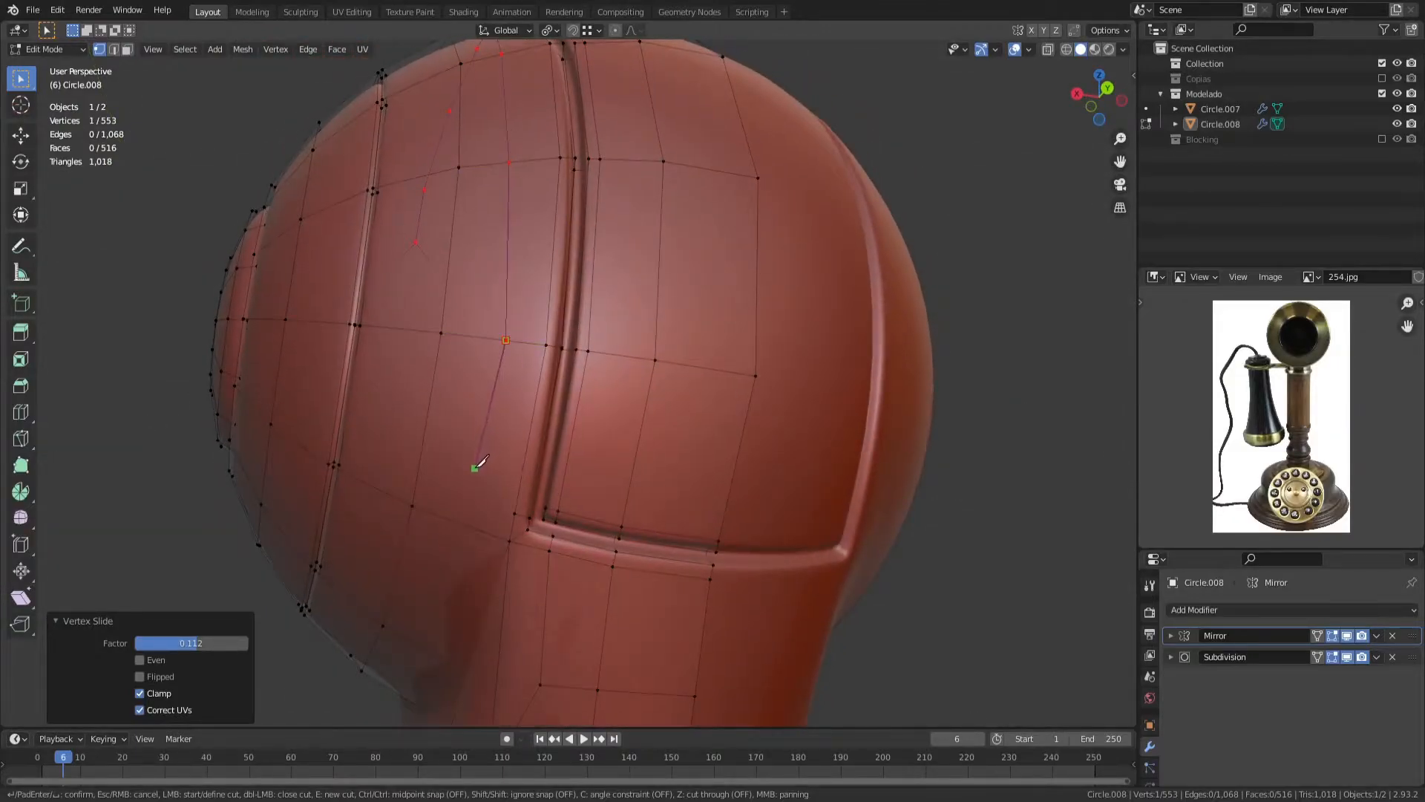
left_click(514, 515)
key("Return")
key("Tab")
key("alt+a")
scroll(515, 458, "down", 3)
middle_click_drag(515, 457, 654, 524)
scroll(520, 492, "down", 4)
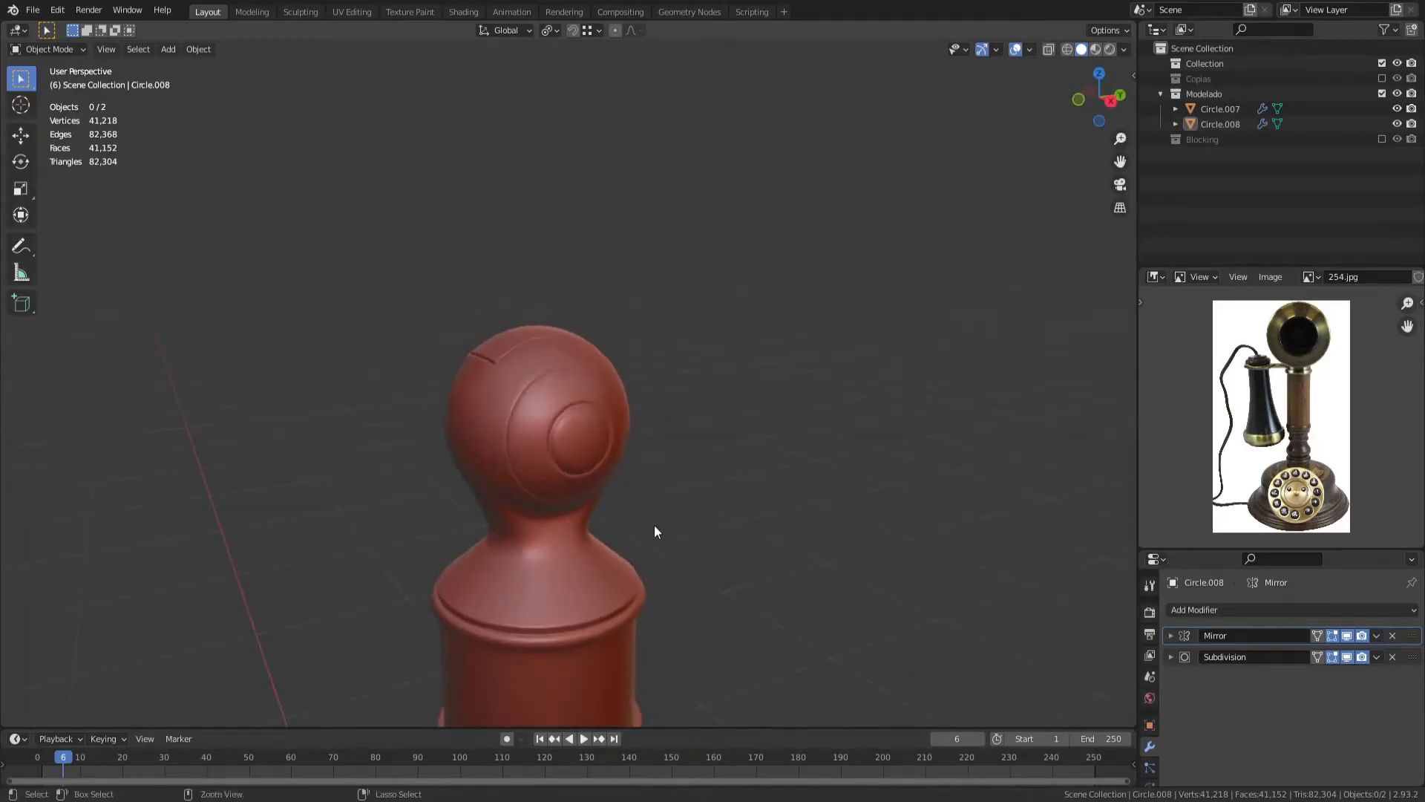
Step: Save the file, duplicate the head in place and move the duplicate to the Copias collection
scroll(653, 525, "up", 4)
left_click(661, 509)
key("ctrl+s")
key("shift+d")
right_click(674, 495)
key("m")
left_click(772, 451)
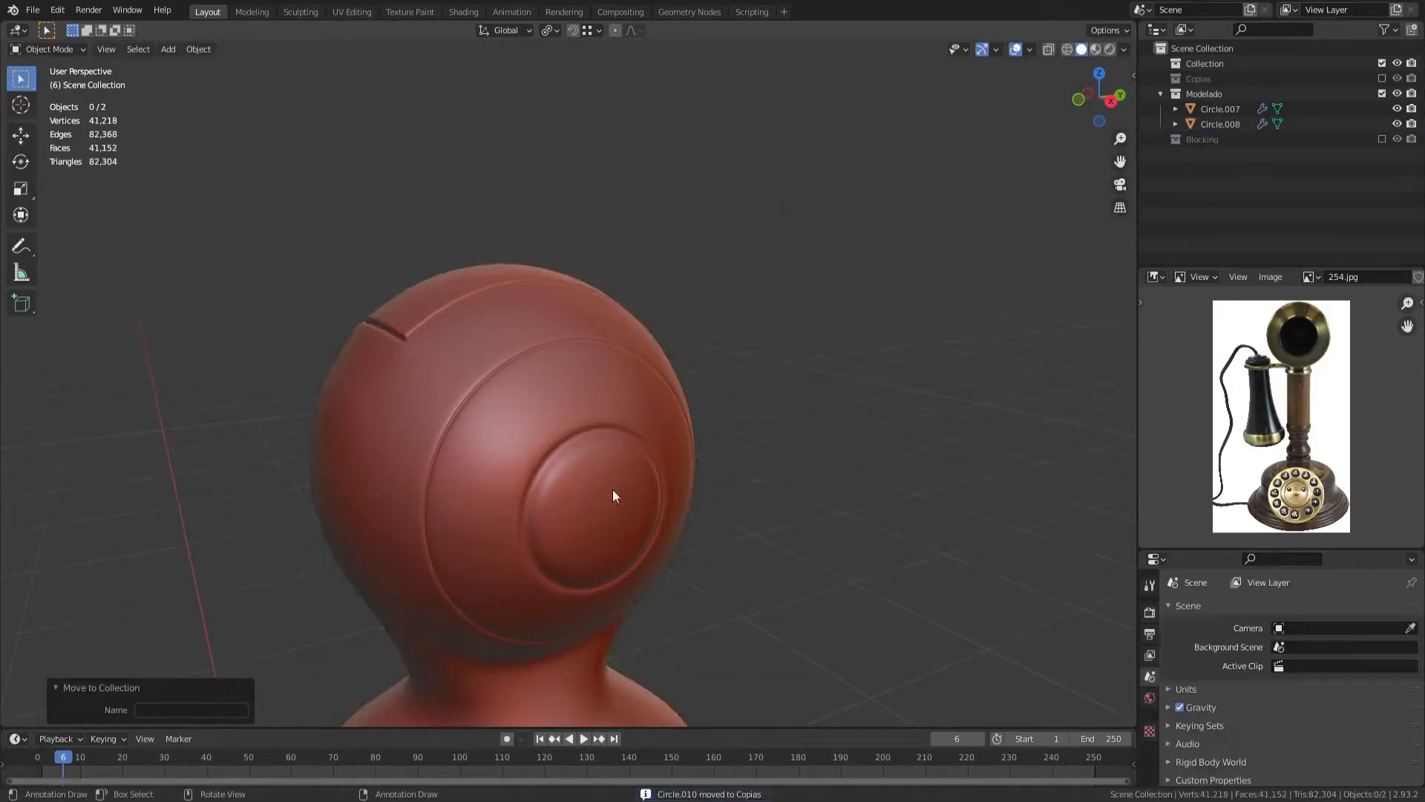
Step: Select the faces of the round cap on the head's side and delete them
left_click(653, 503)
key("Tab")
scroll(608, 438, "up", 6)
scroll(594, 416, "down", 3)
left_click(604, 469)
key("ctrl+KP_Add")
key("x")
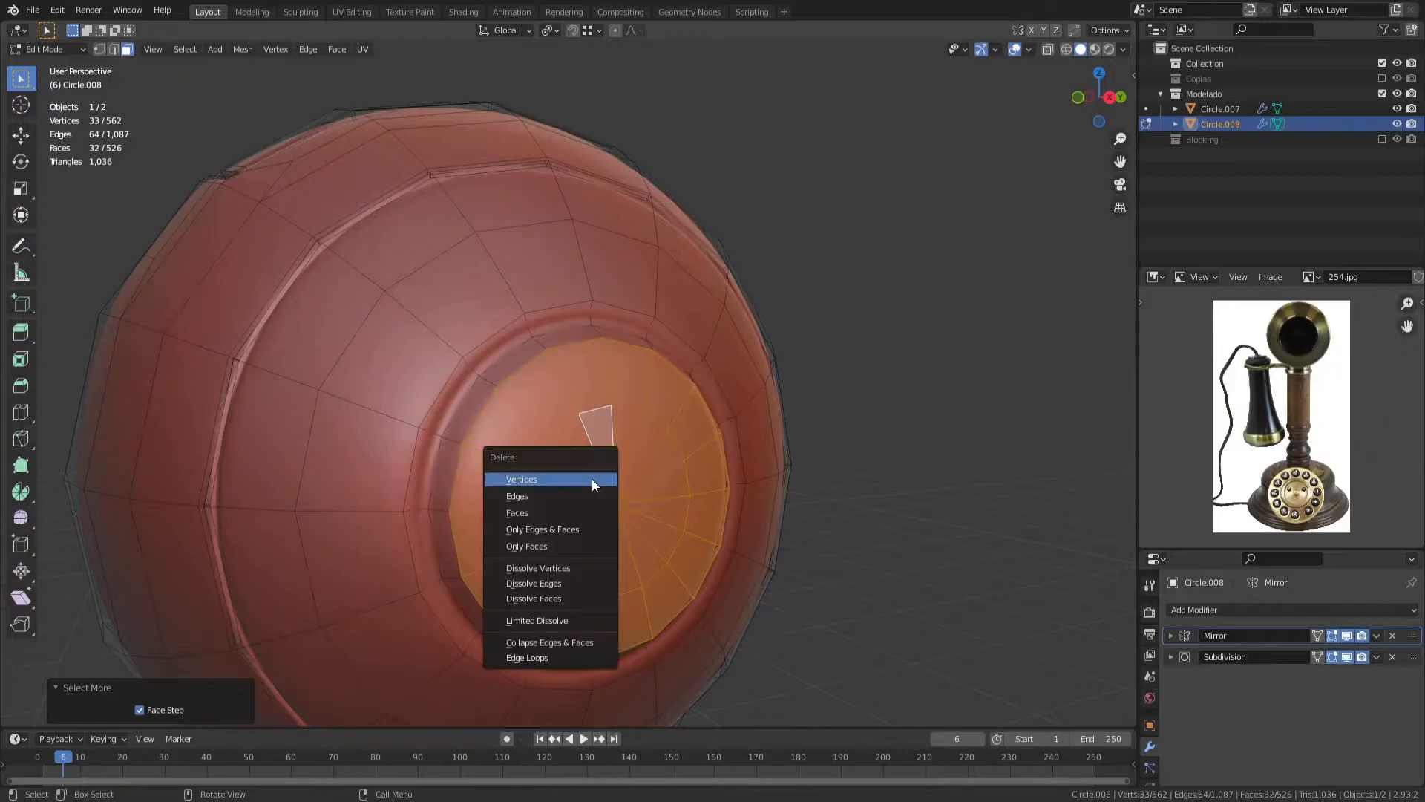
left_click(581, 513)
Step: Adjust the round opening's border edge loop and move it about 0.0022 m along X
key("2")
scroll(780, 408, "up", 3)
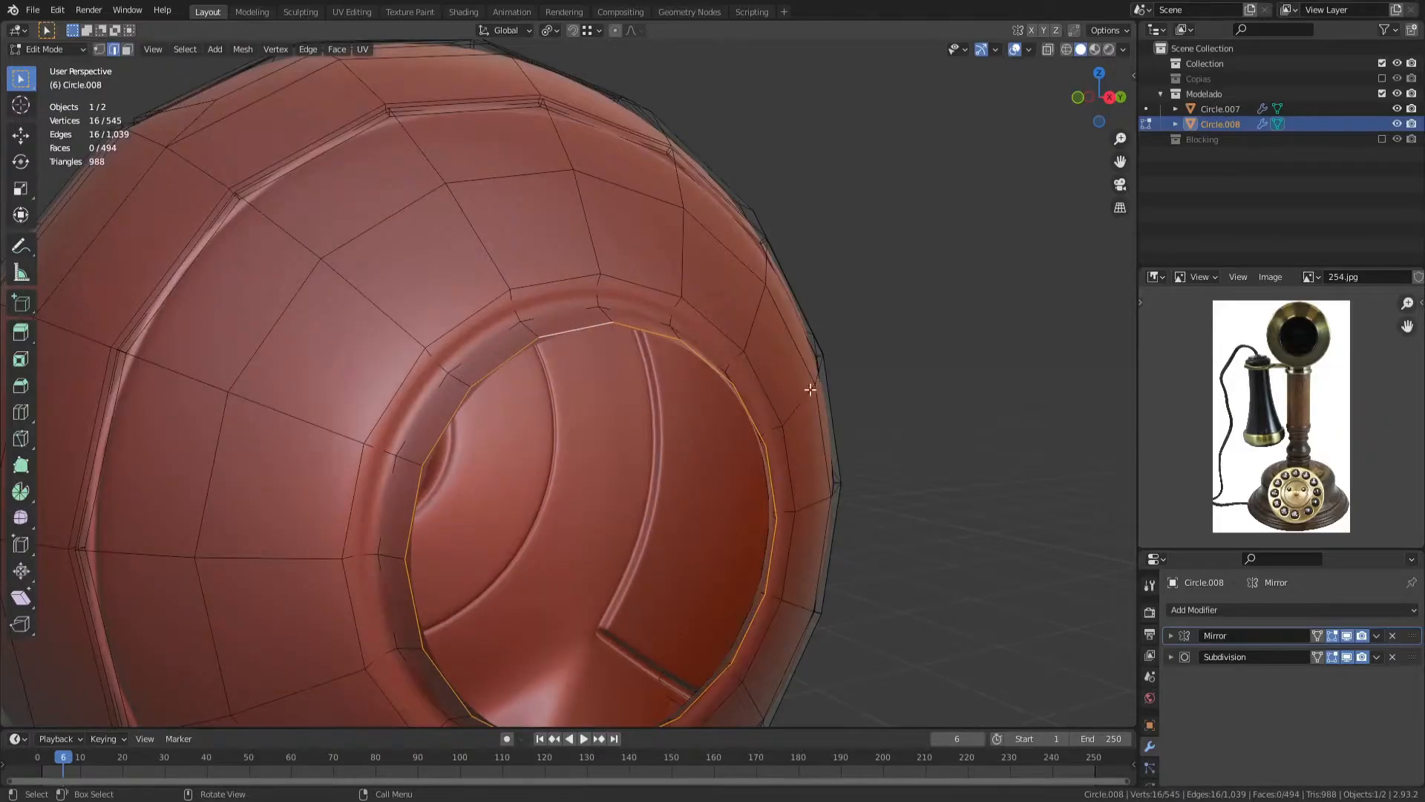
middle_click_drag(823, 381, 843, 408)
key("ctrl+r")
left_click(536, 323)
left_click(566, 369)
key("Tab")
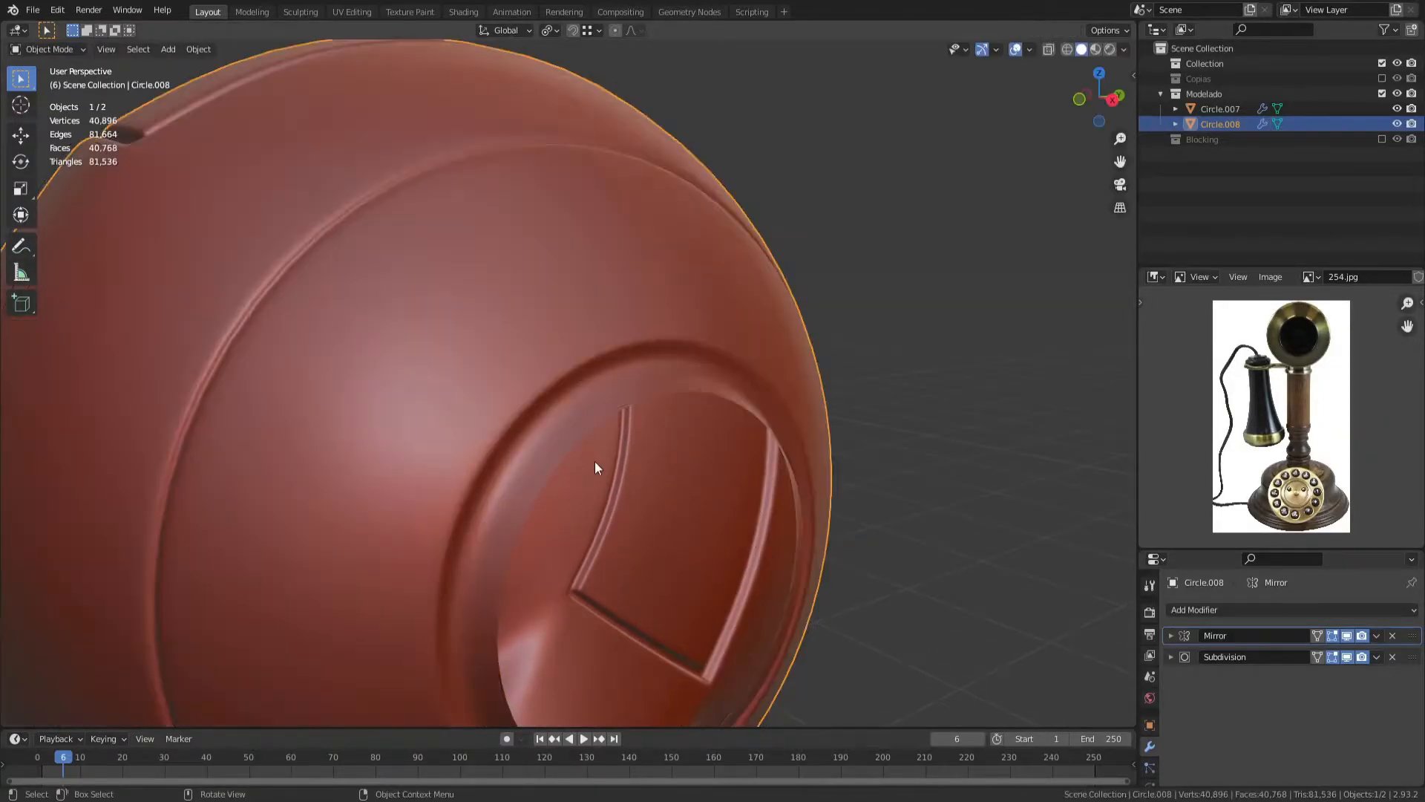
key("Tab")
key("g")
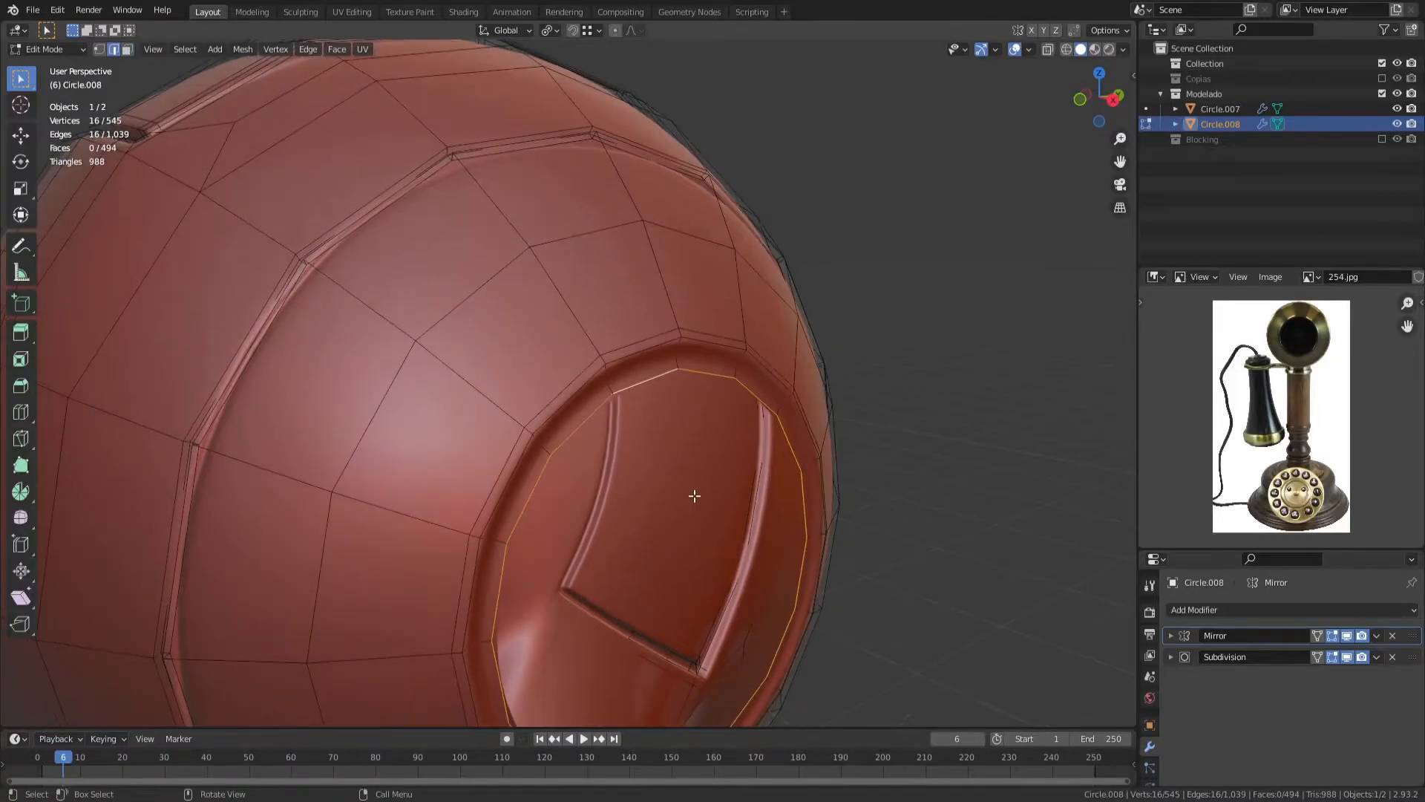
key("x")
left_click(714, 510)
Step: Extrude the opening's border scaled inward to about 0.973, and extrude it again about -0.027 m along X
key("e")
key("s")
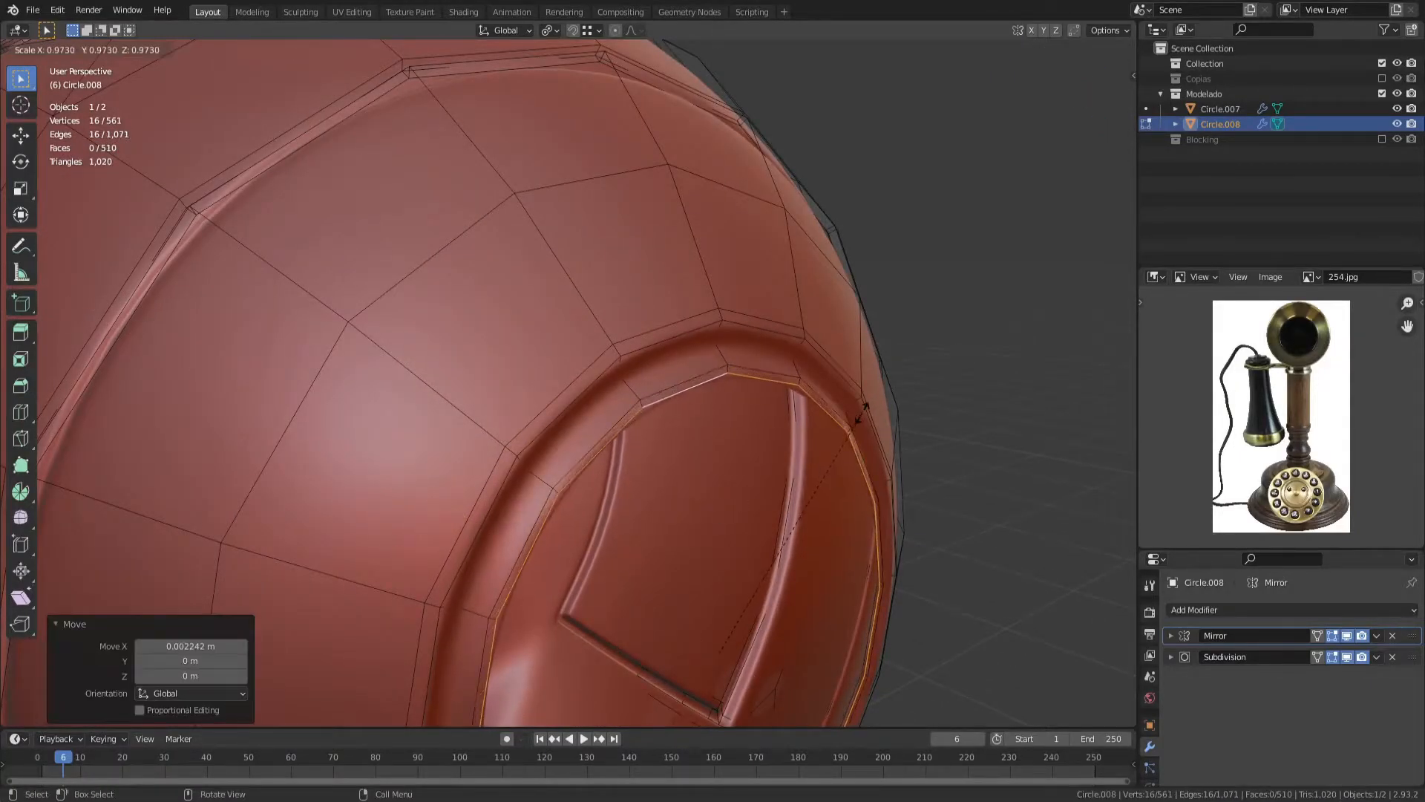
left_click(856, 415)
key("e")
key("x")
left_click(809, 477)
Step: Add supporting loop cuts around the opening's rim, check the smoothed result and save the file
middle_click_drag(809, 477, 713, 519)
scroll(712, 519, "up", 3)
key("ctrl+r")
left_click(574, 439)
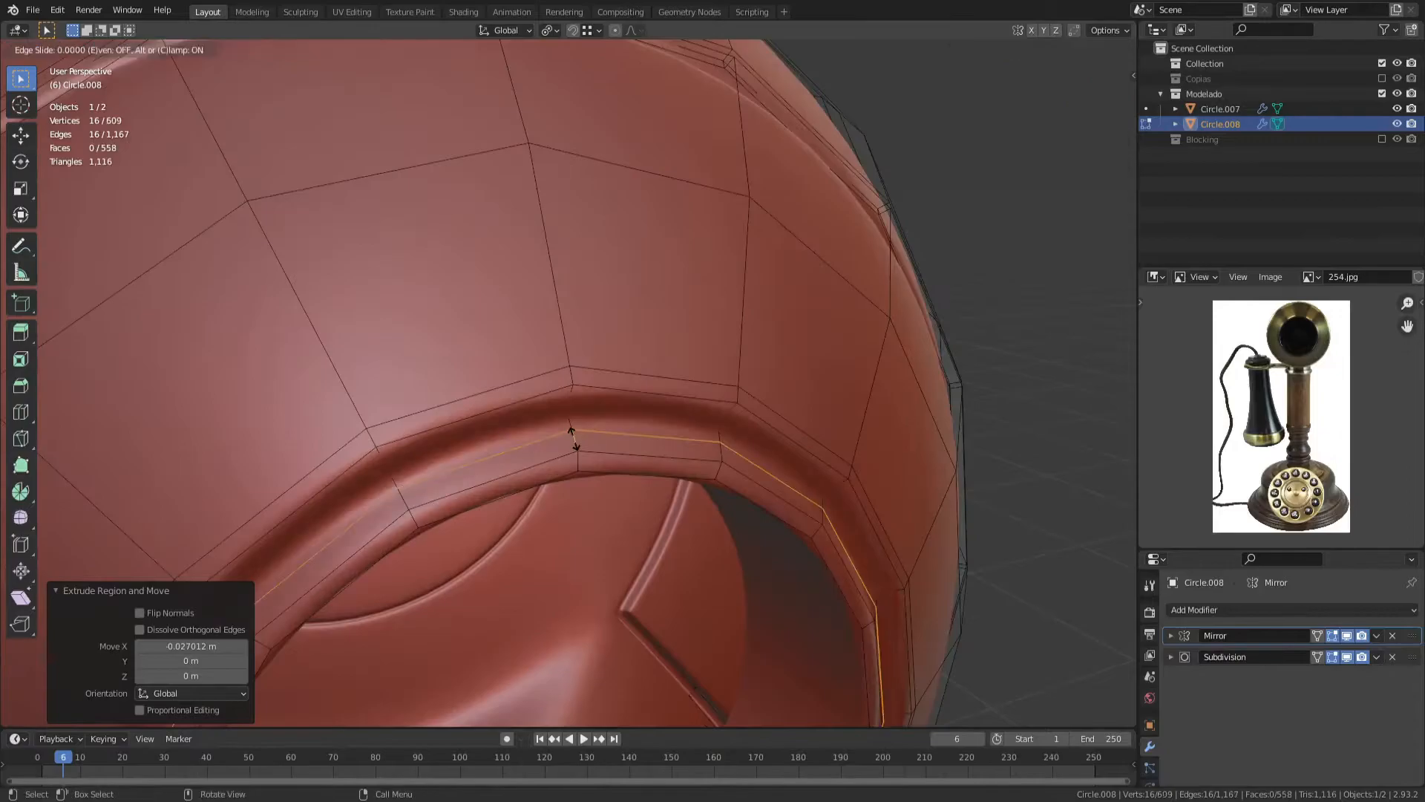
left_click(568, 427)
key("Tab")
scroll(585, 452, "down", 6)
key("ctrl+s")
scroll(576, 478, "up", 6)
scroll(581, 481, "down", 3)
middle_click_drag(576, 482, 226, 435)
Step: Place the 3D cursor beside the telephone in front view, and add and scale a plane facing the view there
key("KP_1")
scroll(557, 482, "down", 3)
right_click(594, 472, "shift")
key("shift+a")
left_click(634, 470)
left_click(177, 616)
left_click(173, 646)
scroll(871, 588, "down", 3)
key("s")
left_click(658, 457)
scroll(657, 458, "up", 6)
middle_click_drag(658, 458, 628, 391, "shift")
Step: Subdivide the plane with loop cuts into seven columns and six rows, and select a centred cross of faces
key("Tab")
key("ctrl+r")
scroll(573, 337, "up", 5)
left_click(572, 337)
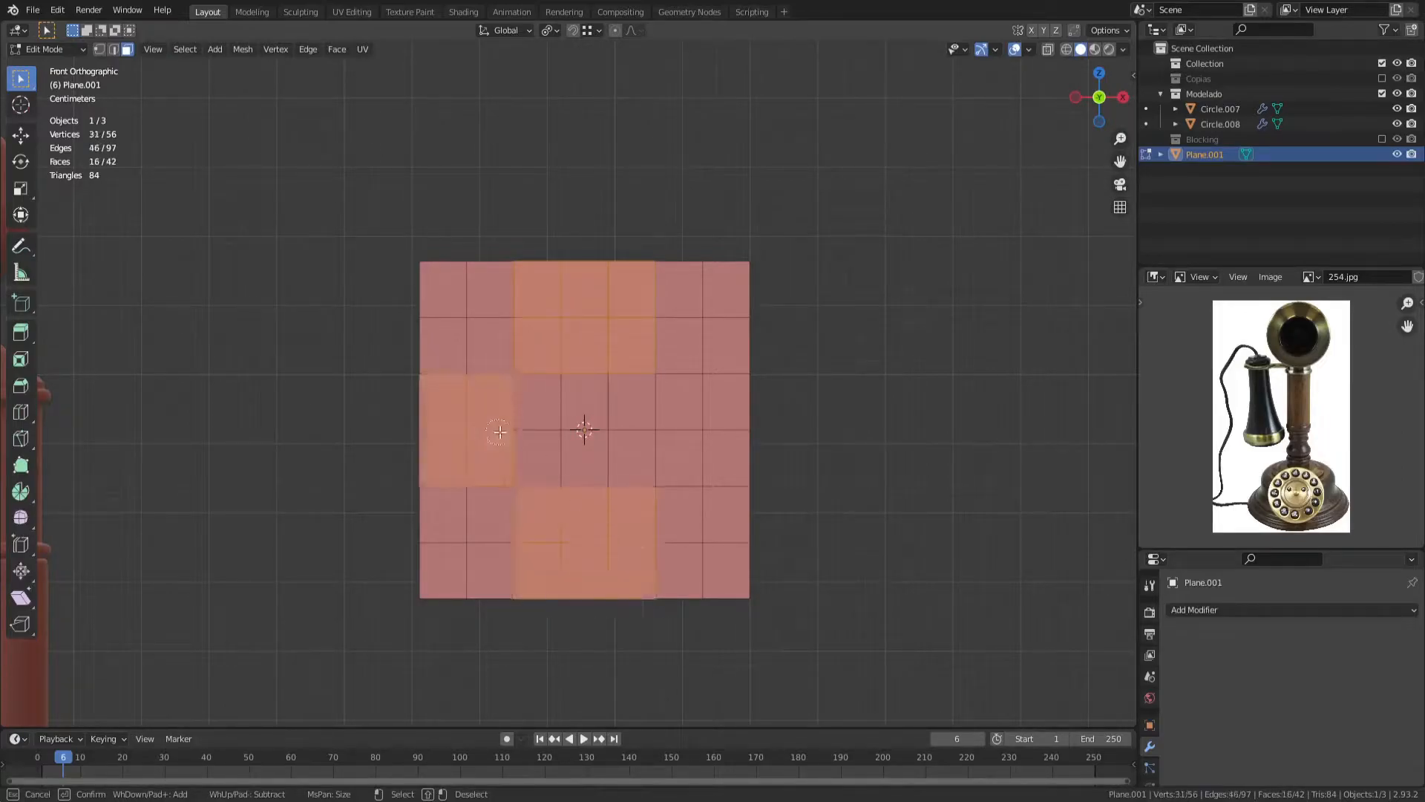
key("Escape")
Step: Inset the cross-shaped face selection by a thin margin
scroll(955, 382, "up", 2)
key("i")
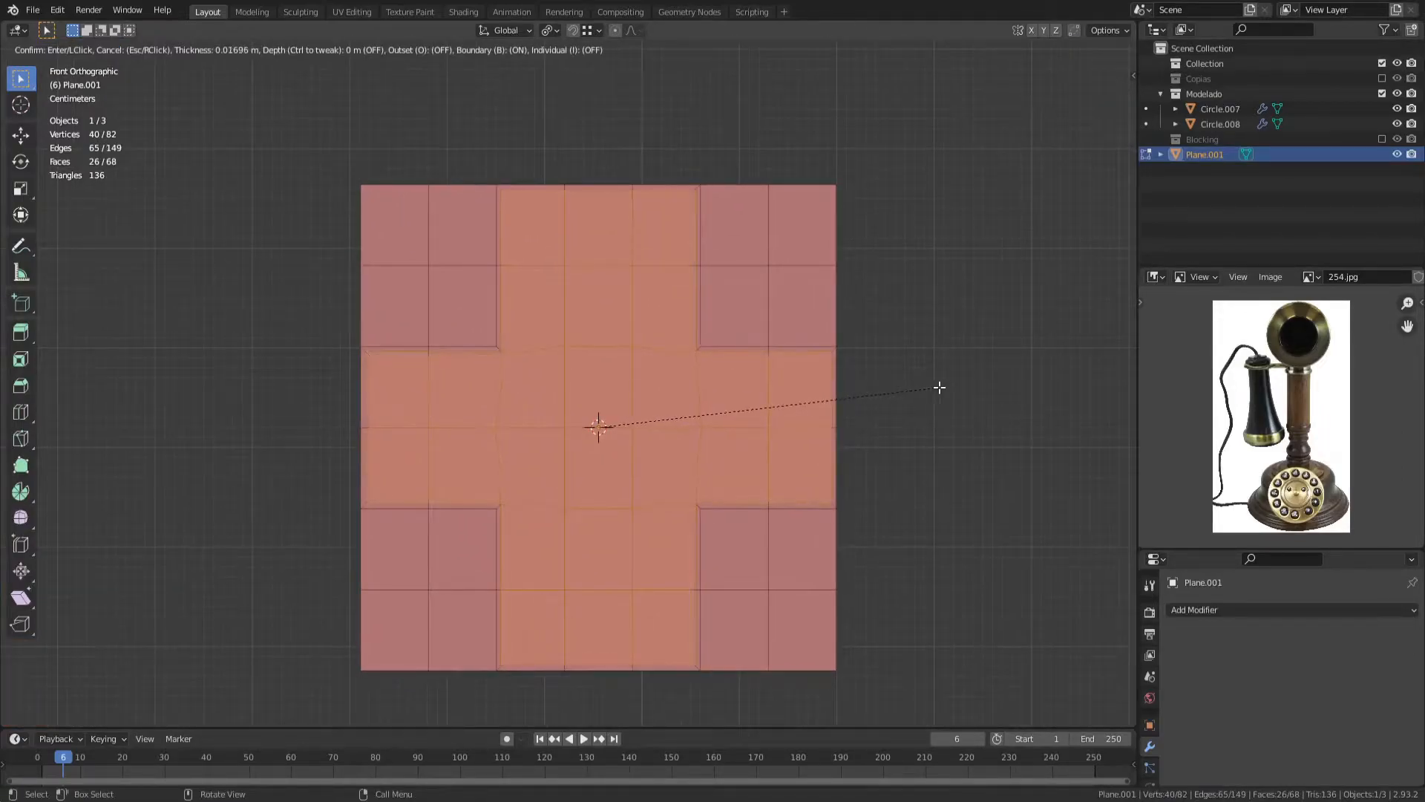
key("Escape")
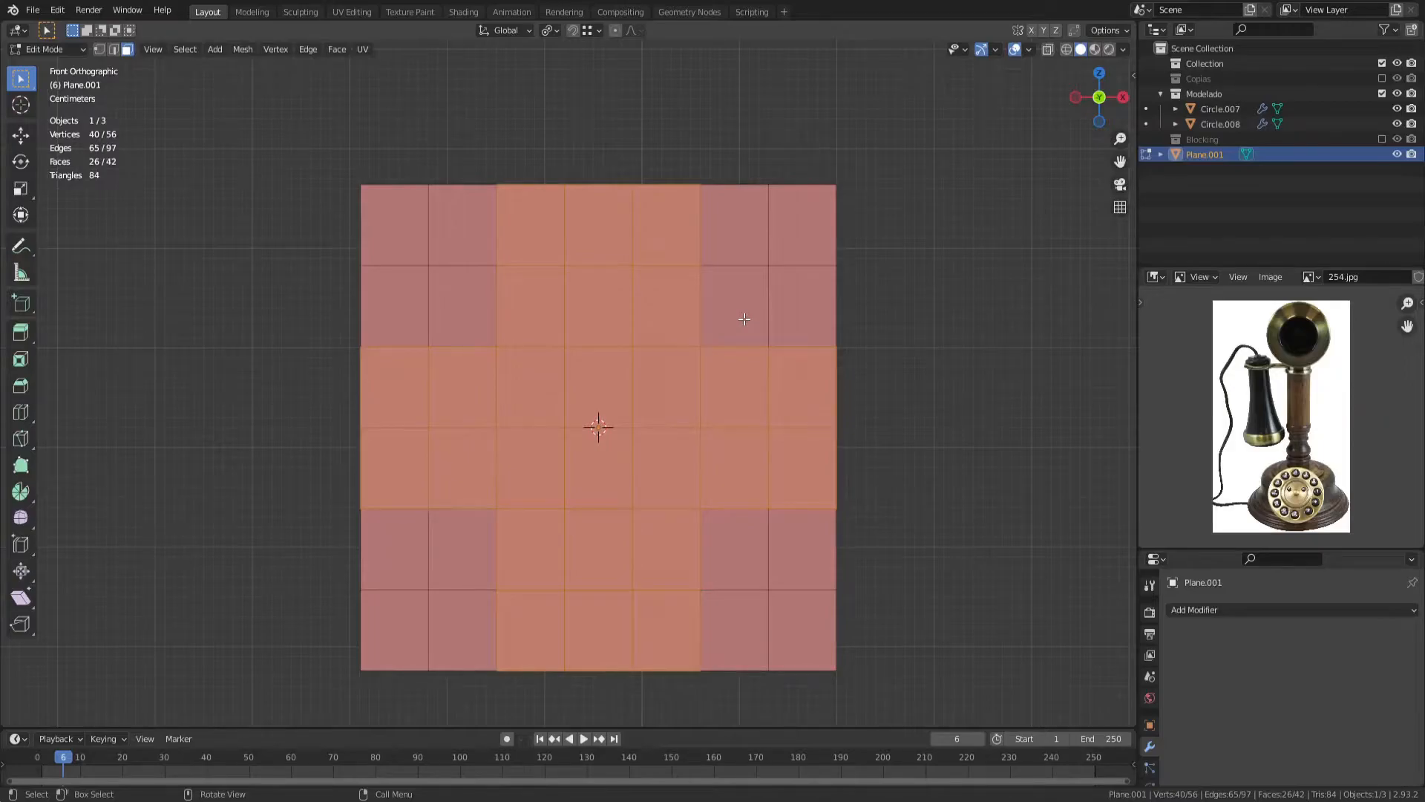
middle_click_drag(746, 317, 738, 332, "shift")
key("i")
left_click(865, 312)
Step: Extrude the inset cross twice to form a recessed panel groove in the plane
middle_click_drag(642, 318, 630, 358)
key("e")
left_click(579, 321)
key("e")
left_click(601, 315)
key("Tab")
key("Tab")
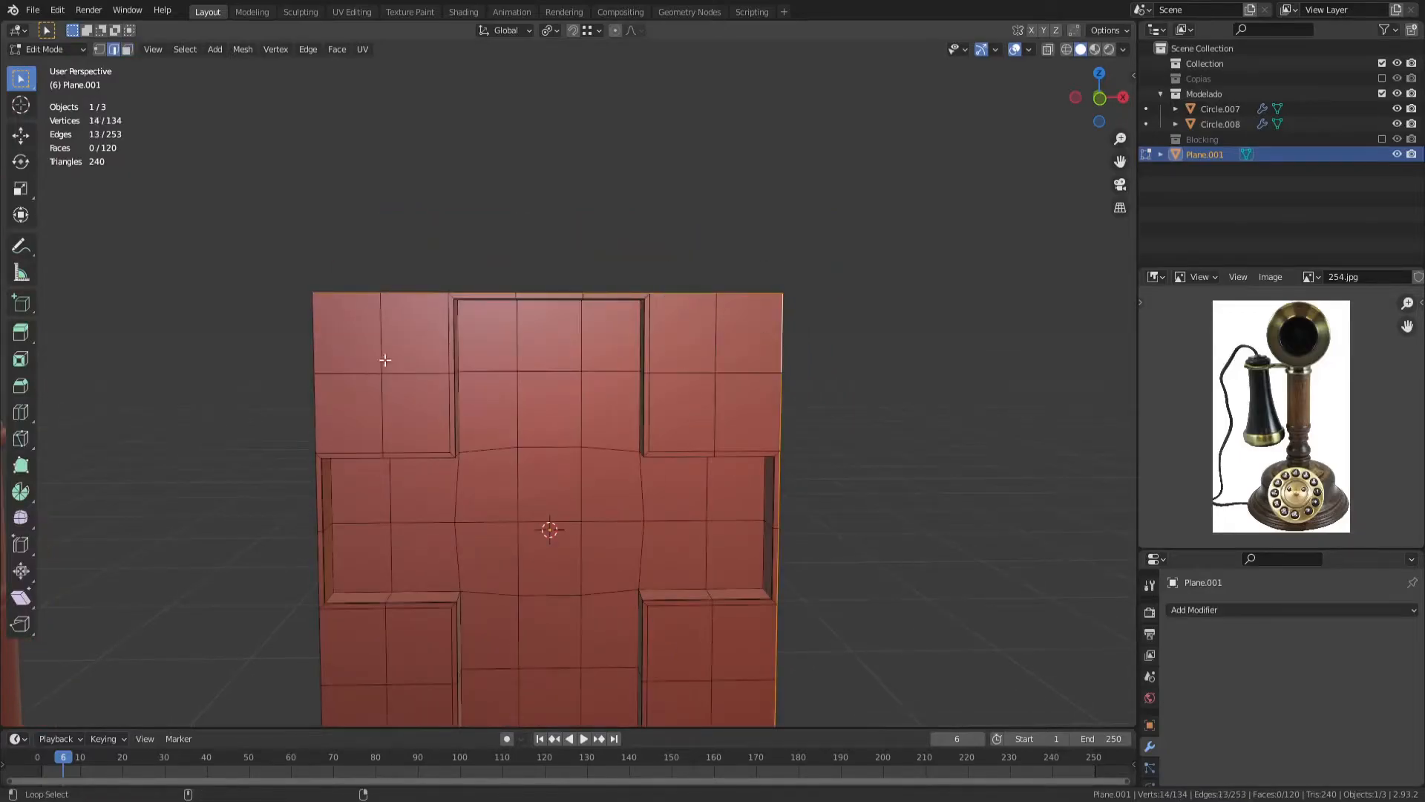
Step: Extrude the plane's outer border outward at a scale of about 1.192 and shape it with LoopTools Circle
left_click(314, 365, "alt+shift")
middle_click_drag(371, 534, 403, 356, "shift")
left_click(438, 581, "alt+shift")
key("e")
key("s")
left_click(1021, 401)
right_click(995, 345)
mouse_move(991, 299)
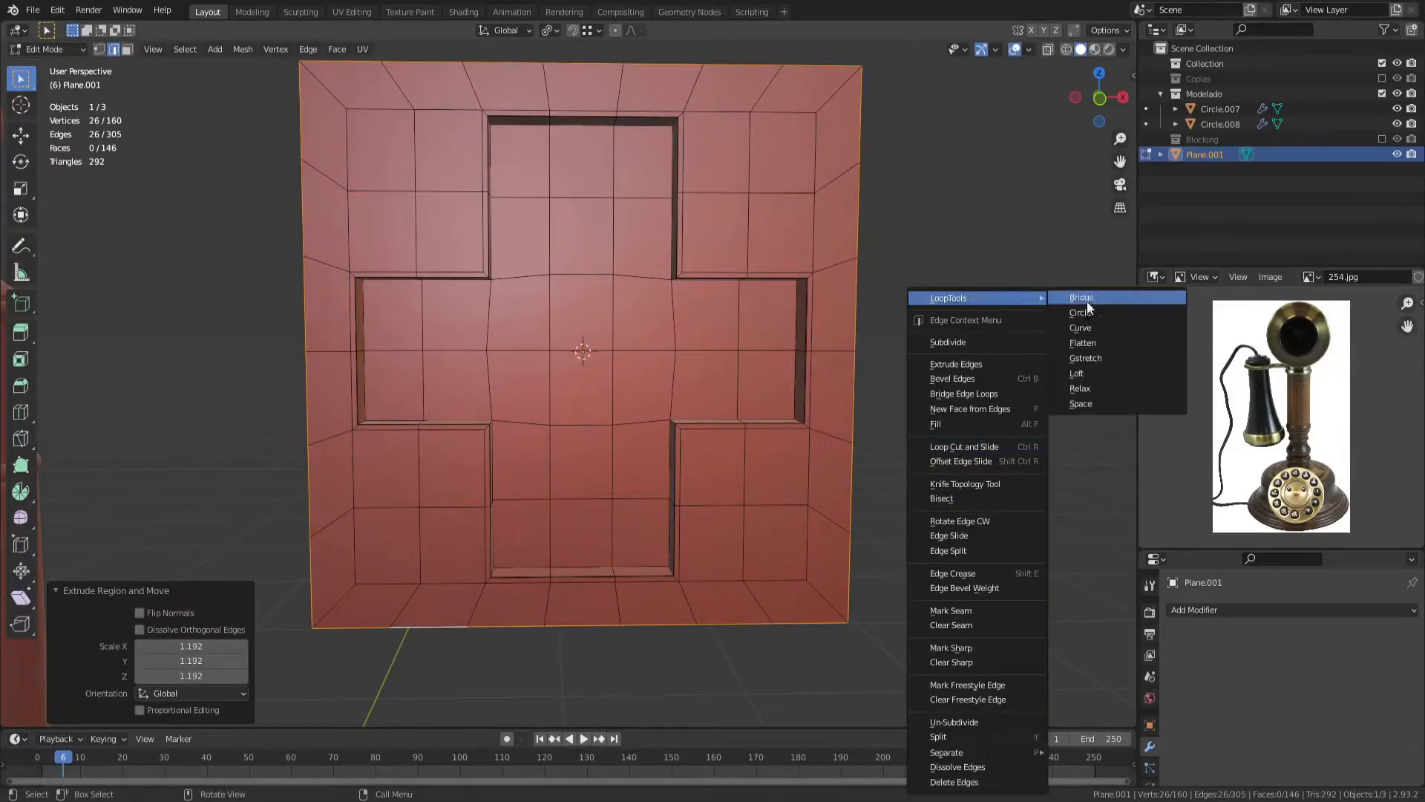
left_click(1085, 313)
Step: Try scaling the circular border in front view, and undo the circle and its extrusion
key("KP_1")
key("s")
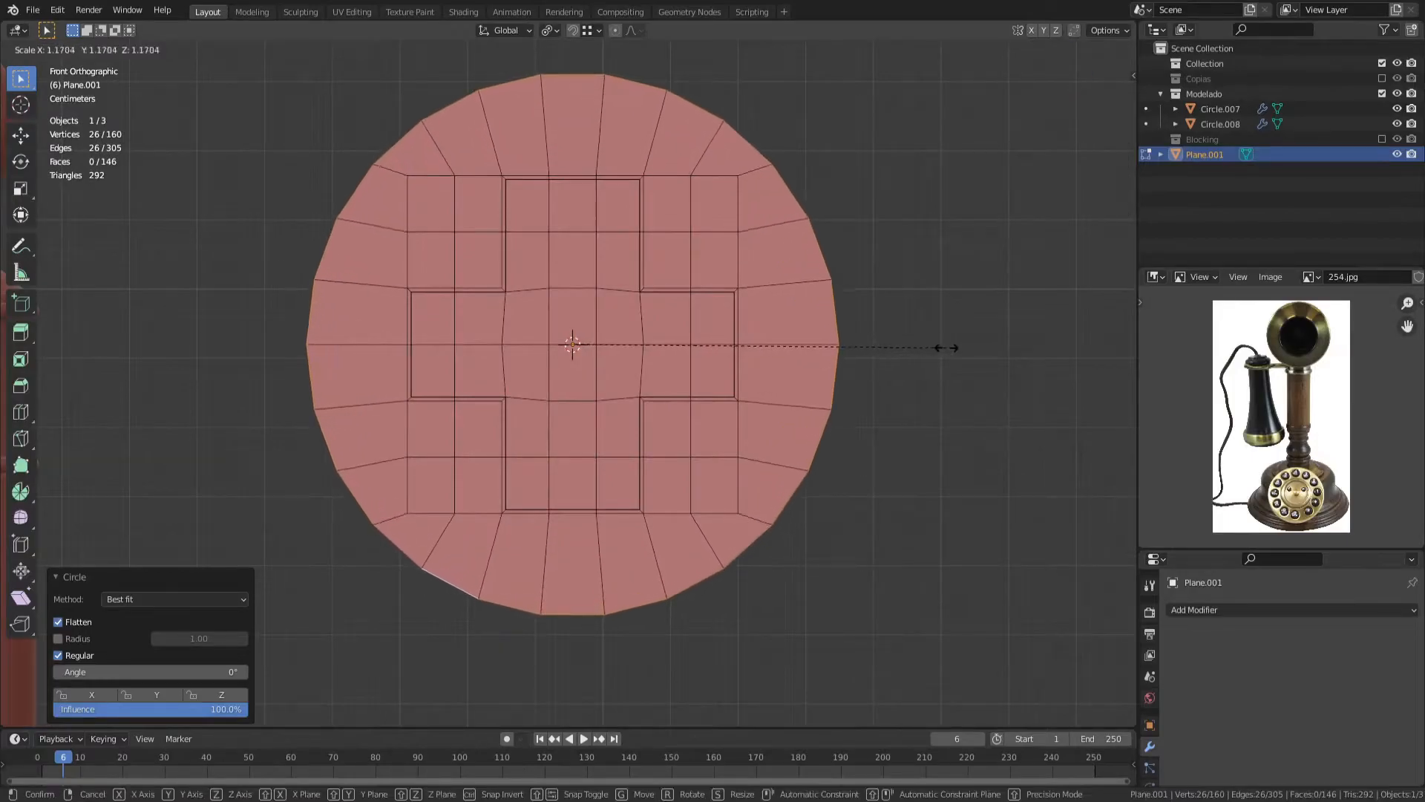
right_click(951, 345)
key("ctrl+z")
key("ctrl+z")
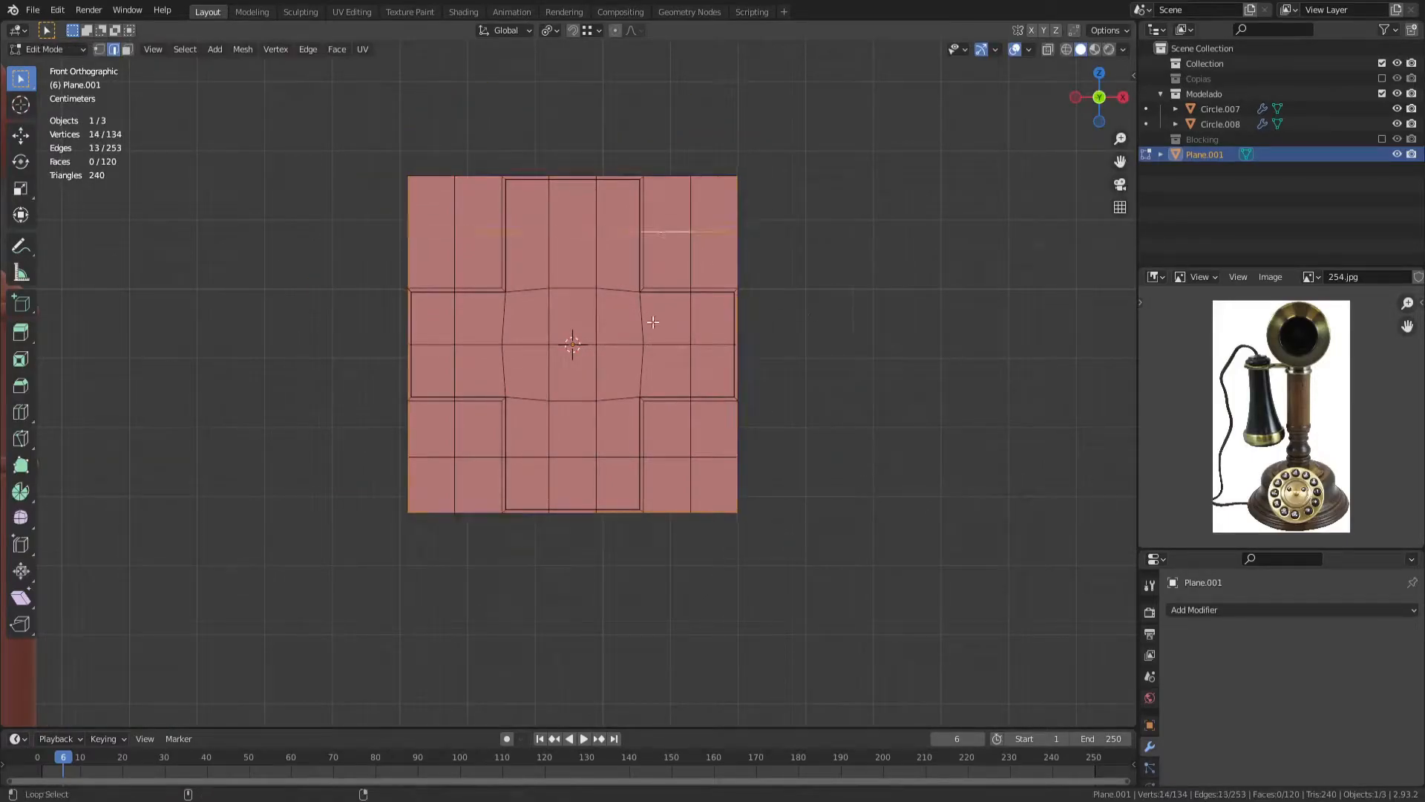
Step: Dissolve the plane's extra horizontal and vertical inner edge loops, and add one vertical loop cut through the centre
key("ctrl+x")
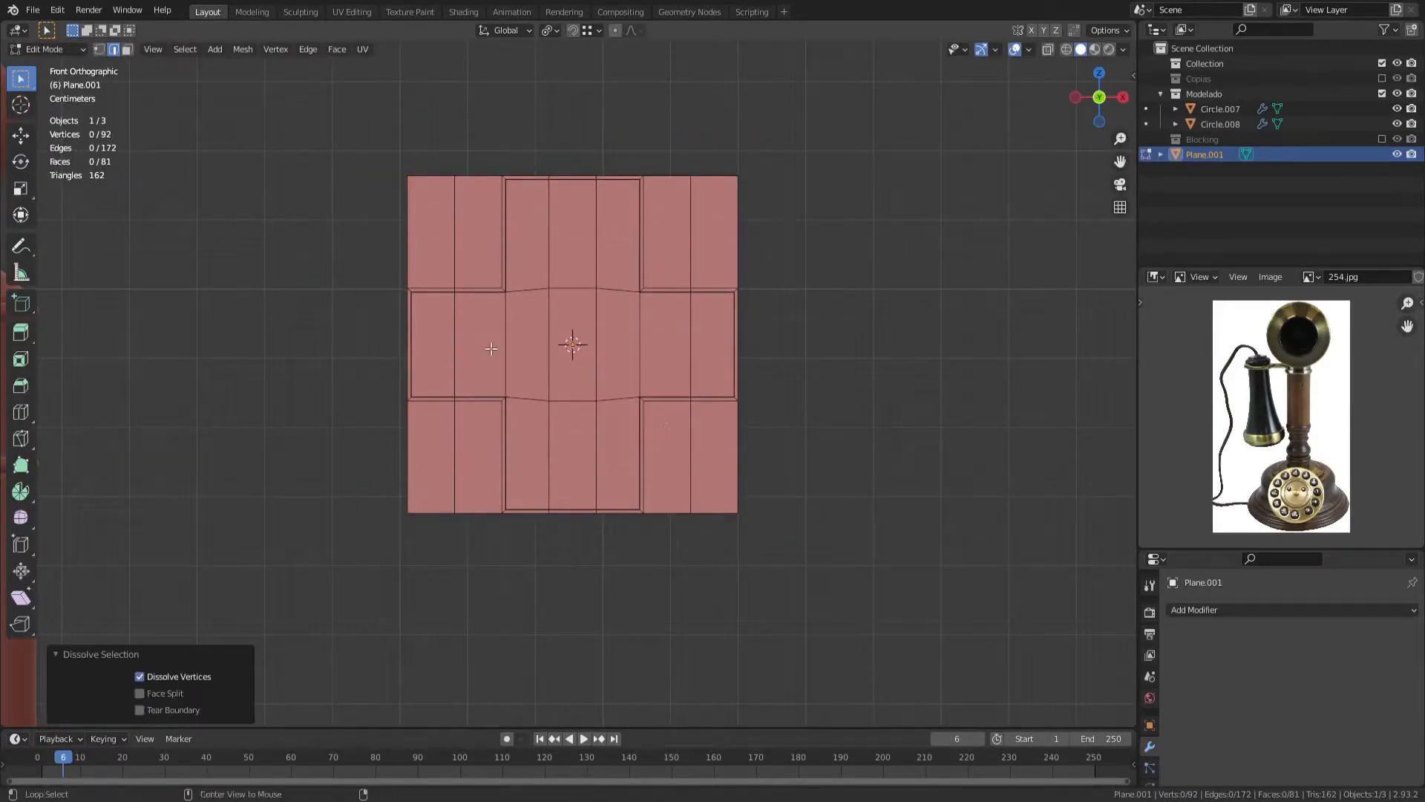
left_click(458, 343, "alt")
key("ctrl+r")
double_click(572, 290)
left_click(549, 326, "alt")
left_click(596, 330, "alt+shift")
left_click(452, 337, "alt+shift")
left_click(689, 326, "alt+shift")
key("ctrl+x")
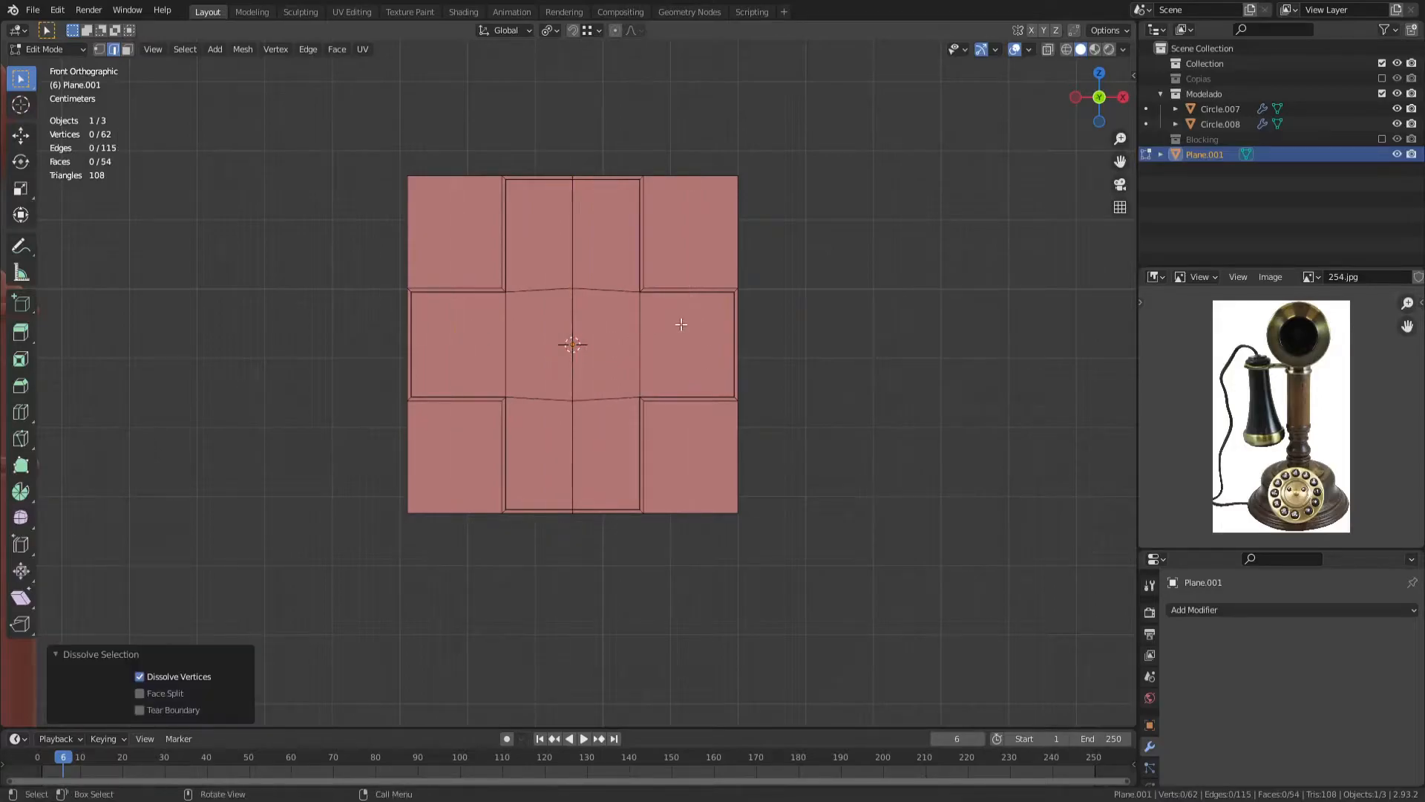
Step: Extrude the simplified plane's outer border outward and shape it into a regular circle with LoopTools
left_click(740, 210, "alt")
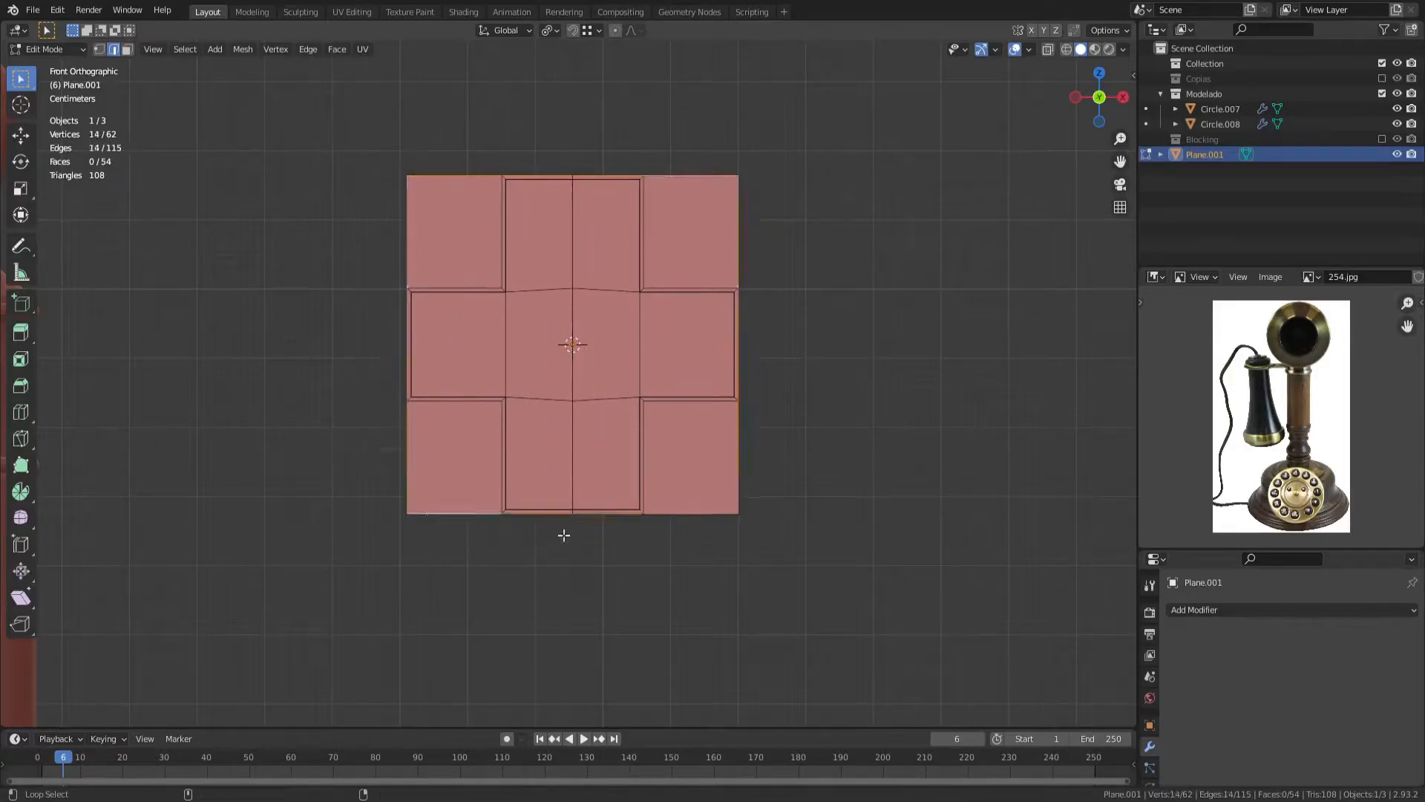
key("e")
key("s")
left_click(931, 518)
right_click(929, 512)
mouse_move(928, 297)
left_click(990, 314)
Step: Try enlarging the new circular border, and undo the LoopTools circle and the border extrusion
key("s")
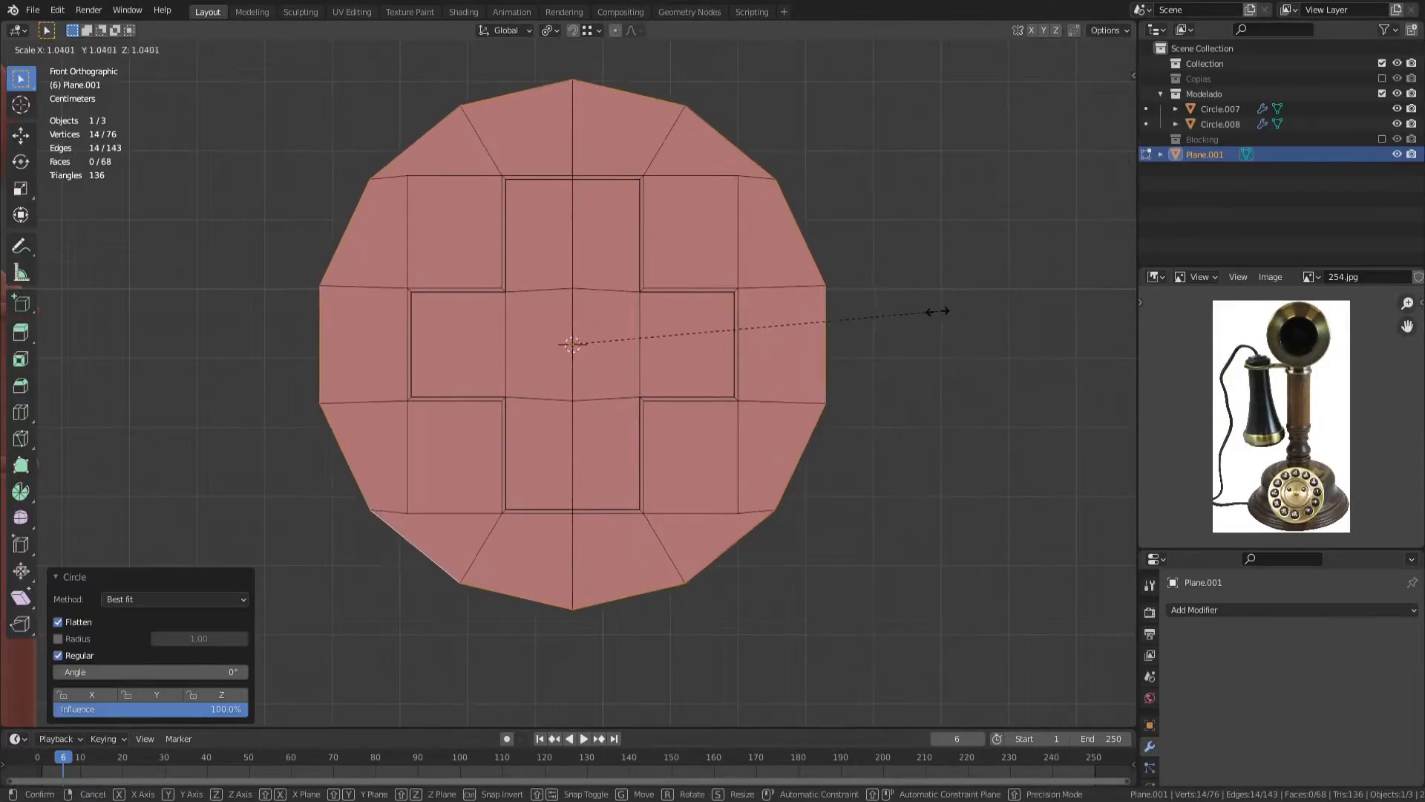
right_click(962, 307)
key("ctrl+z")
key("ctrl+z")
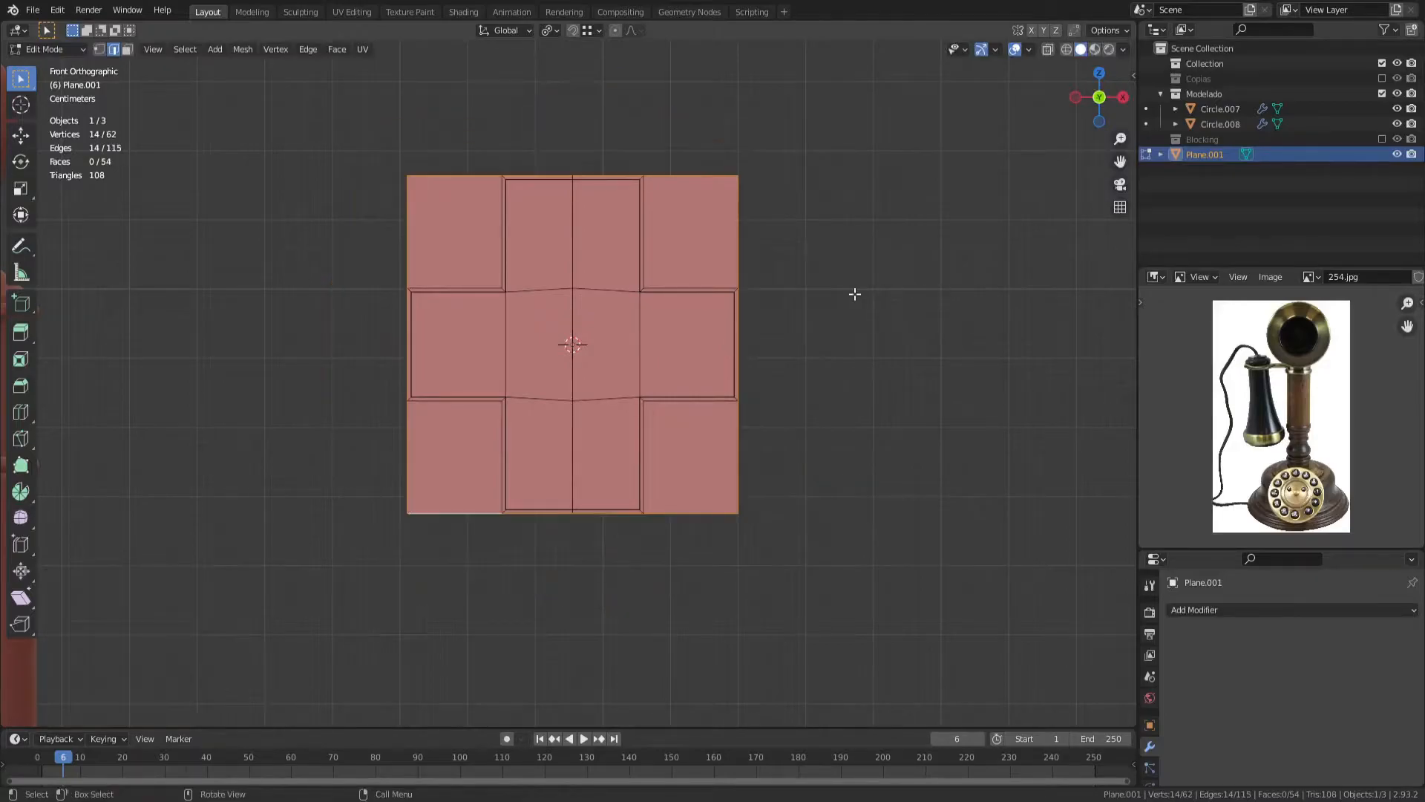
middle_click(525, 212, "alt")
key("e")
right_click(885, 451)
key("s")
key("z")
key("z")
key("z")
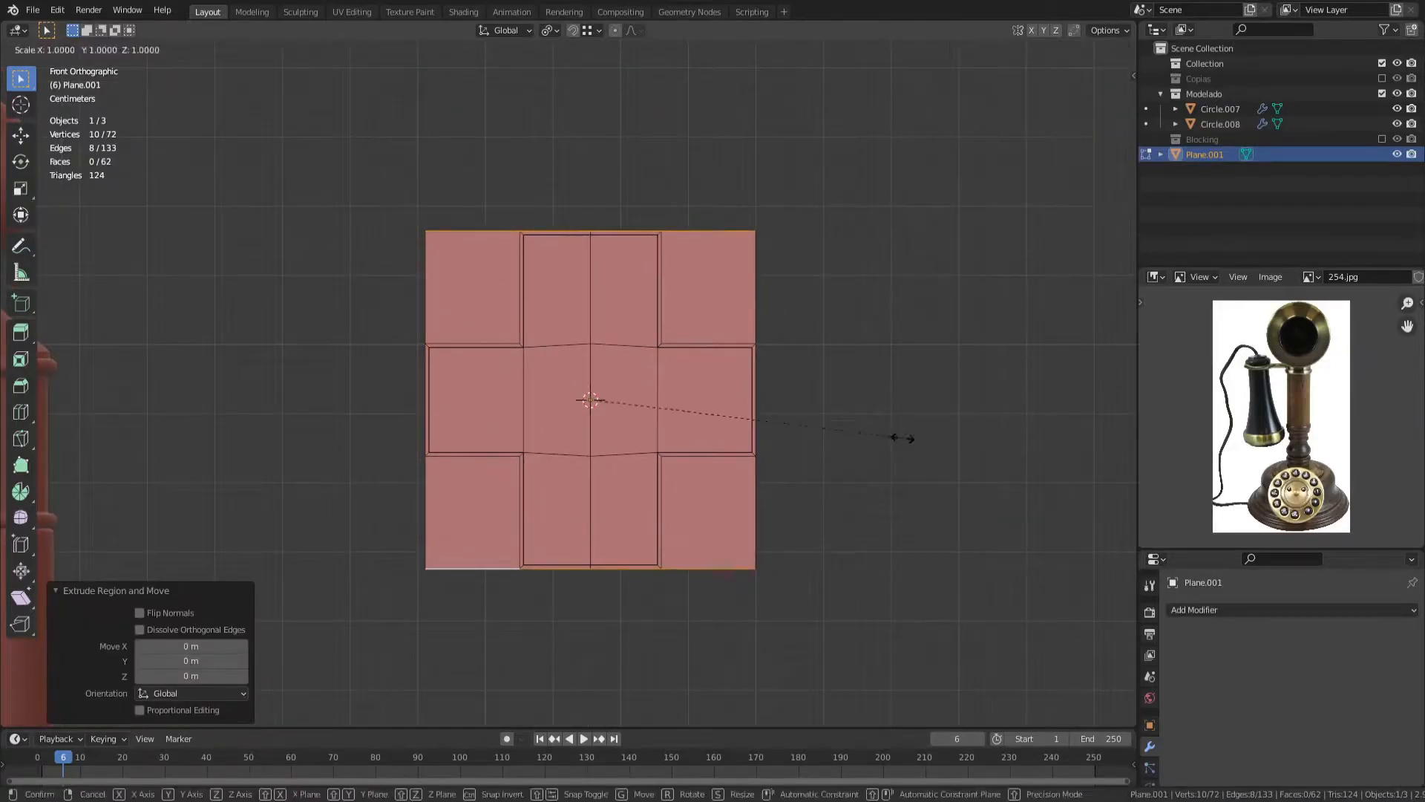
right_click(904, 435)
key("ctrl+z")
key("g")
right_click(907, 400)
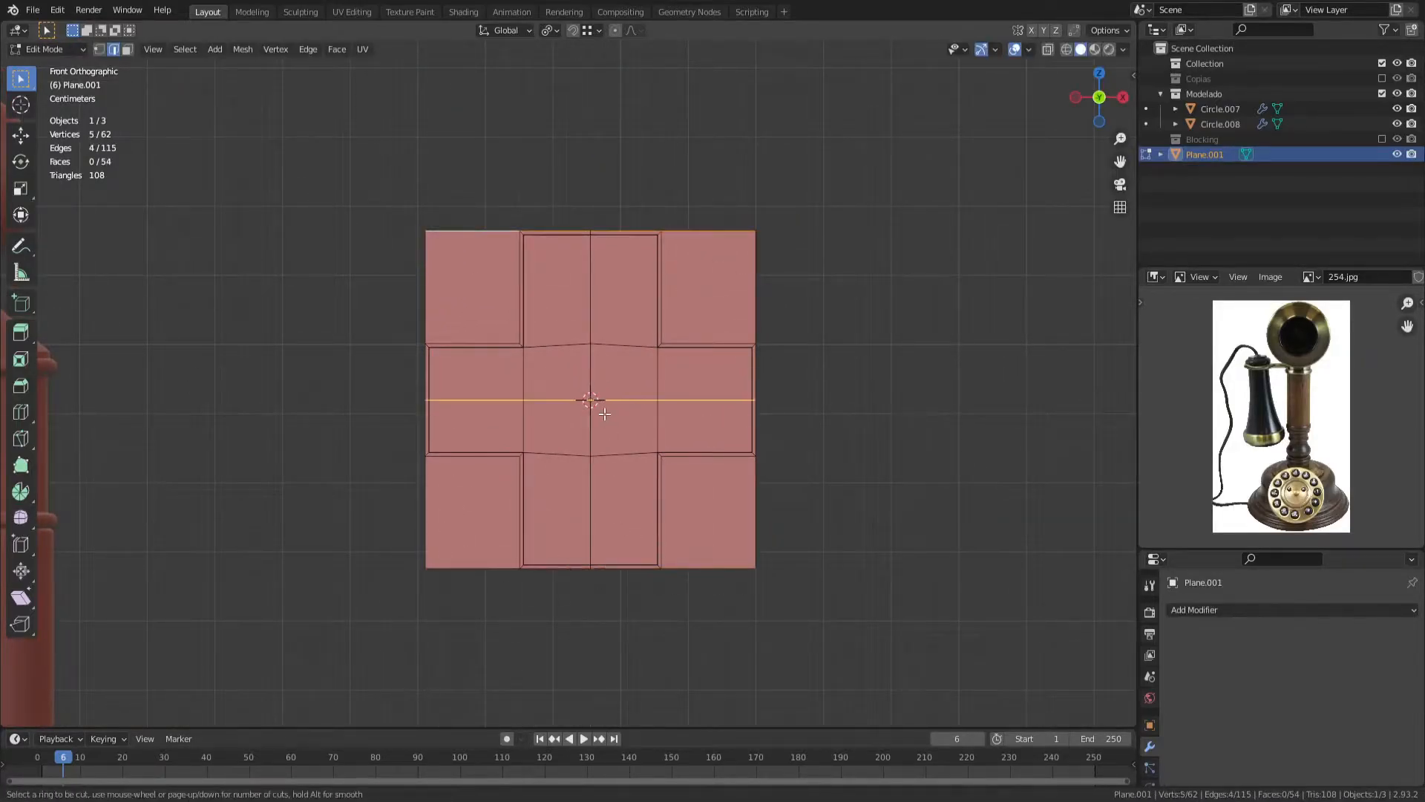
Step: Try extruding the plane's outer edges one side at a time, the horizontal ones along Z and the vertical ones along X
left_click(875, 420)
left_click(445, 569, "alt")
key("e")
key("z")
left_click(834, 558)
left_click(756, 511, "alt")
key("e")
key("x")
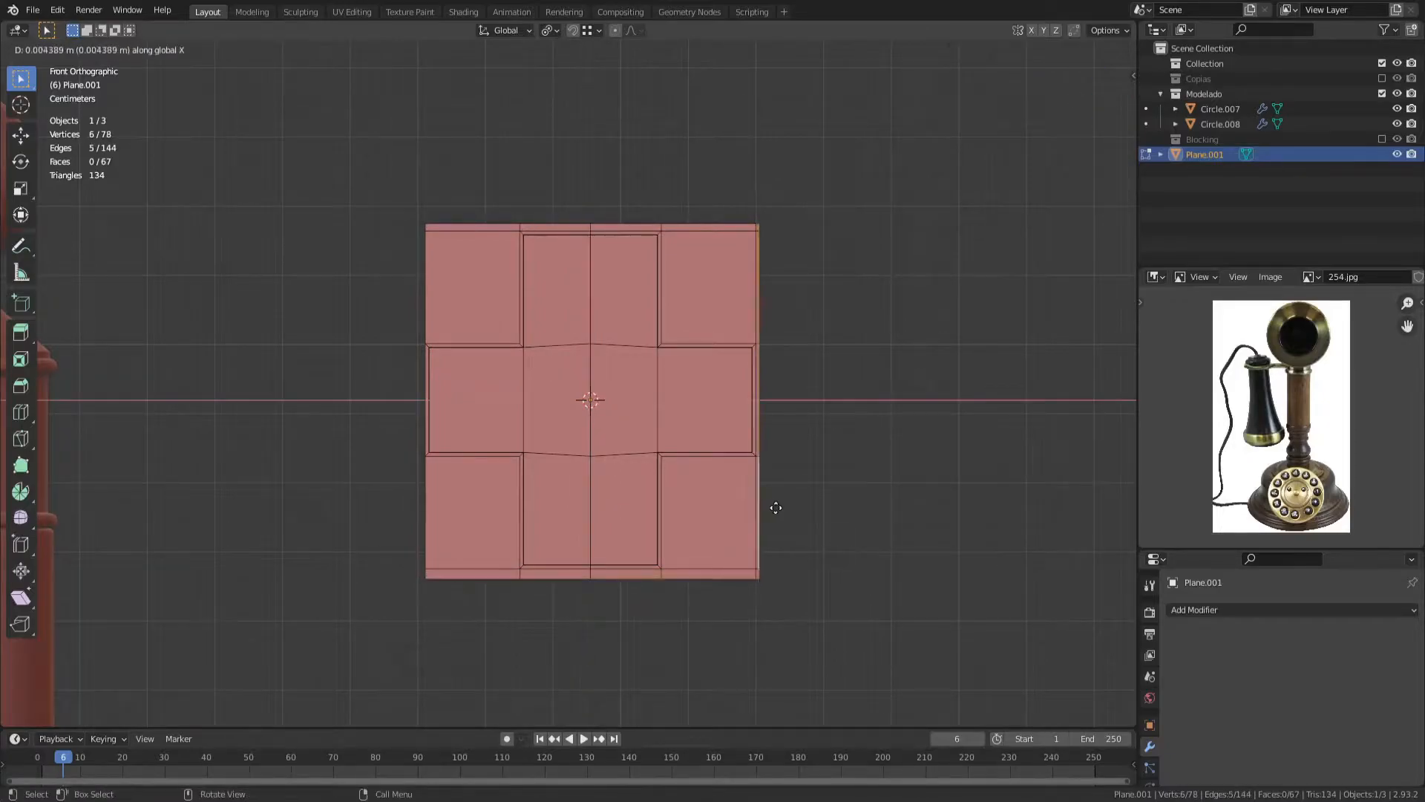
left_click(778, 508)
left_click(417, 303, "alt")
key("e")
key("x")
left_click(408, 303)
Step: Try extruding and scaling the whole new outer border, and undo it together with the side-by-side extrusions
left_click(709, 224, "alt")
left_click(763, 289, "alt+shift")
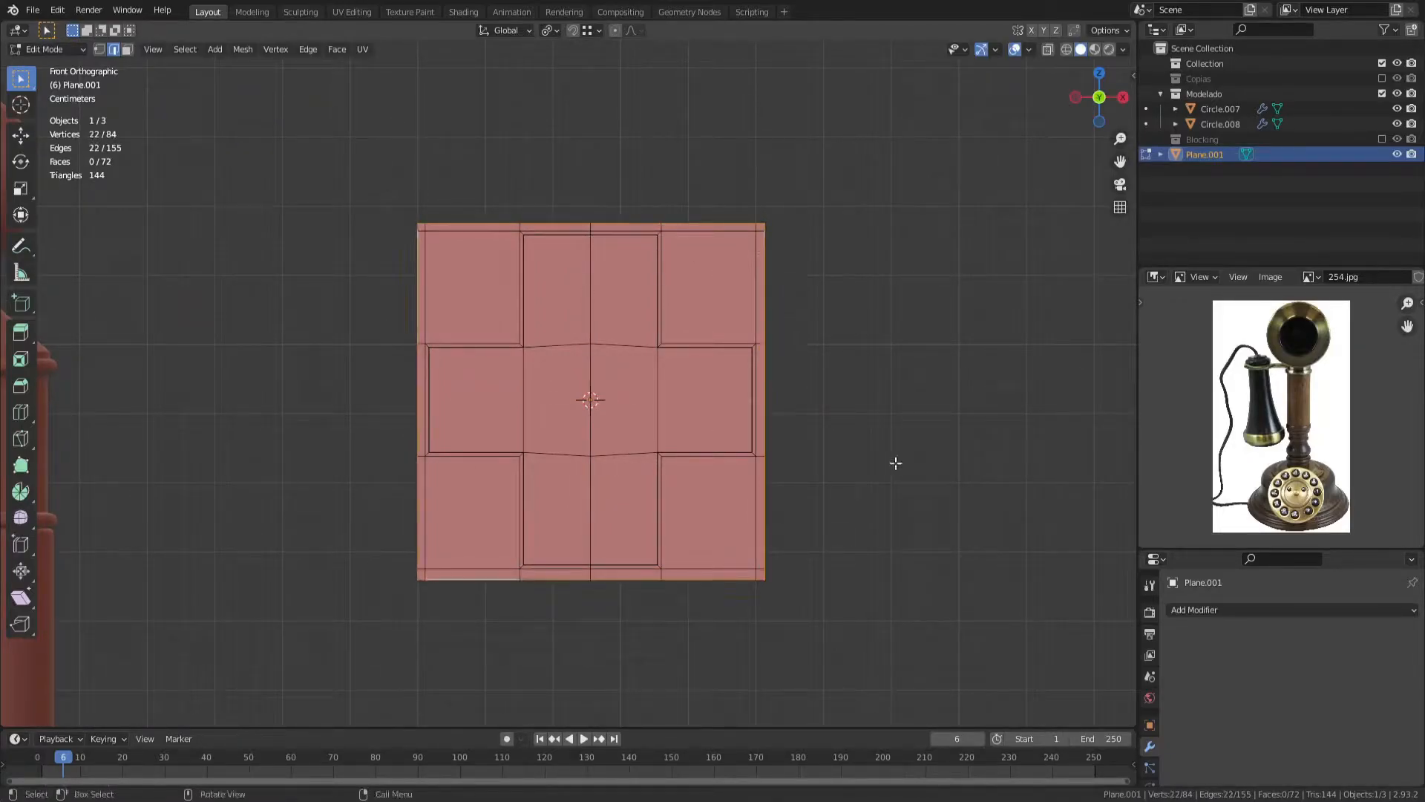
key("e")
right_click(897, 463)
key("s")
right_click(941, 472)
key("ctrl+z")
key("ctrl+z")
key("ctrl+z")
key("ctrl+z")
key("ctrl+z")
key("ctrl+z")
key("ctrl+z")
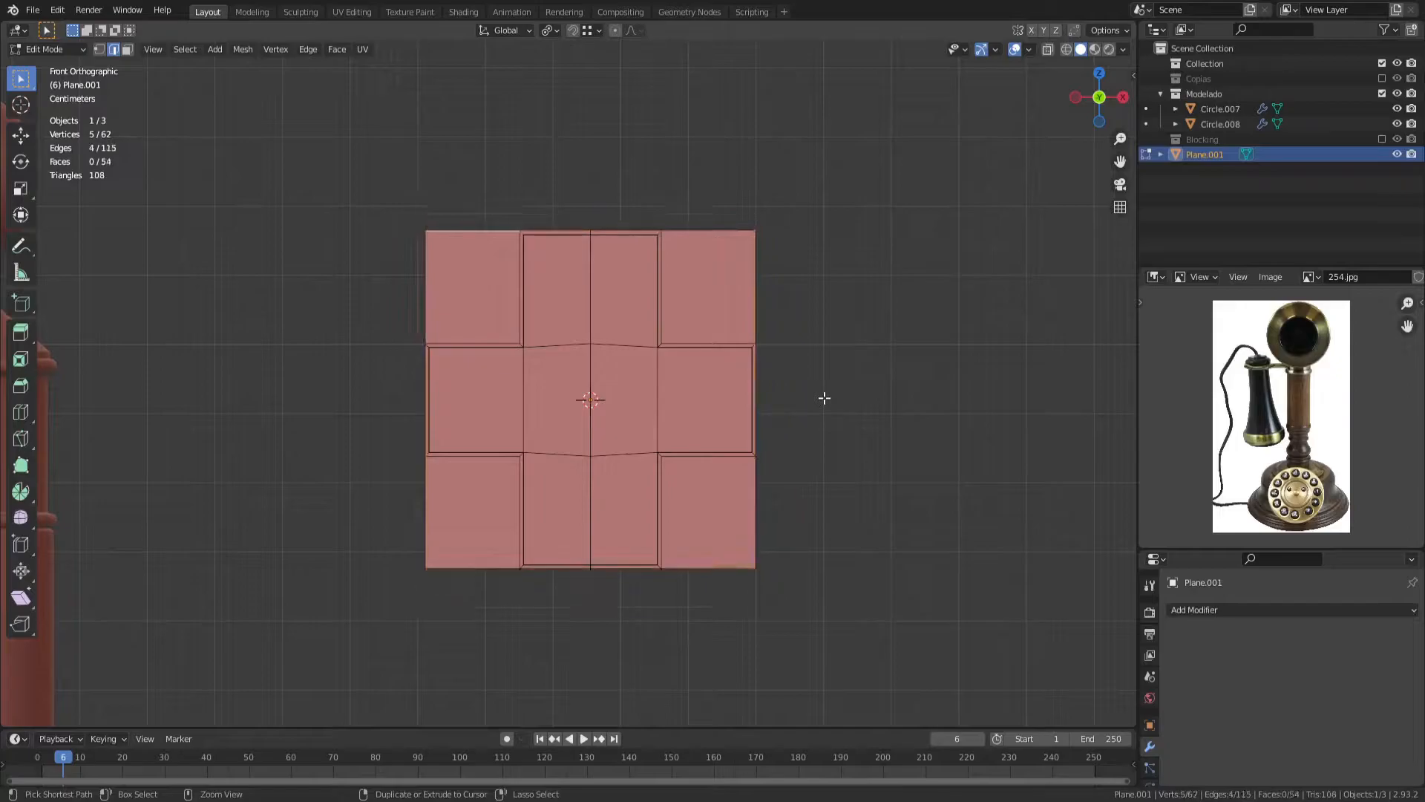
Step: Extrude the plane's entire outer border and scale it outward to form a square frame of faces
key("e")
right_click(805, 409)
key("s")
left_click(879, 412)
Step: Add a horizontal loop cut, flatten it to 0 along Z, and move it up about 0.072 m near the cross's upper edge
scroll(708, 245, "up", 4)
middle_click_drag(705, 212, 672, 432, "shift")
key("ctrl+r")
left_click(596, 411)
right_click(593, 405)
key("s")
key("z")
key("0")
left_click(592, 403)
key("g")
key("z")
left_click(596, 300)
scroll(621, 518, "down", 2)
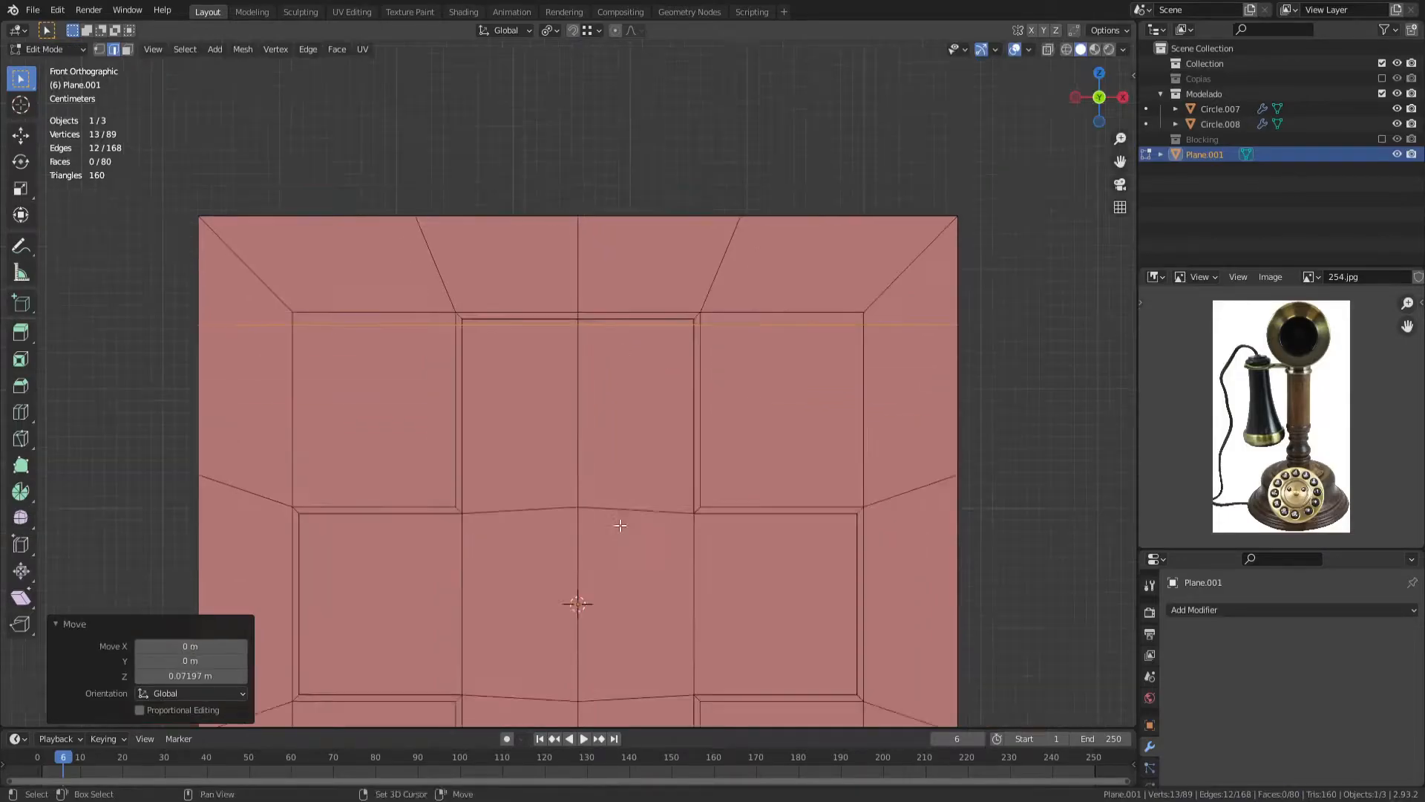
Step: Add a horizontal loop cut through the cross's centre, and delete the left and lower halves' vertices to leave the upper-right quarter
middle_click_drag(628, 487, 635, 294, "shift")
key("ctrl+r")
double_click(686, 383)
scroll(693, 394, "down", 4)
key("1")
key("shift+z")
left_click_drag(323, 178, 567, 595)
key("x")
key("v")
left_click_drag(503, 420, 783, 575)
key("x")
key("v")
Step: Add a Mirror modifier to the plane, mirroring on X and Y with Clipping enabled
key("Tab")
key("shift+z")
left_click(1292, 610)
left_click(1121, 502)
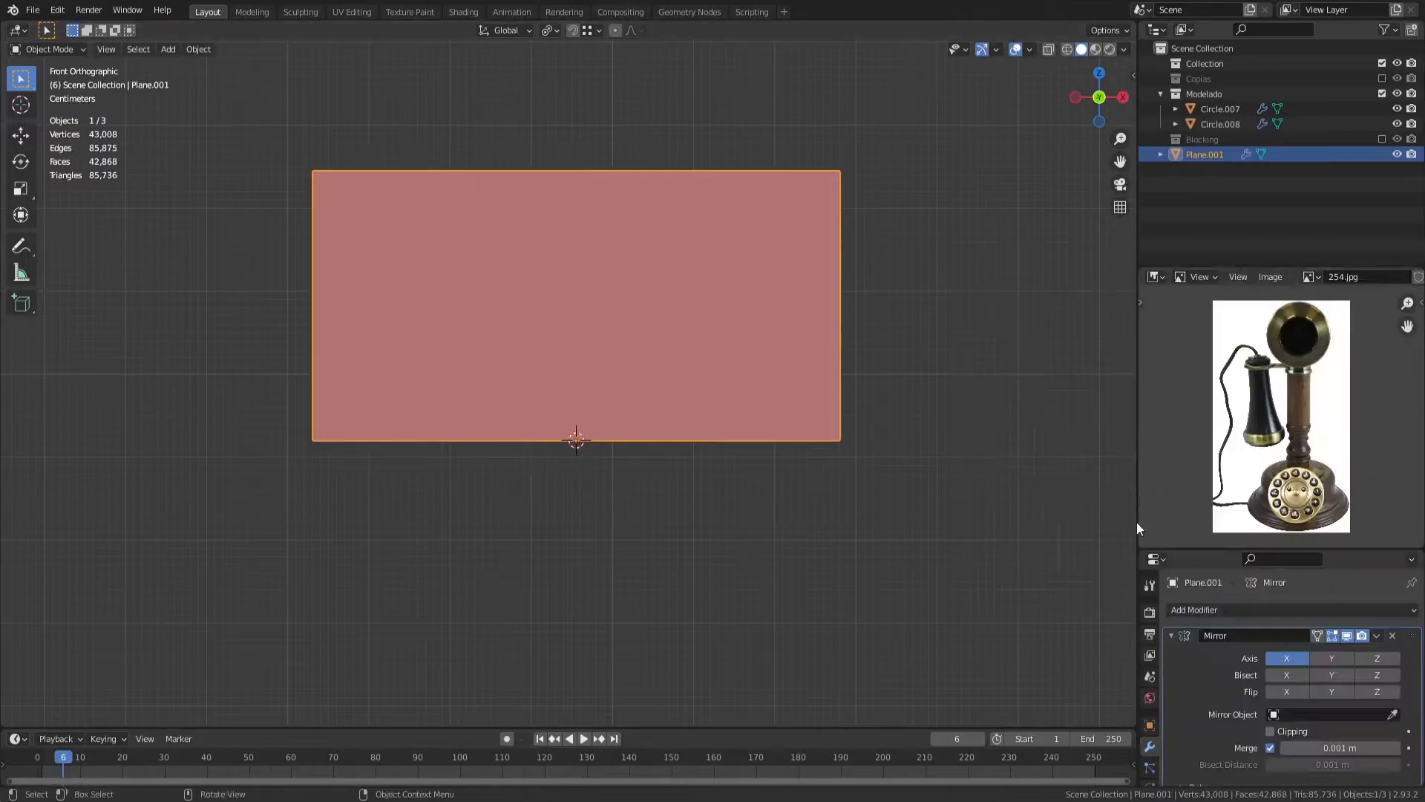
left_click(1331, 658)
left_click(1270, 731)
left_click(1171, 635)
Step: Try adding another loop cut to the mirrored quarter
key("shift+z")
scroll(572, 392, "up", 2)
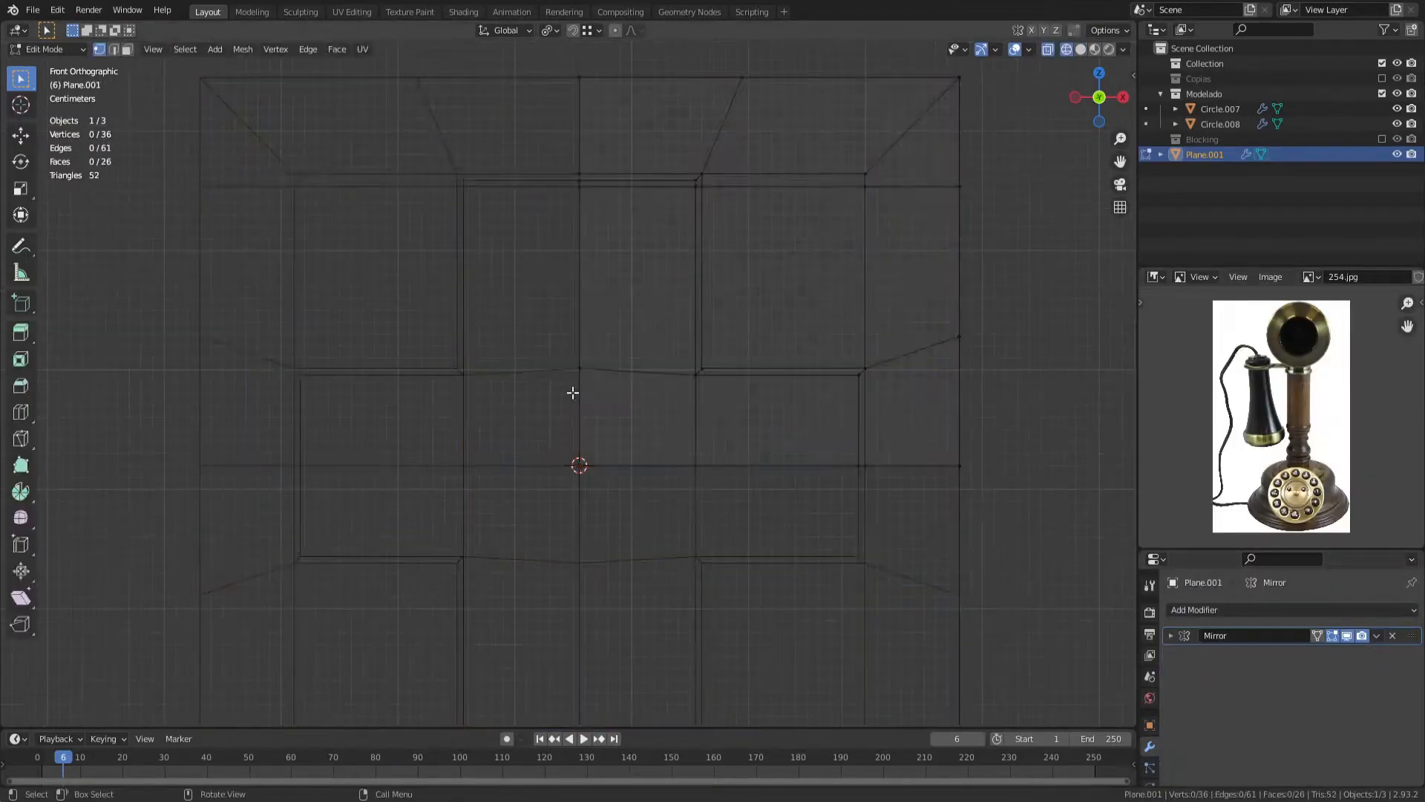
key("shift+z")
key("Tab")
scroll(572, 391, "down", 1)
middle_click_drag(671, 386, 630, 484, "shift")
scroll(630, 483, "up", 2)
key("ctrl+r")
left_click(659, 311)
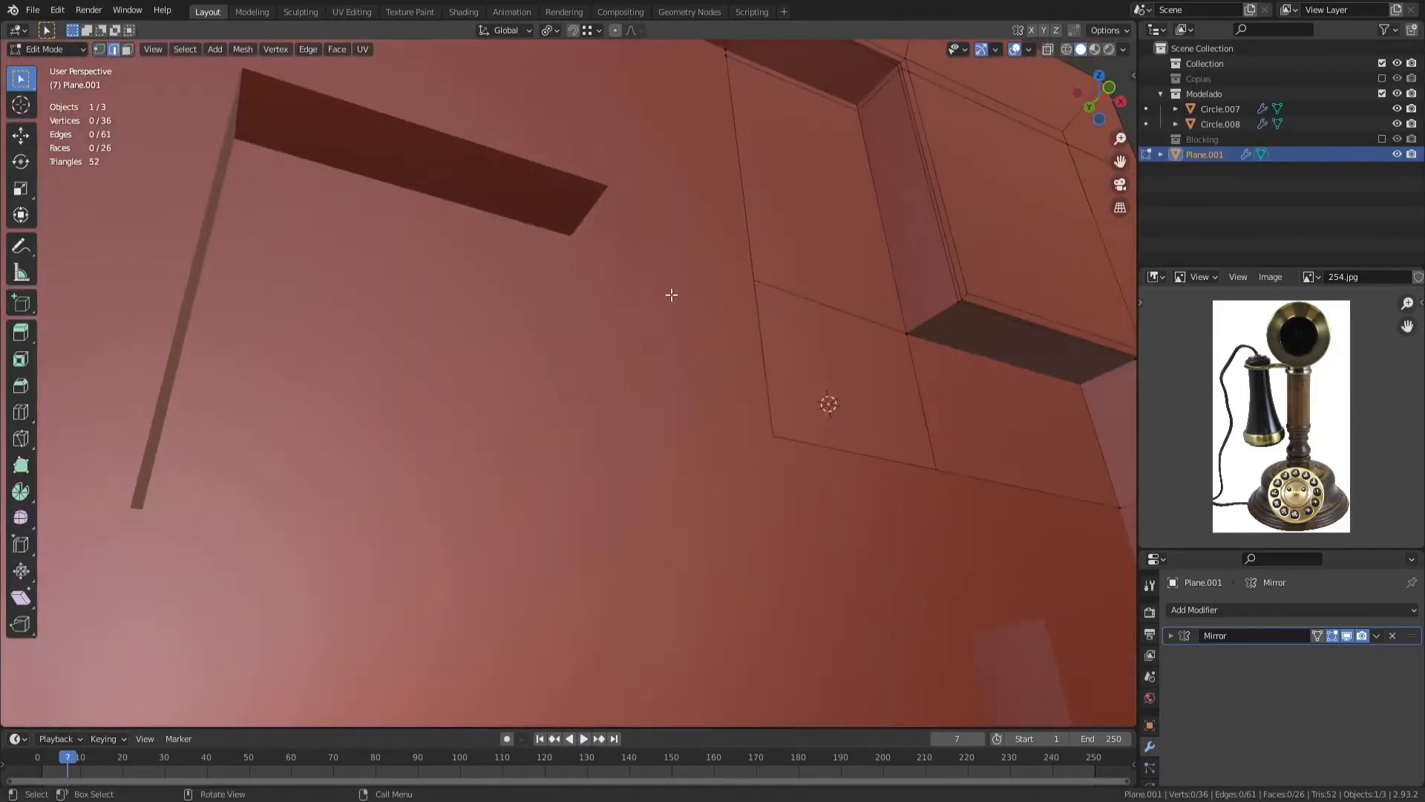
Step: Delete the recessed cross floor and its wall faces from the quarter, leaving only the flat surrounding faces
left_click(750, 334)
left_click(935, 493, "shift")
left_click(844, 383, "shift")
left_click(897, 408, "shift")
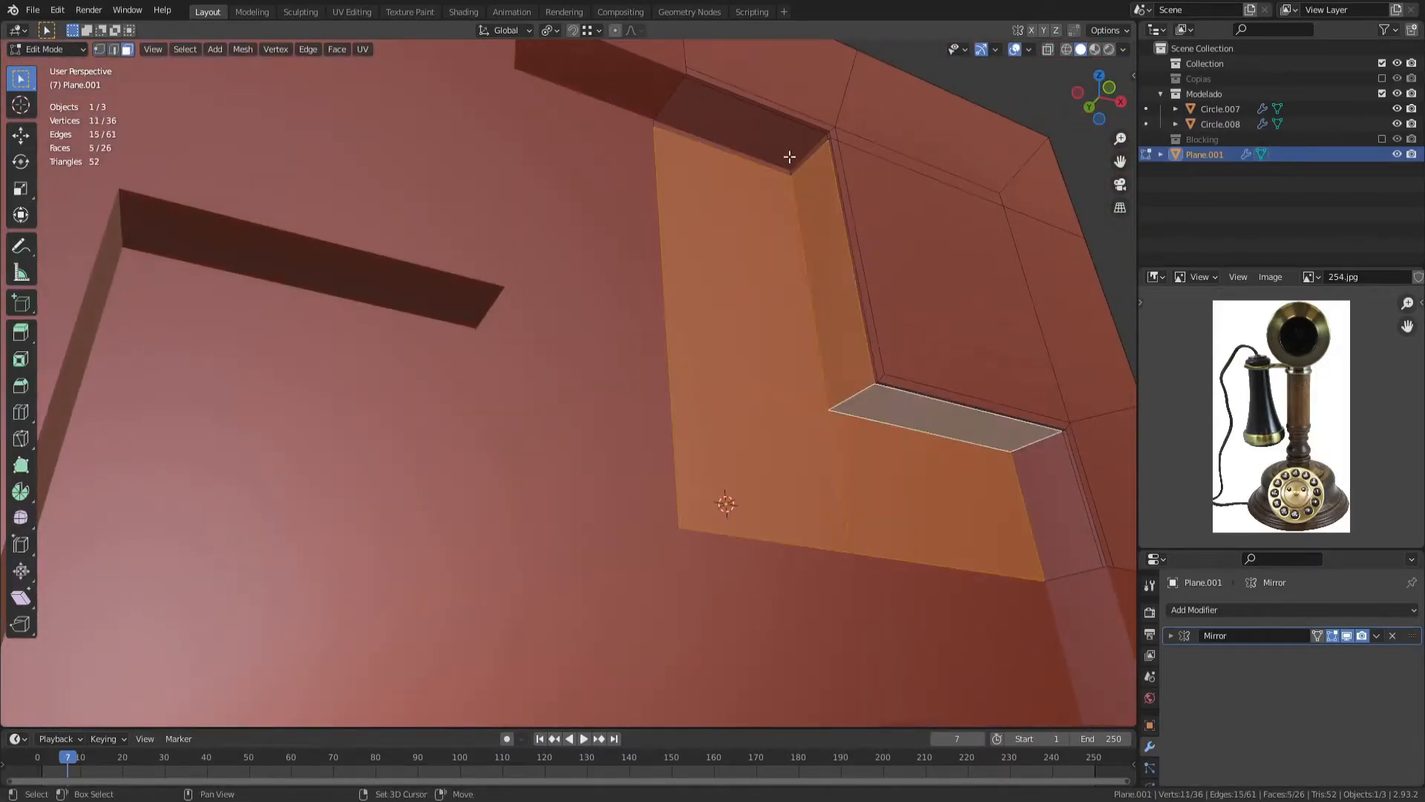
left_click(804, 160, "alt+shift")
key("x")
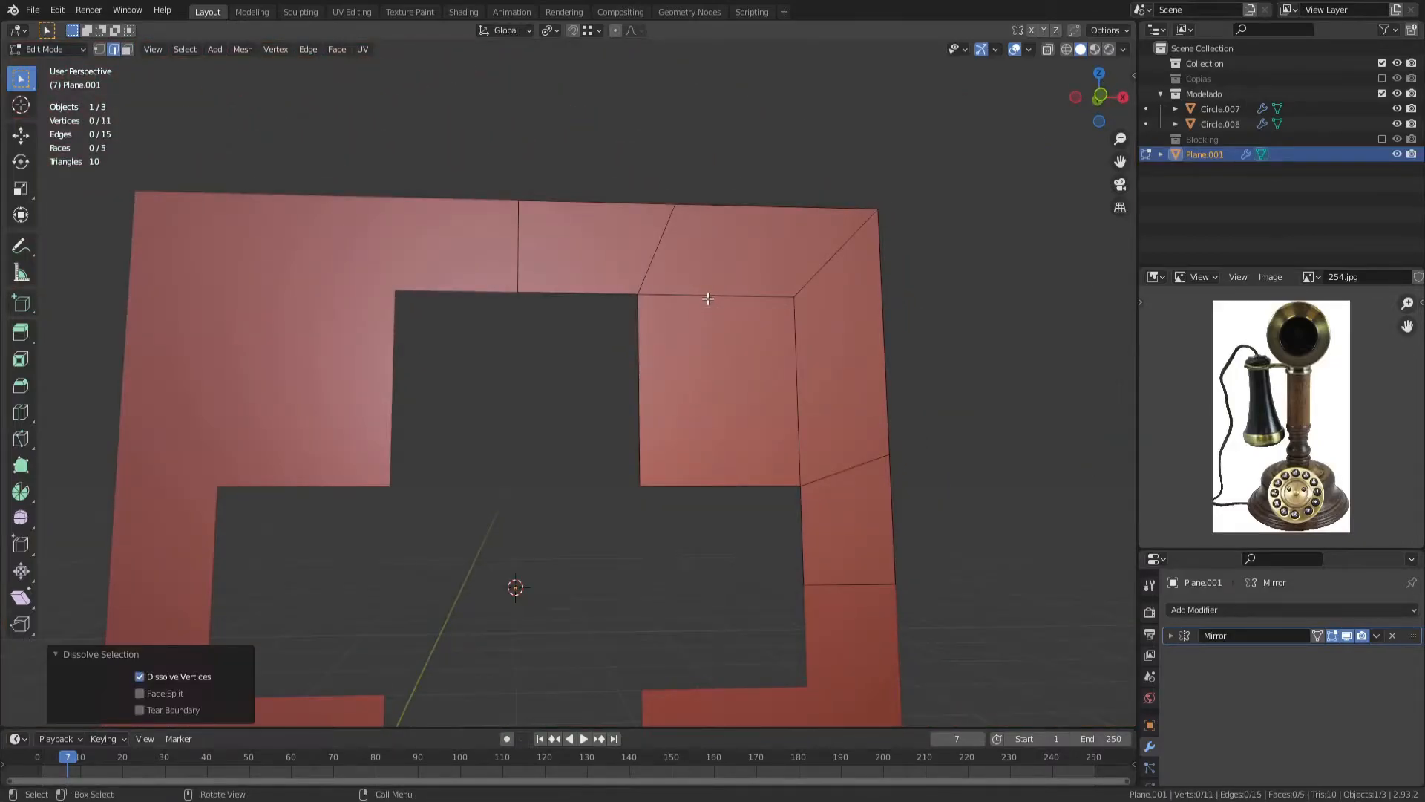
Step: Straighten the border's slanted edges by aligning the outer vertices with the cross's inner vertices along X and Z
key("1")
left_click(679, 211)
key("g")
key("x")
left_click(639, 292, "ctrl")
left_click(882, 455)
key("g")
key("z")
left_click(802, 484, "ctrl")
key("2")
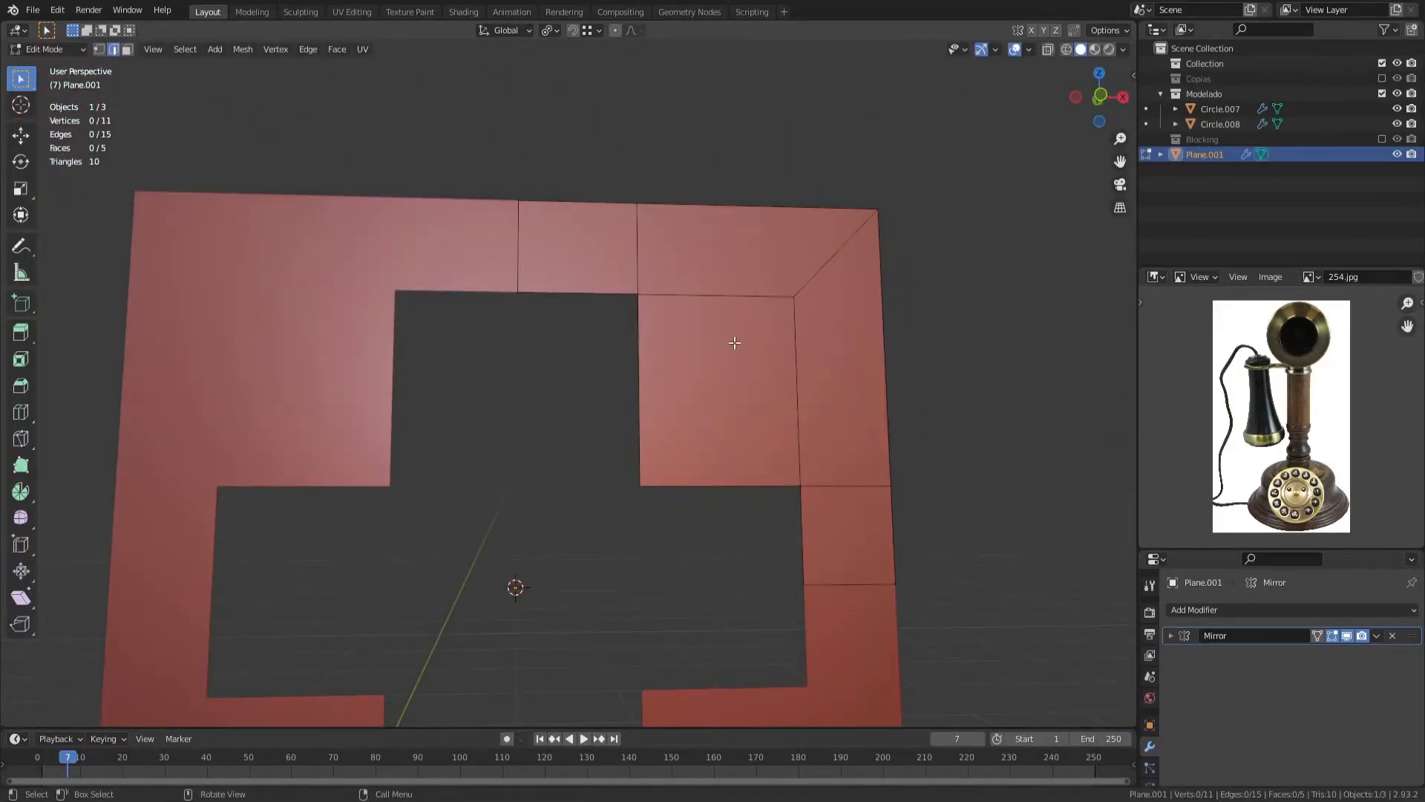
Step: Extrude the edges of the cross-shaped opening backward along Y to form the groove's walls
key("KP_1")
scroll(582, 411, "up", 1)
middle_click_drag(564, 431, 617, 420, "shift")
key("Tab")
key("Tab")
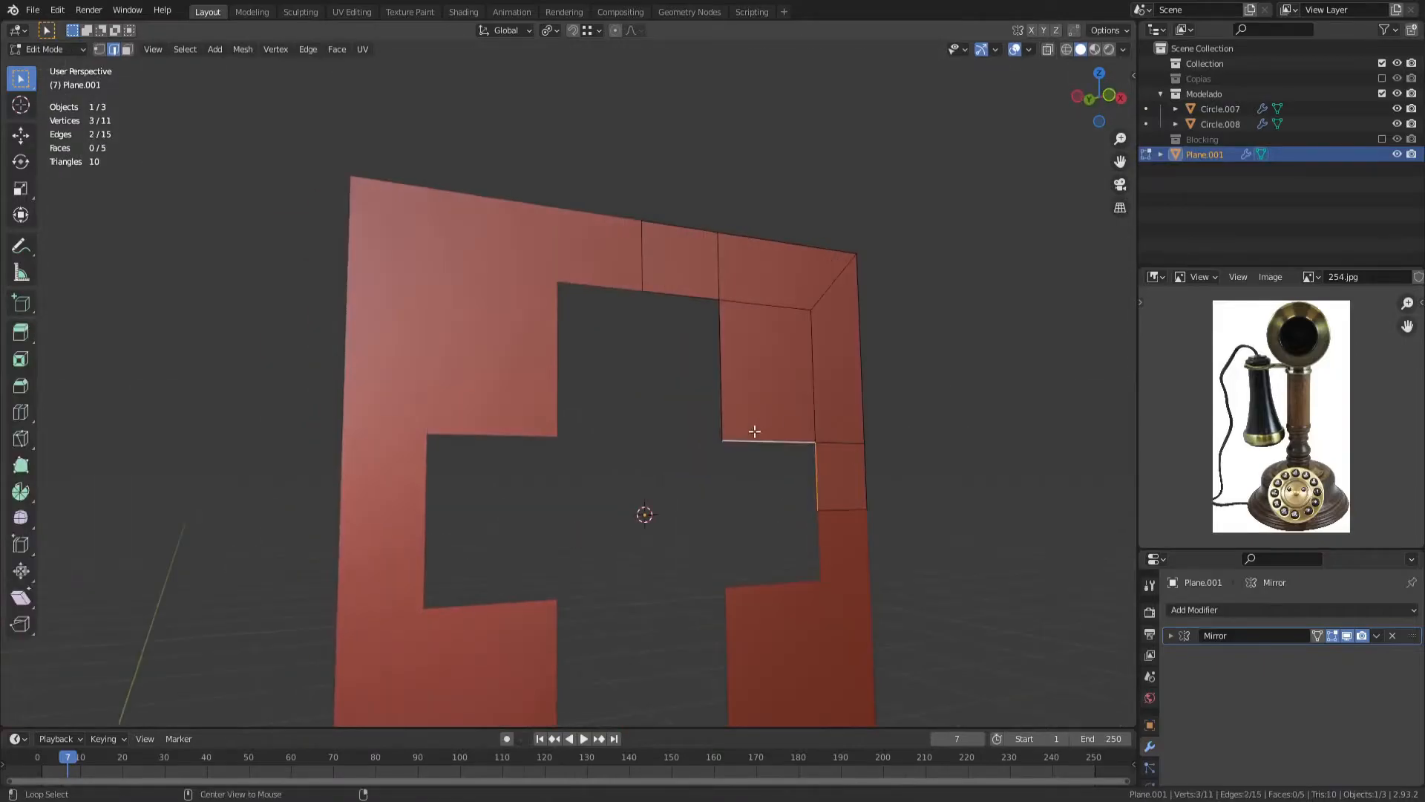
key("e")
key("x")
key("y")
left_click(757, 465)
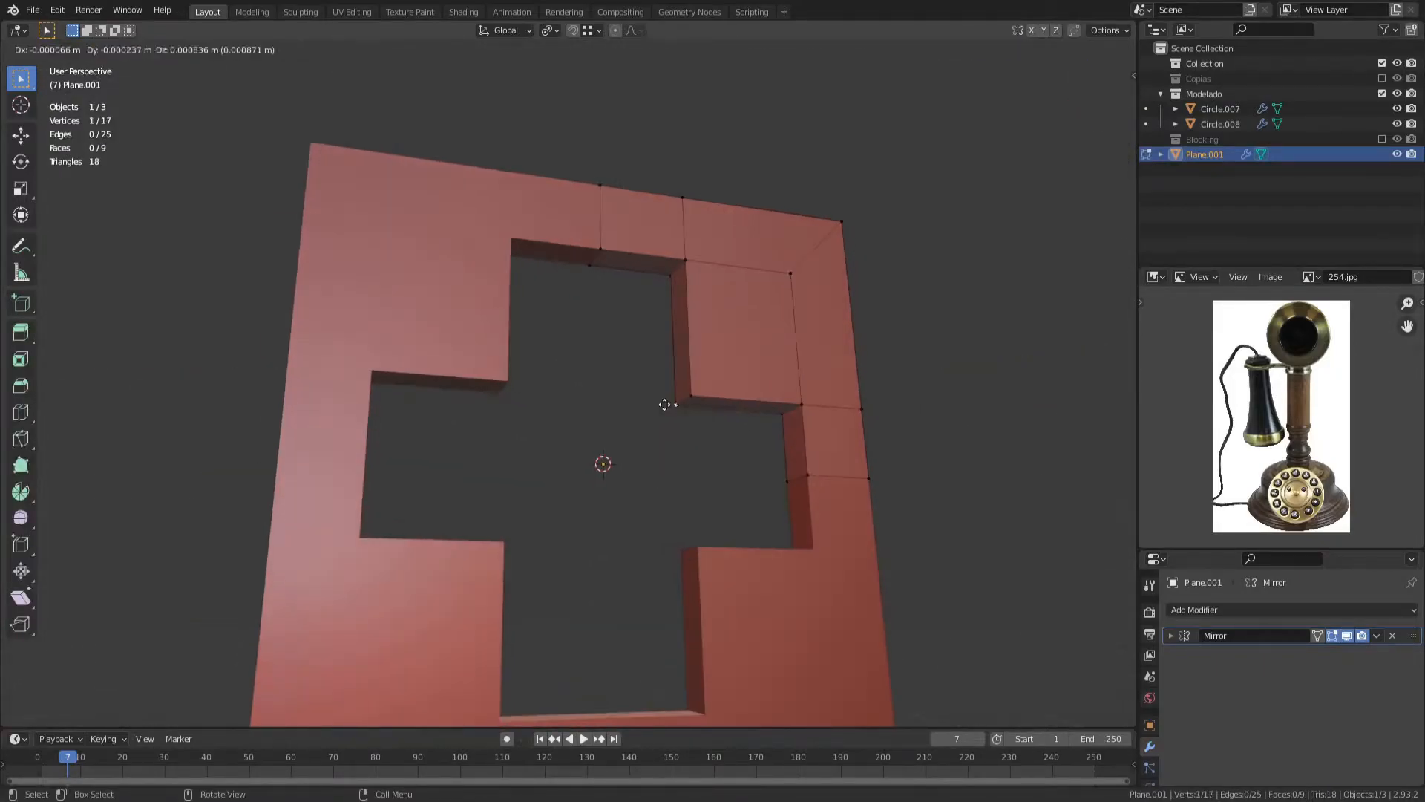
Step: Try extruding a vertex from the groove's back edge and filling a face, and undo it
left_click(665, 404)
key("f")
right_click(740, 462)
key("ctrl+z")
key("ctrl+z")
Step: Extrude the groove's back edge vertices along X towards the centre, and fill the cross floor with faces
left_click(784, 479)
key("e")
key("x")
left_click(676, 413)
left_click(665, 414, "shift")
key("2")
key("f")
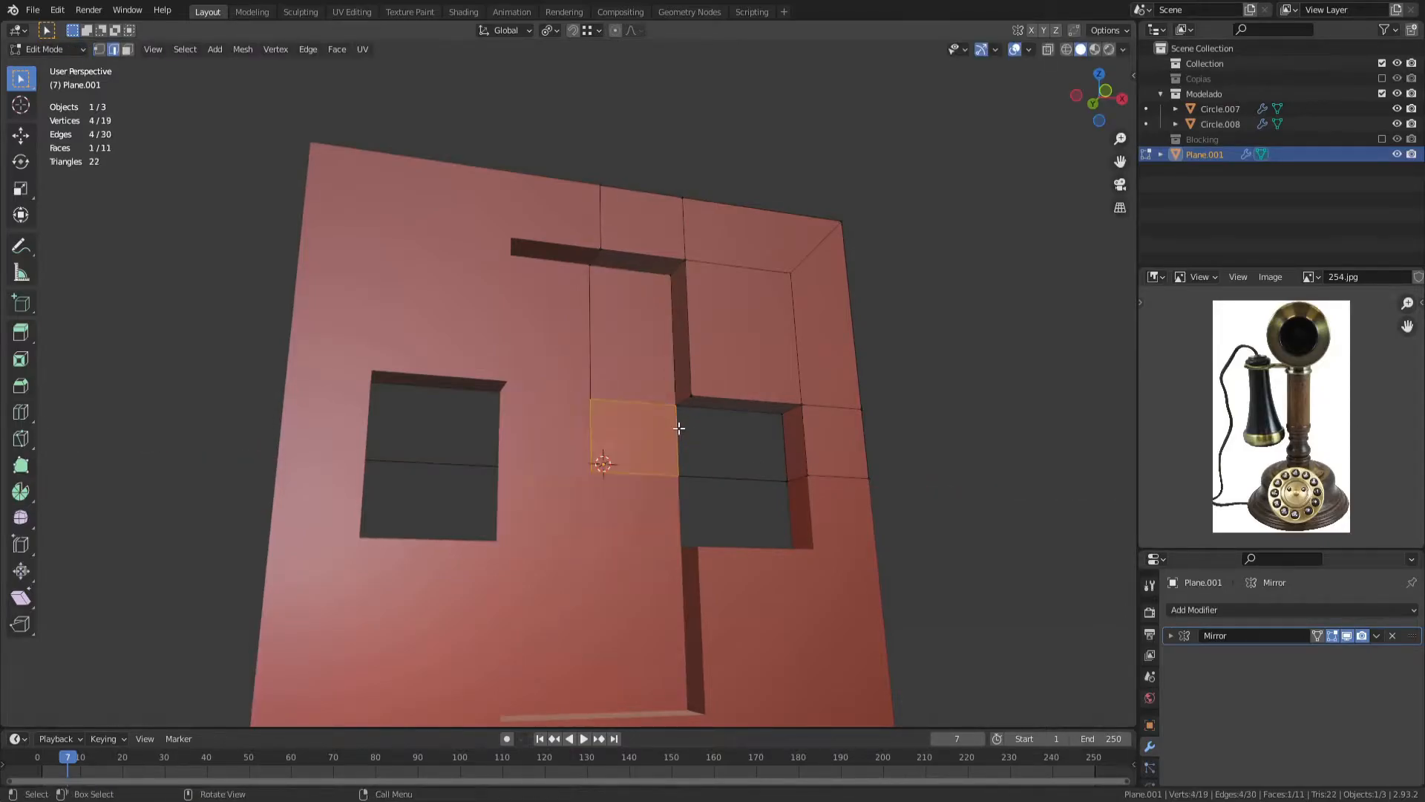
key("f")
Step: Add support loop cuts on both sides of the groove's vertical edge and one around the outer border near the corner block
key("KP_1")
key("alt+a")
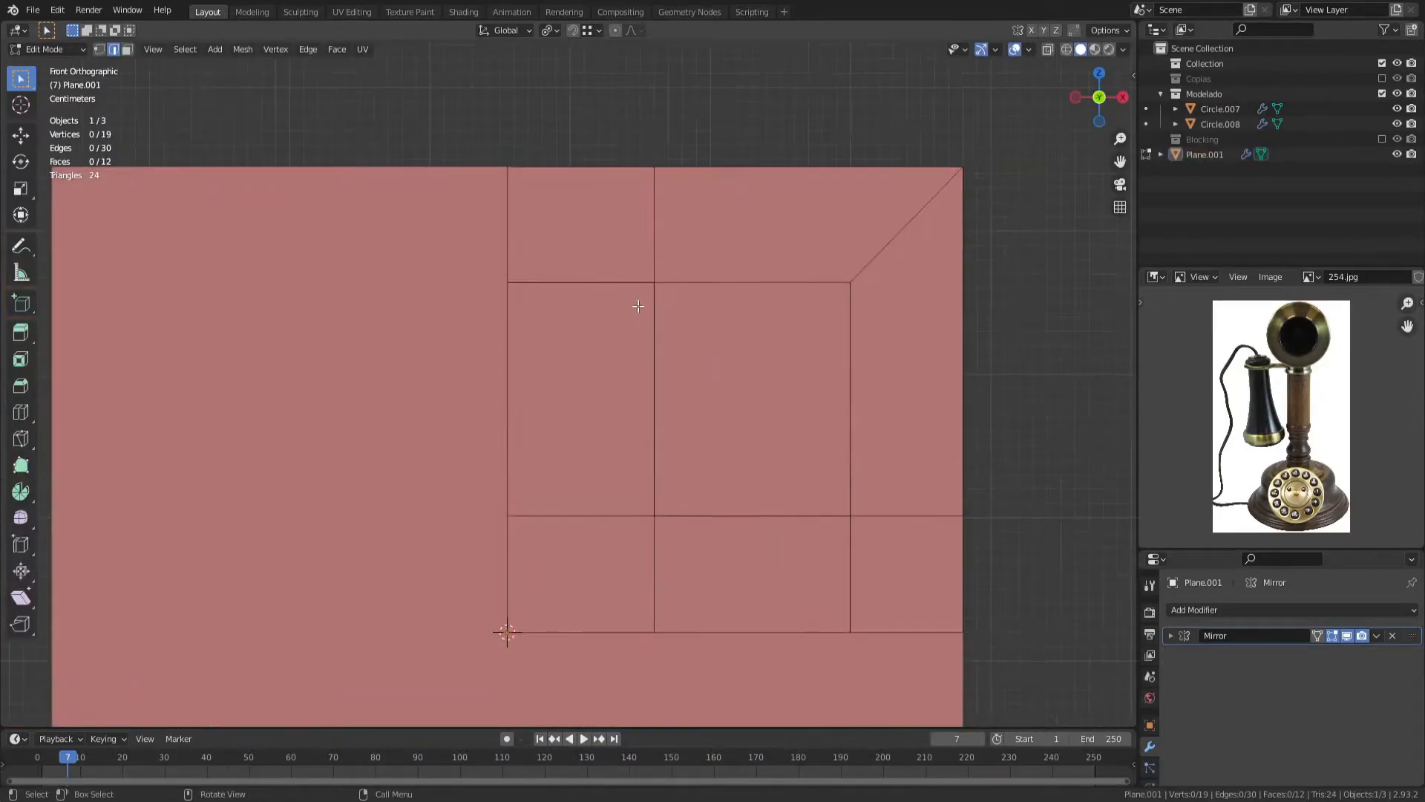
left_click(681, 291)
key("ctrl+r")
left_click(684, 277)
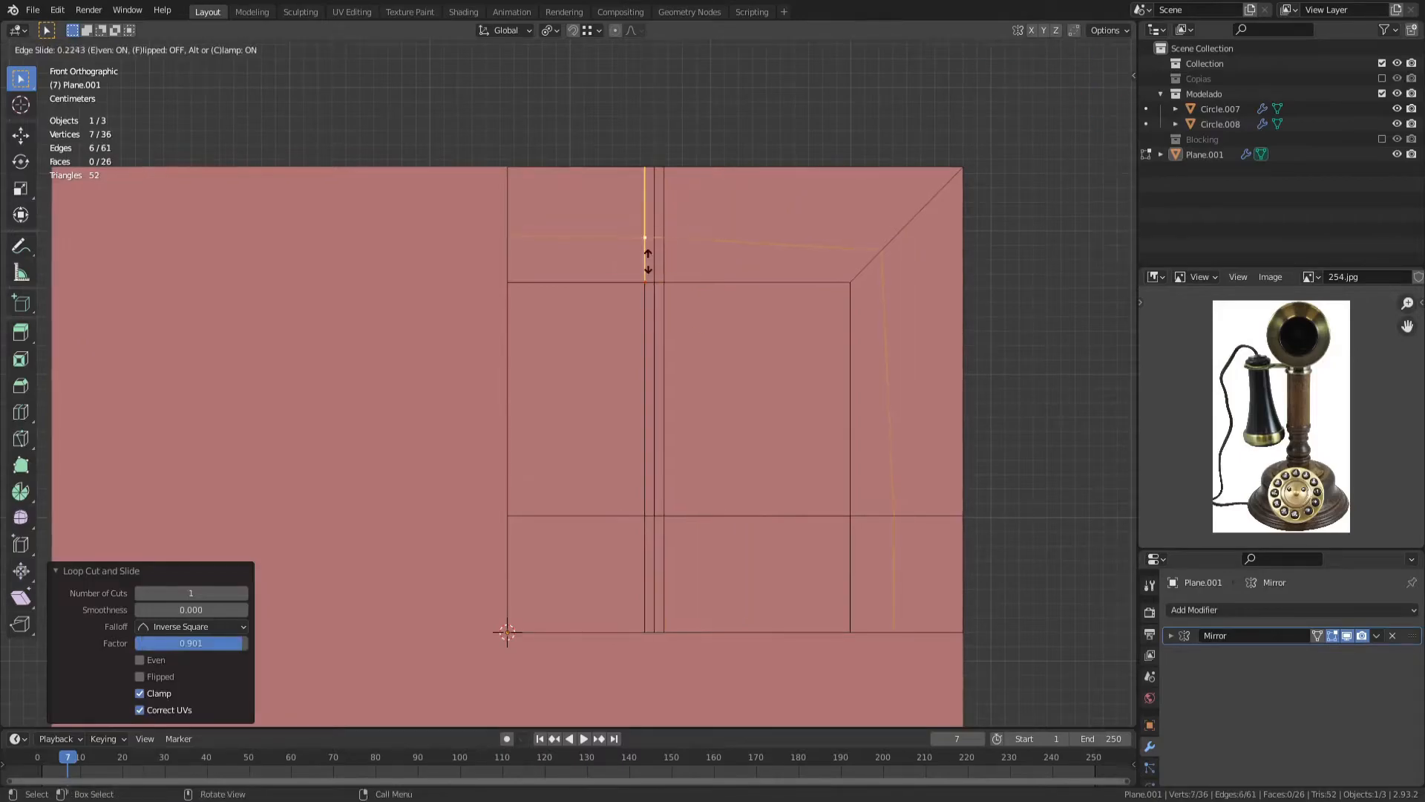
left_click(633, 294)
Step: Add a horizontal loop cut across the corner block and slide it close to the groove's upper edge
middle_click_drag(633, 294, 639, 337)
middle_click_drag(715, 274, 674, 299, "shift")
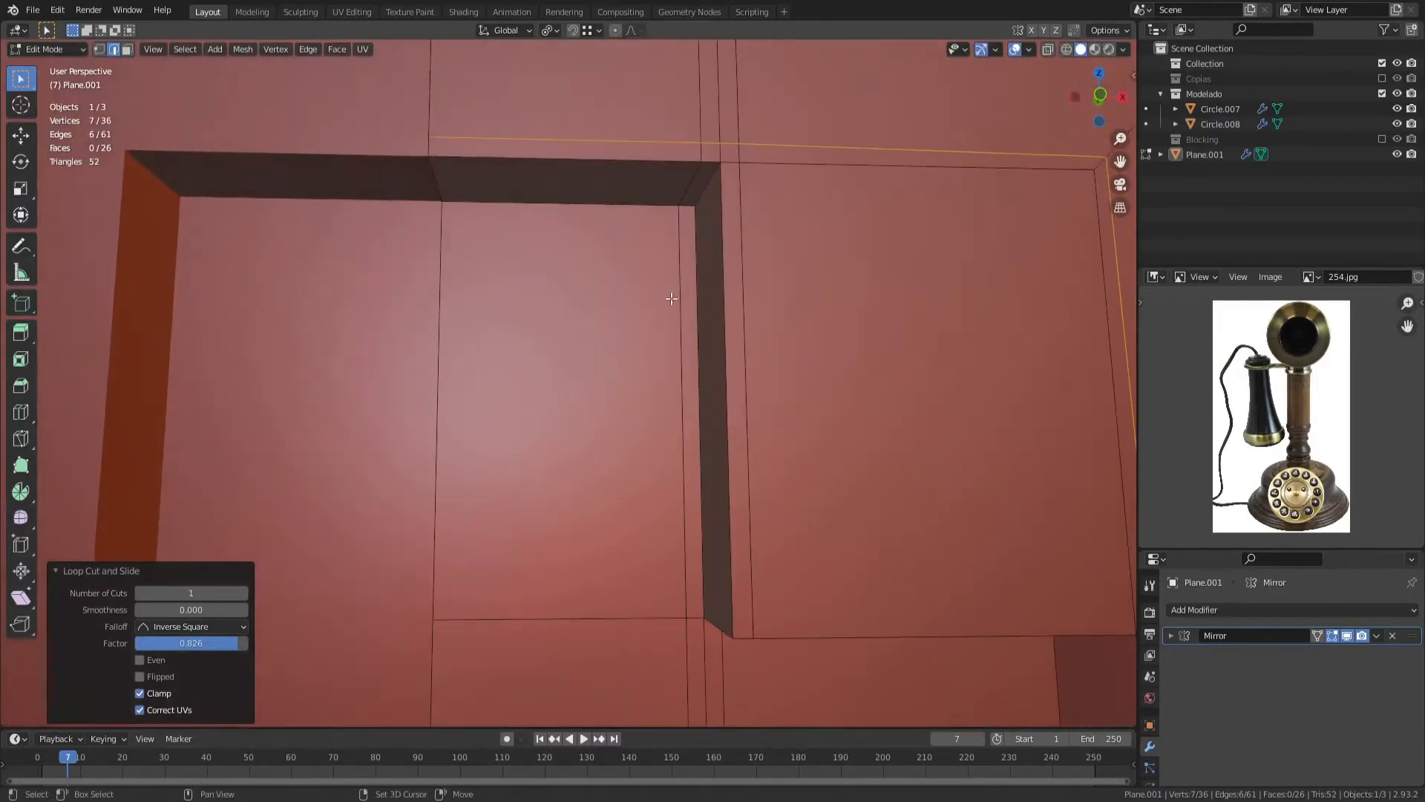
key("1")
left_click_drag(689, 127, 744, 156)
right_click(739, 145)
left_click(802, 251)
middle_click_drag(713, 279, 561, 338, "shift")
key("ctrl+r")
left_click(554, 339)
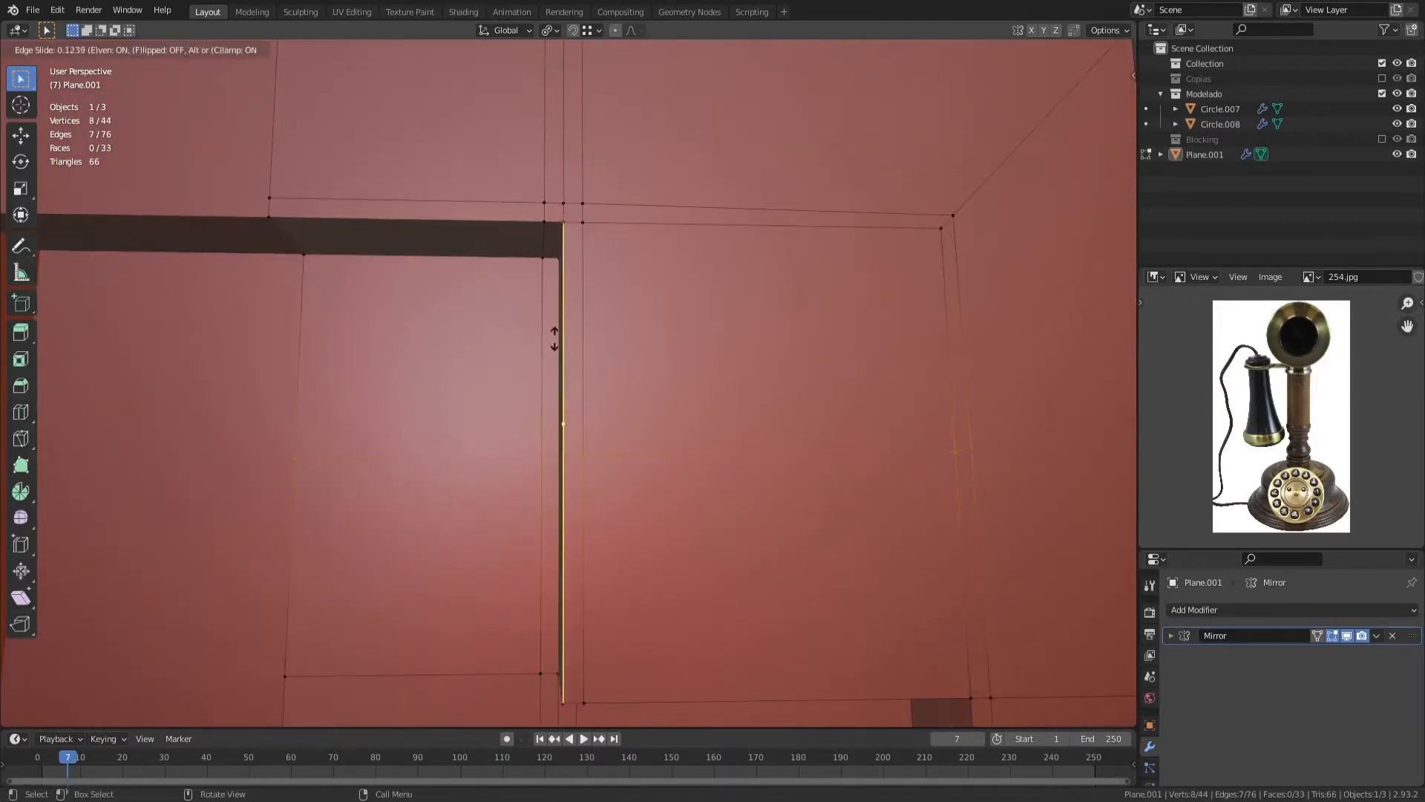
left_click(564, 178)
Step: Try merging the three vertices at the groove's upper inner corner into one and dissolving the leftover edge loop
left_click(564, 203)
left_click(583, 222, "shift")
left_click(583, 204, "shift")
right_click(585, 205)
left_click(660, 574)
key("2")
left_click(574, 127, "alt")
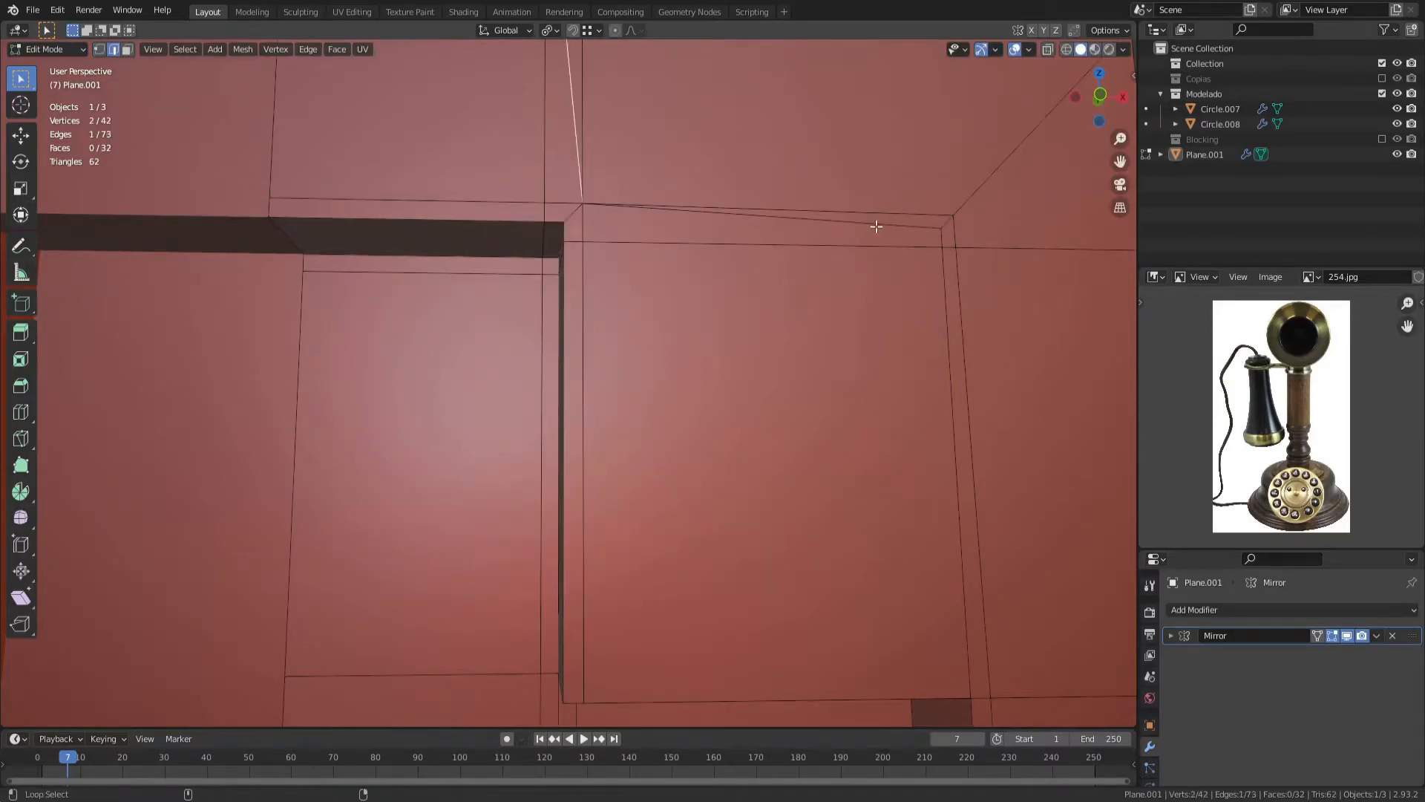
key("ctrl+x")
middle_click_drag(809, 542, 648, 380, "shift")
Step: Undo the loop dissolve and the vertex merge at the groove's upper corner
key("ctrl+z")
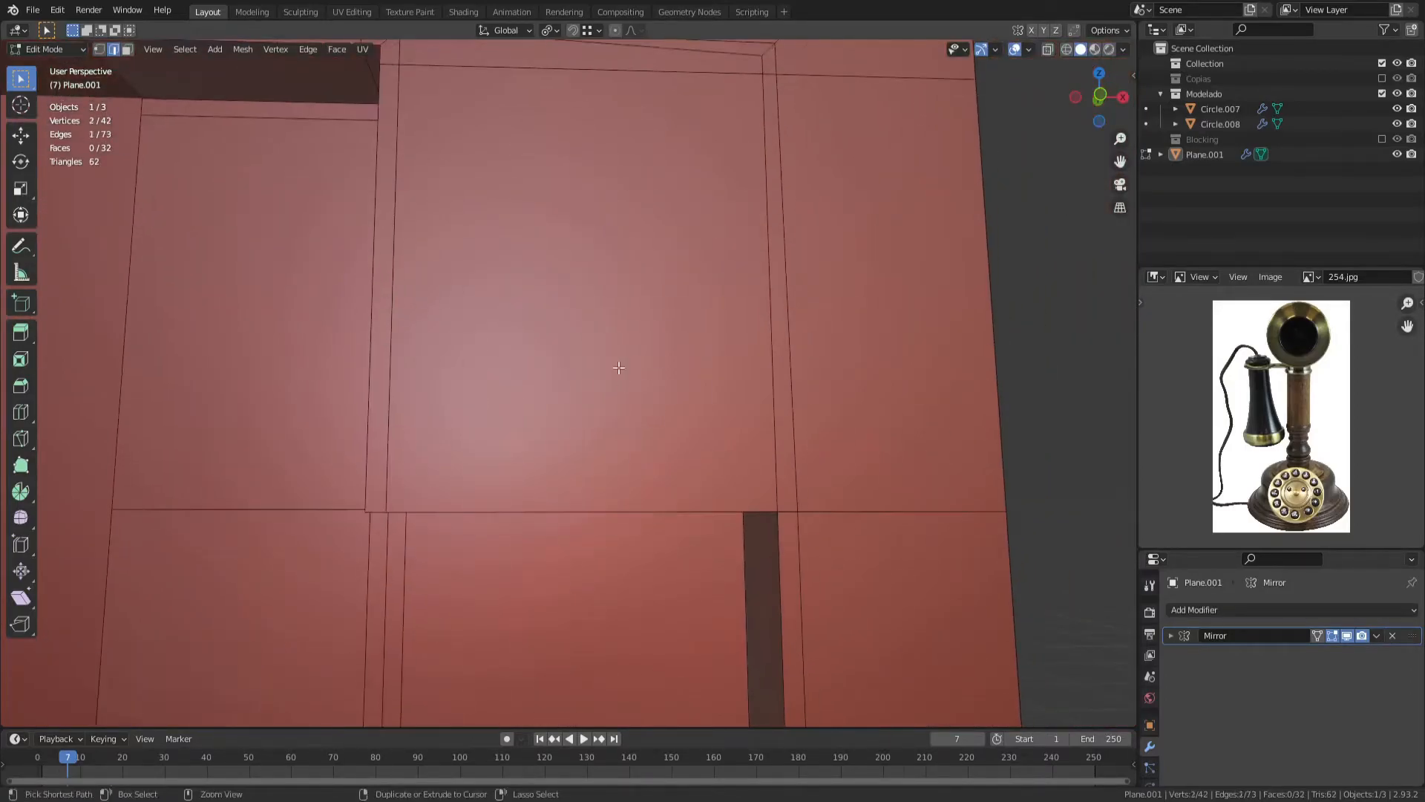
scroll(620, 365, "down", 3)
key("ctrl+z")
key("ctrl+z")
key("ctrl+z")
key("ctrl+z")
key("ctrl+z")
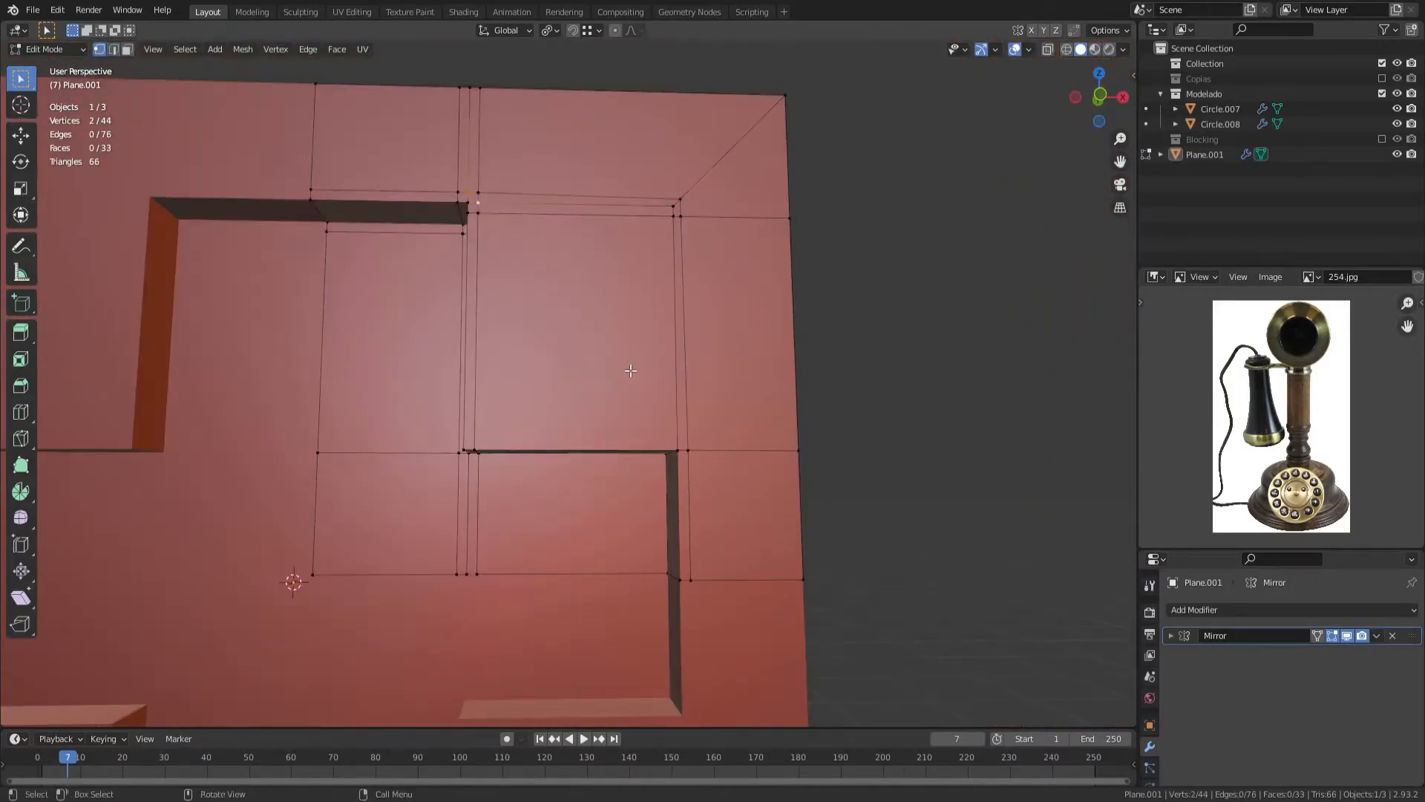
Step: Add support loop cuts along both sides of the side arm's horizontal groove edge
scroll(630, 371, "up", 2)
key("ctrl+r")
left_click(763, 356)
left_click(758, 490)
key("ctrl+r")
left_click(787, 445)
Step: Merge the clustered support vertices into one at the side arm's outer corner and at the upper arm's corner
left_click(753, 401)
left_click(770, 420)
left_click(783, 430, "shift")
left_click(784, 423, "shift")
right_click(788, 421)
left_click(830, 484)
left_click(494, 79)
left_click(508, 93, "shift")
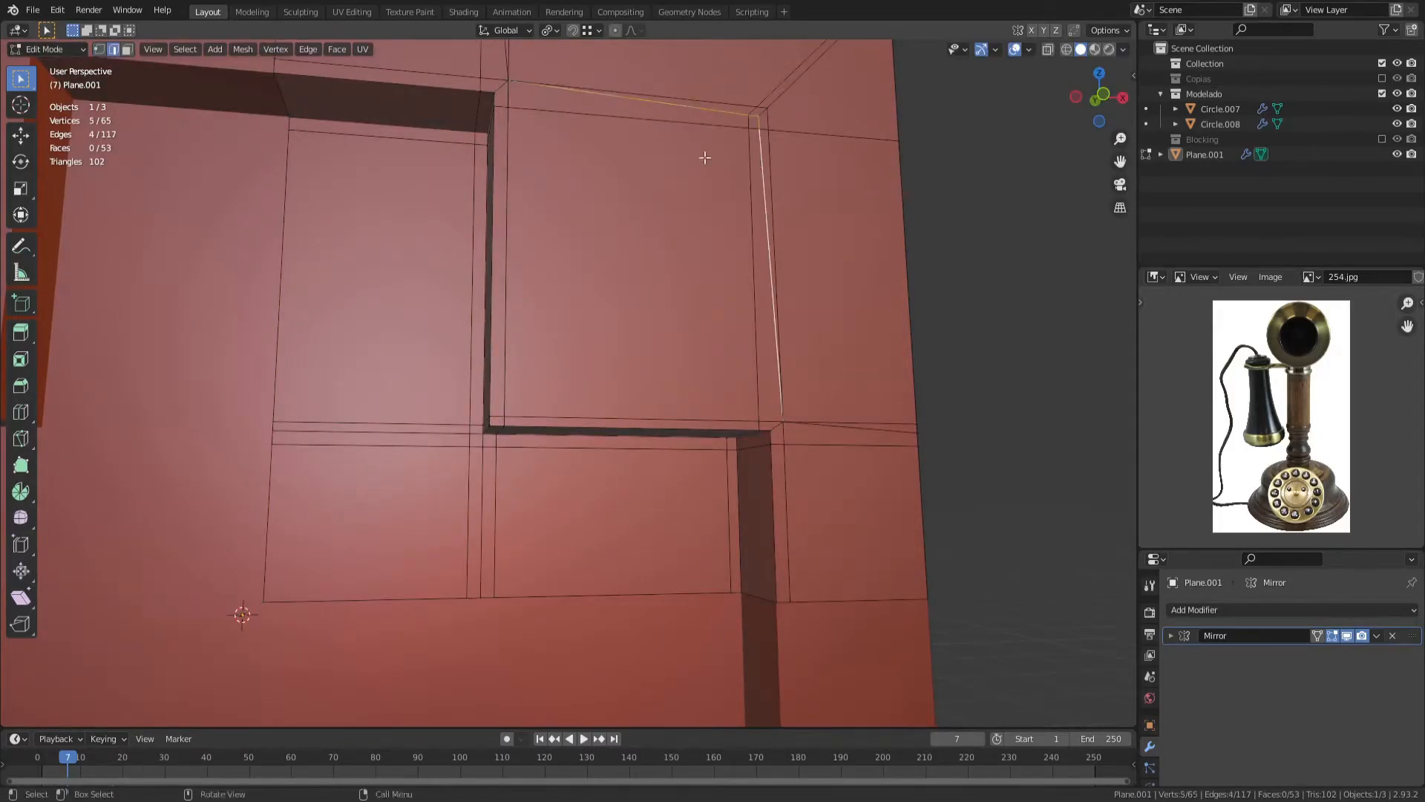
Step: Dissolve the leftover slanted edge loops around the corner block and beyond both merged corners
middle_click_drag(734, 166, 725, 294, "shift")
left_click(501, 124, "alt+shift")
left_click(891, 555, "alt+shift")
key("ctrl+x")
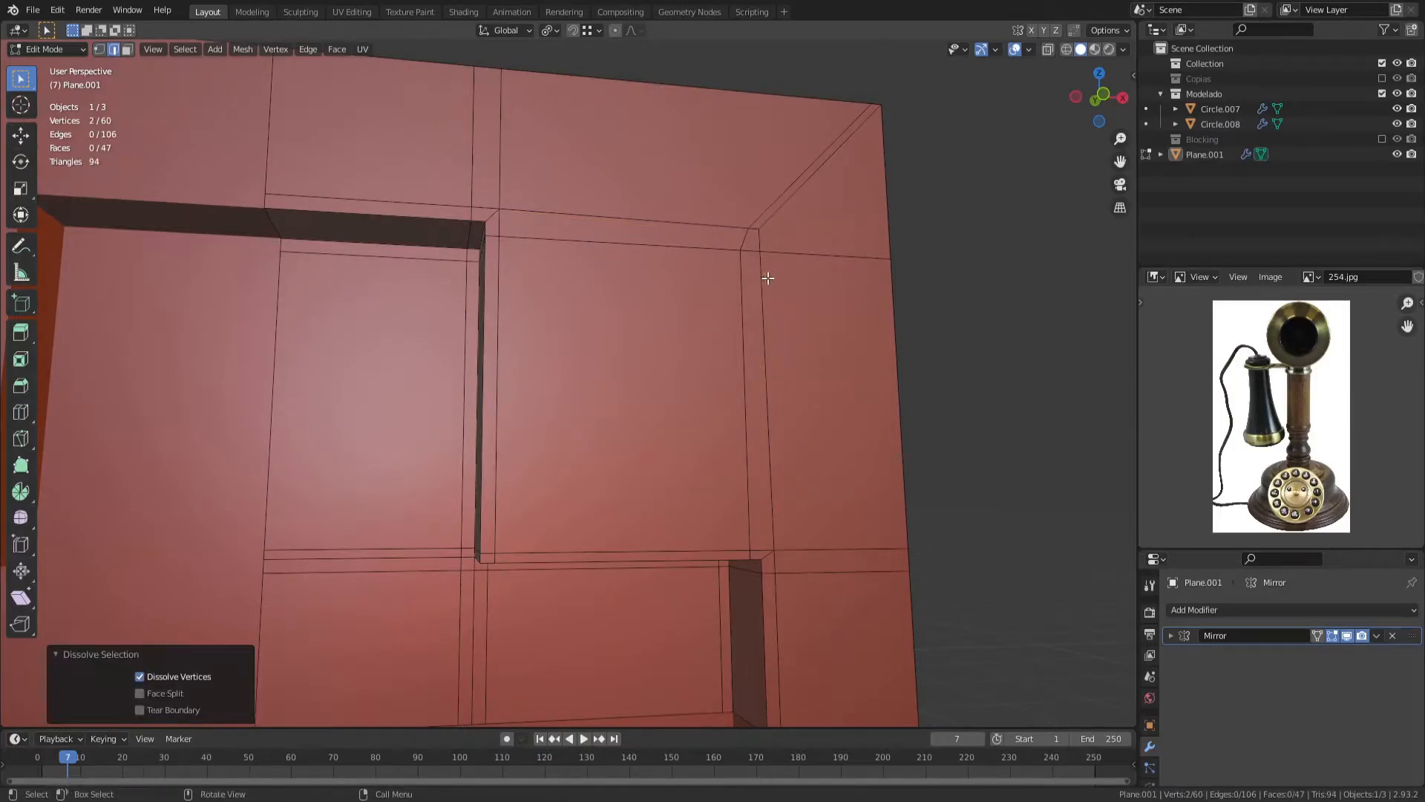
Step: Merge the paired vertices at the plane's outer corner and at the corner block's inner corner
key("1")
left_click(749, 229)
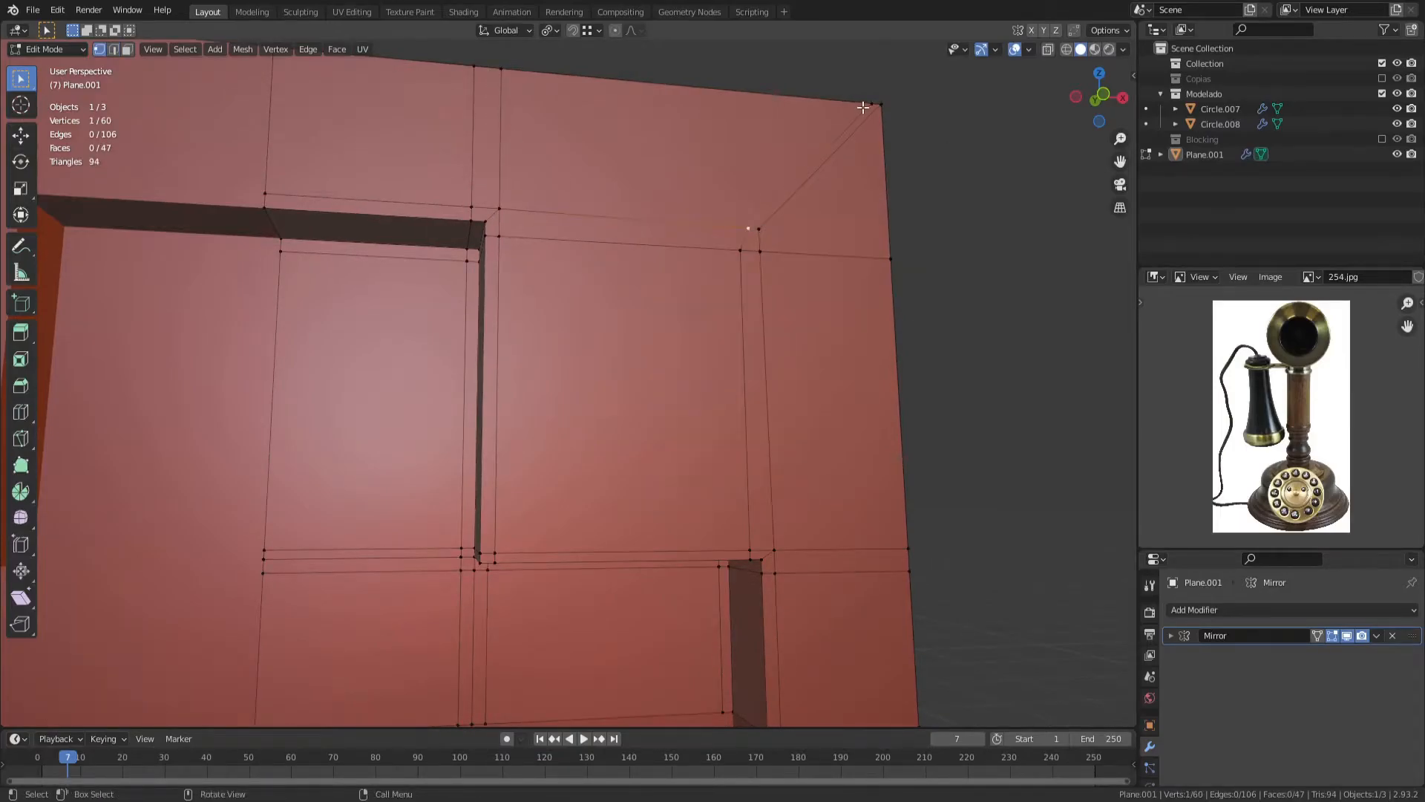
left_click(871, 105)
left_click(881, 105, "shift")
right_click(881, 106)
left_click(942, 391)
left_click(748, 229)
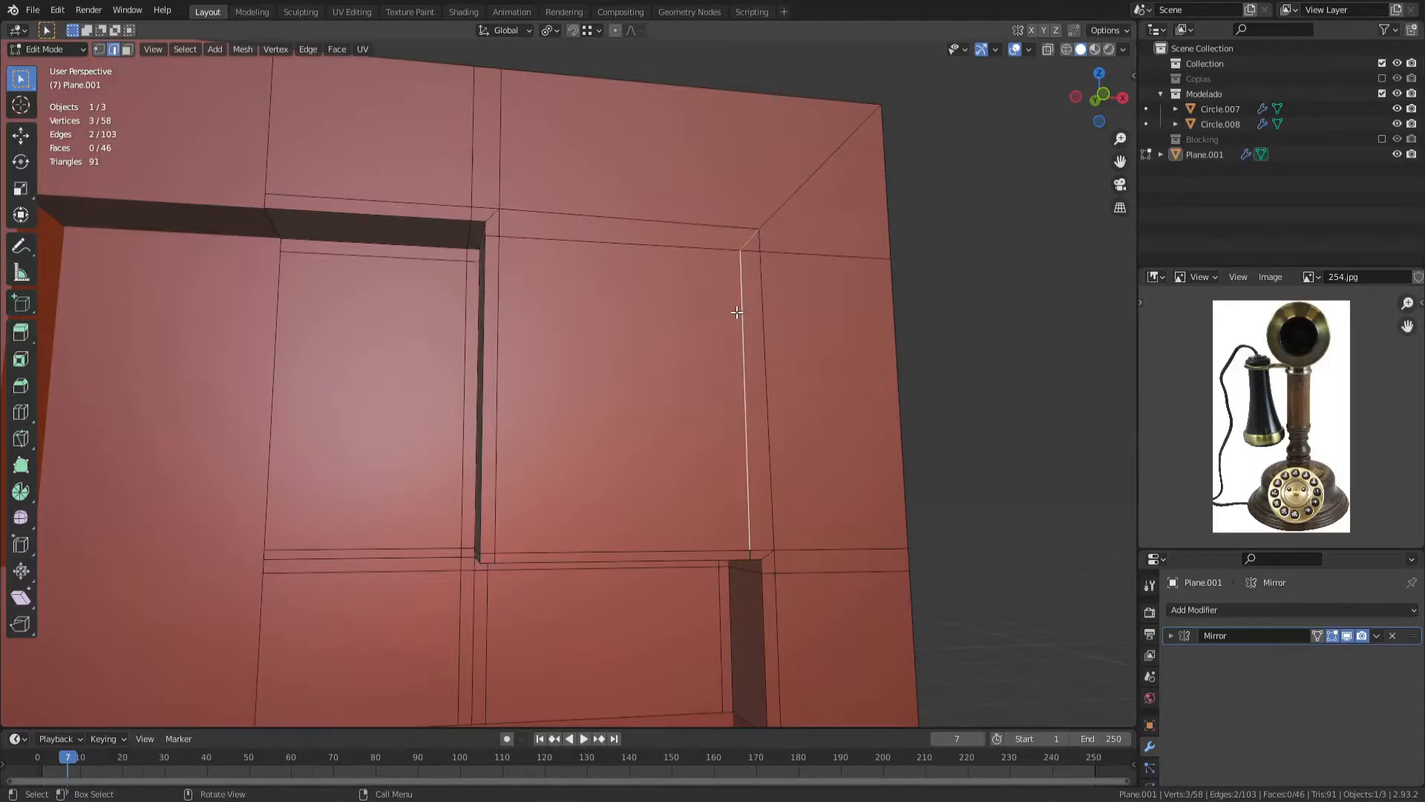
Step: Dissolve the two redundant edge lines running from the corner block's inner corner
key("ctrl+x")
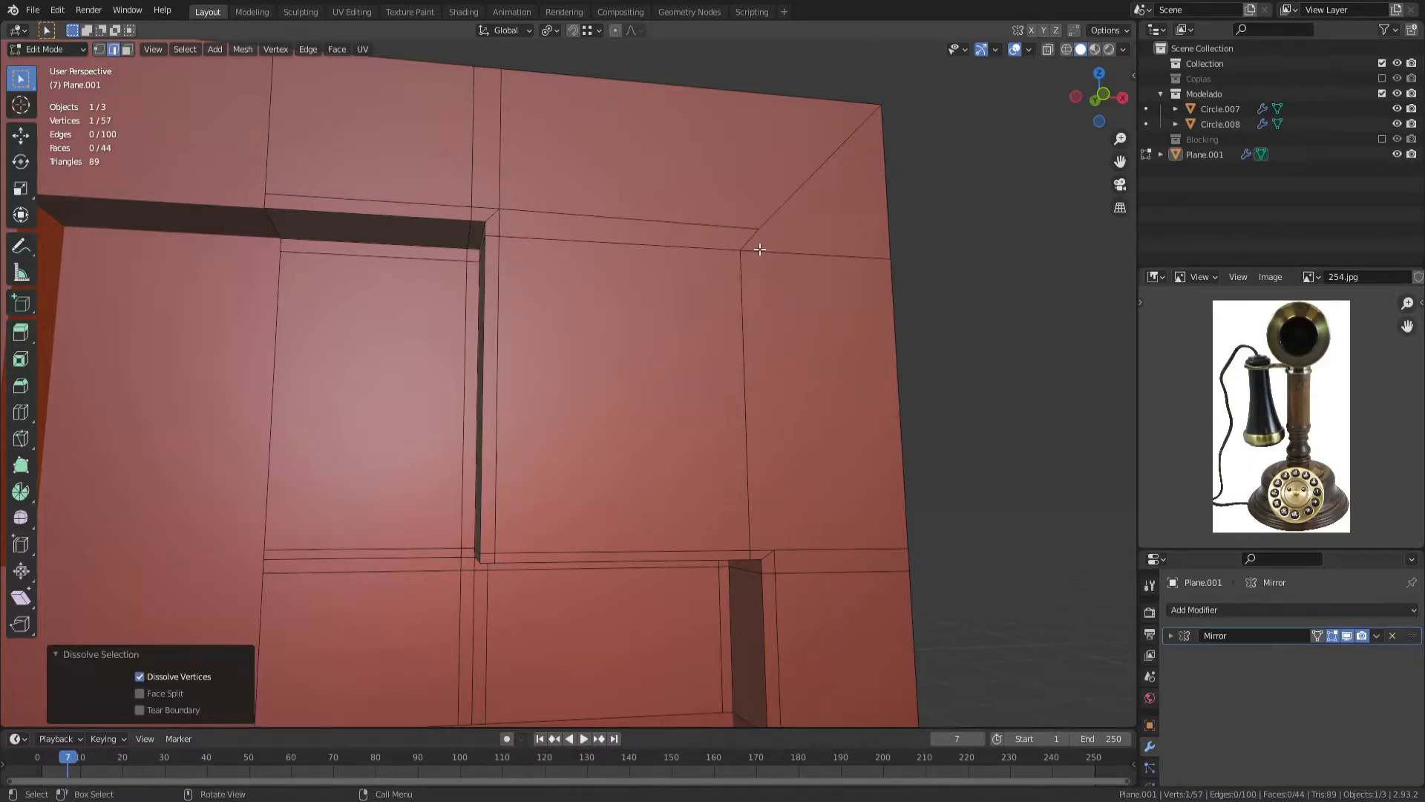
left_click(705, 224)
key("ctrl+x")
key("1")
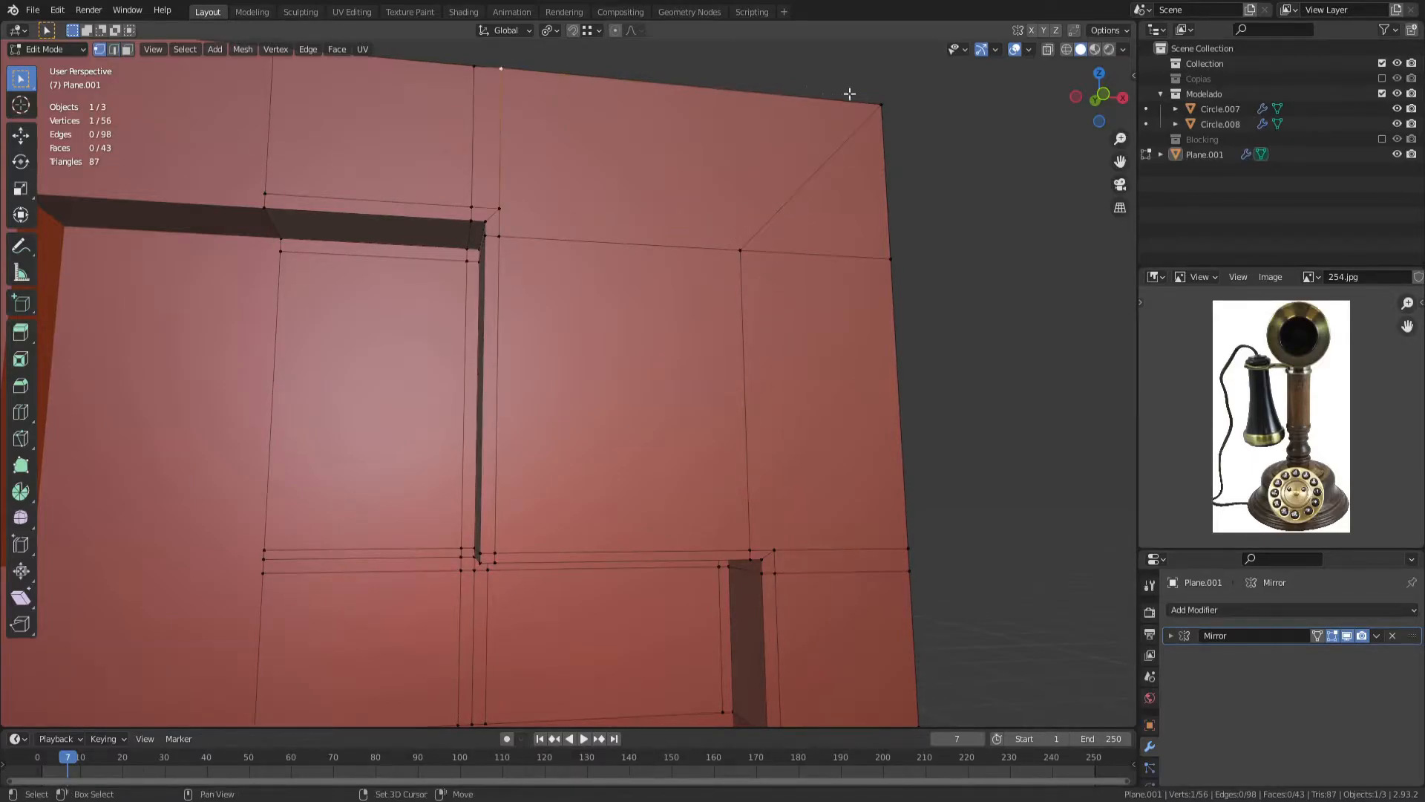
Step: Subdivide the plane's upper border edge, align the new midpoint in X above the inner corner vertex, and connect the two
left_click(879, 105, "shift")
right_click(880, 104)
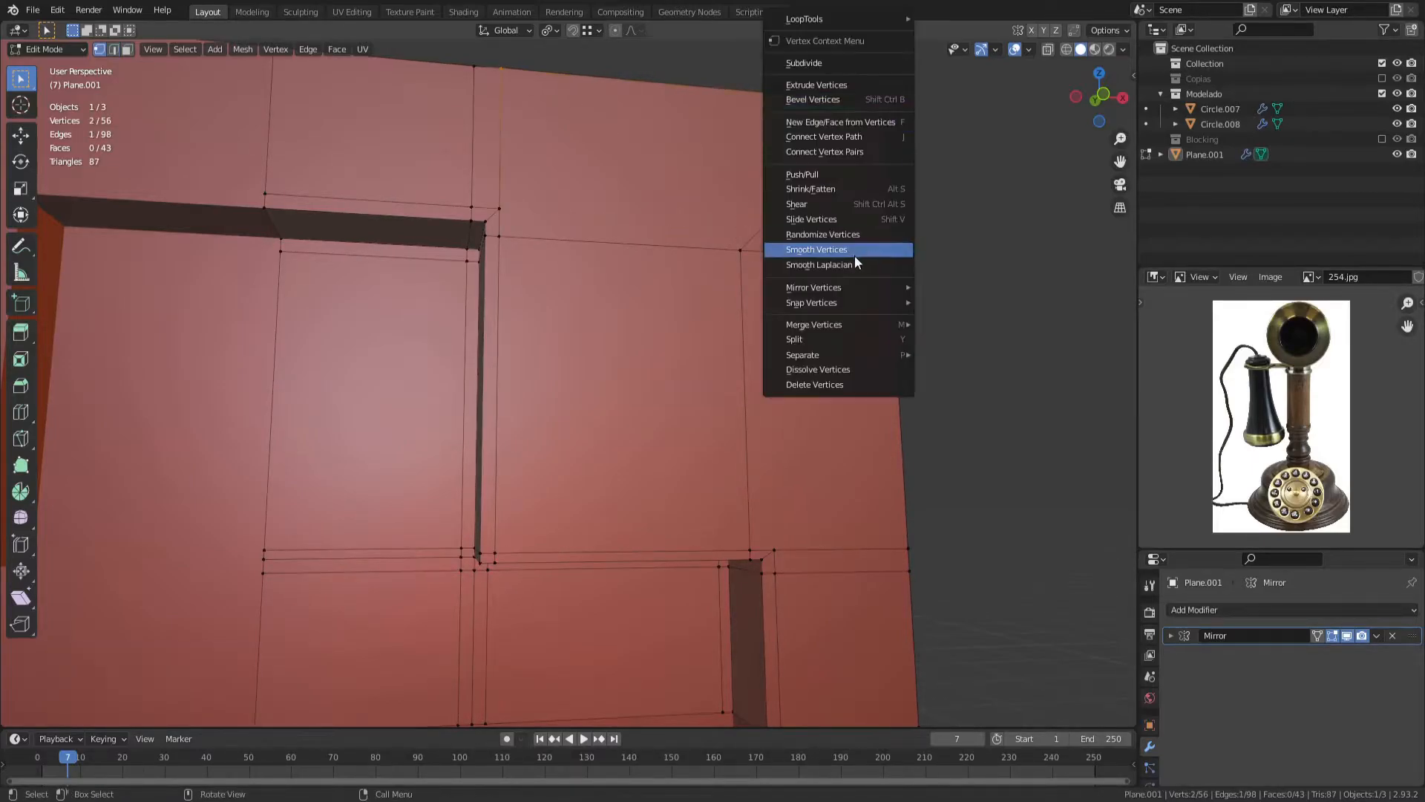
left_click(835, 64)
left_click(694, 94)
key("g")
key("x")
left_click(738, 219)
left_click(741, 253, "shift")
right_click(742, 252)
left_click(782, 227)
Step: Join the two faces at the plane's outer corner into a single quad
key("3")
left_click(817, 172)
left_click(835, 185, "shift")
key("f")
key("1")
key("alt+a")
Step: Add a level 2 Subdivision modifier to the plane and check the smoothed groove
middle_click_drag(642, 390, 622, 364, "shift")
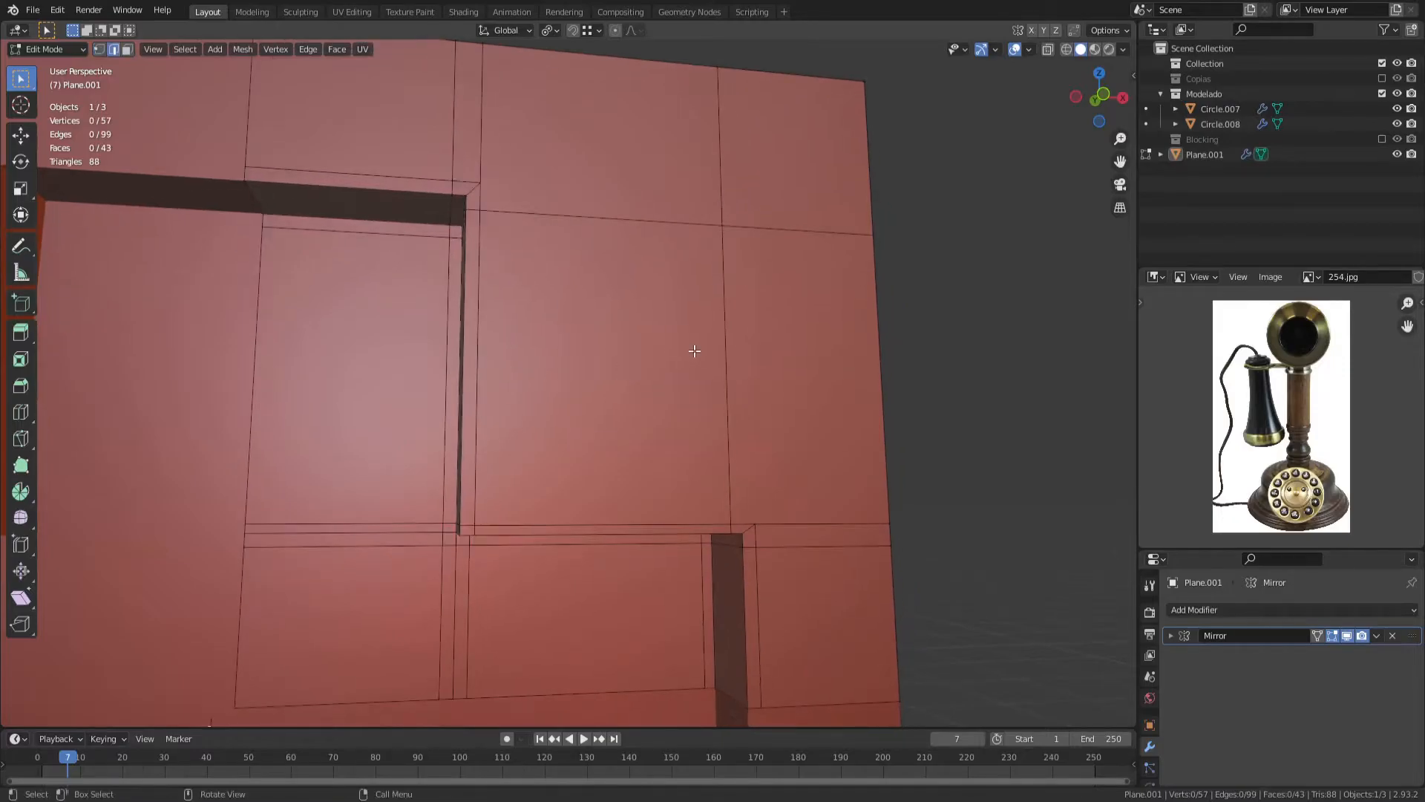
scroll(694, 350, "down", 2)
left_click(494, 174)
scroll(729, 461, "down", 5)
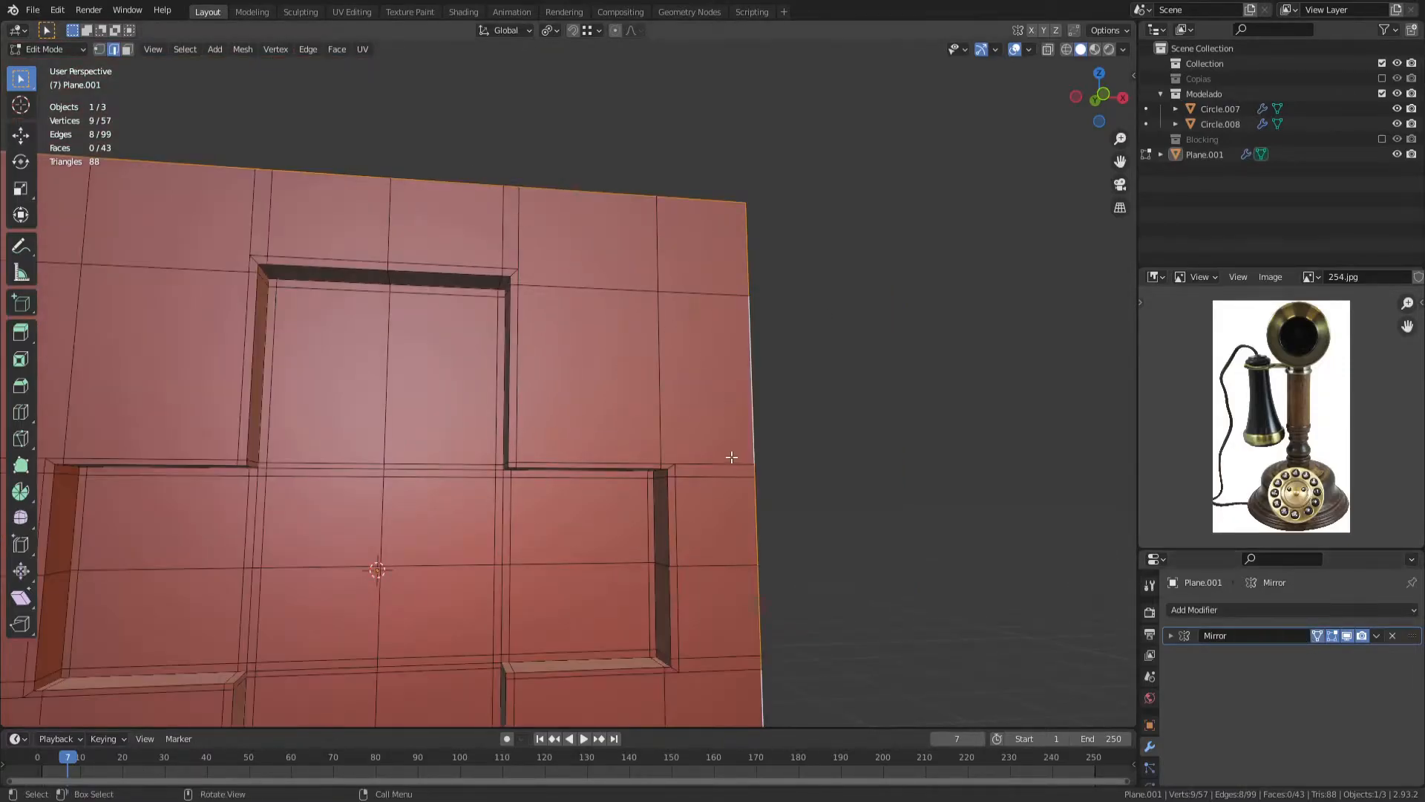
key("Tab")
scroll(607, 407, "up", 2)
key("ctrl+2")
scroll(617, 404, "up", 2)
key("Tab")
scroll(634, 405, "up", 2)
mouse_move(634, 405)
middle_mouse_down()
mouse_move(658, 420)
mouse_move(590, 420)
mouse_move(609, 407)
middle_mouse_up()
scroll(658, 420, "down", 1)
scroll(628, 281, "up", 3)
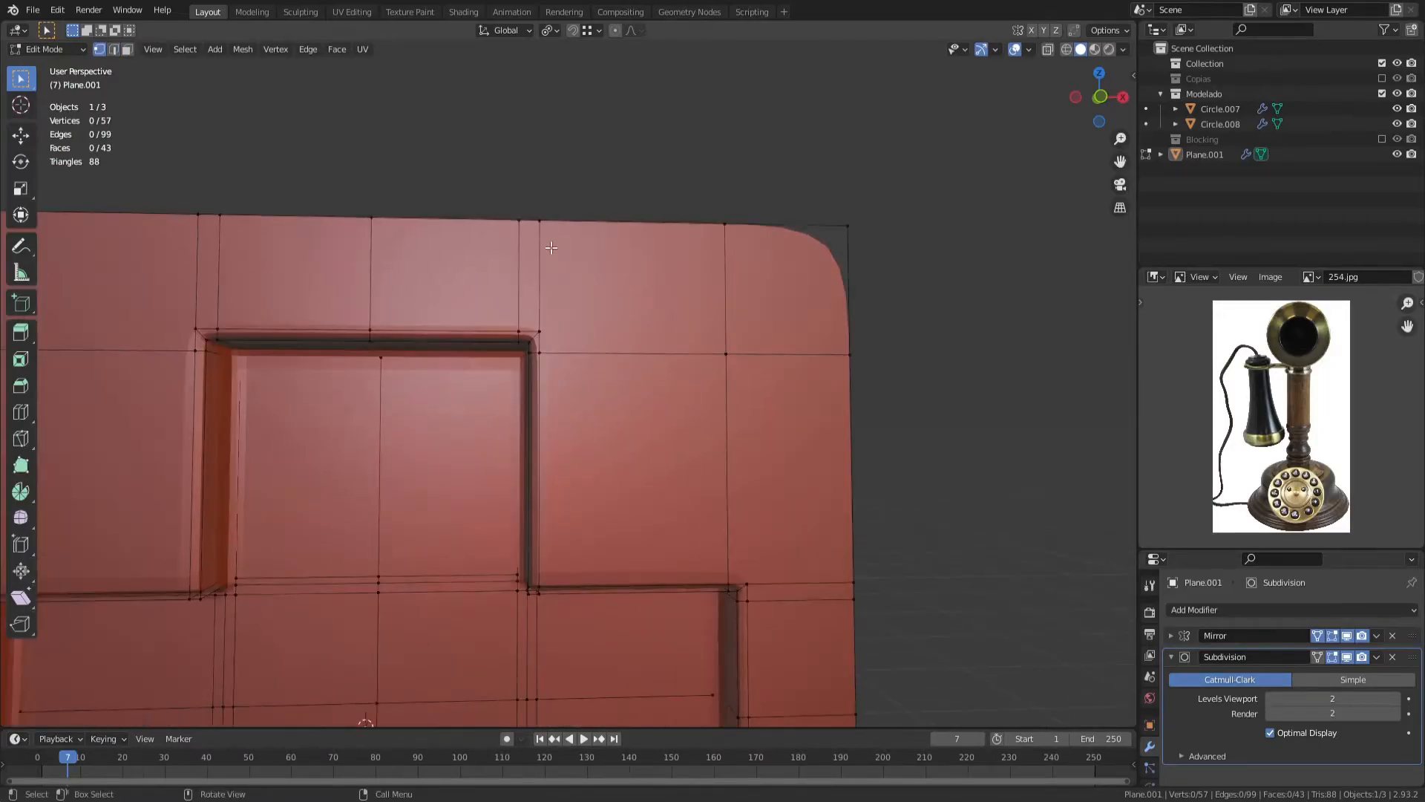
Step: Merge the support-line vertices on the plane's upper and side borders into the neighbouring grid-line vertices
scroll(717, 232, "up", 1)
right_click(717, 232)
mouse_move(718, 496)
left_click(783, 560)
key("alt+a")
scroll(640, 487, "down", 1)
middle_click_drag(768, 646, 797, 362, "shift")
left_click(794, 144, "shift")
right_click(794, 149)
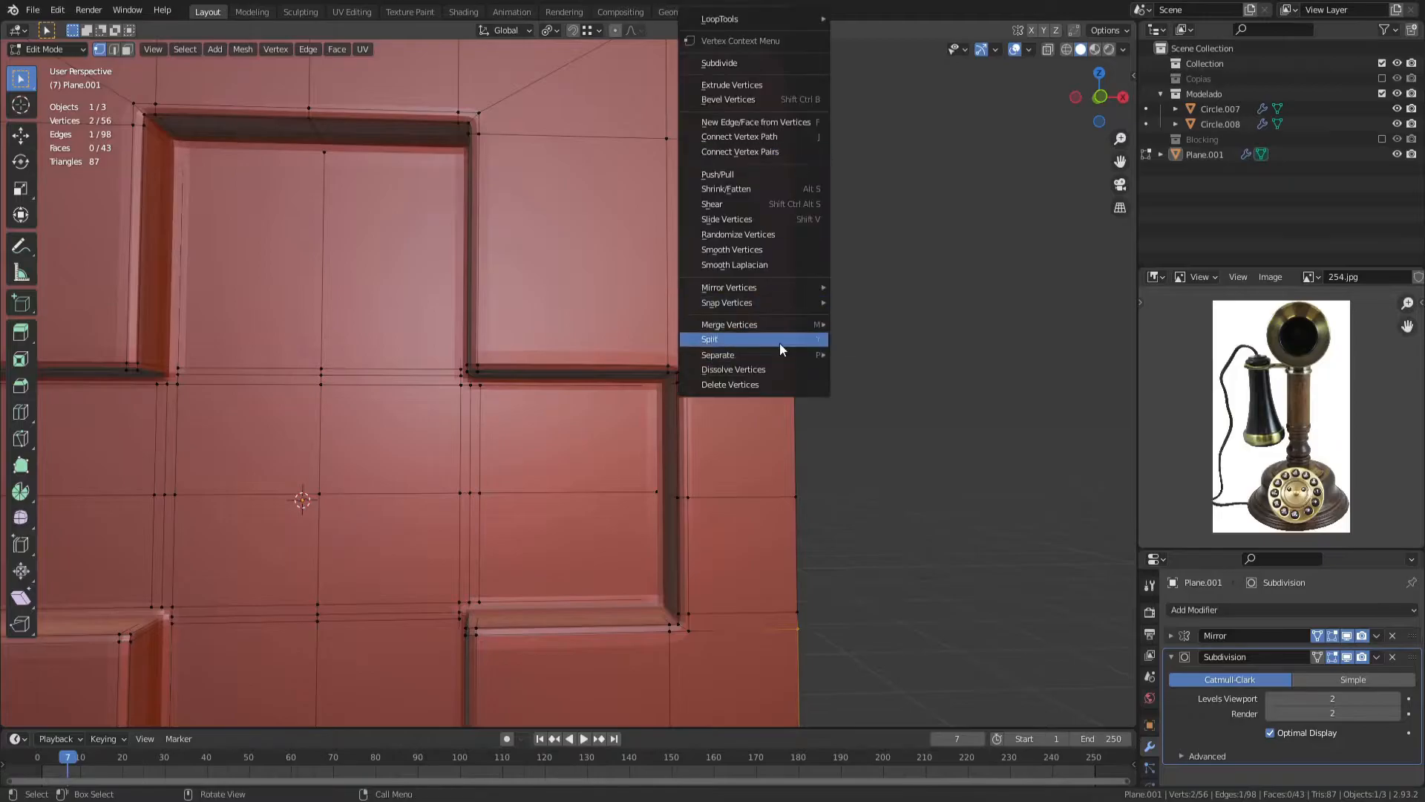
left_click(850, 375)
Step: Examine the edges and faces around the groove's corners and the corner block
key("2")
left_click(667, 243)
middle_click_drag(667, 244, 626, 318, "shift")
key("3")
left_click(699, 398)
left_click(675, 183)
left_click(564, 172)
left_click(523, 122)
Step: Save the file, then duplicate the plane in place and store the copy in another collection
key("Tab")
scroll(569, 389, "down", 5)
key("ctrl+s")
key("Tab")
key("2")
left_click(572, 284, "alt")
key("Tab")
key("shift+d")
right_click(616, 426)
key("m")
left_click(677, 386)
left_click(616, 393)
Step: Apply the plane's Mirror modifier and extrude its outer border outward at a scale of 1.21
left_click(1171, 635)
key("ctrl+a")
key("Tab")
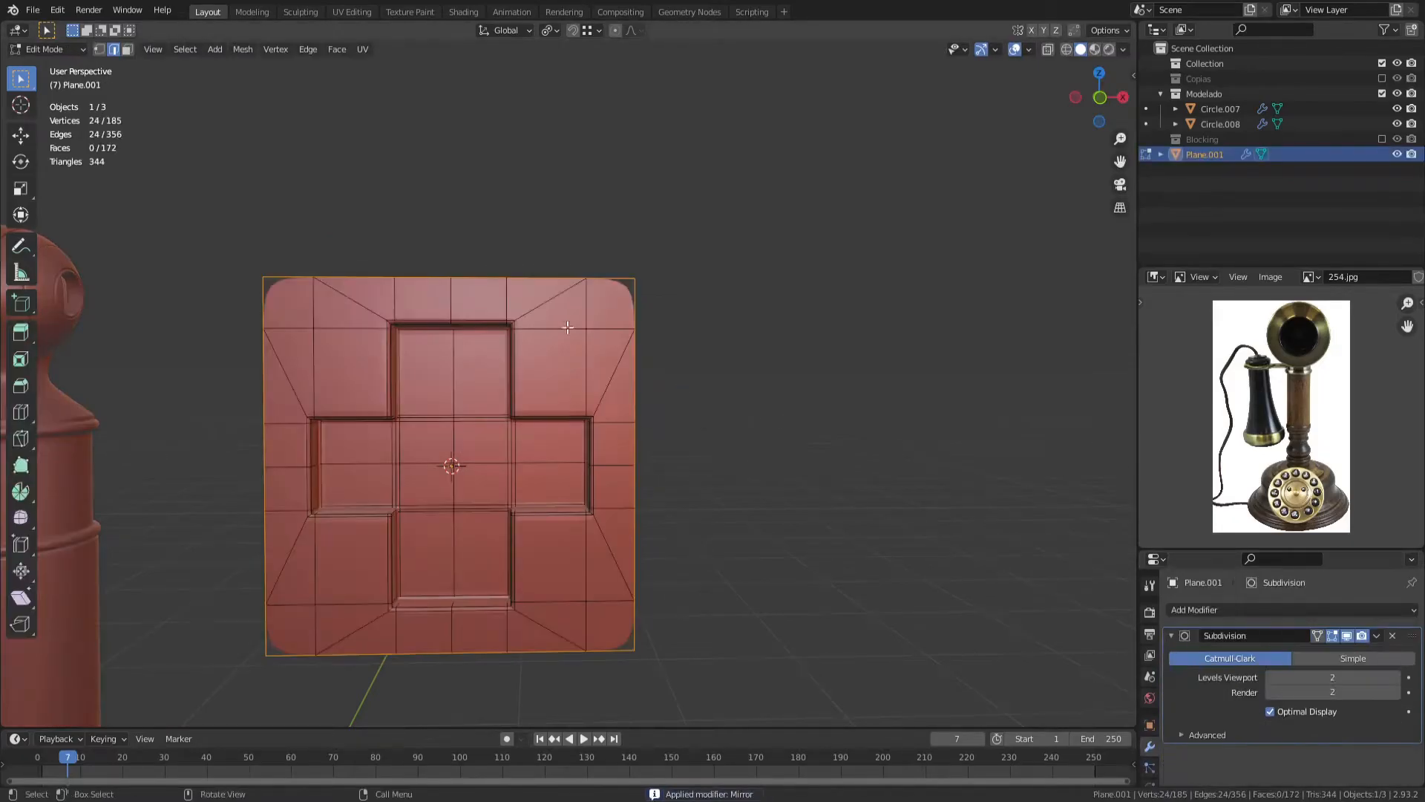
key("KP_1")
right_click(713, 337)
key("s")
left_click(763, 300)
Step: Shape the extruded border into a circle with LoopTools and scale it up around the cross
right_click(770, 297)
mouse_move(772, 297)
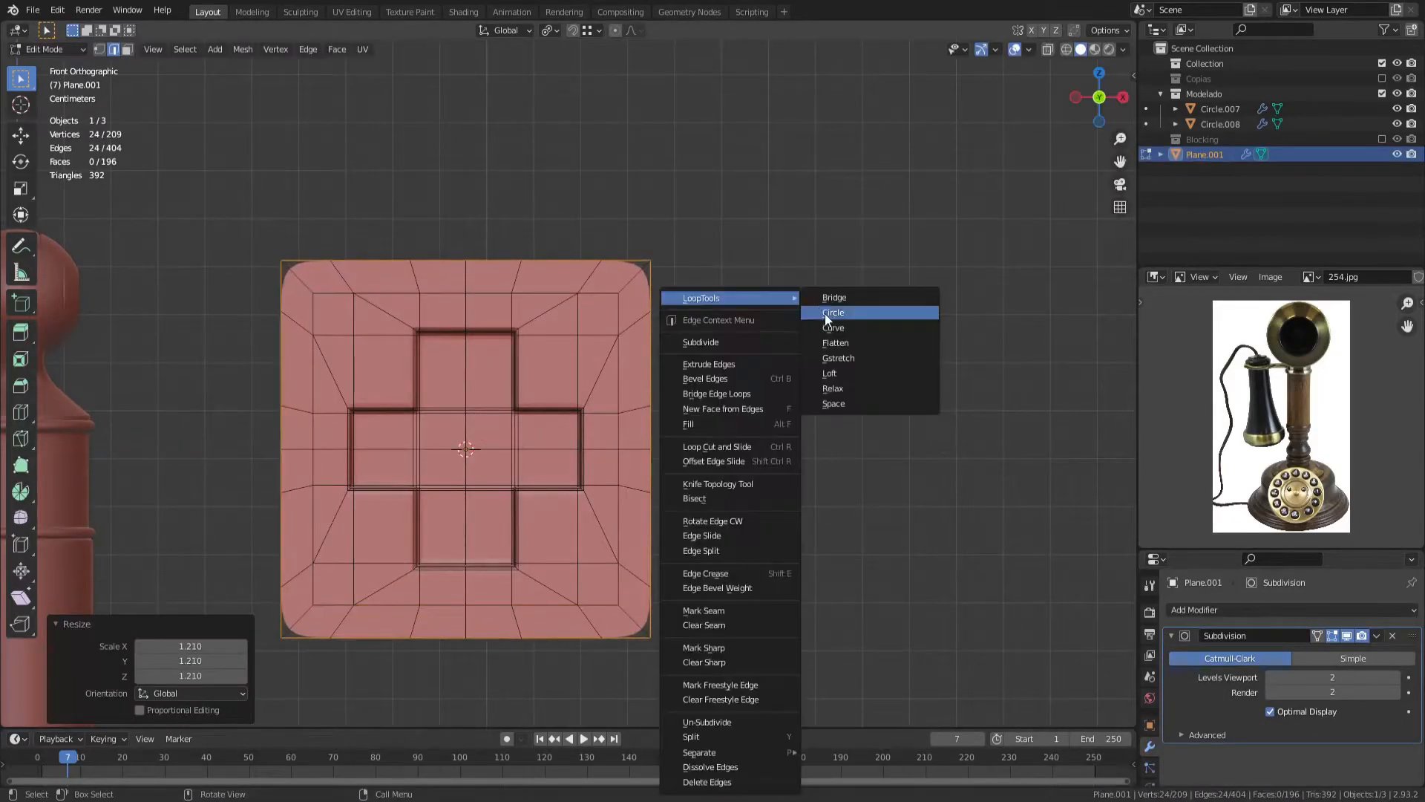
left_click(824, 313)
middle_click_drag(689, 321, 739, 328, "shift")
key("s")
left_click(754, 318)
scroll(666, 308, "up", 1)
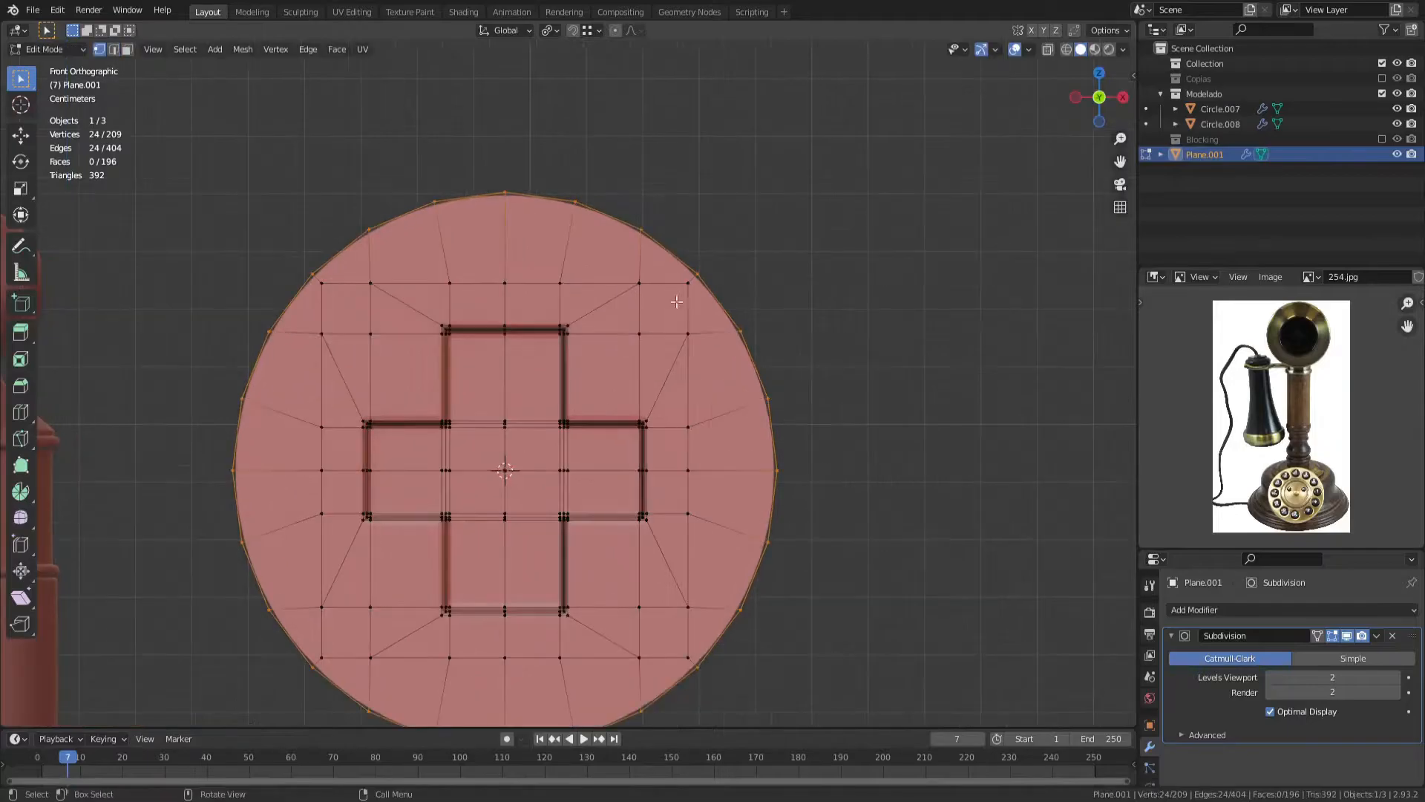
Step: Scale the inner square's four corner vertices slightly inward together using a different pivot point, and restore the pivot setting
left_click(322, 657, "shift")
left_click(688, 657, "shift")
left_click(551, 32)
left_click(569, 64)
key("s")
left_click(842, 570)
left_click(550, 31)
left_click(571, 97)
Step: Scale the circular border to 0.912 and extrude it outward into a narrow rim
left_click(586, 205, "alt")
key("s")
left_click(825, 347)
key("e")
key("s")
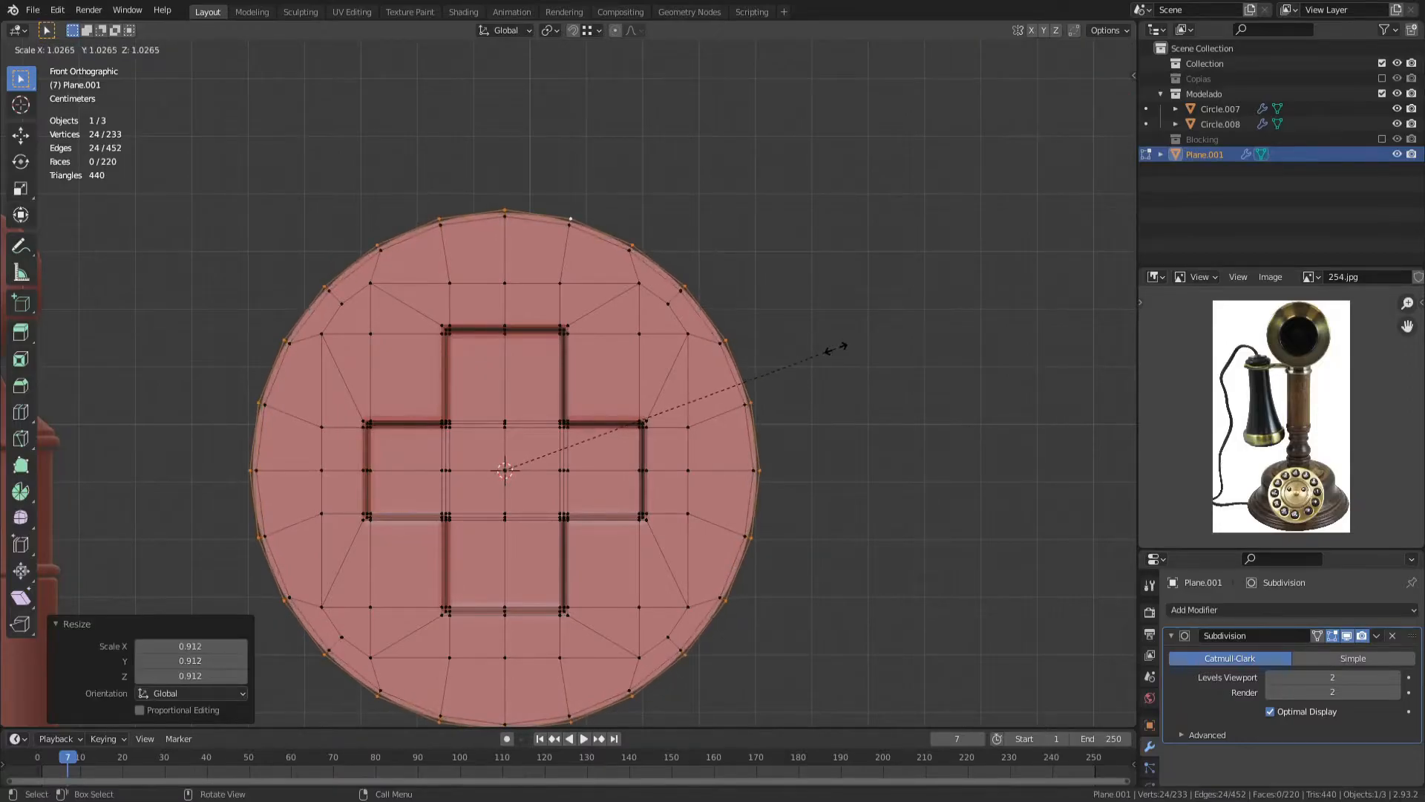
left_click(835, 348)
Step: Extrude the circular rim backward along Y and scale its rear loop outward for a flared side wall
middle_click_drag(835, 348, 628, 296)
key("e")
key("y")
left_click(768, 301)
key("s")
left_click(803, 287)
left_click(815, 131)
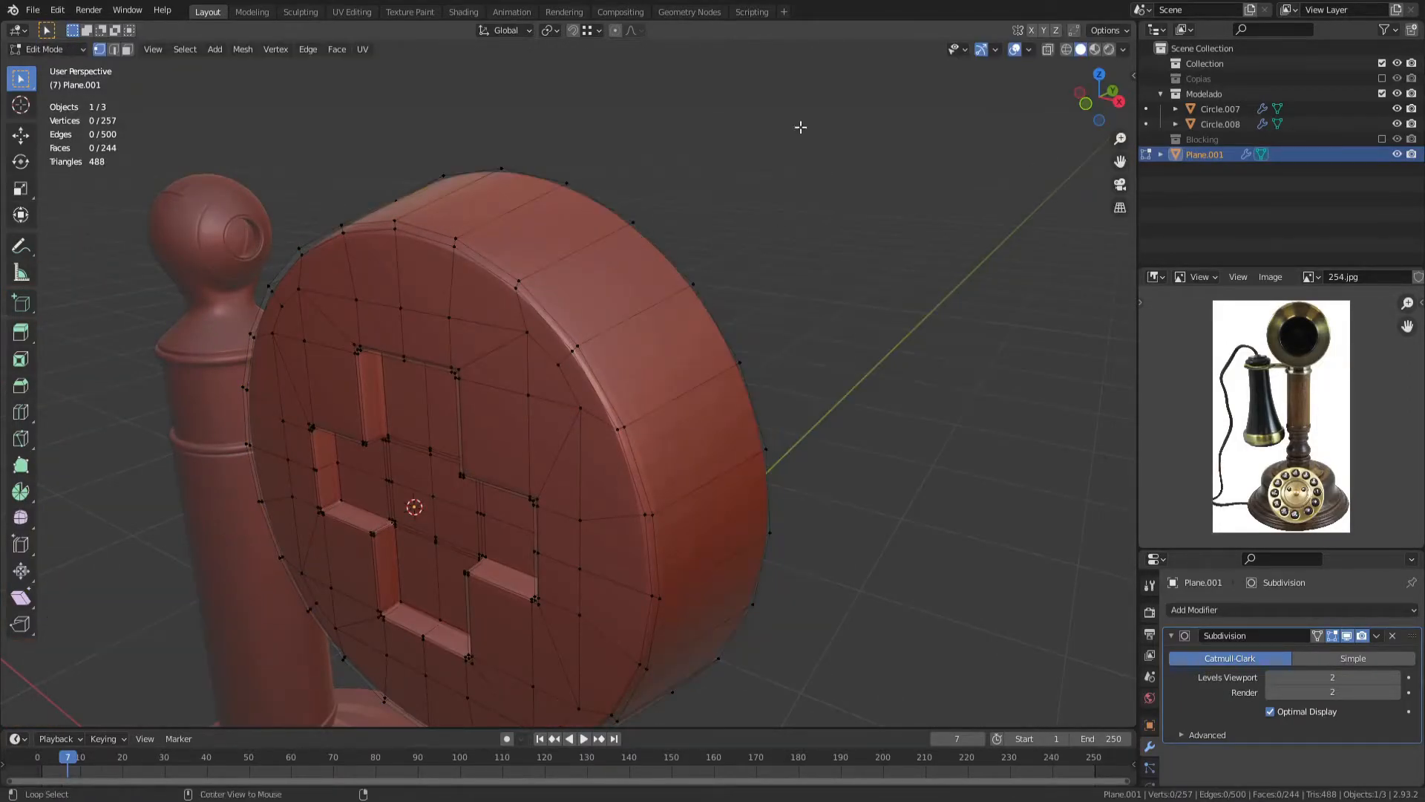
key("KP_1")
key("s")
left_click(859, 372)
Step: Dissolve the support edge loop at the disc's front rim and check the smoothed shape
key("2")
left_click(592, 223, "alt")
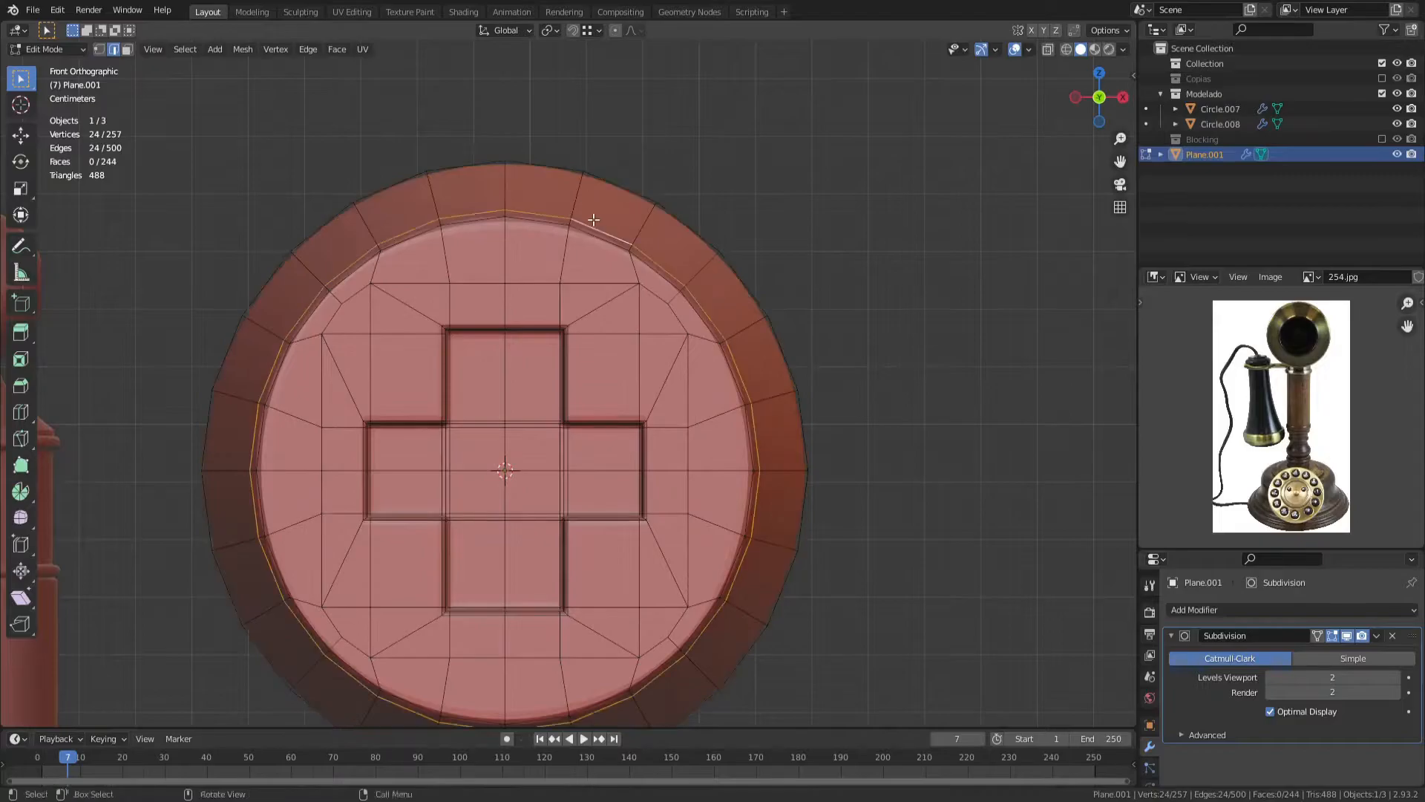
key("ctrl+x")
middle_click_drag(592, 223, 554, 289)
key("Tab")
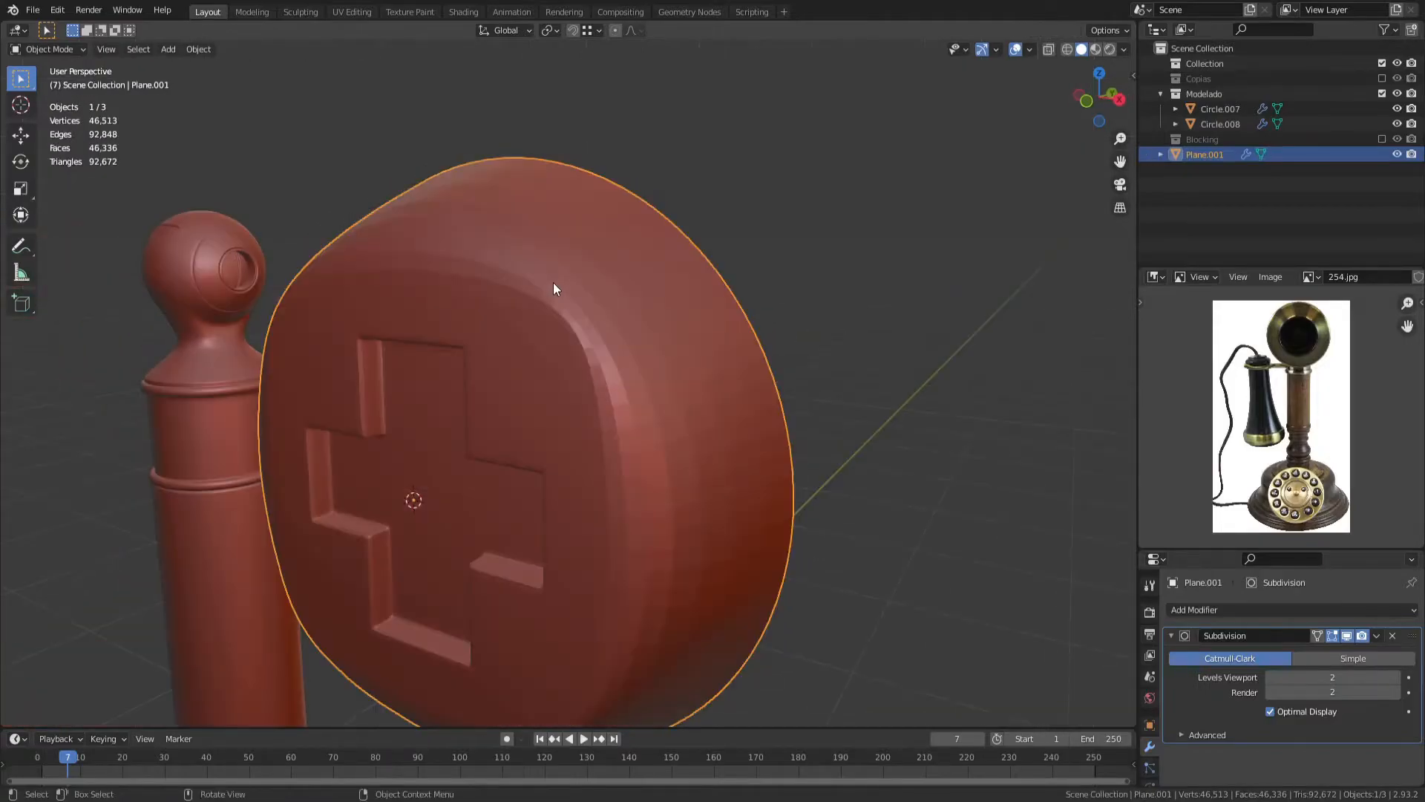
Step: Bevel the edge loop around the disc's front rim to tighten it
key("Tab")
scroll(554, 289, "up", 1)
left_click(591, 291, "alt")
key("ctrl+b")
scroll(751, 331, "down", 1)
left_click(699, 348)
key("Tab")
Step: Move the disc's rear border loop along Y and rescale it
middle_click_drag(696, 349, 575, 319)
key("Tab")
left_click(659, 358, "alt")
key("g")
key("y")
left_click(665, 328)
key("s")
left_click(683, 339)
Step: Add a support loop near the disc's rear edge and extrude the rear border inward at a scale of about 0.9
key("ctrl+r")
left_click(564, 303)
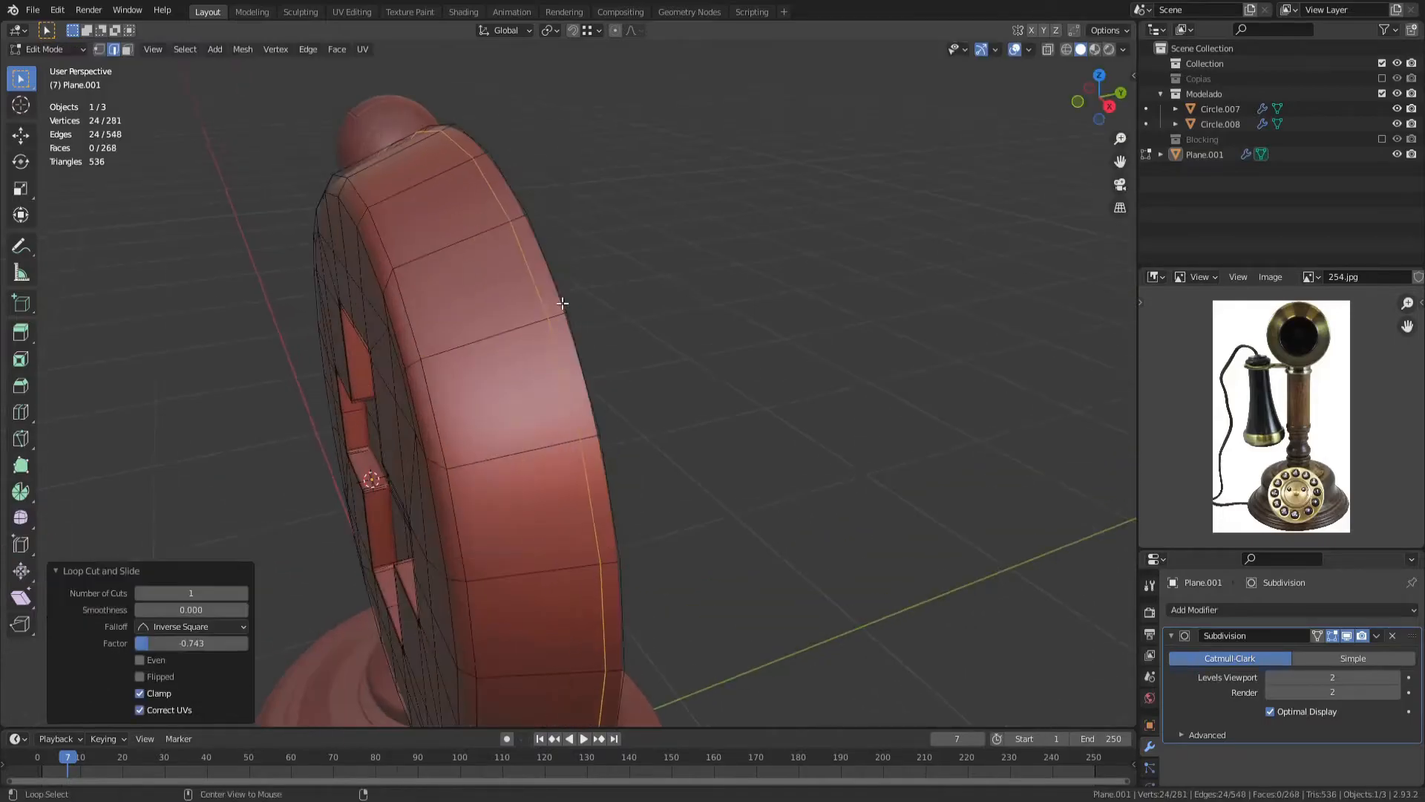
left_click(563, 303, "alt")
key("e")
key("s")
left_click(672, 225)
middle_click_drag(672, 224, 636, 226)
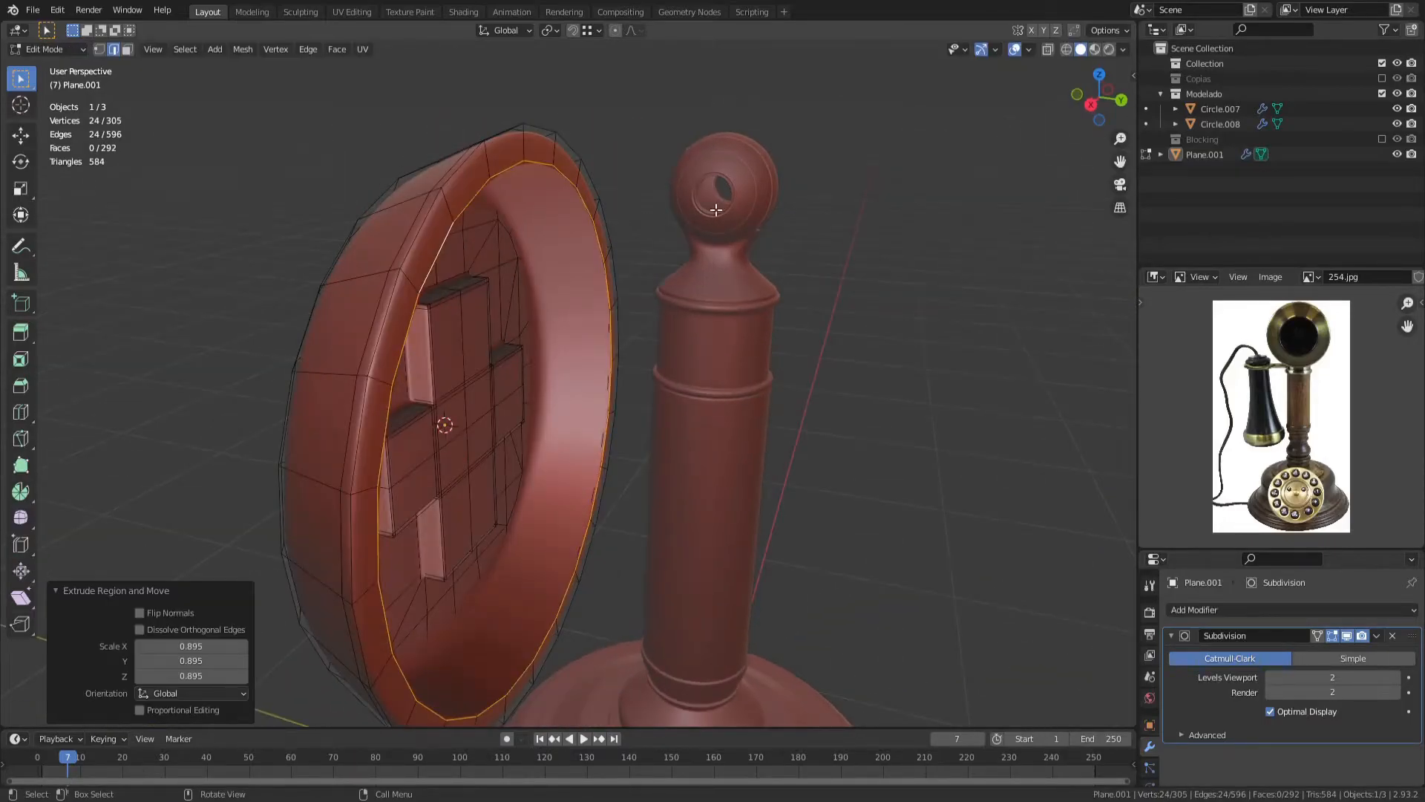
Step: Close the disc's back with a face, inset it, and replace the inner face with a Grid Fill
key("f")
key("i")
left_click(668, 251)
key("x")
left_click(624, 243)
key("ctrl+f")
left_click(683, 419)
Step: Rotate the finished disc 90° about the Z axis
key("Tab")
middle_click_drag(494, 316, 616, 345)
left_click(601, 348)
key("KP_1")
key("r")
key("z")
key("9")
key("0")
key("Return")
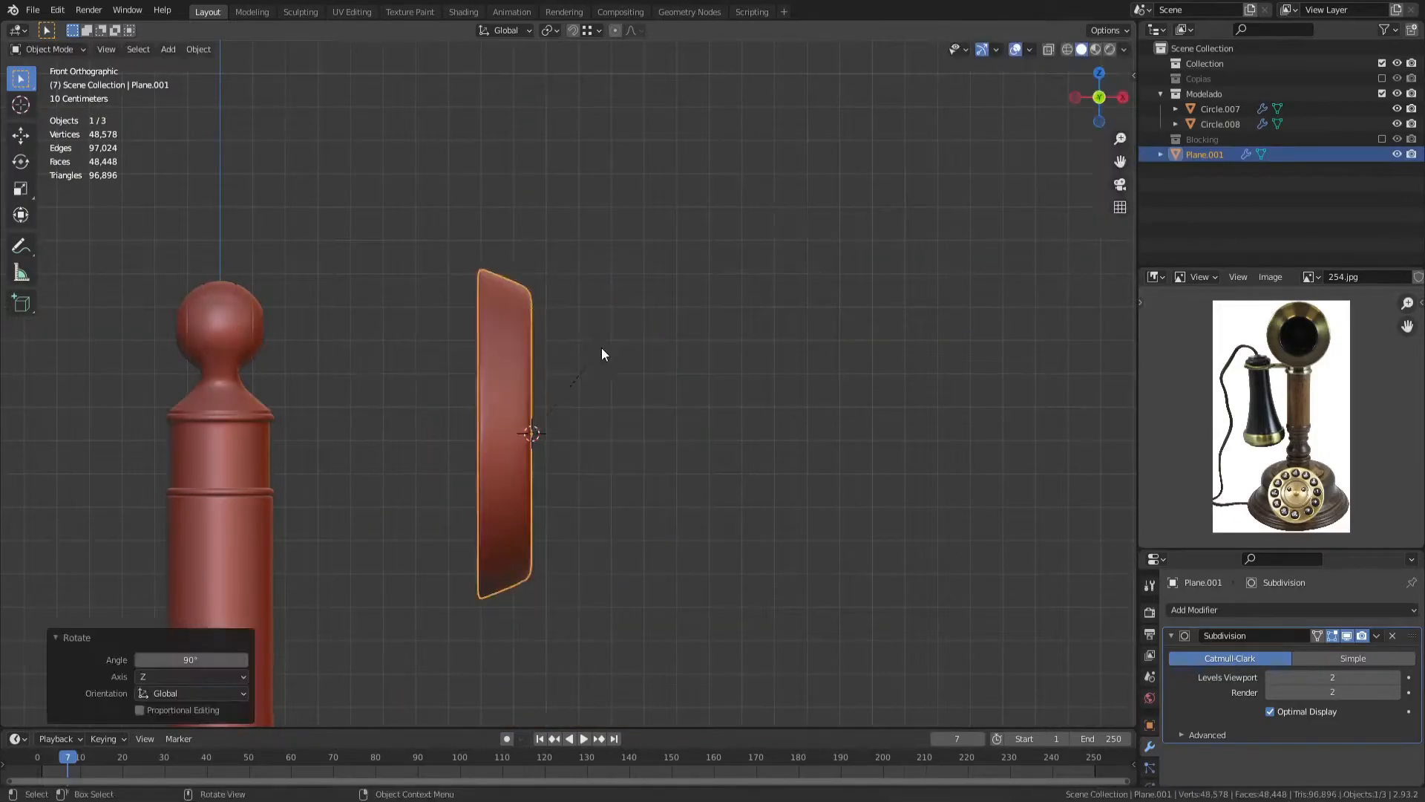
Step: Rescale the disc in the right view, frame it, and open its mesh for editing
key("KP_3")
key("s")
left_click(505, 466)
scroll(362, 314, "up", 6)
key("KP_Decimal")
key("Tab")
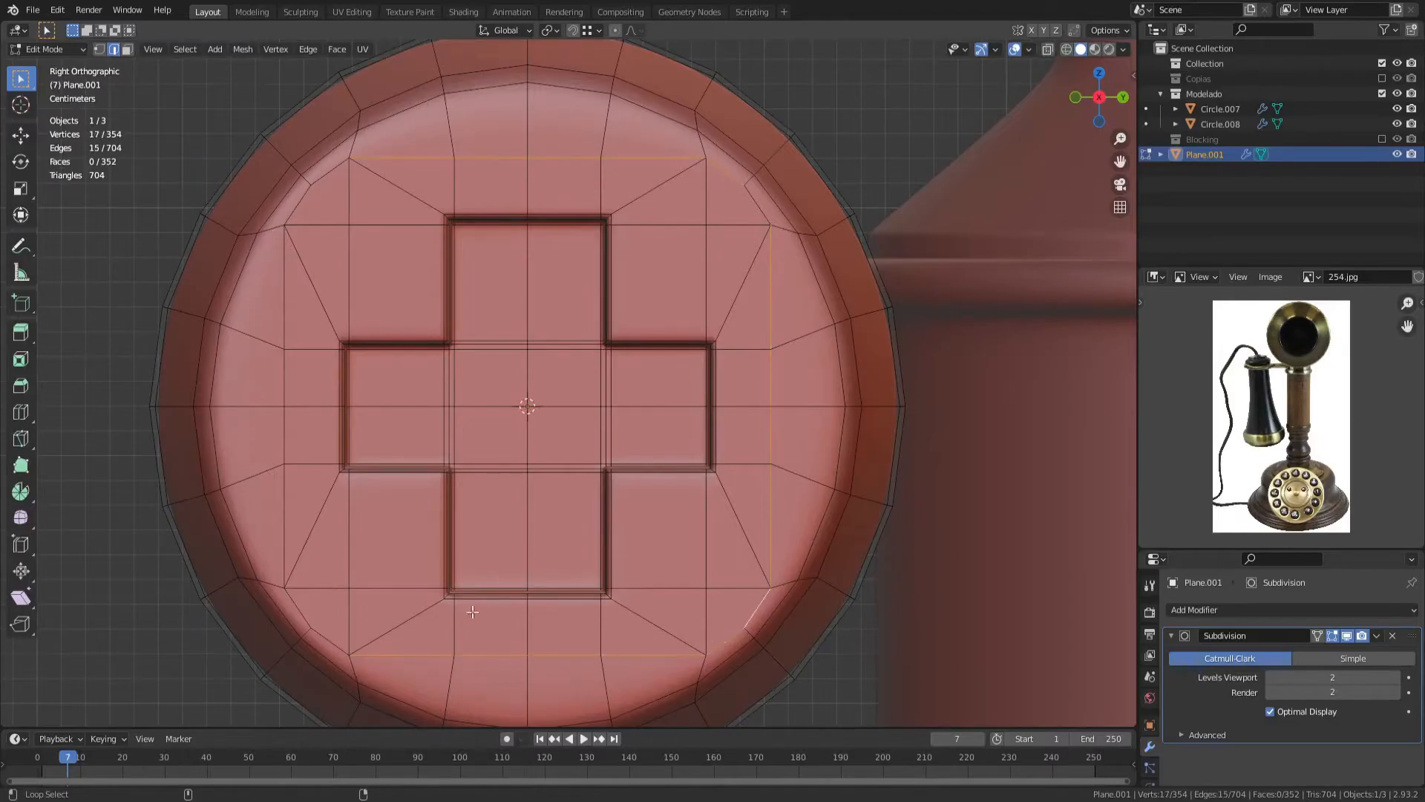
Step: Turn the square edge loop around the cross into a regular circle and enlarge it by a factor of about 1.06
left_click(326, 177, "alt")
key("s")
left_click(907, 315)
right_click(907, 315)
mouse_move(901, 300)
left_click(956, 315)
key("s")
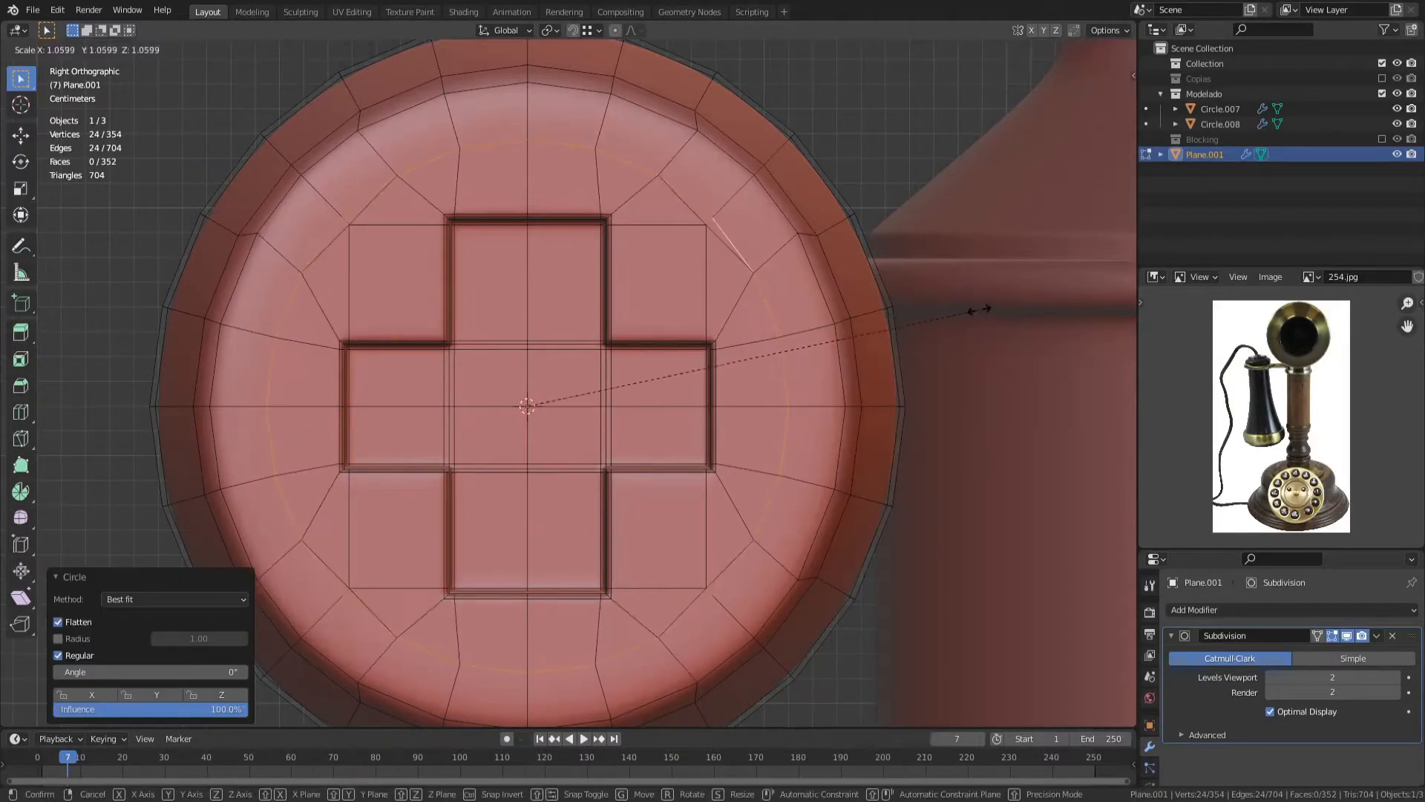
left_click(982, 309)
Step: Fine-tune the circular loop's size and scale in the four corner vertices between the cross arms
key("s")
left_click(977, 308)
right_click(976, 304)
left_click(1011, 314)
key("s")
left_click(1024, 309)
key("1")
key("s")
left_click(753, 549)
Step: Scale the circular loop around the cross down to about 0.9 and dissolve a support loop near the disc's front edge
key("2")
left_click(771, 512, "alt")
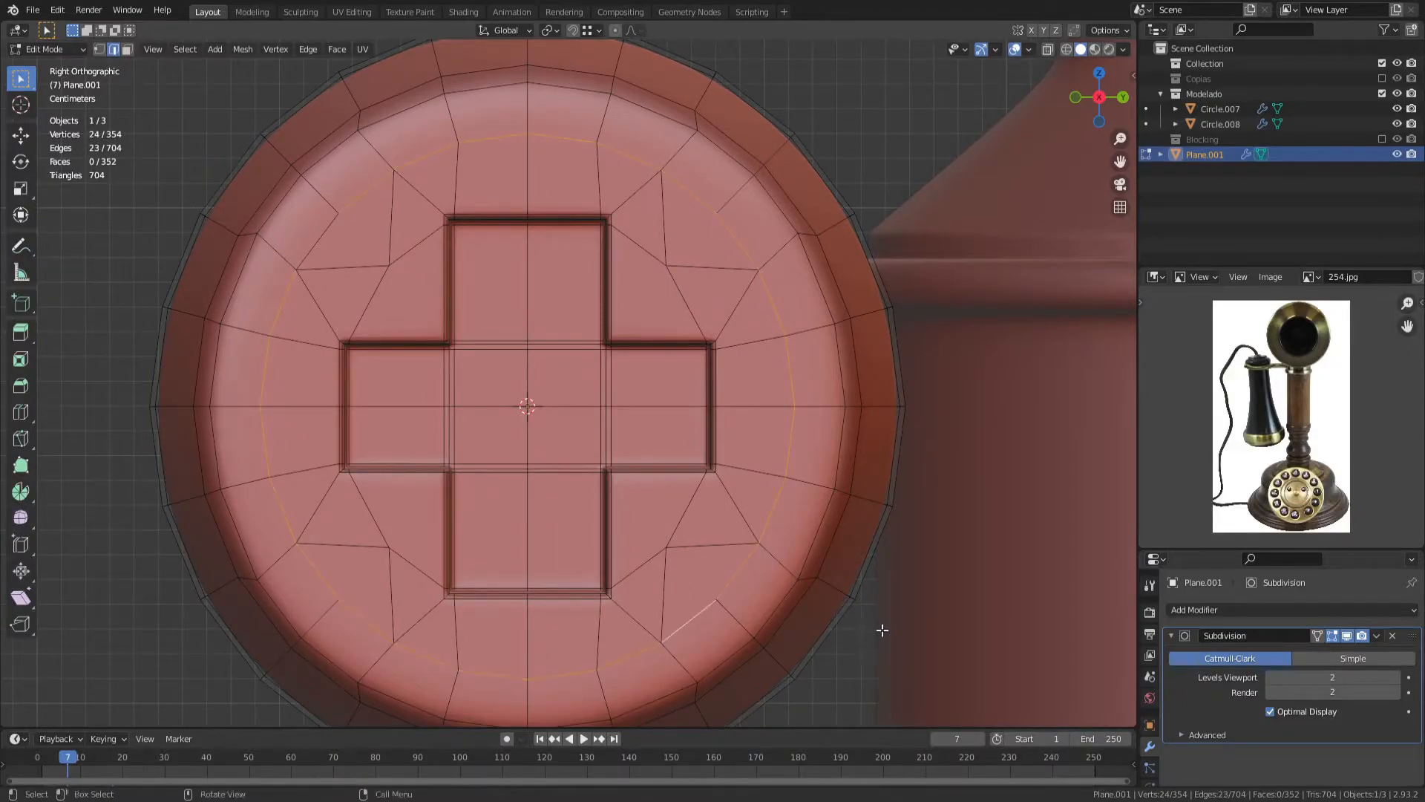
type("s.9")
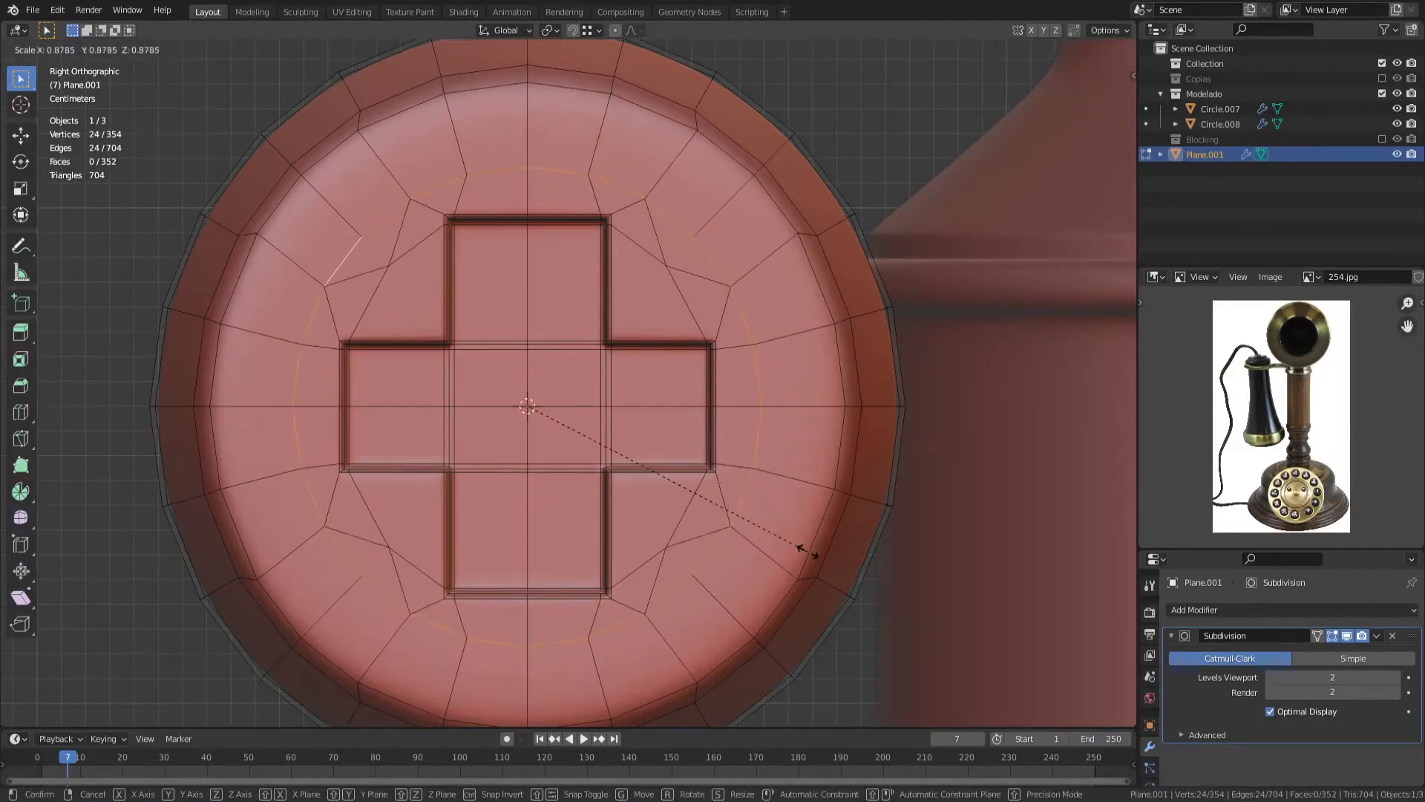
key("Return")
middle_click_drag(821, 542, 745, 344)
key("ctrl+x")
Step: Select the disc's rear vertices, grow the selection over the outer rim, and scale it in closer around the cross
key("KP_1")
key("1")
key("shift+z")
left_click_drag(260, 121, 330, 695)
key("shift+z")
middle_click_drag(482, 523, 395, 541)
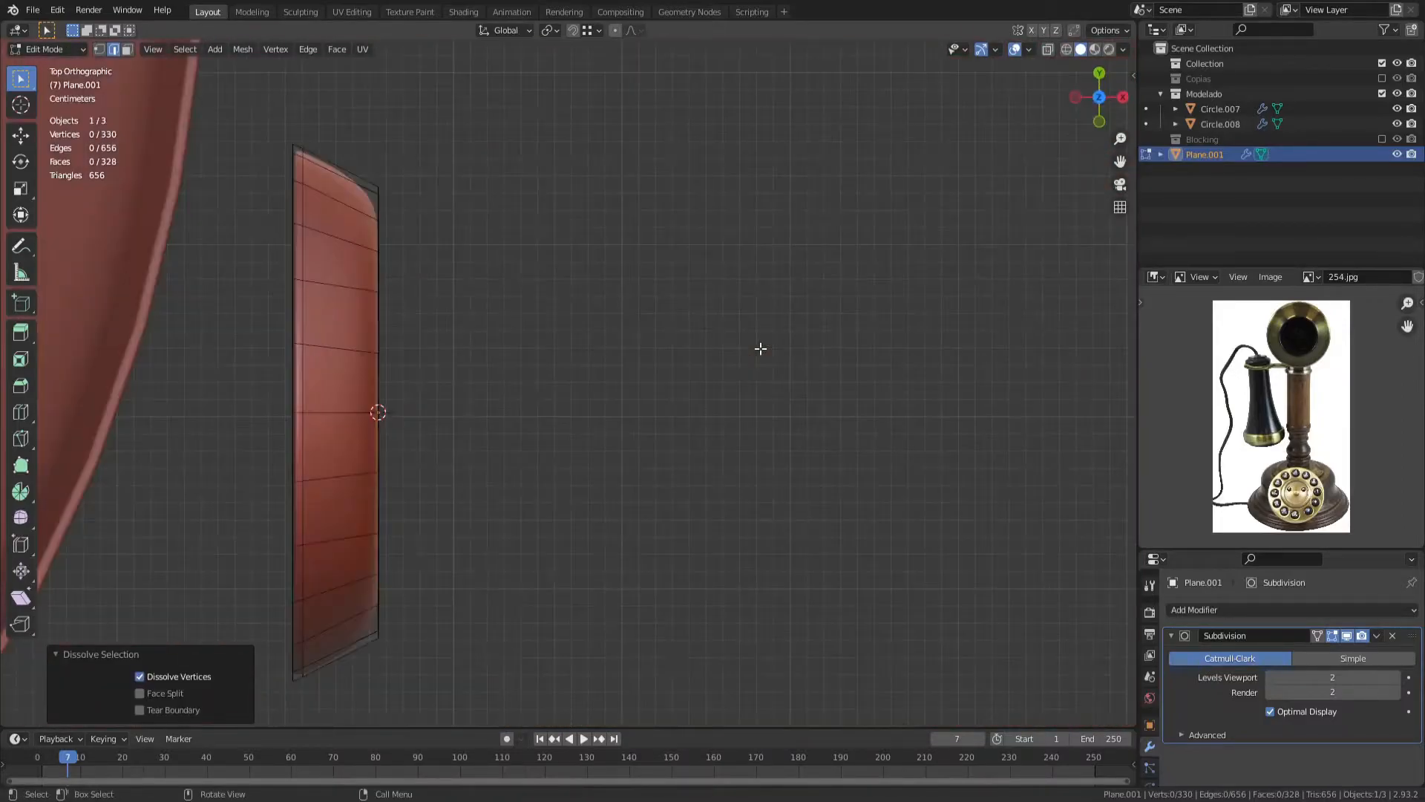
key("ctrl+KP_Add")
key("KP_3")
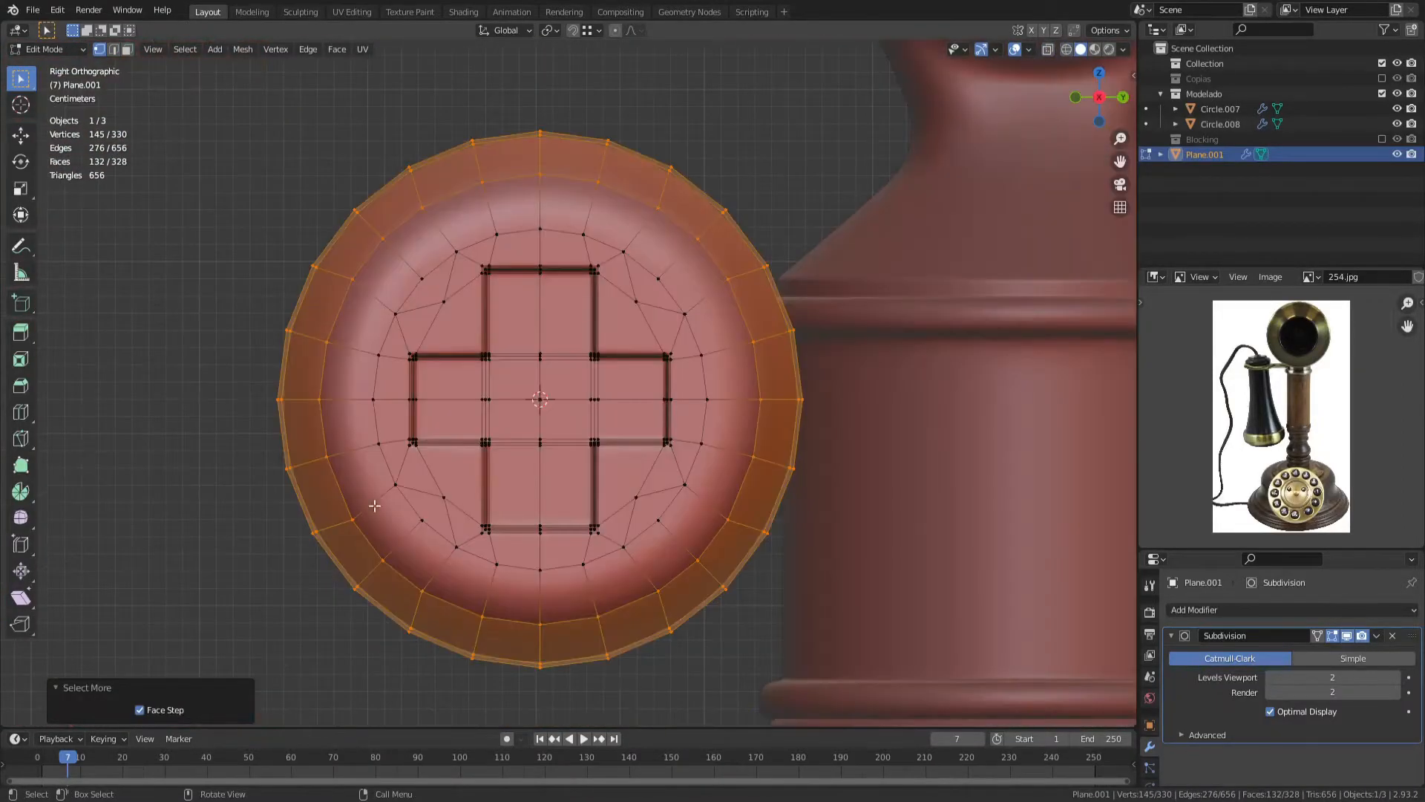
key("s")
left_click(755, 194)
Step: Dissolve the existing loop on the disc's side and replace it with a new loop cut placed close to the front edge
middle_click_drag(755, 194, 525, 347)
scroll(525, 347, "up", 3)
key("2")
left_click(700, 248, "alt")
key("ctrl+x")
key("ctrl+r")
left_click_drag(700, 248, 668, 286)
key("Tab")
key("Tab")
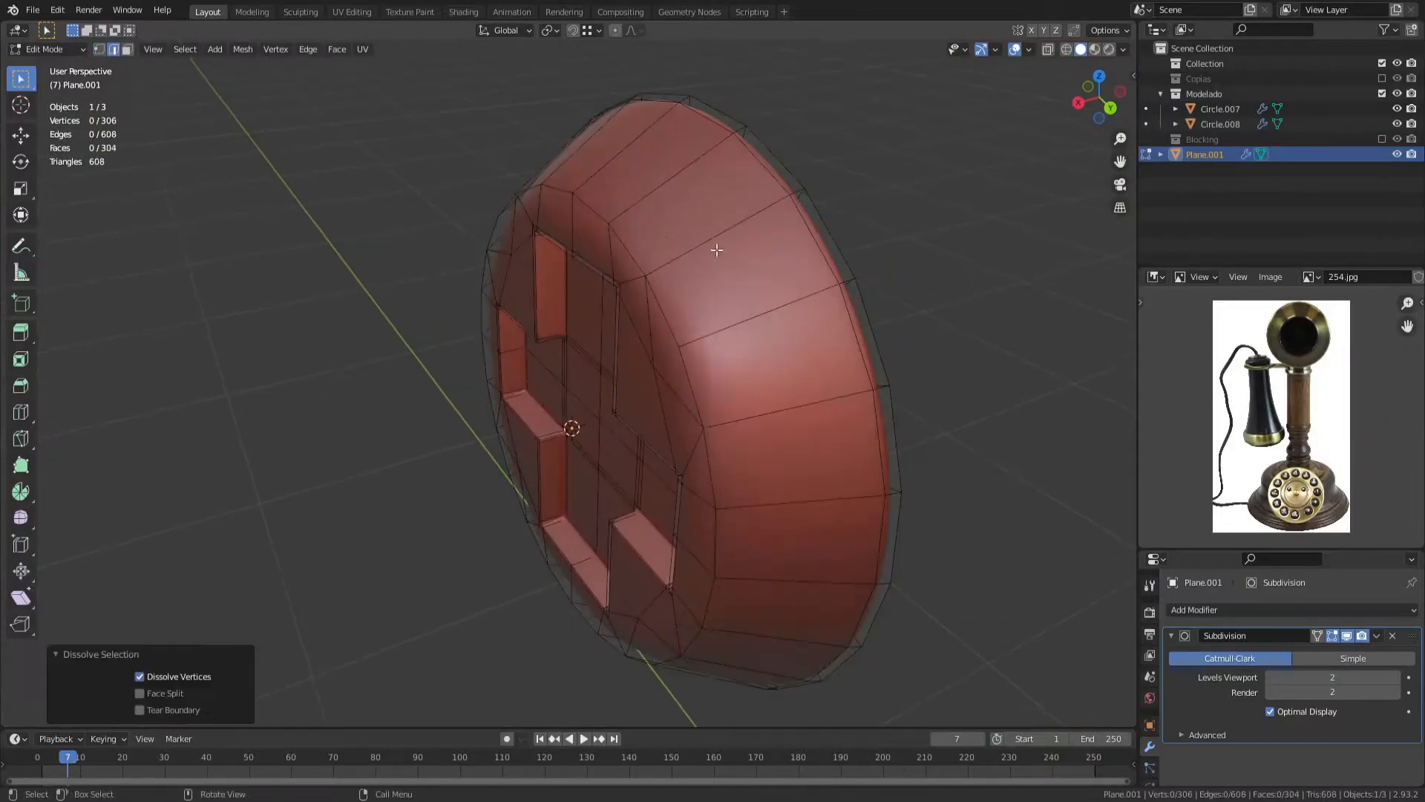
key("ctrl+x")
scroll(688, 334, "up", 2)
key("ctrl+r")
left_click(712, 260)
left_click(622, 319)
Step: Leave the disc's mesh editing, deselect everything, and save the file
key("Tab")
scroll(622, 320, "down", 5)
middle_click_drag(622, 319, 605, 368)
key("alt+a")
key("ctrl+s")
Step: Move the disc over the ball's circular recess in the right view and roughly resize it to match
key("KP_1")
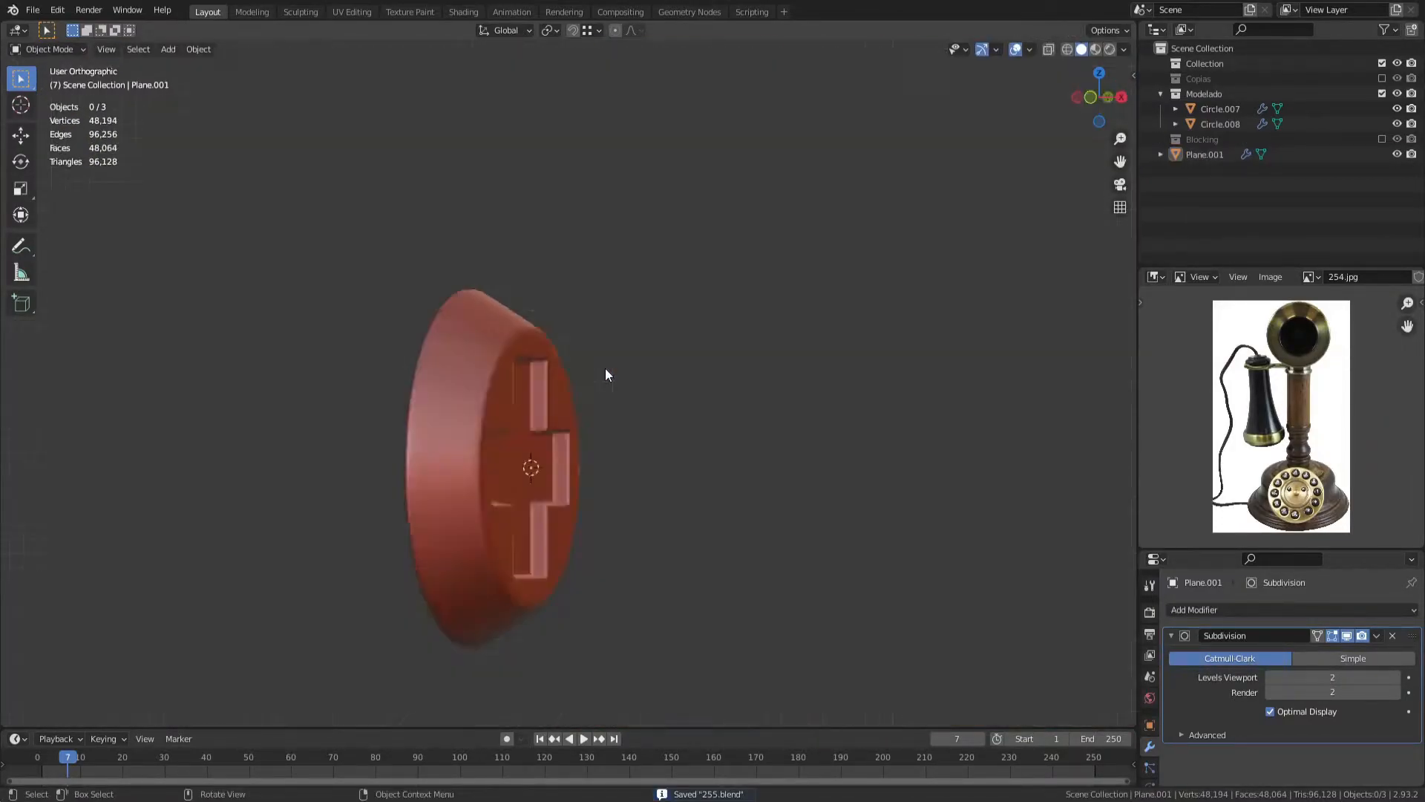
key("KP_3")
left_click(611, 371)
scroll(612, 371, "down", 3)
key("g")
left_click(861, 107)
key("s")
left_click(656, 448)
Step: Center the disc within the recess ring and enlarge it by a factor of about 1.019
scroll(657, 448, "up", 7)
key("g")
left_click(751, 430)
middle_click_drag(751, 430, 771, 355, "shift")
key("s")
left_click(836, 395)
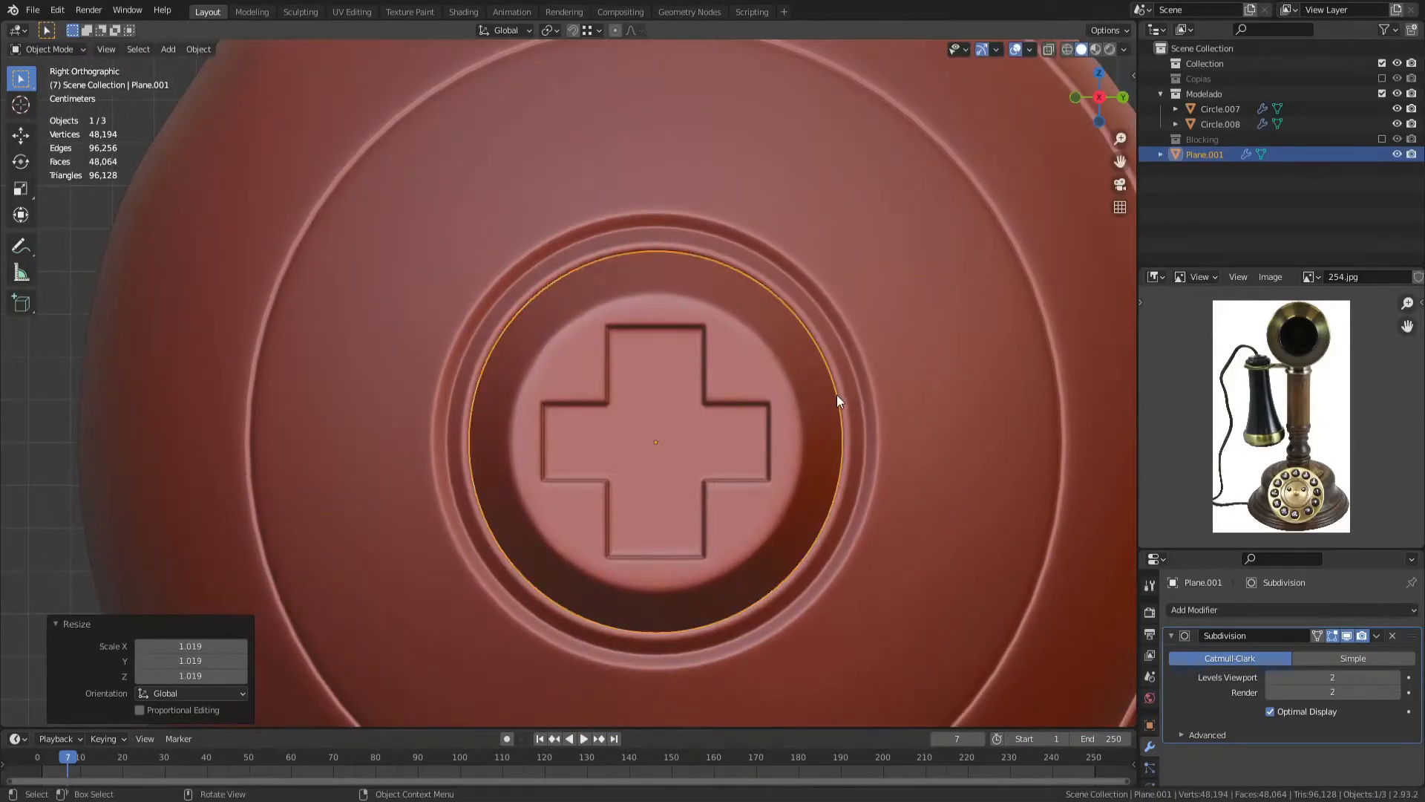
Step: Move the disc along the X axis until it sits at the mouth of the ball's recess
key("KP_1")
scroll(837, 395, "down", 6)
middle_click_drag(570, 381, 912, 359, "shift")
key("g")
key("x")
left_click(237, 357)
middle_click_drag(247, 360, 802, 345, "shift")
key("g")
key("x")
left_click(358, 348)
middle_click_drag(357, 349, 859, 329)
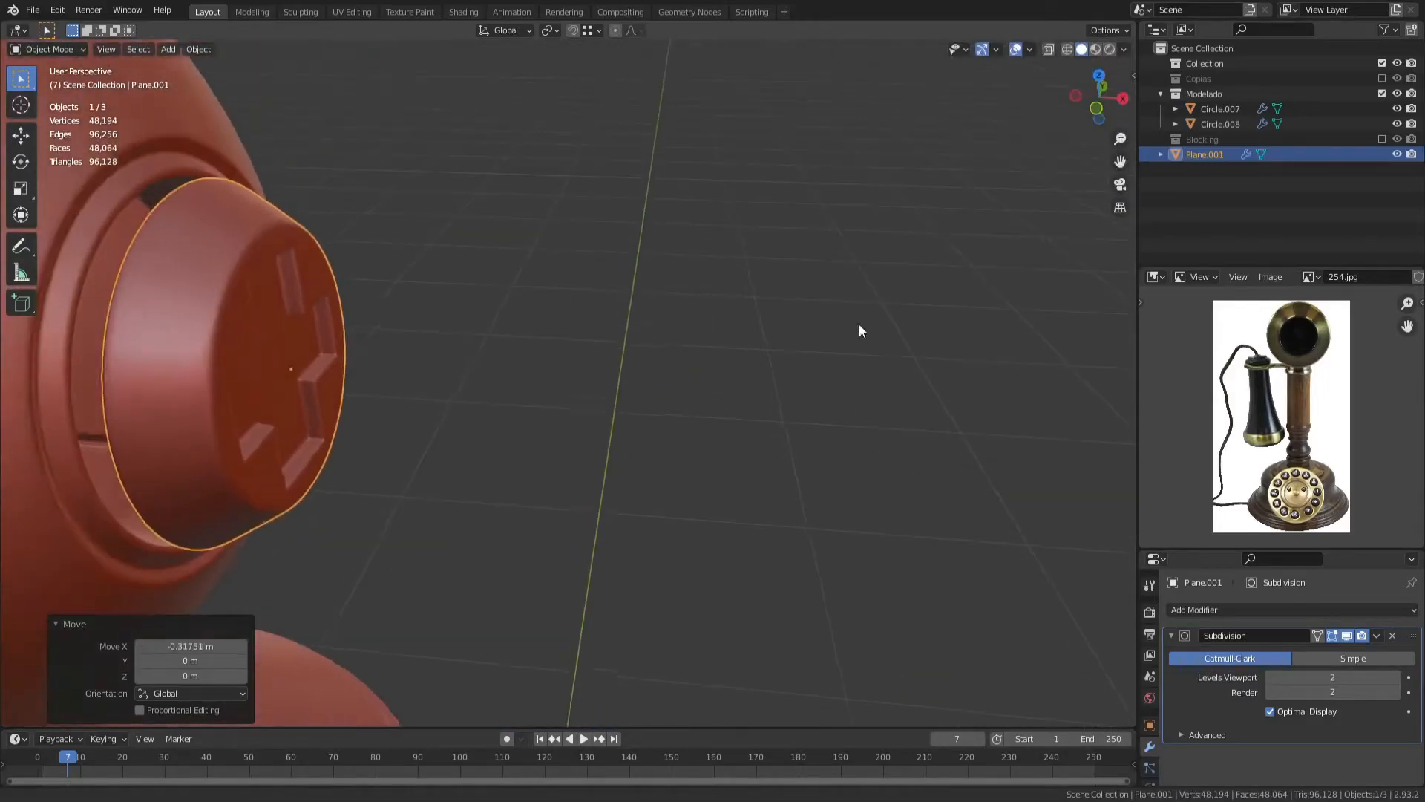
Step: Move the selected rear vertices of the disc along the X axis to adjust its depth in the recess
left_click(697, 354)
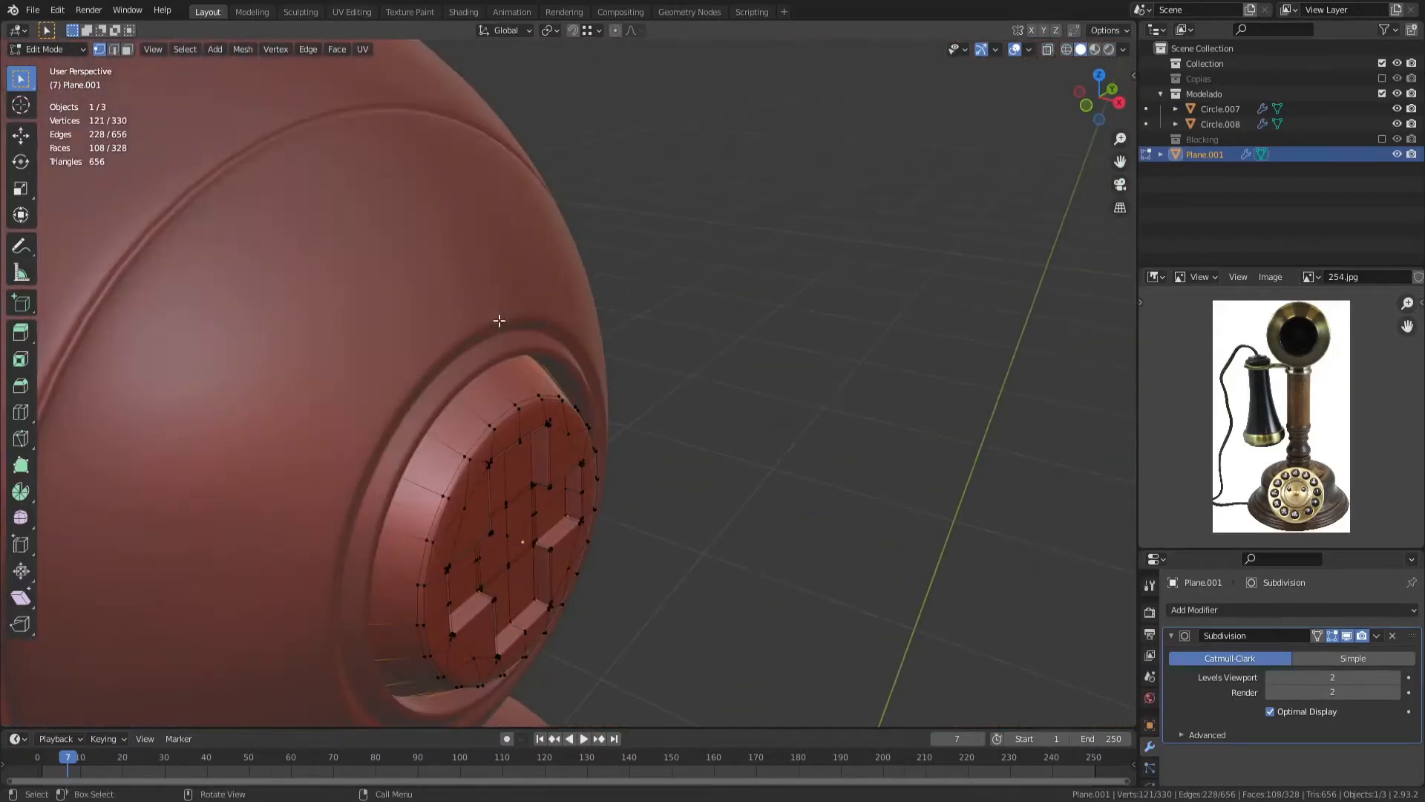
key("g")
key("x")
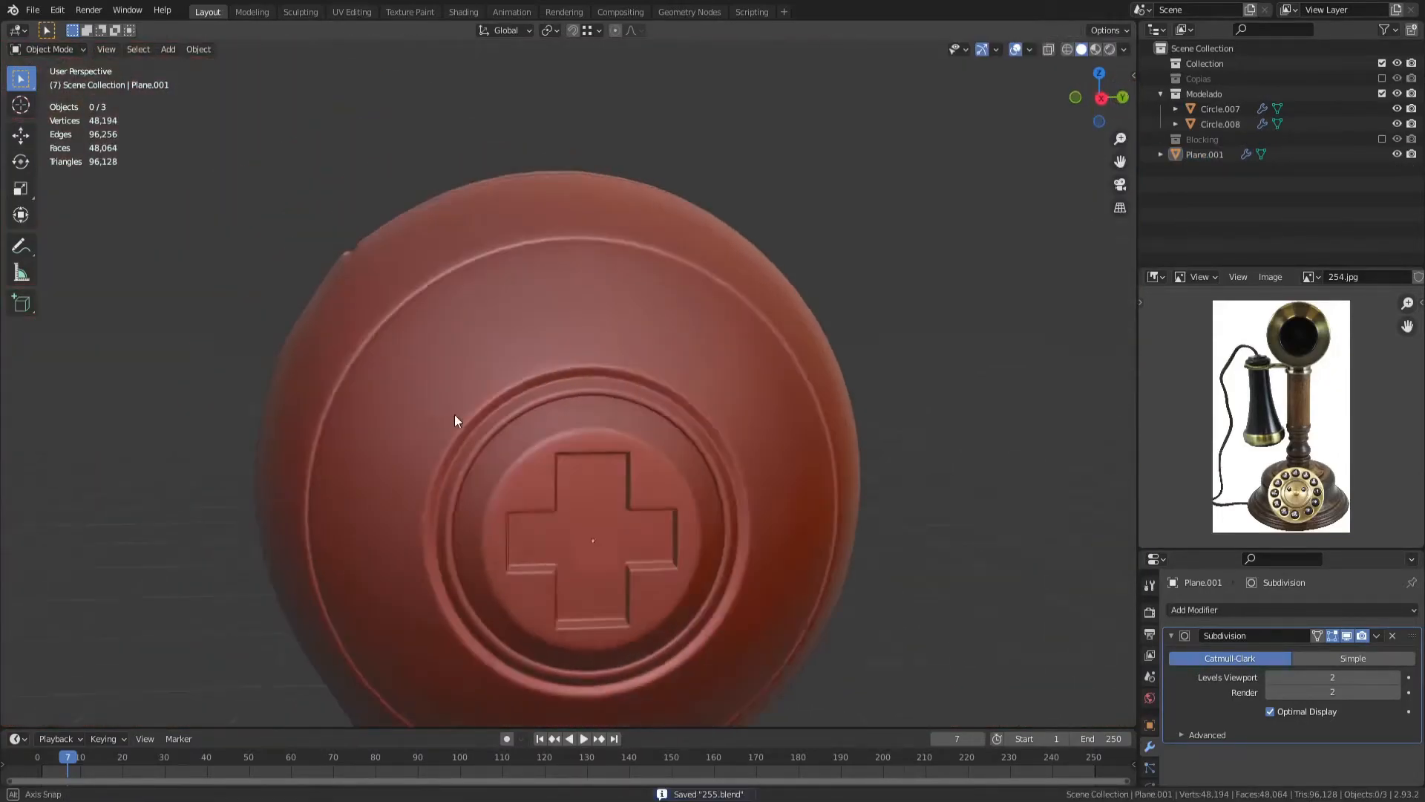
Step: Scale the disc's entire mesh down to about 0.89 to leave a gap inside the recess
middle_click_drag(454, 414, 606, 422)
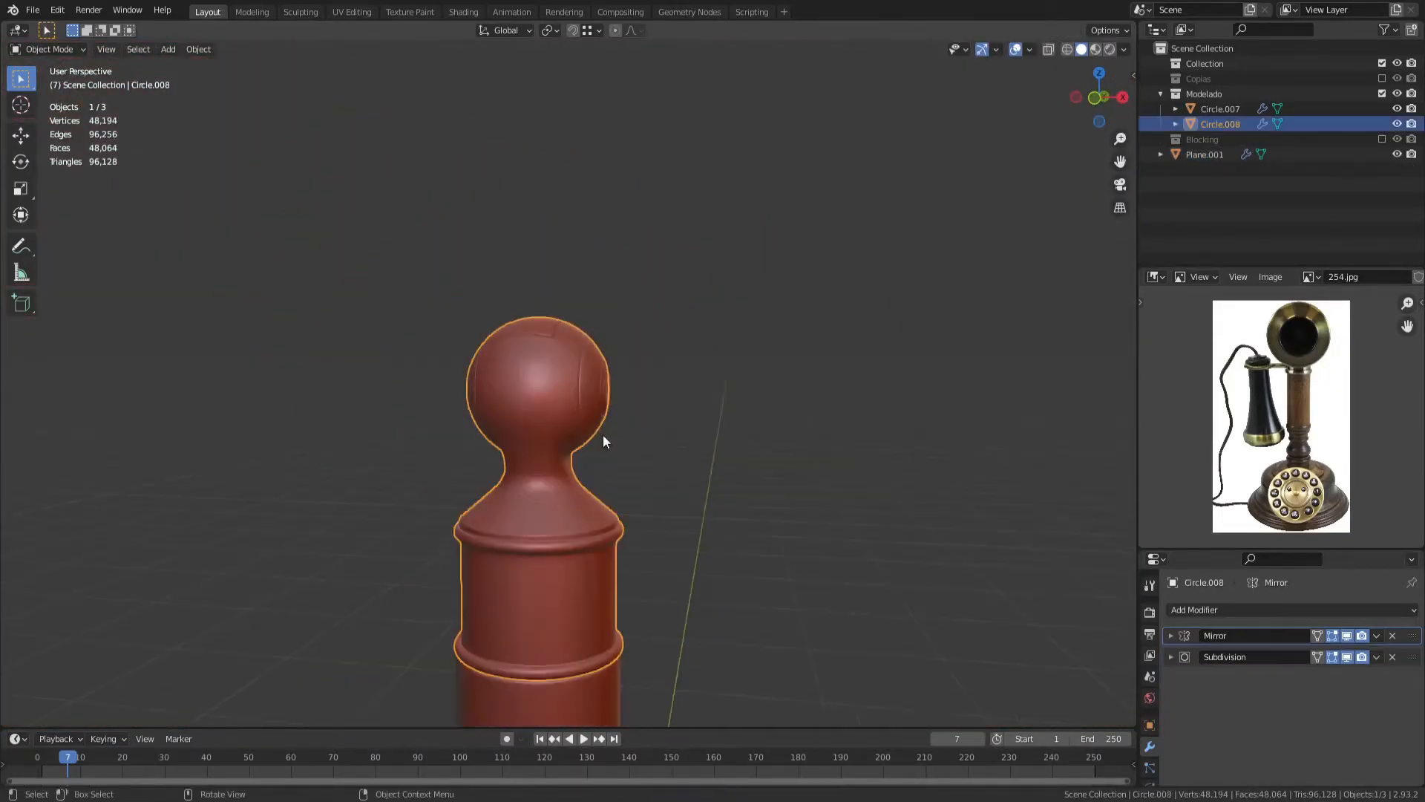
left_click(603, 435)
scroll(603, 435, "up", 4)
middle_click_drag(604, 435, 530, 443)
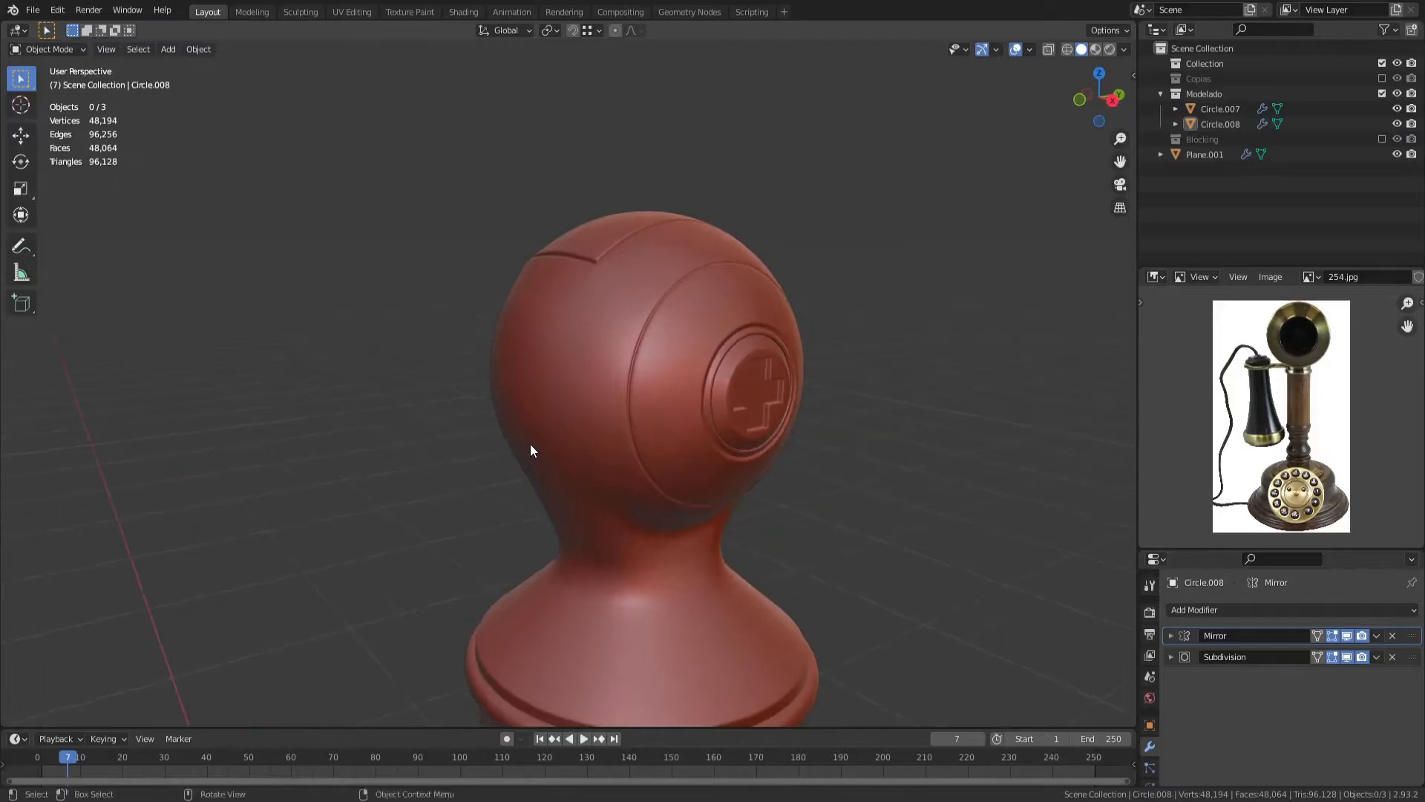
scroll(505, 423, "up", 5)
key("Tab")
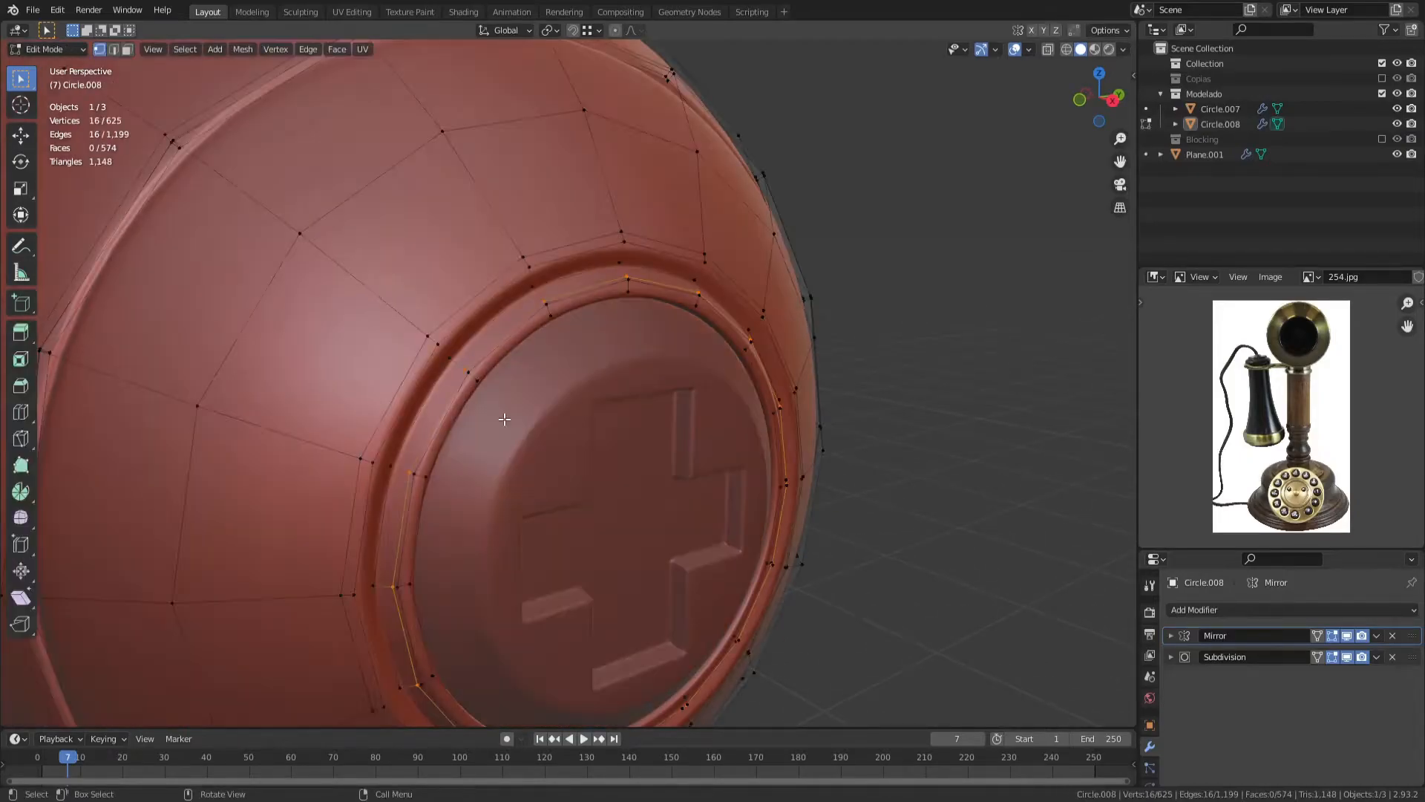
key("Tab")
left_click(520, 417)
key("Tab")
key("ctrl+i")
key("s")
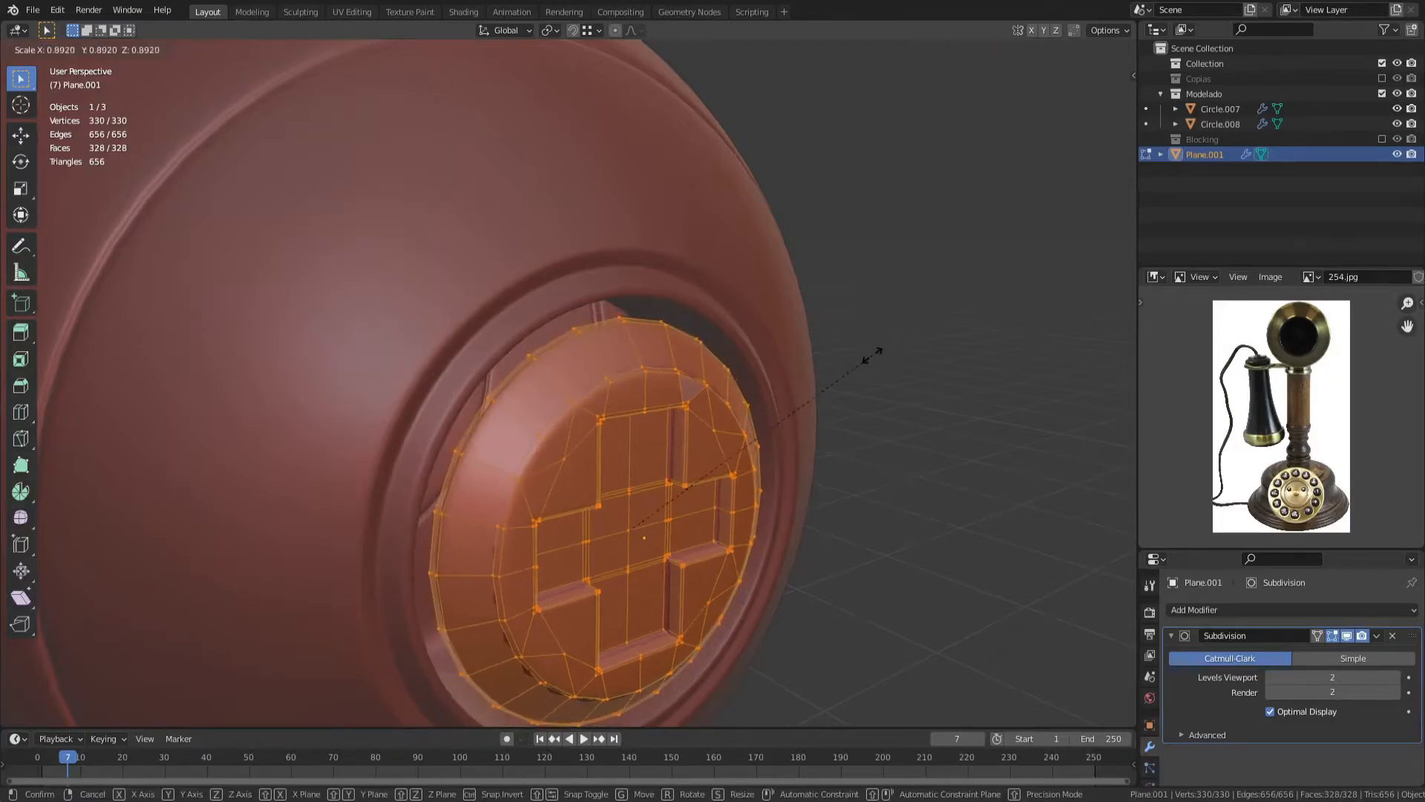
left_click(868, 359)
Step: Delete the innermost edge loop and its neighbouring loop from the ball's recess behind the disc
key("Tab")
left_click(652, 307)
key("Tab")
key("shift+z")
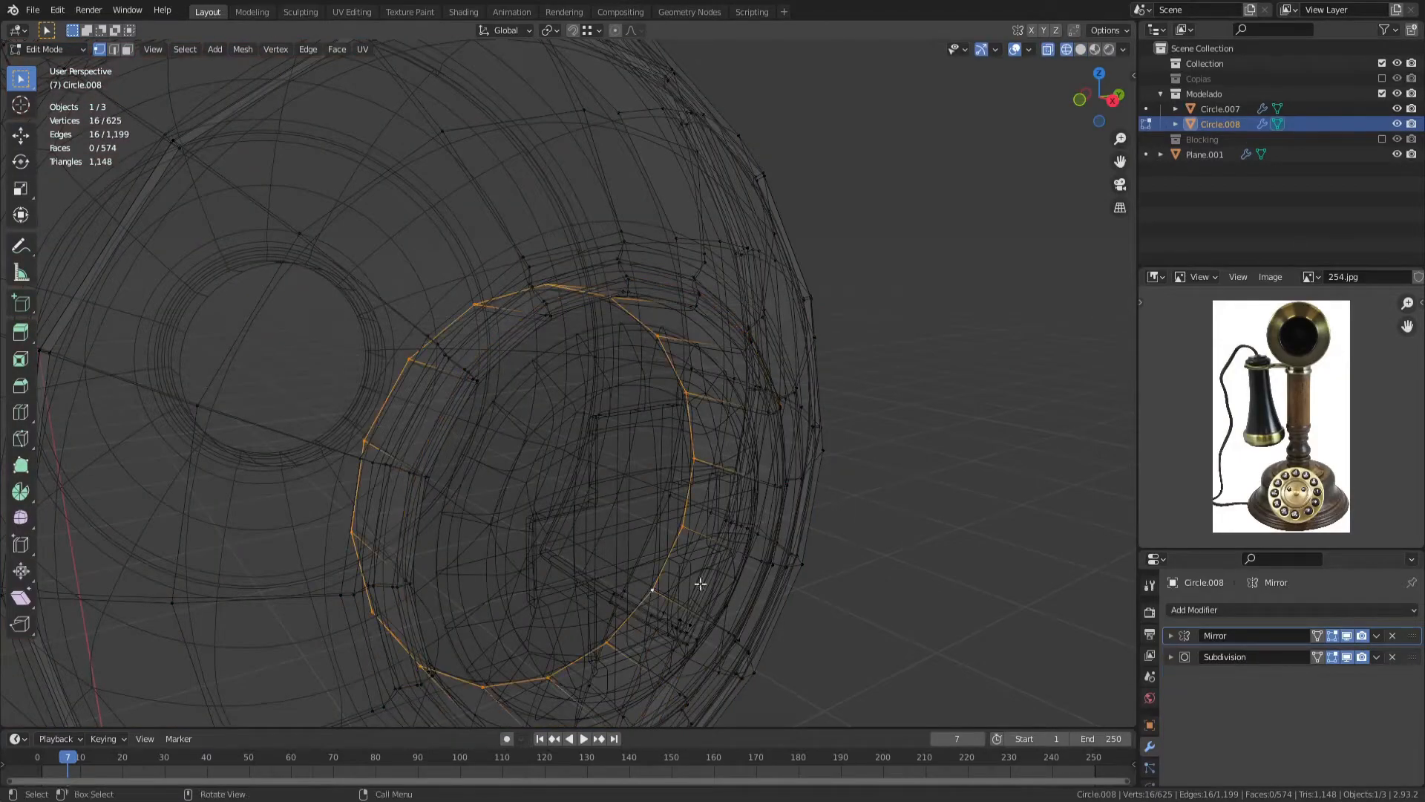
key("ctrl+KP_Add")
key("shift+z")
key("x")
left_click(792, 468)
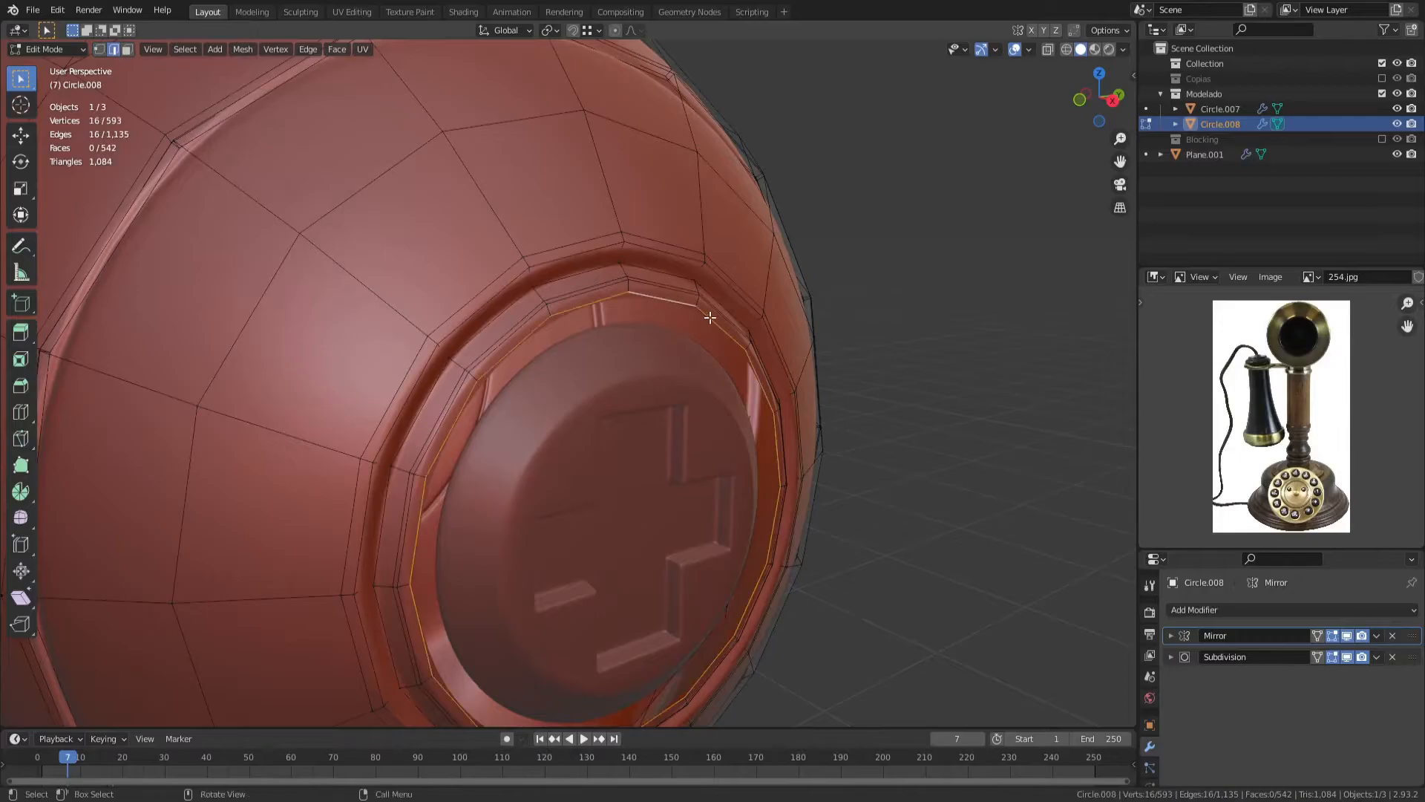
Step: Extrude the recess's open border several times, scaling it inward and shifting it along X to form a stepped rim around the disc
right_click(835, 378)
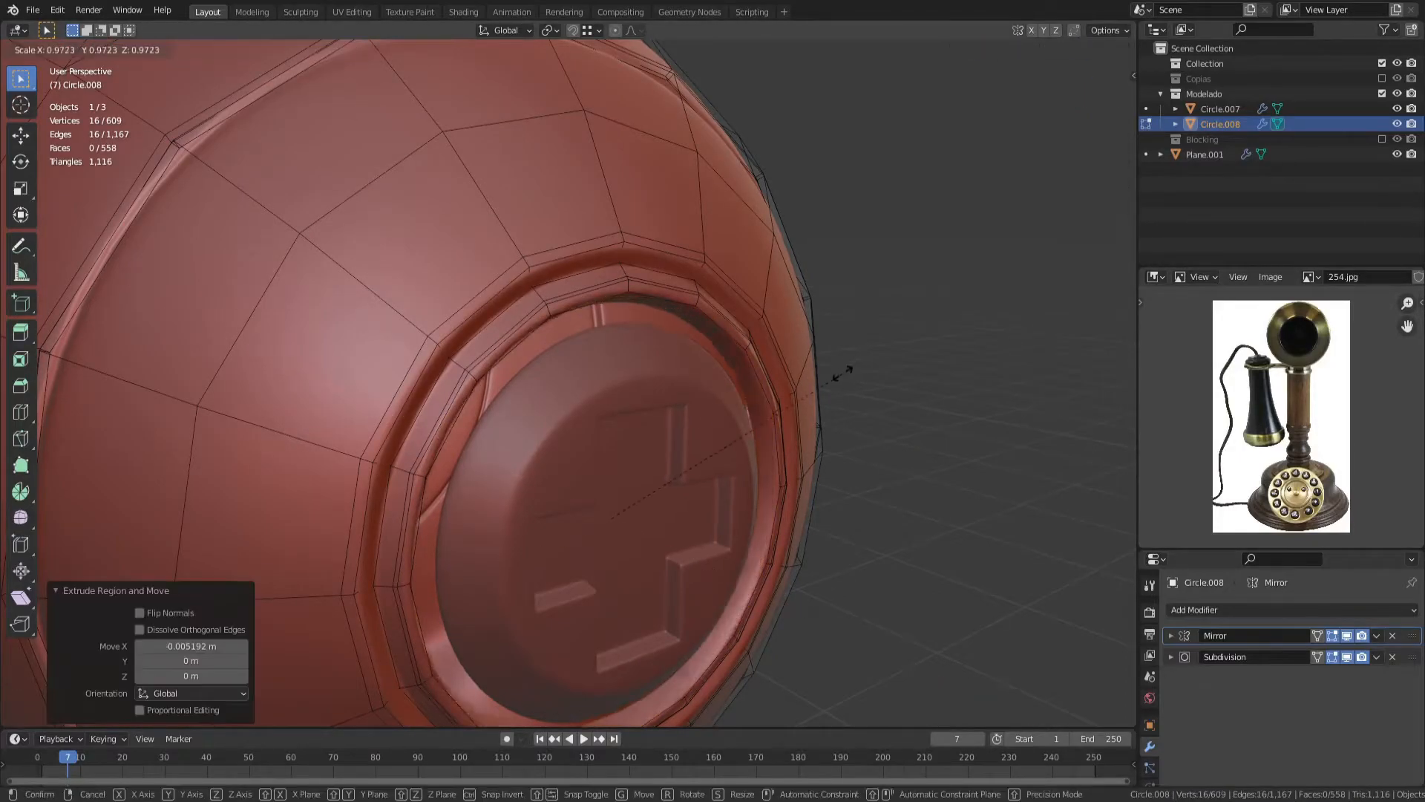
key("s")
left_click(831, 383)
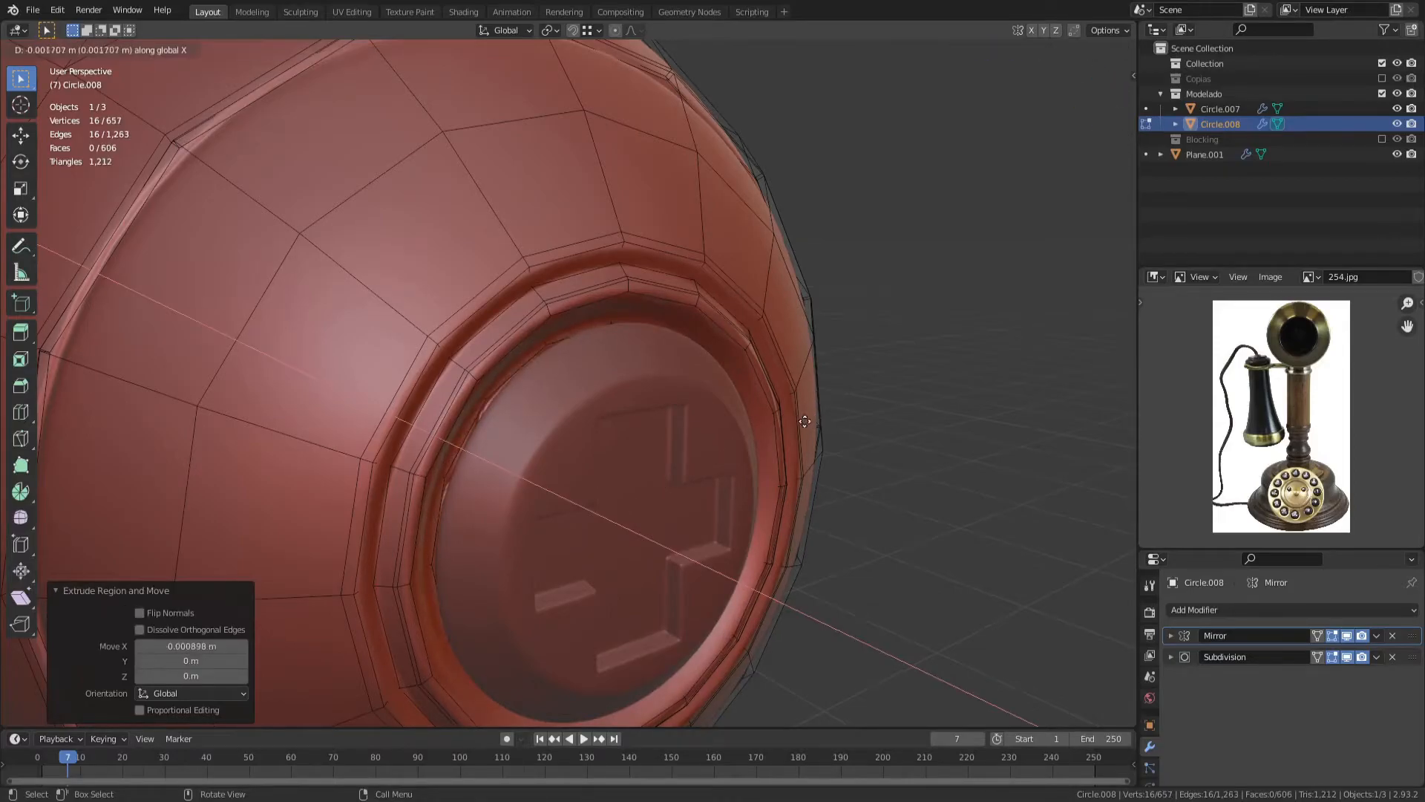
left_click(812, 421)
Step: Scale the disc's mesh down to about 0.92 in the right view so it fits inside the new rim
key("Tab")
left_click(665, 414)
key("Tab")
key("KP_3")
middle_click_drag(869, 404, 649, 274, "shift")
key("s")
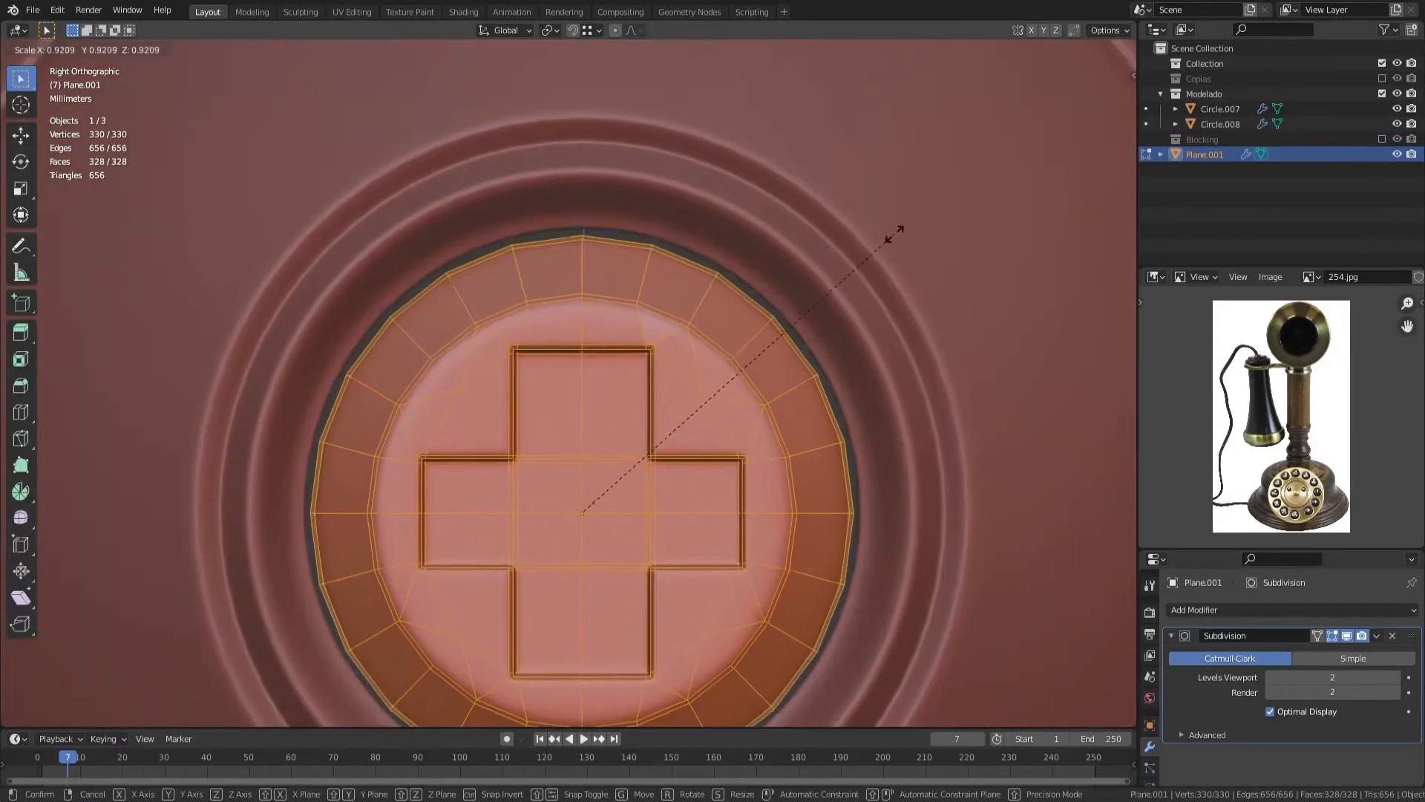
left_click(906, 229)
key("Tab")
Step: Move the disc along the X axis into the rim and adjust its overall scale to close the gap
middle_click_drag(621, 329, 715, 466)
key("g")
key("x")
left_click(804, 483)
scroll(715, 466, "up", 4)
key("s")
left_click(1059, 329)
key("alt+a")
scroll(799, 462, "down", 3)
key("KP_3")
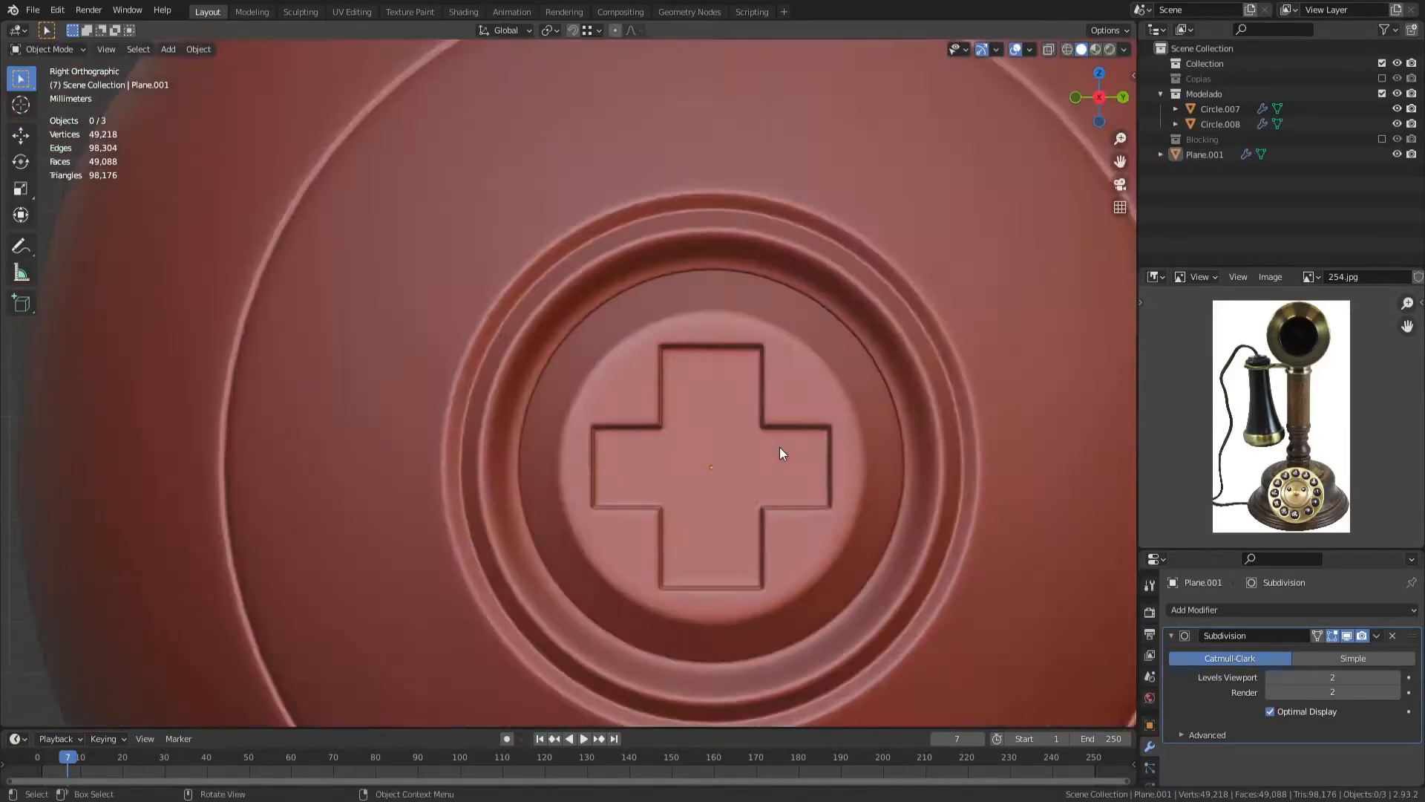
left_click(778, 447)
key("g")
key("x")
key("y")
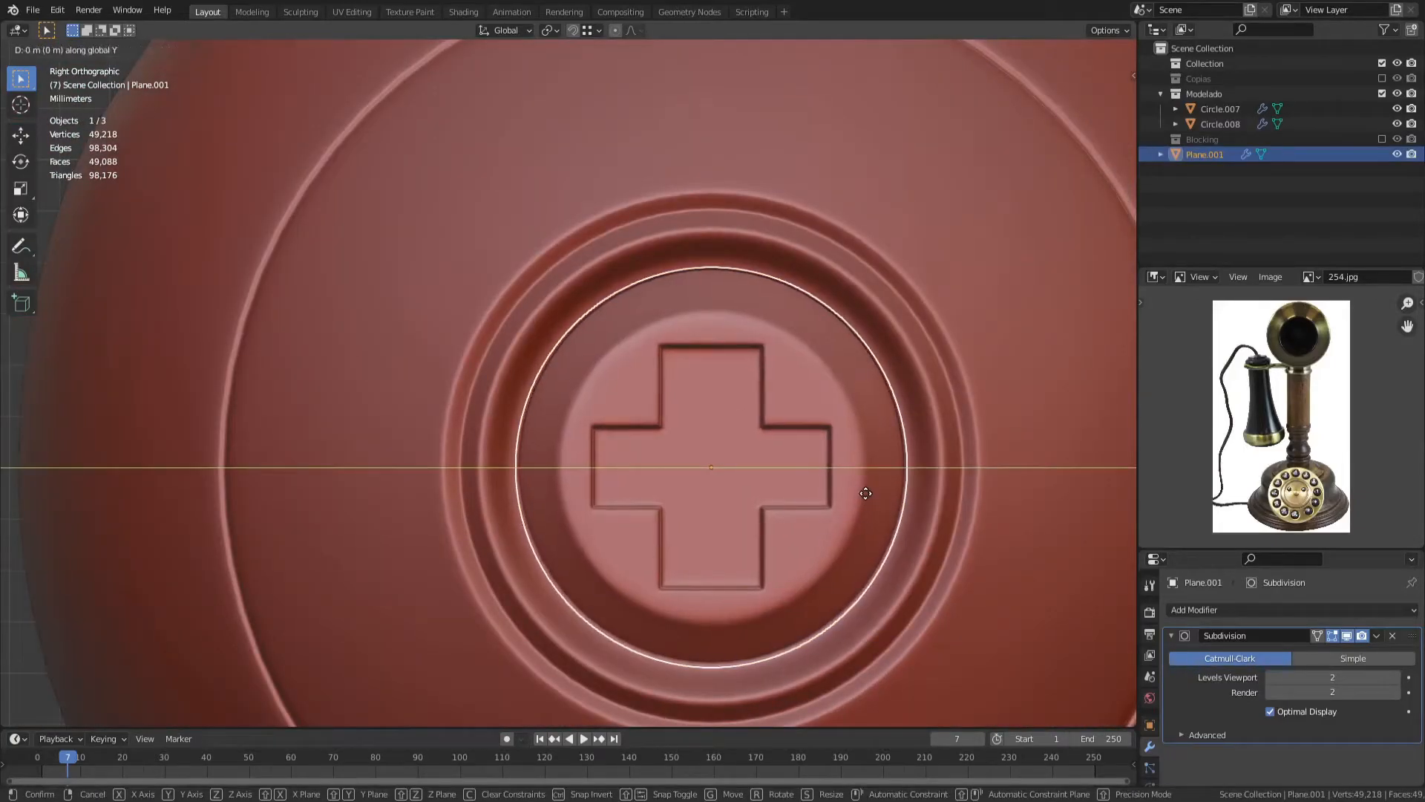
right_click(866, 493)
Step: Deselect everything and save the file with the fitted disc
key("alt+a")
middle_click_drag(863, 491, 677, 464)
key("ctrl+s")
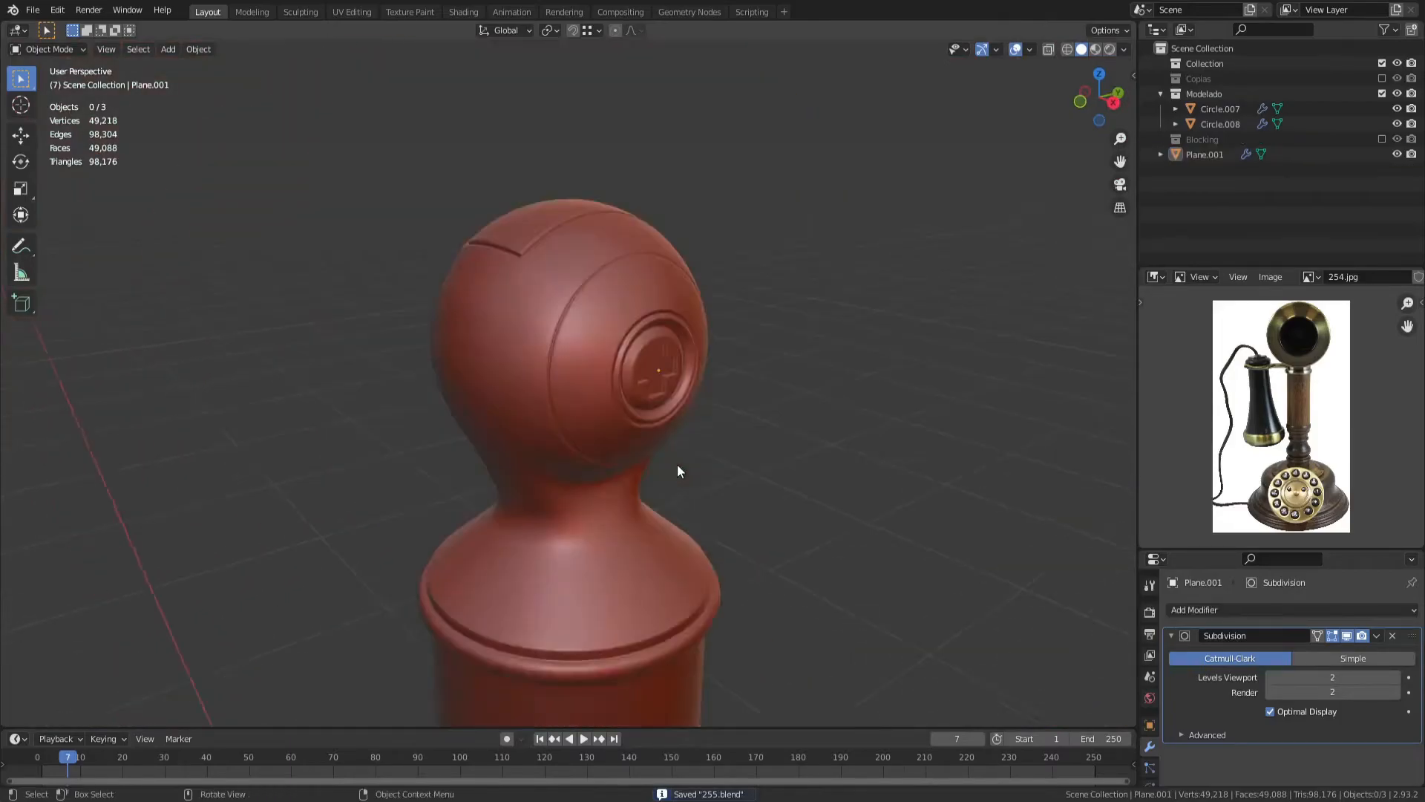
Step: Add an empty at the world origin and rename it Guia_Centro
left_click(581, 550)
scroll(581, 550, "down", 7)
middle_click_drag(581, 550, 665, 355, "shift")
key("shift+a")
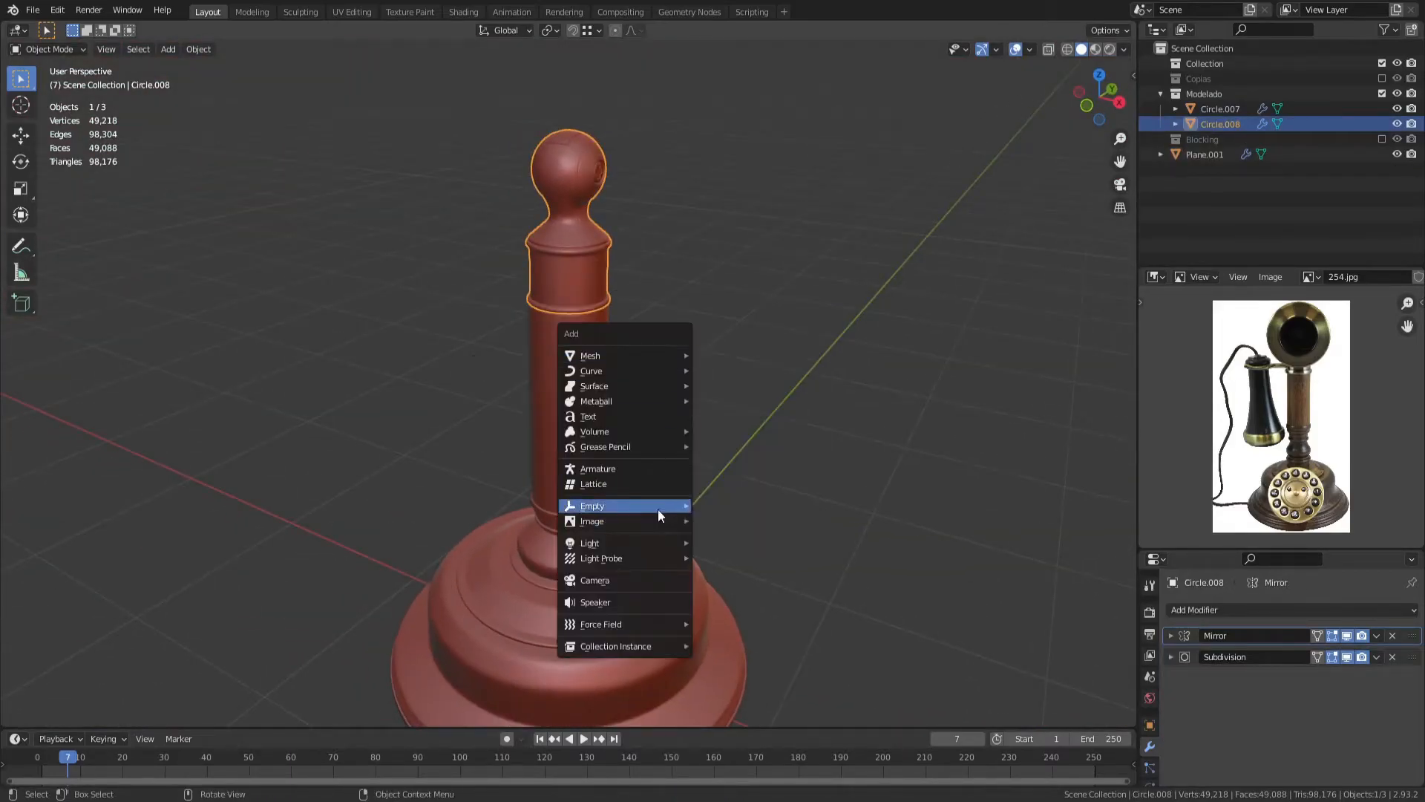
left_click(731, 505)
double_click(1198, 154)
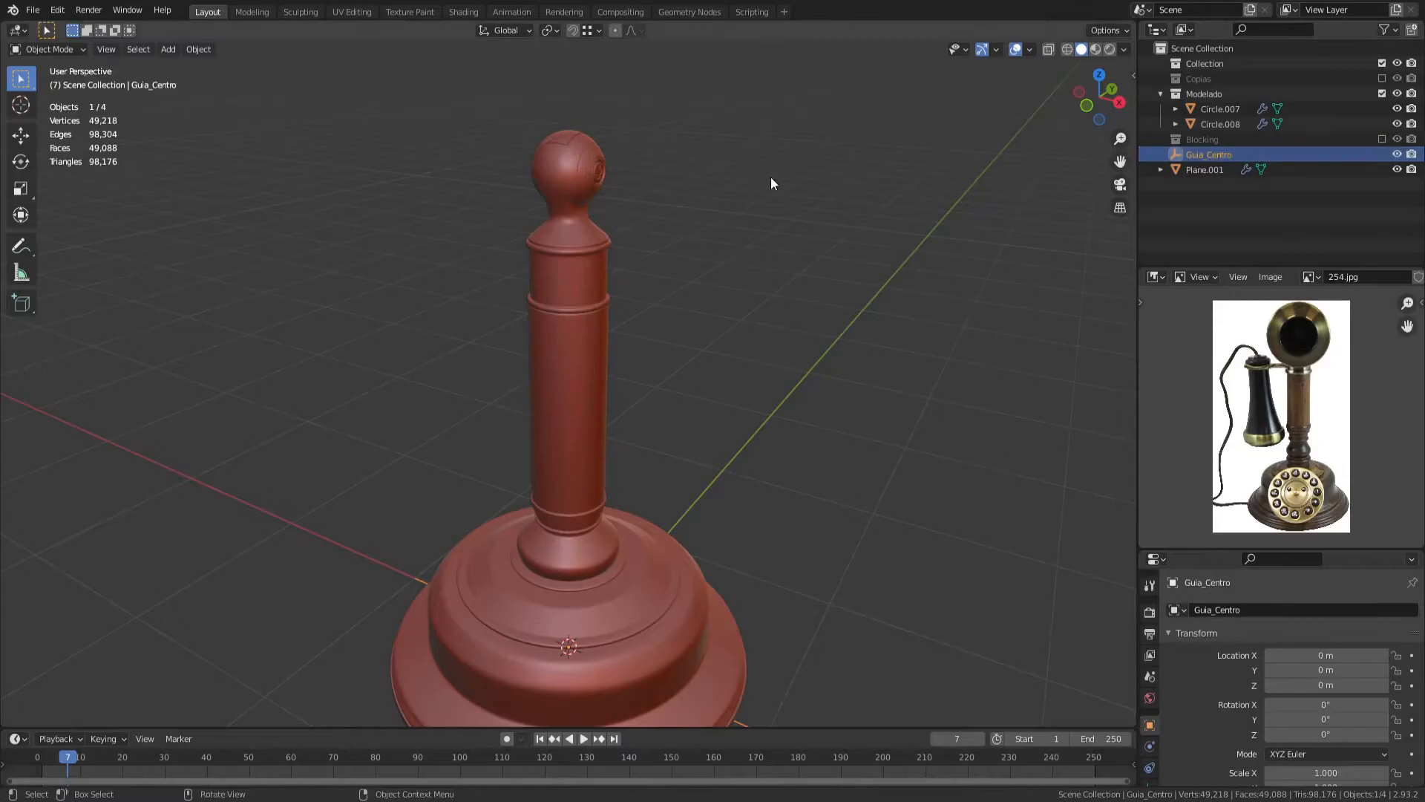
Step: Add a Mirror modifier on the X axis to the disc, using Guia_Centro as the mirror object
left_click(593, 172)
scroll(610, 147, "up", 5)
left_click(585, 216)
left_click(1170, 636)
left_click(1193, 609)
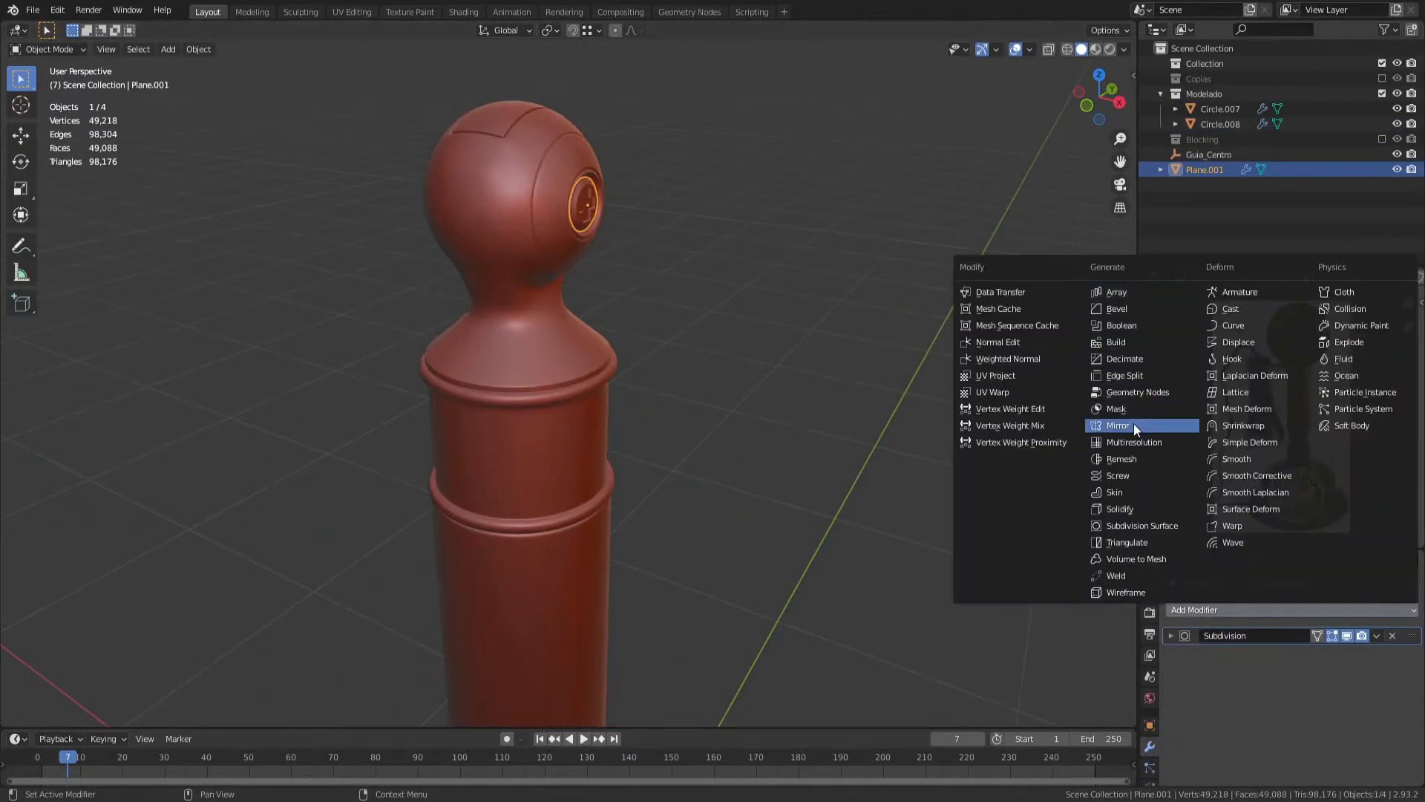
left_click(1117, 425)
left_click(1304, 736)
type("guia")
left_click(1279, 578)
scroll(416, 319, "down", 3)
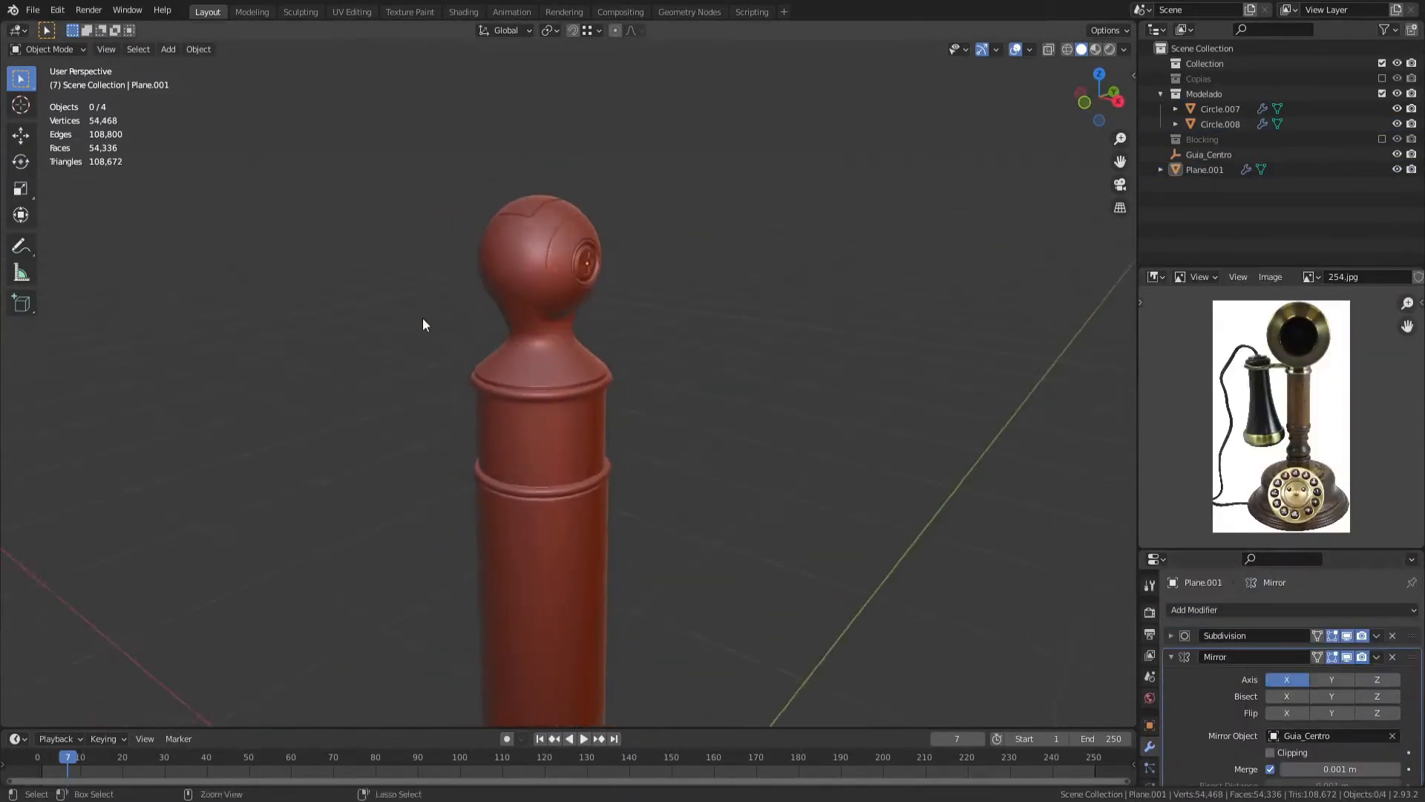
Step: Apply the transforms of the grooved disc and the upper stem piece, and save the file
scroll(416, 319, "up", 3)
key("ctrl+s")
left_click(588, 225)
left_click(588, 225)
key("ctrl+a")
left_click(694, 336)
left_click(772, 371)
middle_click_drag(823, 401, 742, 448)
left_click(561, 352)
key("ctrl+a")
left_click(672, 369)
left_click(679, 375)
mouse_move(668, 375)
middle_mouse_down()
mouse_move(587, 390)
mouse_move(502, 379)
mouse_move(533, 372)
mouse_move(520, 517)
middle_mouse_up()
key("ctrl+s")
Step: Select the Guia_Centro empty in wireframe display, parent it to the upper stem piece, and return to solid display
scroll(503, 378, "down", 5)
scroll(648, 535, "up", 5)
scroll(648, 535, "down", 5)
key("z")
left_click(624, 576)
left_click(590, 633)
left_click(589, 633)
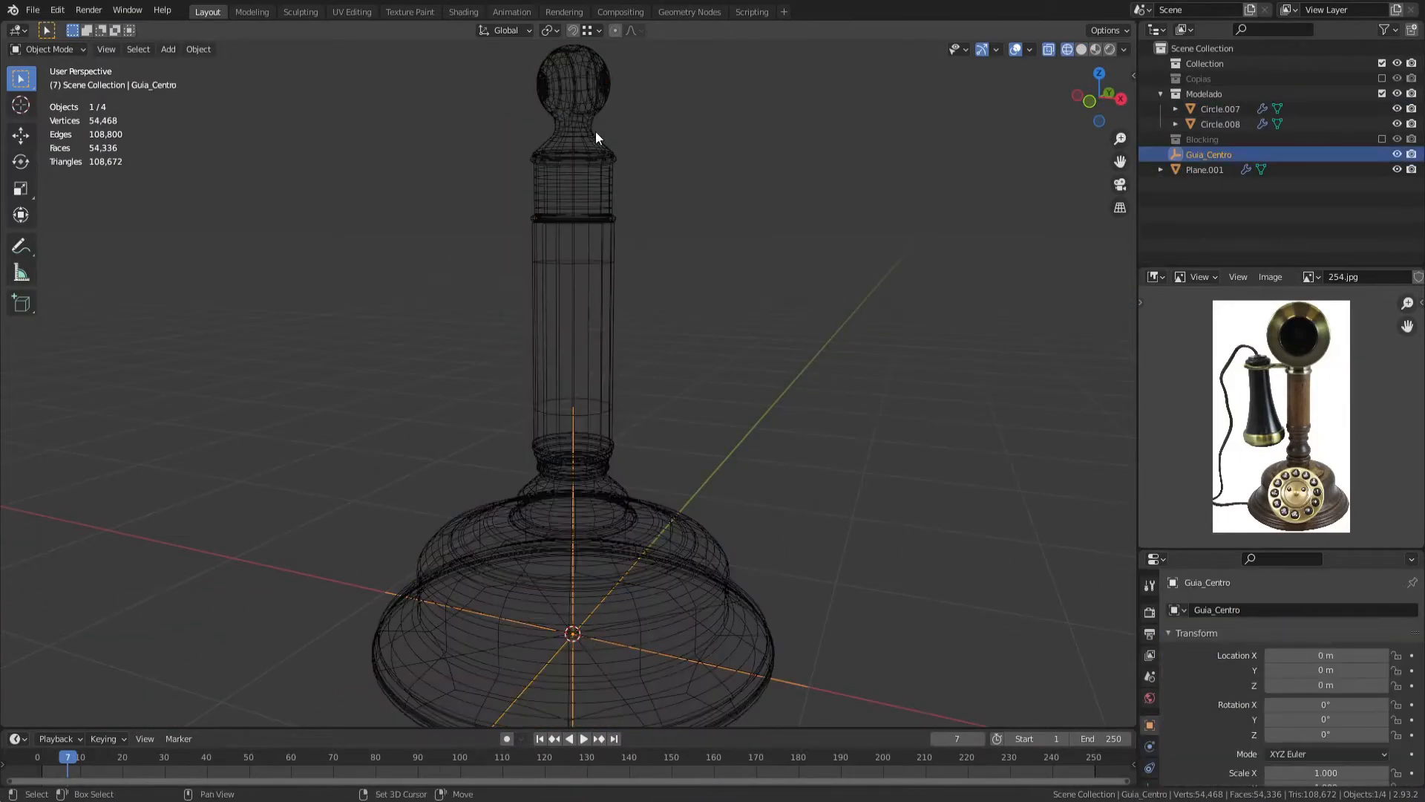
left_click(582, 130, "shift")
key("ctrl+p")
left_click(582, 132)
key("shift+z")
Step: Try moving the upper stem piece to test its parented Guia_Centro empty
left_click(599, 156)
key("g")
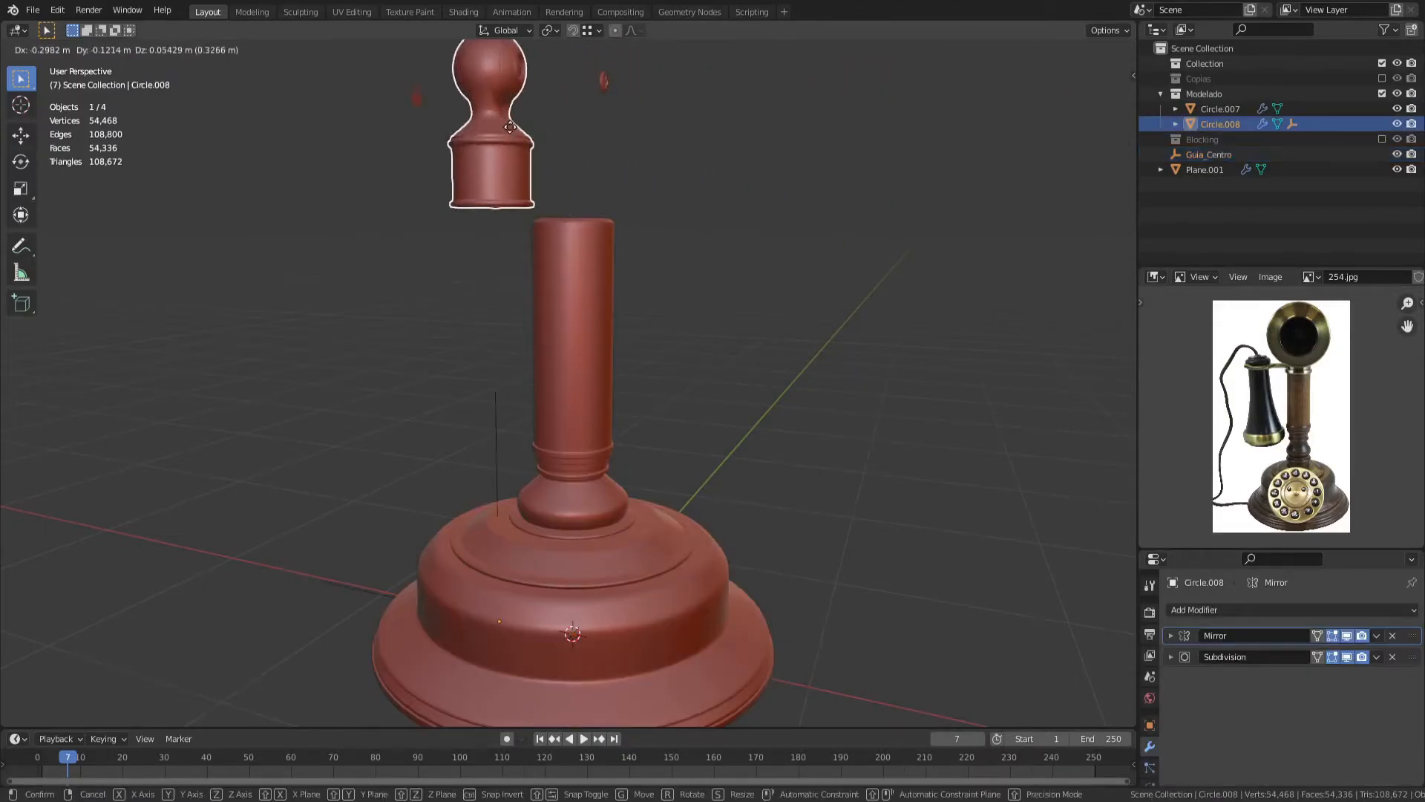
right_click(524, 134)
middle_click_drag(523, 134, 616, 350, "shift")
key("g")
right_click(616, 349)
Step: Parent the grooved disc to the upper stem piece
left_click(705, 278)
left_click(661, 292, "shift")
key("ctrl+p")
left_click(665, 291)
Step: Try moving the upper stem piece to test that the parented disc follows it
left_click(679, 302)
key("g")
right_click(847, 282)
scroll(653, 371, "down", 4)
middle_click_drag(638, 438, 699, 311, "shift")
key("g")
right_click(890, 247)
left_click(686, 253)
middle_click_drag(670, 175, 635, 232)
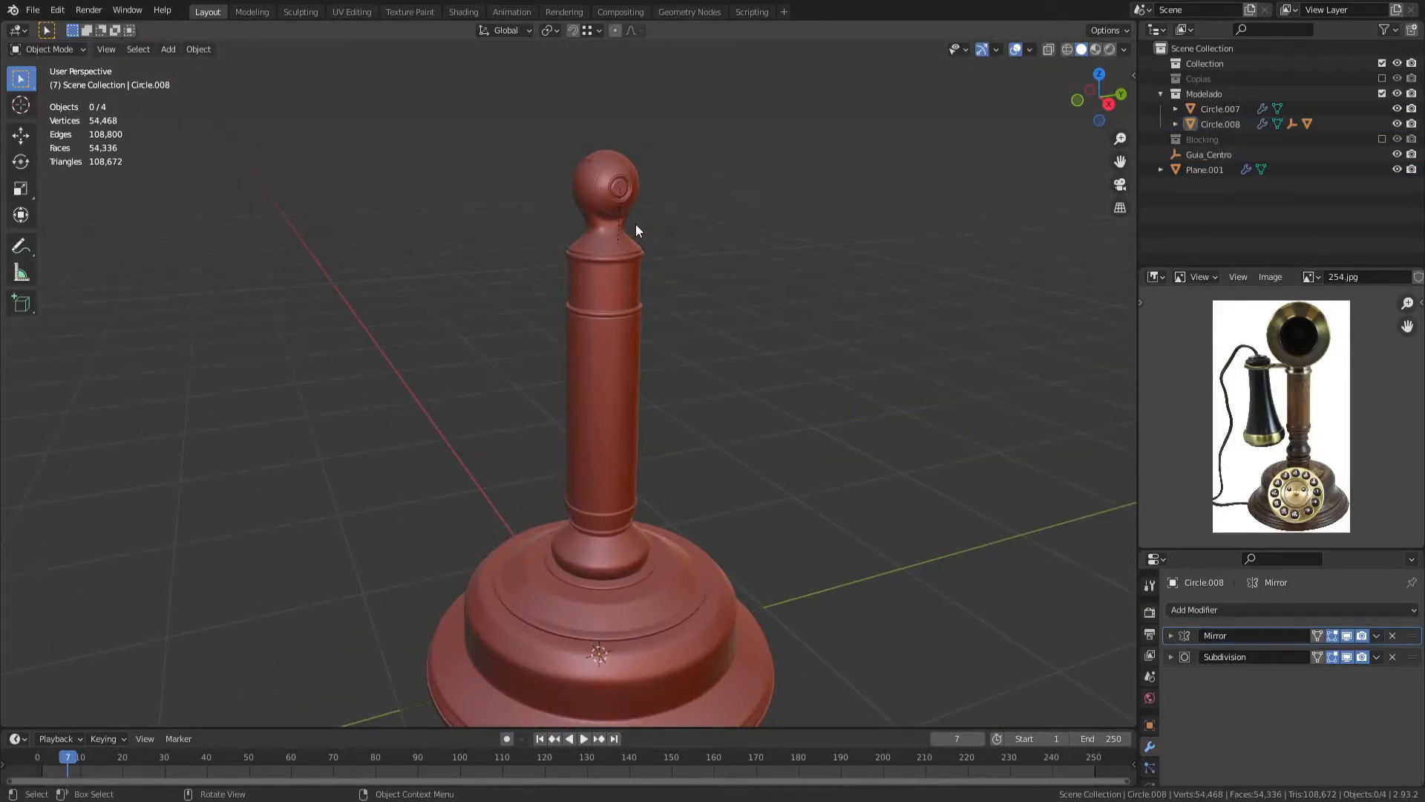
key("KP_3")
scroll(635, 224, "up", 5)
left_click(672, 223)
middle_click_drag(671, 223, 794, 363, "shift")
key("Tab")
key("alt+q")
key("Tab")
scroll(628, 347, "down", 4)
key("alt+a")
Step: Duplicate the upper stem piece in place and move the duplicate to the hidden Copias collection
left_click(605, 369)
scroll(616, 375, "up", 2)
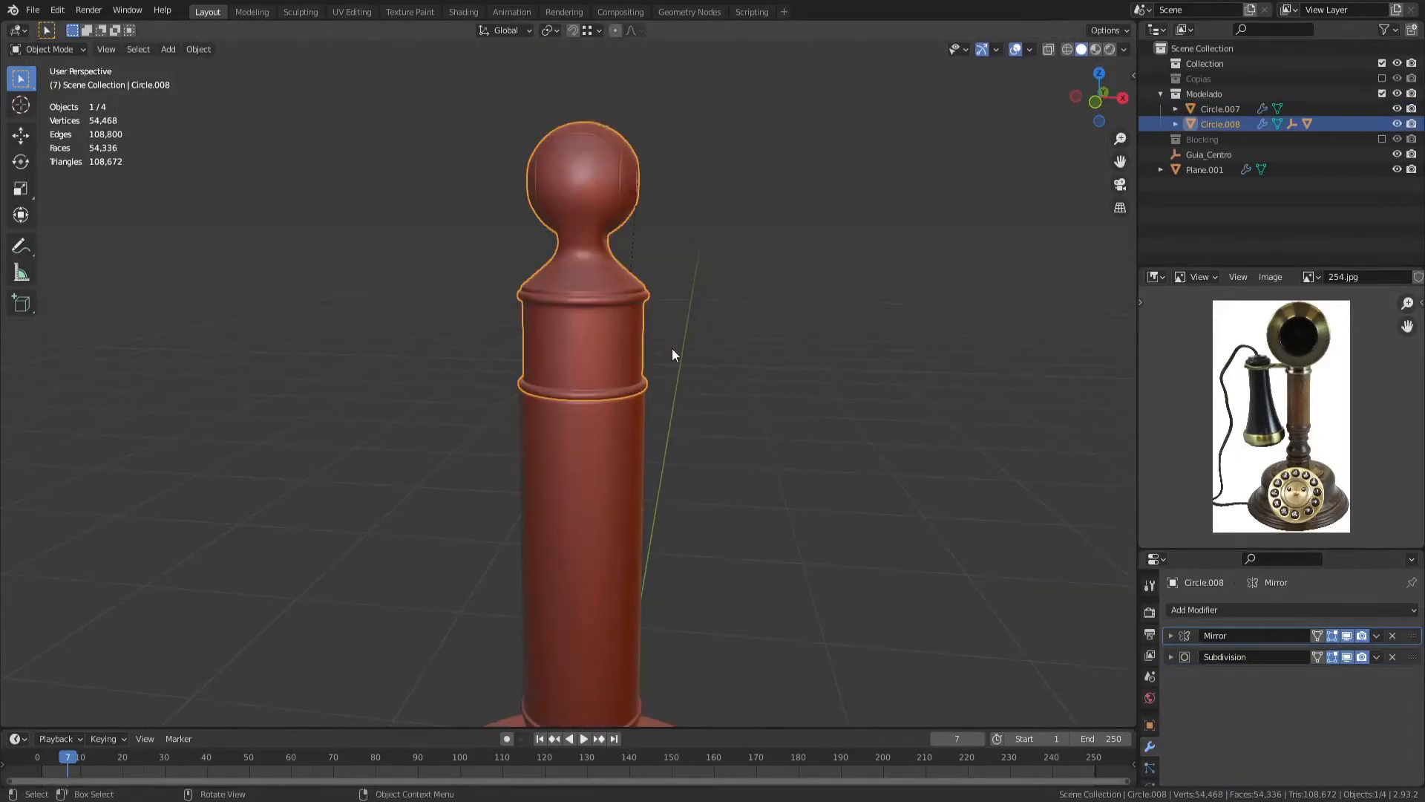
key("shift+d")
right_click(770, 333)
key("m")
left_click(769, 331)
Step: Apply the Mirror modifier on the upper stem piece
left_click(624, 334)
left_click(1170, 636)
key("ctrl+a")
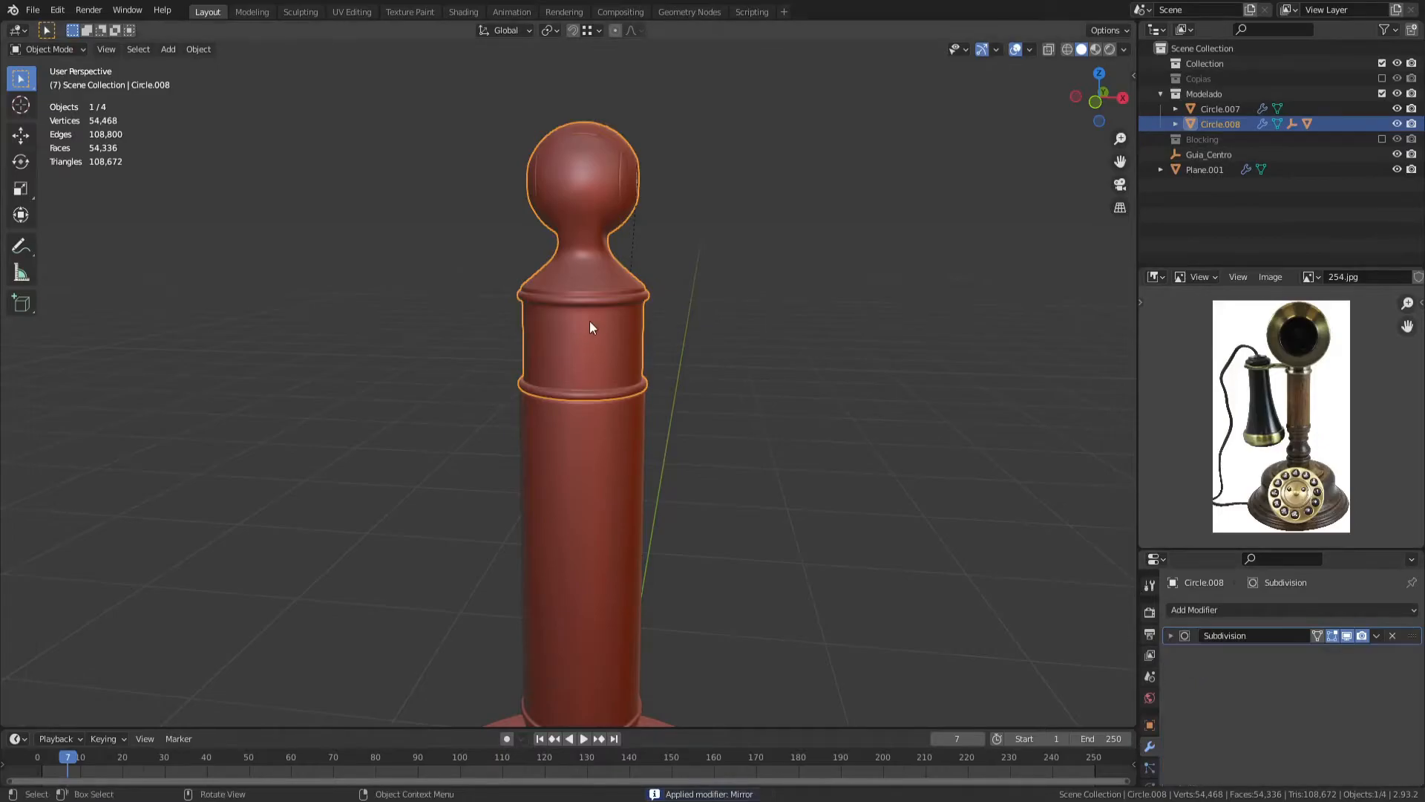
Step: Duplicate the face loops of the band between the two rings and separate the copy into its own object
key("KP_3")
key("Tab")
scroll(585, 339, "up", 8)
key("3")
scroll(584, 337, "down", 2)
left_click(582, 244, "alt")
left_click(582, 278, "alt+shift")
left_click(581, 313, "alt+shift")
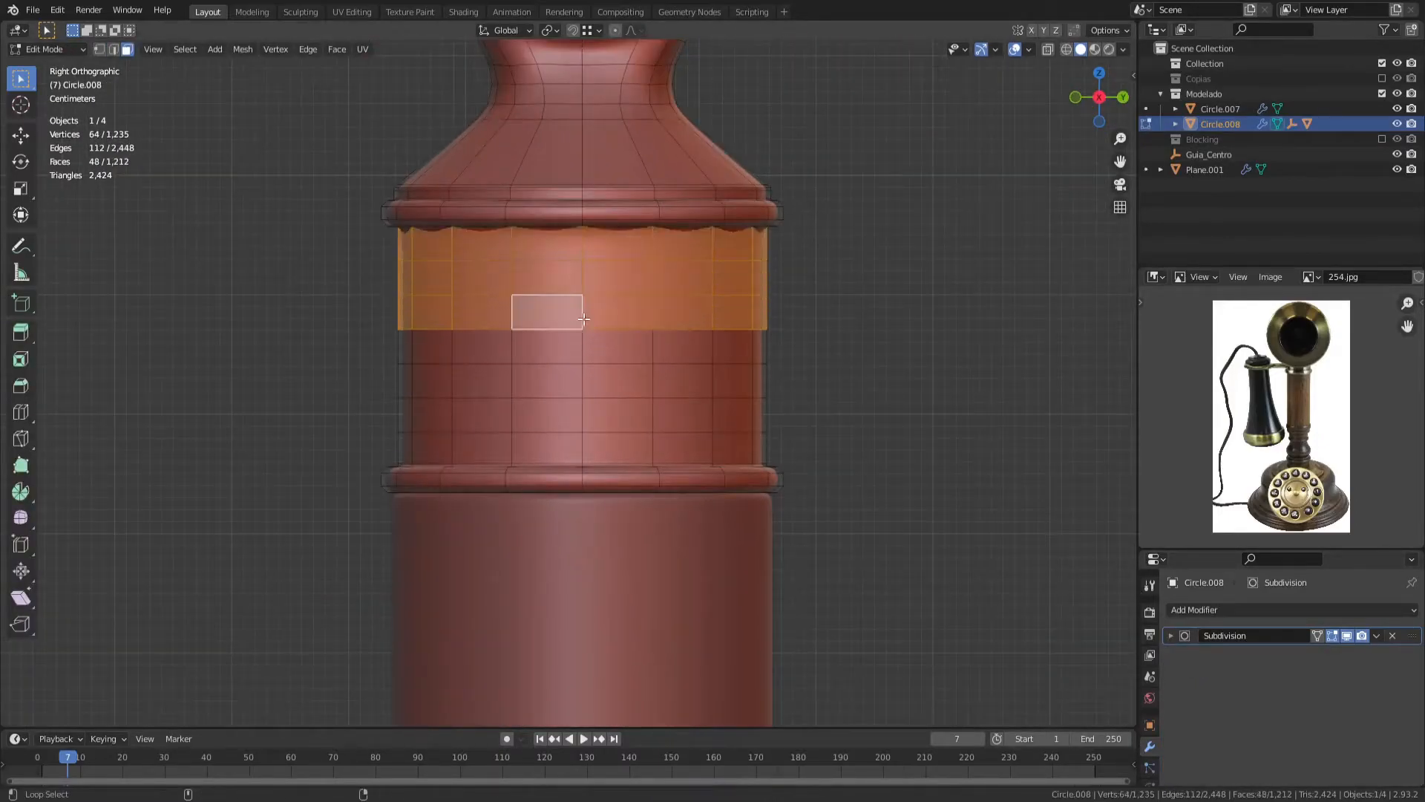
left_click(582, 348, "alt+shift")
left_click(588, 443, "alt+shift")
key("shift+d")
right_click(737, 410)
key("p")
left_click(737, 410)
key("Tab")
Step: Rename the separated band object to Guia_Agujero
left_click(667, 373)
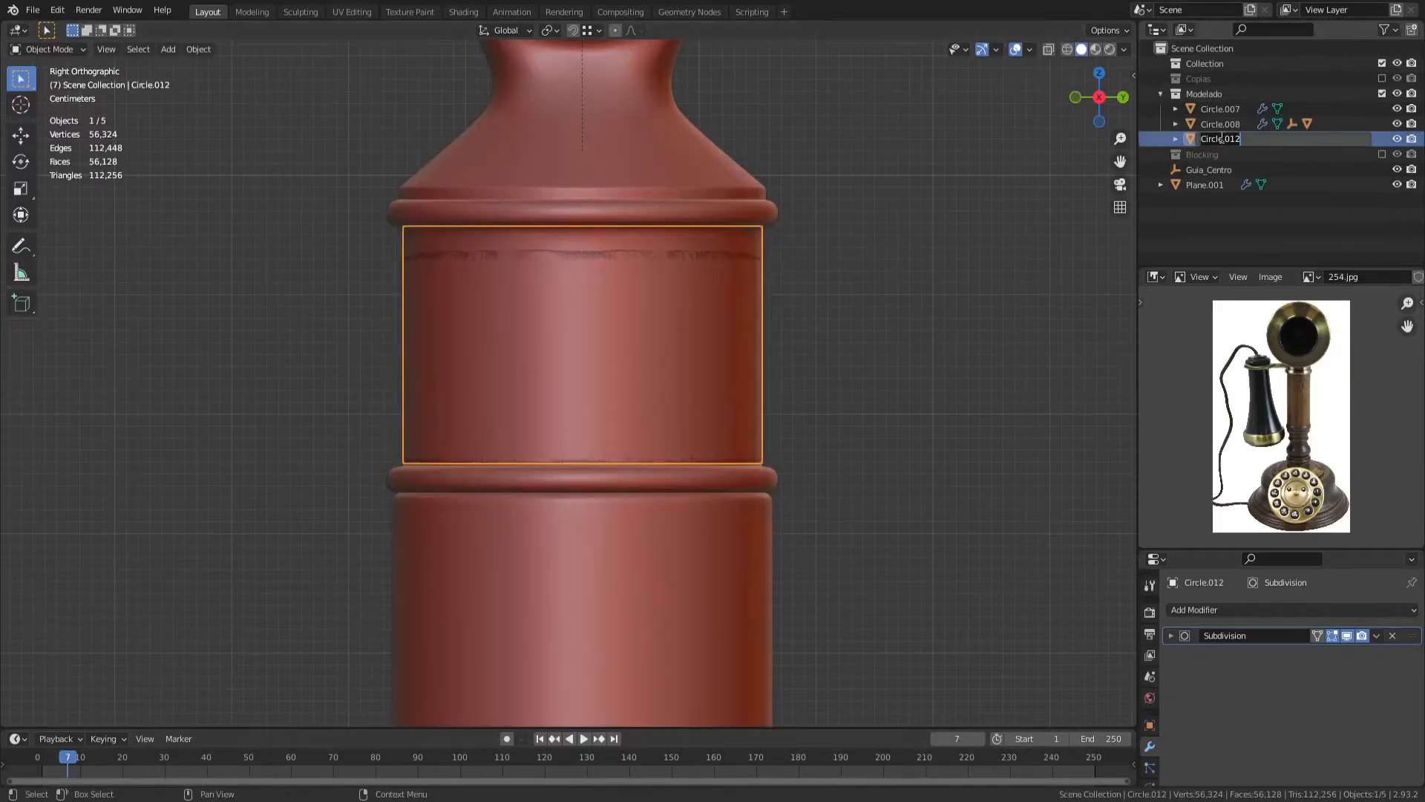
type("ujero")
key("Return")
Step: Move Guia_Agujero and Guia_Centro into a new collection named Guias and exclude that collection from the view layer
left_click(1213, 167, "shift")
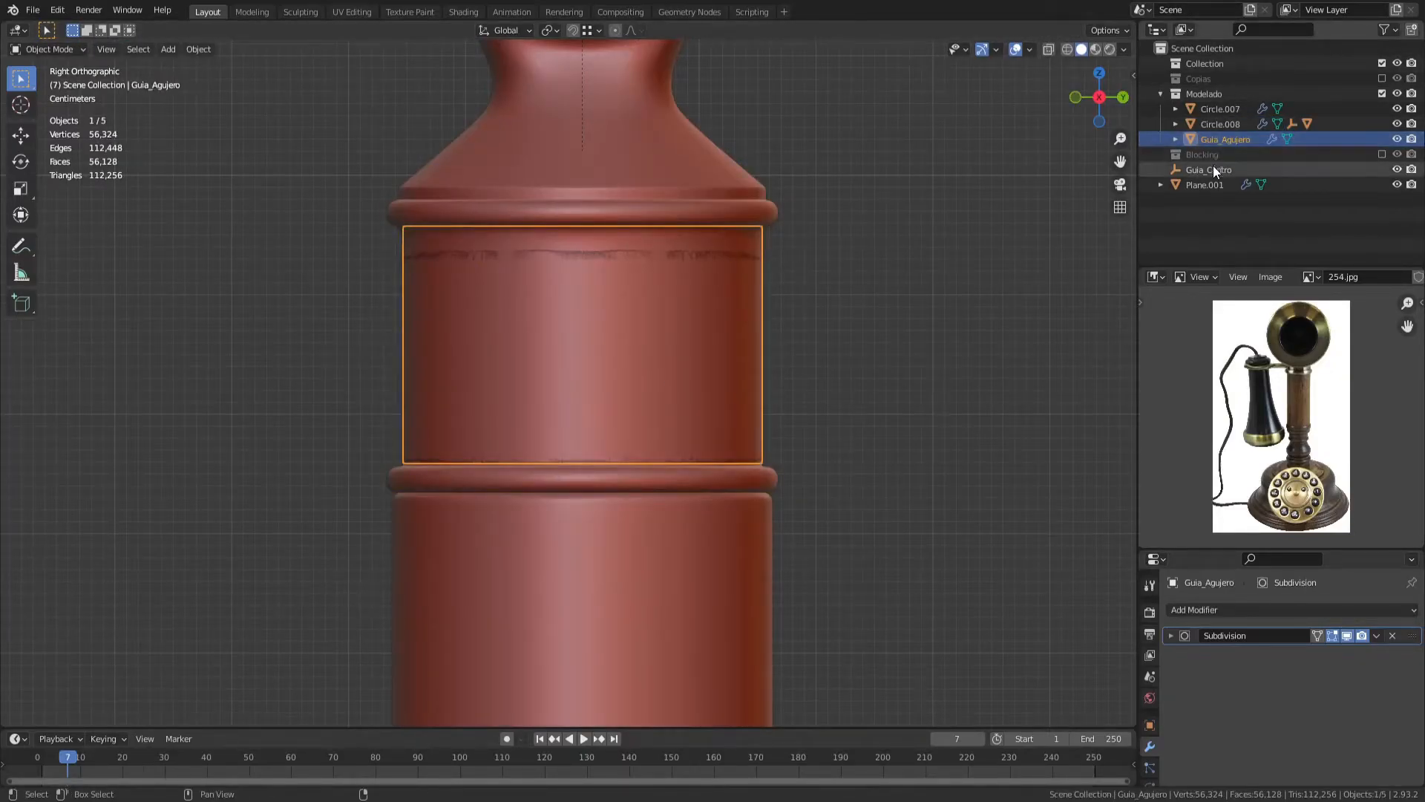
key("m")
left_click(853, 297)
type("Guias")
key("Return")
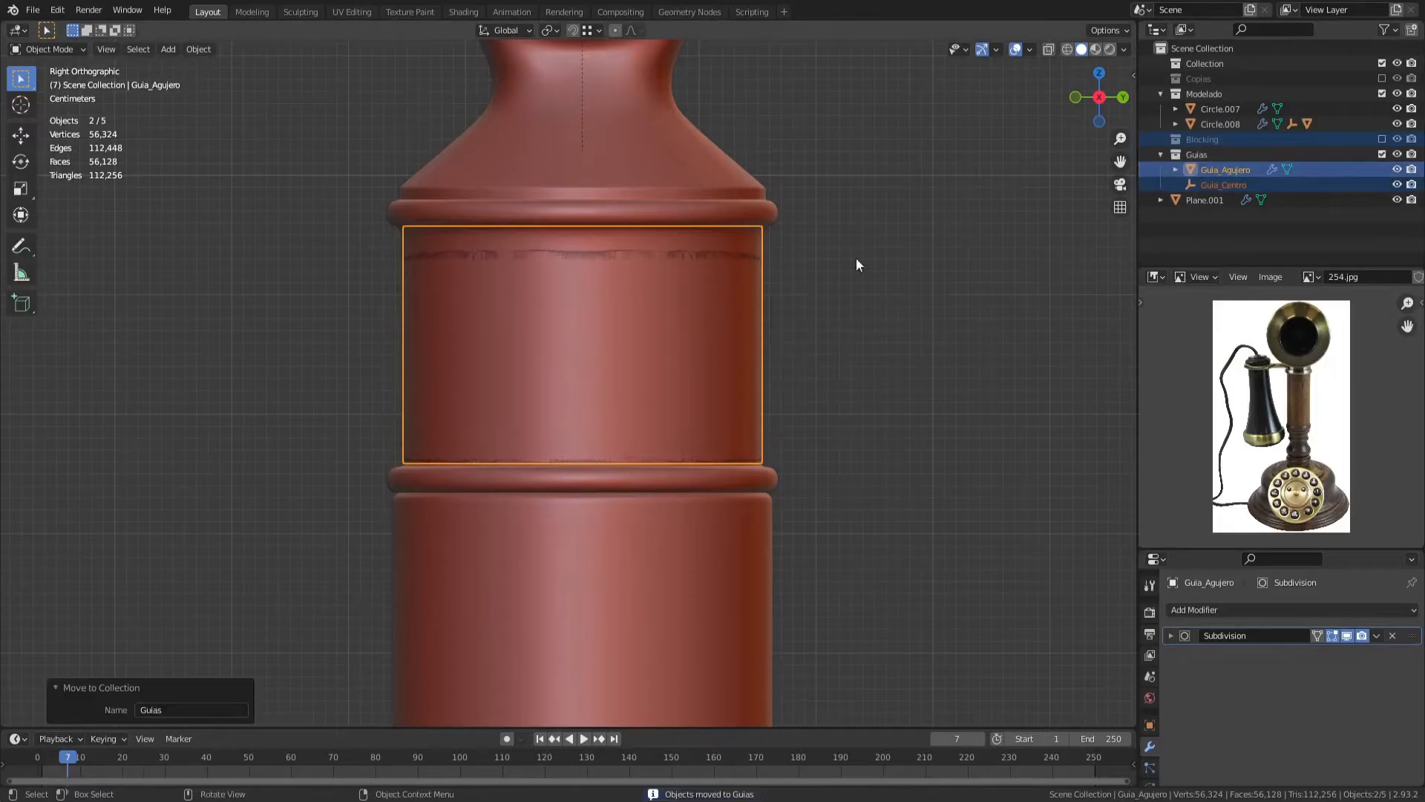
left_click(1382, 154)
Step: Move the grooved disc Plane.001 into the Modelado collection
left_click(1185, 170)
key("m")
left_click(808, 371)
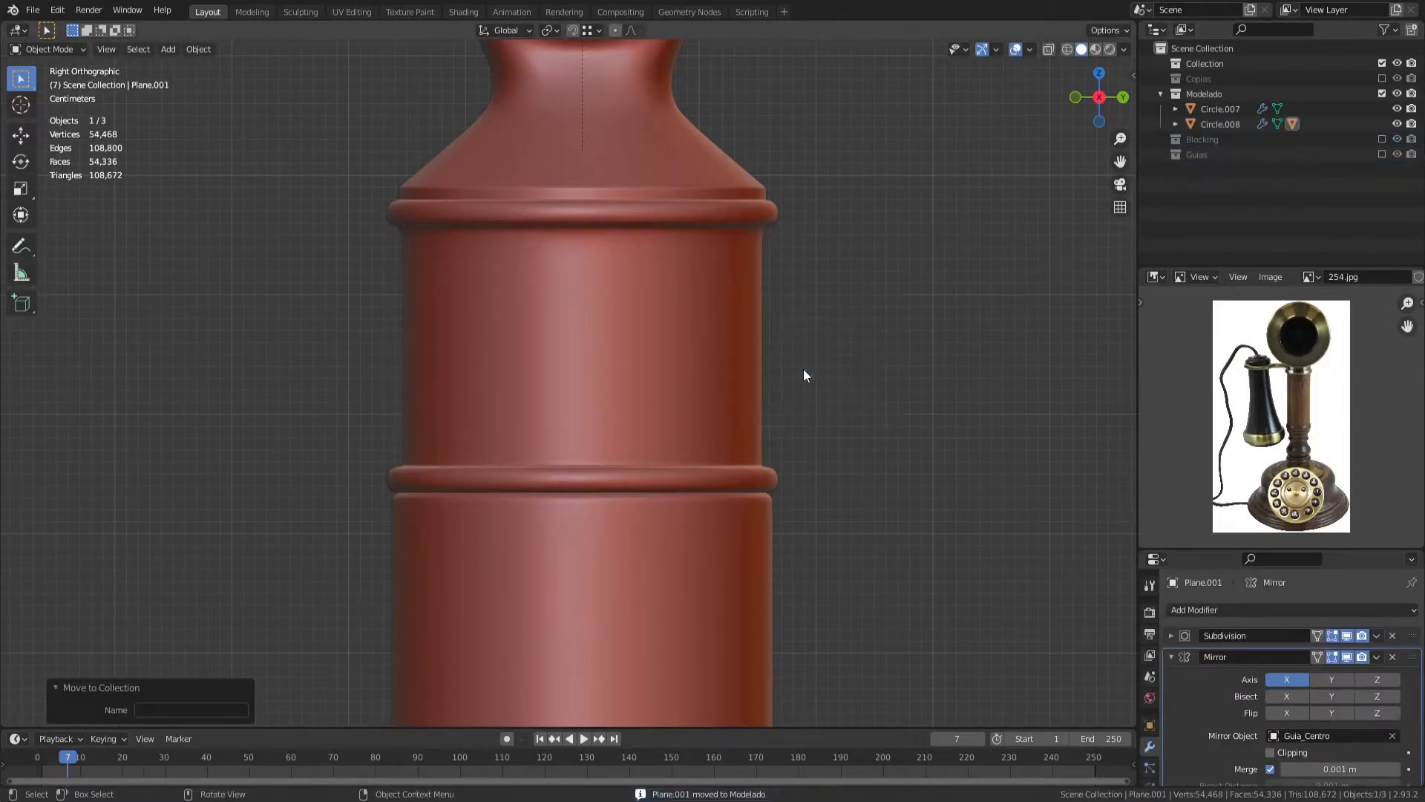
Step: Select a block of six faces, two wide and three high, in the middle of the upper band and inset it slightly
left_click(705, 334)
key("Tab")
scroll(616, 334, "up", 3)
key("c")
left_click_drag(592, 279, 591, 343)
key("Escape")
key("ctrl+z")
key("c")
left_click(593, 296)
key("Escape")
scroll(822, 343, "down", 3)
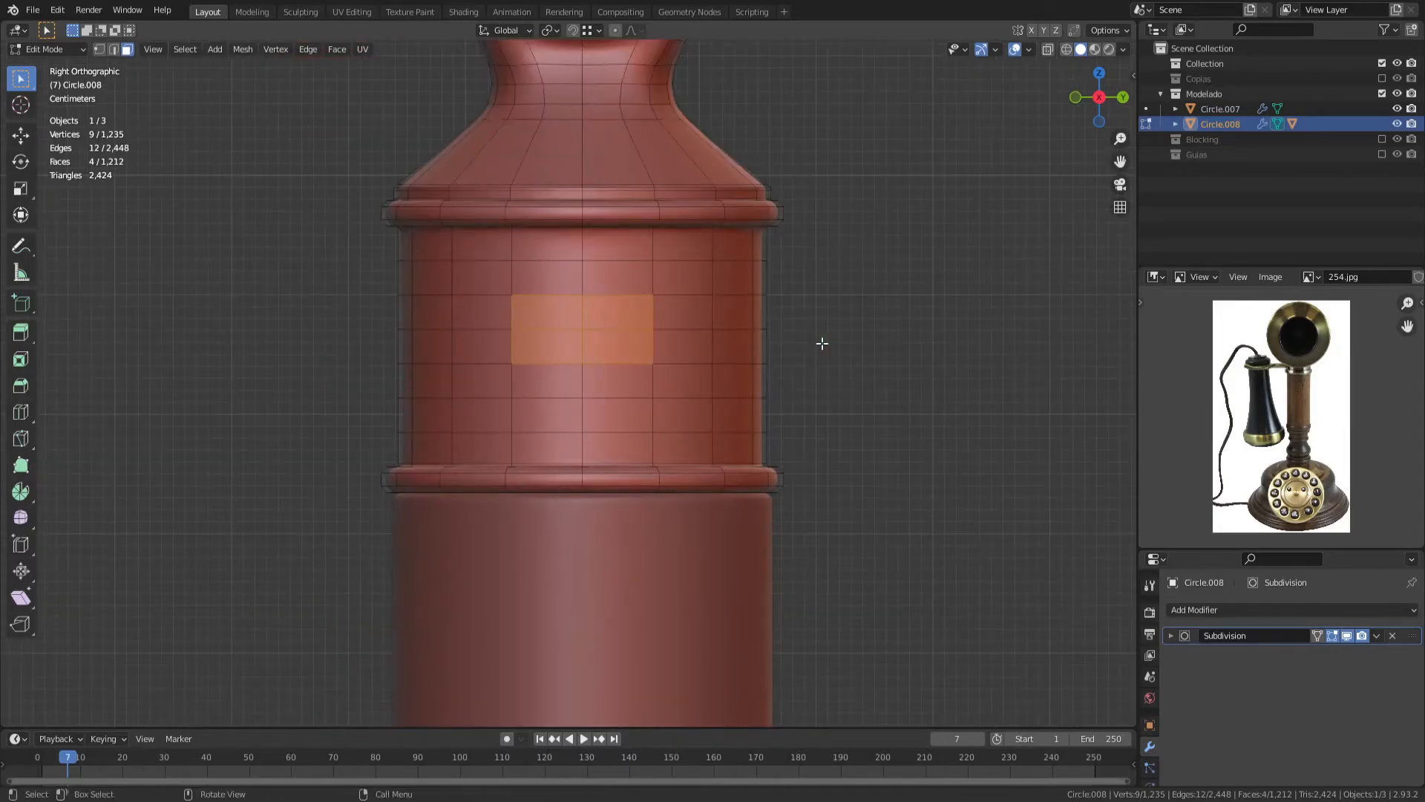
scroll(746, 326, "up", 3)
key("i")
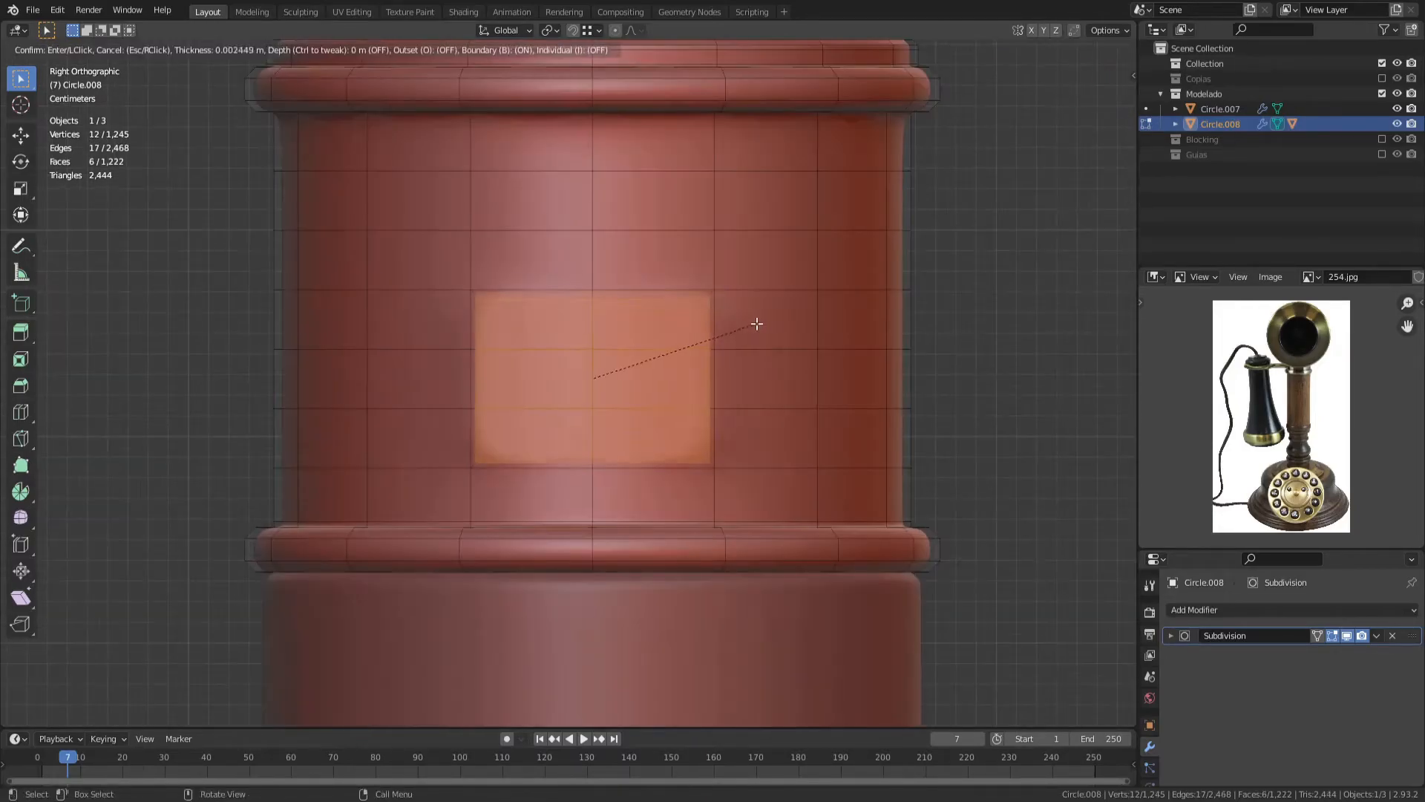
left_click(750, 324)
Step: Reshape the inset faces into a circle, scale it to 0.773, and inset it again by about 0.006 m
right_click(742, 327)
left_click(813, 339)
key("s")
left_click(752, 331)
key("i")
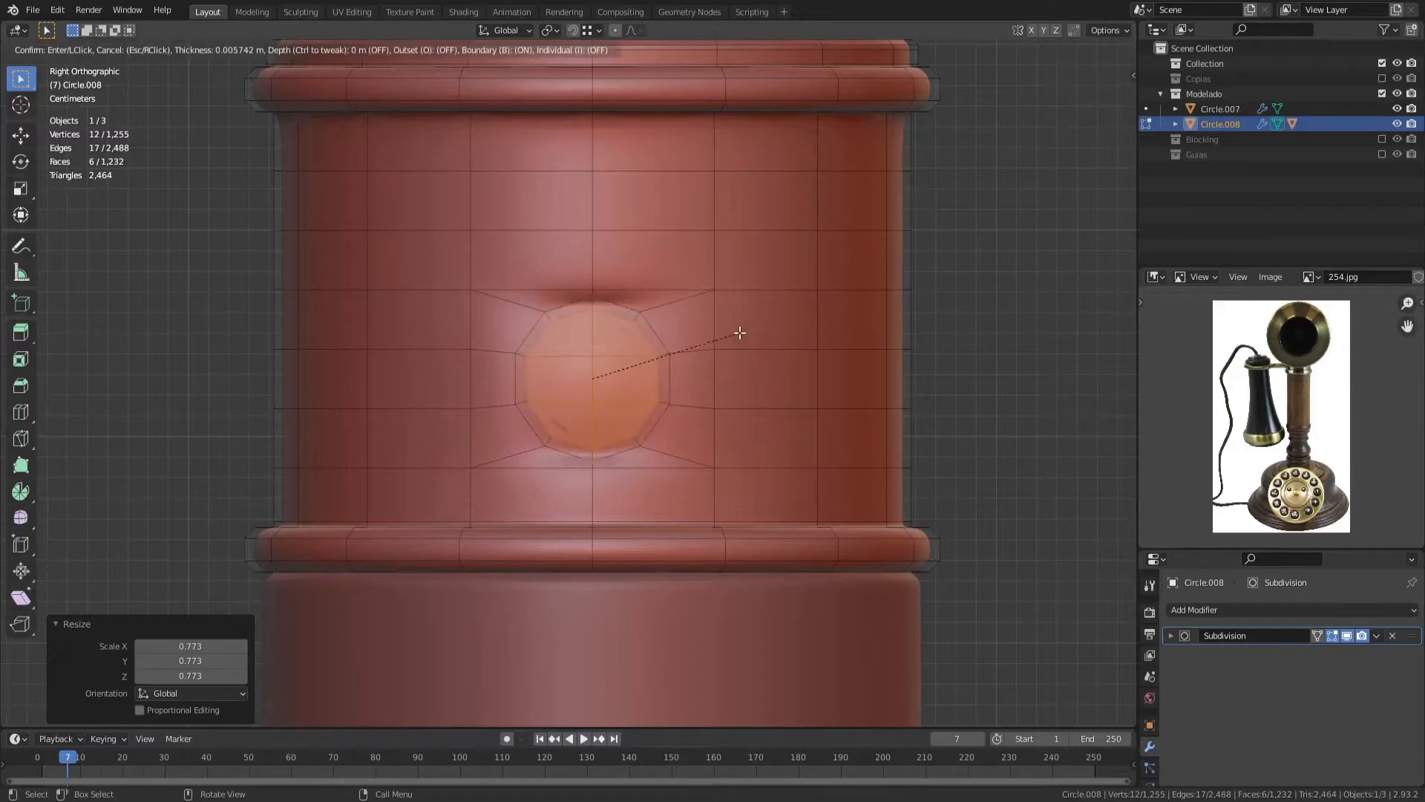
left_click(739, 331)
Step: Select the band's face loops around the circular patch and assign them to a new vertex group
left_click(711, 321, "alt+shift")
left_click(712, 377, "alt+shift")
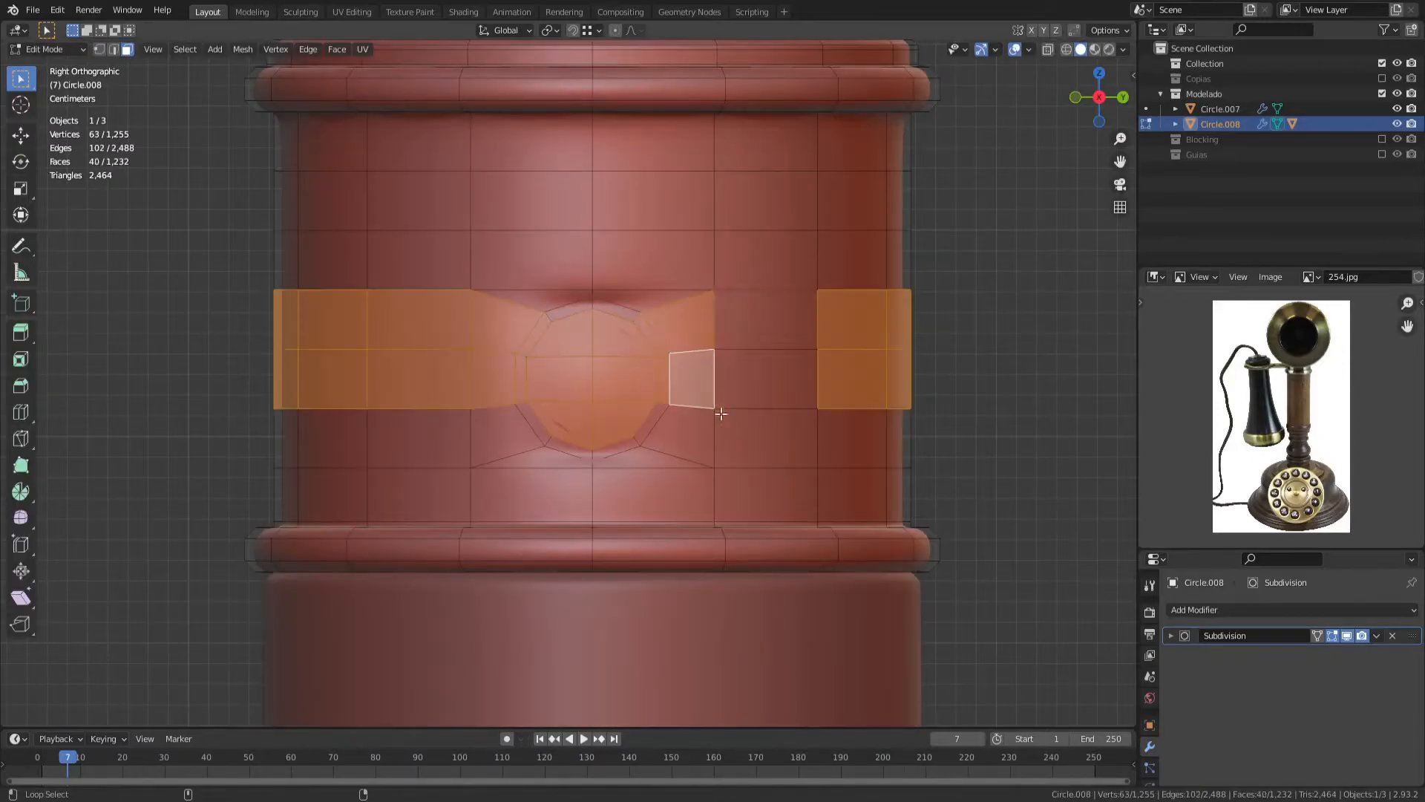
left_click(721, 410, "alt+shift")
left_click(714, 490, "alt+shift")
left_click(715, 450, "alt+shift")
left_click(715, 483, "alt+shift")
key("c")
left_click(617, 456)
right_click(781, 341)
left_click(714, 259, "alt+shift")
left_click(710, 202, "alt+shift")
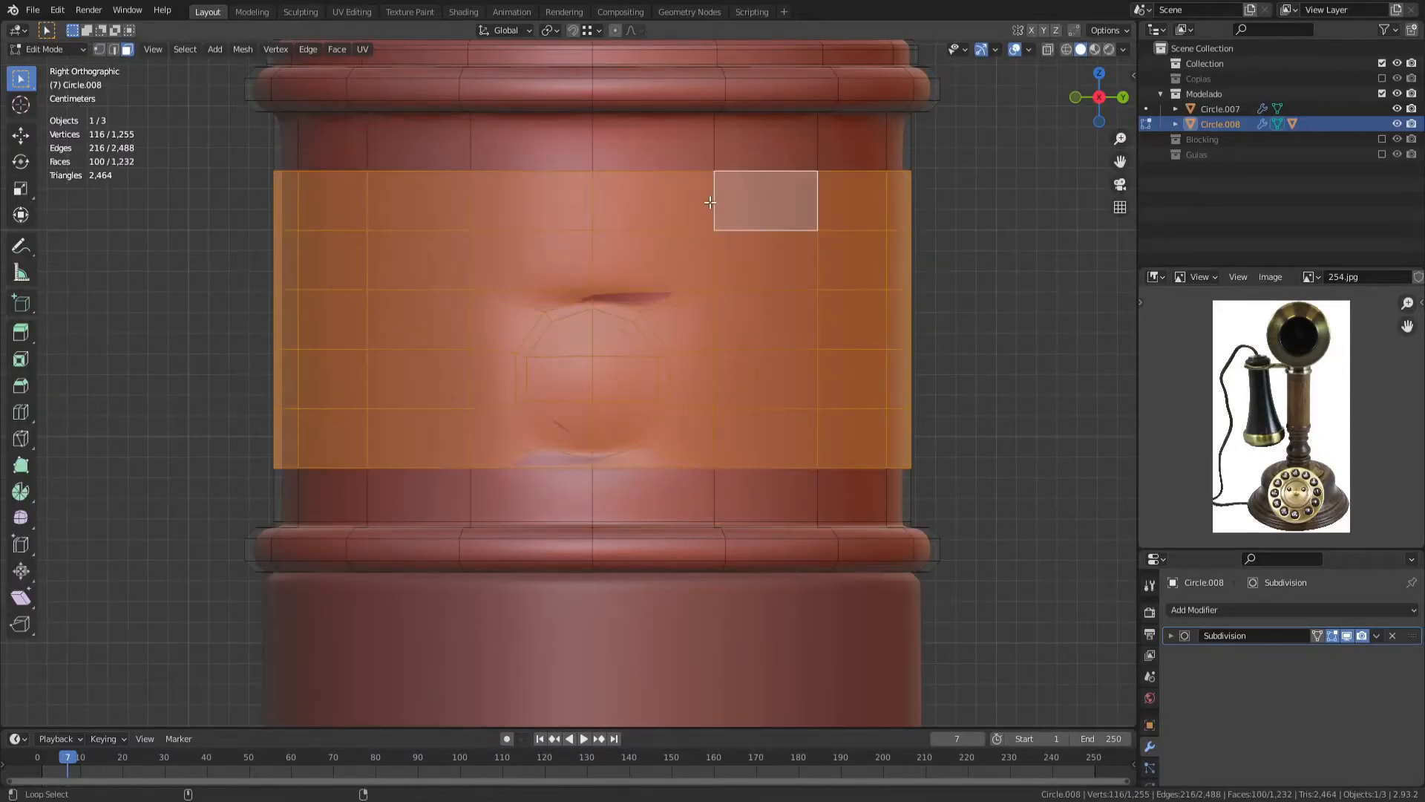
scroll(1150, 734, "down", 3)
left_click(1149, 748)
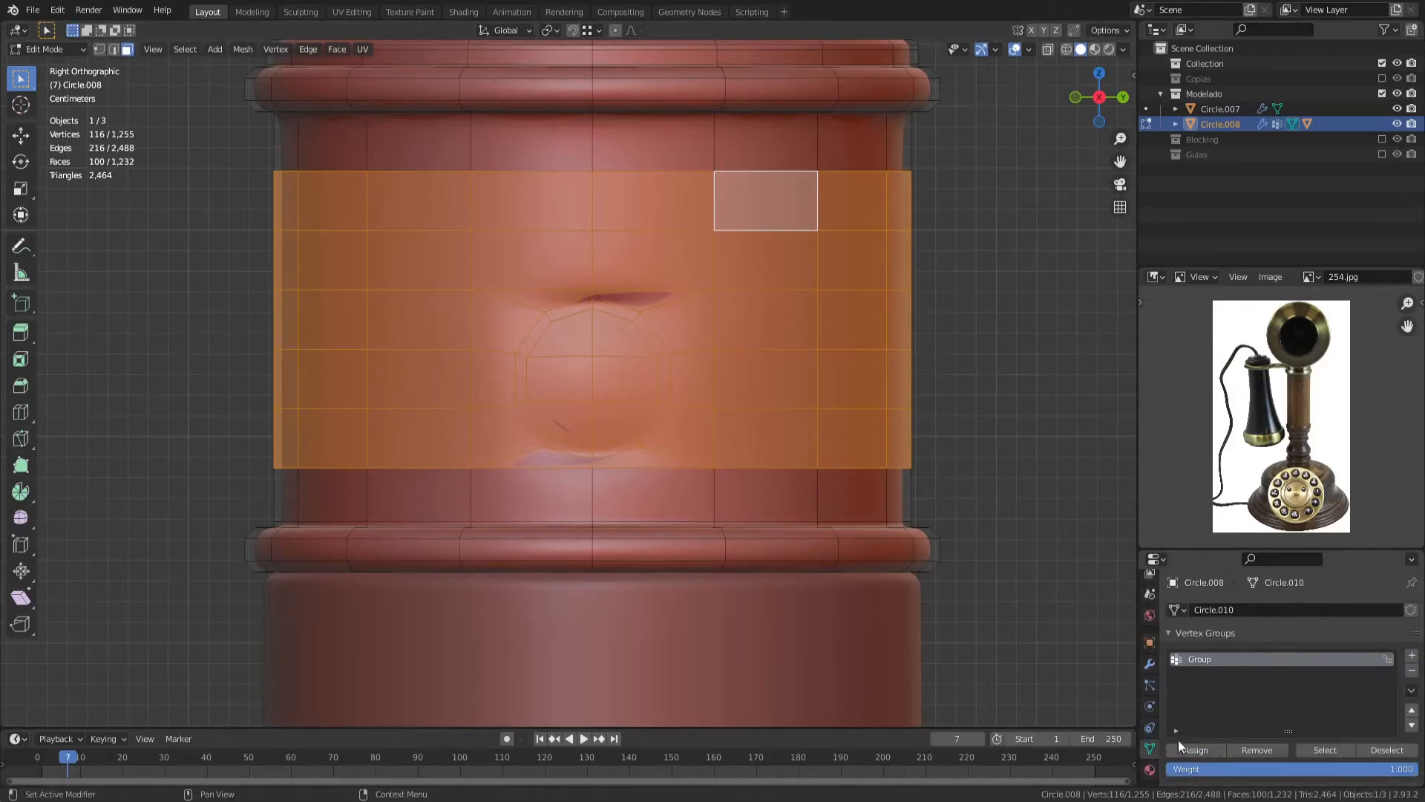
Step: Add a Shrinkwrap modifier to the upper stem piece with Guia_Agujero as target, limited to the vertex group Group
left_click(1149, 662)
key("Tab")
left_click(1195, 610)
left_click(1258, 412)
left_click(1332, 716)
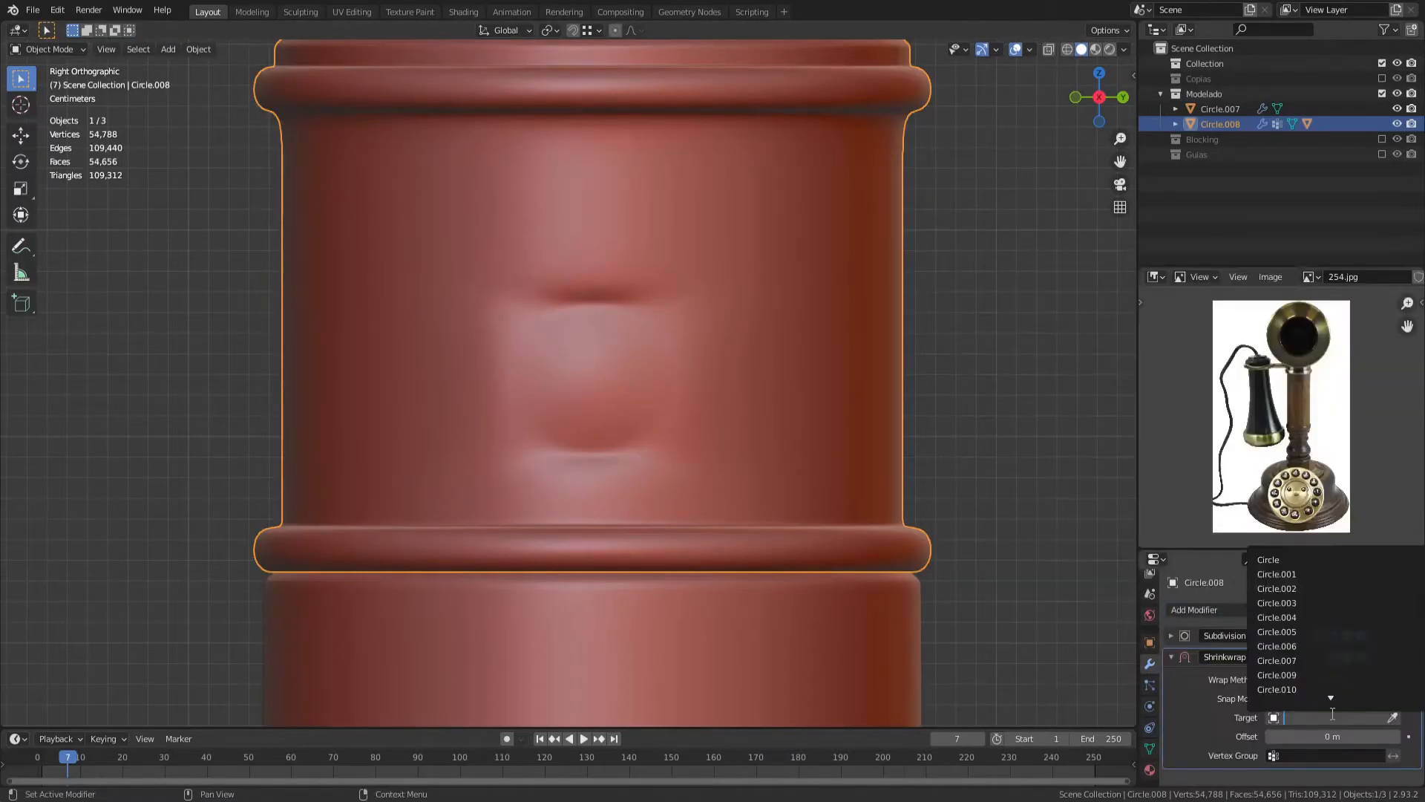
type("gui")
key("Return")
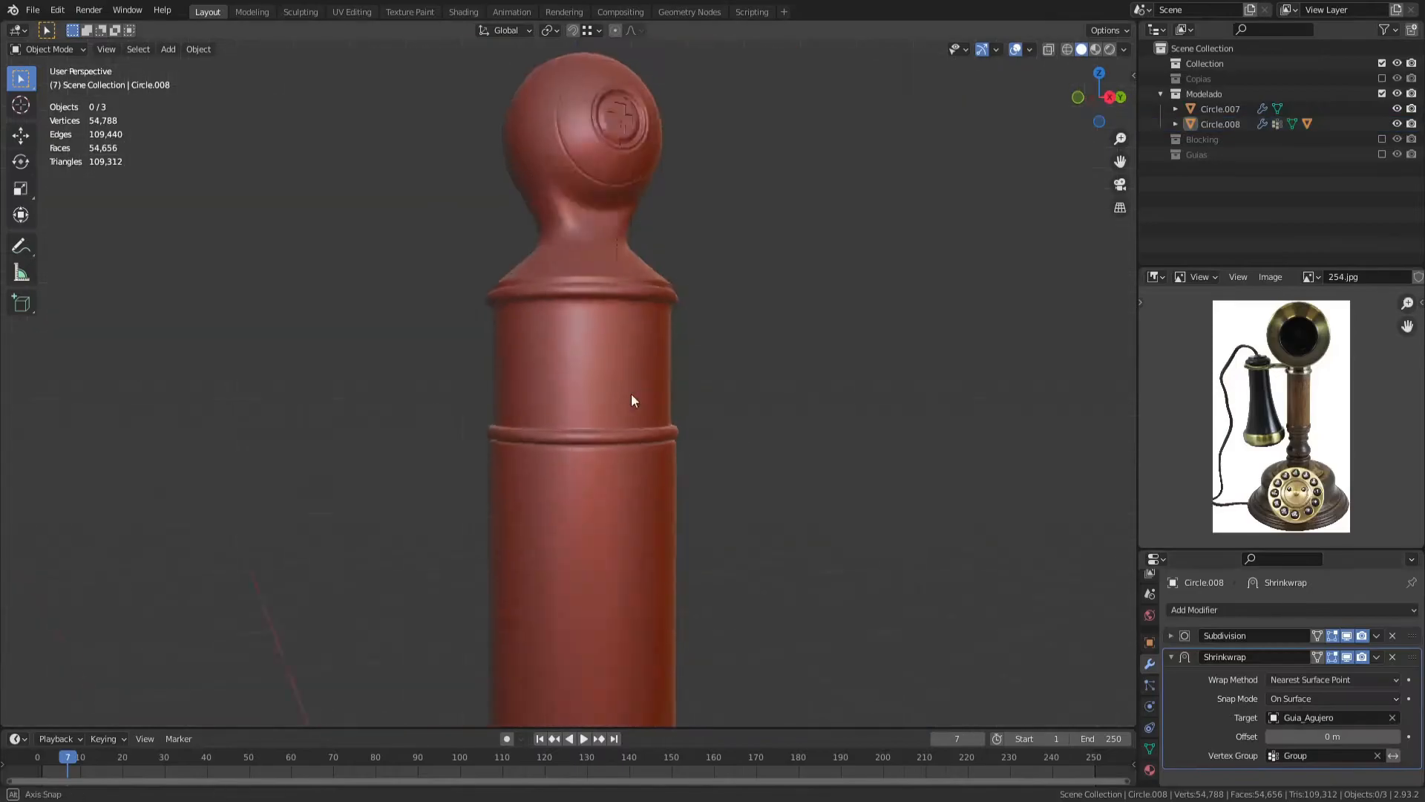
Step: Select the six faces of the circular patch and sink them slightly inward to form a round recess
scroll(609, 393, "up", 2)
key("Tab")
key("alt+a")
scroll(623, 412, "up", 2)
key("c")
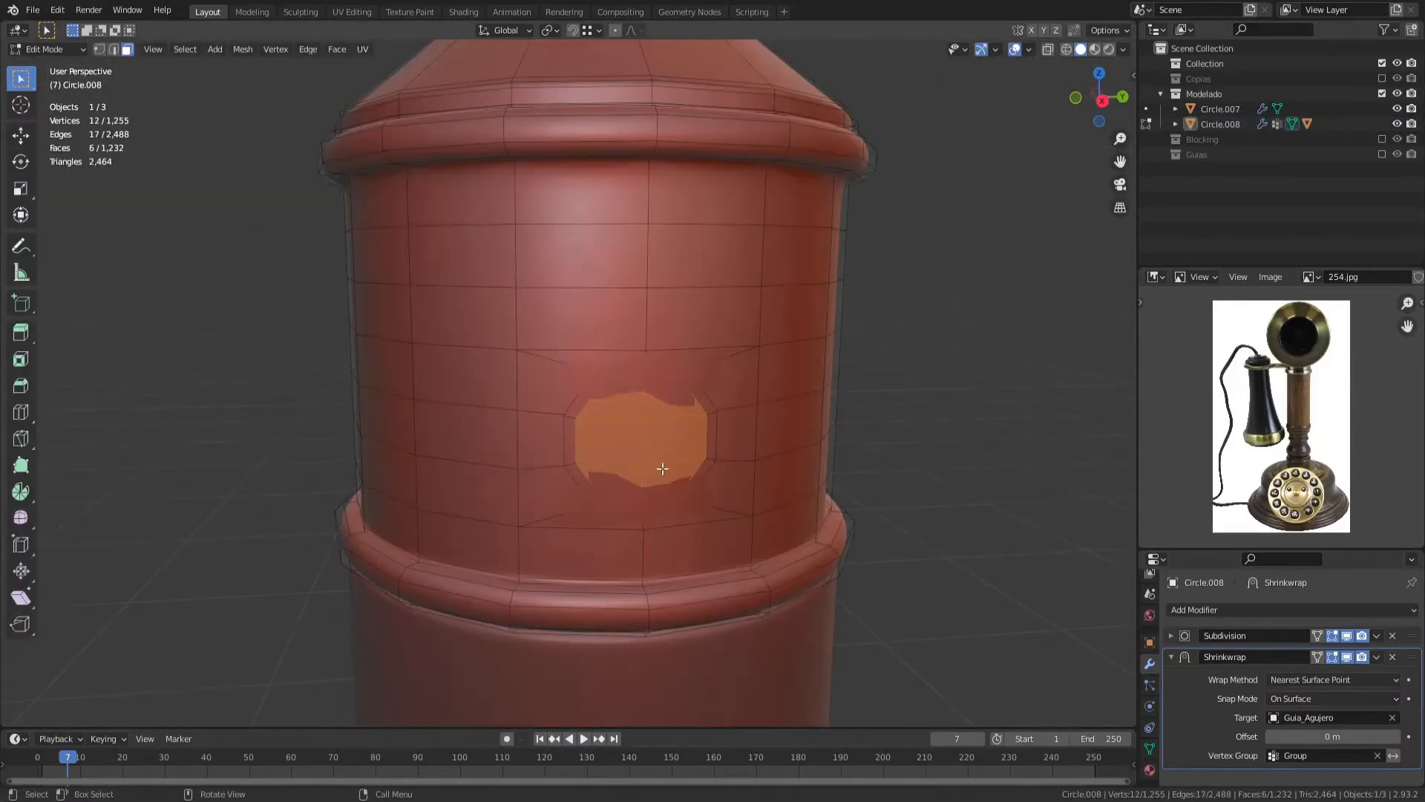
scroll(652, 465, "up", 3)
left_click(1150, 749)
left_click(851, 565)
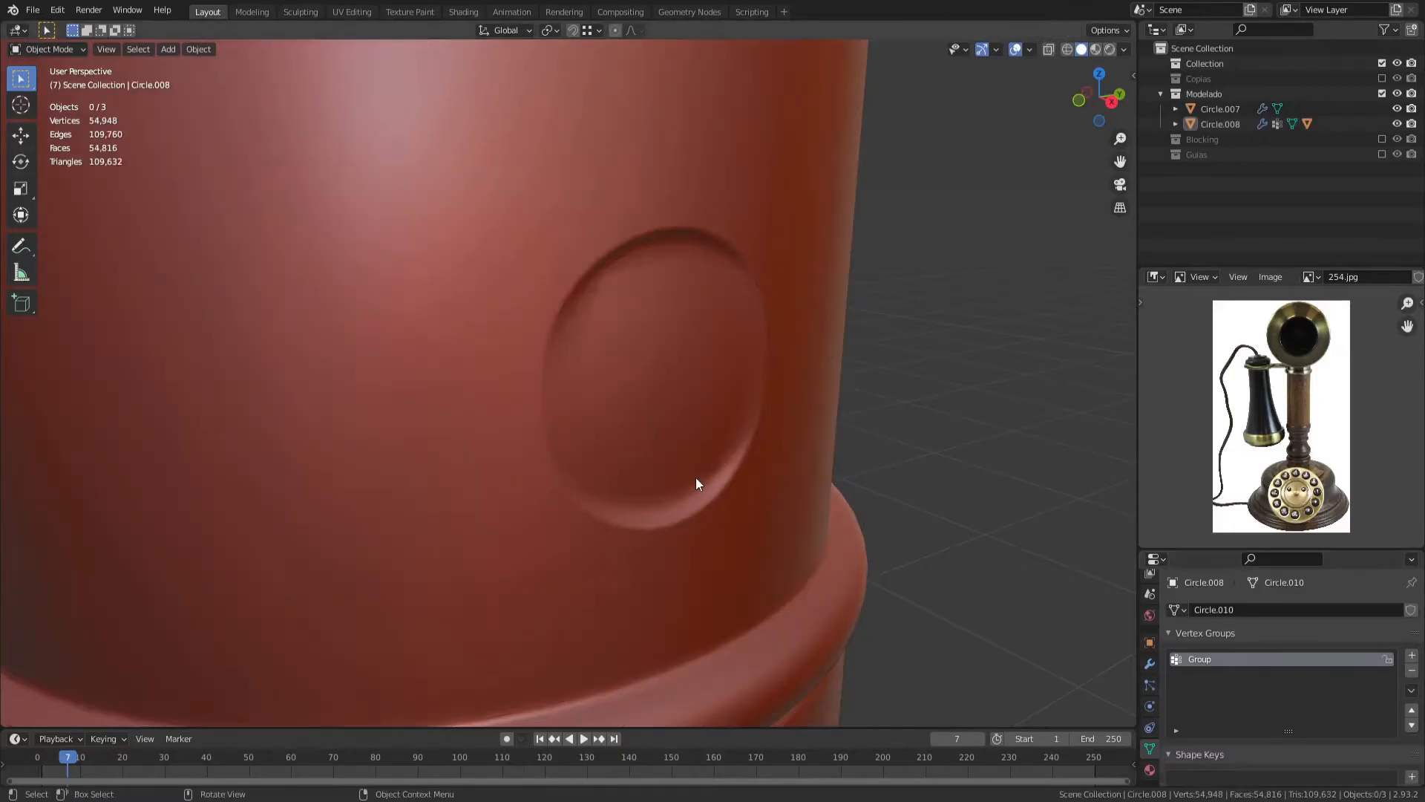
Step: Extrude the recess faces about 0.017 m further into the band
scroll(776, 535, "up", 3)
key("e")
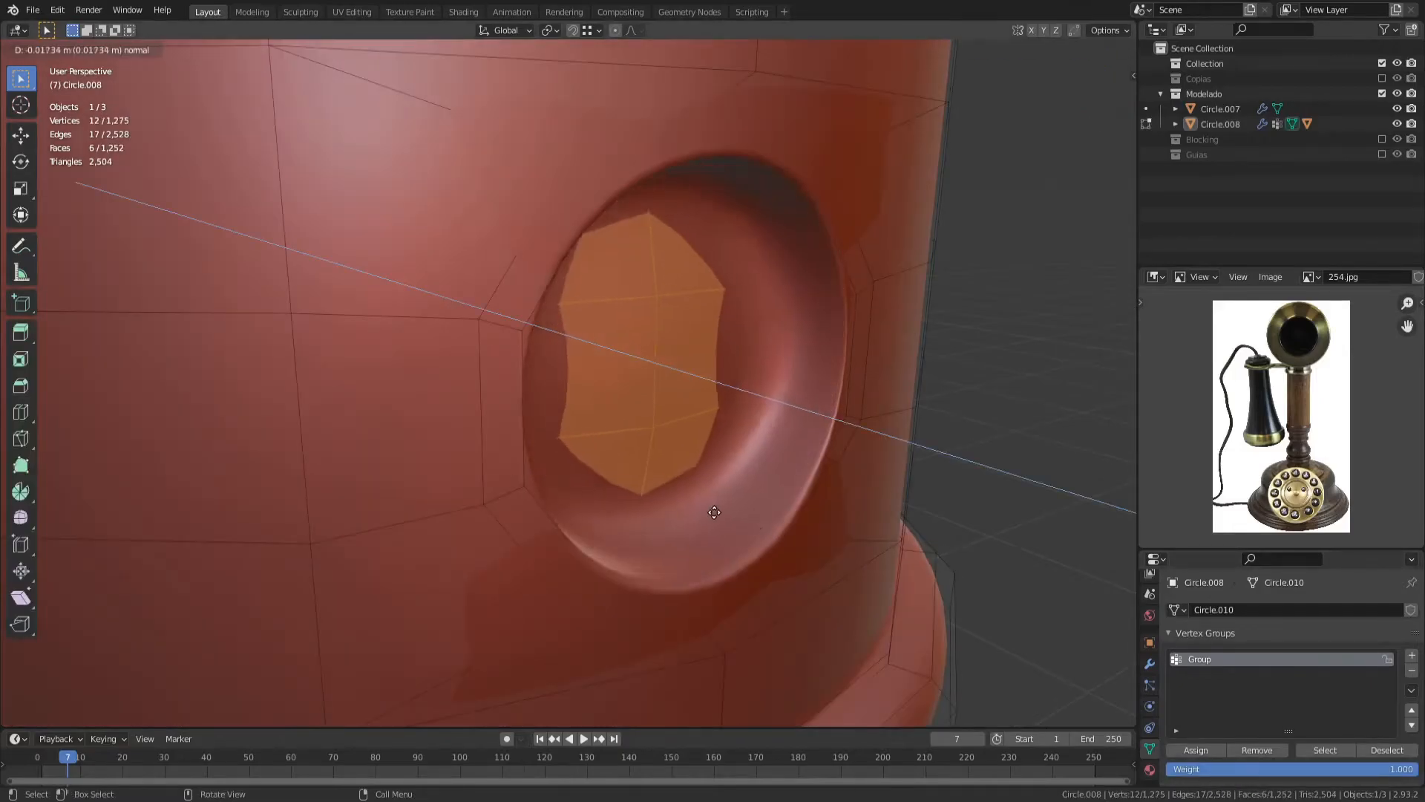
left_click(709, 512)
Step: Delete the faces at the end of the recess to open a round hole, and save the file
key("x")
left_click(688, 542)
key("Tab")
key("alt+a")
key("ctrl+s")
scroll(505, 446, "down", 6)
middle_click_drag(683, 533, 623, 533)
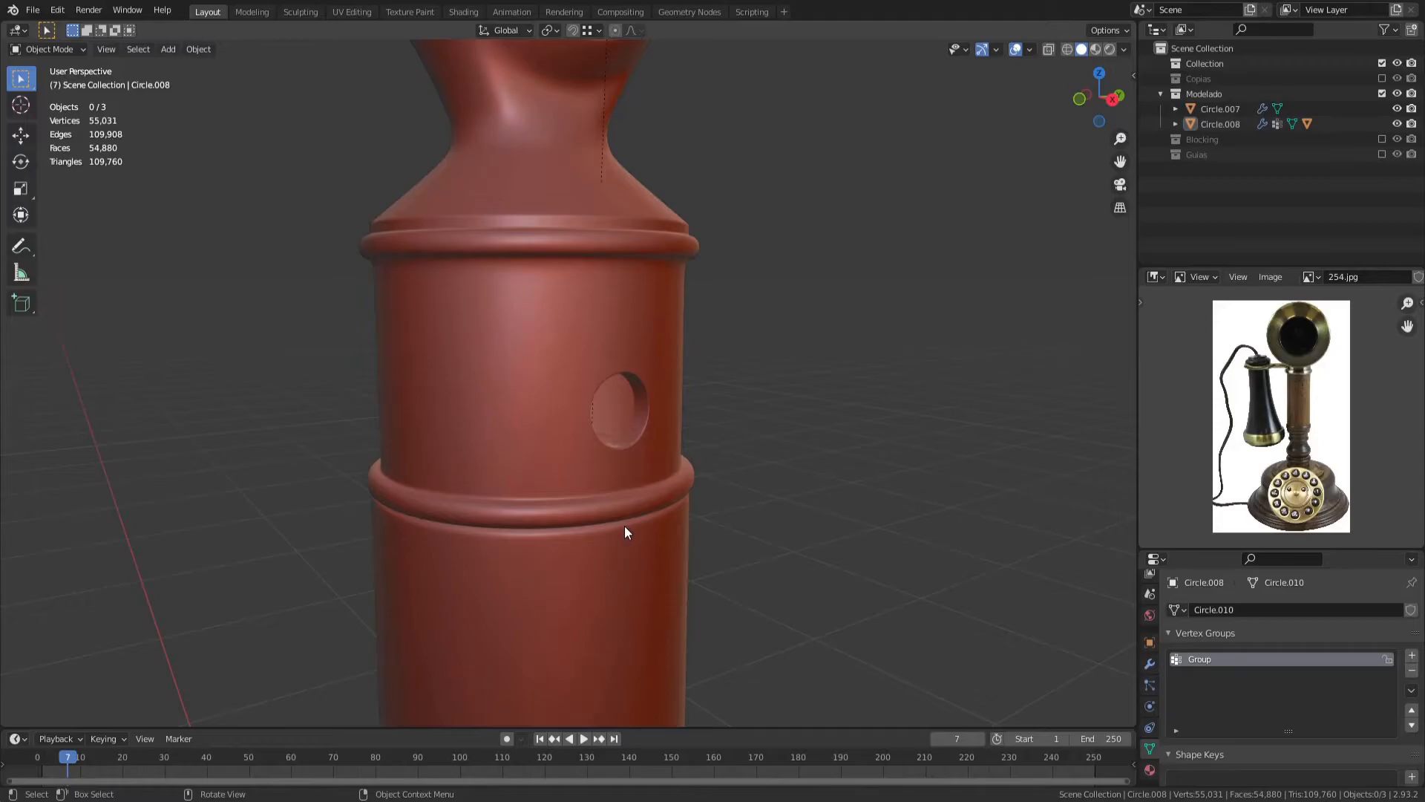
Step: Snap the 3D cursor to the centre of the round hole using its selected geometry
scroll(624, 532, "up", 4)
key("Tab")
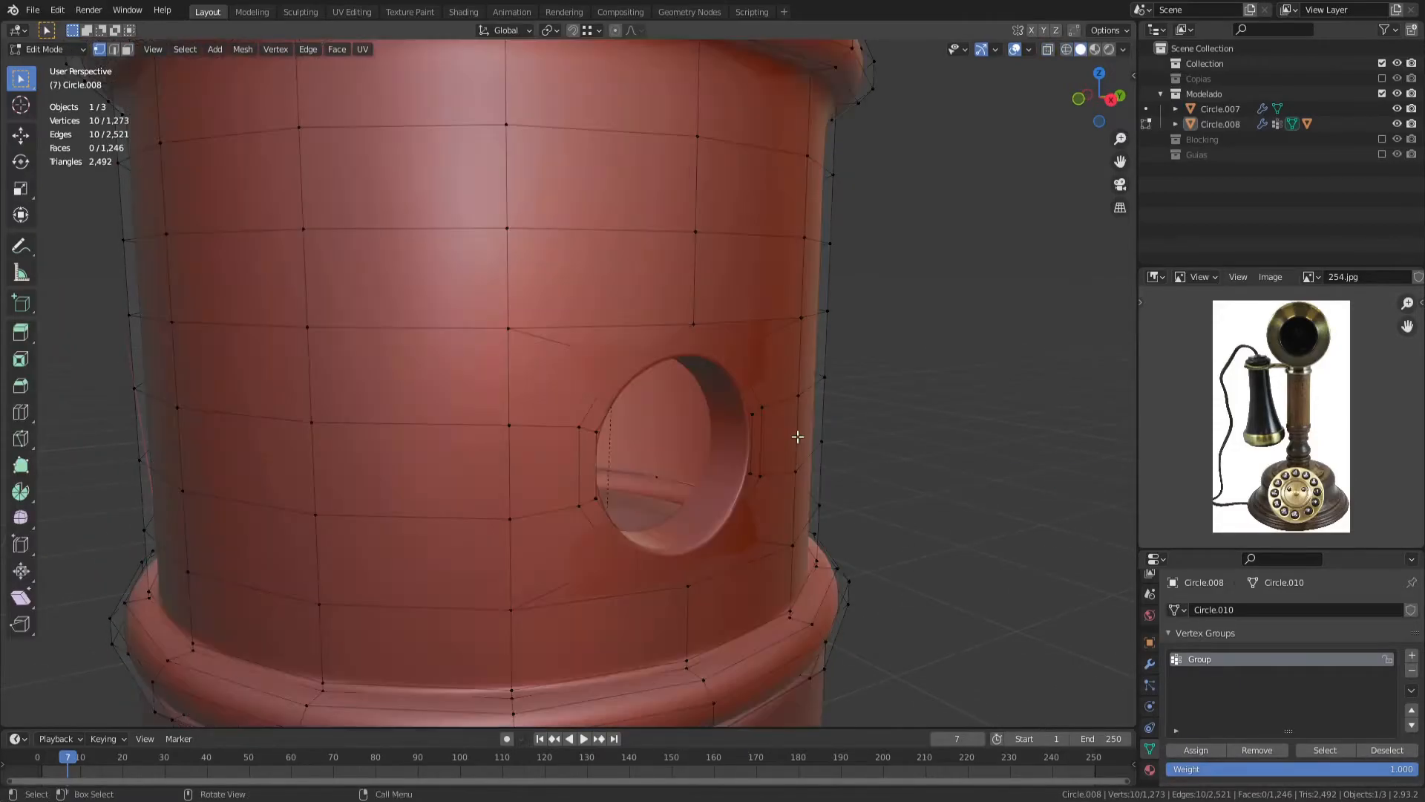
key("KP_1")
key("alt+a")
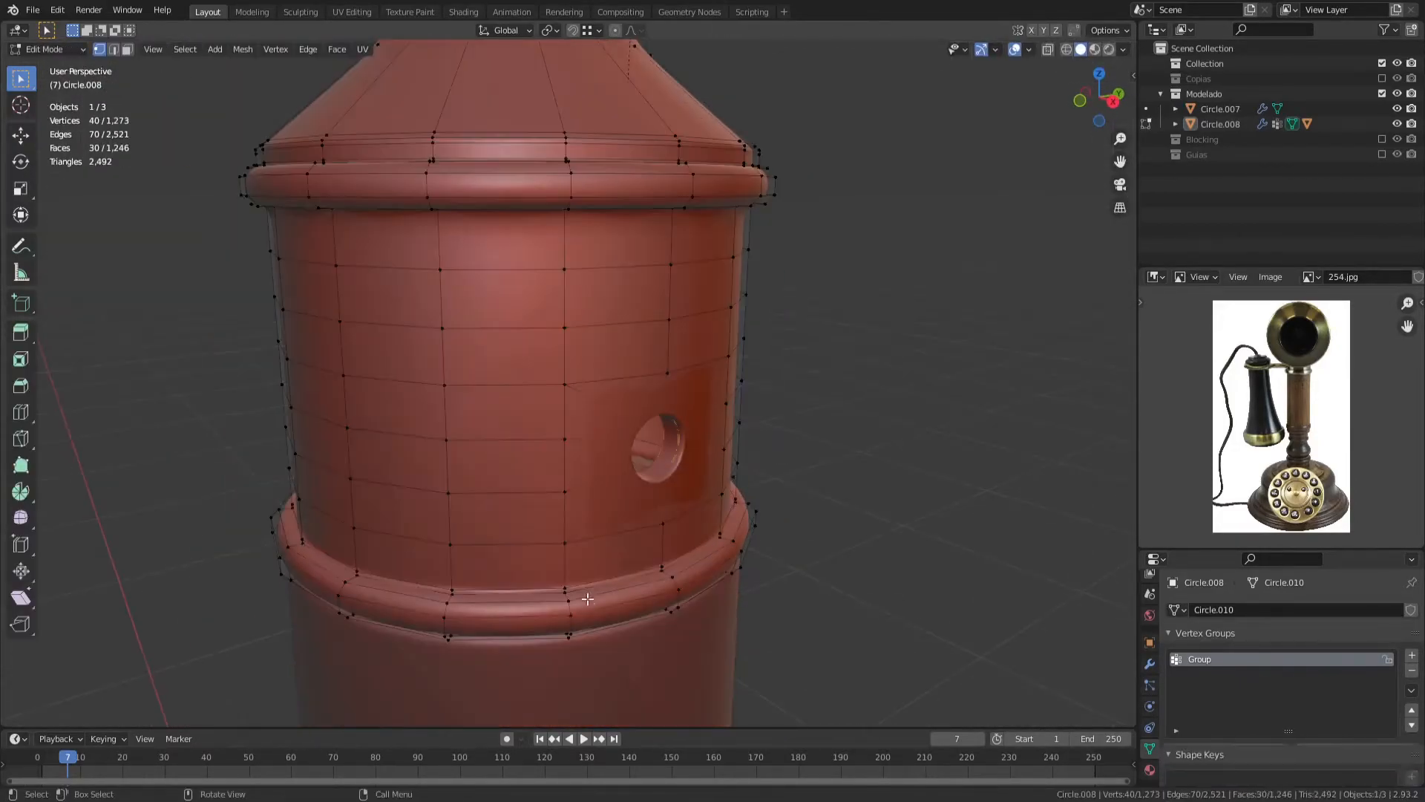
key("ctrl+Tab")
left_click(632, 518)
key("KP_3")
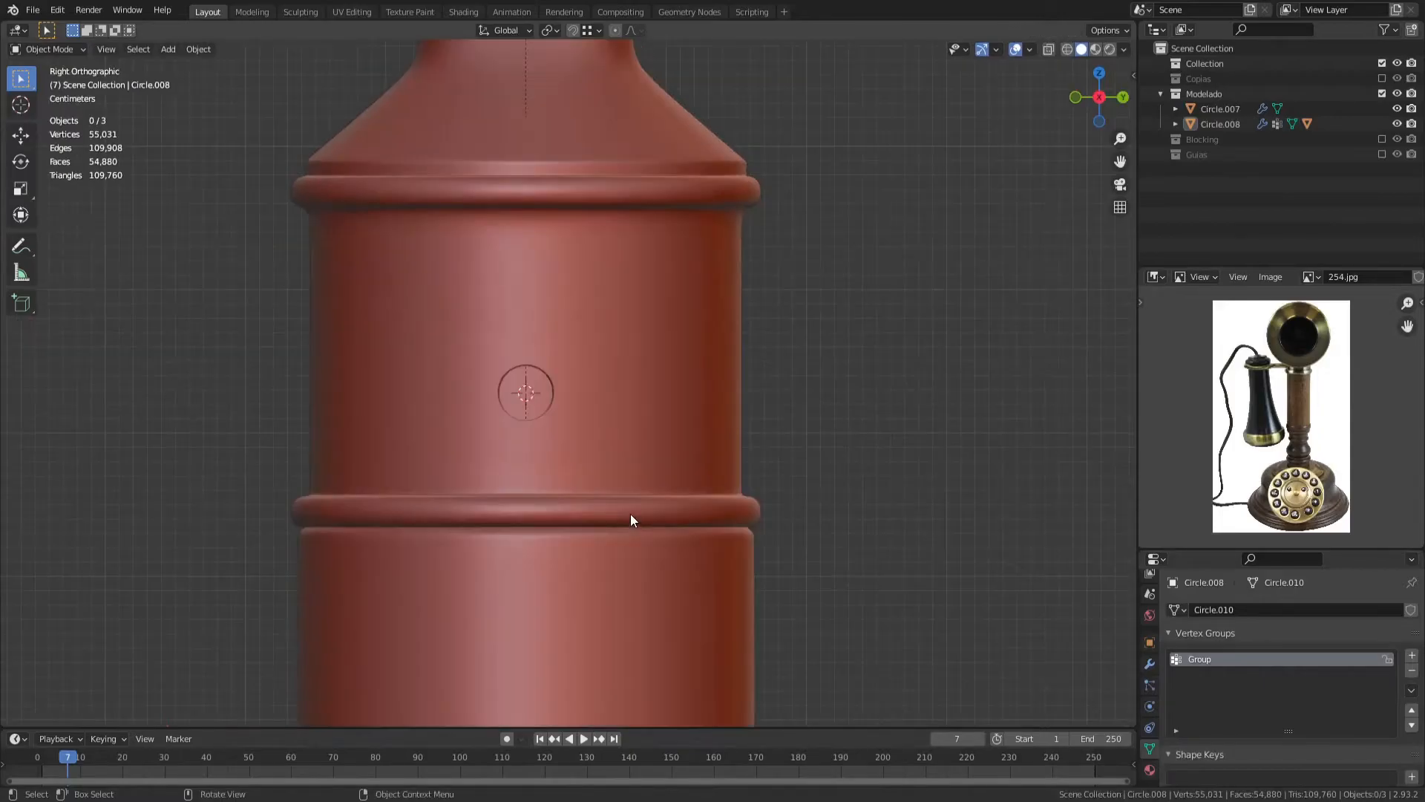
Step: Add a 16-vertex circle aligned to the view at the 3D cursor and scale it down to the hole's size
scroll(576, 376, "up", 1)
key("shift+a")
mouse_move(594, 252)
left_click(668, 273)
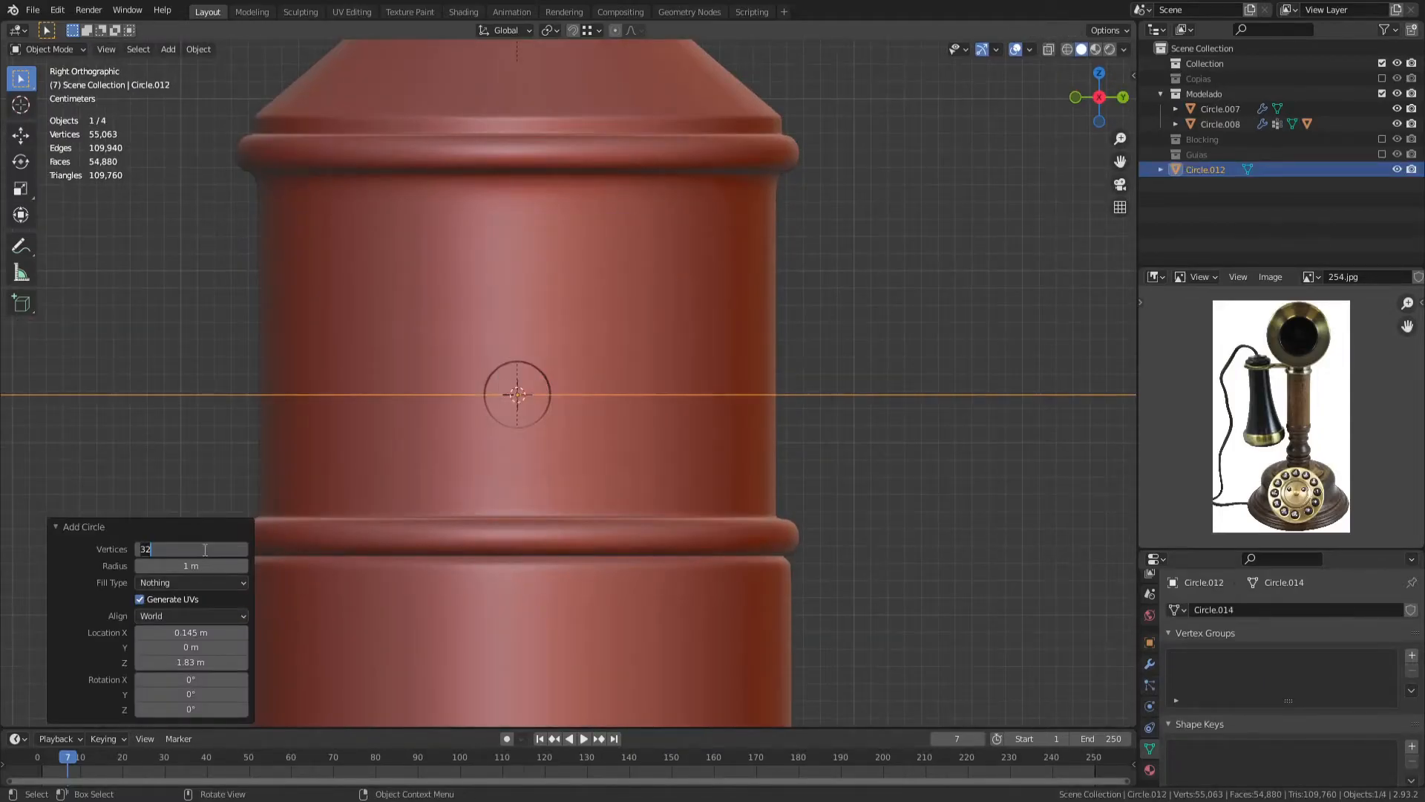
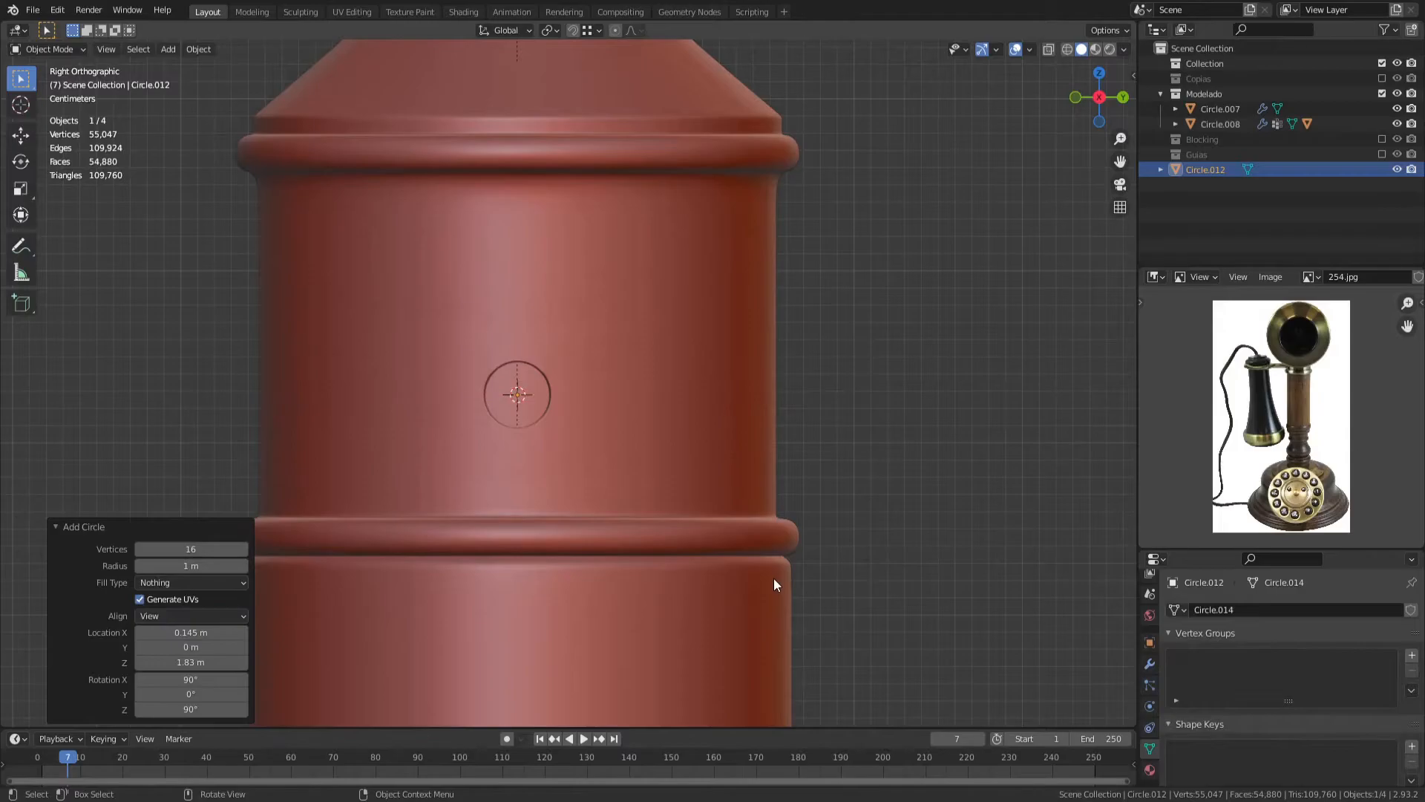
key("Tab")
key("s")
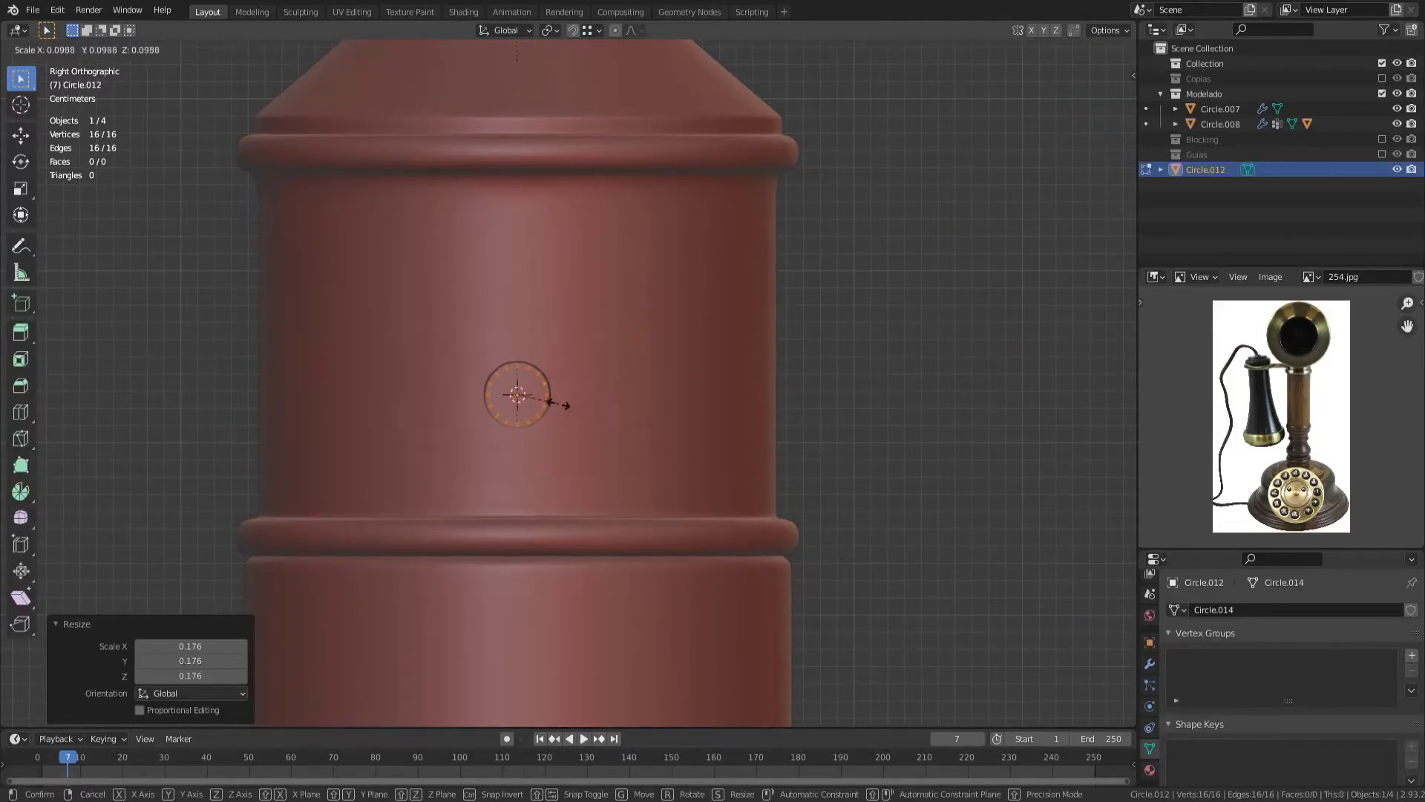
left_click(560, 405)
Step: Move the circle about 0.007 m along X and extrude it along X into a tube projecting from the band
middle_click_drag(506, 502, 713, 595)
scroll(712, 594, "up", 4)
key("g")
key("x")
left_click(700, 591)
key("e")
key("x")
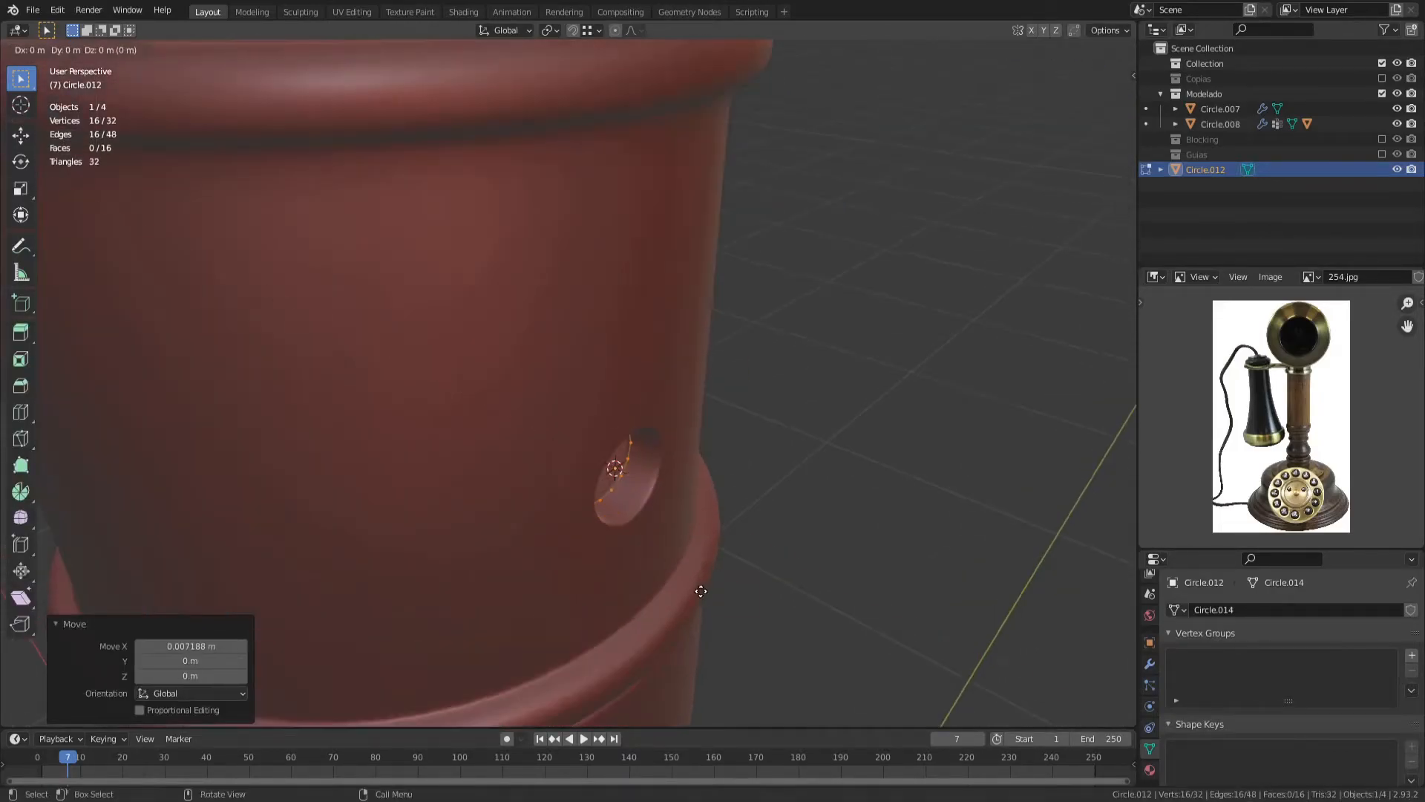
left_click(820, 567)
Step: Apply level 2 subdivision smoothing to the tube
key("Tab")
key("Tab")
key("a")
key("ctrl+2")
key("Tab")
scroll(815, 583, "down", 4)
middle_click_drag(815, 587, 702, 532)
scroll(701, 532, "up", 2)
key("Tab")
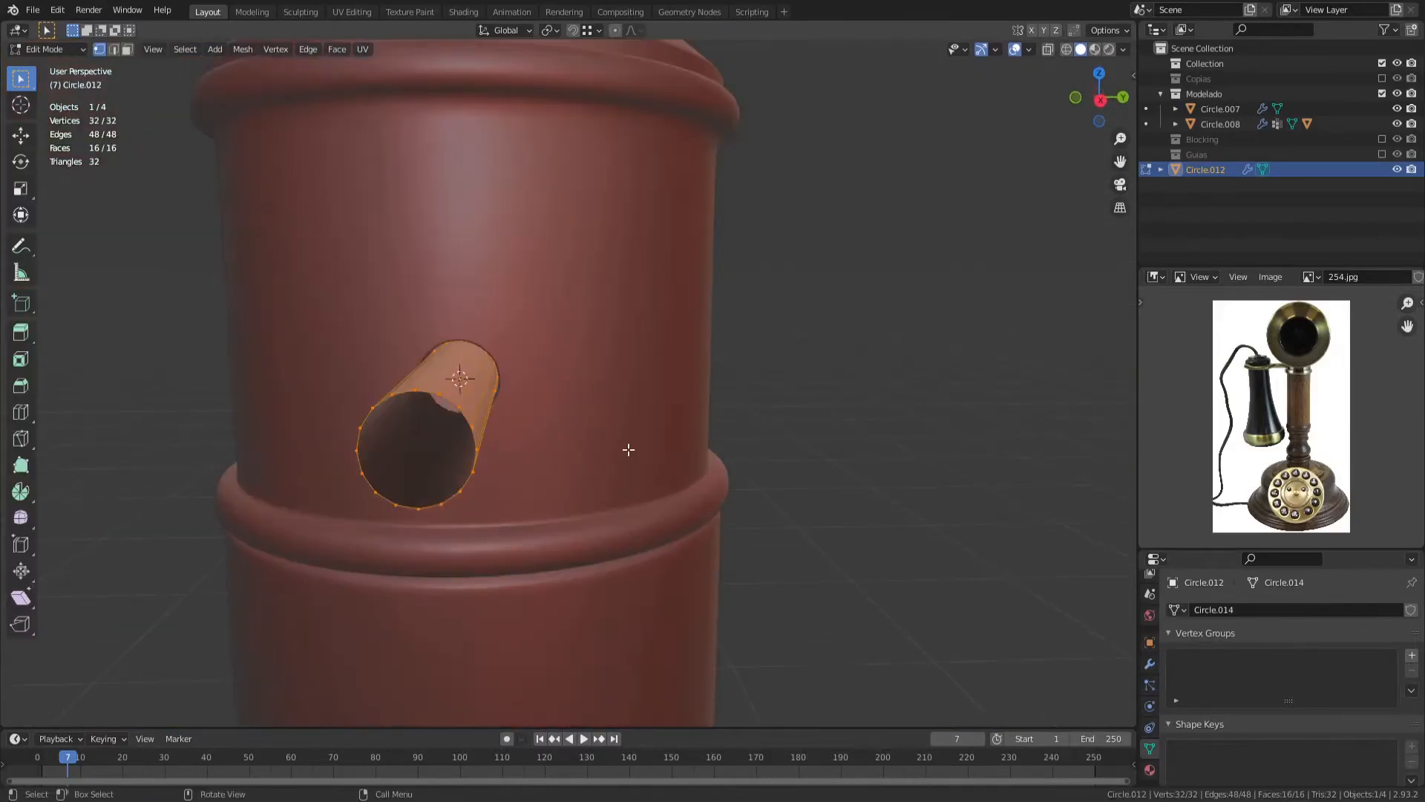
Step: Scale the tube to fit the round hole in side view, and save the file
key("KP_3")
scroll(628, 449, "up", 7)
key("s")
left_click(751, 394)
key("Tab")
scroll(577, 425, "down", 8)
key("ctrl+s")
Step: Shade the tube smooth
middle_click_drag(578, 425, 639, 431)
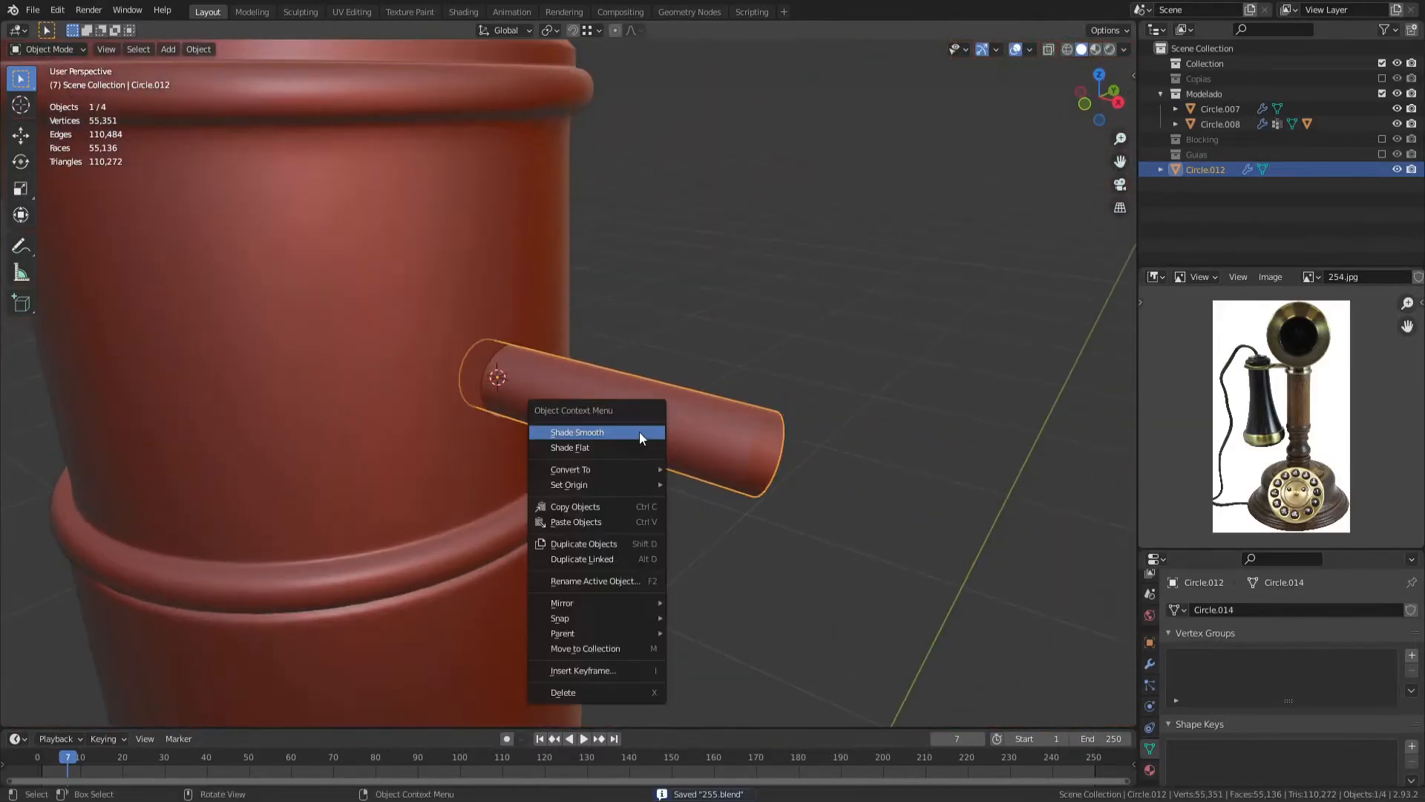
left_click(689, 445)
scroll(688, 478, "down", 3)
scroll(683, 412, "up", 8)
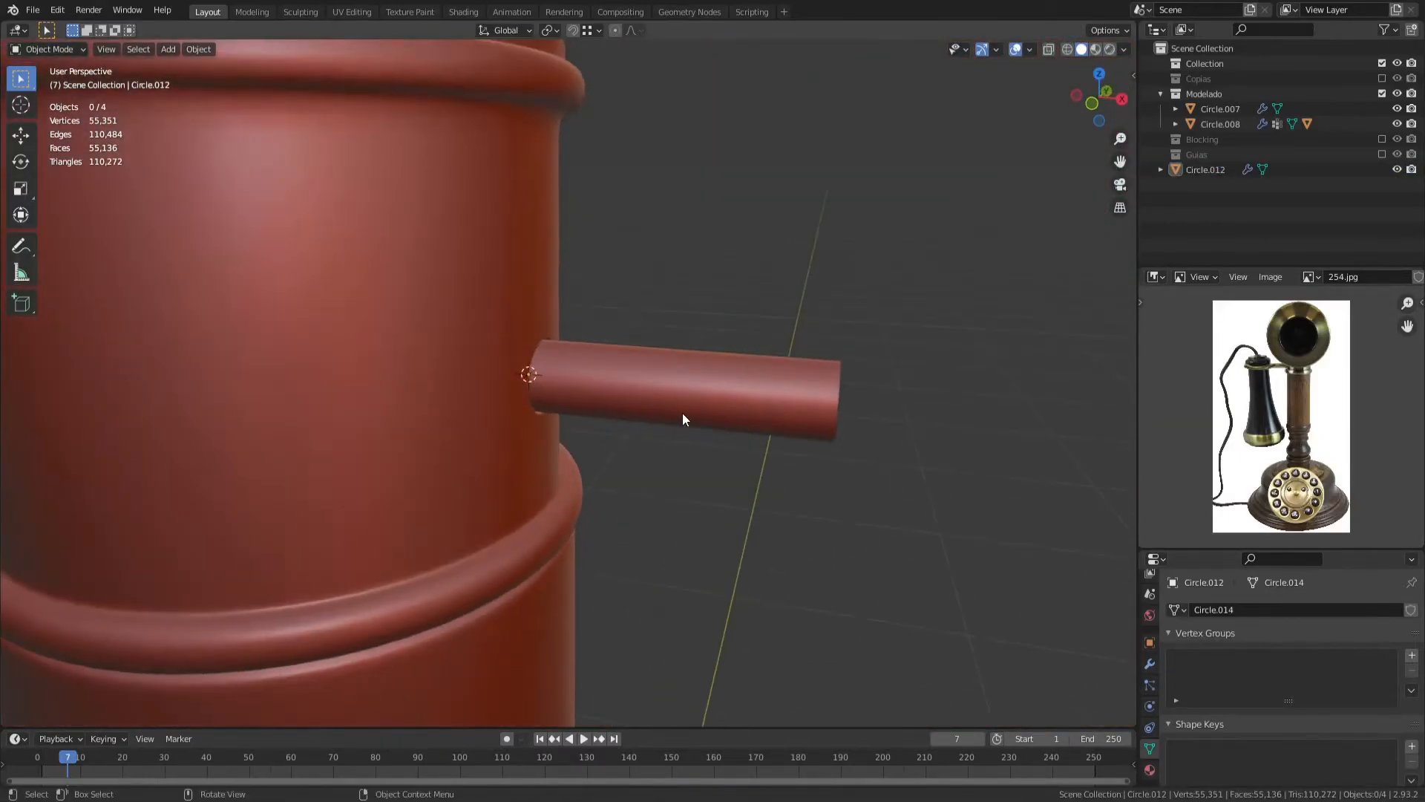
Step: Fine-tune the scale of the tube's mesh so that it sits properly in the hole
left_click(681, 414)
scroll(660, 421, "up", 4)
key("Tab")
key("s")
left_click(782, 280)
key("Tab")
scroll(658, 354, "down", 6)
key("alt+a")
middle_click_drag(657, 354, 723, 401)
scroll(675, 357, "up", 1)
left_click(1031, 49)
left_click(937, 325)
left_click(938, 325)
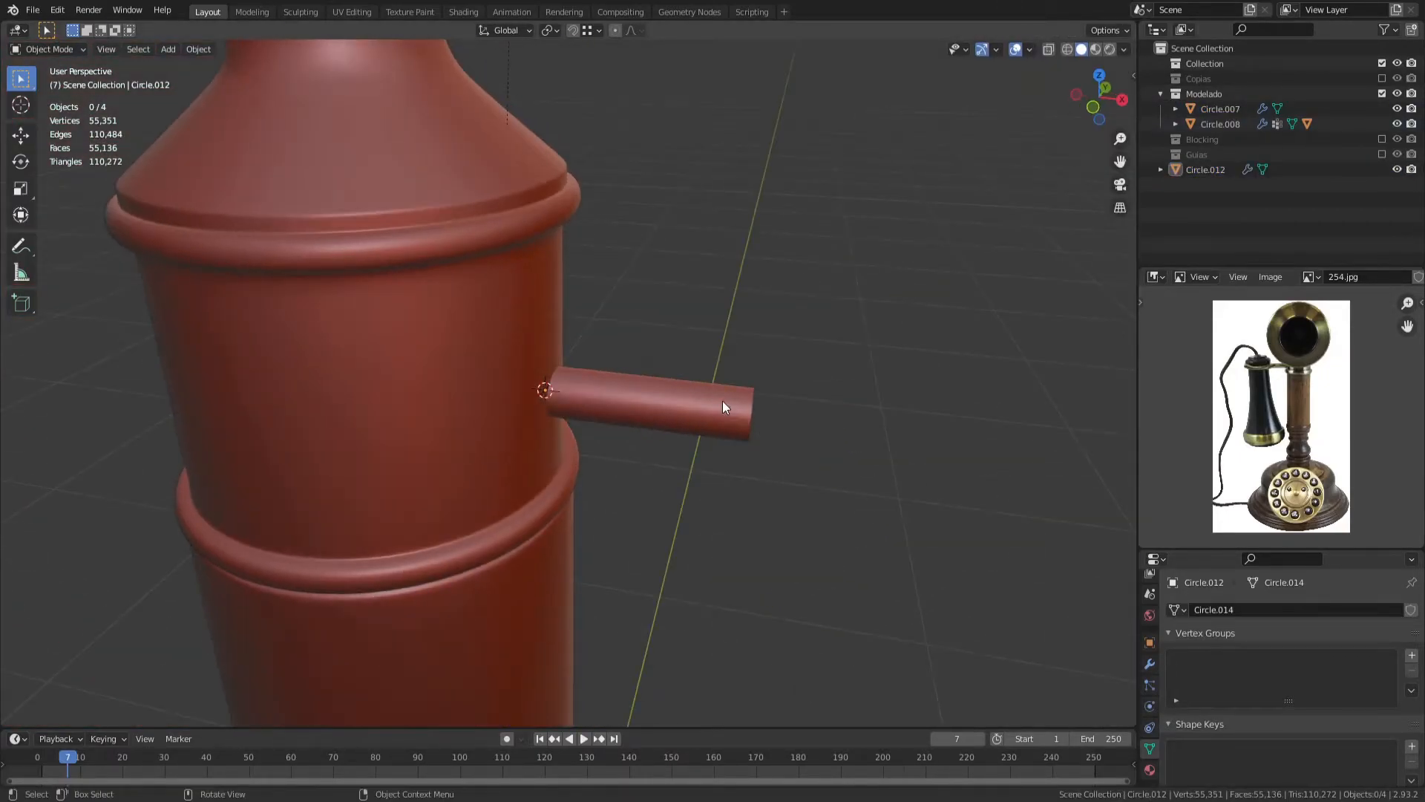
Step: Duplicate the tube's outer end ring about 0.07 m along X and rotate the copy 90° about Z
left_click(723, 400)
key("Tab")
key("shift+z")
left_click_drag(714, 343, 814, 506)
key("shift+d")
key("x")
left_click(898, 506)
type("rz90")
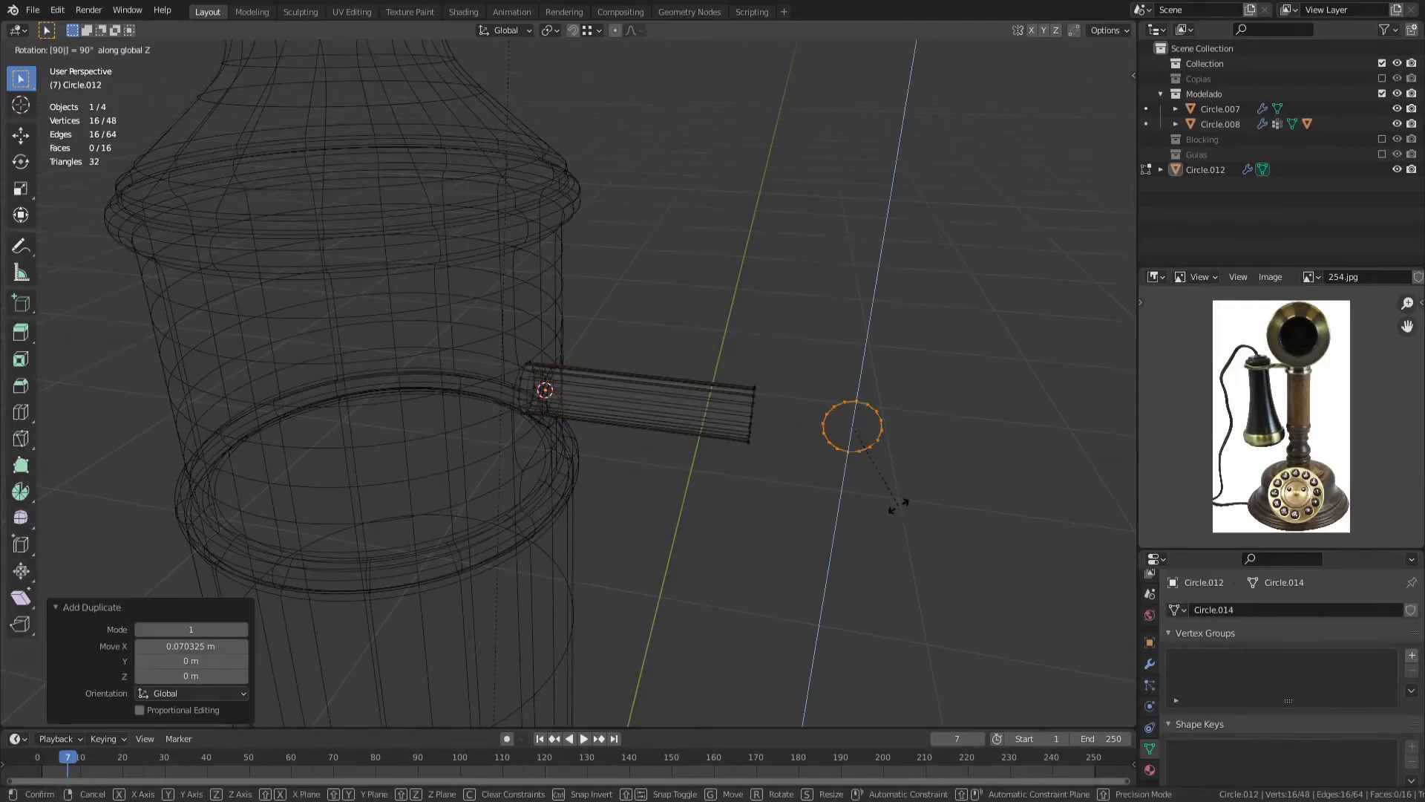
key("Return")
Step: Extrude the duplicated ring along Y into a second tube in top view
key("KP_7")
key("e")
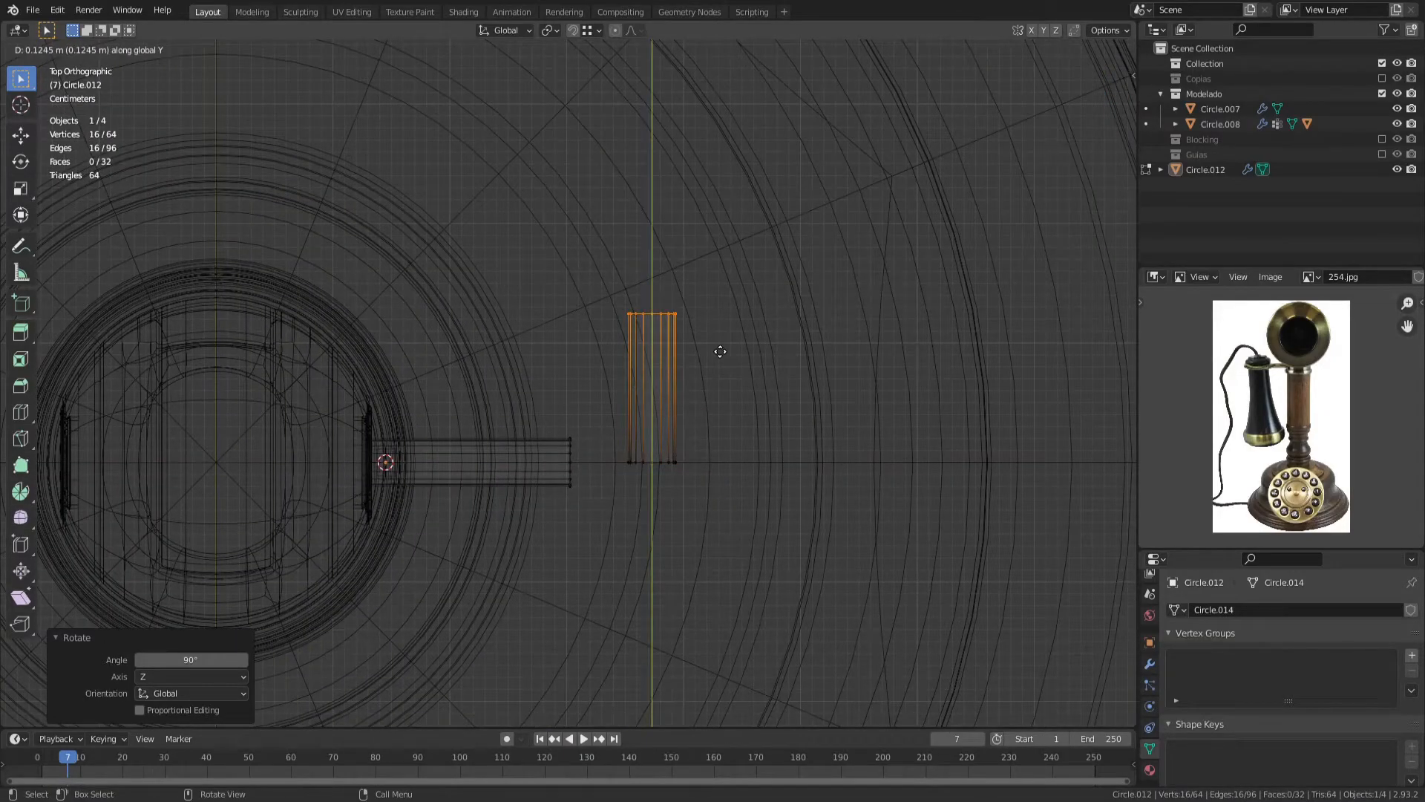
left_click(700, 255)
Step: Rotate the whole second tube 90° so that it runs along X, and shift it along X
type("l")
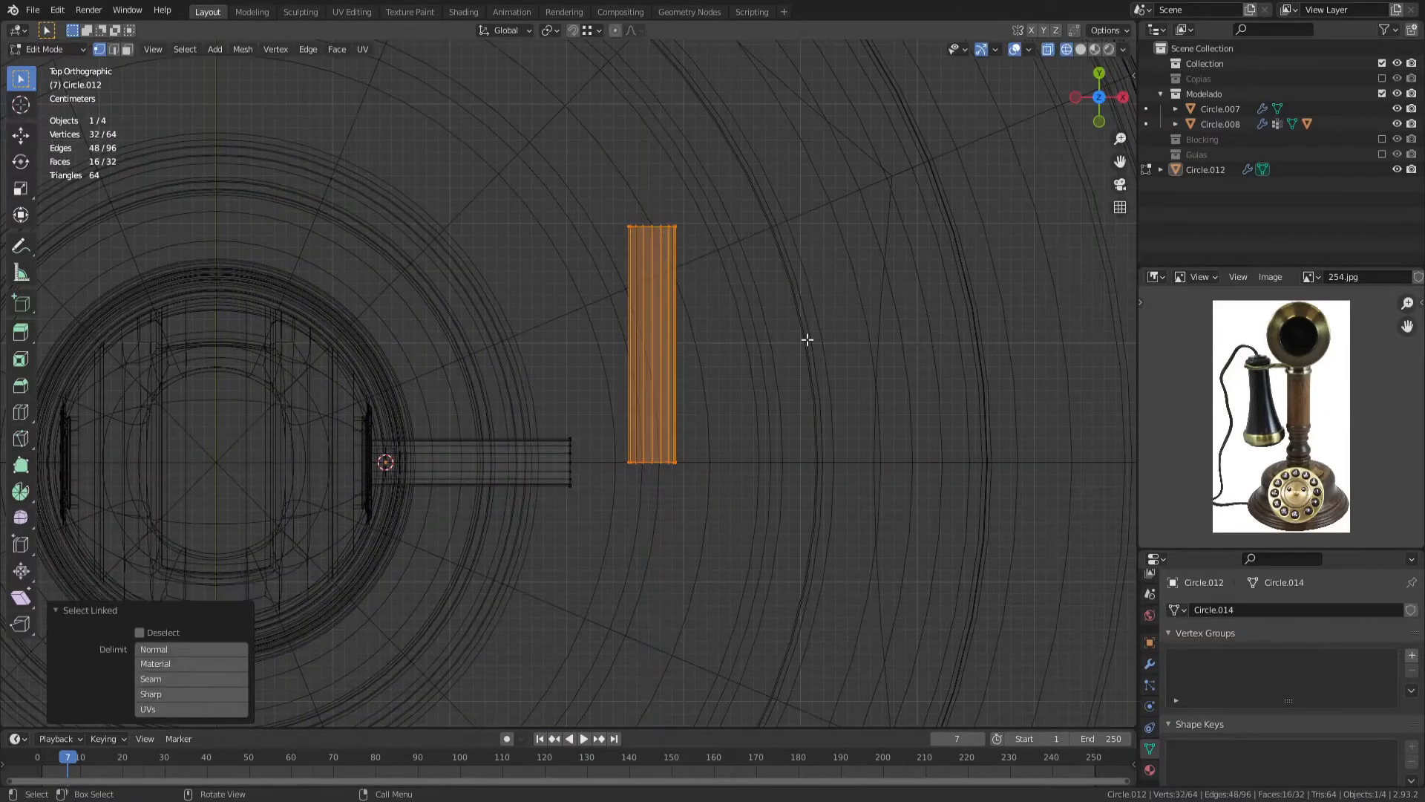
type("90")
key("Return")
key("g")
key("x")
left_click(907, 341)
key("Tab")
key("shift+z")
key("alt+a")
middle_click_drag(816, 438, 710, 344)
scroll(709, 344, "down", 5)
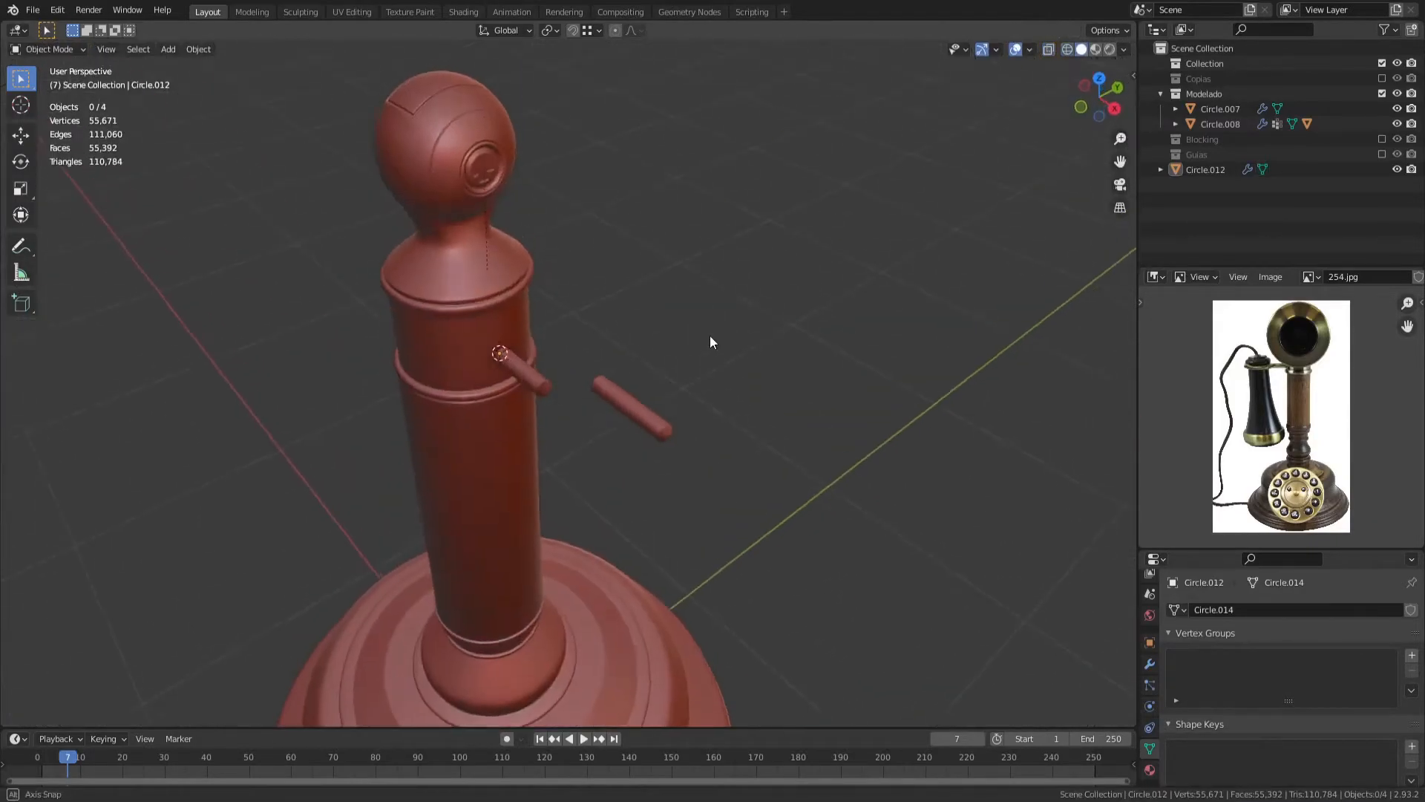
Step: Move the second tube about 0.079 m further along X in top view
key("KP_7")
key("Tab")
scroll(724, 349, "up", 6)
key("g")
key("x")
left_click(754, 312)
Step: Spin the second tube's inner end ring about 90.7° around the Z axis to form an elbow
key("z")
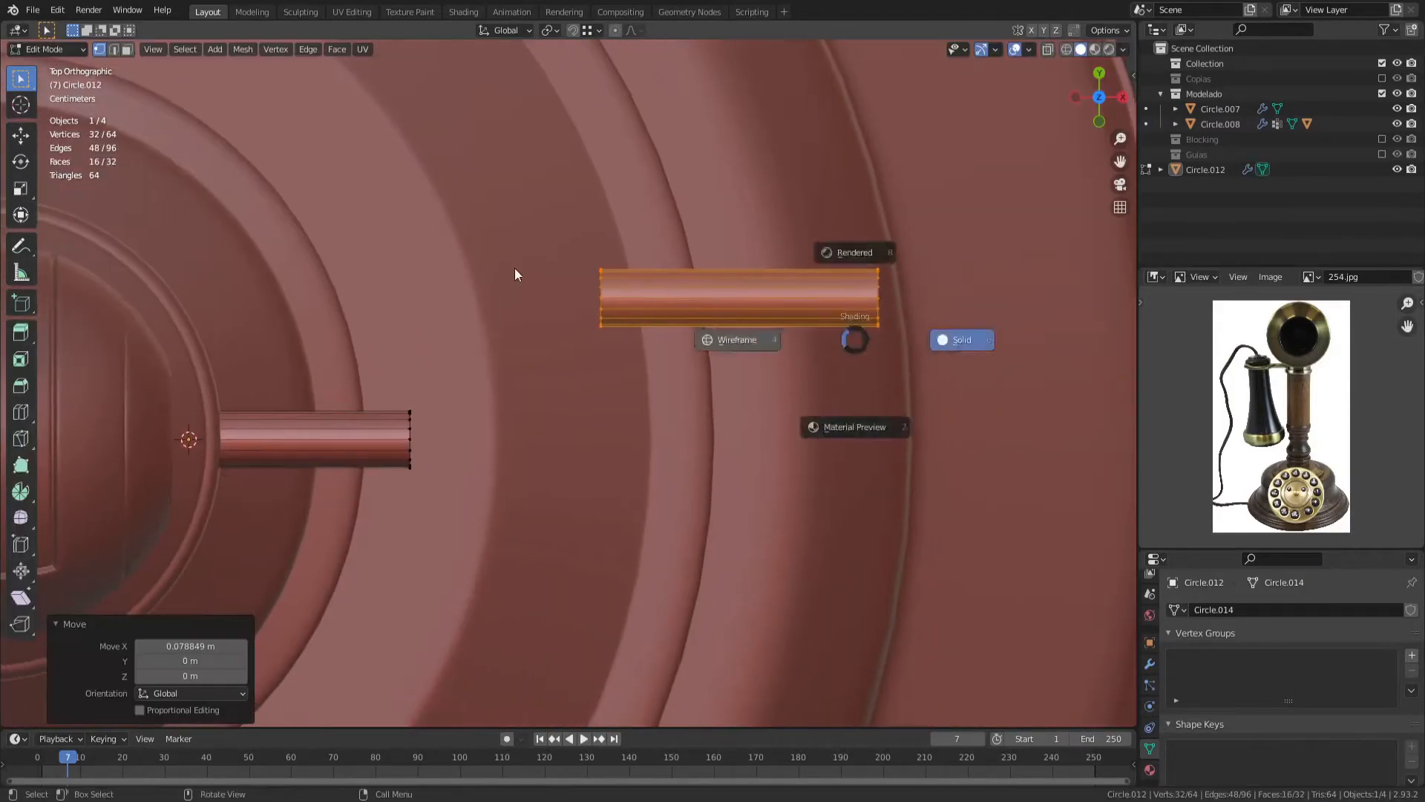
scroll(656, 322, "up", 3)
left_click_drag(653, 171, 613, 311)
key("shift+z")
left_click_drag(487, 260, 271, 496)
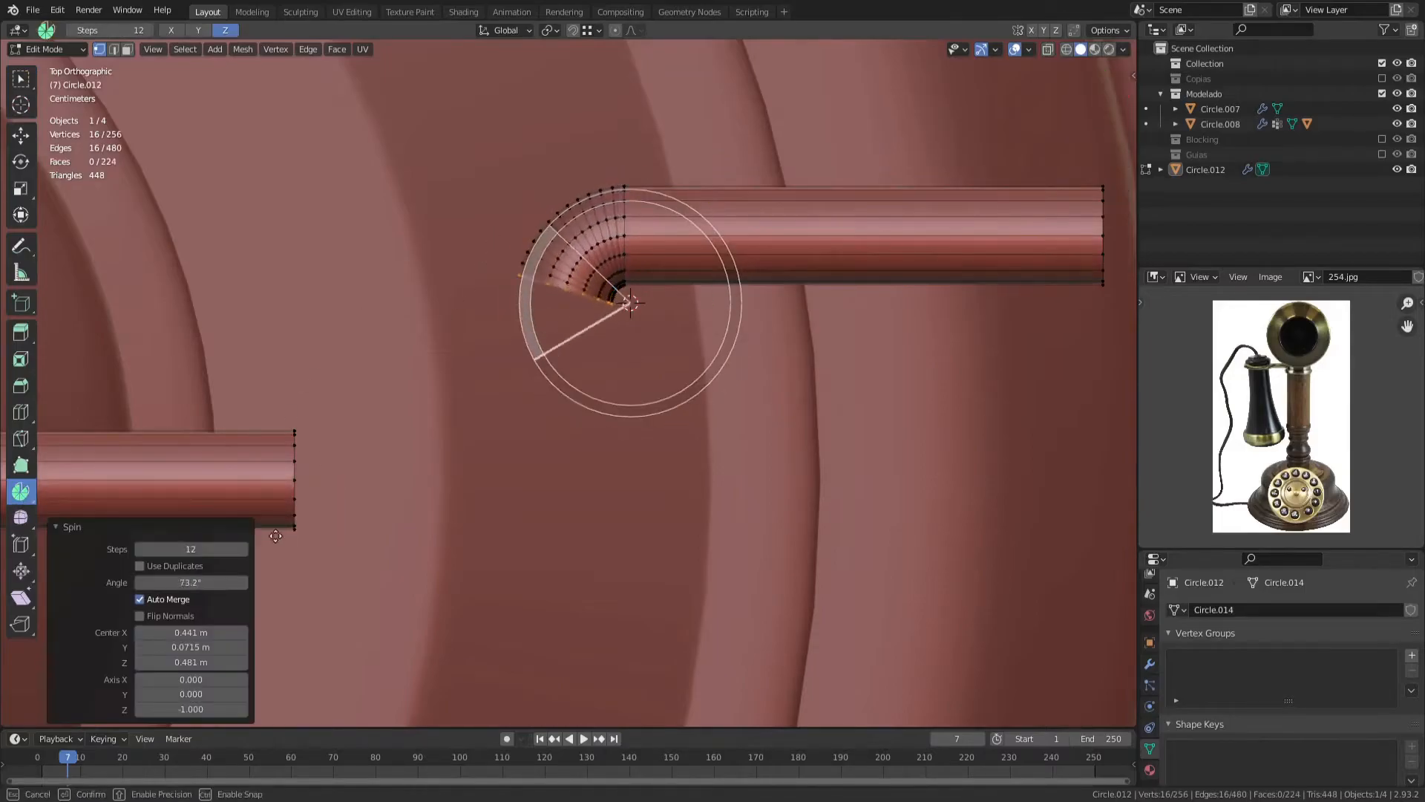
left_click_drag(329, 638, 329, 638)
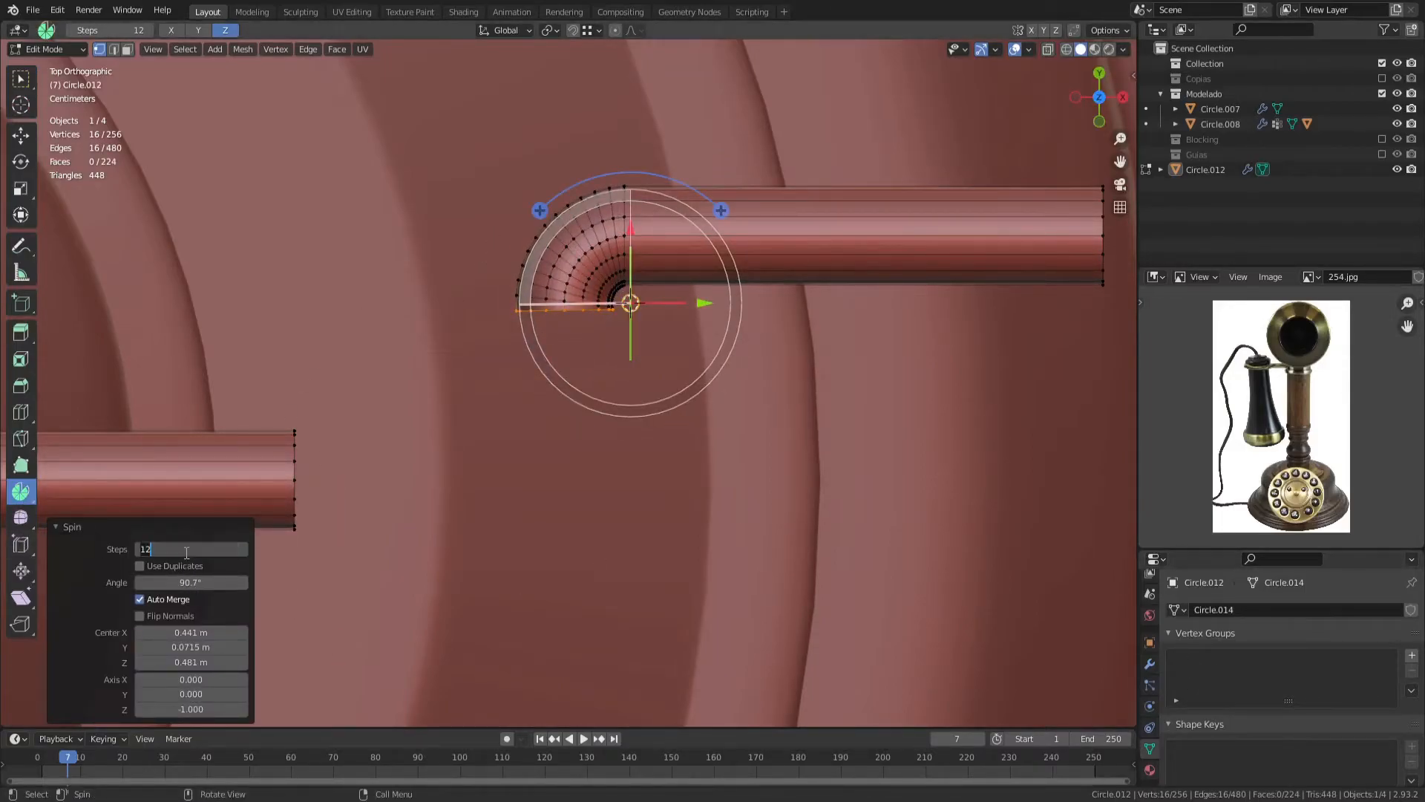
Step: Set the spin to 4 steps and adjust its centre in X and Y to refine the elbow
left_click_drag(185, 550, 167, 550)
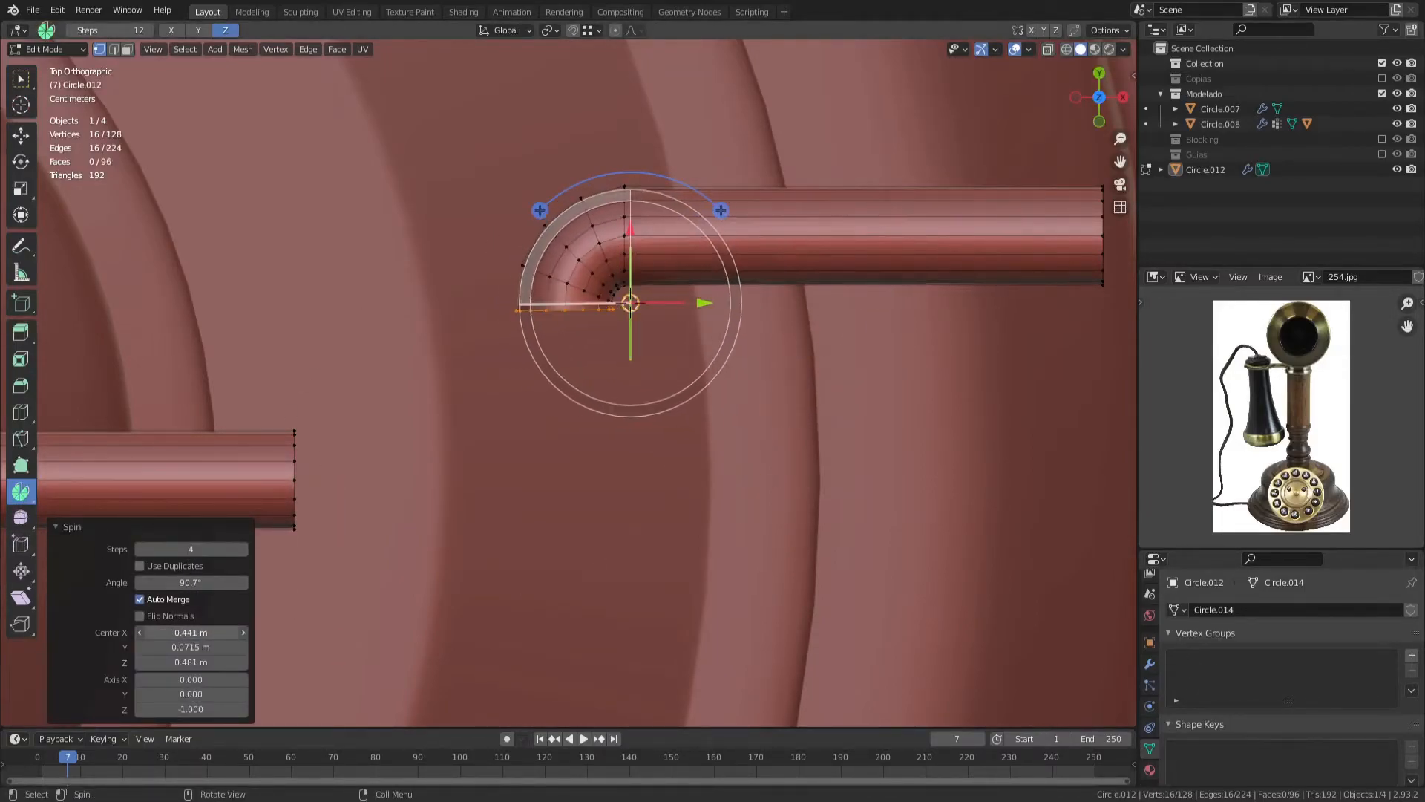
mouse_move(191, 647)
left_mouse_down()
mouse_move(158, 647)
mouse_move(175, 647)
left_mouse_up()
left_click_drag(191, 632, 184, 631)
left_click(21, 79)
Step: Try out a copy of the bent tube offset along Y and mirrored with a Y scale of -1, and delete it
scroll(458, 366, "down", 4)
key("l")
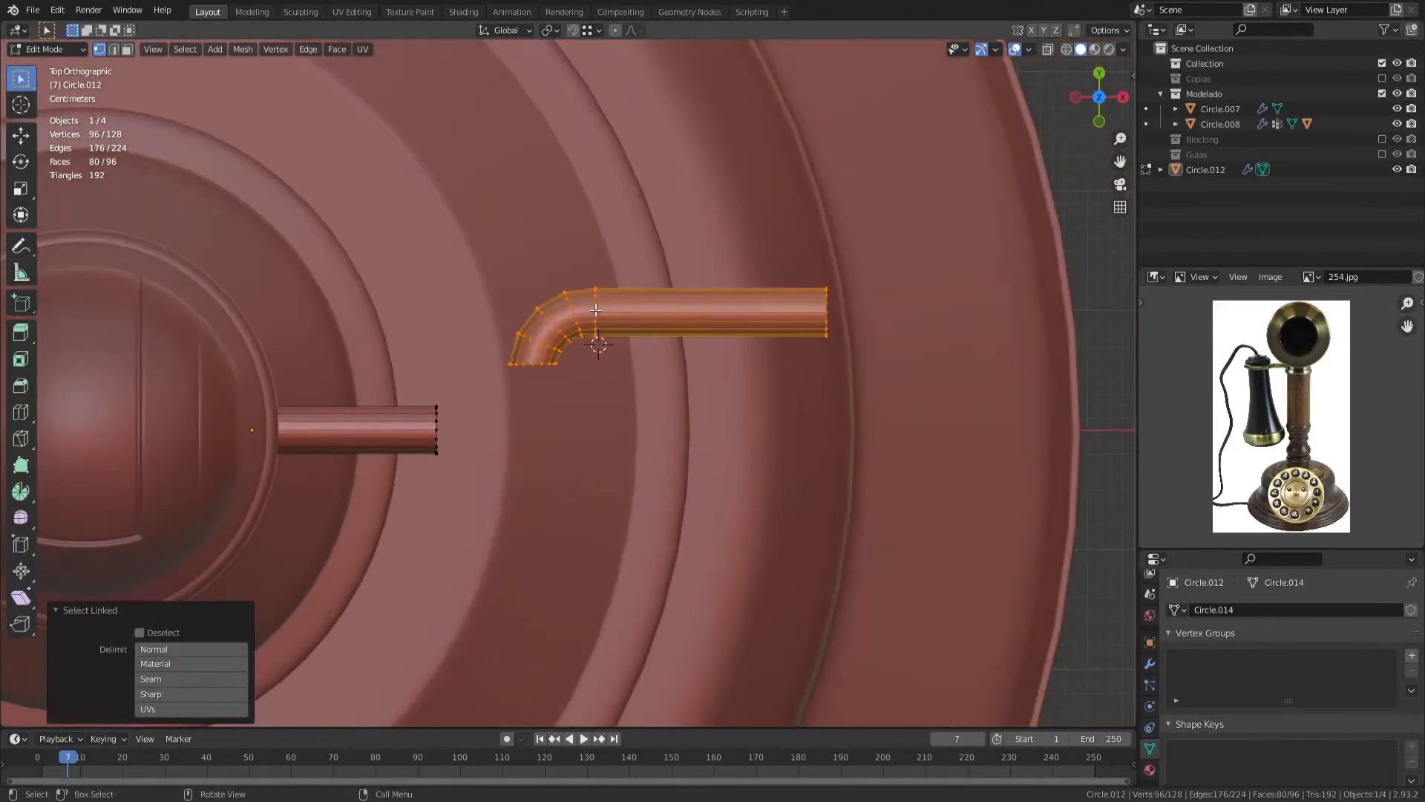
key("shift+d")
key("y")
left_click(649, 526)
key("s")
key("y")
key("minus")
key("1")
key("Return")
middle_click_drag(641, 506, 576, 417)
scroll(619, 431, "up", 3)
key("x")
left_click(617, 425)
Step: Extrude the bent tube's free end ring about 0.0014 m along X
scroll(576, 416, "up", 2)
middle_click_drag(779, 386, 616, 406, "shift")
scroll(653, 397, "up", 4)
left_click(694, 386, "alt")
key("e")
key("x")
left_click(723, 405)
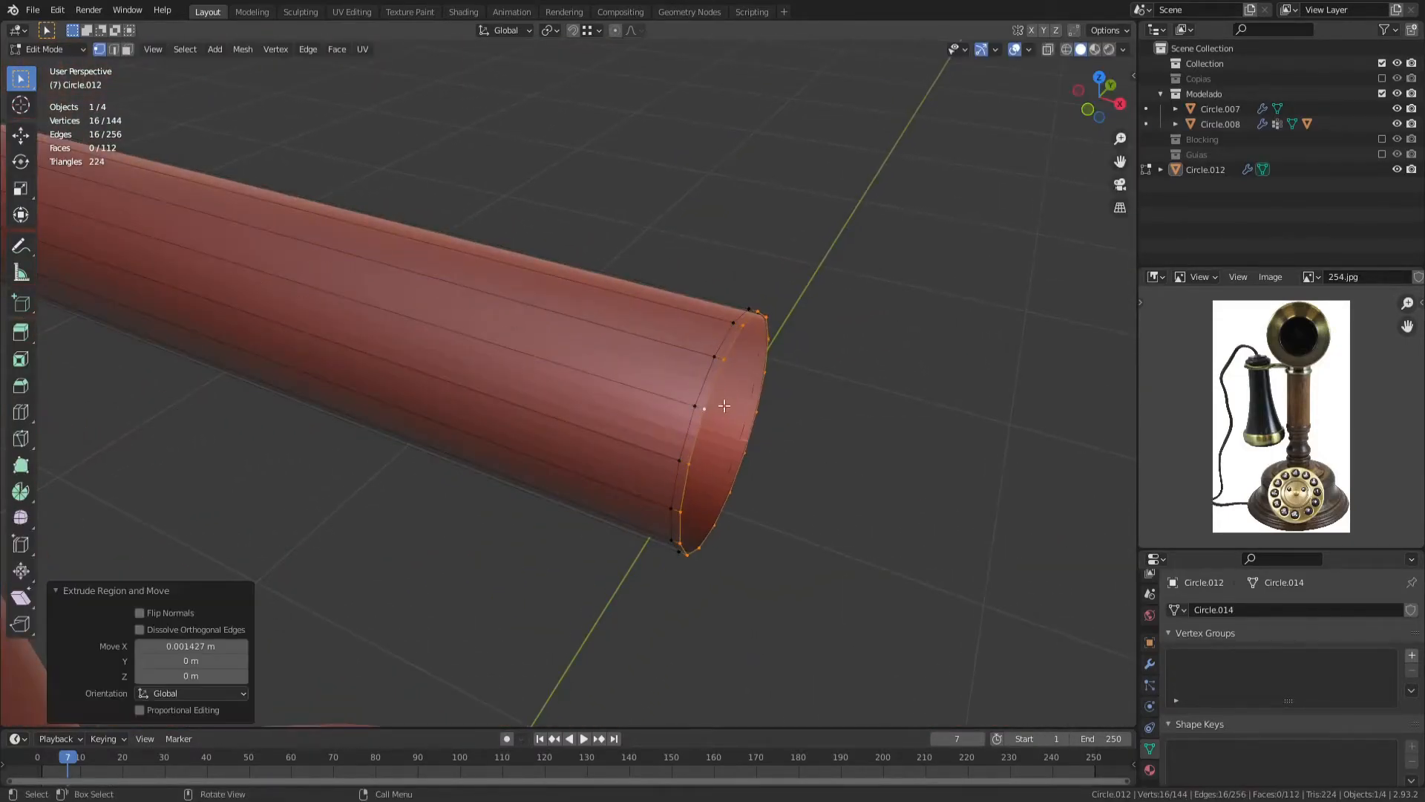
Step: Round off the tube's free end with successively smaller extruded rings and fill the remaining opening with a grid
left_click(804, 401)
key("s")
left_click(834, 368)
middle_click_drag(834, 369, 789, 394)
key("s")
left_click(741, 416)
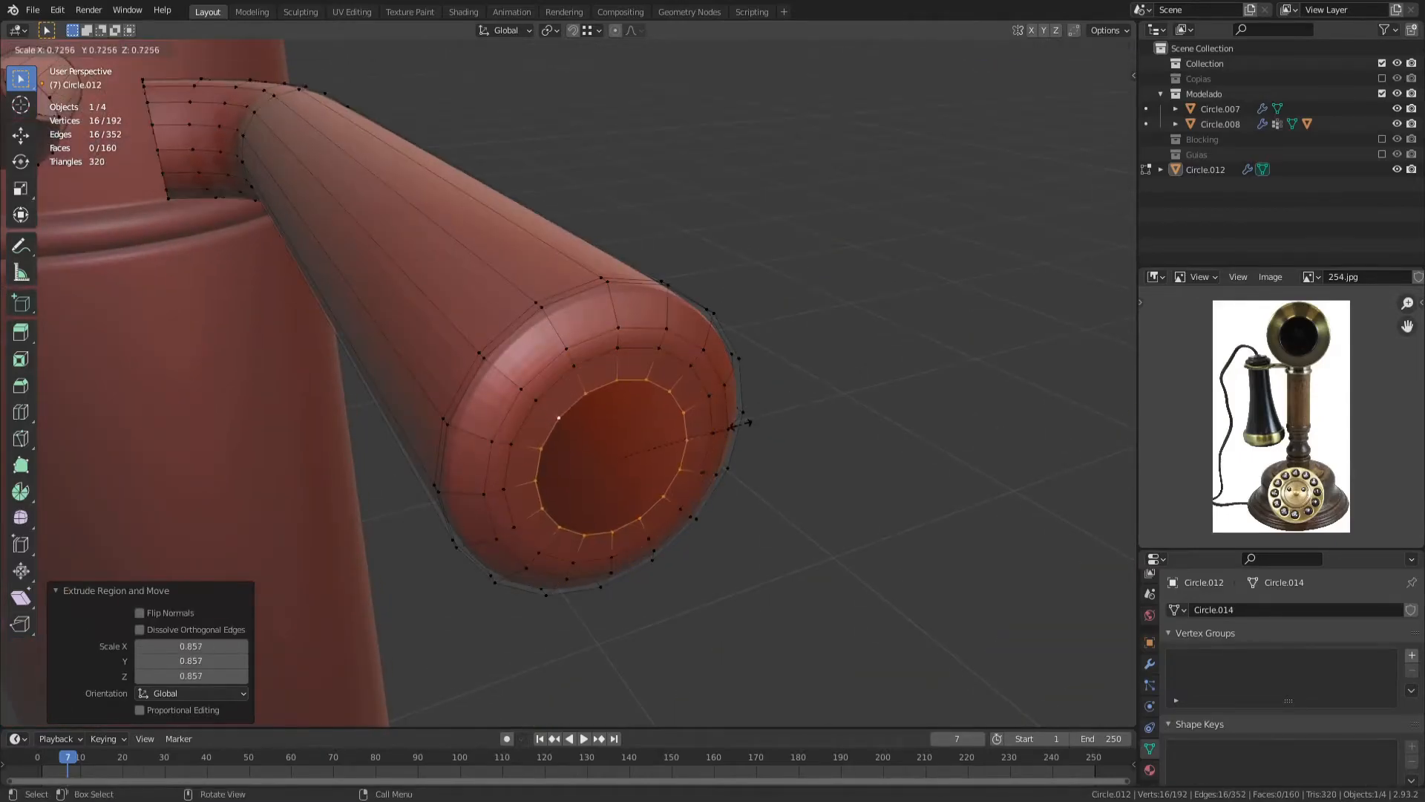
key("ctrl+f")
left_click(737, 419)
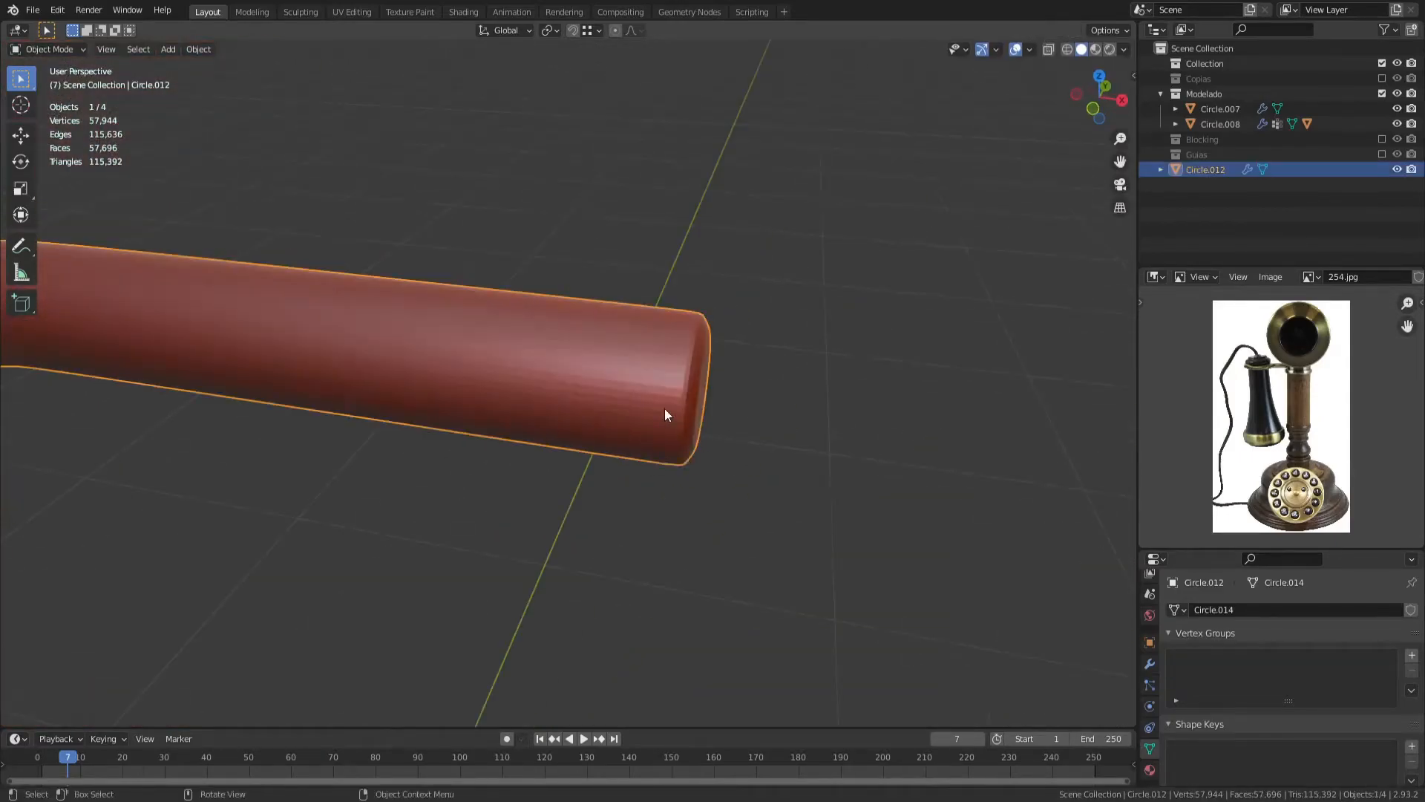
middle_click_drag(662, 404, 732, 392)
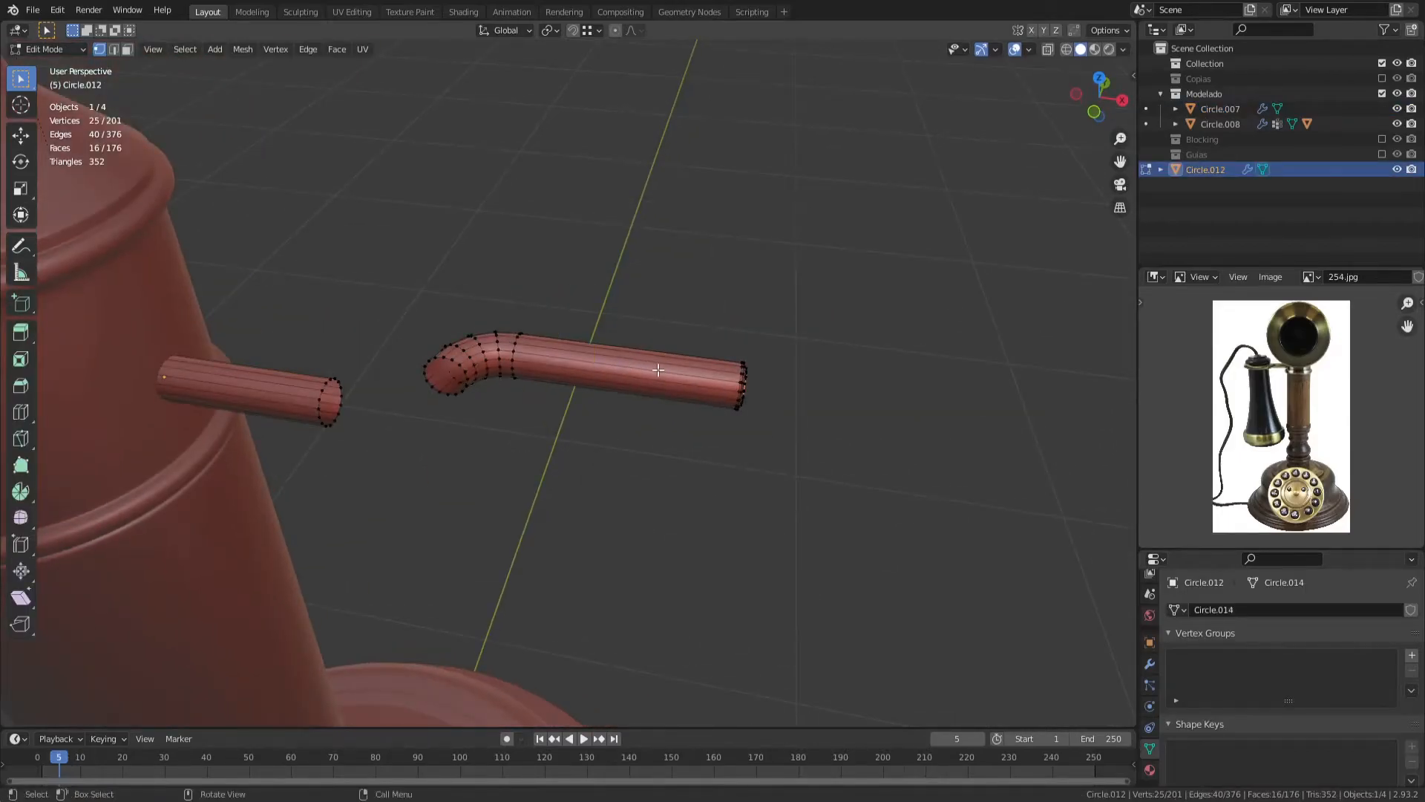
Step: Add a centred edge loop to the straight part of the bent tube and move it about 0.019 m along X
left_click(659, 369)
right_click(693, 397)
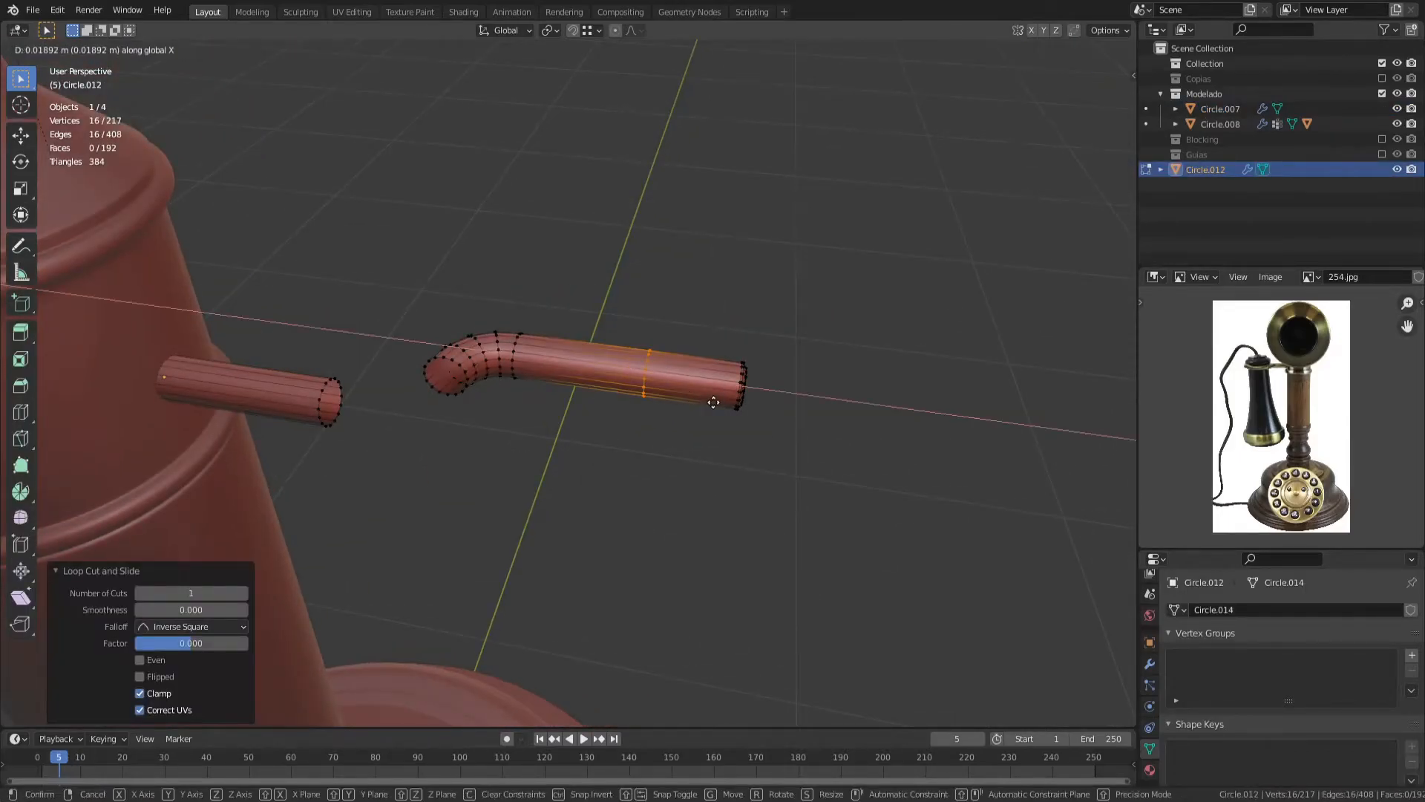
left_click(713, 402)
Step: Select the bent tube's free end and raise it in front view so the outer section slopes upward
key("alt+z")
left_click_drag(709, 338, 778, 438)
key("alt+z")
key("KP_3")
key("KP_1")
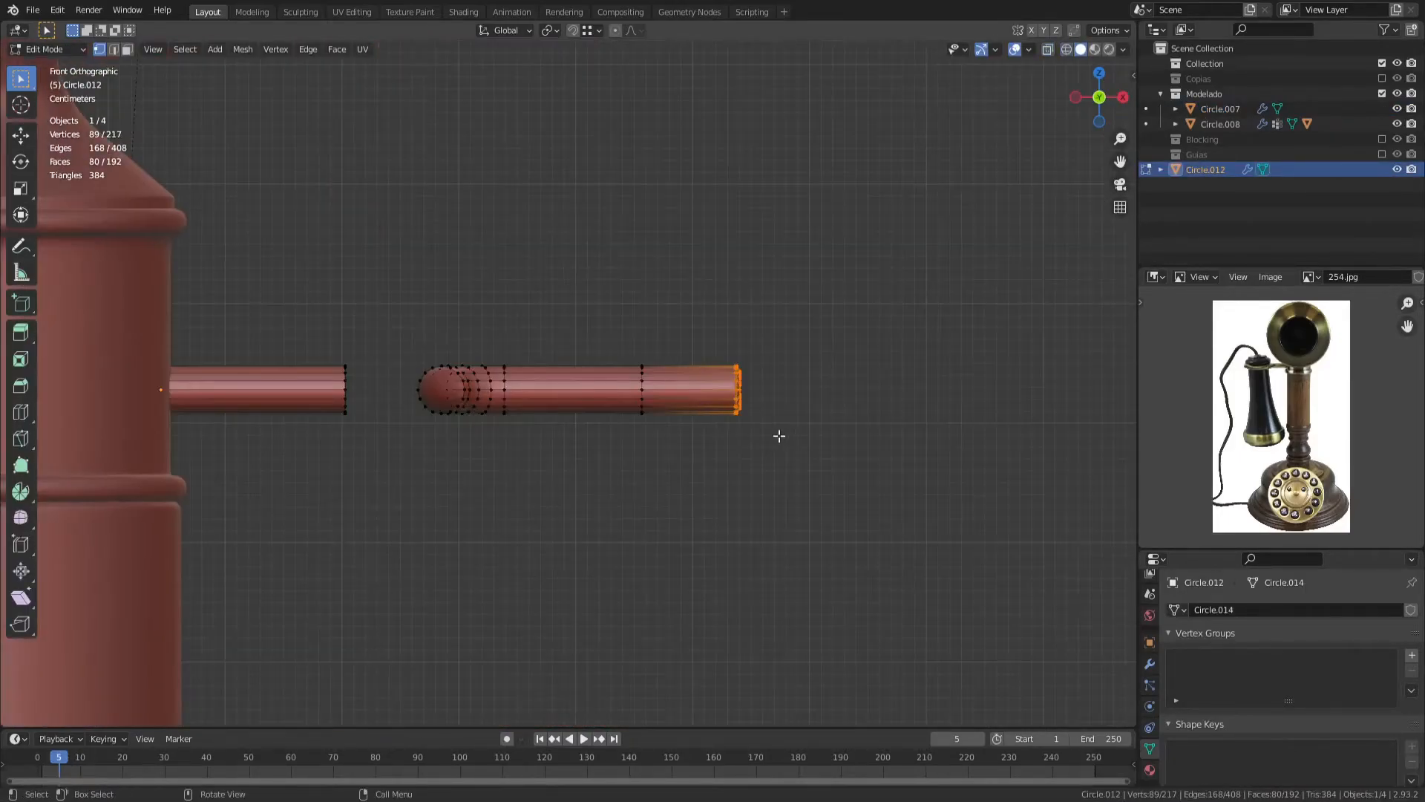
left_click(777, 416)
Step: Try to bevel the edge loop where the arm starts sloping upward into a smooth curve
scroll(777, 416, "up", 2)
middle_click_drag(777, 386, 557, 476, "shift")
key("2")
scroll(556, 476, "up", 1)
left_click(428, 499, "alt")
middle_click_drag(468, 478, 556, 484, "shift")
scroll(618, 506, "up", 1)
left_click(639, 513)
key("Tab")
key("shift+z")
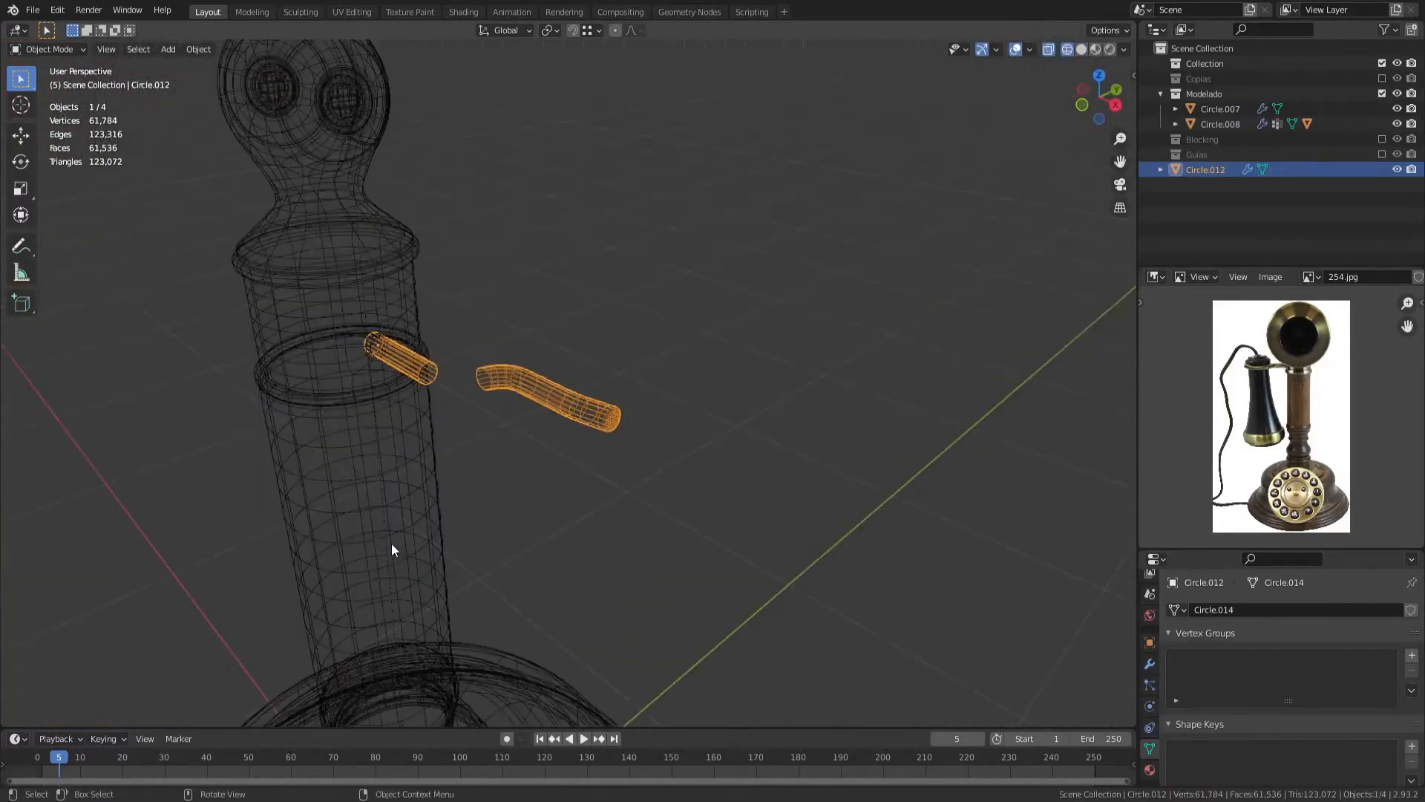
Step: Undo the bevel of the arm's edge loop to return to the editable end section
middle_click_drag(388, 557, 271, 464)
left_click(271, 465)
scroll(371, 478, "up", 4)
key("Tab")
key("ctrl+z")
key("ctrl+z")
key("ctrl+z")
key("ctrl+z")
key("ctrl+z")
key("ctrl+z")
Step: Readjust the height of the arm's free end along Z
key("shift+z")
key("g")
key("z")
left_click(505, 518)
Step: Bevel the edge loop at the start of the upward slope by 0.023 m with 3 segments
key("shift+z")
key("2")
left_click(700, 522)
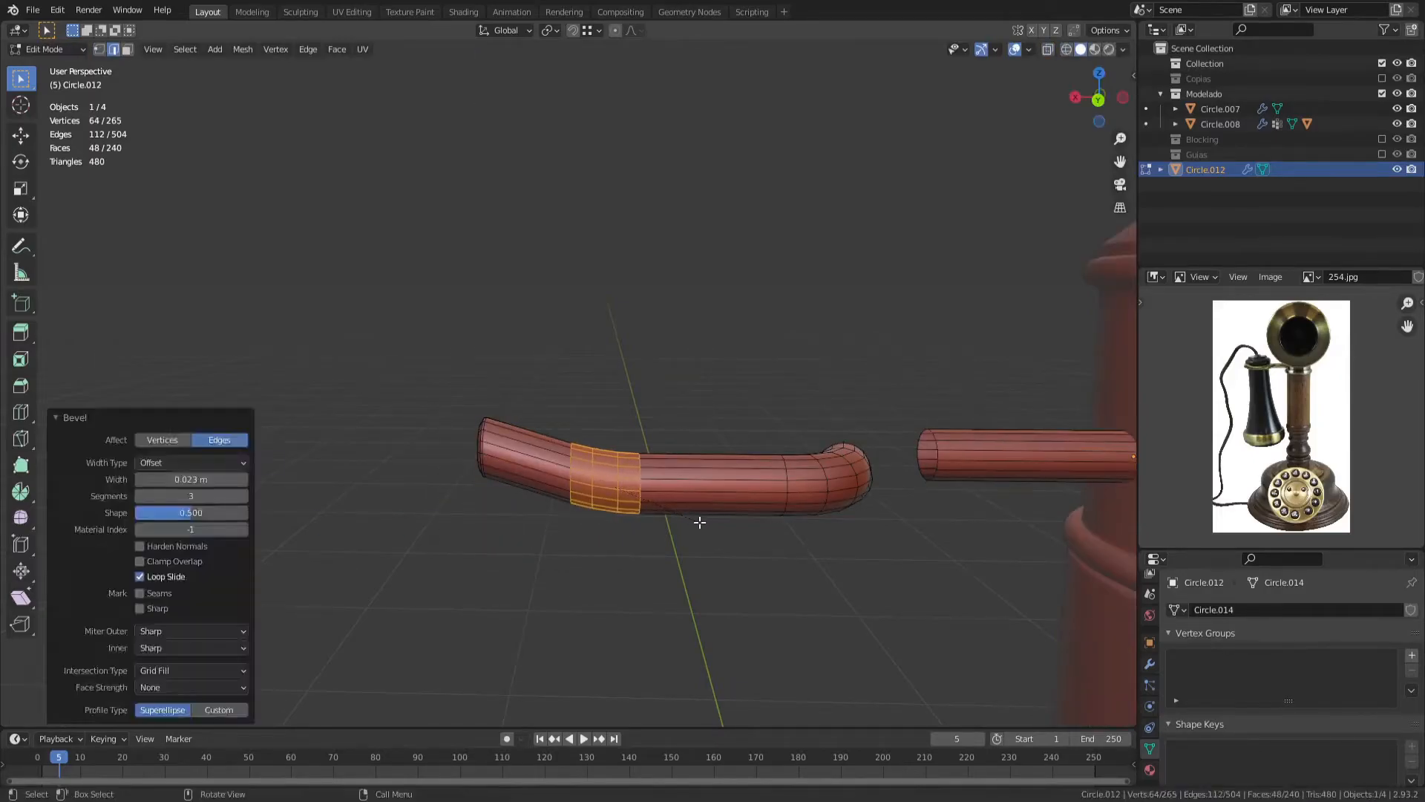
key("Tab")
middle_click_drag(1069, 512, 745, 504)
left_click(745, 503)
key("KP_7")
key("KP_6")
key("KP_4")
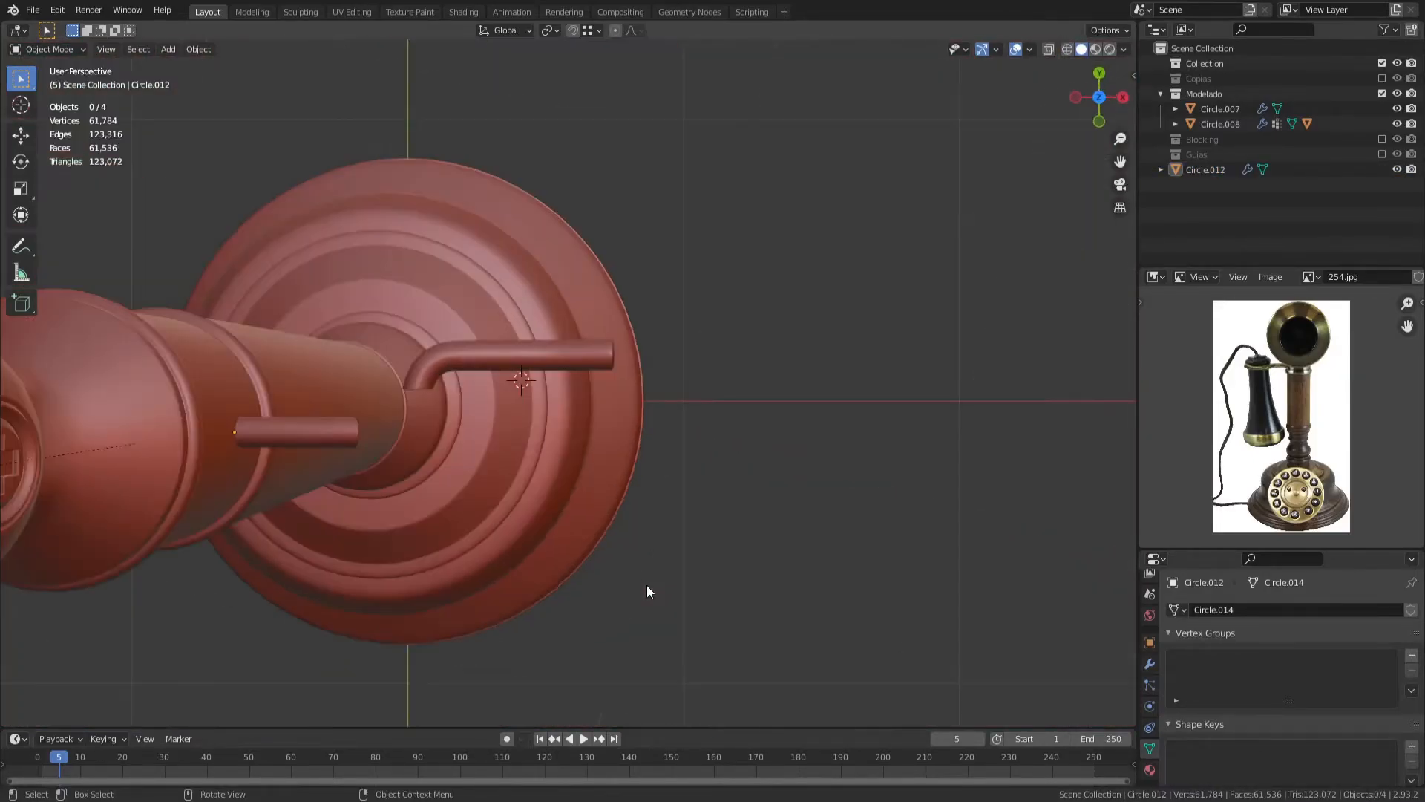
key("KP_1")
scroll(647, 585, "up", 6)
key("Tab")
key("1")
key("shift+z")
left_click_drag(639, 349, 726, 560)
key("shift+z")
key("g")
key("z")
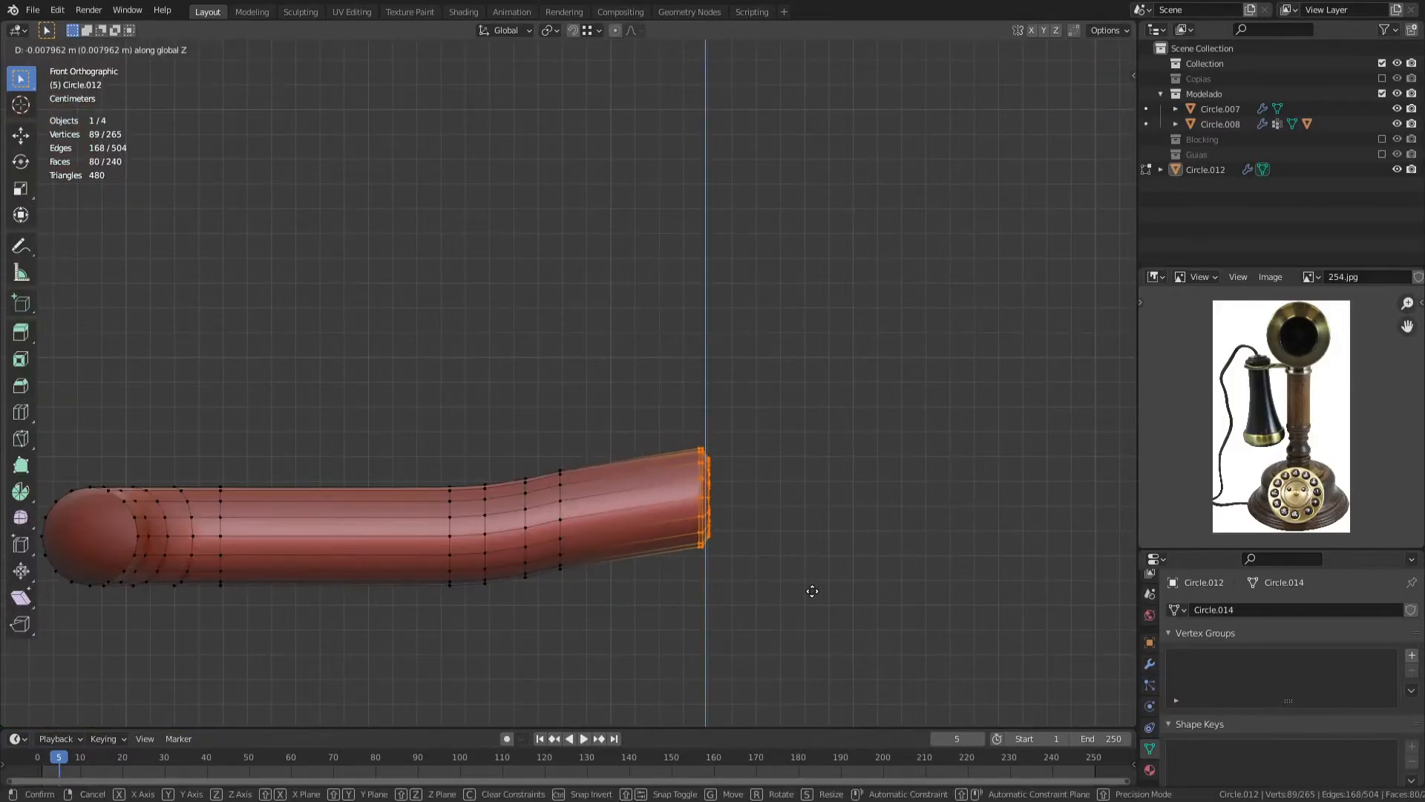
right_click(812, 592)
Step: Undo the bevel at the start of the arm's upward slope to return to the single edge loop
key("ctrl+z")
key("ctrl+z")
key("ctrl+z")
key("ctrl+z")
key("ctrl+z")
key("ctrl+z")
key("ctrl+z")
key("ctrl+z")
Step: Lower the arm's free end about 0.011 m along Z and bevel the loop at the slope's start with 3 segments
key("g")
key("z")
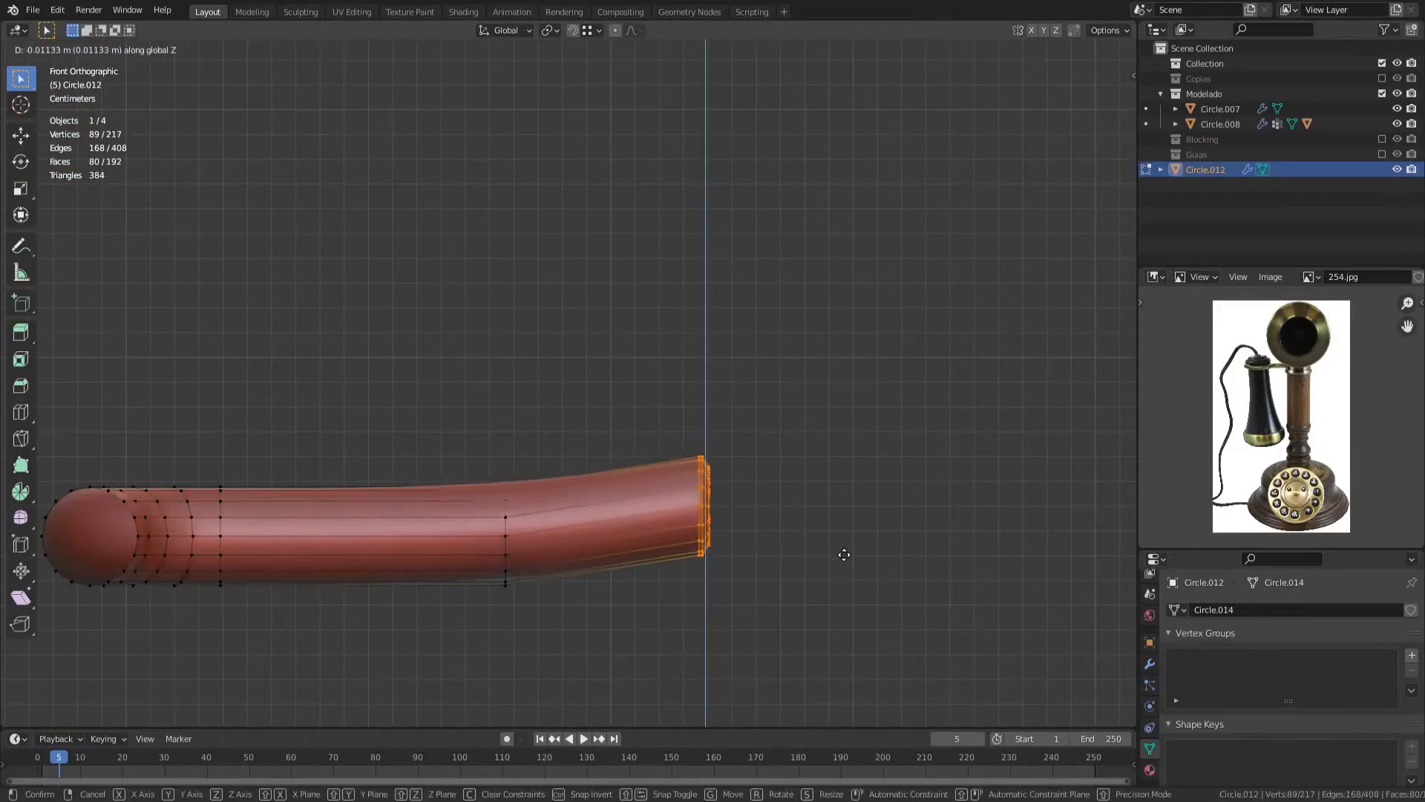
left_click(844, 551)
key("r")
right_click(853, 543)
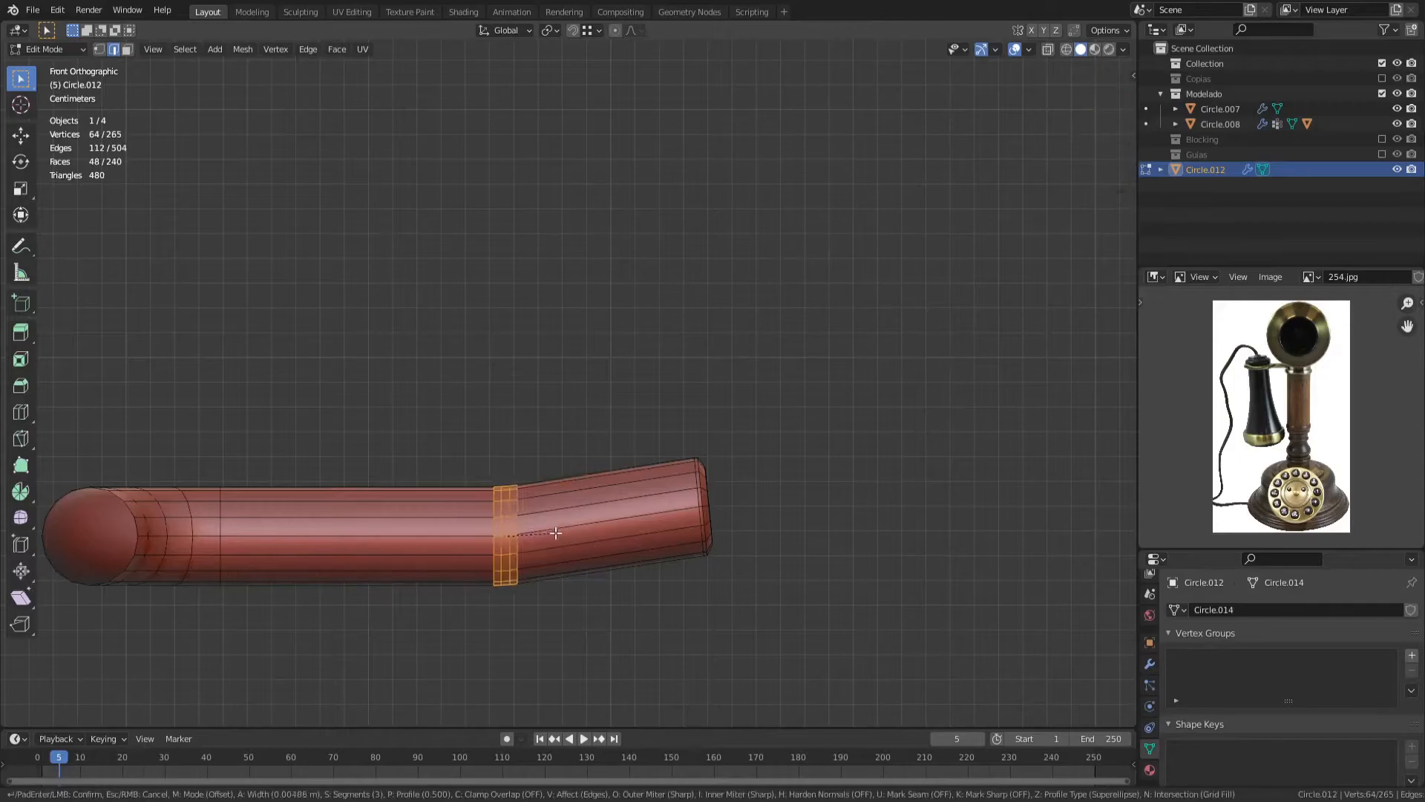
left_click(590, 541)
Step: Try to duplicate the bent arm along Y in the top view
key("Tab")
key("alt+a")
scroll(586, 539, "down", 3)
middle_click_drag(587, 539, 511, 540)
key("KP_7")
key("Tab")
key("l")
scroll(507, 353, "down", 4)
middle_click_drag(509, 378, 579, 258, "shift")
key("shift+d")
key("y")
right_click(574, 399)
key("ctrl+z")
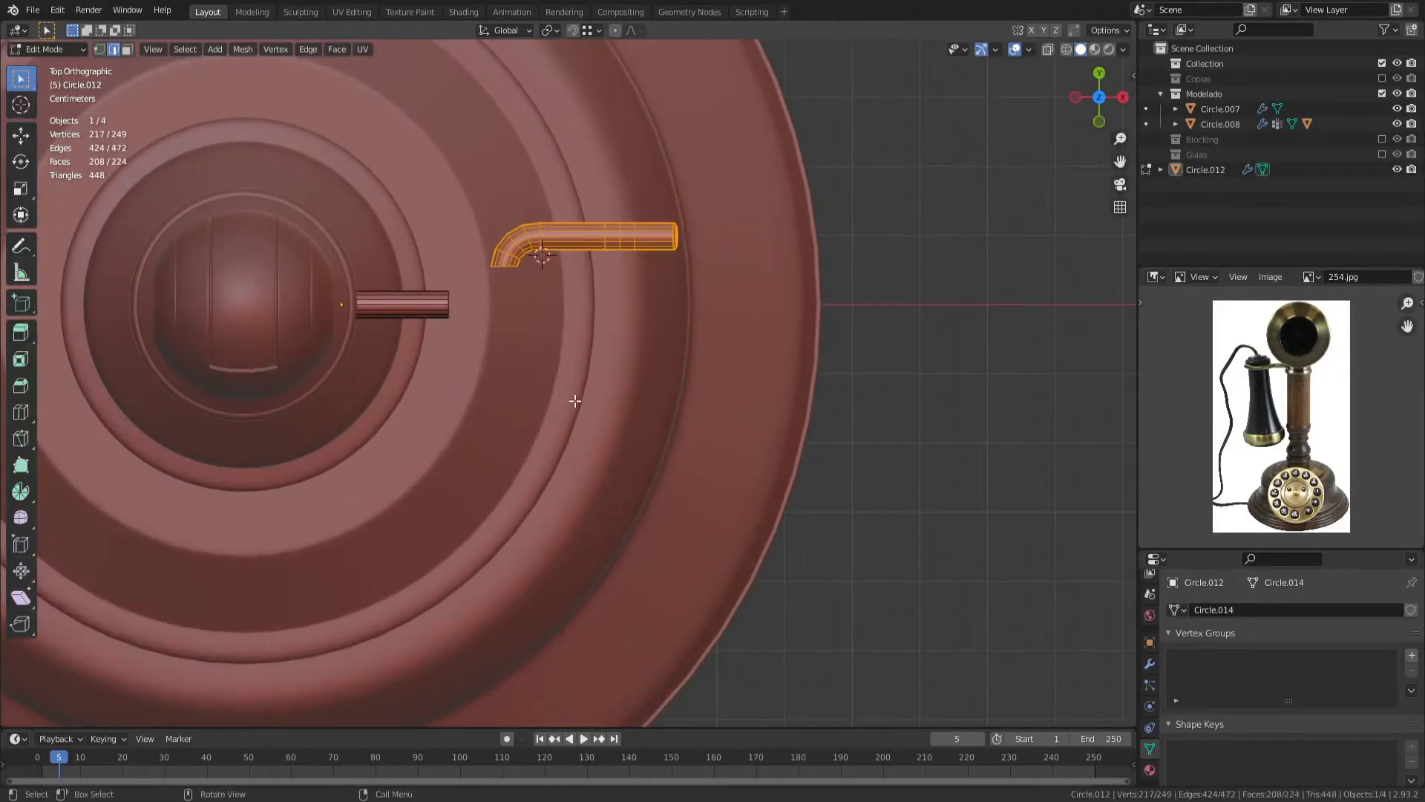
Step: Delete the vertices on one half of the short tube in the right side view, leaving the half on the arm's side
key("KP_3")
scroll(620, 402, "up", 7)
key("1")
key("shift+z")
left_click_drag(624, 357, 711, 553)
key("x")
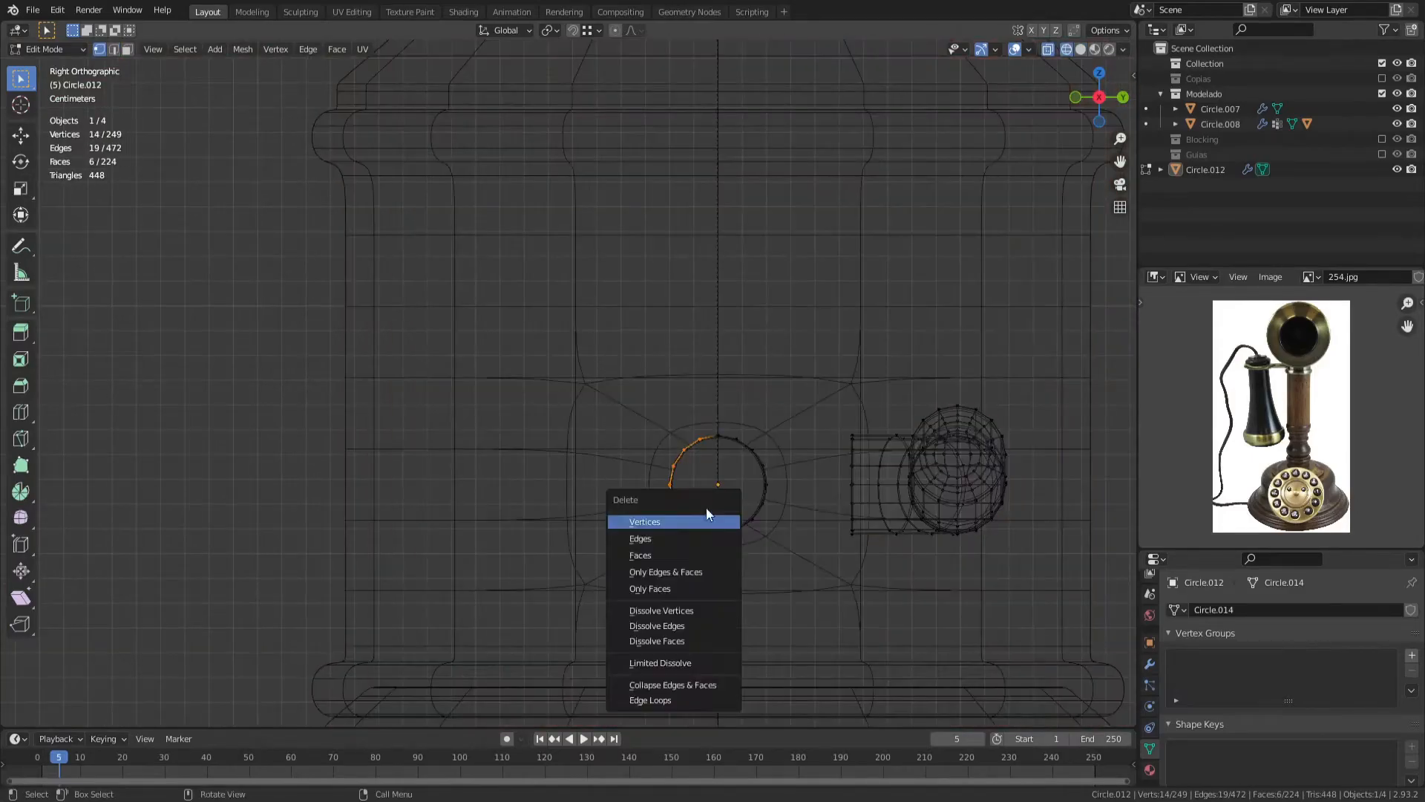
left_click(710, 513)
Step: Add a Mirror modifier above Subdivision to mirror the half tube and bent arm across the stem's centre plane
key("Tab")
key("alt+a")
left_click(1150, 665)
left_click(1188, 610)
left_click(1128, 422)
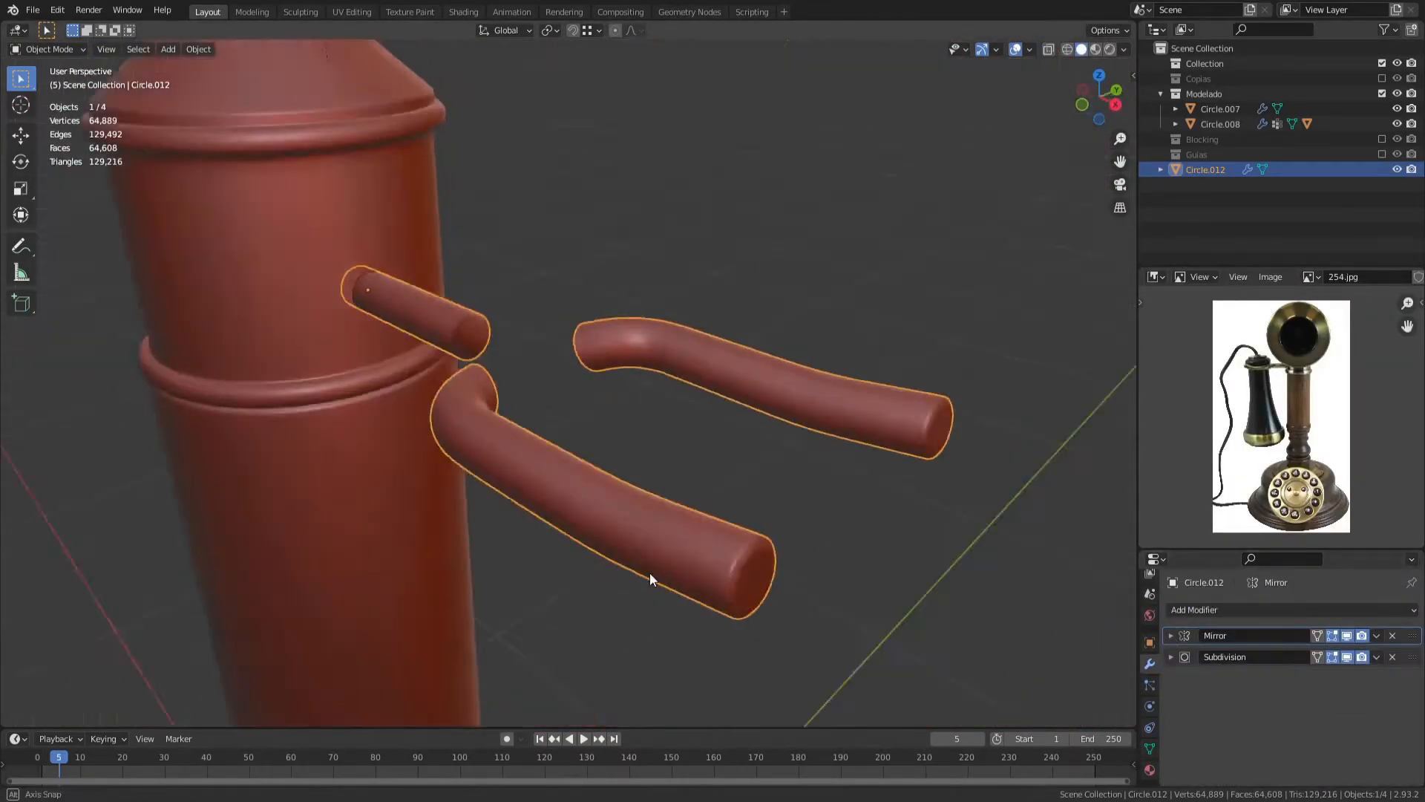
Step: Extrude the arm's open inner edge loop along Y until it joins its mirrored copy
key("Tab")
middle_click_drag(651, 576, 783, 424)
left_click(631, 498)
key("Tab")
scroll(684, 496, "down", 5)
key("alt+a")
middle_click_drag(631, 497, 619, 451)
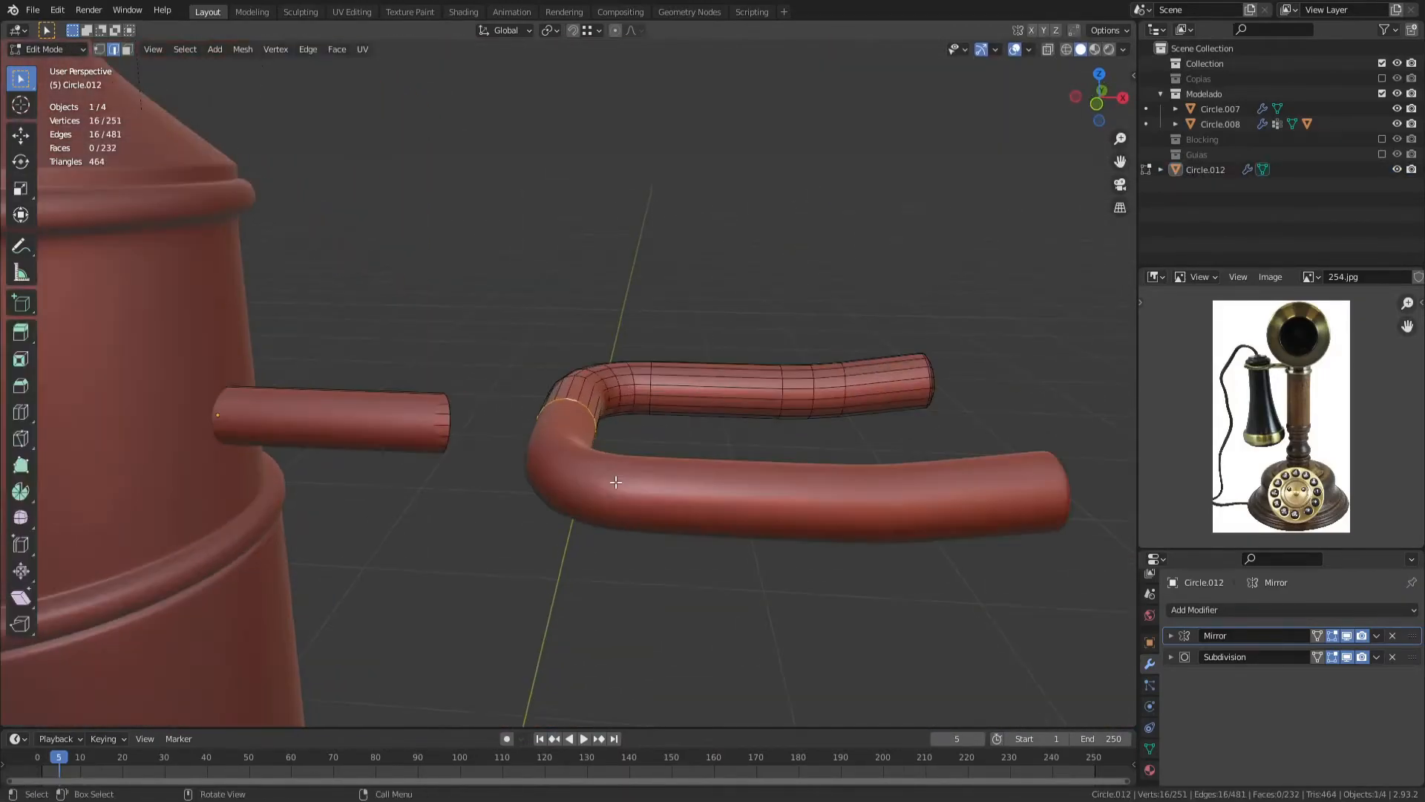
Step: Try thinning the arm and tube by shrinking the whole mesh about 0.0065 m along its normals
middle_click_drag(631, 519, 705, 585)
key("a")
key("alt+s")
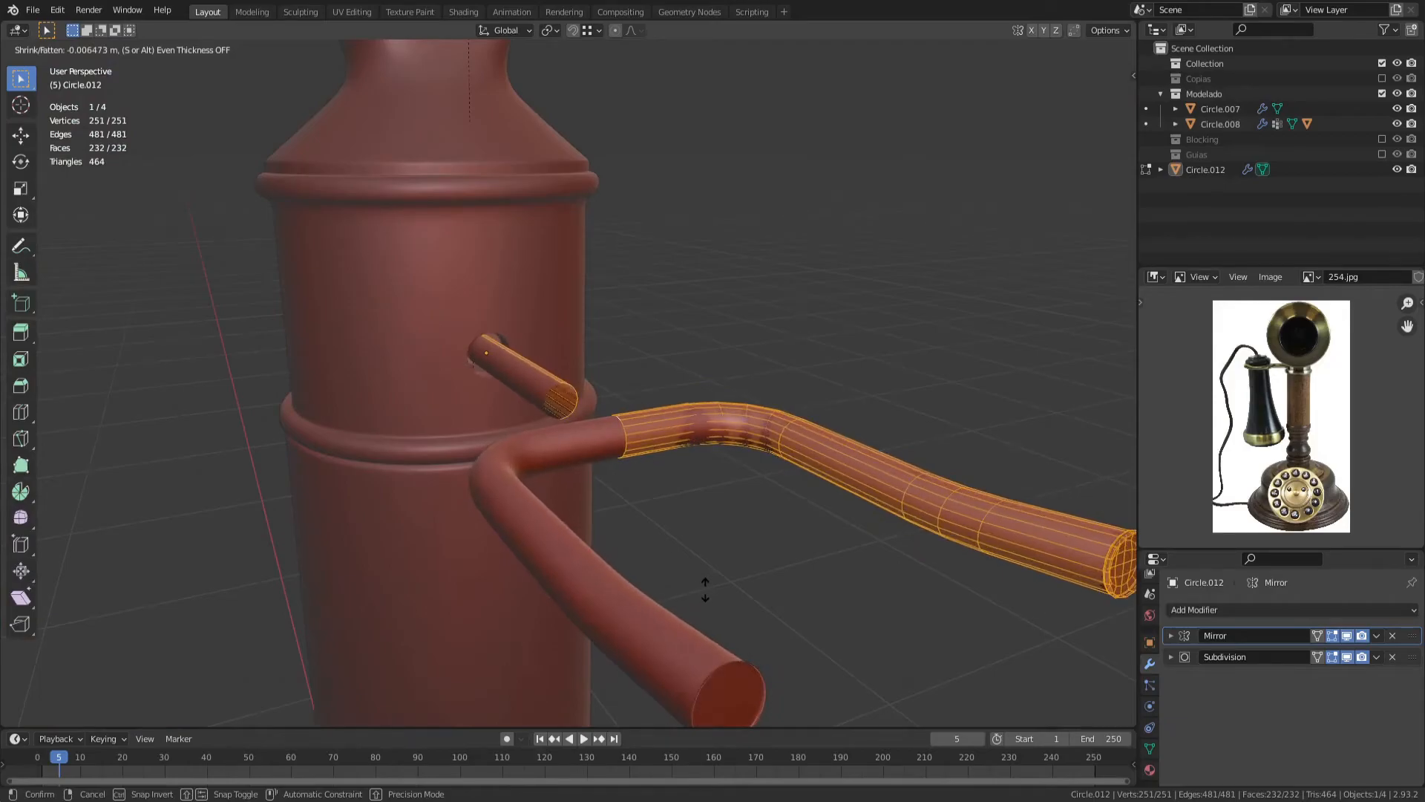
left_click(705, 588)
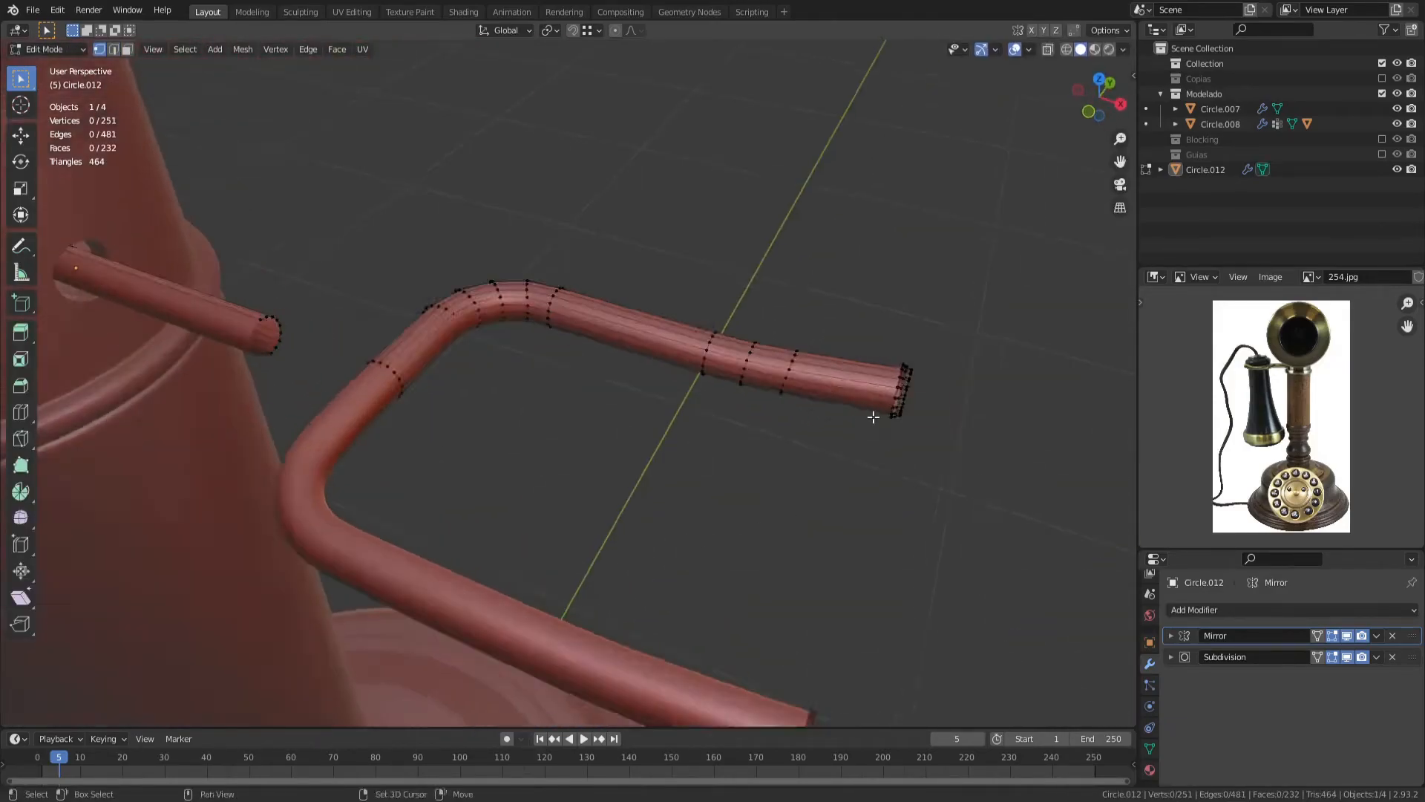
middle_click_drag(873, 416, 646, 464, "shift")
scroll(653, 450, "up", 5)
key("ctrl+z")
key("ctrl+z")
key("ctrl+z")
key("ctrl+z")
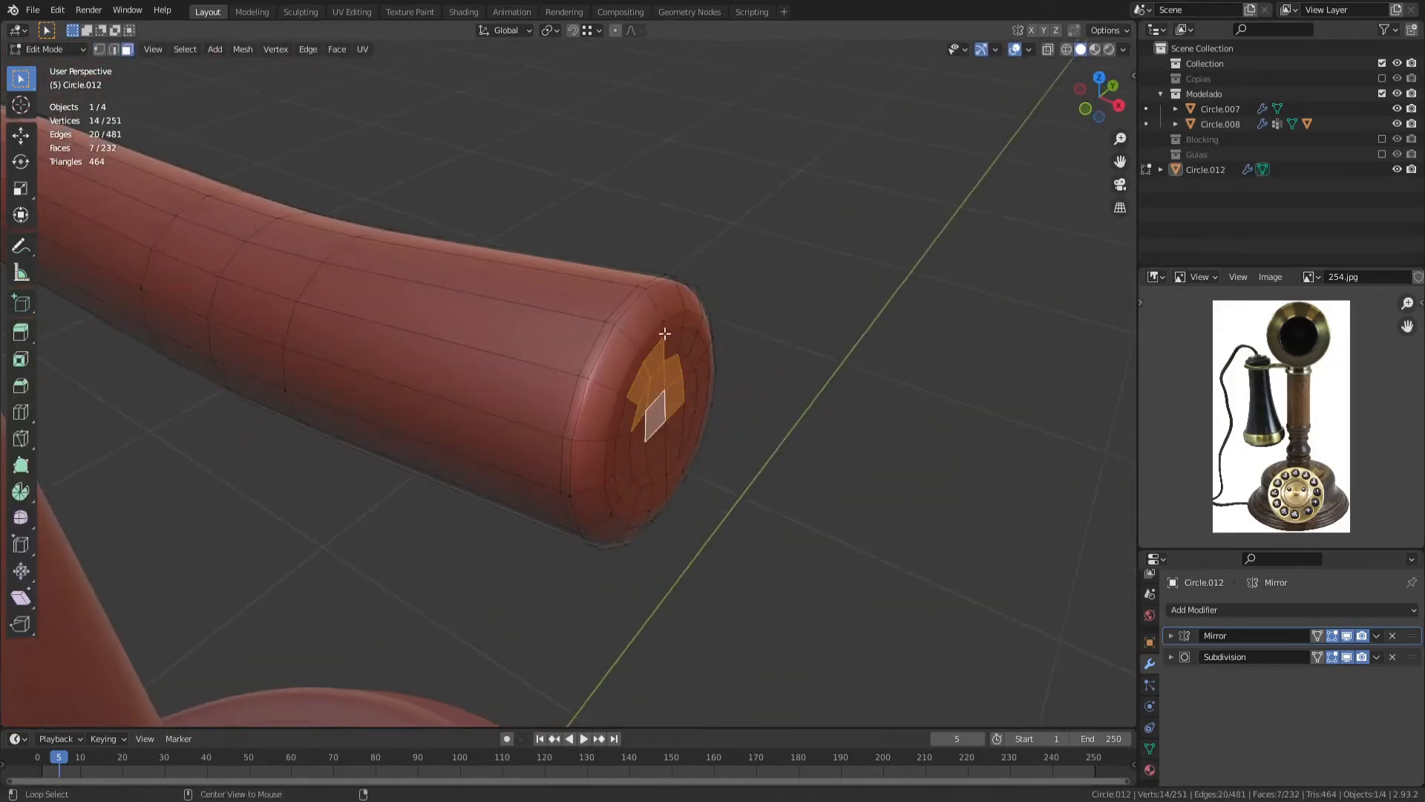
Step: Delete the cap and rim faces at the arm's free end, leaving the tube open
left_click(663, 335, "alt")
middle_click_drag(664, 336, 642, 334)
key("c")
left_click_drag(536, 371, 582, 348)
key("ctrl+KP_Add")
key("x")
left_click(530, 445)
Step: Shrink the whole arm and tube mesh along its normals to make the hook thinner
scroll(530, 446, "down", 5)
middle_click_drag(530, 446, 477, 439)
key("a")
key("alt+s")
left_click(479, 444)
key("Tab")
middle_click_drag(386, 437, 415, 430)
scroll(522, 435, "down", 4)
Step: Extrude the arm's open end loop inward into a rim, scaling the inner ring to about 0.786, and close it with Grid Fill
key("Tab")
scroll(525, 429, "up", 6)
key("2")
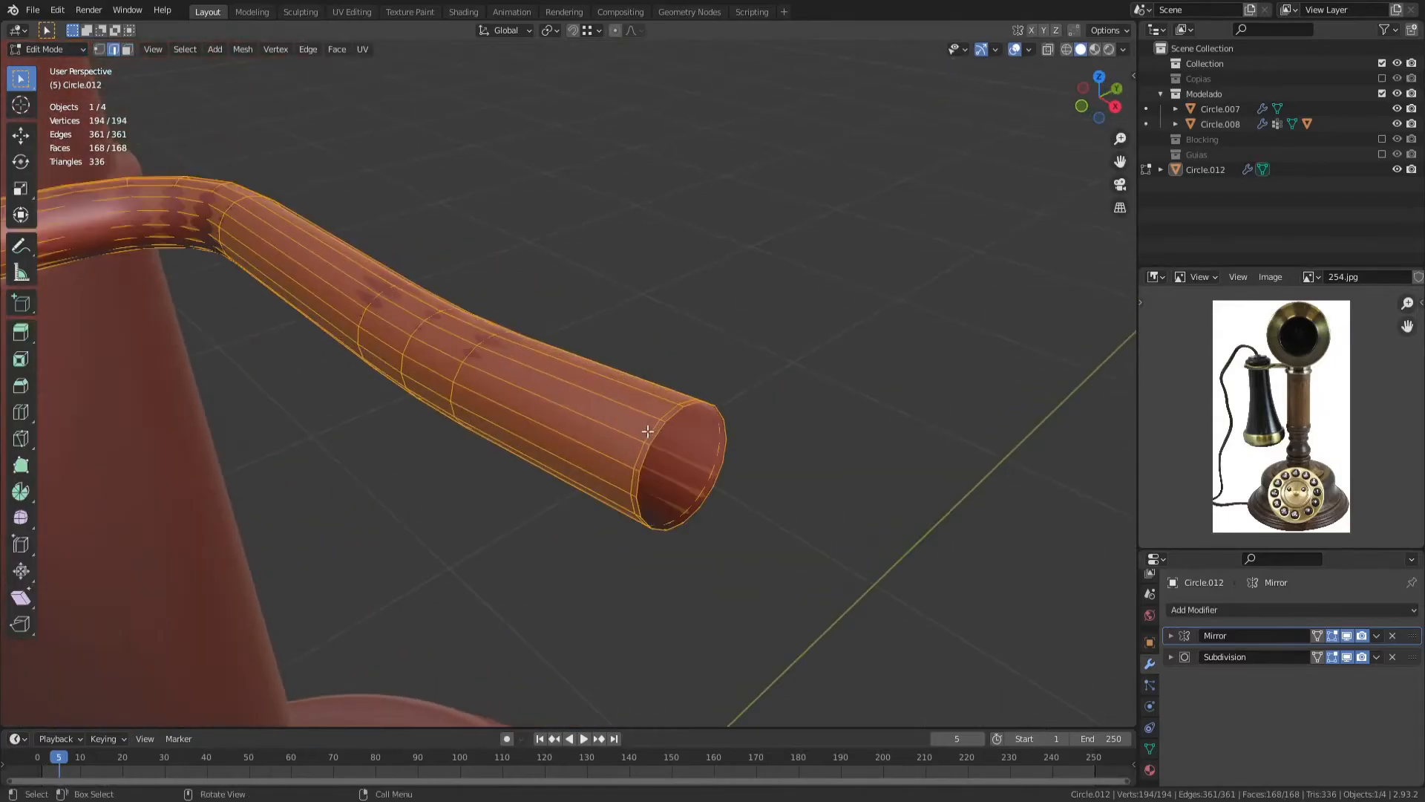
left_click(650, 439, "alt")
scroll(746, 406, "up", 3)
key("e")
key("s")
left_click(747, 426)
key("g")
key("x")
left_click(753, 430)
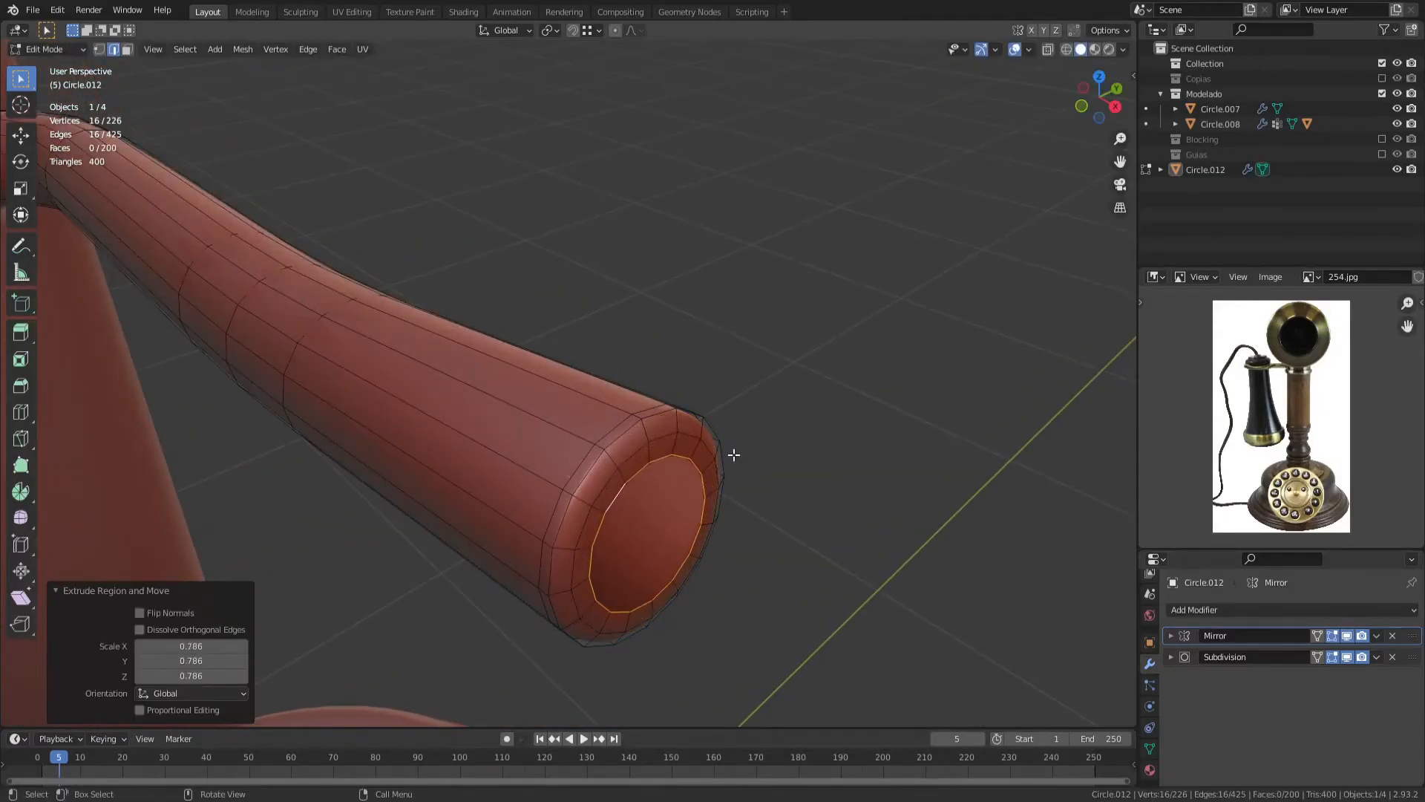
key("ctrl+f")
left_click(729, 452)
Step: Add a supporting edge loop close to the arm's capped end
key("Tab")
key("Tab")
scroll(729, 452, "up", 4)
key("ctrl+r")
left_click(780, 522)
left_click(719, 497)
key("Tab")
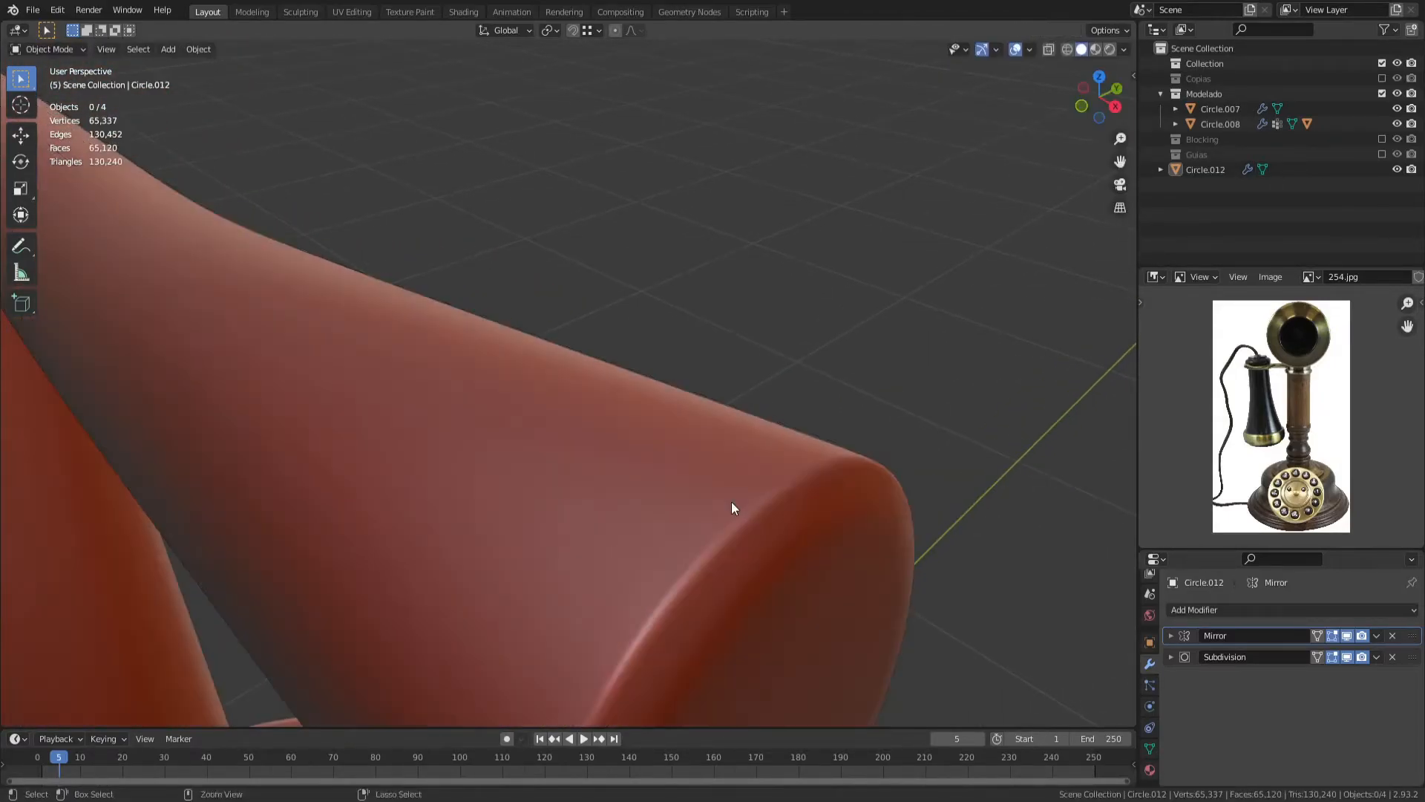
Step: Save the file, dissolve the arm's support loop and cut a replacement slid about 0.94 toward the capped end
scroll(731, 502, "down", 3)
key("ctrl+s")
key("Tab")
key("ctrl+x")
key("ctrl+r")
left_click(661, 475)
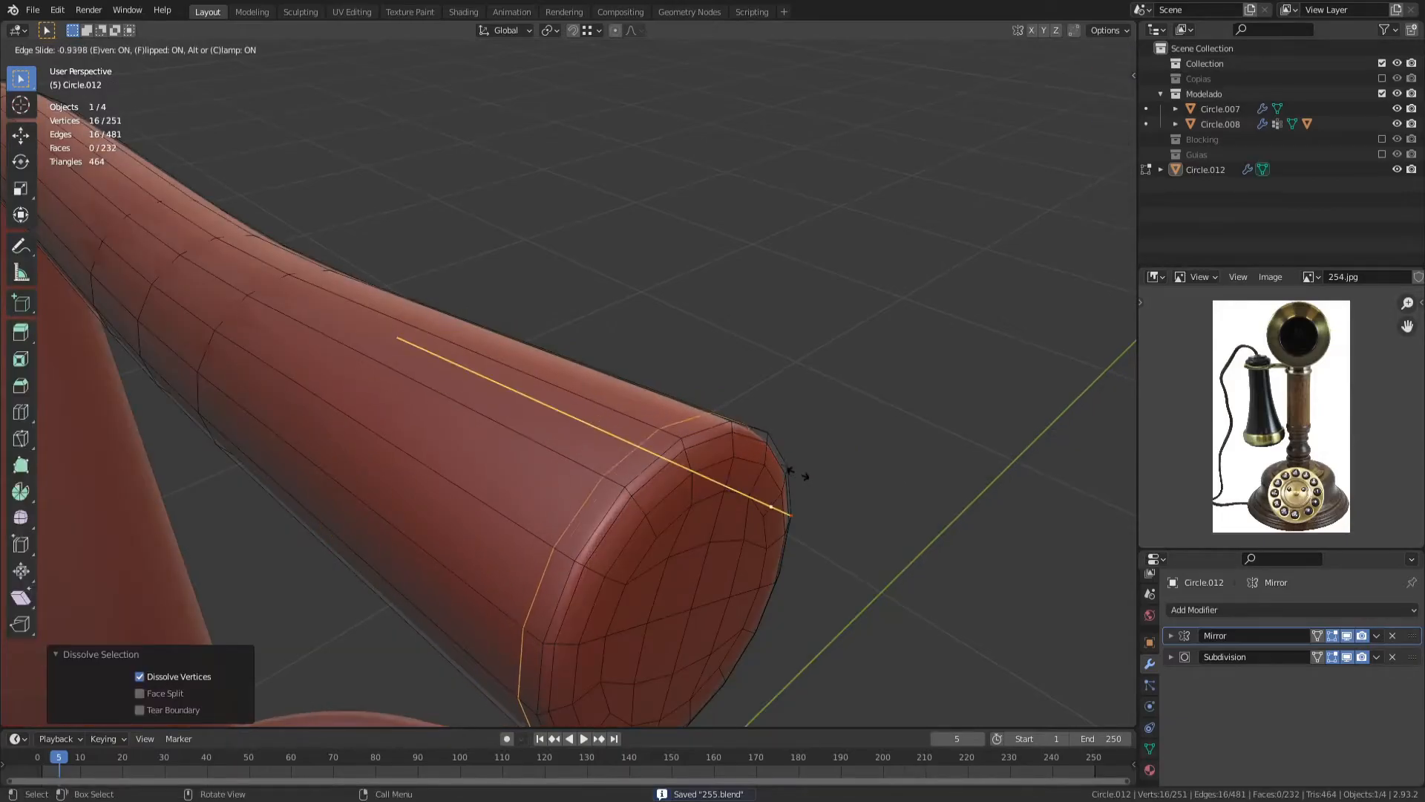
left_click(793, 473)
key("Tab")
scroll(677, 505, "down", 8)
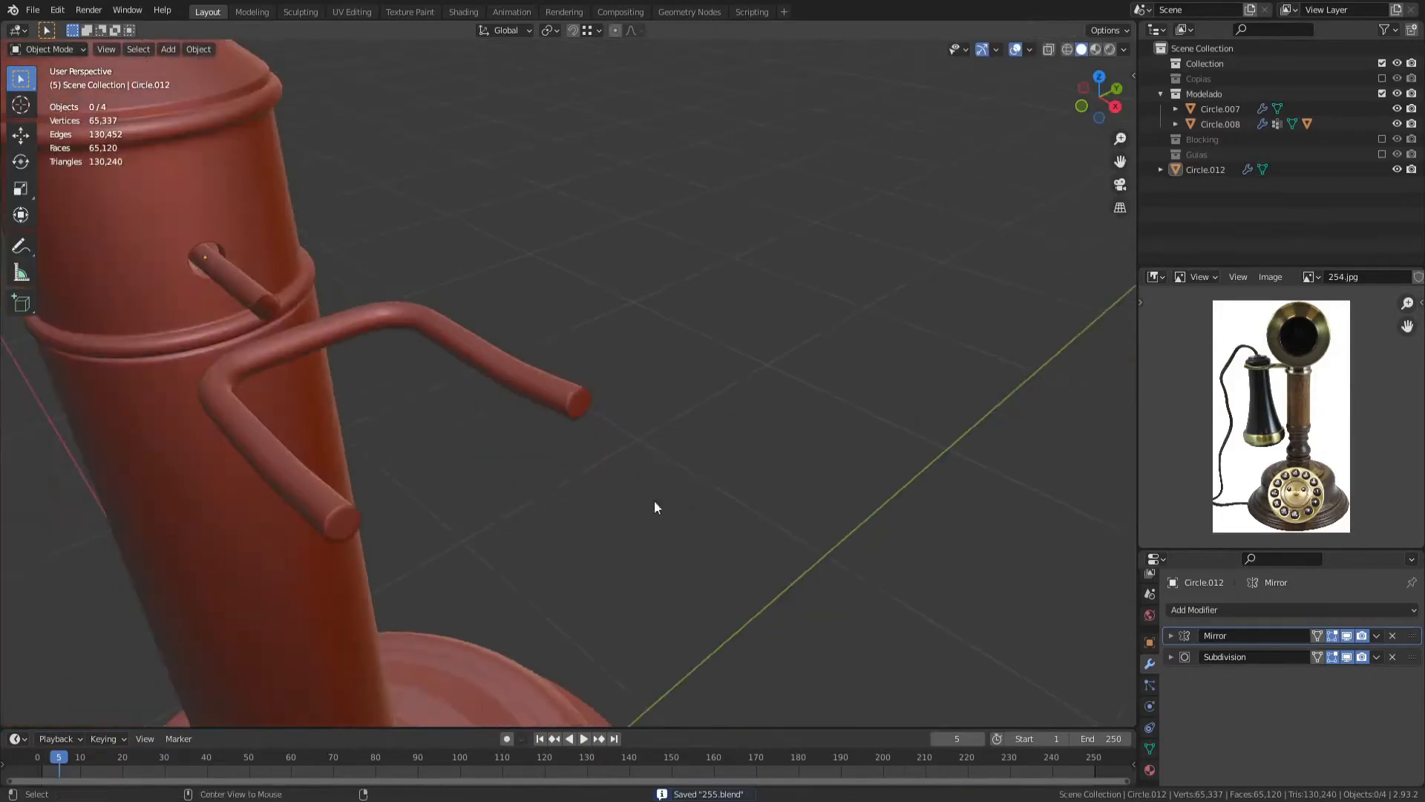
Step: Move the short tube's open end loop along X until it meets the hook's crossbar
middle_click_drag(416, 401, 573, 403)
scroll(568, 409, "up", 3)
key("Tab")
key("alt+a")
middle_click_drag(536, 446, 742, 408)
left_click(806, 345, "alt")
key("g")
key("x")
left_click(499, 409)
Step: Fine-tune the short tube's end vertices along X so they fit the crossbar's surface
middle_click_drag(499, 409, 557, 520)
key("g")
key("x")
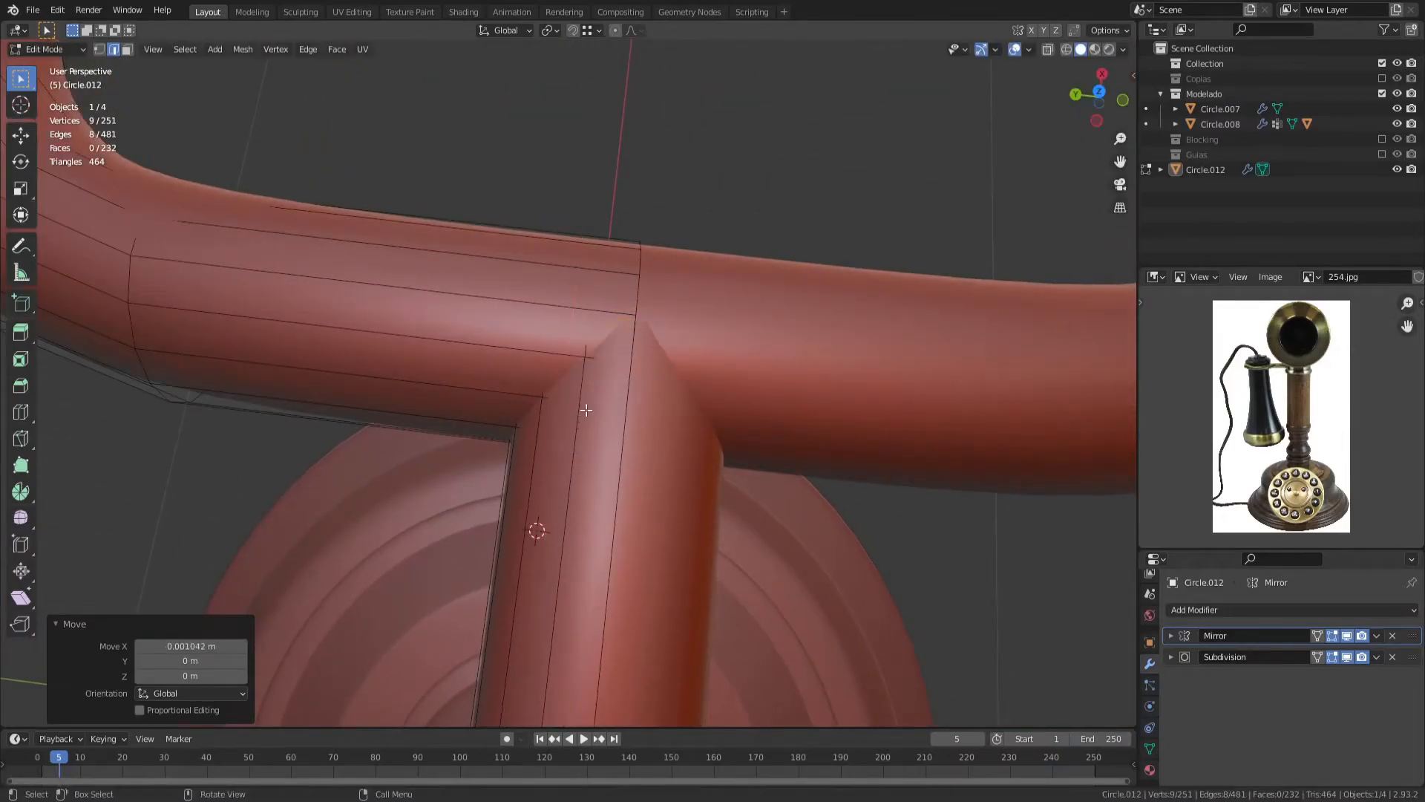
left_click(639, 311)
scroll(639, 311, "down", 3)
mouse_move(401, 401)
middle_mouse_down()
mouse_move(503, 404)
mouse_move(627, 452)
mouse_move(577, 568)
mouse_move(535, 477)
mouse_move(386, 409)
middle_mouse_up()
key("1")
scroll(576, 568, "up", 2)
key("g")
key("x")
left_click(534, 493)
Step: Cut a loop around the crossbar between its corner and the short tube, and delete the section's faces next to the centre
scroll(534, 493, "down", 3)
key("ctrl+r")
left_click(482, 426)
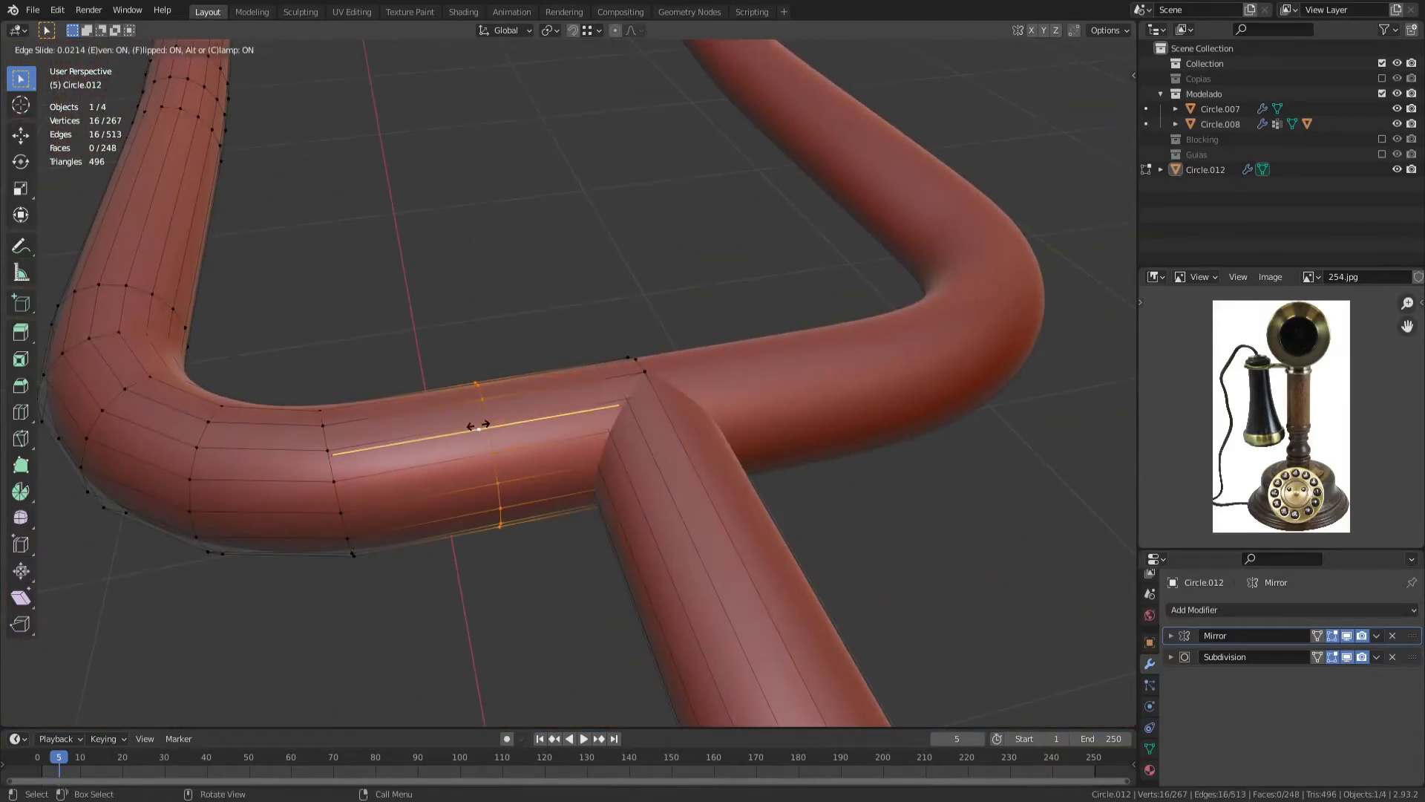
key("x")
key("f")
Step: Extrude the crossbar's open end loop about 0.035 m along Y back to the mirror centre
middle_click_drag(534, 421, 657, 435)
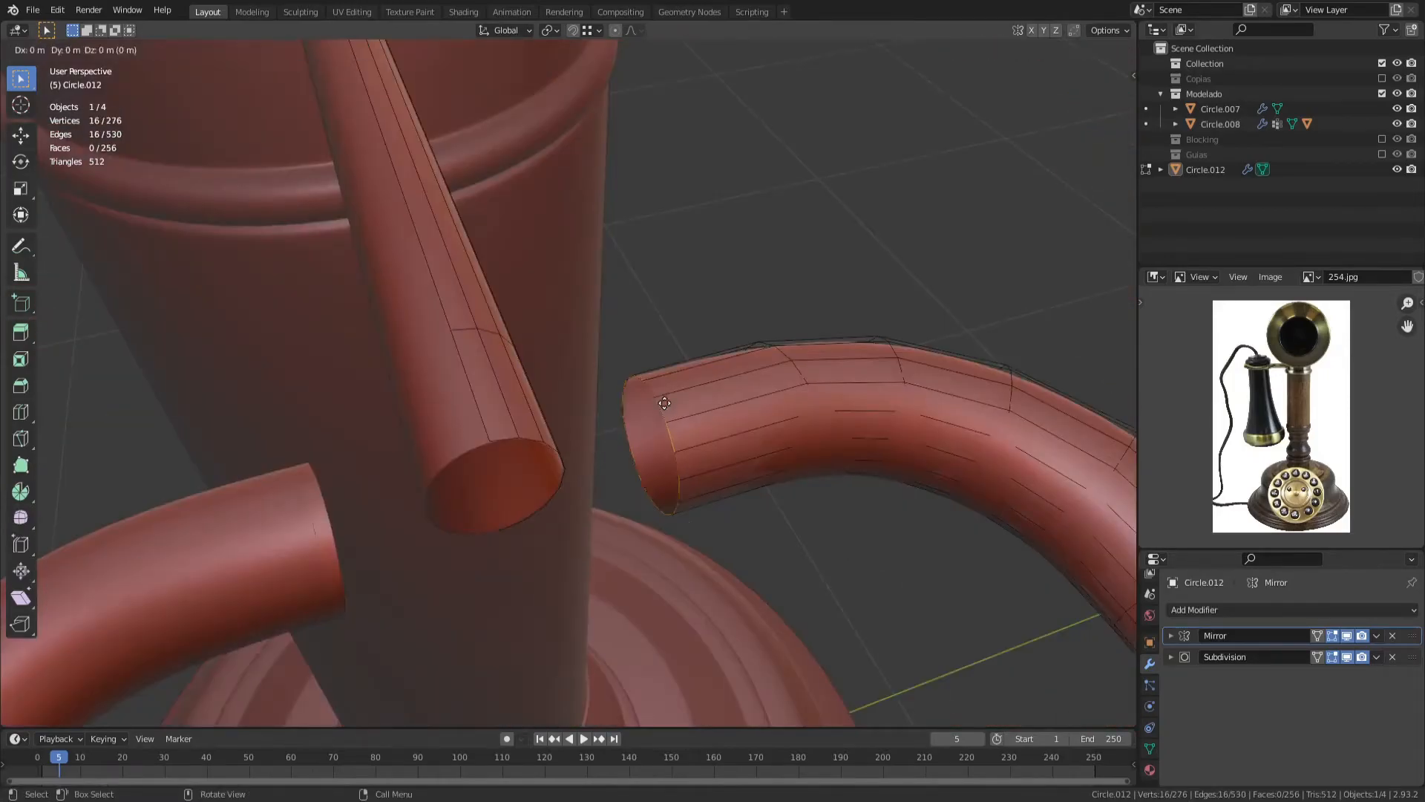
key("e")
left_click(280, 434)
middle_click_drag(281, 434, 444, 443)
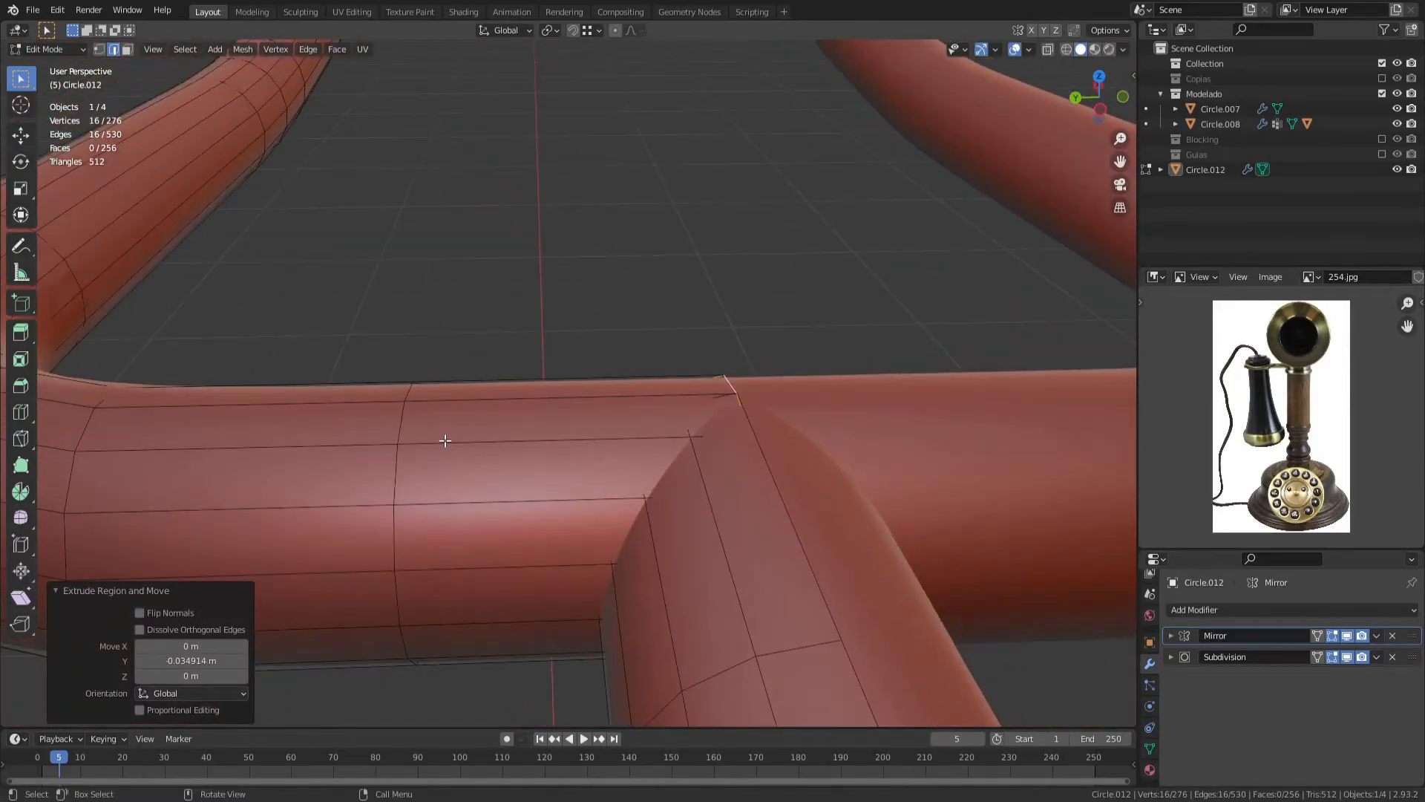
Step: Move the short tube's end loop along X deeper into the crossbar, and save the file
left_click(711, 397, "alt")
scroll(711, 397, "down", 2, "alt")
middle_click_drag(712, 397, 747, 396)
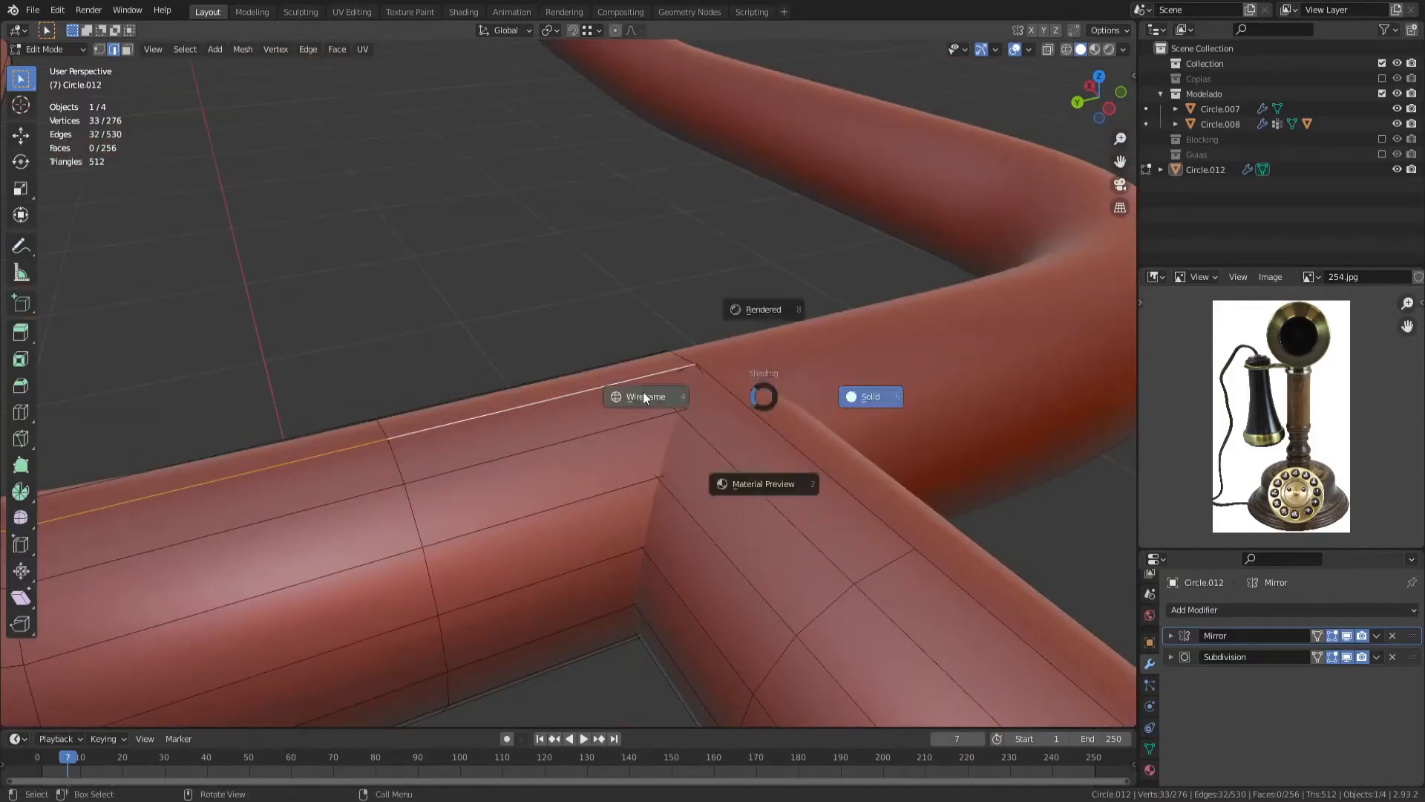
left_click(691, 400)
left_click(630, 410, "alt")
left_click(664, 438, "alt")
key("z")
middle_click_drag(676, 445, 745, 465)
key("g")
key("x")
left_click(925, 535)
key("g")
right_click(925, 535)
key("Tab")
middle_click_drag(925, 535, 541, 477)
key("ctrl+s")
Step: Cut two loops around the short tube near the crossbar and delete the ring of faces between them
key("Tab")
scroll(628, 492, "up", 2)
key("shift+d")
left_click(649, 494)
left_click(768, 449)
Step: Separate the cut-off tube end piece at the crossbar into its own object
left_click(636, 435)
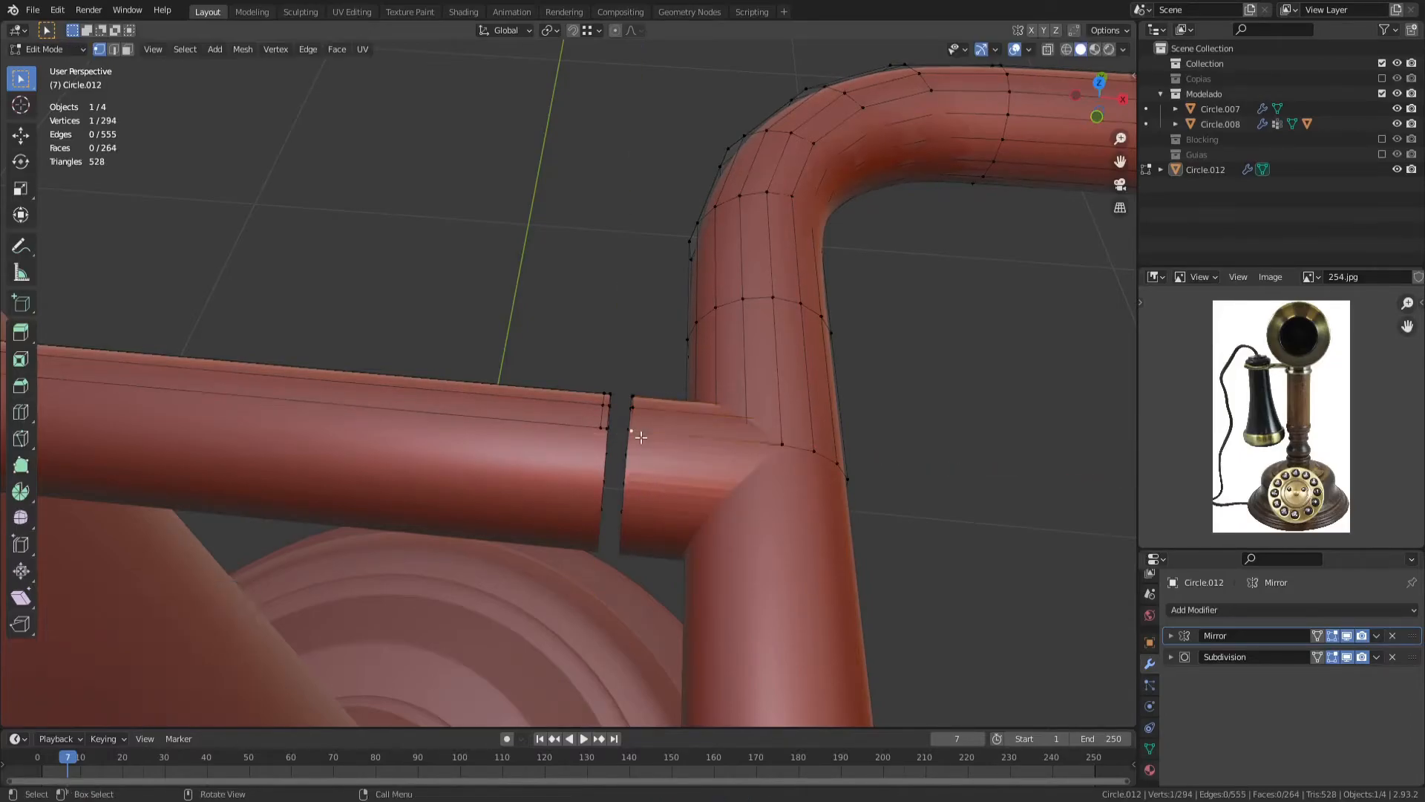
key("l")
key("p")
left_click(645, 436)
key("Tab")
Step: Add a Difference Boolean modifier to the hook with the separated tube end piece as its object
left_click(645, 436)
middle_click_drag(646, 437, 570, 402, "shift")
left_click(706, 445)
left_click(1217, 609)
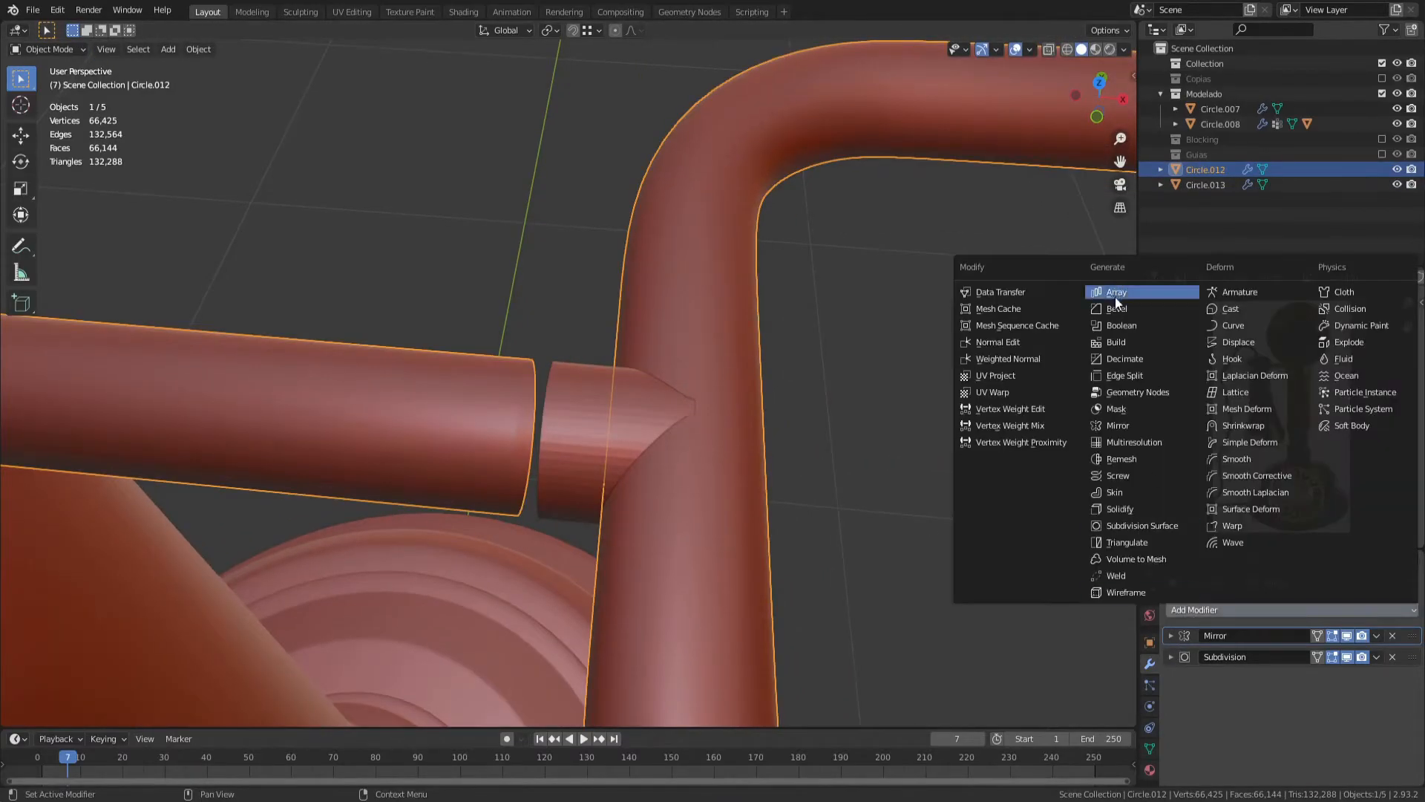
left_click(1113, 294)
left_click(583, 405)
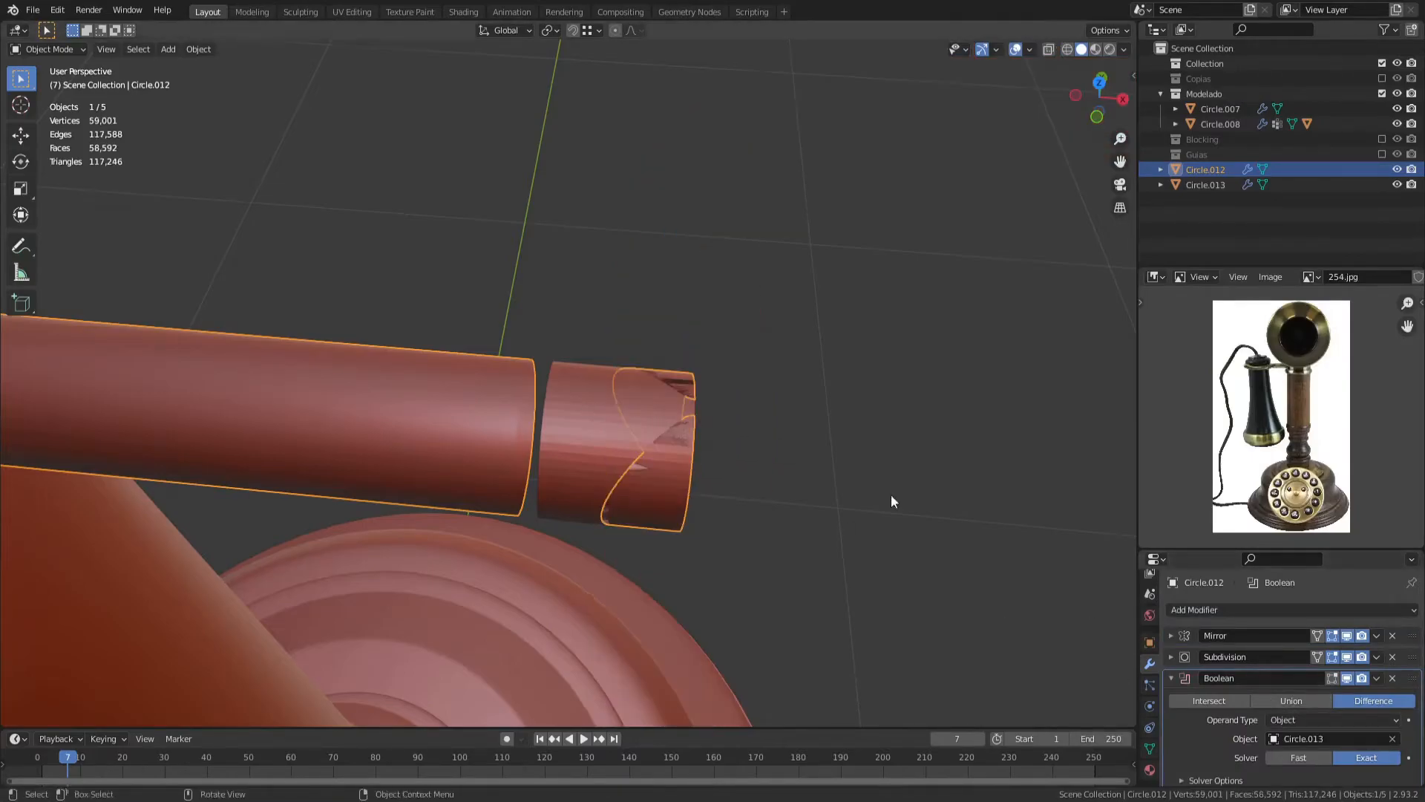
Step: Try the Union and Intersect modes, move the Boolean above Mirror in the stack, and set it to Difference
middle_click_drag(1054, 582, 996, 546)
scroll(996, 545, "up", 3)
left_click(1297, 700)
left_click(1207, 701)
middle_click_drag(719, 509, 799, 513)
left_click_drag(1411, 678, 1394, 615)
left_click(1374, 657)
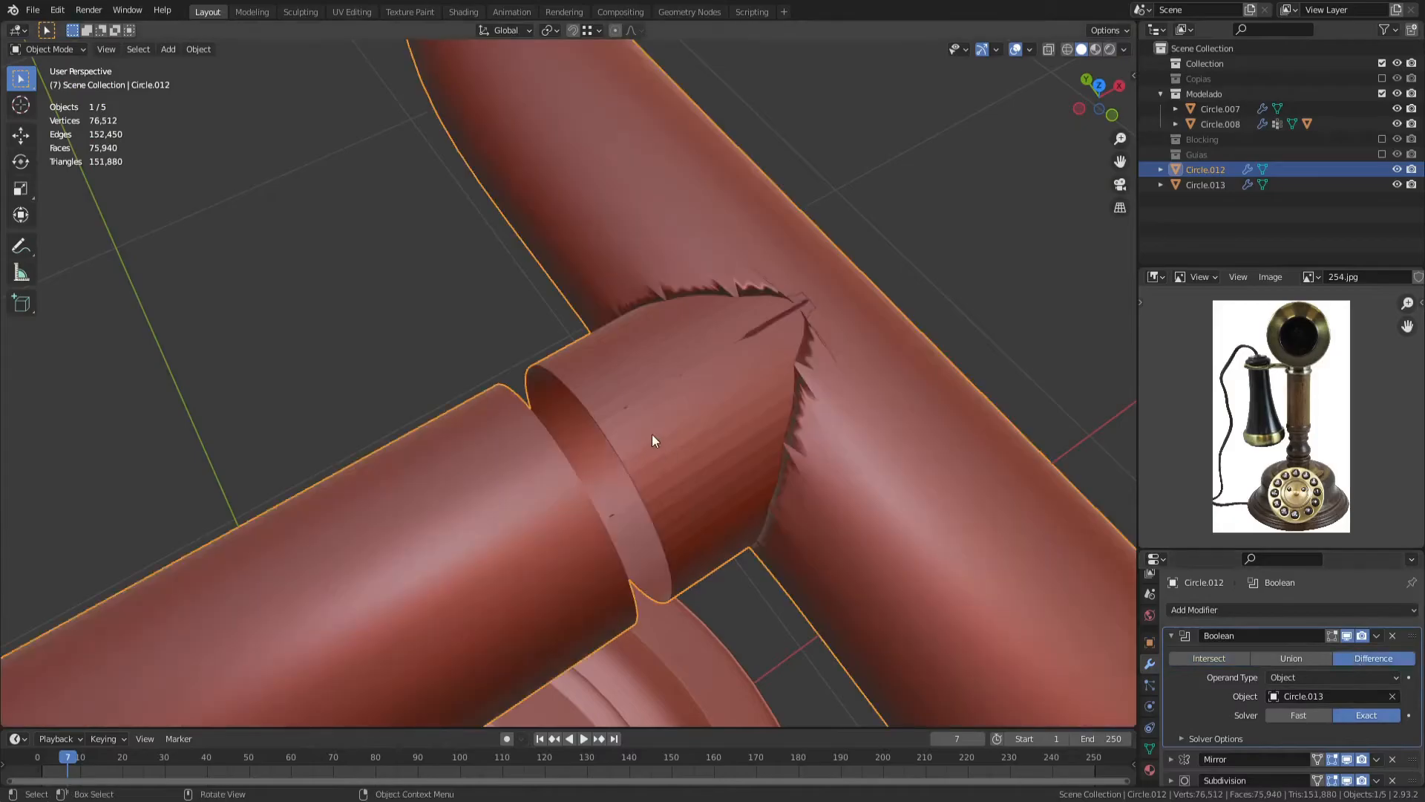
Step: Try applying the Boolean and deleting the tube end piece to inspect the cut in the crossbar
key("Tab")
scroll(797, 379, "up", 2)
middle_click_drag(797, 378, 657, 343)
key("Tab")
key("ctrl+a")
left_click(714, 535)
key("Delete")
left_click(714, 535)
key("Tab")
mouse_move(648, 483)
middle_mouse_down()
mouse_move(722, 483)
mouse_move(621, 475)
middle_mouse_up()
Step: Undo the Boolean application and the deletion of the tube end piece
key("ctrl+z")
key("ctrl+z")
key("ctrl+z")
key("ctrl+z")
key("ctrl+z")
Step: Remove the Subdivision modifier from the tube end piece, and the Subdivision and Boolean modifiers from the hook
left_click(654, 490)
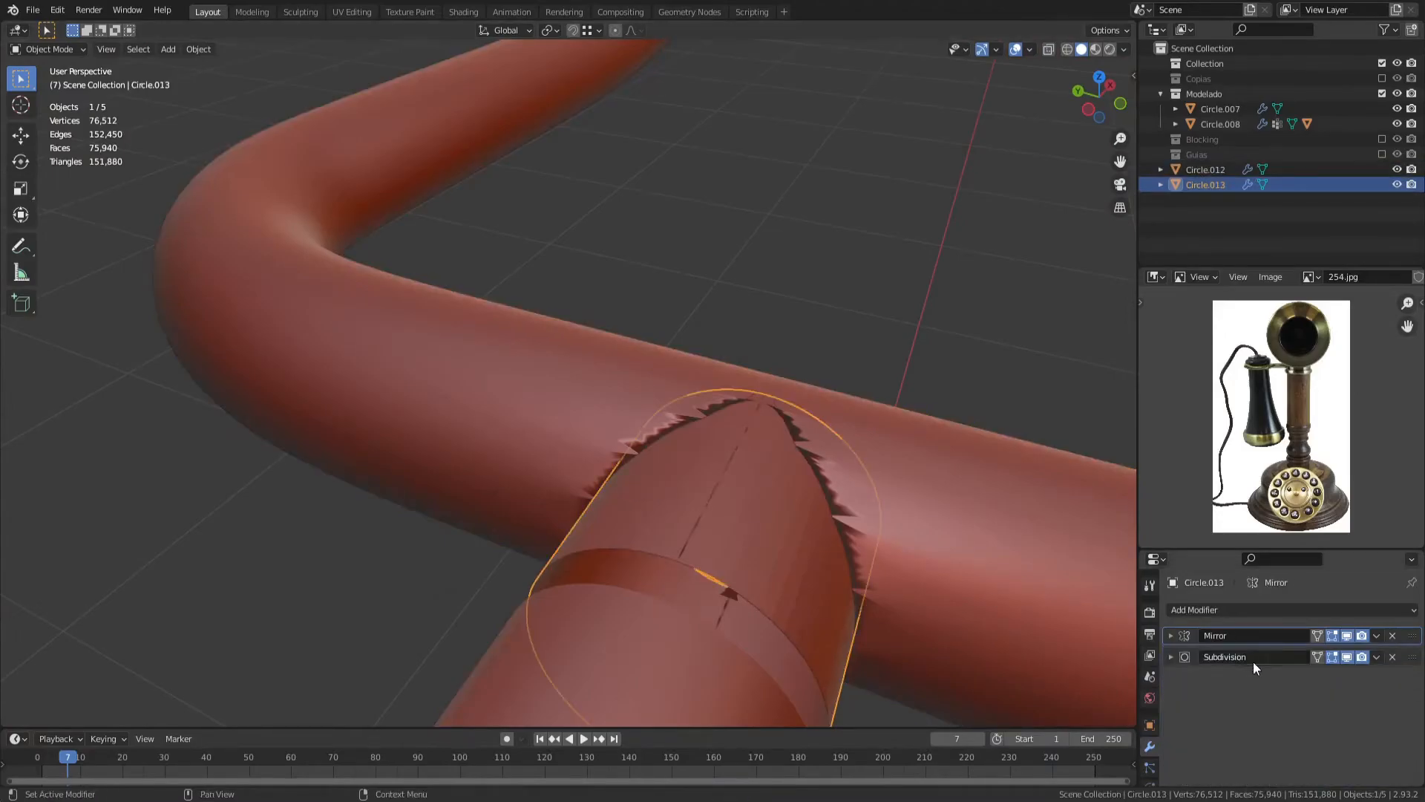
left_click(510, 363)
left_click(1392, 777)
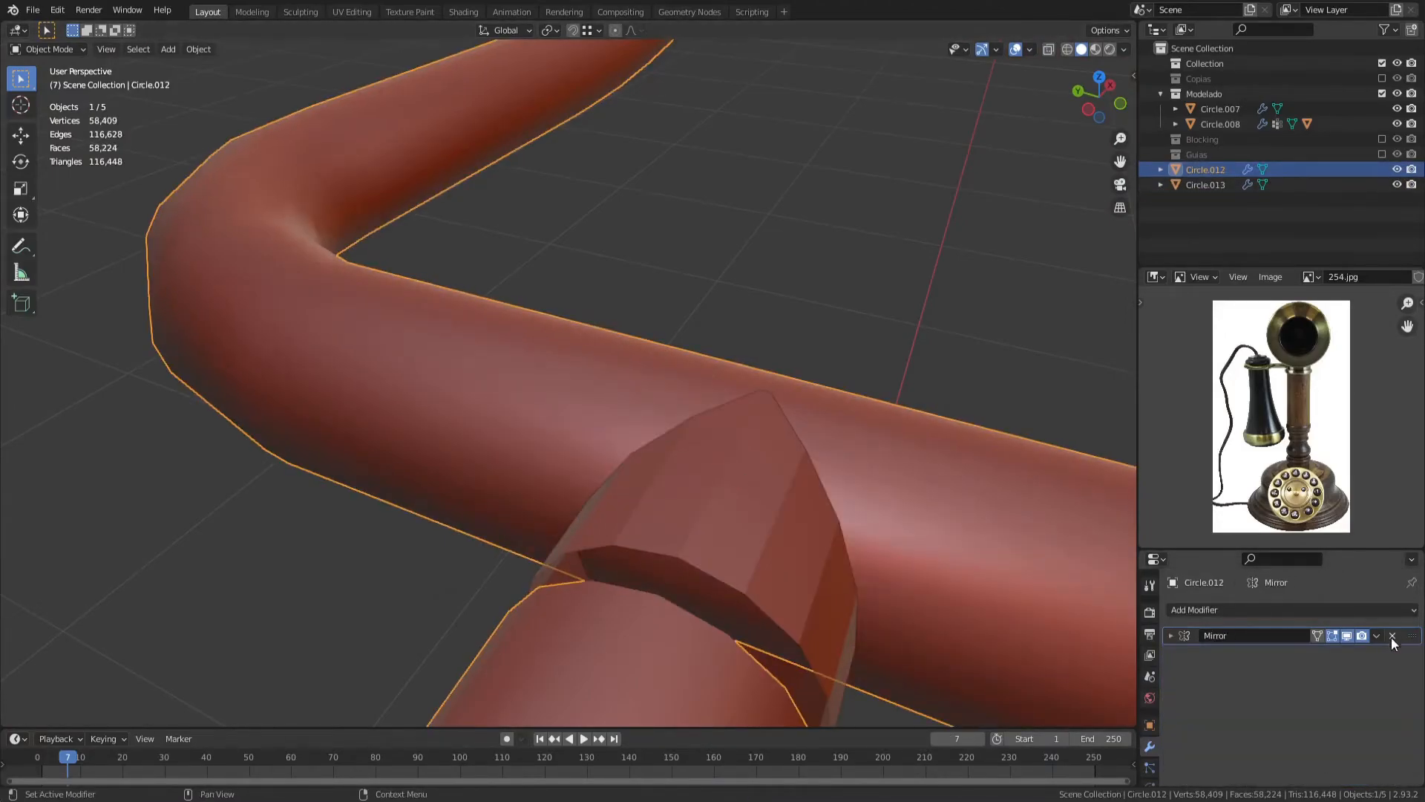
left_click(1392, 636)
middle_click_drag(876, 445, 754, 408)
left_click(745, 403)
left_click(1187, 610)
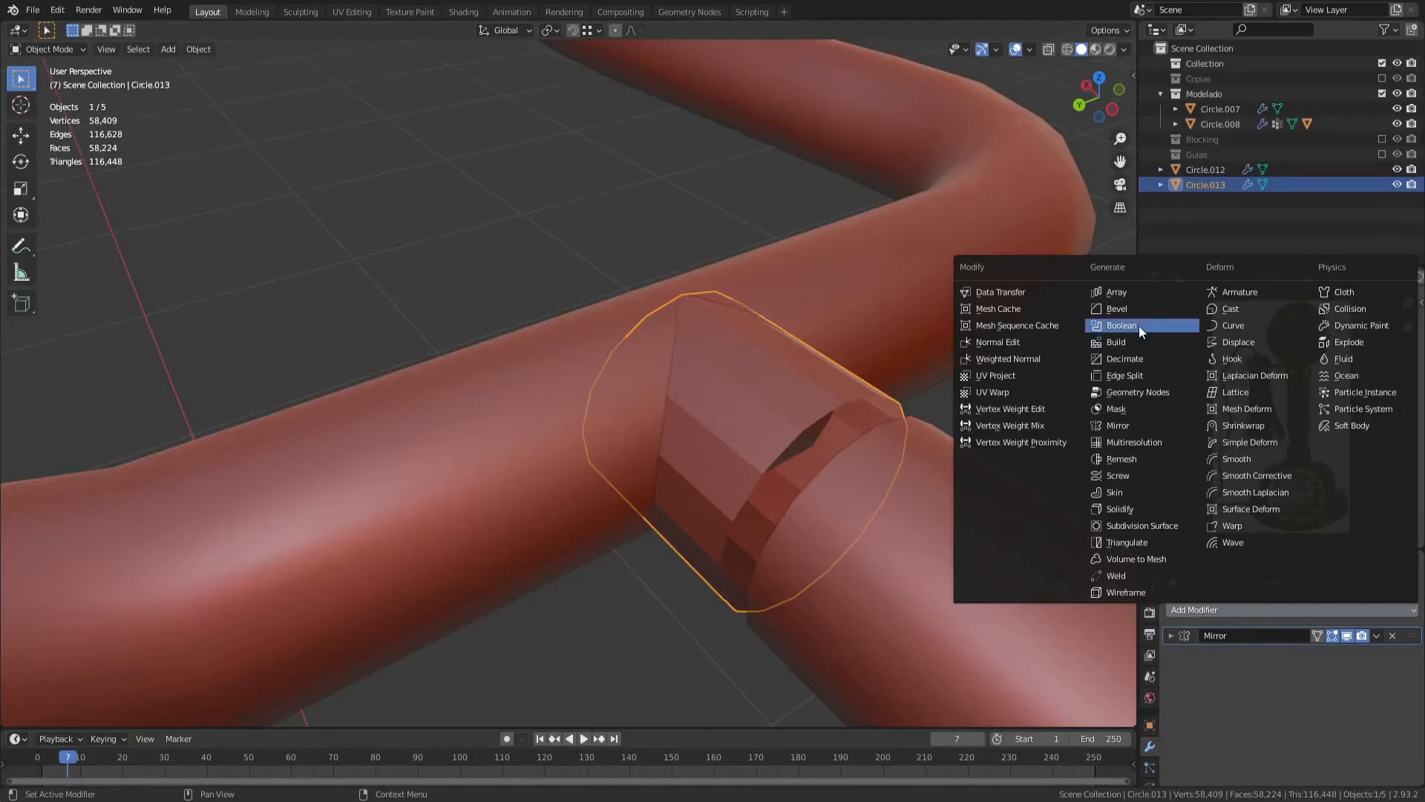
left_click(1121, 325)
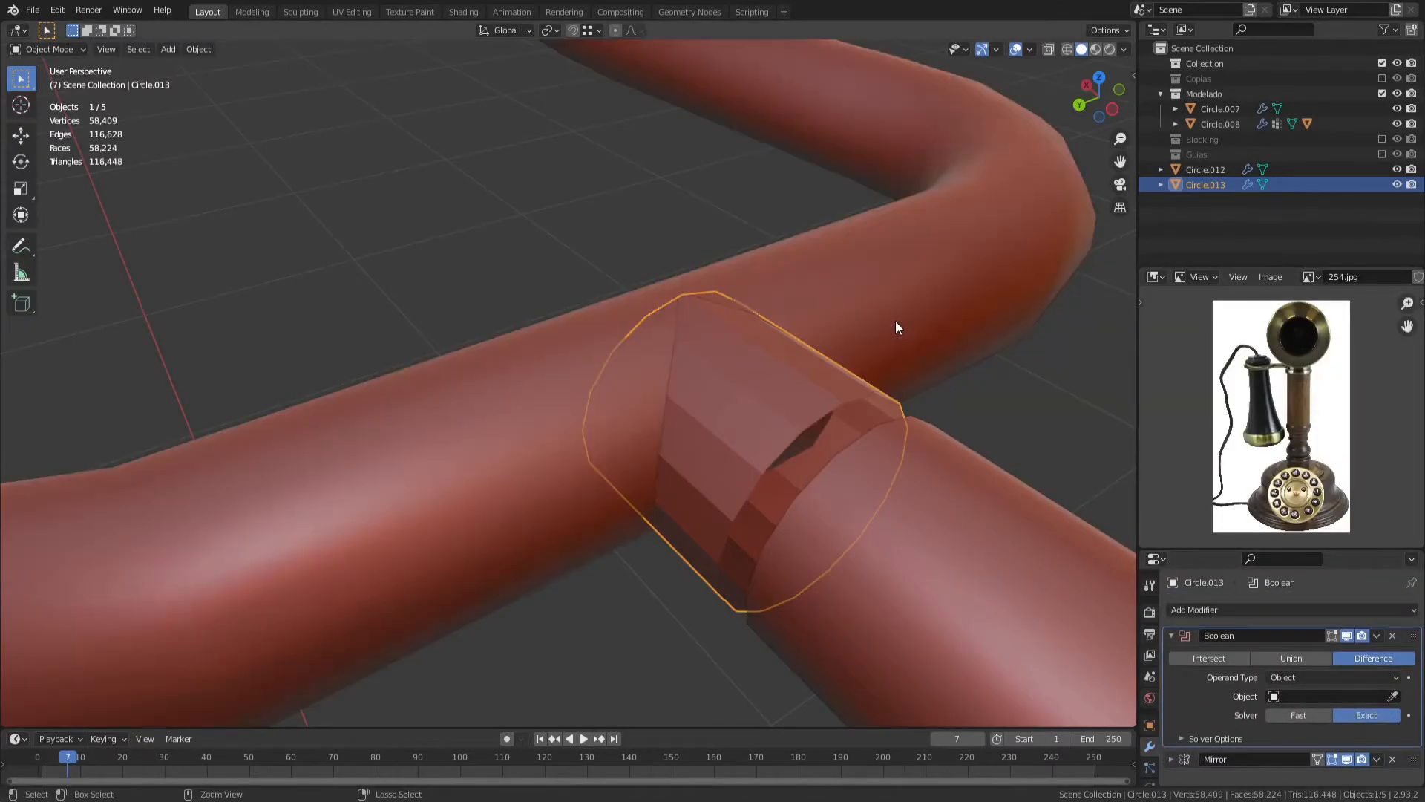
left_click(1392, 635)
Step: Add a Difference Boolean to the hook, place it above Mirror, and choose the tube end piece as its object
left_click(1077, 564)
left_click(1188, 610)
left_click(1148, 327)
left_click_drag(1411, 658, 1404, 592)
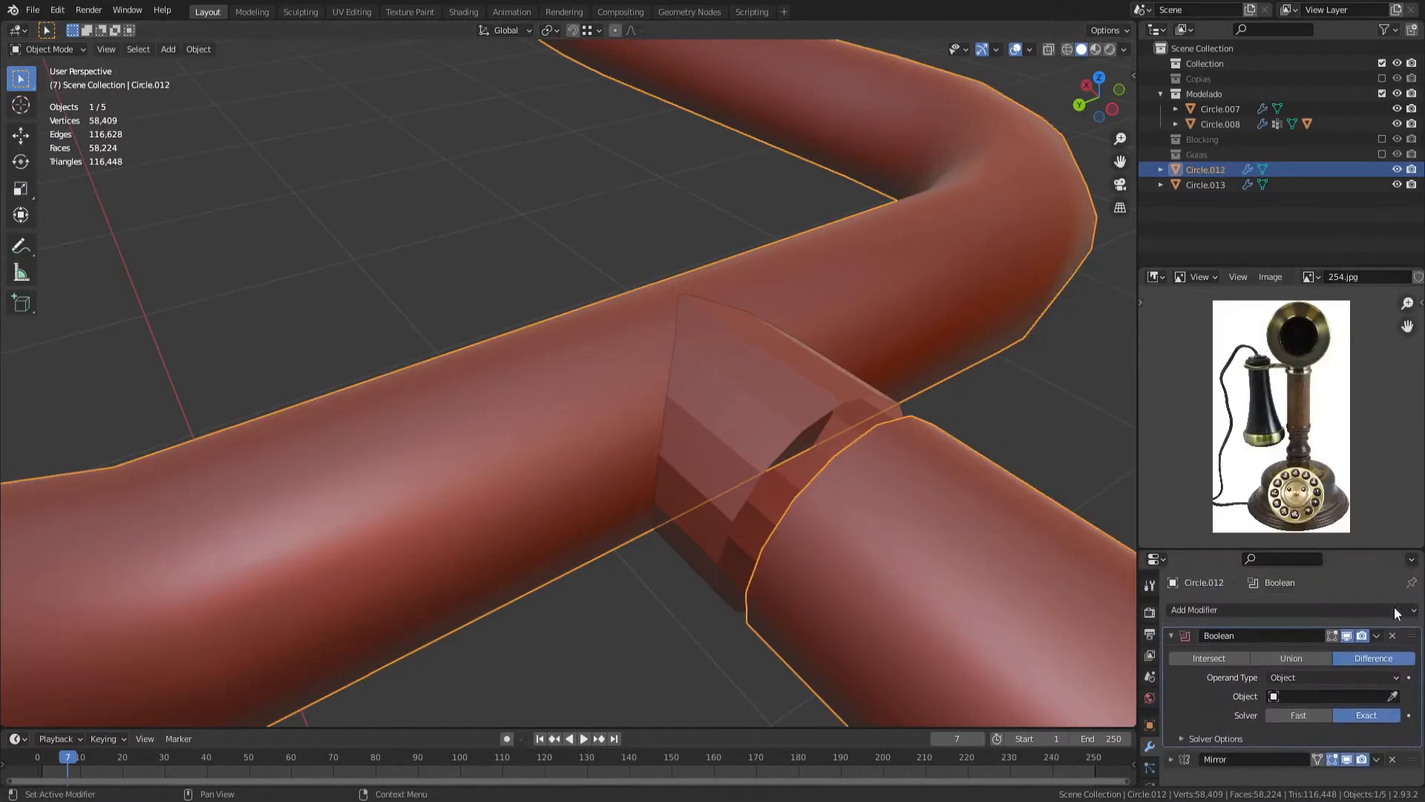
left_click(752, 562)
Step: Apply the hook's Boolean modifier and delete the separated tube end piece
middle_click_drag(713, 546, 693, 428)
key("ctrl+a")
left_click(715, 493)
key("x")
left_click(715, 492)
Step: Delete the faces enclosed by the Boolean cut in the crossbar to open the junction
key("Tab")
left_click(711, 371)
middle_click_drag(698, 497, 694, 409)
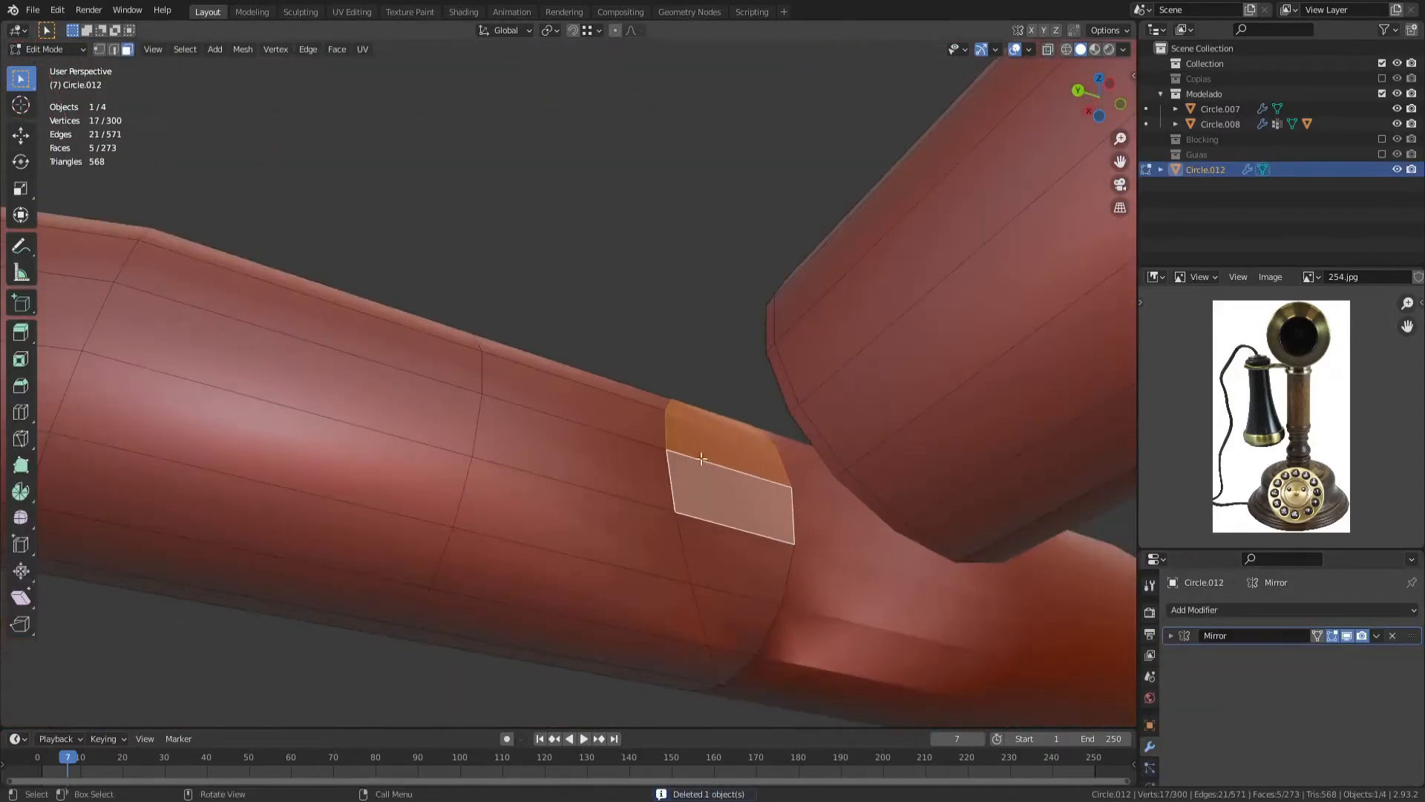
key("x")
left_click(728, 633)
Step: Merge the two nearly coincident vertices at the upper corner of the crossbar's opening
middle_click_drag(586, 528, 626, 416)
key("1")
scroll(609, 445, "up", 2)
left_click(637, 413)
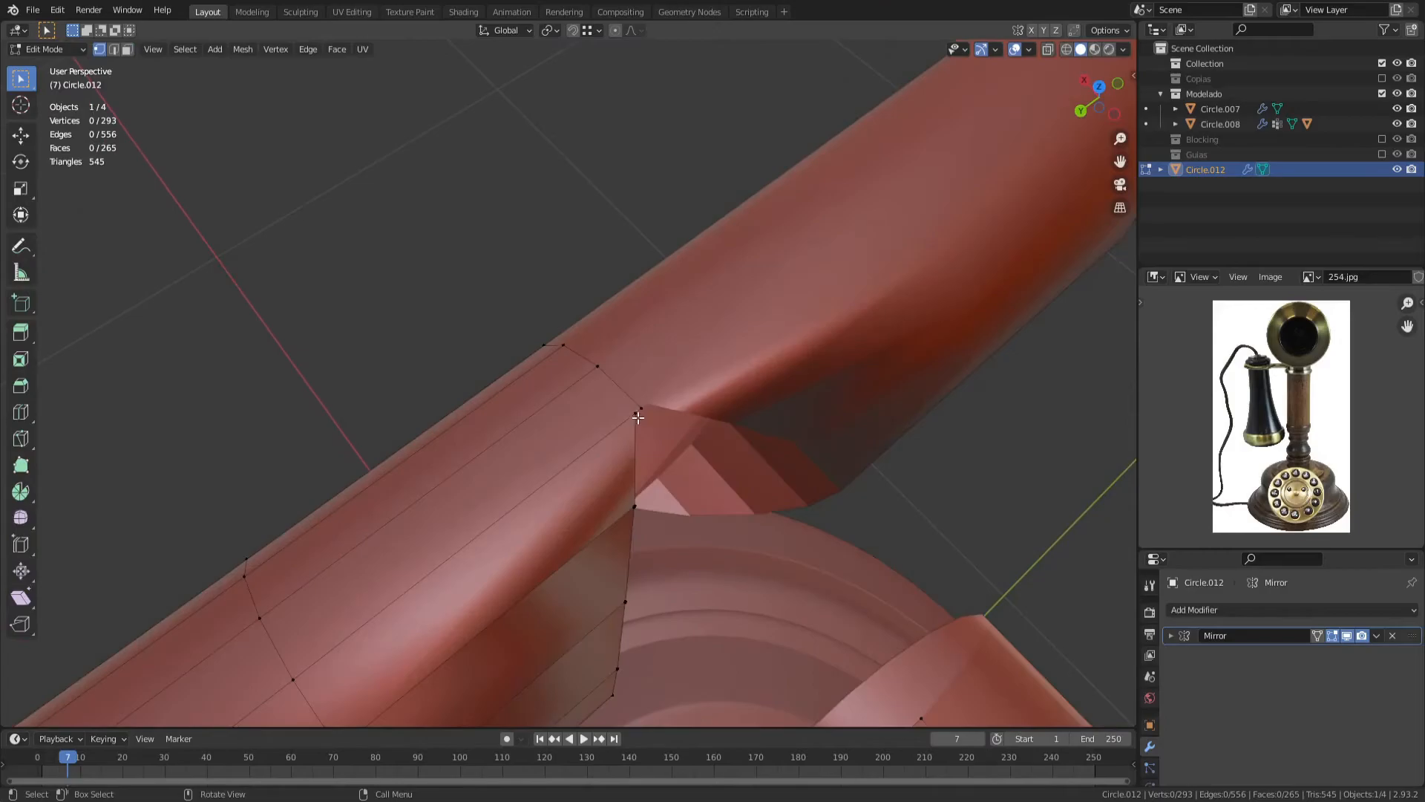
left_click(639, 447, "shift")
right_click(640, 450)
left_click(711, 690)
Step: Merge the other stray vertex pairs around the rim of the crossbar's opening
middle_click_drag(668, 594, 606, 535)
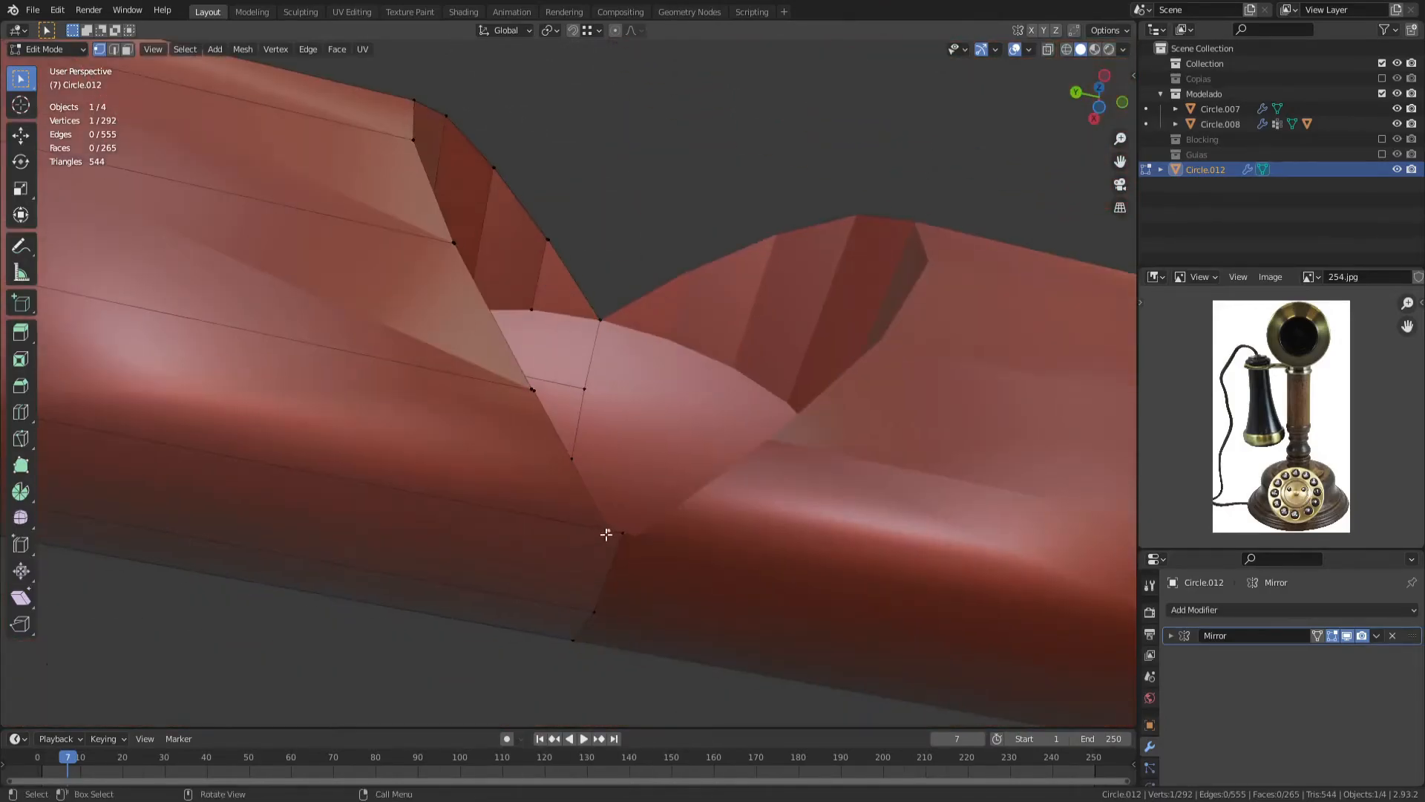
left_click(622, 534, "shift")
right_click(620, 537)
left_click(687, 608)
middle_click_drag(688, 611, 598, 542)
left_click(607, 550)
left_click(412, 460, "shift")
key("shift+r")
middle_click_drag(411, 460, 480, 470)
left_click(544, 450, "shift")
key("shift+r")
Step: Select the narrow ring of leftover faces at the junction and delete them
key("3")
left_click(671, 170)
left_click(678, 654, "ctrl")
key("x")
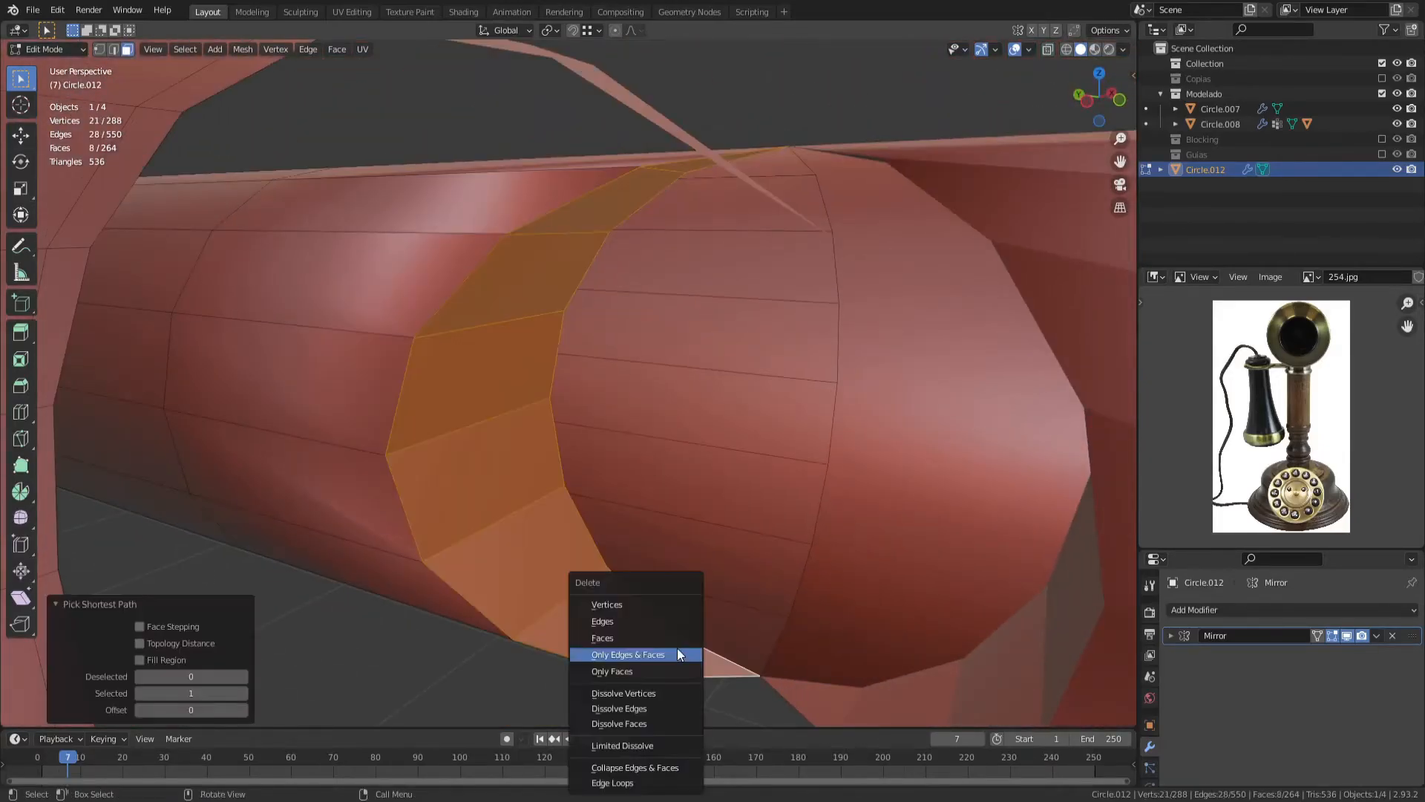
left_click(611, 636)
Step: Merge the overlapping vertices at a corner on the cut rim of the crossbar
middle_click_drag(586, 604, 569, 560)
scroll(570, 561, "up", 3)
key("1")
mouse_move(661, 464)
middle_mouse_down()
mouse_move(446, 495)
mouse_move(686, 462)
middle_mouse_up()
left_click(588, 483)
key("2")
left_click(425, 411)
middle_click_drag(420, 411, 486, 453)
key("1")
left_click(509, 503)
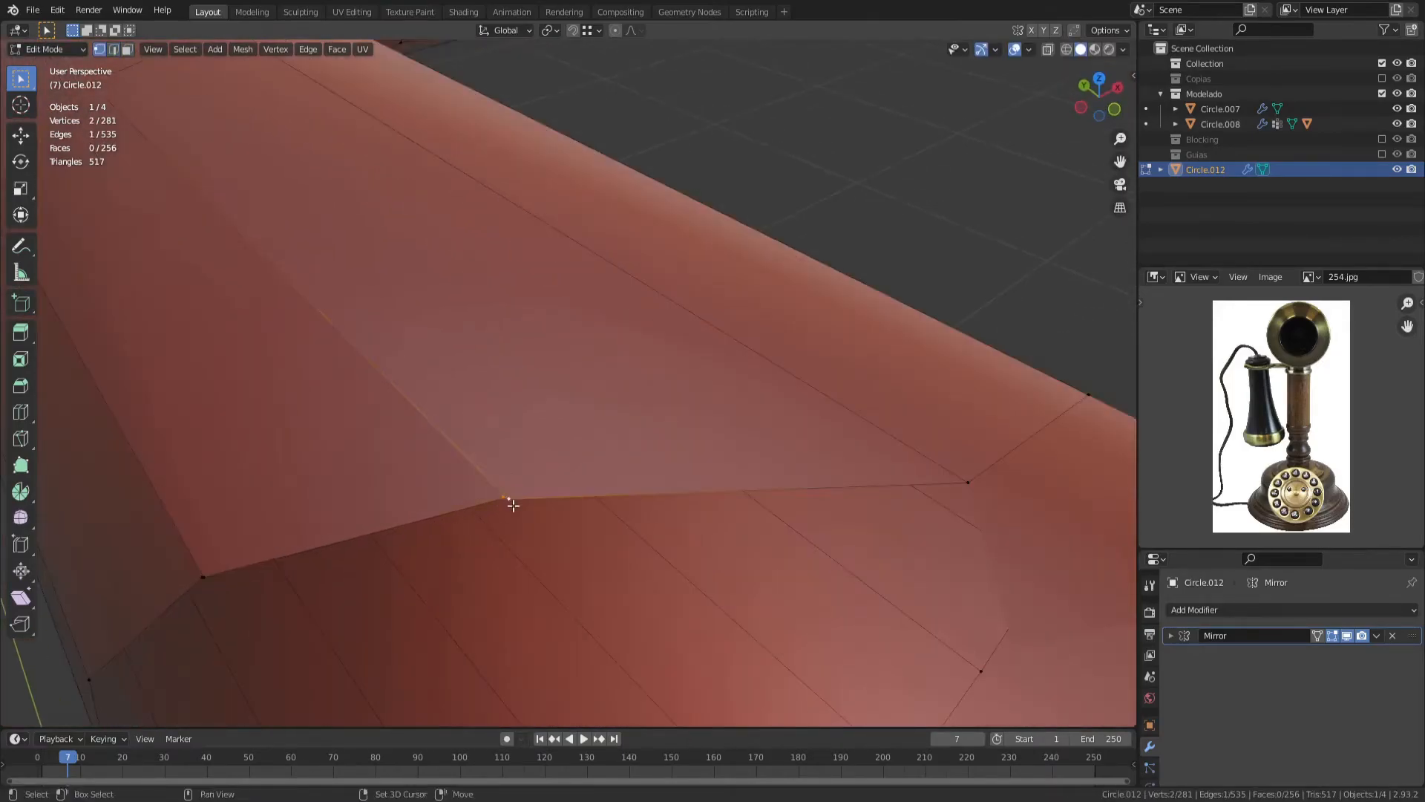
left_click(510, 499, "shift")
right_click(520, 512)
left_click(628, 567)
Step: Repeat the merge on the neighbouring overlapping vertices along the crossbar's rim
middle_click_drag(538, 556, 376, 430)
left_click(616, 469)
left_click(625, 467, "shift")
key("shift+r")
middle_click_drag(616, 469, 409, 546)
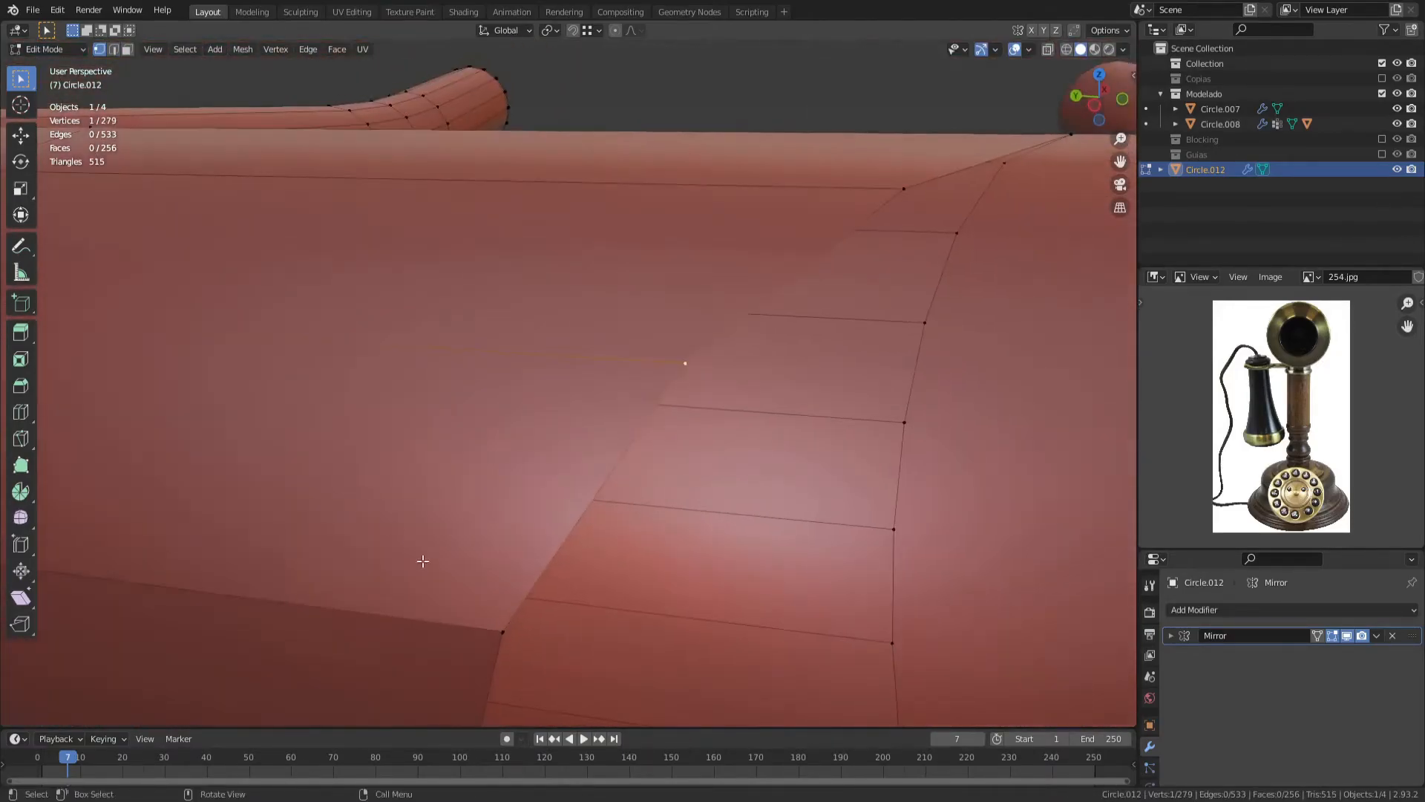
middle_click_drag(487, 620, 511, 576)
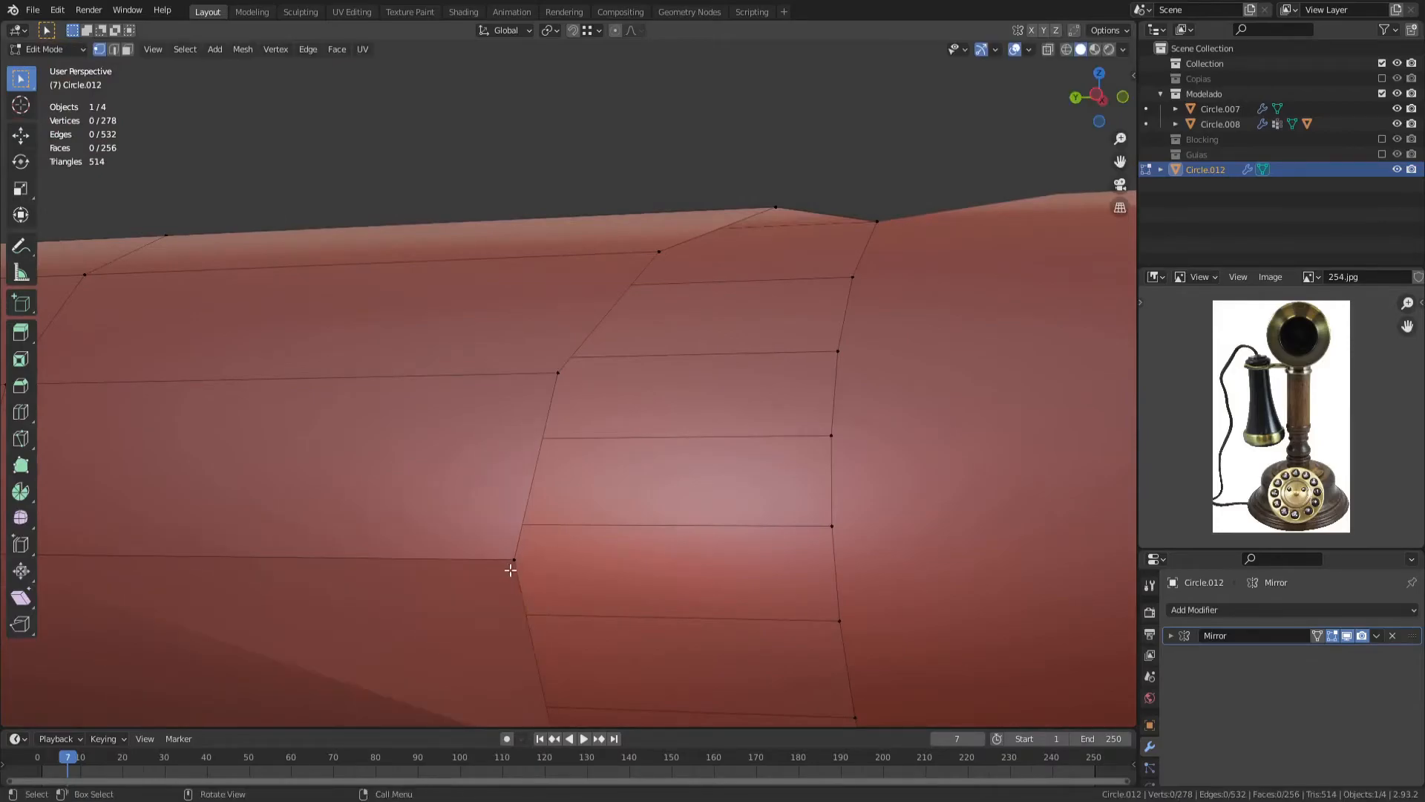
Step: Merge the last overlapping rim vertices, box-selecting the hidden ones in wireframe display
key("shift+z")
left_click_drag(504, 550, 523, 572)
right_click(523, 571)
left_click(589, 571)
key("shift+z")
middle_click_drag(590, 570, 558, 613)
left_click(560, 617, "shift")
right_click(567, 633)
left_click(631, 699)
Step: Select the short tube's open end loop and the crossbar's cut rim, and bridge the two edge loops
mouse_move(475, 498)
middle_mouse_down()
mouse_move(416, 442)
mouse_move(521, 476)
mouse_move(386, 407)
mouse_move(522, 566)
mouse_move(576, 350)
mouse_move(370, 276)
mouse_move(482, 372)
middle_mouse_up()
scroll(521, 475, "down", 4)
key("2")
left_click(576, 349, "alt")
key("c")
left_click_drag(478, 400, 477, 483, "shift")
middle_click_drag(478, 484, 501, 260)
left_click_drag(502, 260, 499, 216, "shift")
right_click(500, 216)
mouse_move(500, 216)
middle_mouse_down()
mouse_move(557, 363)
mouse_move(674, 202)
mouse_move(556, 267)
mouse_move(559, 493)
mouse_move(360, 404)
middle_mouse_up()
left_click(673, 203, "alt+shift")
left_click(327, 445, "shift")
left_click(373, 458, "shift")
right_click(499, 265)
middle_click_drag(519, 297, 681, 404)
mouse_move(505, 245)
left_click(560, 245)
Step: Add a level 2 Subdivision modifier to the hook
key("Tab")
key("ctrl+2")
scroll(665, 367, "down", 3)
Step: Bevel the junction edges between crossbar and short tube about 0.0013 m wide with two segments
key("Tab")
scroll(672, 377, "up", 2)
key("ctrl+b")
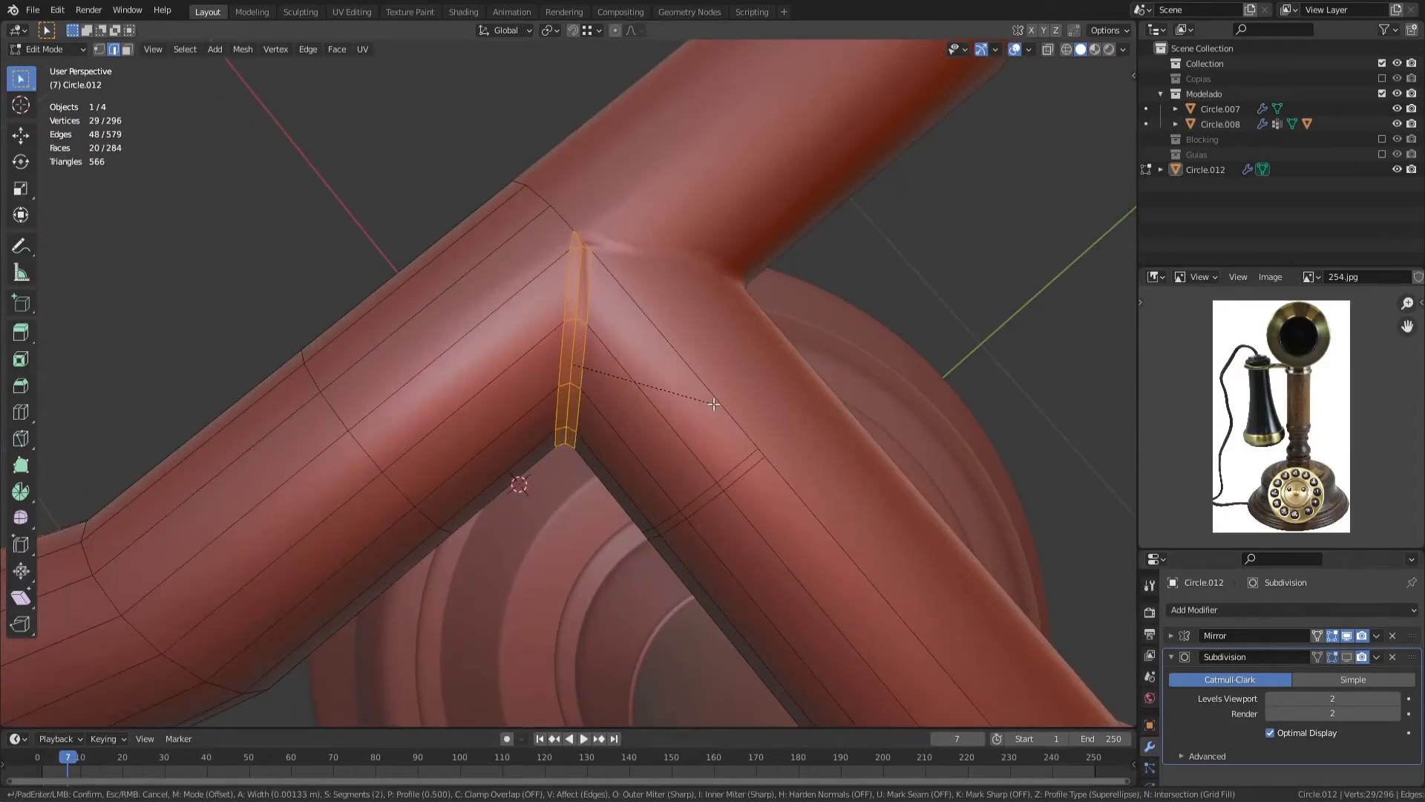
left_click(711, 404)
key("alt+a")
key("Tab")
Step: Insert an edge loop in the crossbar beside the mirror seam and connect its end to the bevel's corner vertex
scroll(604, 292, "down", 2, "alt")
middle_click_drag(604, 292, 623, 408)
key("Tab")
left_click(623, 407)
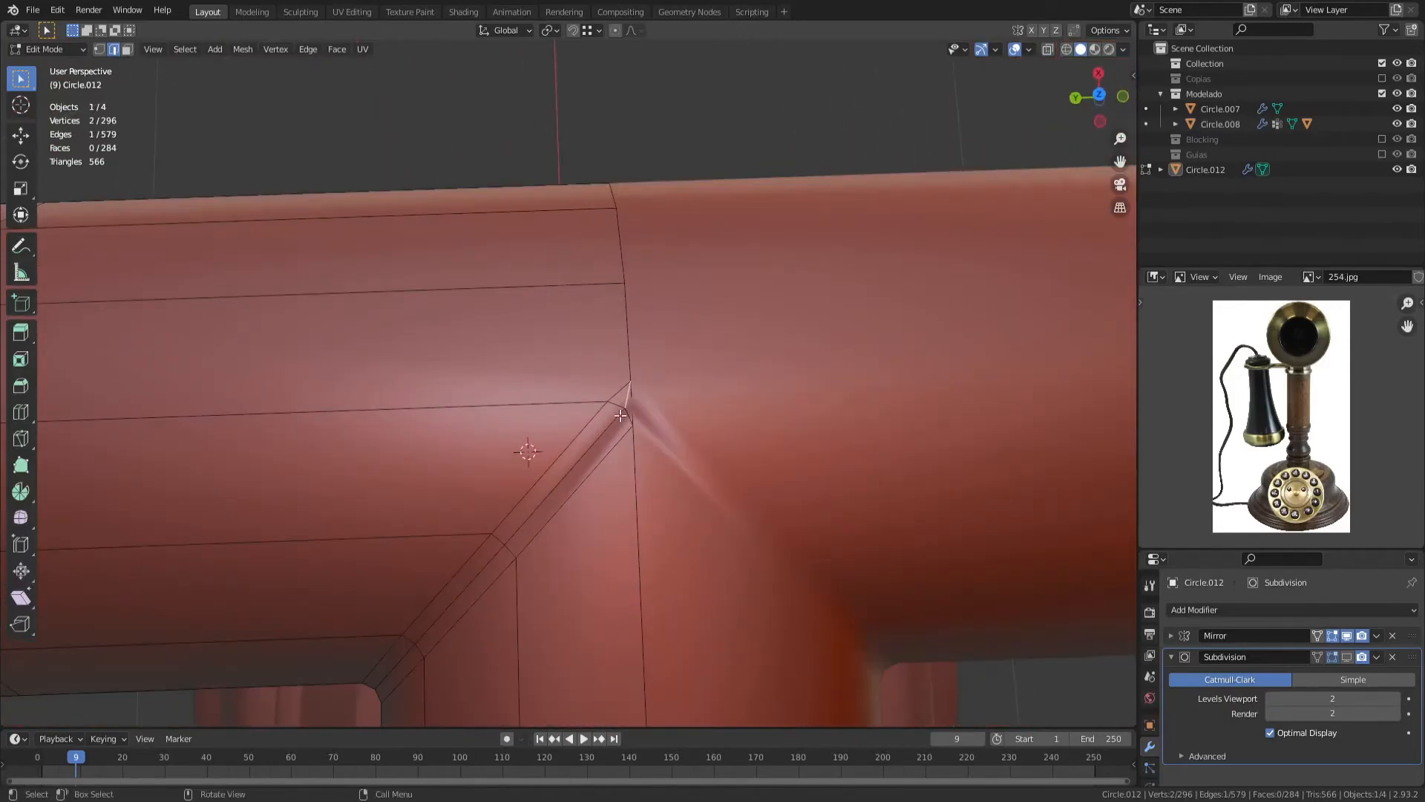
left_click(879, 276)
key("1")
left_click(608, 402)
left_click(598, 285, "shift")
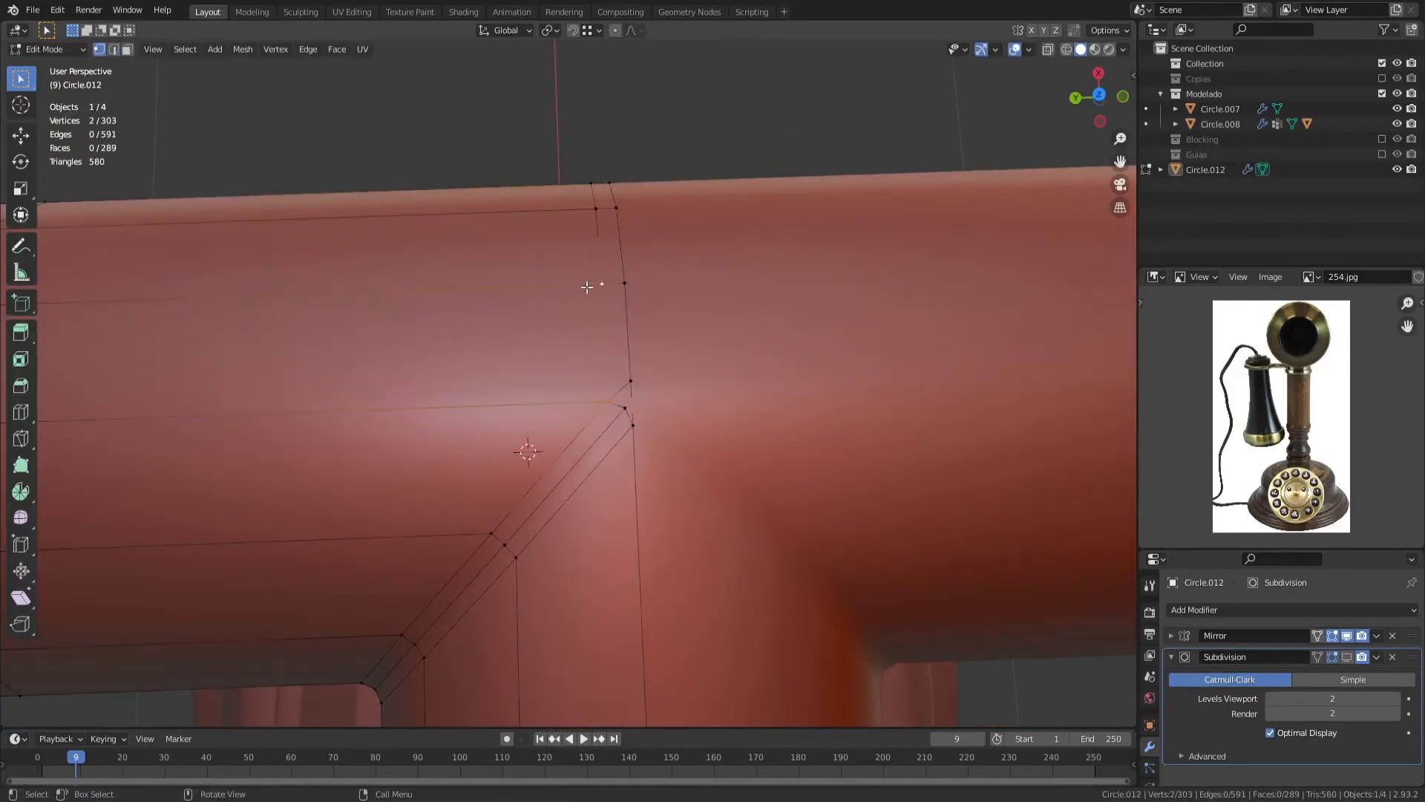
left_click(1347, 636)
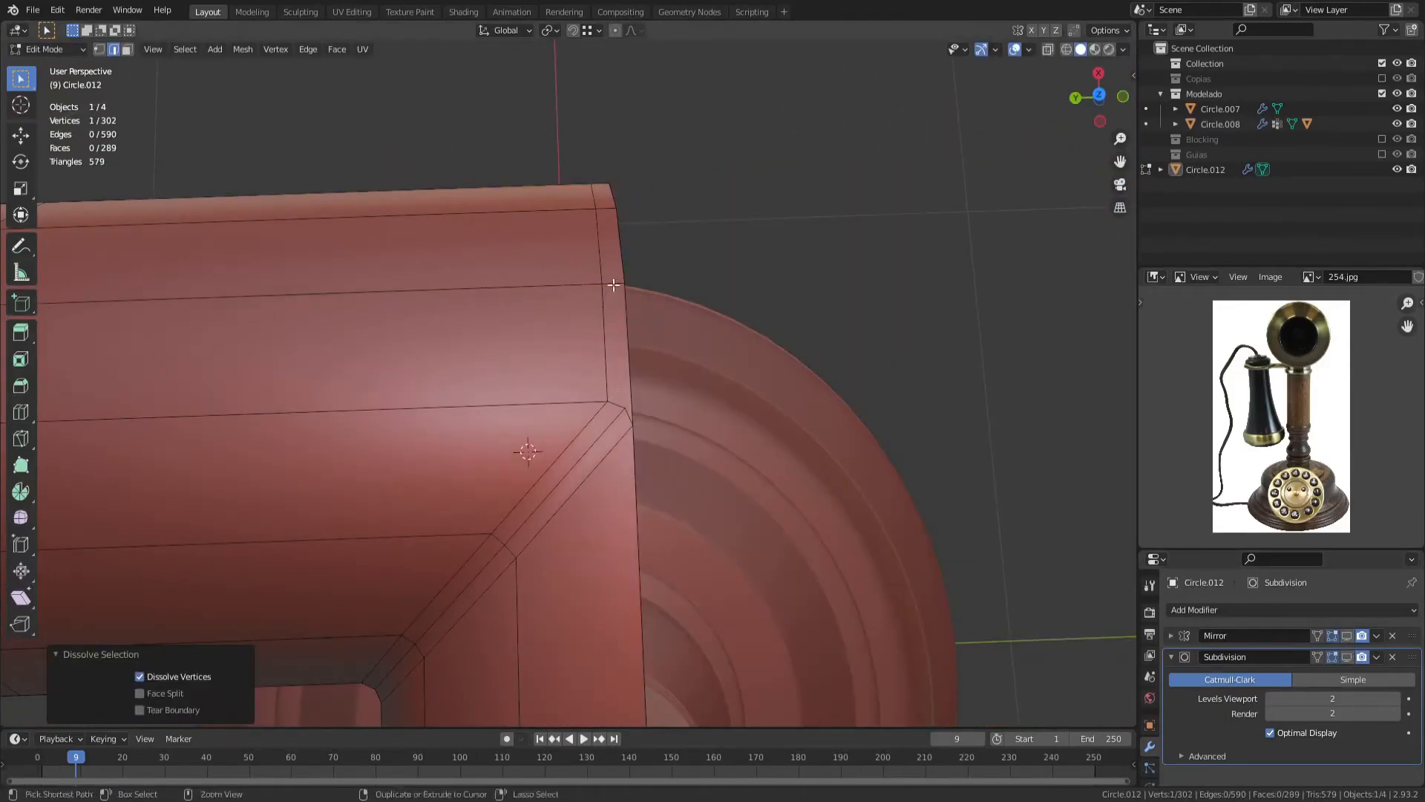
Step: Restore the second support loop beside the seam, join it to the bevel's middle vertex and slide that vertex by a factor of 0.265
key("ctrl+z")
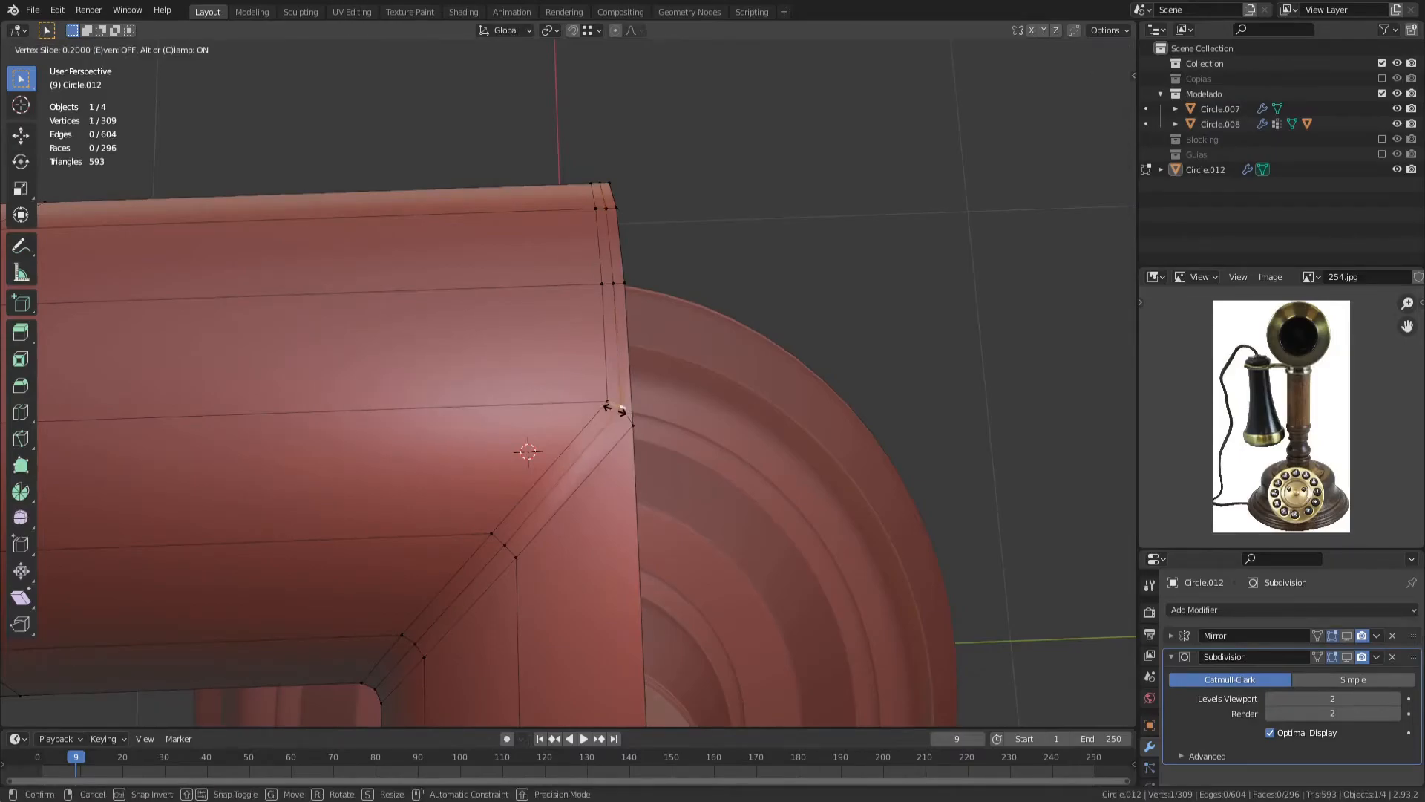
left_click(614, 410)
middle_click_drag(614, 410, 537, 411)
left_click(535, 412)
left_click(615, 315, "shift")
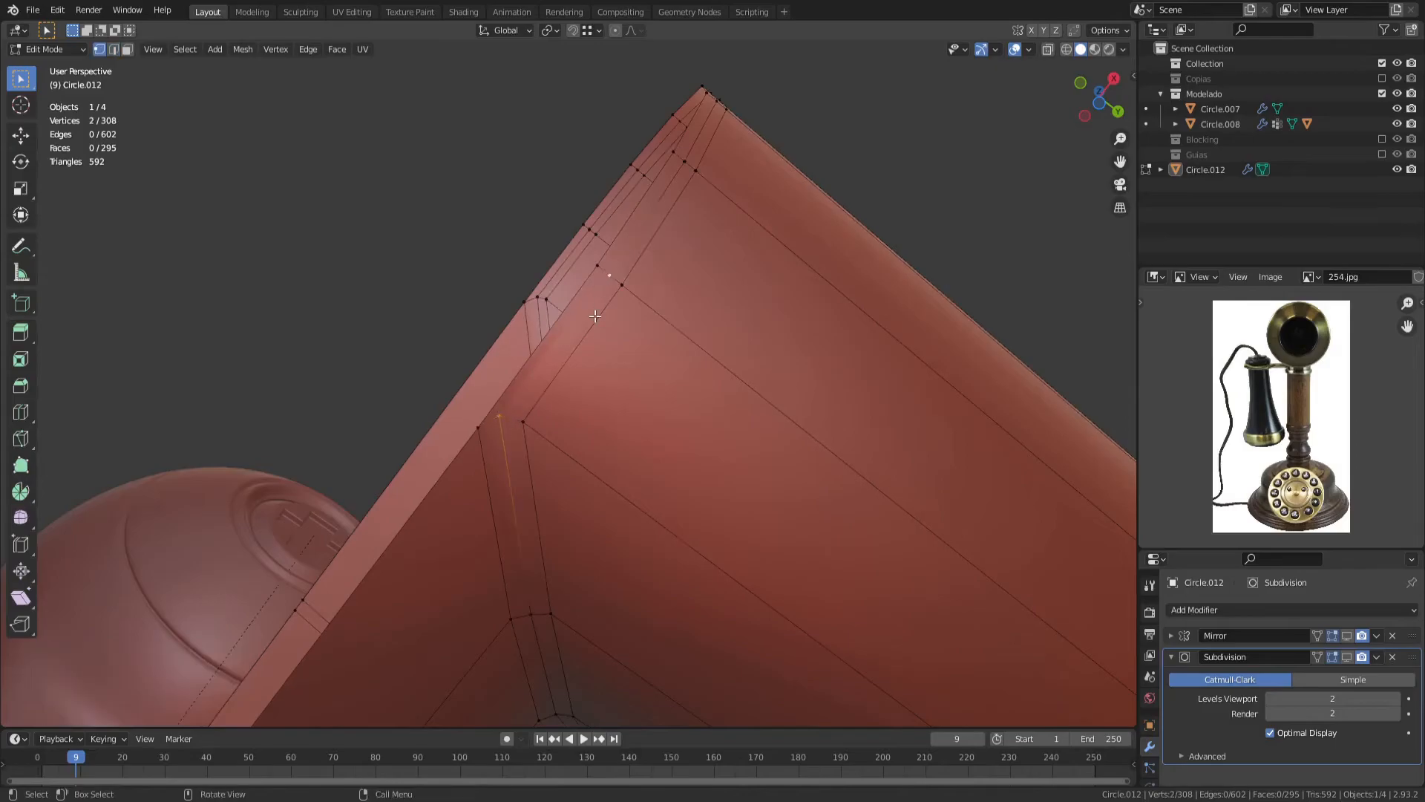
left_click(508, 417)
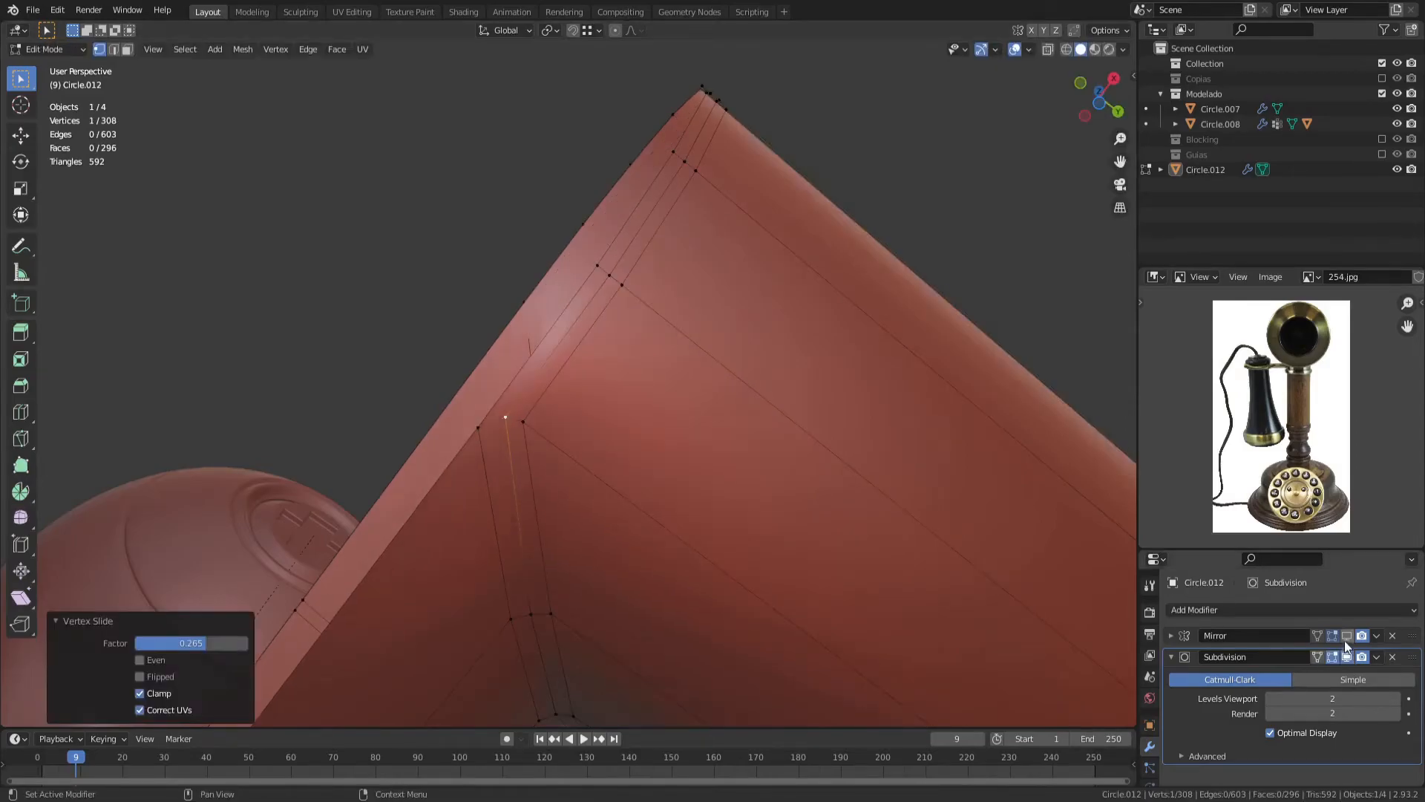
Step: Show the mirrored half again, save the file and recalculate the normals of the whole hook mesh
left_click(1346, 636)
key("ctrl+s")
key("a")
key("alt+n")
left_click(737, 367)
Step: Select the open edge loop at the mirror seam, move it slightly along X and check the junction's shading
key("2")
left_click(574, 295, "alt")
key("g")
key("x")
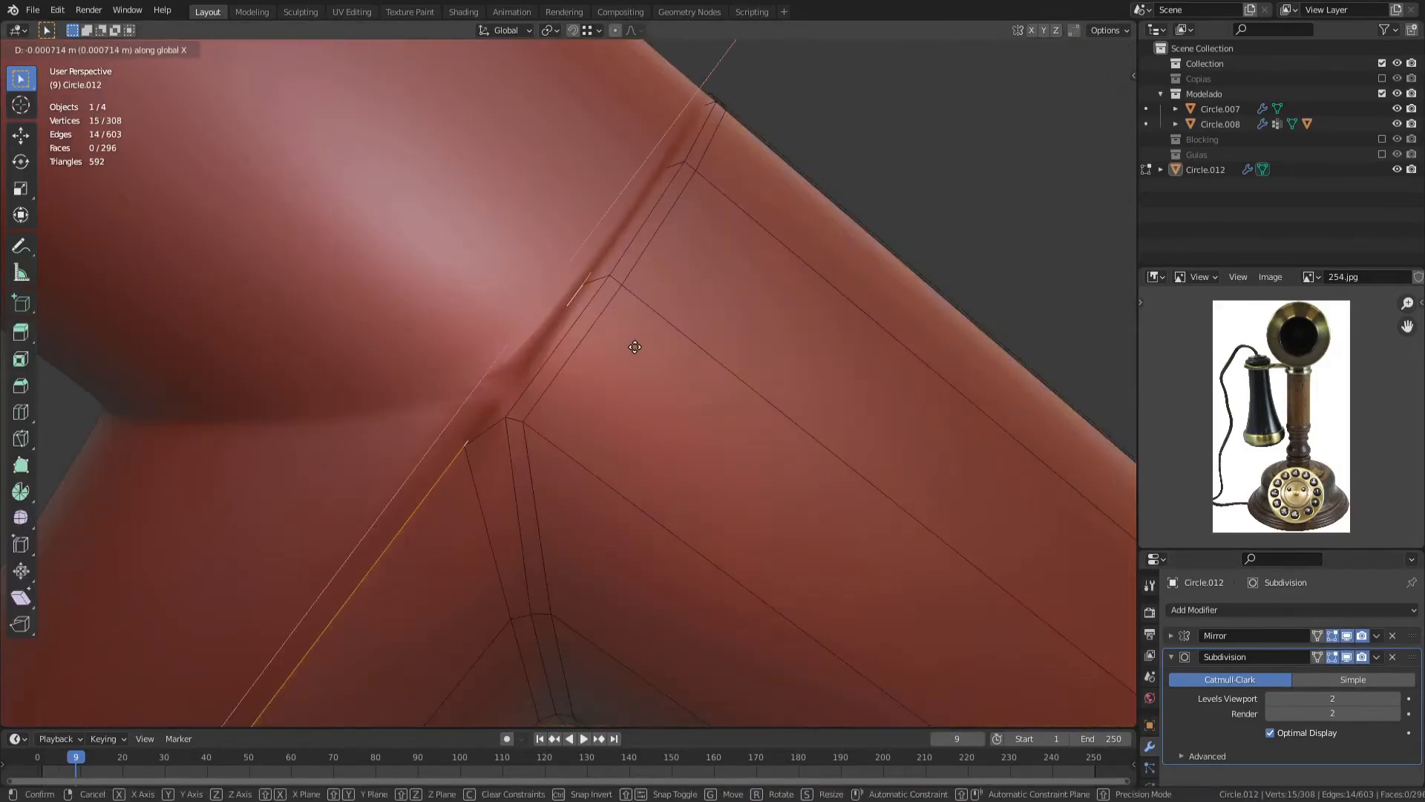
left_click(566, 306)
key("Tab")
middle_click_drag(565, 306, 172, 581)
key("Tab")
middle_click_drag(658, 337, 631, 395, "shift")
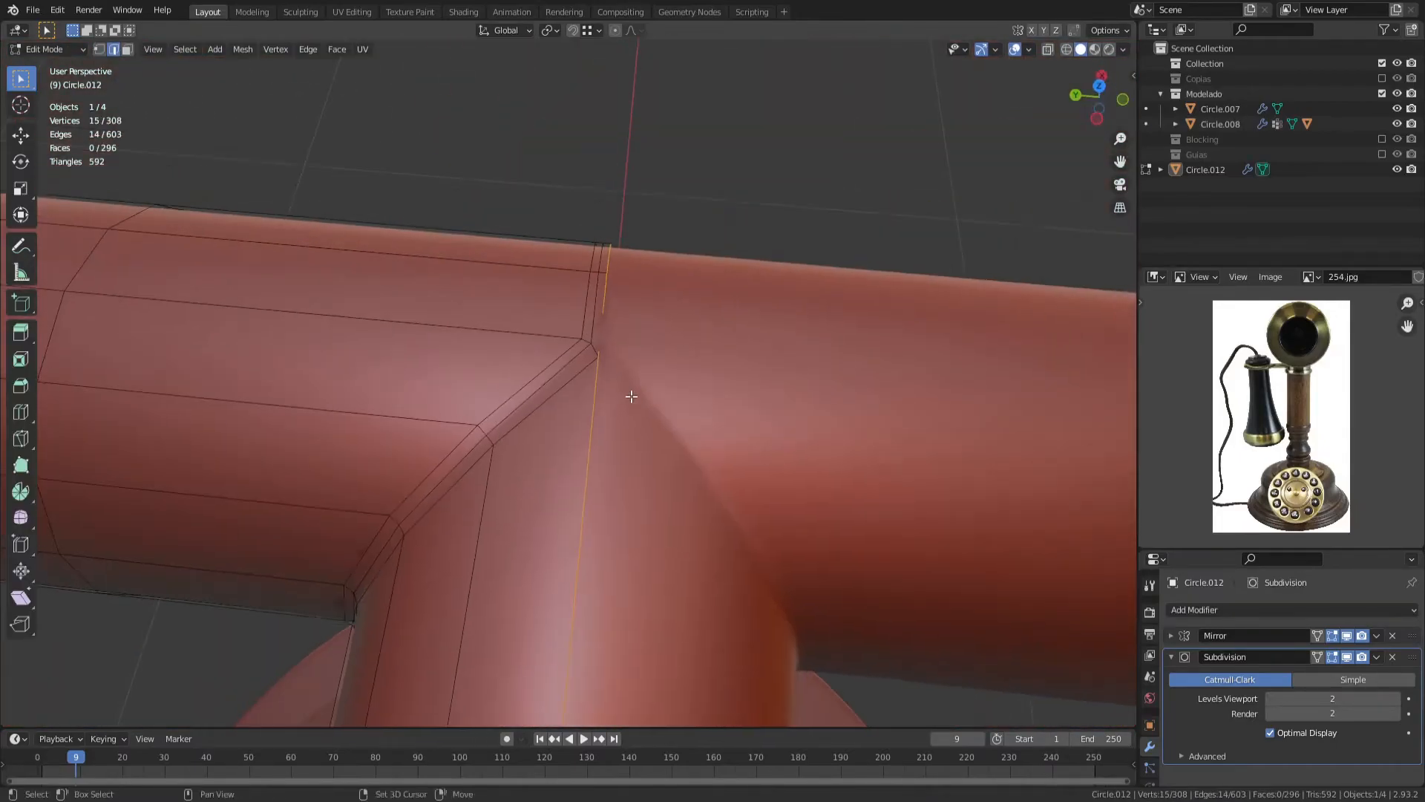
Step: Merge all of the hook's vertices by distance with a 0.0001 m threshold
key("1")
key("a")
right_click(613, 457)
left_click(701, 730)
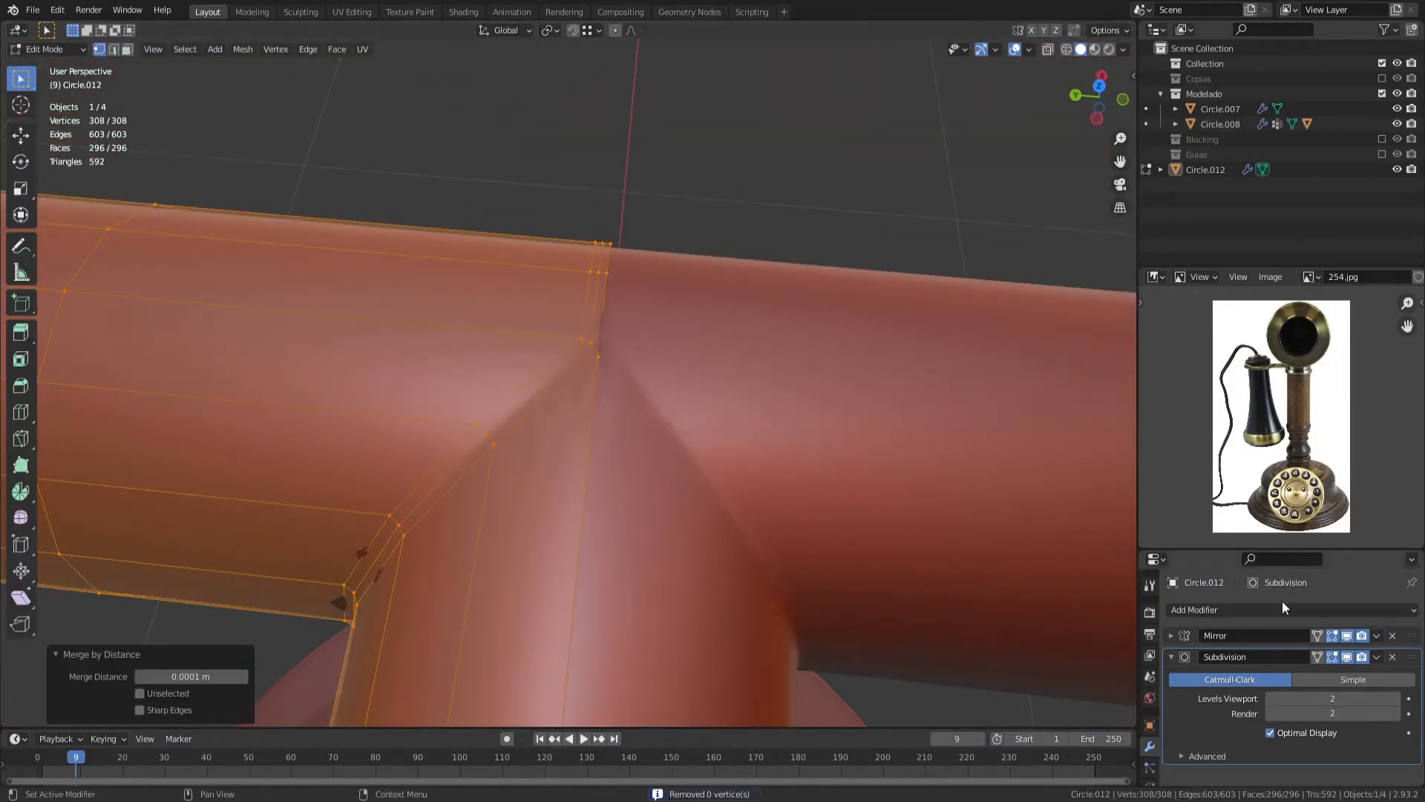
Step: Hide the mirror and subdivision, save the file, and flatten the open seam loop by scaling it to 0 along Y
left_click(1345, 656)
left_click(1345, 636)
key("ctrl+s")
middle_click_drag(840, 423, 438, 334)
left_click(525, 248, "alt")
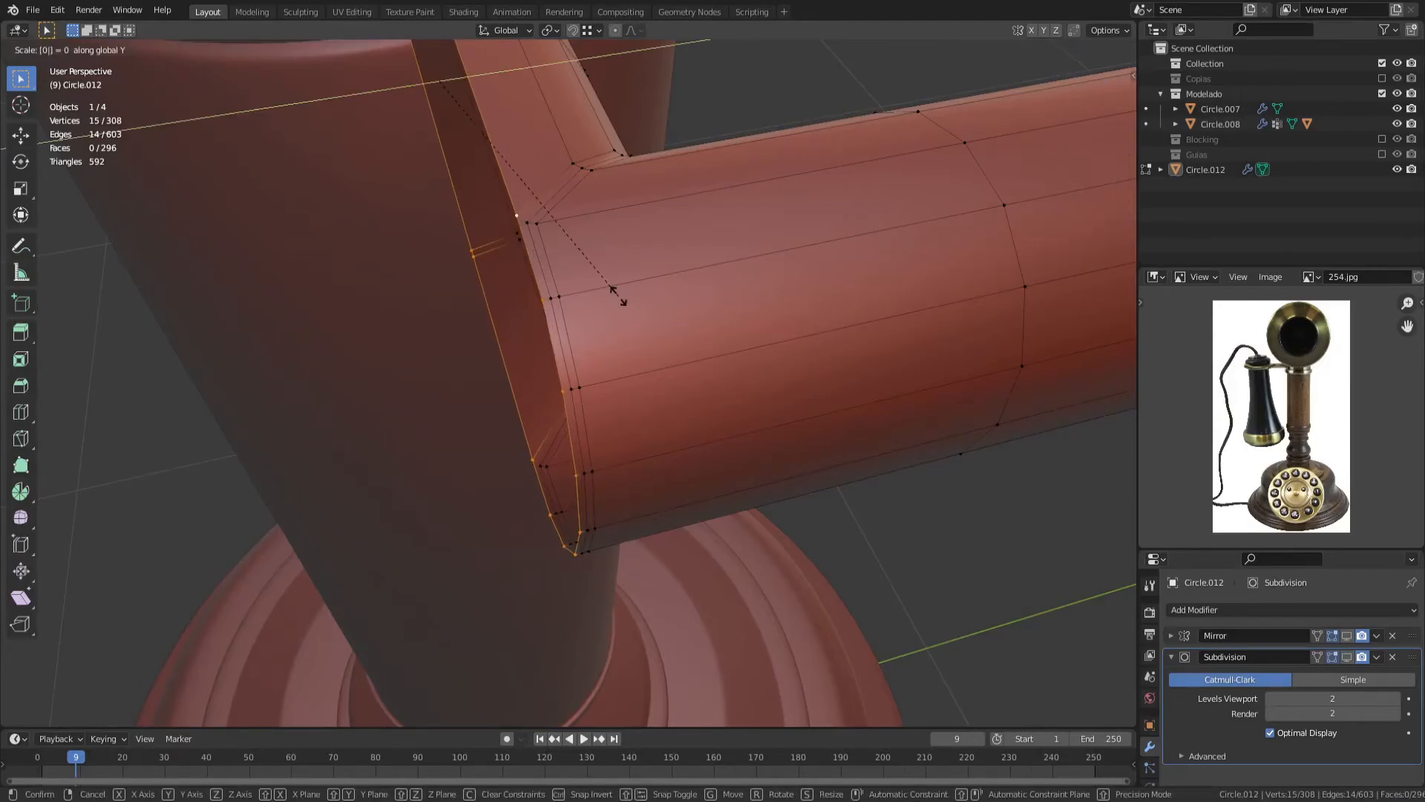
key("Return")
Step: Turn the hook's Mirror and Subdivision display back on and inspect the crossbar's seam
left_click(1346, 656)
left_click(1346, 636)
key("Tab")
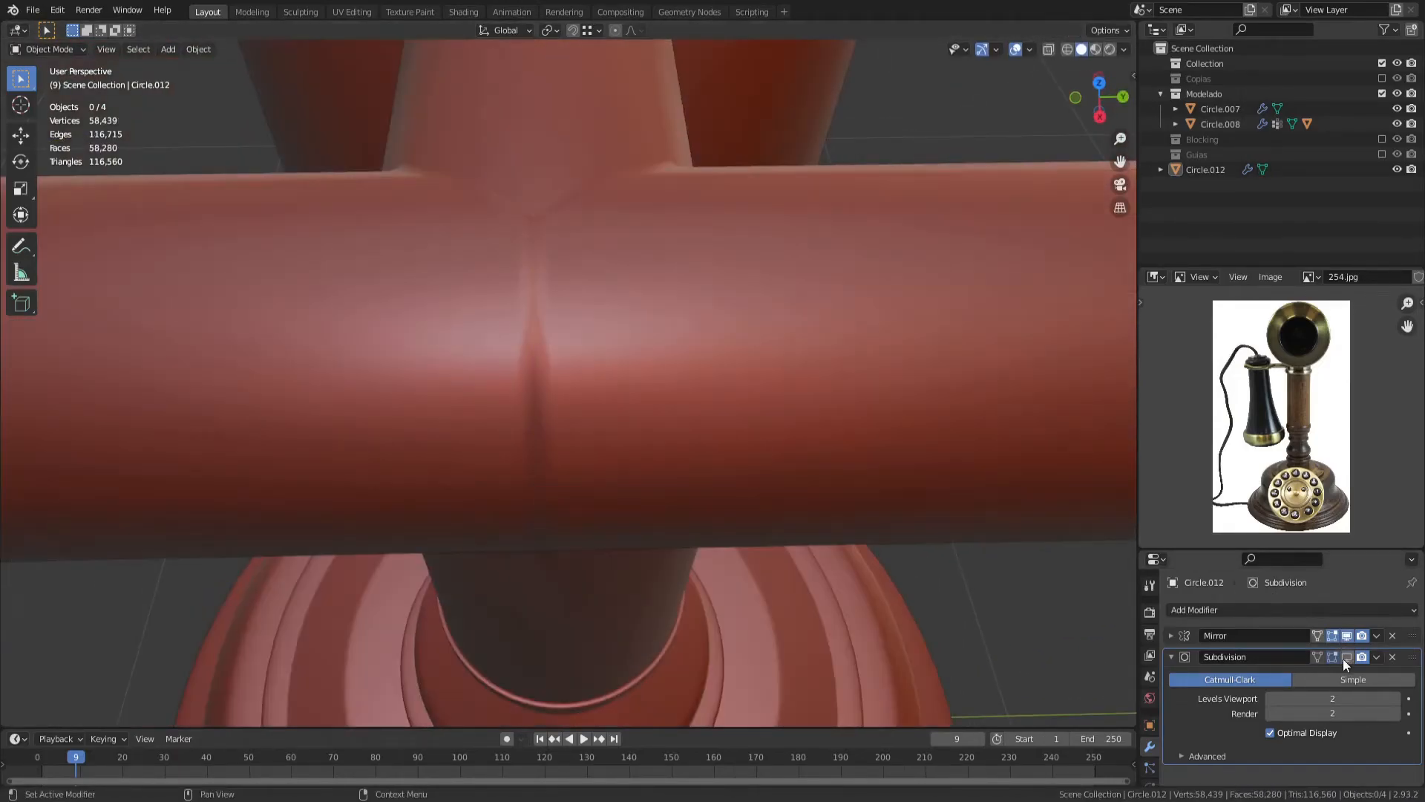
left_click(1342, 657)
left_click(1028, 50)
middle_click_drag(520, 327, 560, 300)
key("Tab")
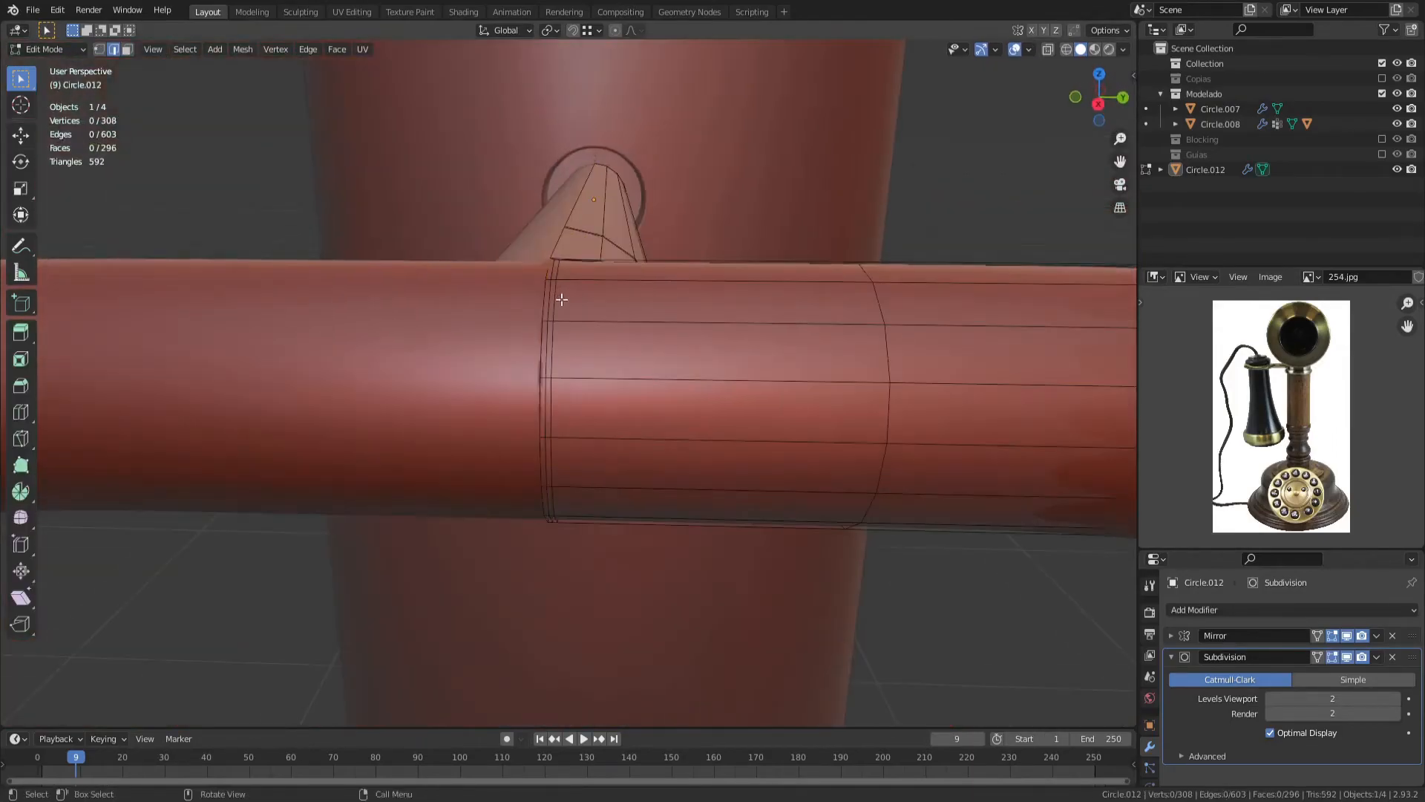
Step: Select the edge loop at the crossbar's mirror seam and expand the Mirror modifier's settings
scroll(560, 300, "up", 3)
scroll(571, 334, "up", 3)
left_click(586, 434)
key("g")
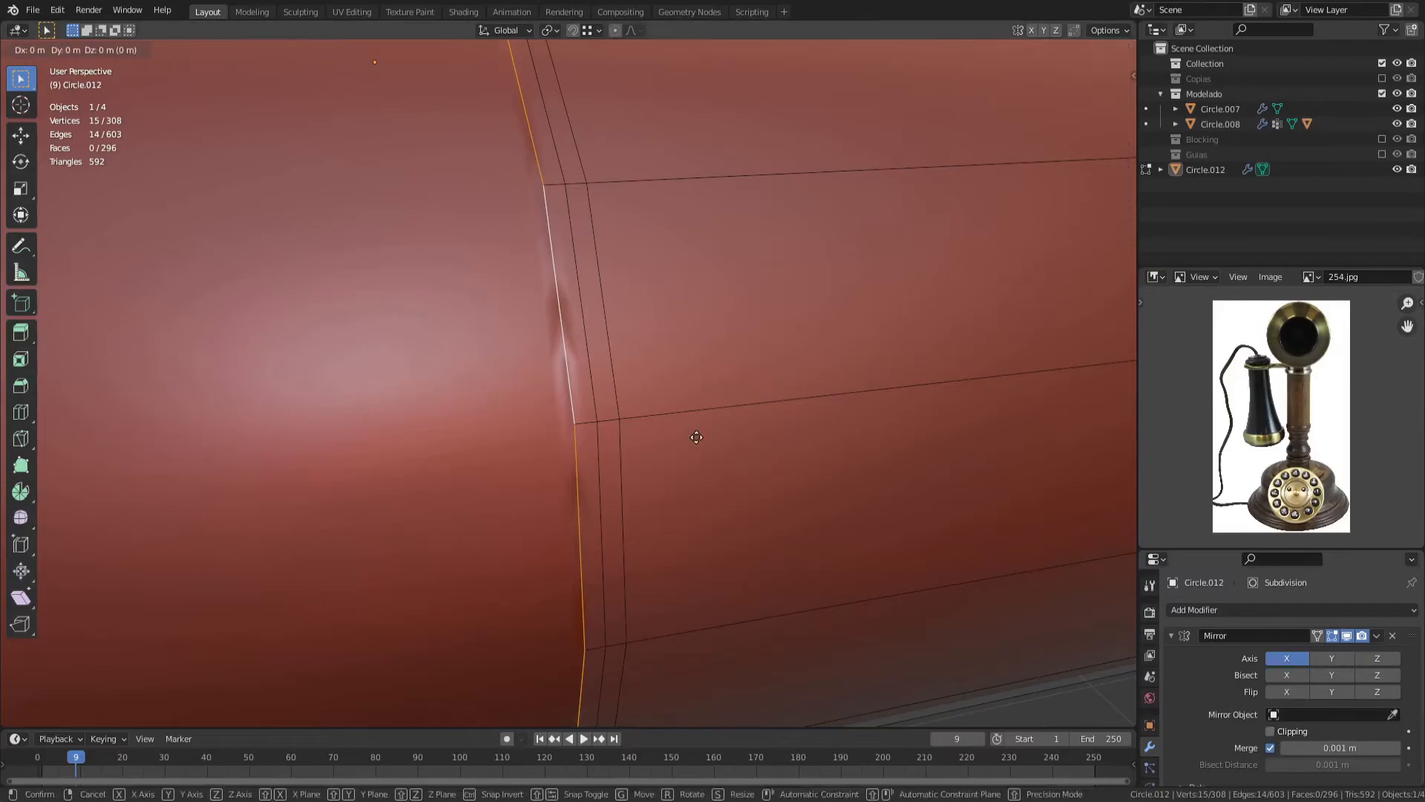
right_click(626, 437)
scroll(626, 438, "down", 4)
middle_click_drag(626, 437, 587, 437)
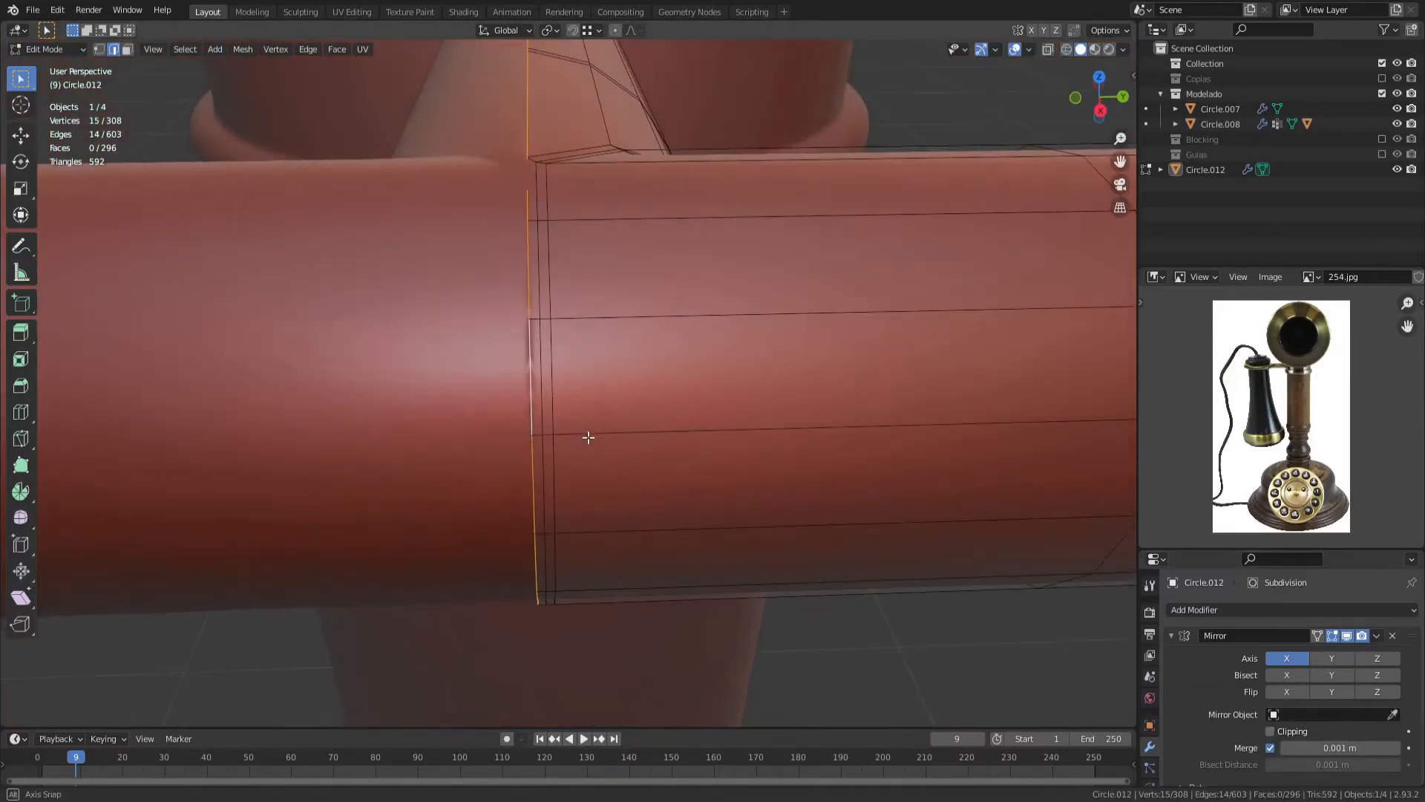
Step: Enable Clipping in the hook's Mirror modifier and move the seam edge loop against the mirror plane
left_click(1347, 635)
scroll(738, 386, "down", 4)
middle_click_drag(738, 385, 602, 345)
scroll(602, 344, "up", 4)
key("g")
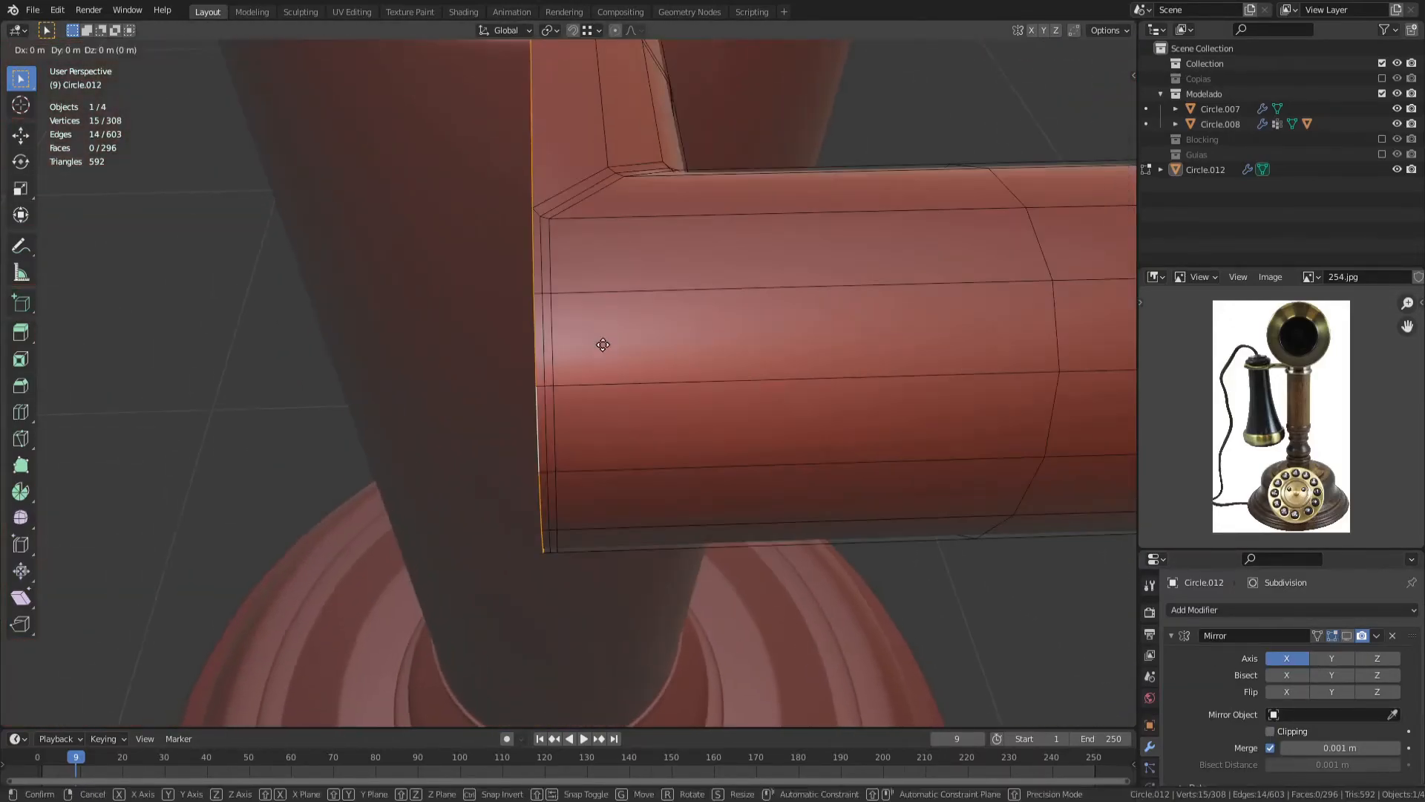
left_click(605, 344)
right_click(770, 358)
left_click(667, 390)
Step: Dissolve the extra support edge loop beside the crossbar's seam and save the file
key("Tab")
scroll(643, 359, "up", 2)
key("Tab")
left_click(576, 334, "alt")
key("ctrl+x")
key("Tab")
middle_click_drag(572, 334, 550, 359)
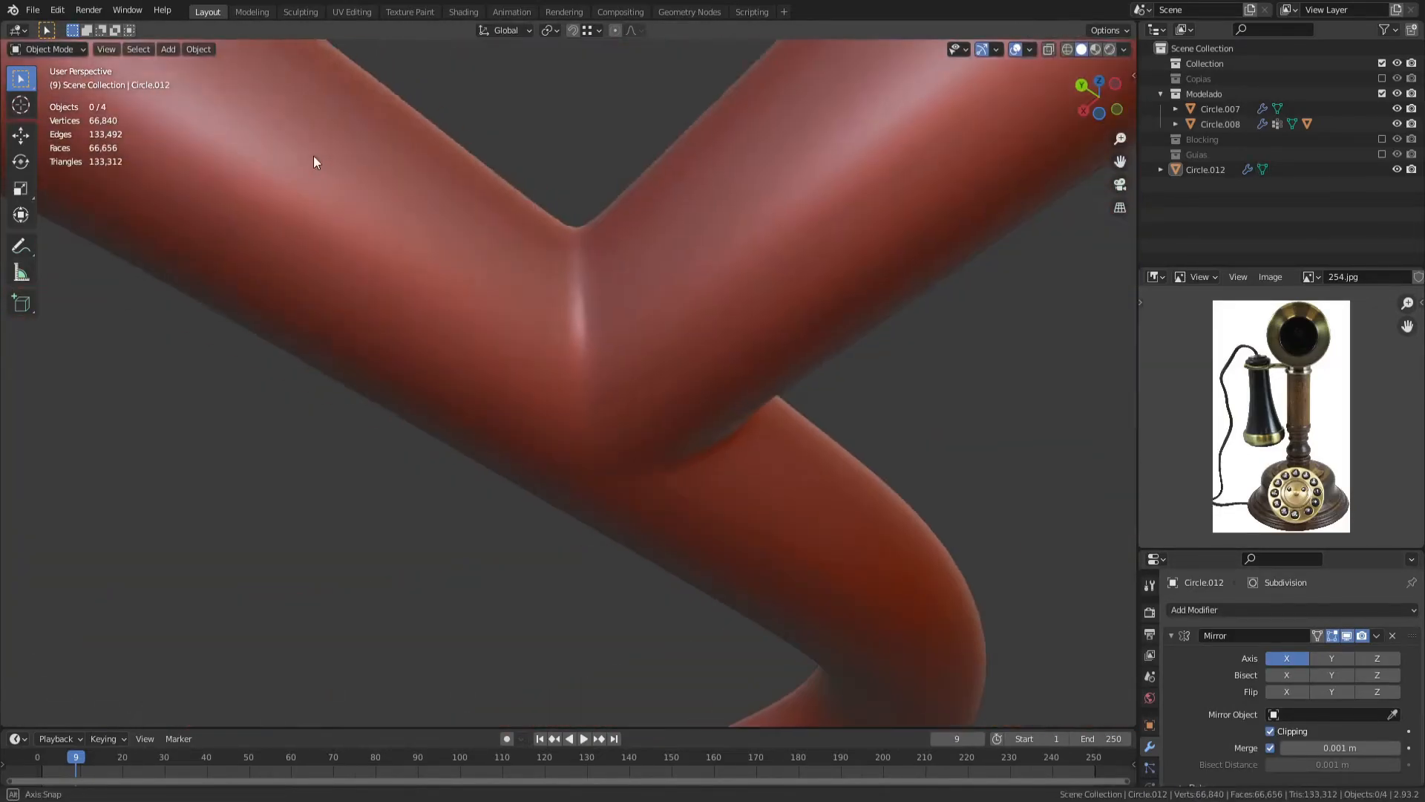
key("ctrl+s")
Step: Examine the hook's smoothed junction and its rod at the column from several angles
key("ctrl+z")
key("ctrl+z")
key("Tab")
key("Tab")
middle_click_drag(415, 407, 649, 371)
key("Tab")
scroll(658, 394, "down", 7)
mouse_move(505, 408)
middle_mouse_down()
mouse_move(670, 438)
mouse_move(628, 340)
mouse_move(480, 333)
mouse_move(555, 434)
middle_mouse_up()
scroll(670, 432, "up", 6)
Step: Open the column's mesh for editing and select the edge loop around the hook's hole
left_click(1172, 635)
scroll(668, 445, "down", 8)
left_click(555, 434)
scroll(555, 434, "up", 4)
key("Tab")
key("z")
left_click(648, 594)
middle_click_drag(185, 564, 343, 541)
scroll(344, 541, "down", 7)
left_click(375, 505, "alt")
middle_click_drag(564, 504, 410, 500)
key("z")
left_click(848, 510)
scroll(849, 511, "up", 6)
Step: With the column's subdivision hidden, select the hole's inner faces in right view and scale them down around the hook's rod
left_click(1171, 656)
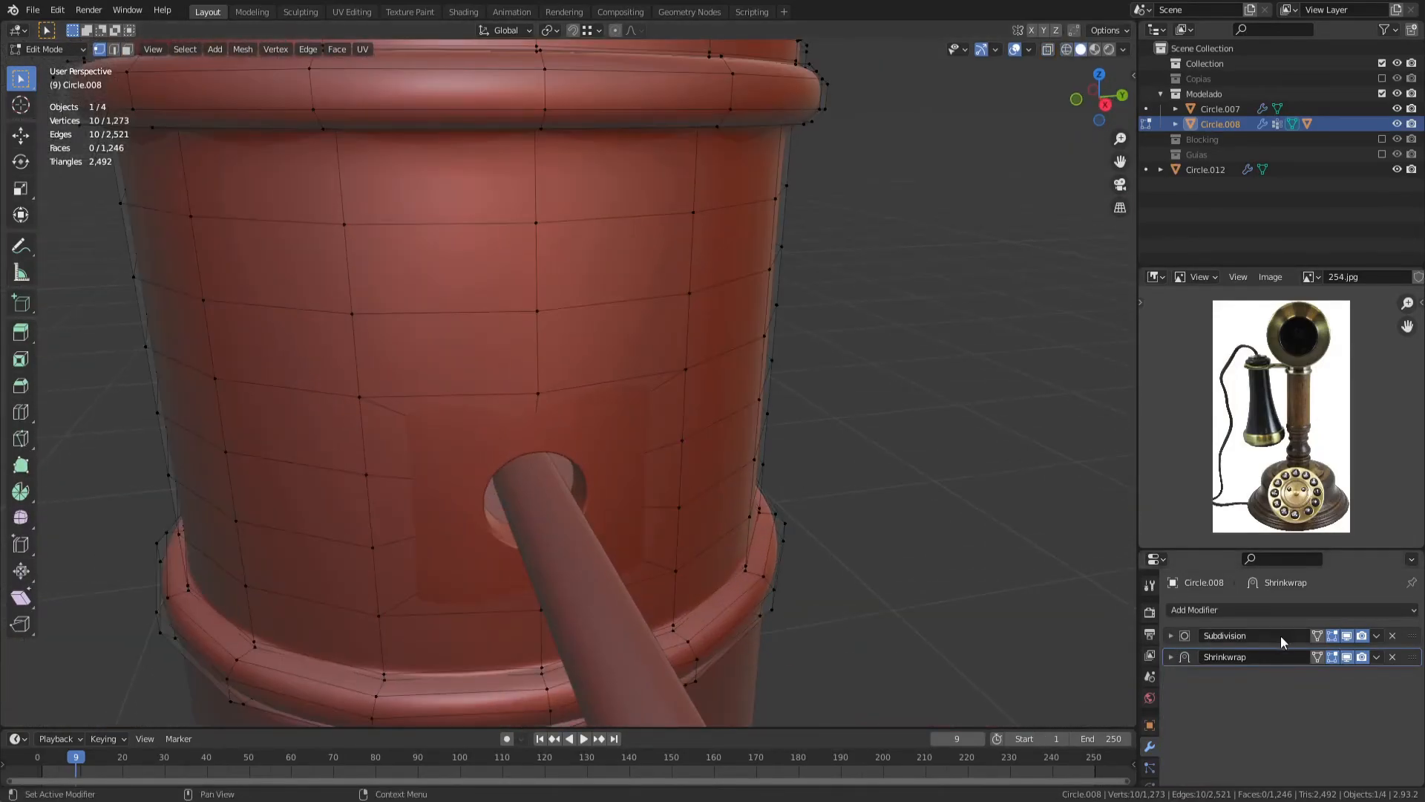
left_click(1346, 636)
left_click(1346, 656)
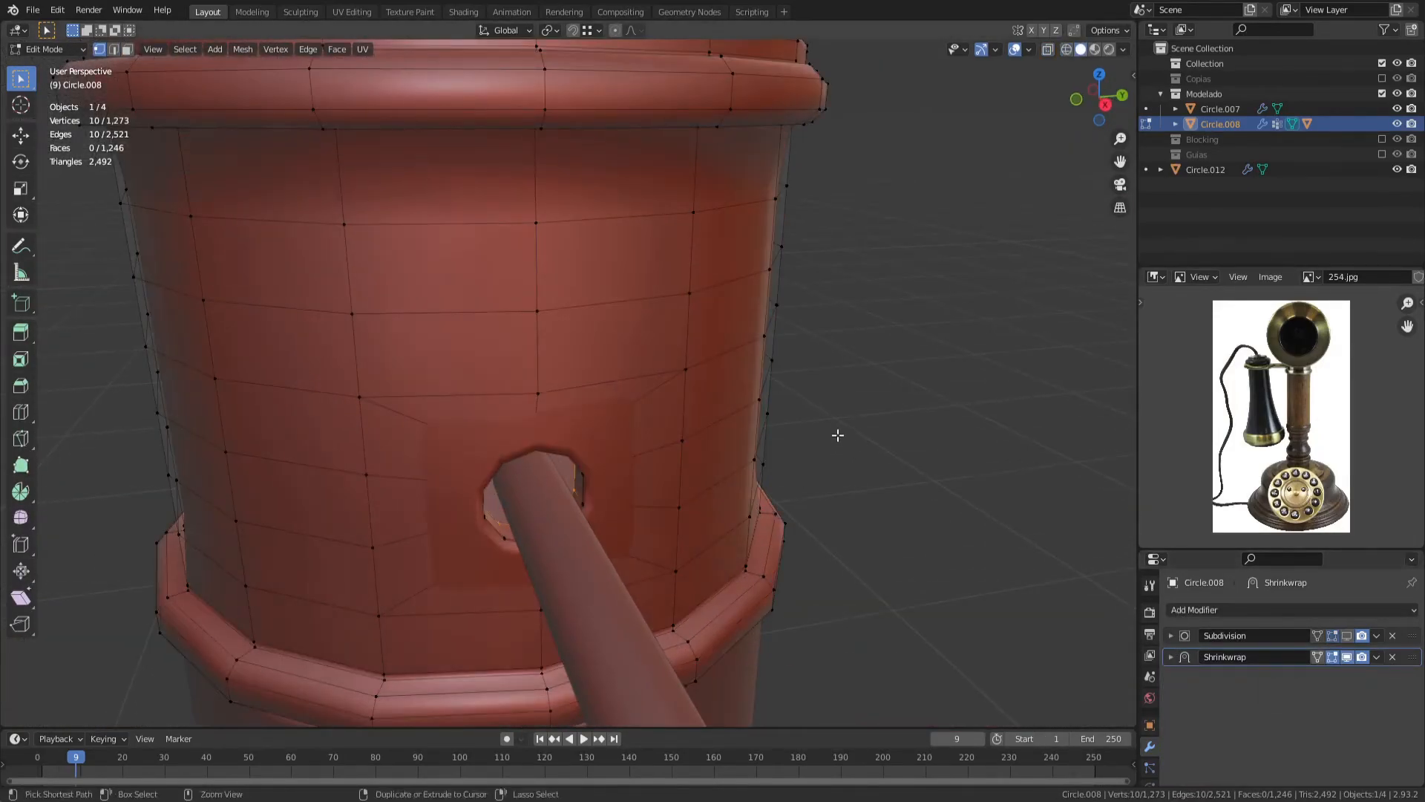
key("KP_3")
middle_click_drag(661, 579, 668, 375, "shift")
key("shift+z")
scroll(683, 386, "up", 10)
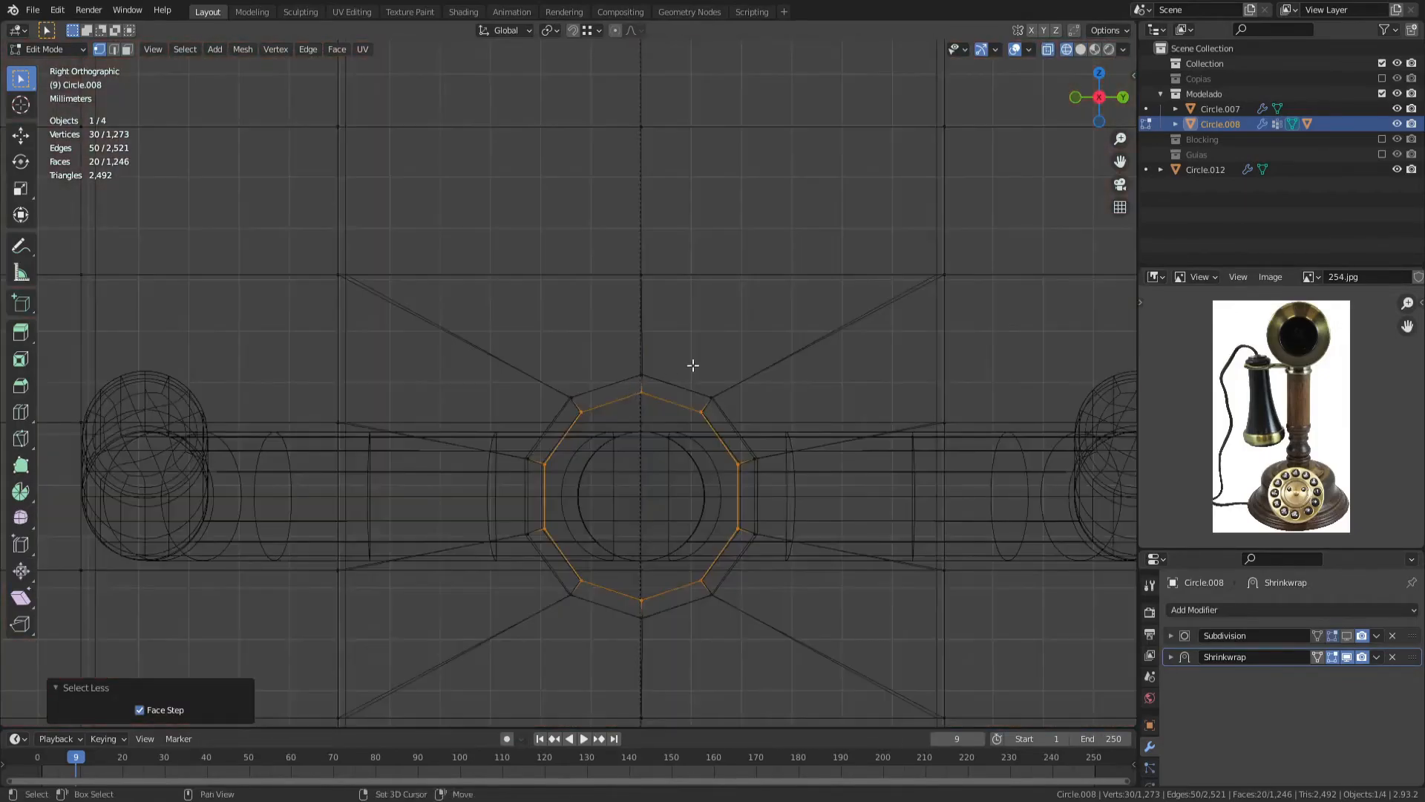
key("s")
left_click(626, 464)
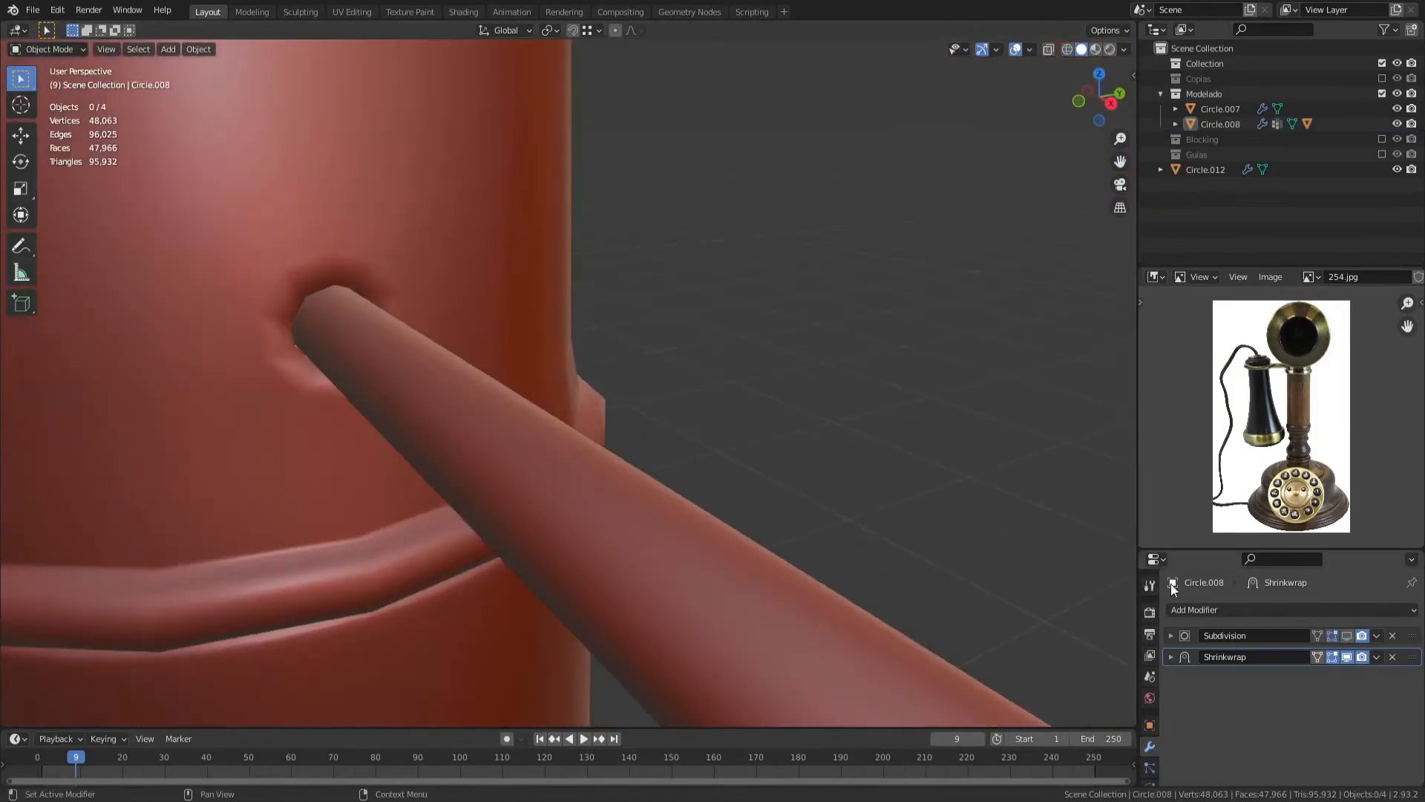
Step: Show the column's subdivision again and save the file
scroll(594, 378, "down", 5)
key("ctrl+s")
mouse_move(620, 360)
middle_mouse_down()
mouse_move(537, 423)
mouse_move(486, 425)
mouse_move(541, 302)
middle_mouse_up()
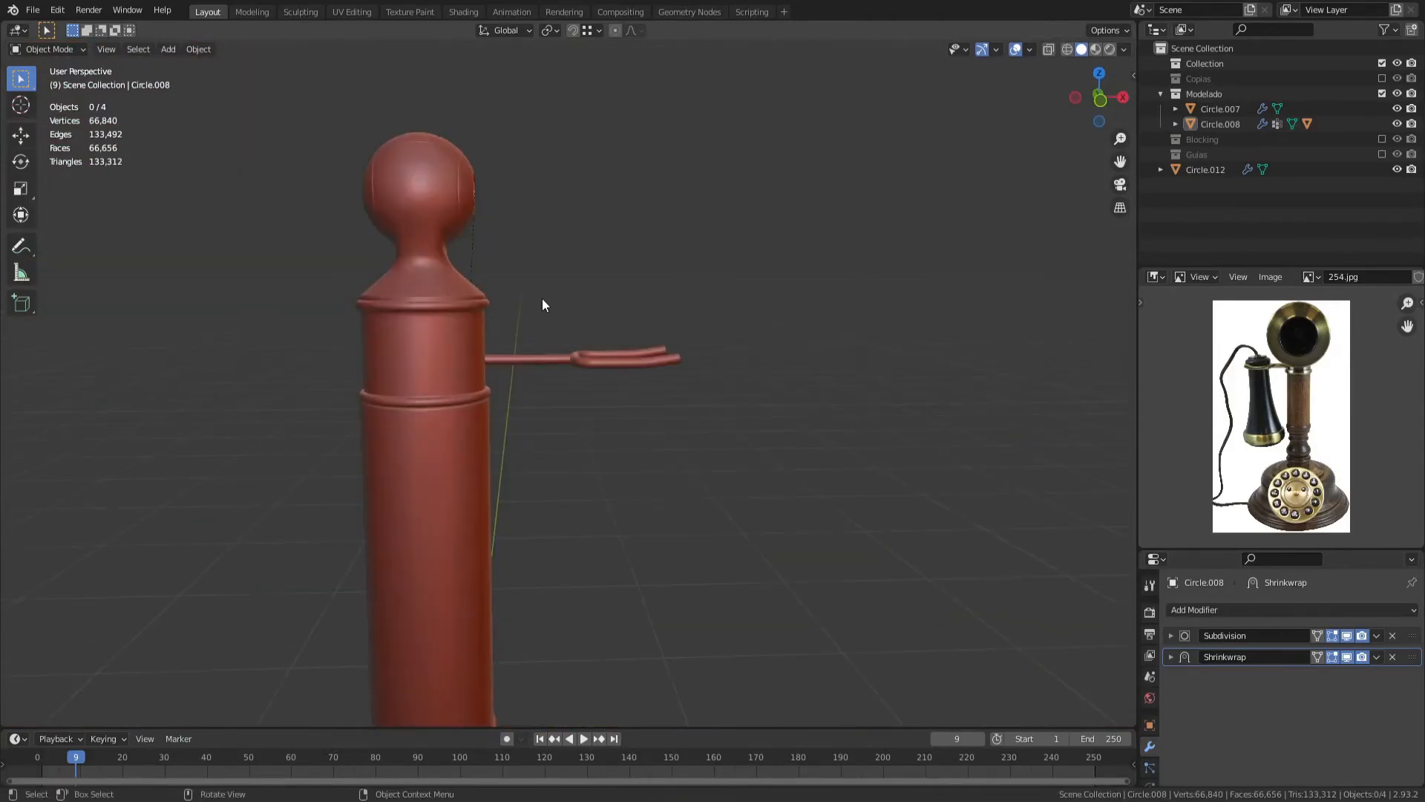
Step: Box-select most of the hook's vertices in wireframe display and move them along X toward the column
left_click(594, 354)
key("Tab")
key("shift+z")
middle_click_drag(598, 343, 623, 401)
left_click_drag(746, 312, 530, 401)
key("z")
left_click(916, 426)
scroll(749, 356, "up", 7)
key("g")
key("x")
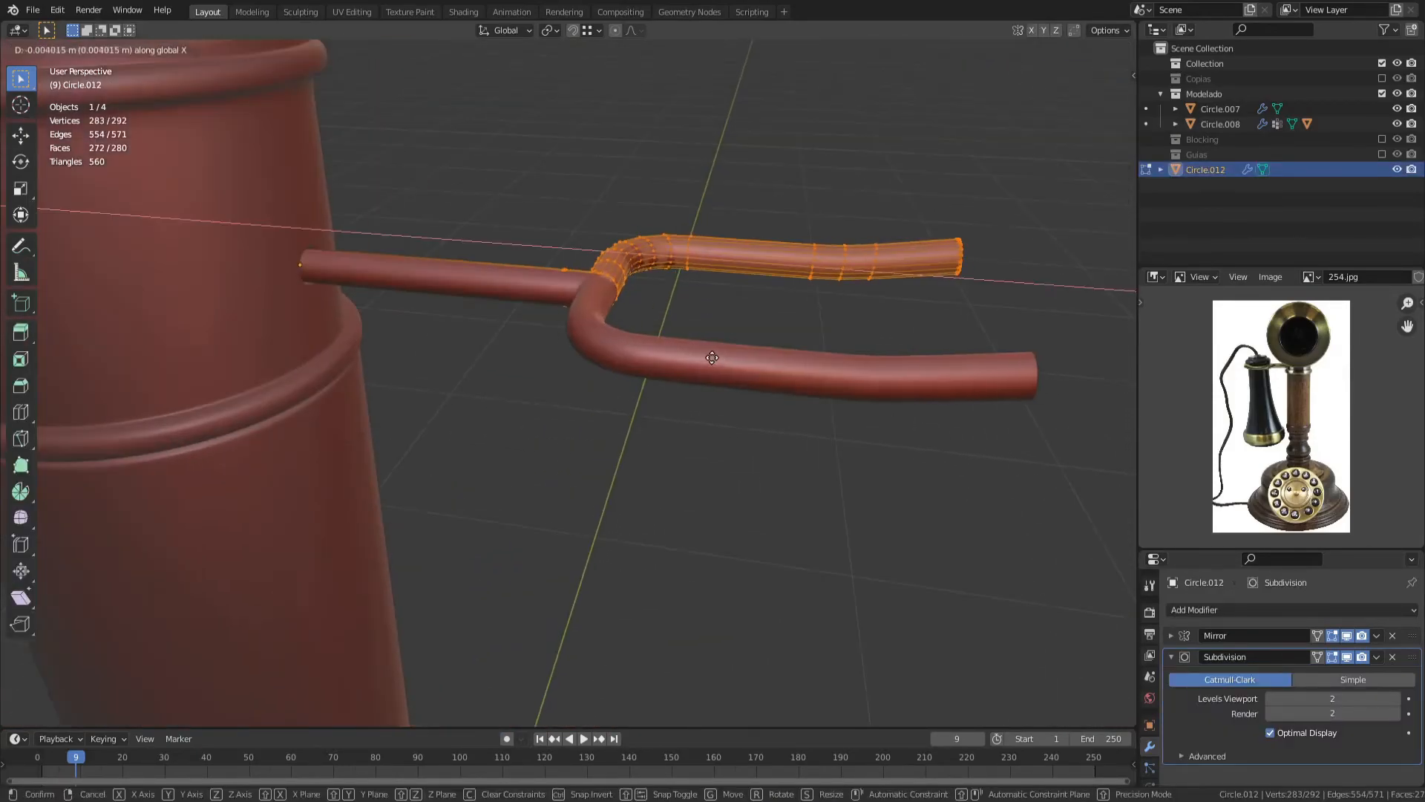
left_click(616, 339)
Step: Save the file and examine the hook's crossbar junction up close
key("Tab")
key("ctrl+s")
scroll(519, 413, "down", 6)
key("Tab")
scroll(579, 420, "up", 7)
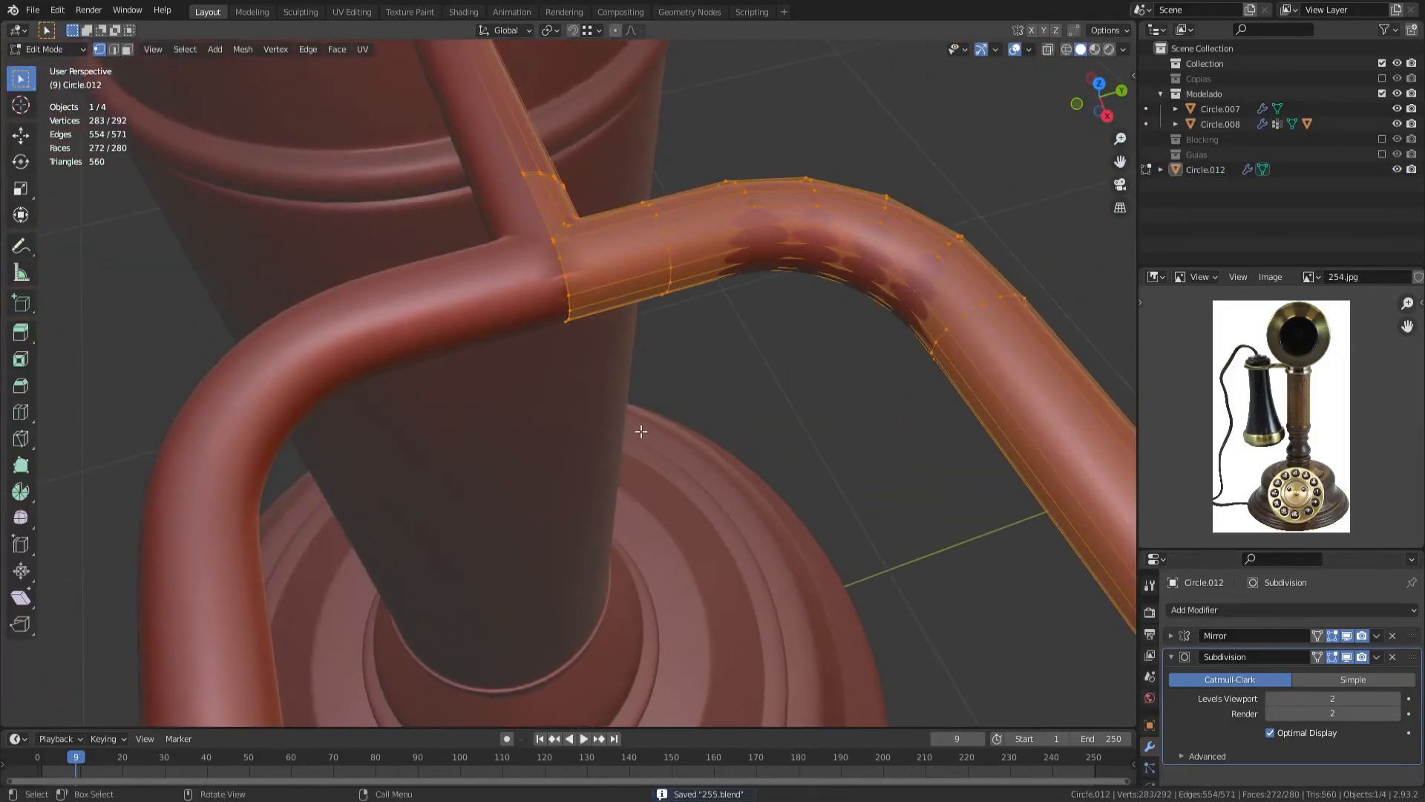
key("alt+a")
mouse_move(611, 353)
middle_mouse_down()
mouse_move(491, 371)
mouse_move(426, 341)
mouse_move(620, 367)
middle_mouse_up()
Step: Undo the last move of the hook's vertices
key("ctrl+z")
key("ctrl+z")
key("ctrl+z")
key("ctrl+z")
key("ctrl+z")
key("ctrl+z")
key("ctrl+z")
key("a")
key("g")
key("x")
right_click(548, 334)
key("alt+a")
Step: Box-select the rod's end vertices at the column and move them along X to shorten the rod
key("Tab")
scroll(503, 343, "up", 7)
key("Tab")
left_click(1171, 657)
key("1")
scroll(661, 417, "down", 5)
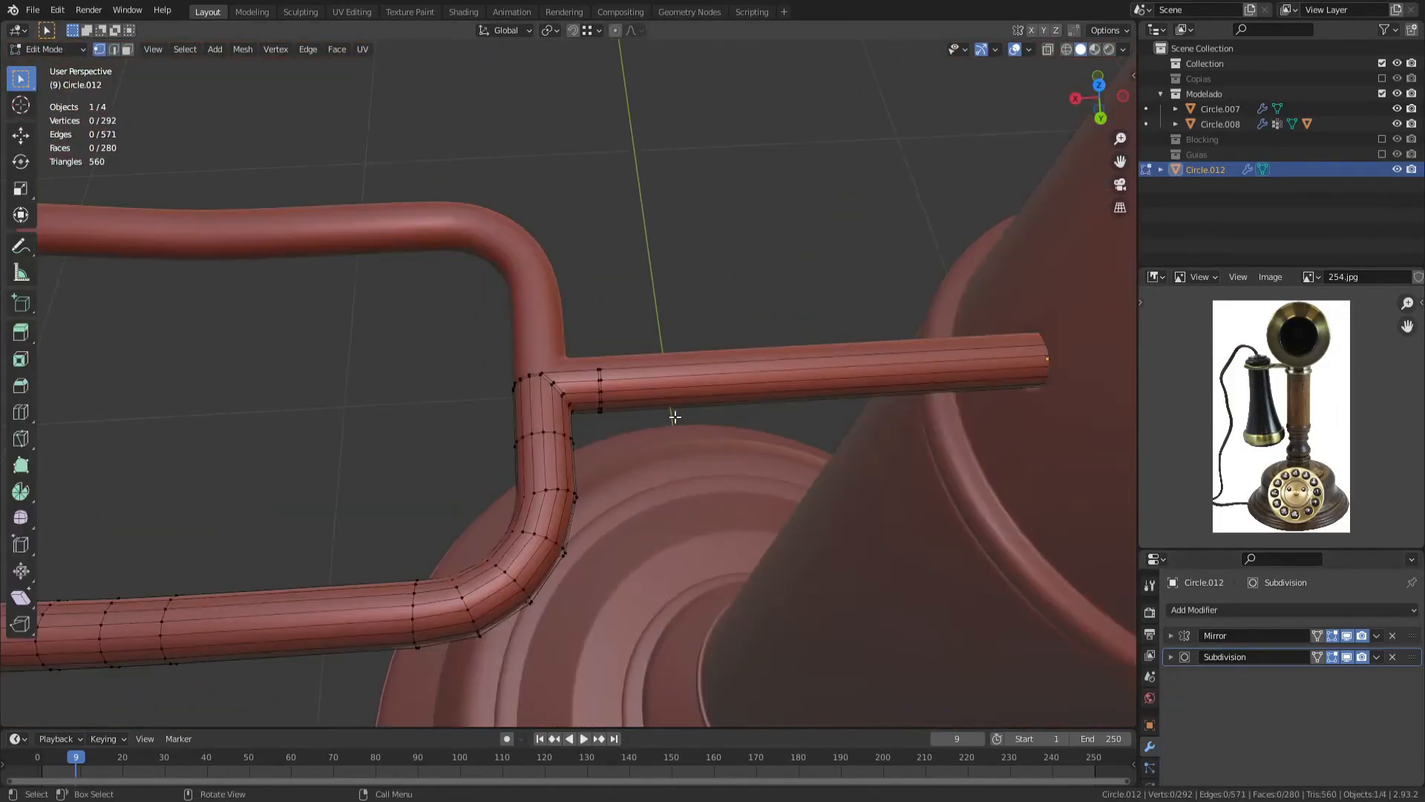
middle_click_drag(661, 416, 544, 408, "shift")
left_click_drag(876, 282, 1017, 445)
key("g")
key("x")
left_click(749, 429)
Step: Move the whole hook object about -0.106 m along X to seat its rod against the column, and save the file
key("Tab")
key("g")
key("x")
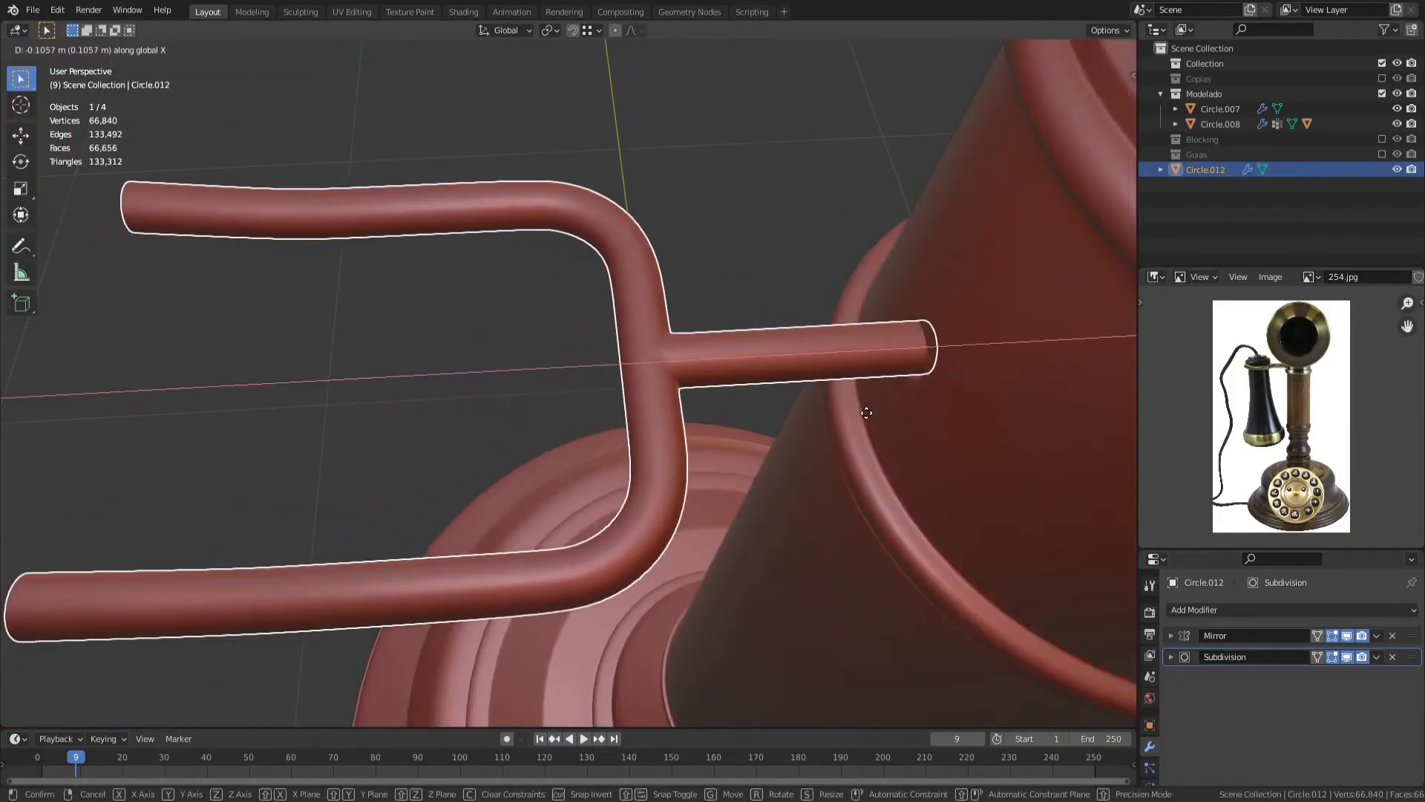
left_click(867, 413)
key("alt+a")
key("ctrl+s")
scroll(685, 424, "down", 3)
scroll(537, 337, "up", 5)
key("Tab")
key("a")
key("g")
key("x")
middle_click_drag(685, 424, 475, 286)
right_click(518, 340)
key("Tab")
Step: Move the hook object to the Modelado collection
scroll(519, 340, "down", 8)
key("m")
left_click(787, 384)
Step: Duplicate the receiver from the Blocking collection in place, move the copy to Modelado, and leave only Modelado enabled
left_click(1382, 94)
left_click(1382, 108)
left_click(683, 359)
key("shift+d")
right_click(775, 346)
key("m")
left_click(775, 345)
left_click(1382, 108)
left_click(1382, 93)
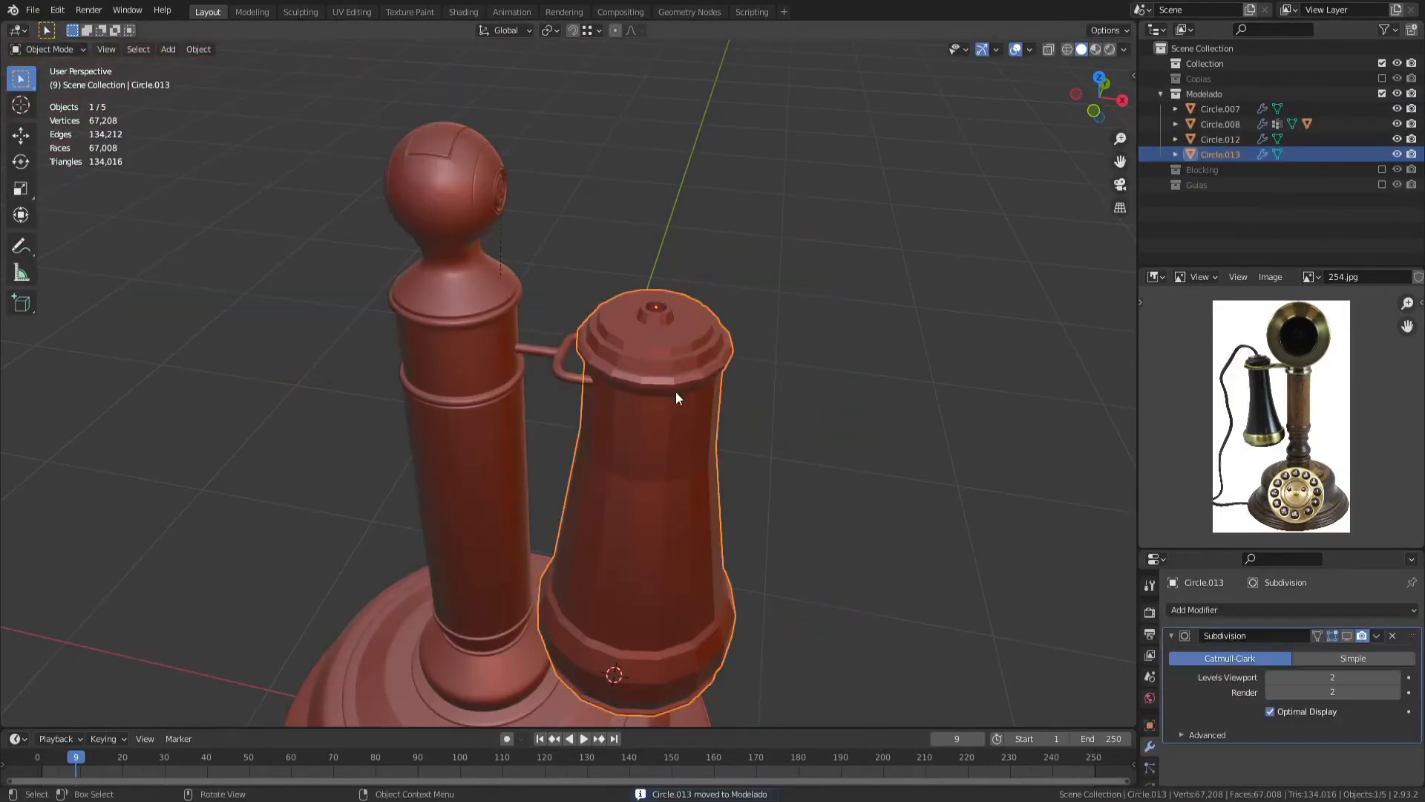
Step: Scale the whole receiver mesh to about 0.72 and move it -0.05461 m in X and 0.10649 m in Z onto the hook
key("KP_1")
scroll(688, 389, "down", 3)
key("Tab")
key("s")
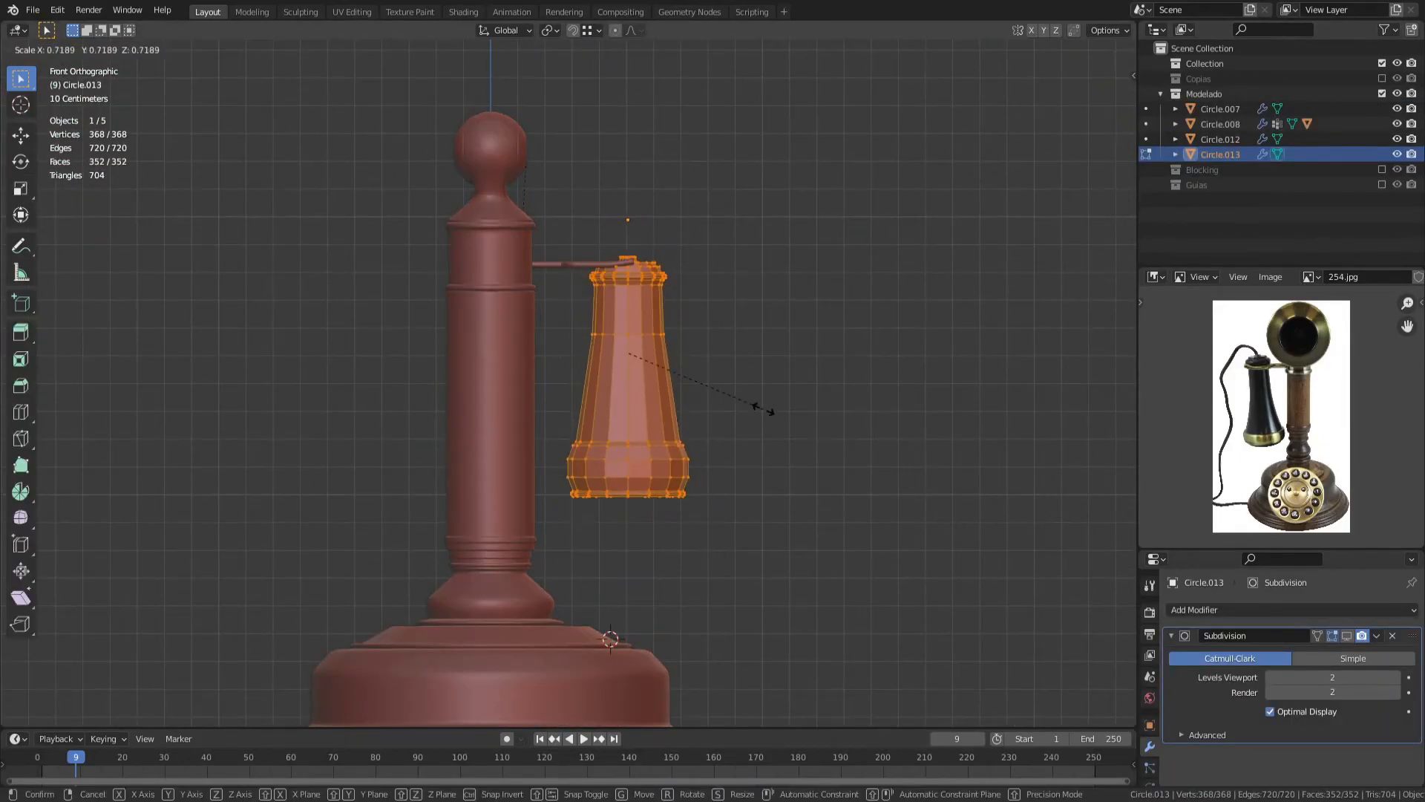
left_click(763, 409)
key("g")
left_click(747, 378)
key("KP_3")
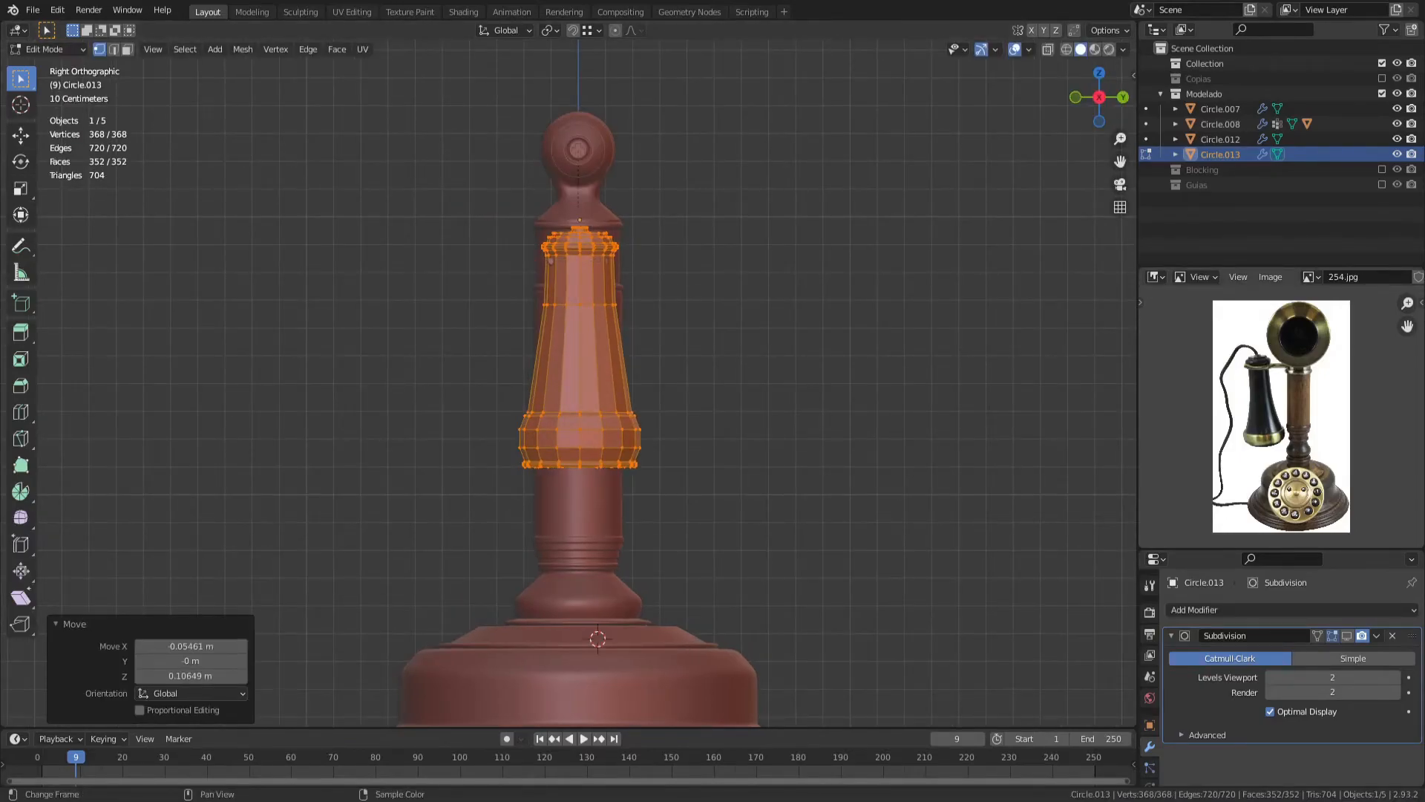
middle_click_drag(446, 259, 532, 407)
scroll(564, 194, "up", 4)
Step: Circle-select the vertices of the hook's arm and bend in wireframe display and move them about 0.0275 m along Y
key("Tab")
left_click(563, 194)
key("Tab")
key("KP_7")
scroll(532, 406, "up", 3)
key("shift+z")
key("alt+a")
key("c")
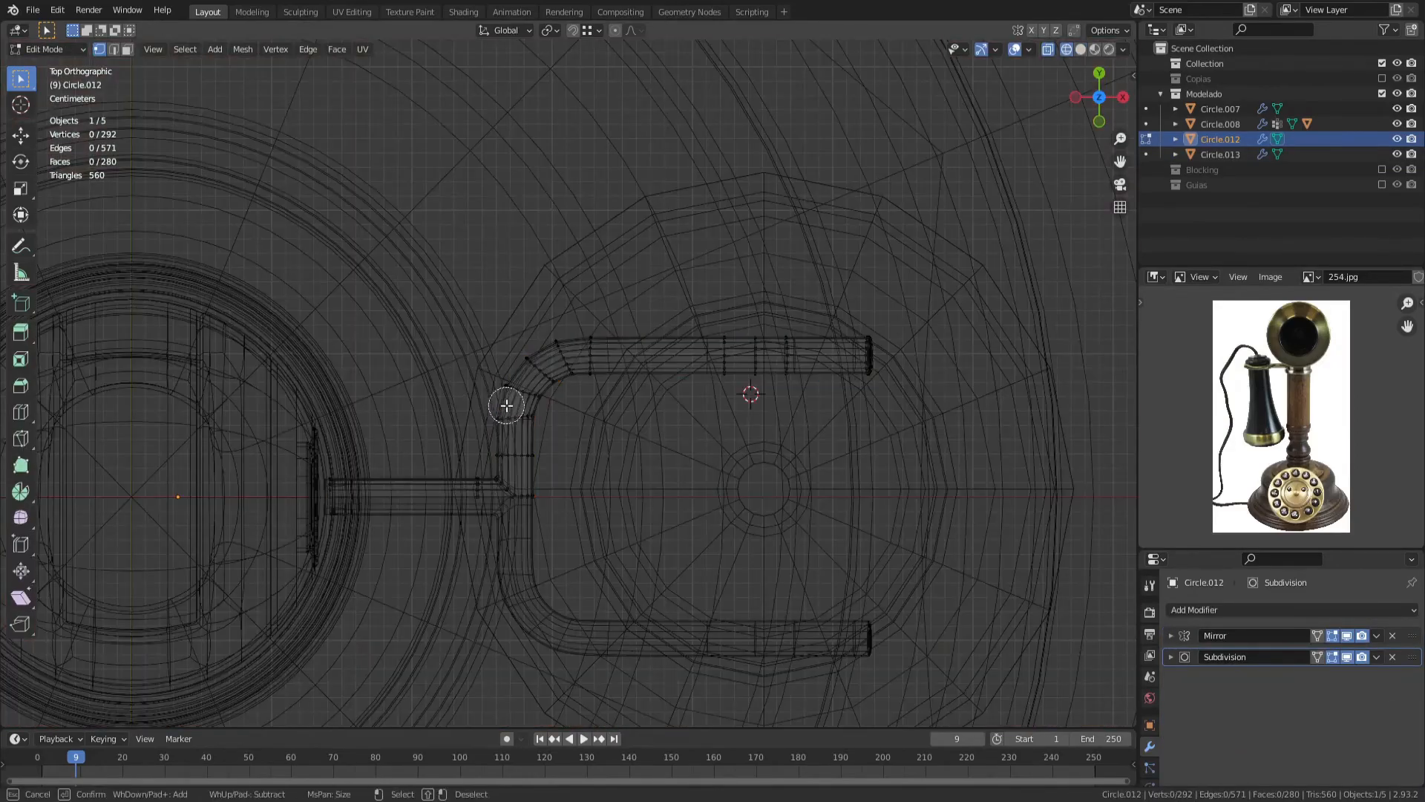
key("Escape")
key("shift+z")
key("g")
key("y")
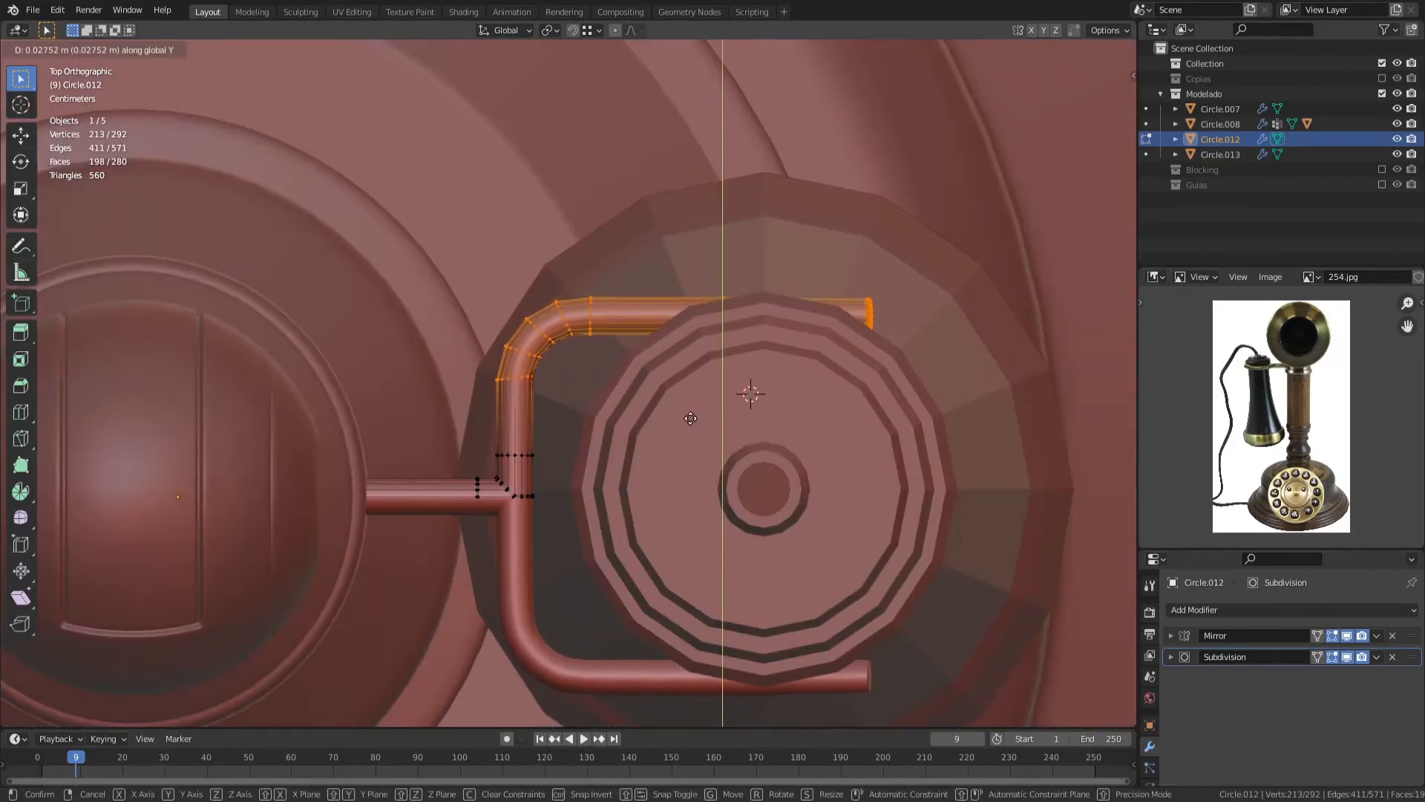
left_click(689, 427)
Step: Move the hook arm's end section about 0.007 m along Y and the edge ring past the bend about 0.0026 m along Y
key("shift+z")
left_click_drag(789, 233, 920, 382)
key("shift+z")
key("g")
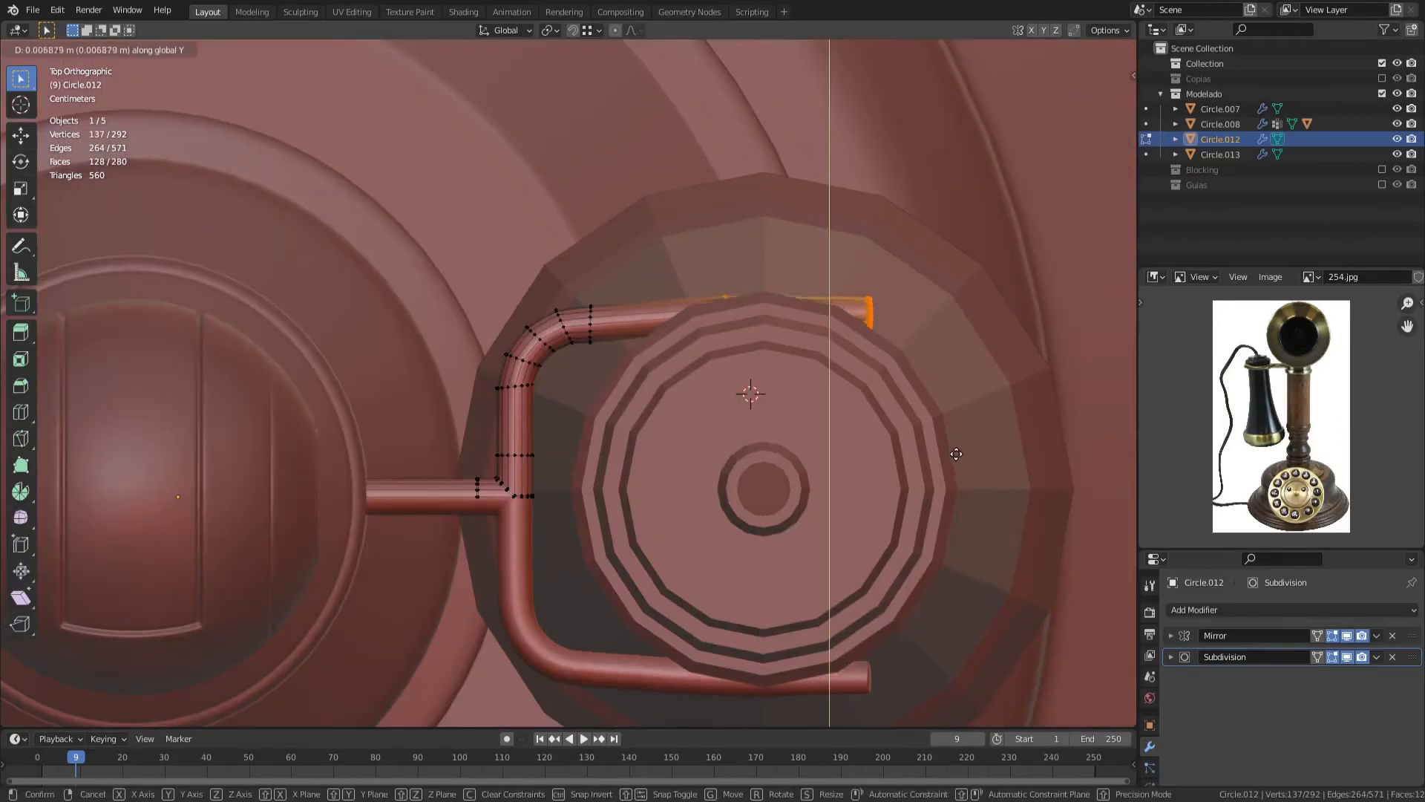
left_click(954, 447)
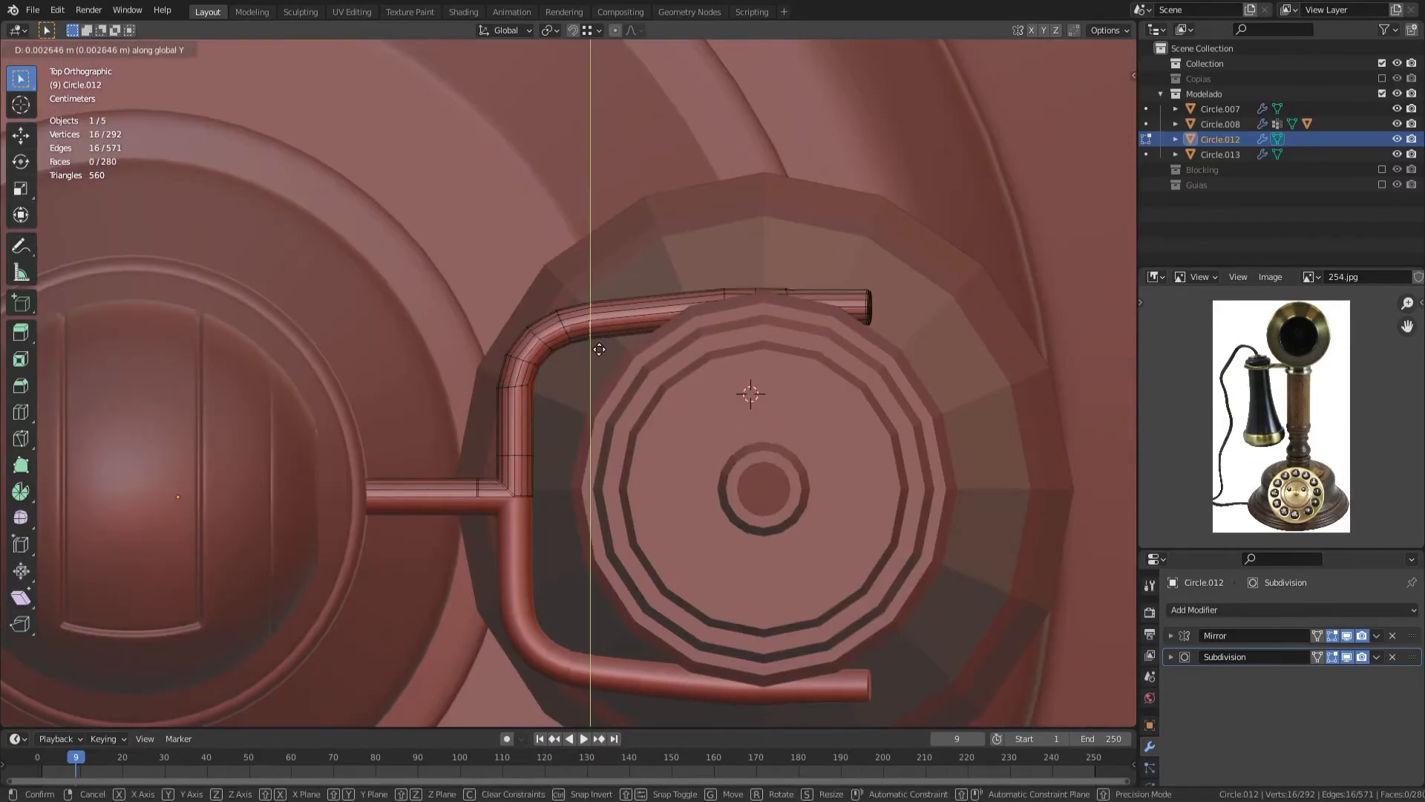
left_click(599, 348)
Step: Save the file, inspect the hook's arm ends, and undo the recent Y moves of the hook's vertices
key("Tab")
scroll(531, 383, "down", 6)
key("ctrl+s")
middle_click_drag(599, 348, 398, 414)
scroll(574, 386, "up", 4)
key("ctrl+z")
key("ctrl+z")
key("ctrl+z")
key("ctrl+z")
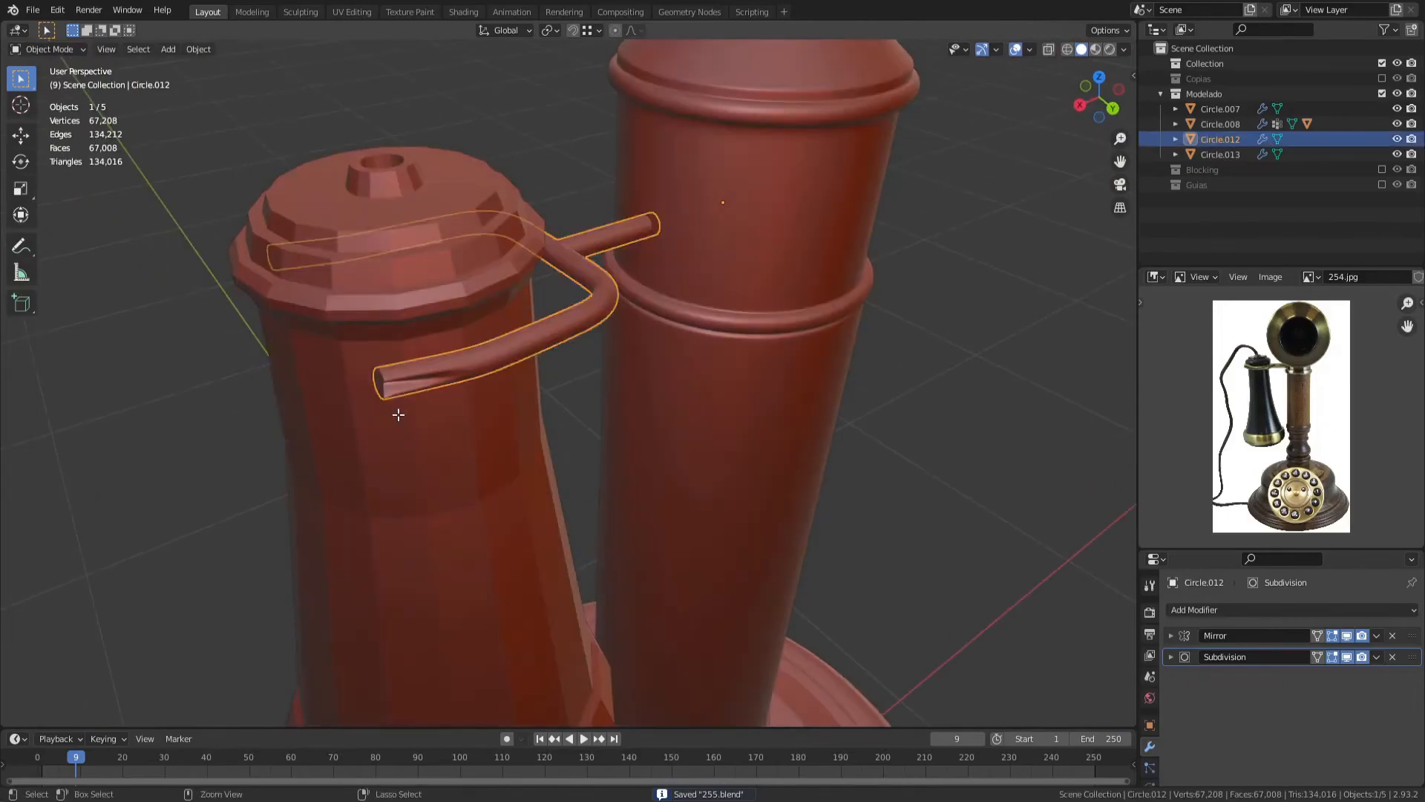
Step: Box-select the hook's arm and bend vertices in wireframe display and move them along Y to widen the hook
key("KP_7")
key("shift+z")
left_click_drag(423, 193, 850, 430)
middle_click_drag(849, 431, 486, 296)
key("g")
key("y")
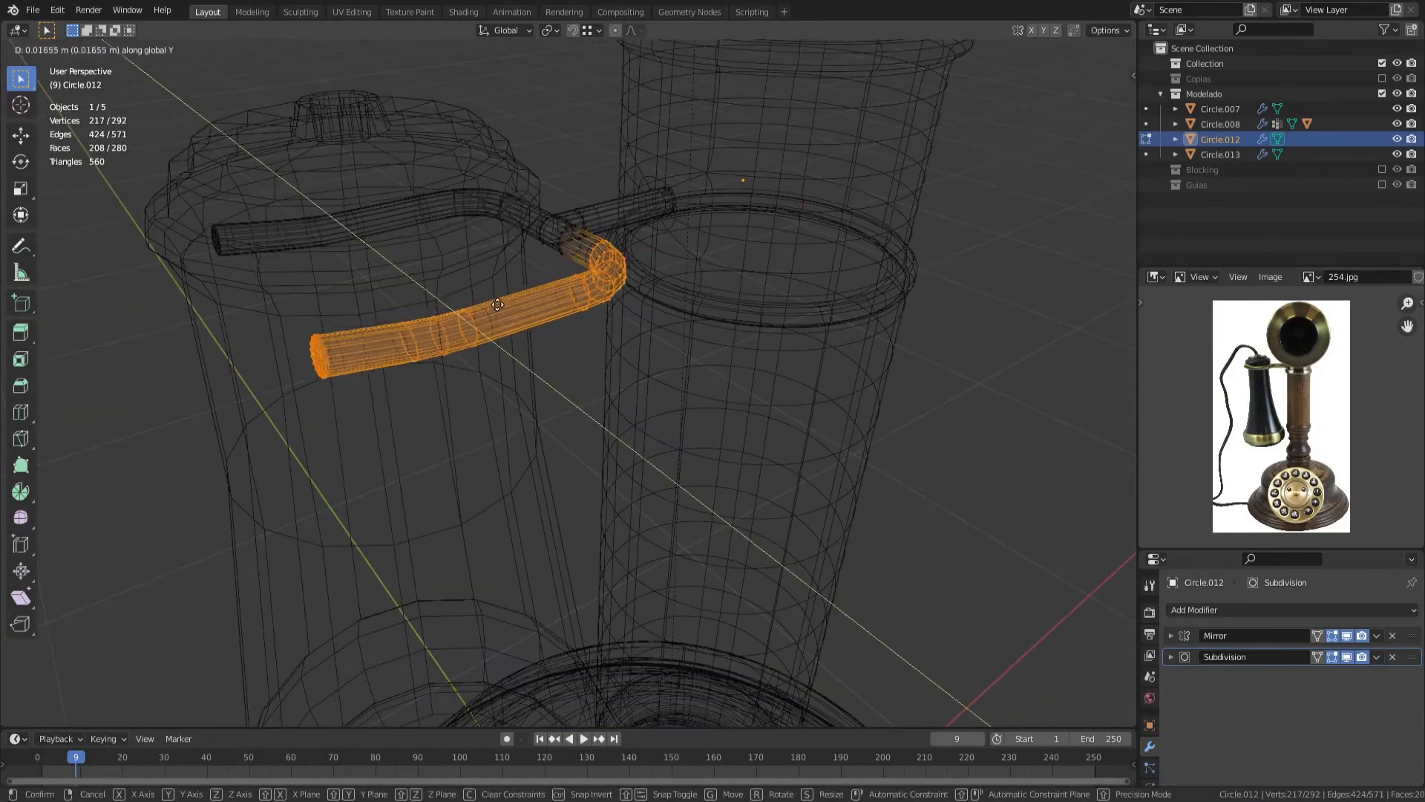
left_click(509, 314)
Step: Circle-select the hook arm's end section in wireframe display and move it 0.013131 m along Y
key("shift+z")
middle_click_drag(660, 343, 692, 347)
scroll(692, 348, "up", 1)
right_click(692, 347)
key("shift+z")
key("c")
middle_click_drag(776, 220, 766, 282)
right_click(790, 370)
key("shift+z")
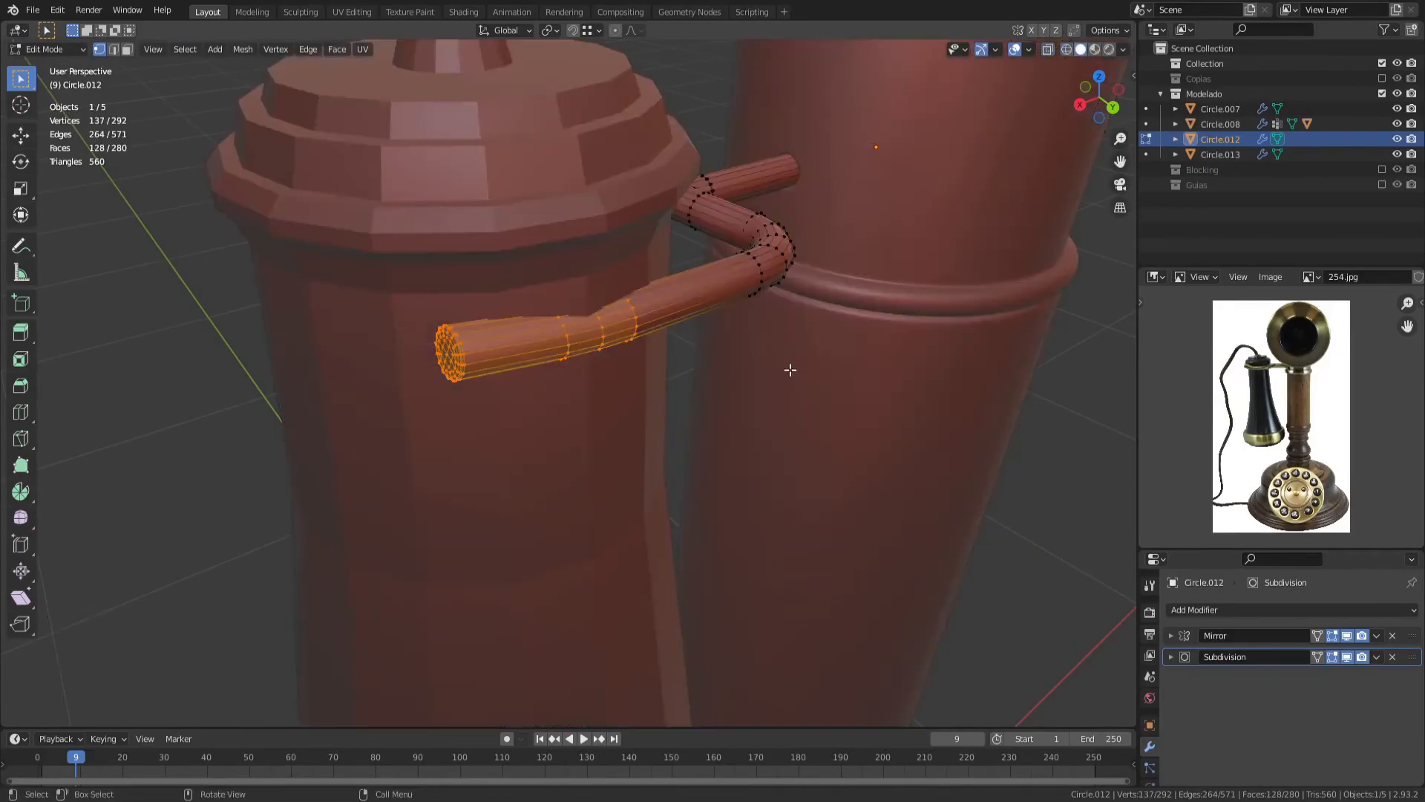
left_click(805, 382)
key("KP_7")
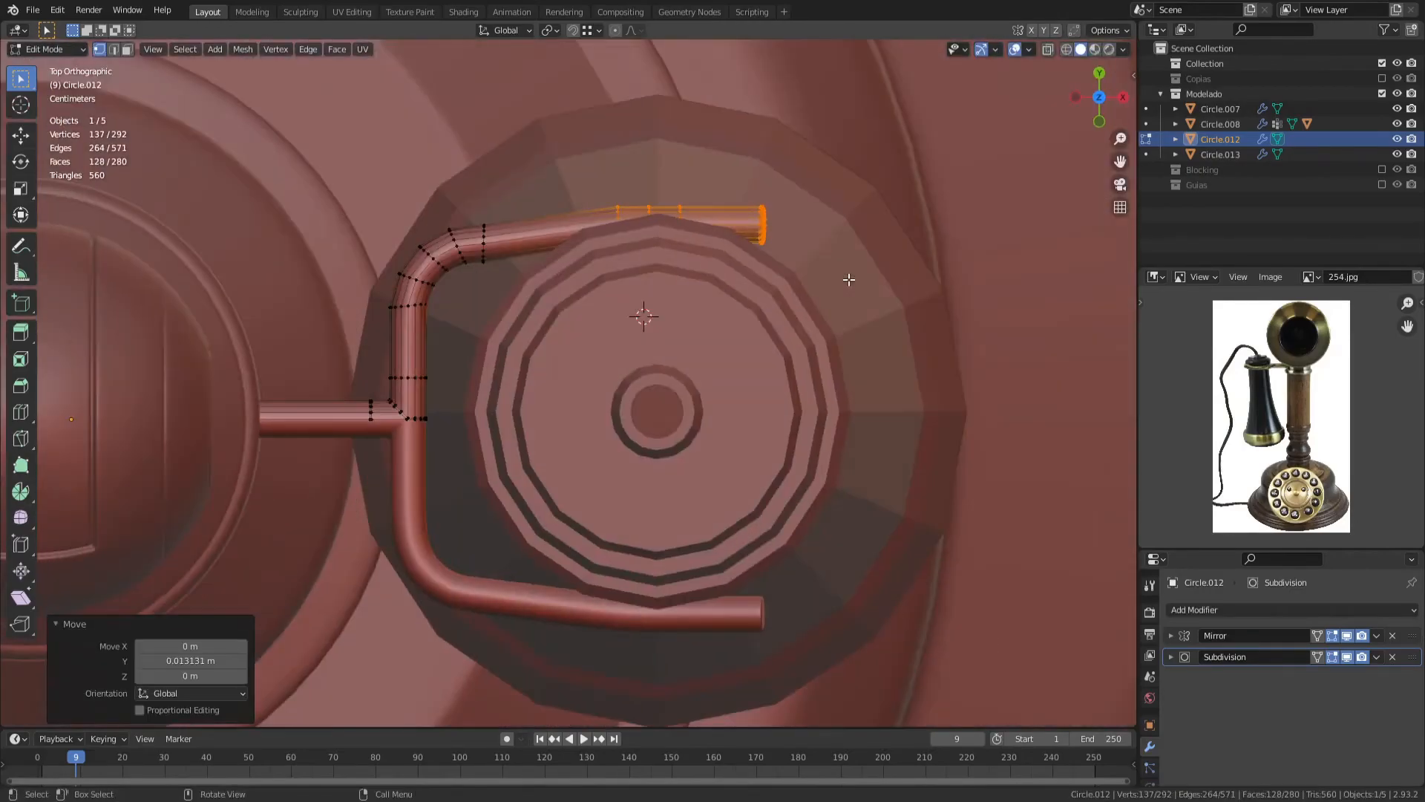
Step: Box-select the hook's arm vertices in wireframe display, move them along Y to fit around the receiver's neck, and save the file
scroll(584, 340, "up", 3)
left_click(611, 330)
key("1")
key("z")
left_click(573, 341)
scroll(528, 355, "down", 2)
left_click_drag(366, 198, 964, 453)
key("shift+z")
key("g")
key("y")
left_click(766, 461)
key("Tab")
key("ctrl+s")
Step: Move the selected hook arm vertices along X and save the file
middle_click_drag(765, 460, 722, 280)
scroll(619, 319, "up", 3)
key("Tab")
key("g")
key("x")
left_click(616, 330)
key("Tab")
key("ctrl+s")
Step: Bevel the receiver's edge loop where the tapered body meets the flared lower section
scroll(506, 347, "down", 3)
scroll(722, 280, "down", 2)
left_click(700, 358)
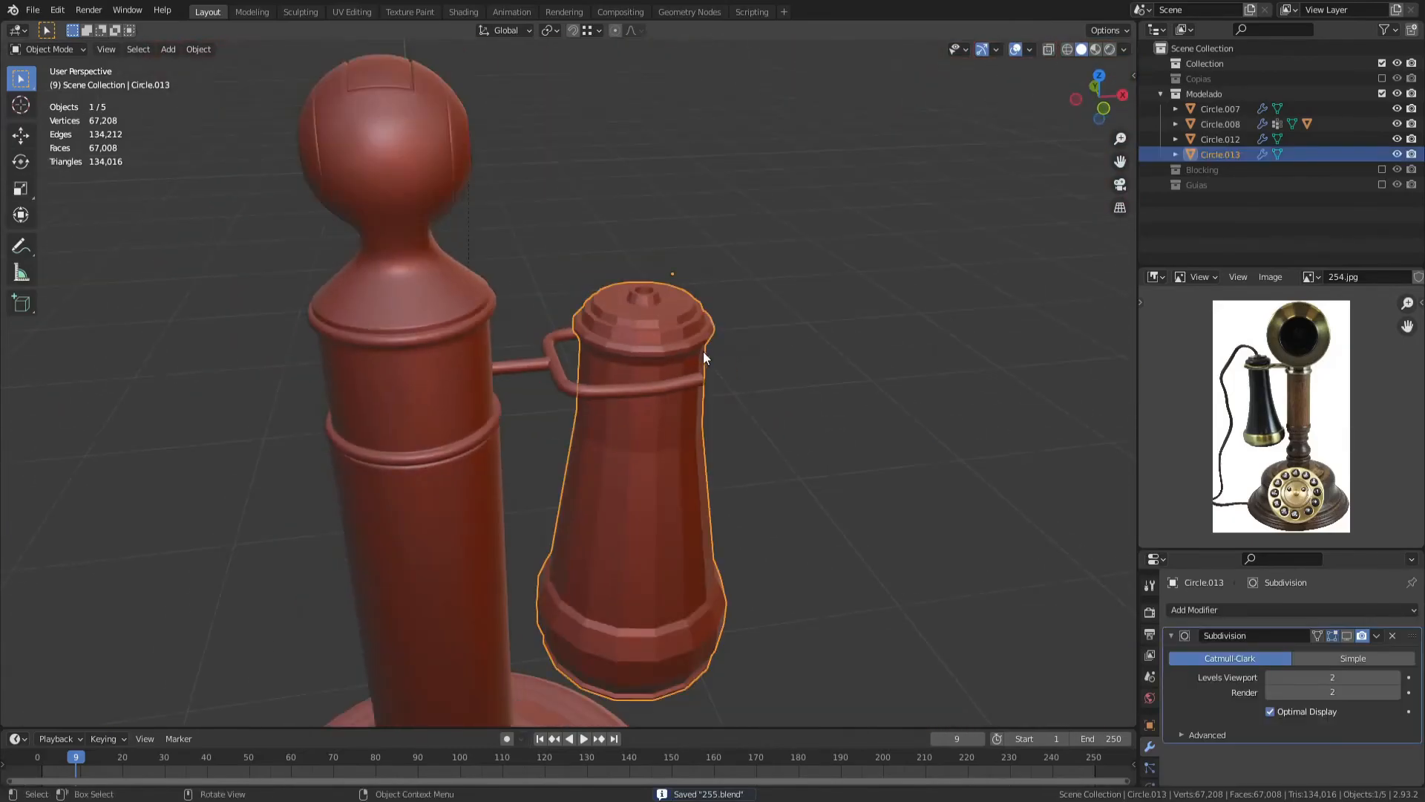
key("Tab")
middle_click_drag(645, 354, 627, 309)
scroll(626, 309, "up", 2)
key("alt+a")
middle_click_drag(557, 356, 532, 254, "shift")
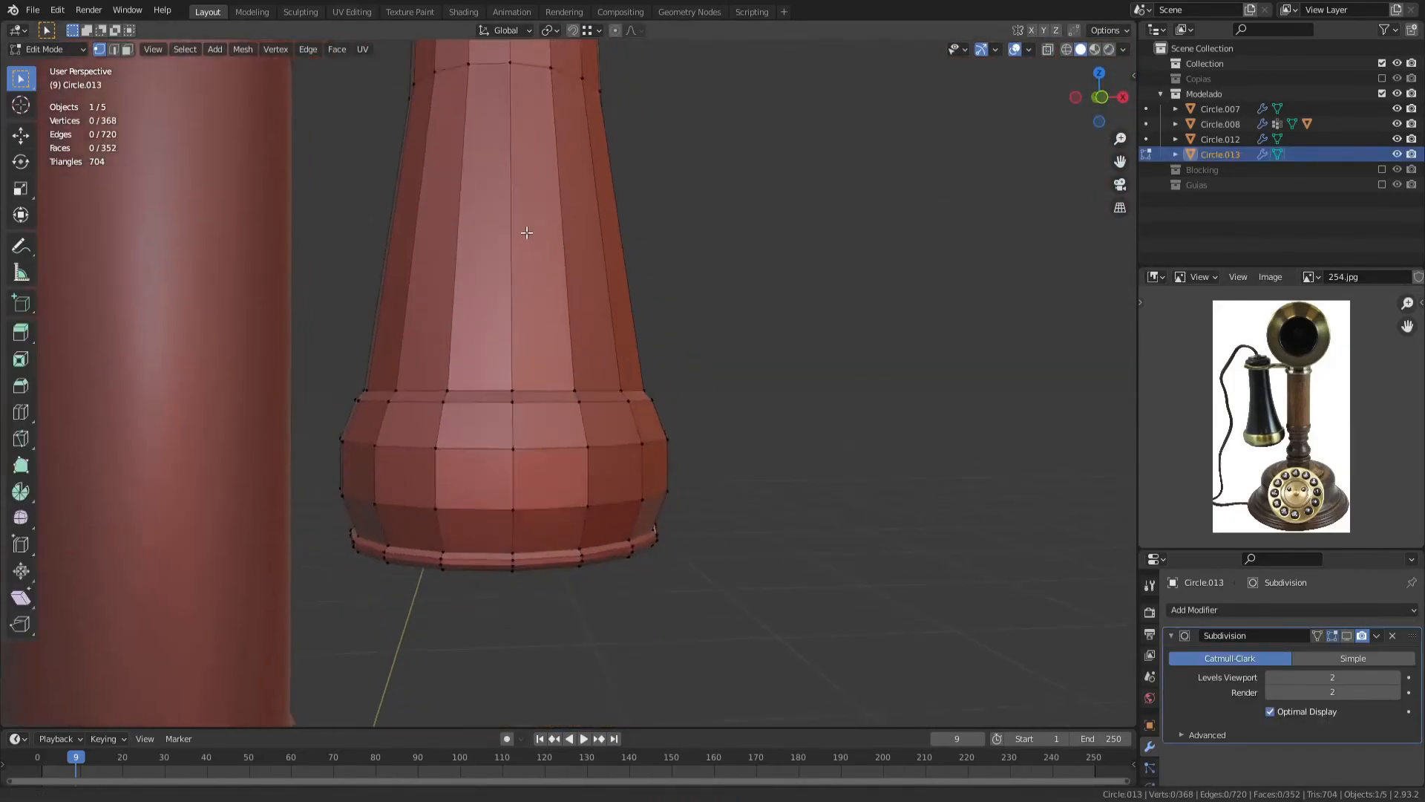
scroll(532, 254, "up", 2)
key("2")
left_click(575, 437, "alt")
scroll(575, 437, "up", 2)
key("ctrl+b")
left_click(813, 505)
Step: Select the receiver's flared lower section by growing a face loop three times, and separate it into its own object
key("3")
scroll(767, 471, "down", 4)
middle_click_drag(766, 470, 630, 535)
left_click(635, 518, "alt")
key("ctrl+KP_Add")
key("ctrl+KP_Add")
key("ctrl+KP_Add")
scroll(617, 500, "up", 2)
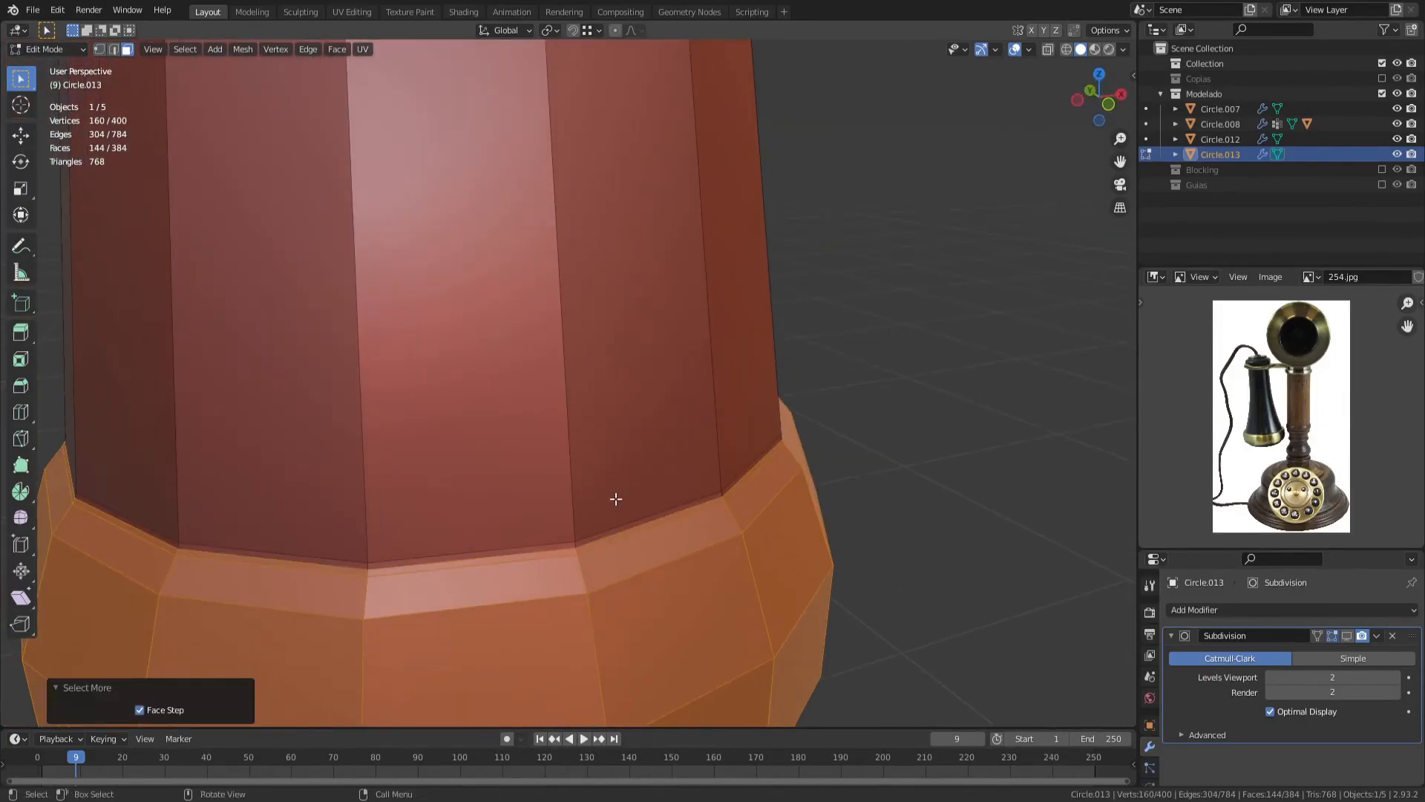
middle_click_drag(726, 497, 524, 537)
key("p")
left_click(524, 535)
Step: Set the receiver's upper body to Subdivision level 2 and turn on the modifier's viewport display
key("Tab")
key("alt+a")
scroll(524, 491, "down", 2)
middle_click_drag(548, 200, 551, 363, "shift")
left_click(551, 363)
key("ctrl+2")
left_click(1346, 636)
Step: Bevel the two upper step edge loops on the receiver's cap
middle_click_drag(565, 112, 462, 399, "shift")
key("alt+a")
key("Tab")
scroll(506, 404, "up", 2)
key("2")
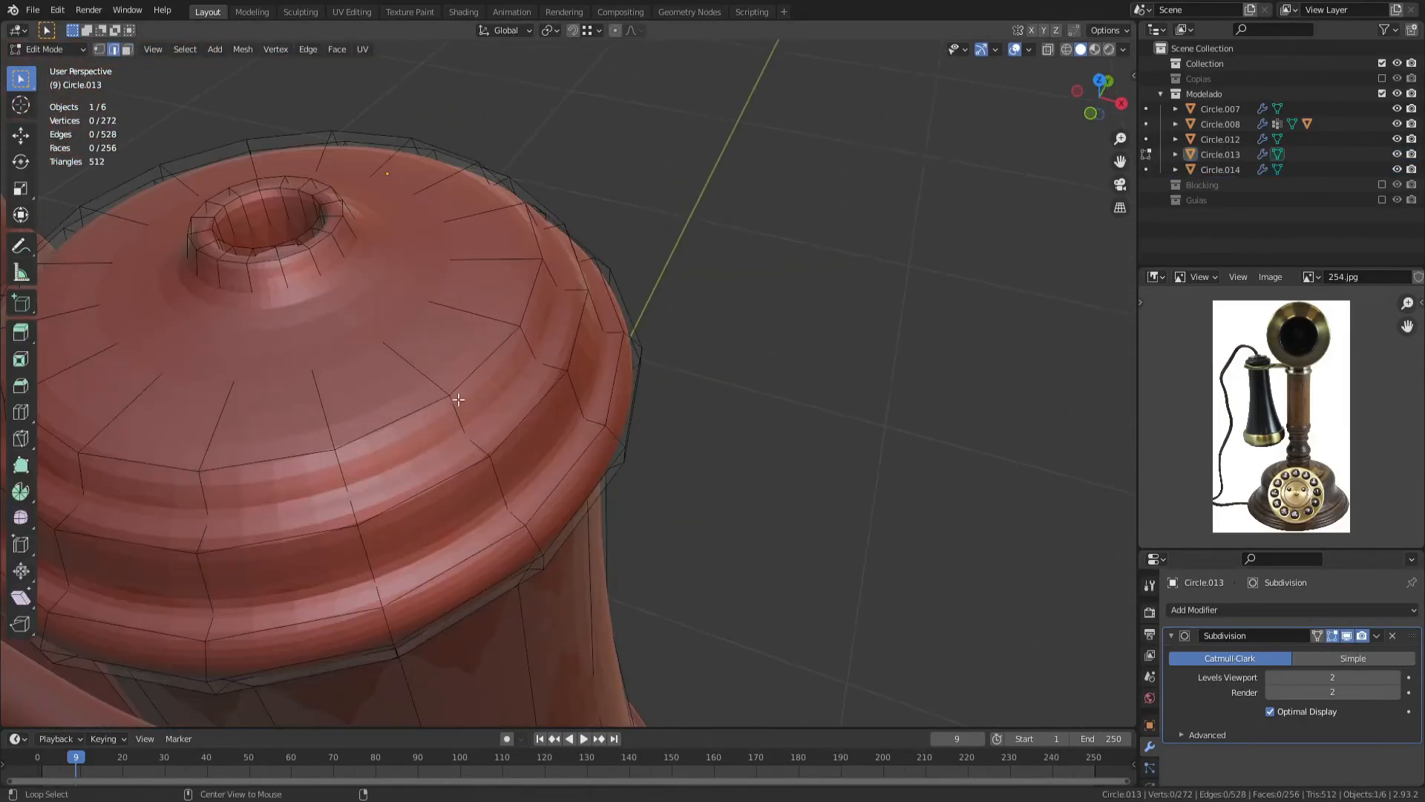
key("ctrl+b")
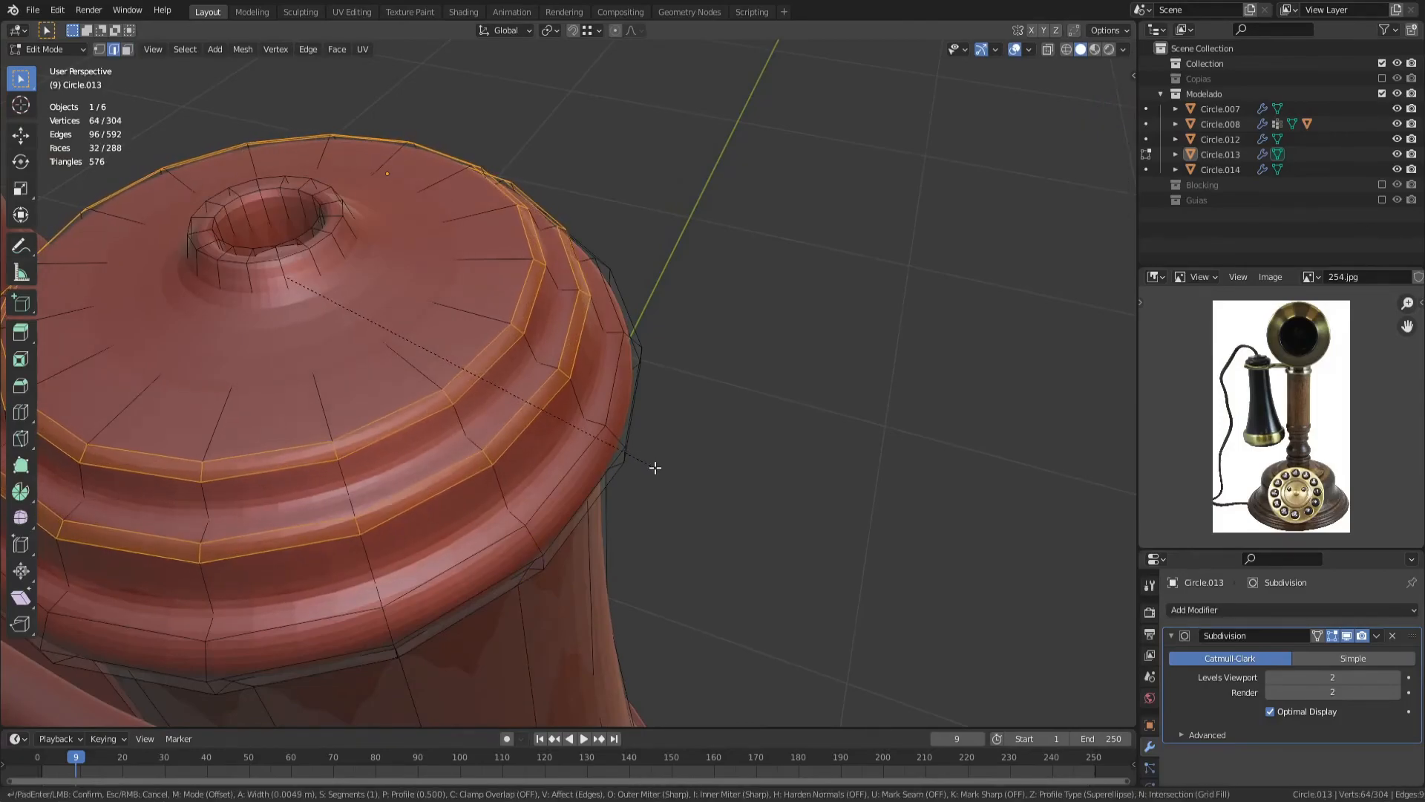
left_click(655, 468)
Step: Scale the cap's outer rim edge loops horizontally with Z locked, and bevel them about 0.005 m wide
middle_click_drag(655, 468, 668, 505)
scroll(629, 369, "up", 4)
left_click(629, 369, "alt")
left_click(747, 395)
left_click(715, 383, "alt+shift")
key("ctrl+z")
key("ctrl+z")
left_click(709, 386, "alt+shift")
middle_click_drag(724, 412, 821, 416)
key("s")
key("shift+z")
left_click(801, 414)
key("ctrl+b")
left_click(837, 433)
Step: Add supporting loop cuts around the cap's stepped side walls, sliding them close to the step edges
middle_click_drag(571, 197, 665, 312, "shift")
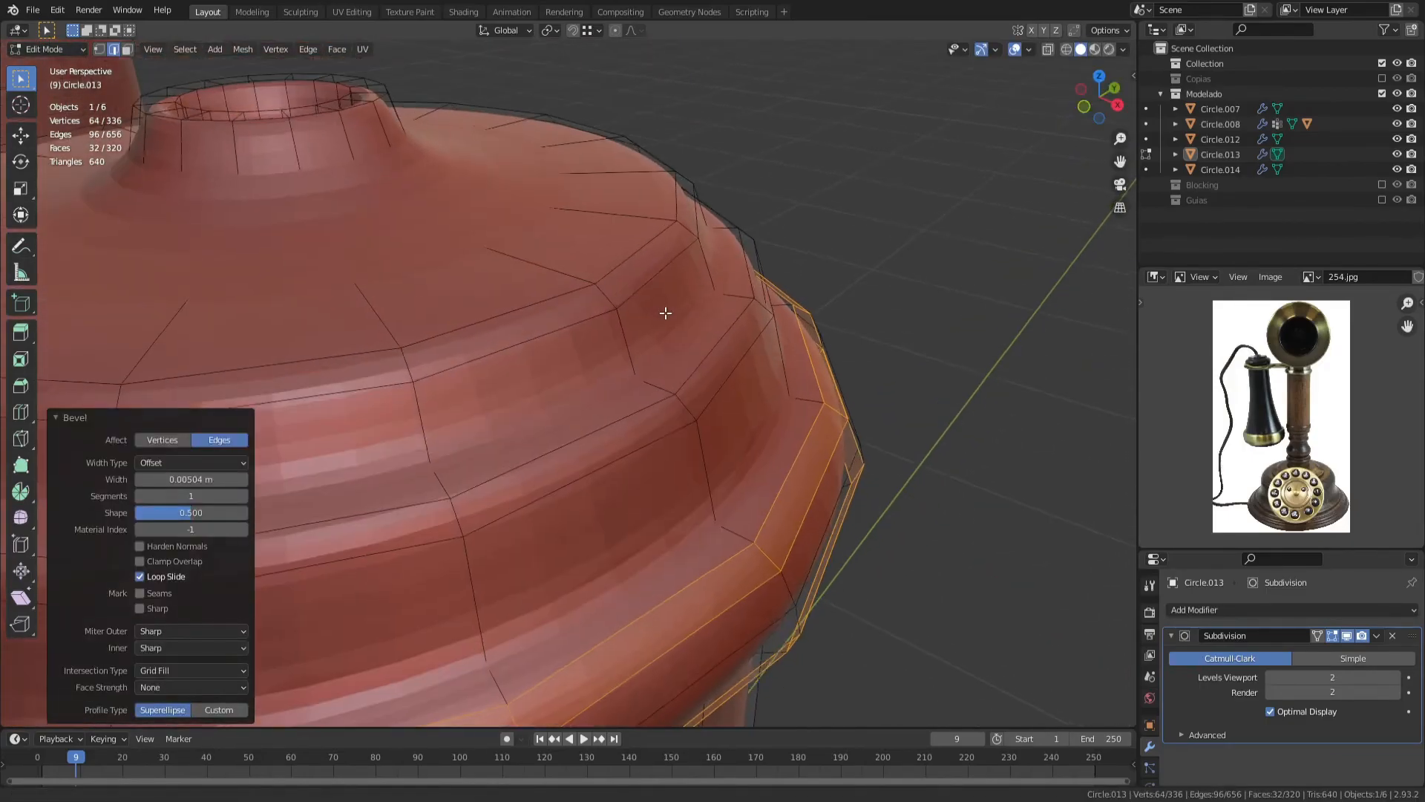
key("ctrl+r")
left_click(639, 375)
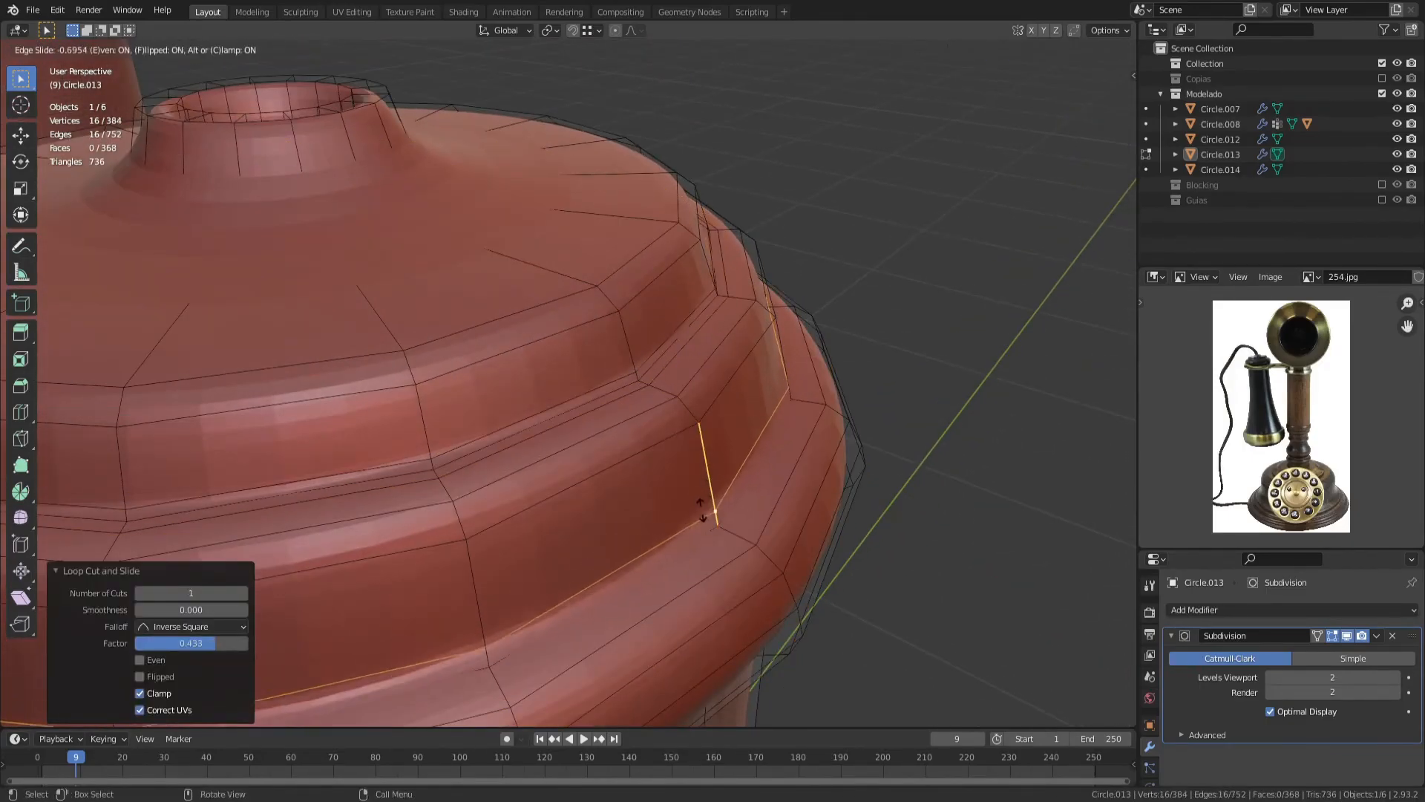
left_click(718, 533)
middle_click_drag(718, 533, 683, 417)
left_click(839, 437)
Step: Add loop cuts around the cap's flat top face and close to the central nozzle's base
key("ctrl+r")
left_click(681, 398)
key("e")
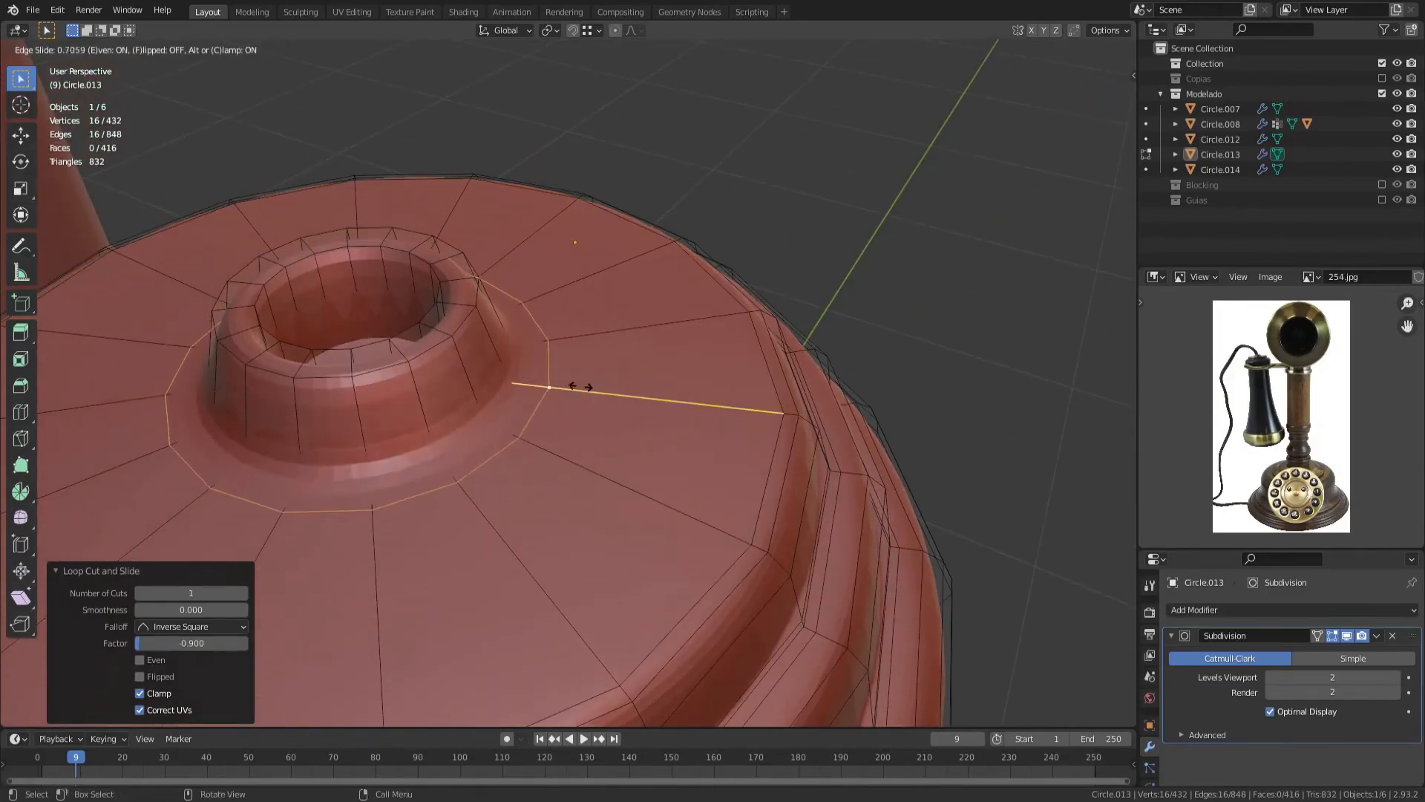
left_click(620, 398)
left_click(467, 388)
Step: Add supporting loop cuts around the rim and hole of the cap's central nozzle, and save the file
middle_click_drag(408, 294, 584, 411, "shift")
scroll(584, 411, "up", 3)
key("ctrl+r")
left_click(584, 411)
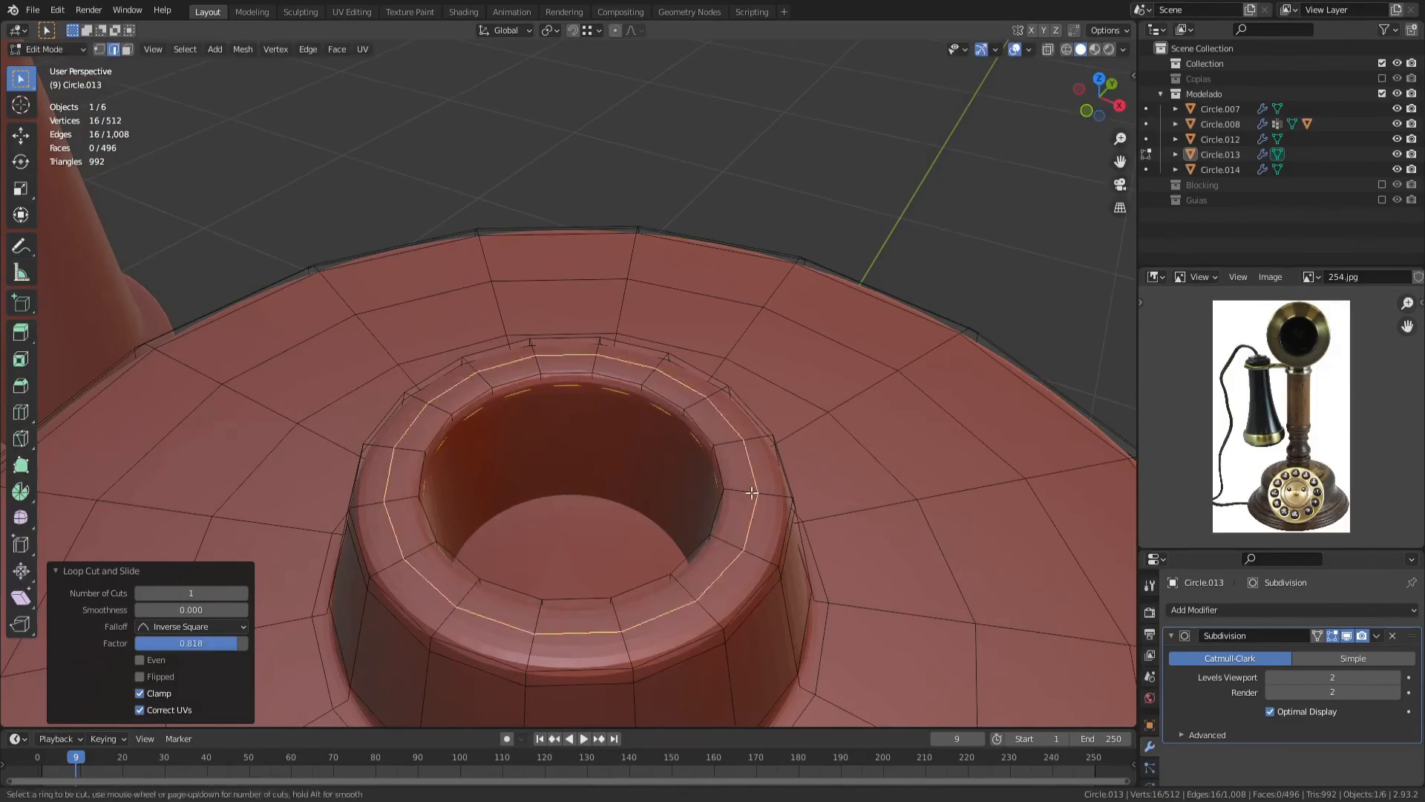
left_click(769, 497)
key("ctrl+r")
left_click(554, 254)
key("Tab")
key("ctrl+s")
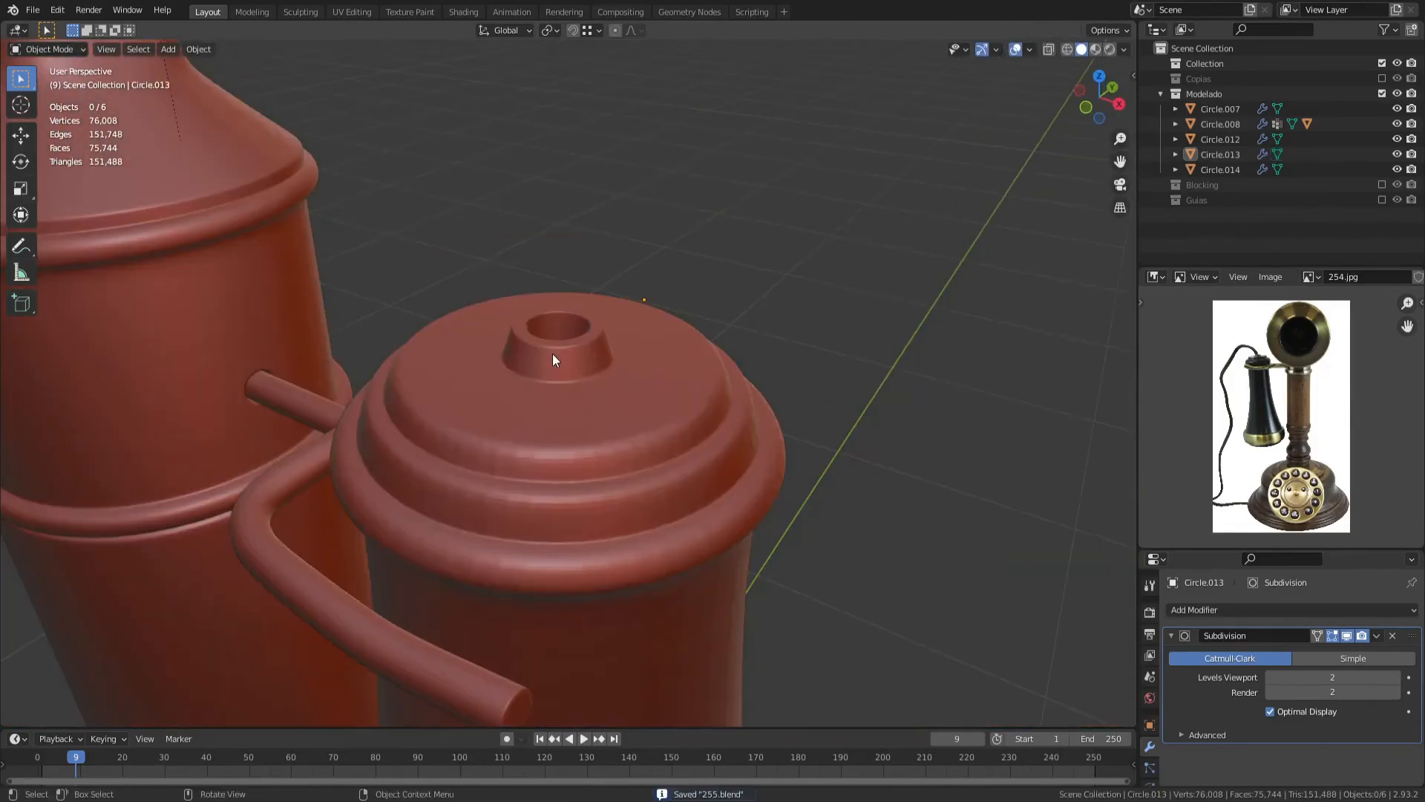
Step: Add loop cuts at the upper end of the tapered body and across the band beneath the cap's outer rim
key("Tab")
key("ctrl+r")
left_click(595, 407)
middle_click_drag(595, 407, 548, 289)
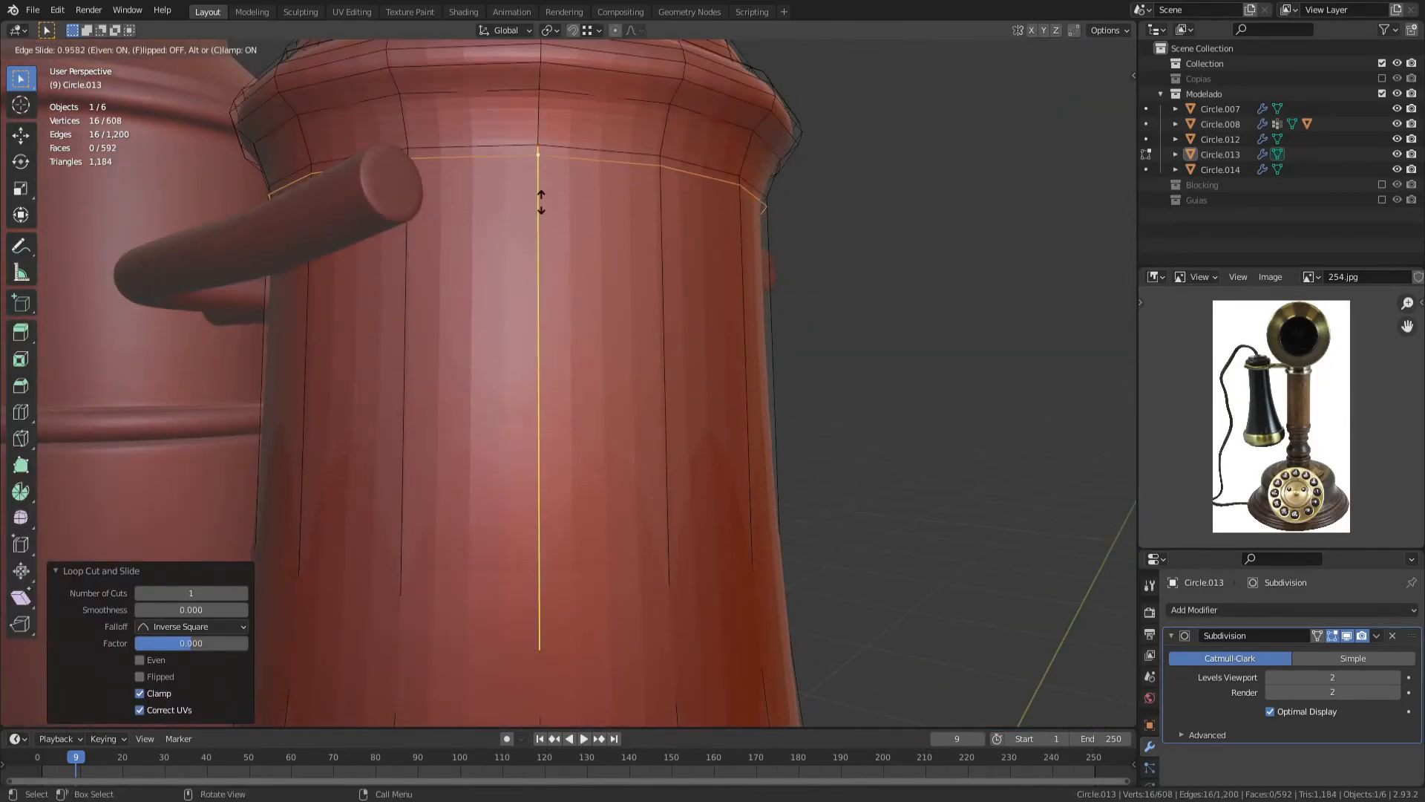
left_click(541, 198)
middle_click_drag(562, 87, 590, 325, "shift")
scroll(590, 325, "up", 4)
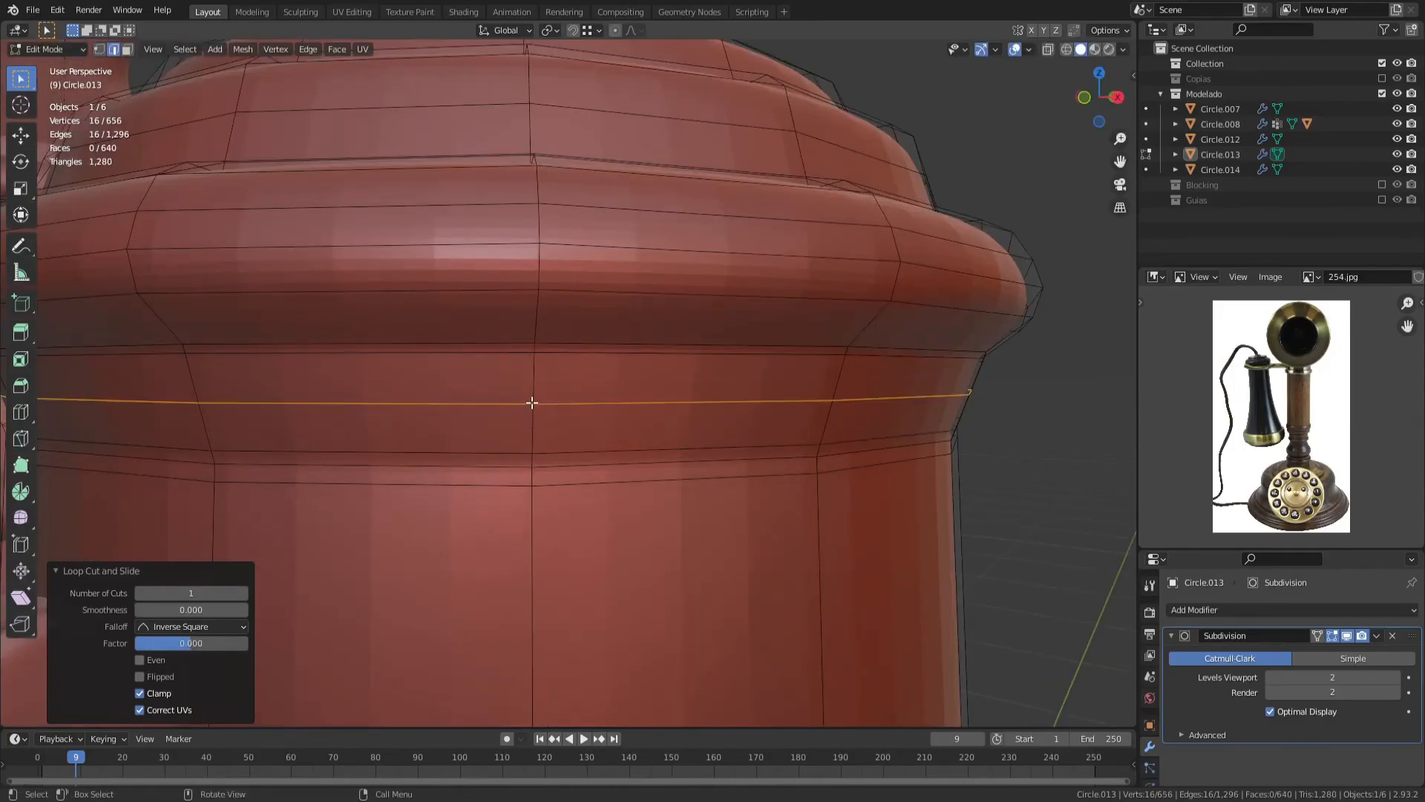
Step: Add evenly spaced loop cuts along the receiver's long tapered body and save the file
scroll(532, 403, "down", 5)
middle_click_drag(567, 579, 594, 354, "shift")
left_click(585, 289)
key("ctrl+r")
middle_click_drag(594, 594, 640, 320, "shift")
left_click(601, 309)
key("Tab")
scroll(639, 331, "down", 3)
key("ctrl+s")
Step: Hide the receiver's flared lower section and open the upper body's mesh for editing
scroll(639, 319, "down", 4)
left_click(1028, 49)
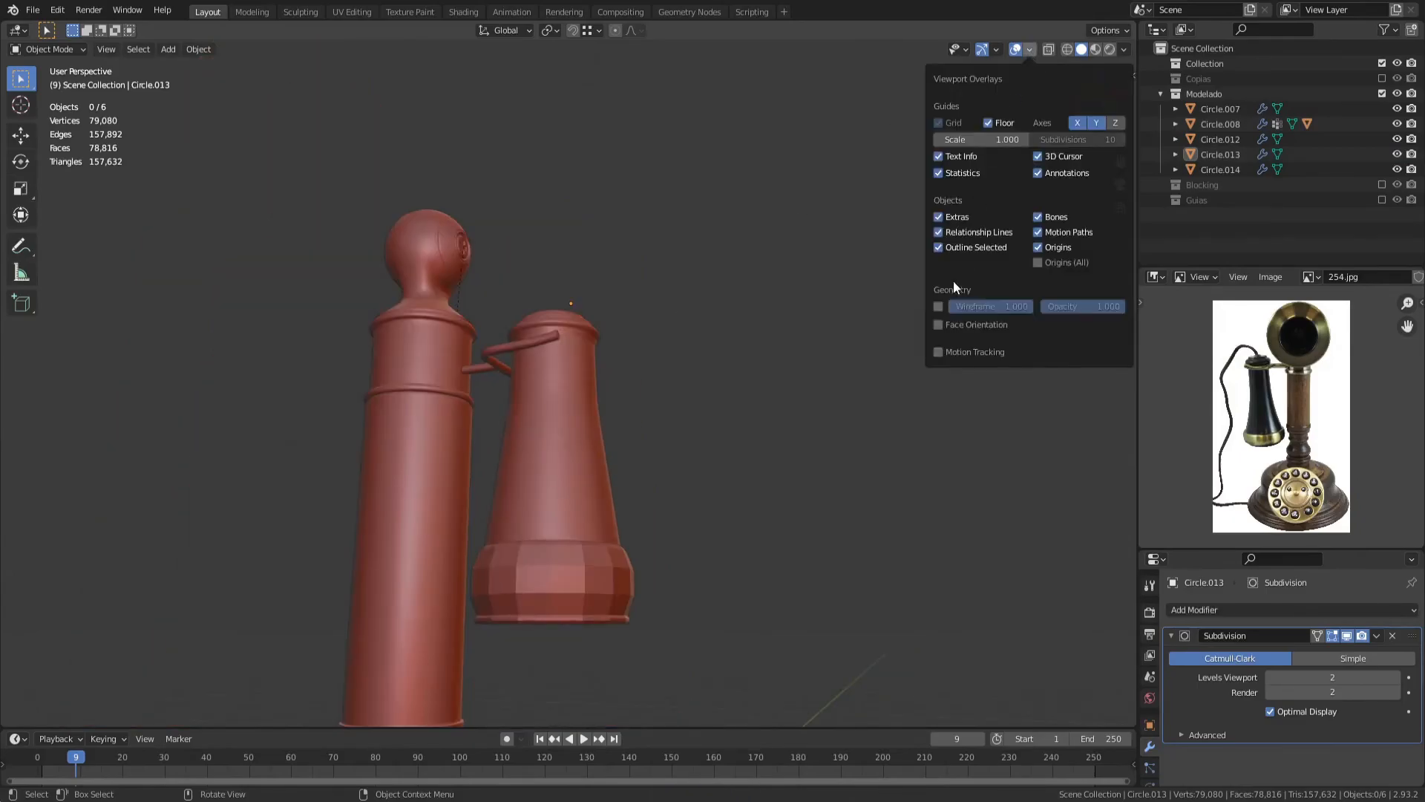
middle_click_drag(577, 581, 537, 362, "shift")
scroll(538, 362, "up", 3)
left_click(537, 362)
key("h")
scroll(538, 363, "up", 2)
left_click(509, 269)
key("Tab")
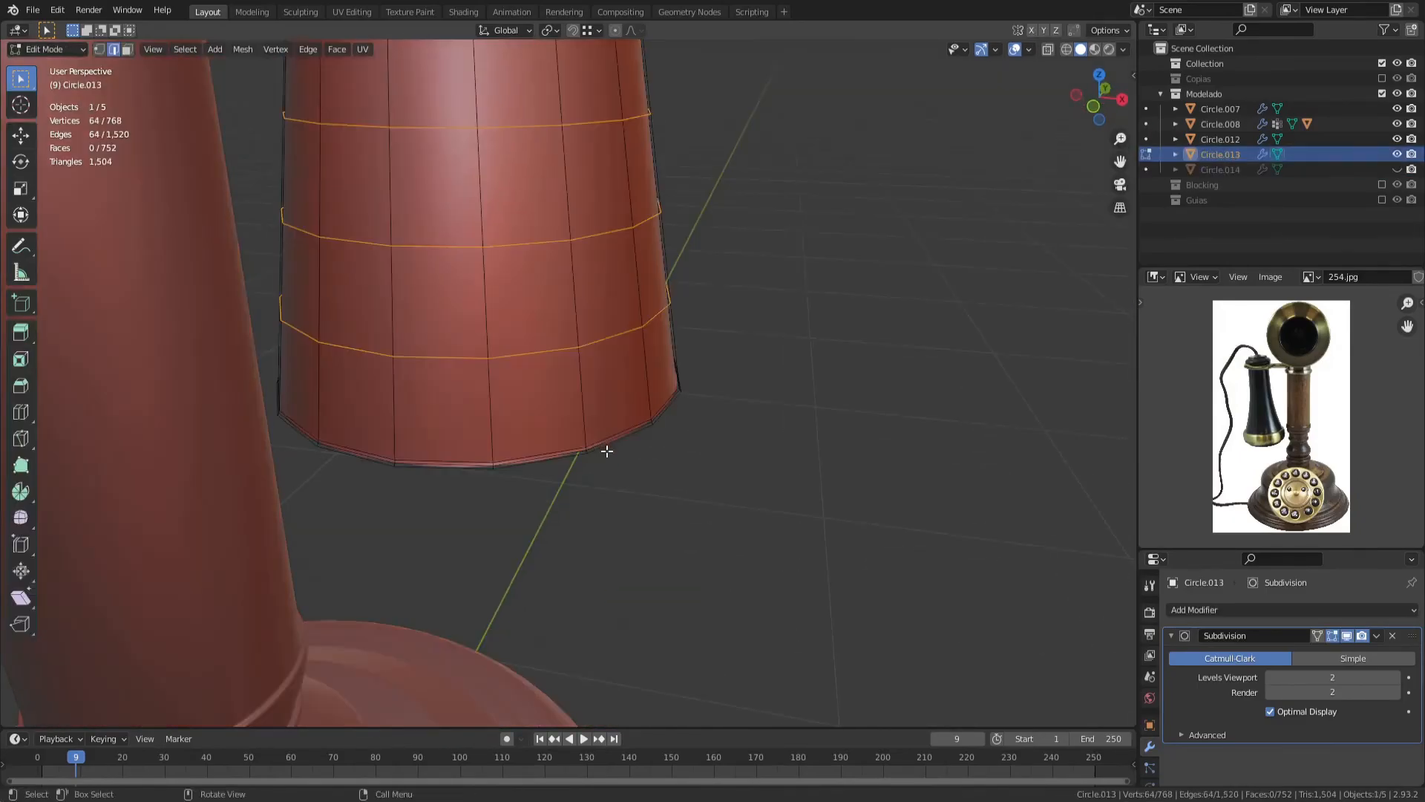
Step: Extrude the tapered body's open bottom edge loop about 0.003 m down along Z and scale it slightly inward
scroll(608, 448, "up", 6)
left_click(849, 634, "alt")
middle_click_drag(525, 626, 481, 337, "shift")
key("e")
key("z")
left_click(523, 331)
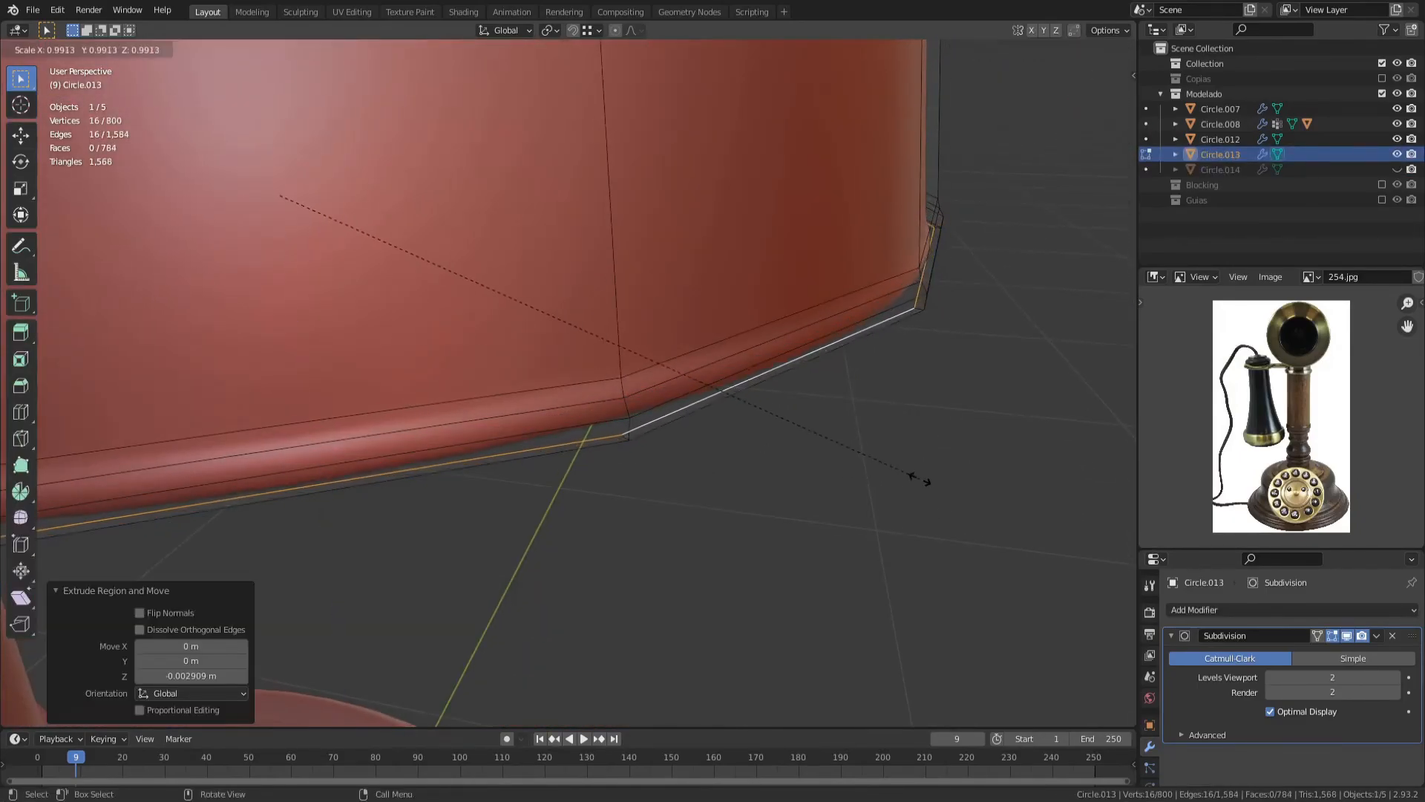
key("Tab")
Step: Unhide the flared lower section, turn on its Subdivision viewport display and shade it smooth
key("alt+h")
left_click(840, 444)
key("Tab")
left_click(1347, 635)
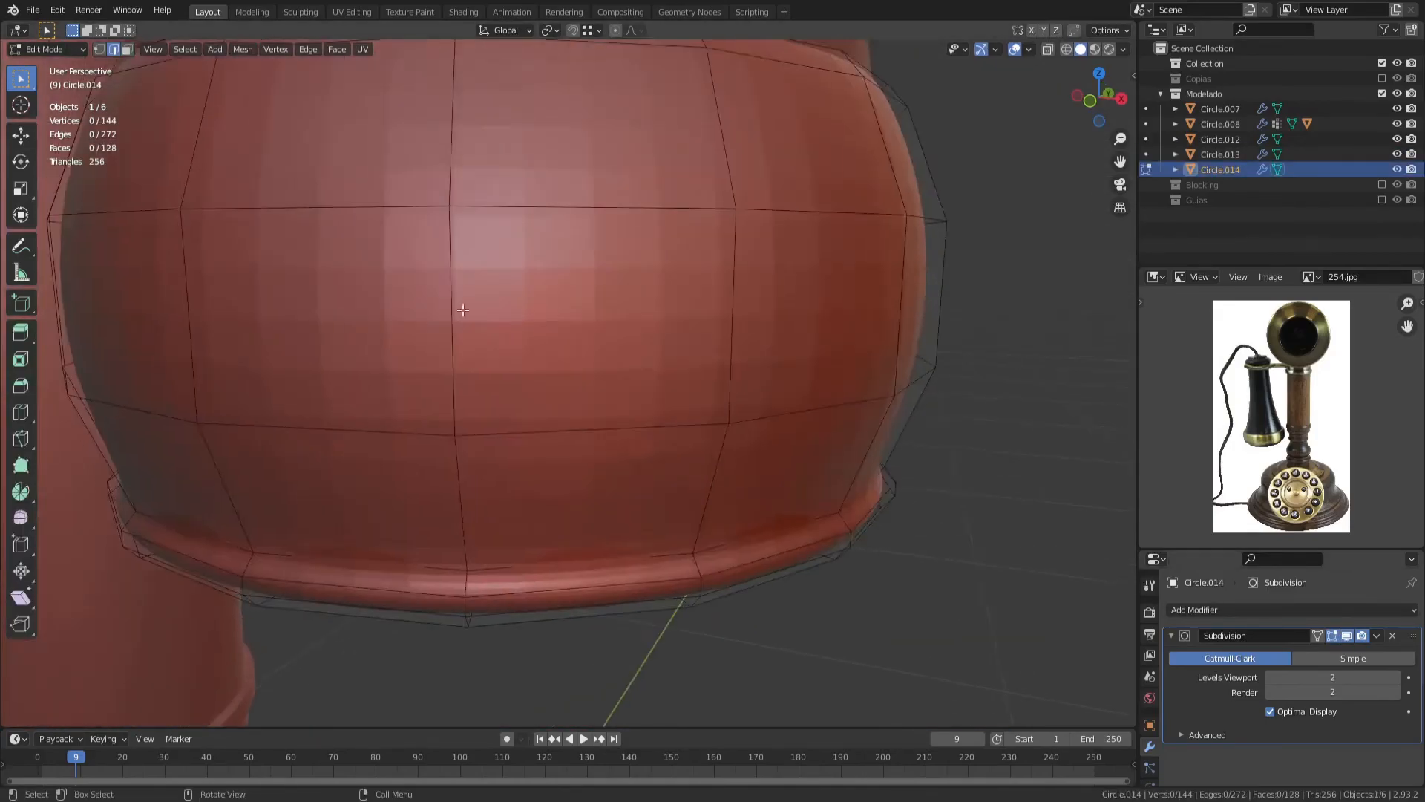
key("Tab")
scroll(436, 299, "down", 5)
right_click(542, 341)
left_click(542, 340)
Step: Isolate the flared section from the upper body and extrude its top edge loop inward by scaling, twice
key("Tab")
middle_click_drag(542, 340, 549, 361)
scroll(554, 337, "up", 8)
middle_click_drag(855, 556, 753, 381, "shift")
left_click(799, 519, "alt")
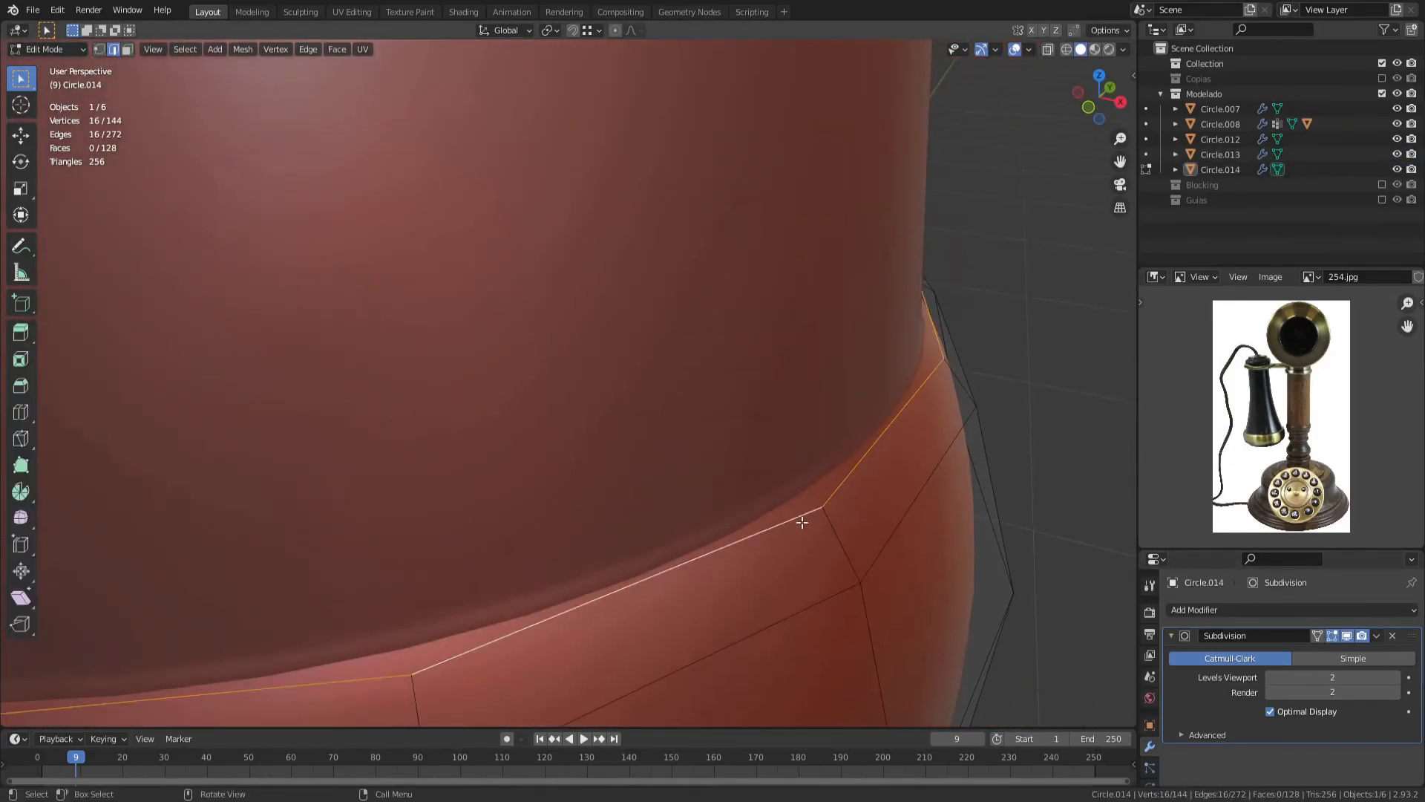
scroll(931, 536, "down", 6)
key("e")
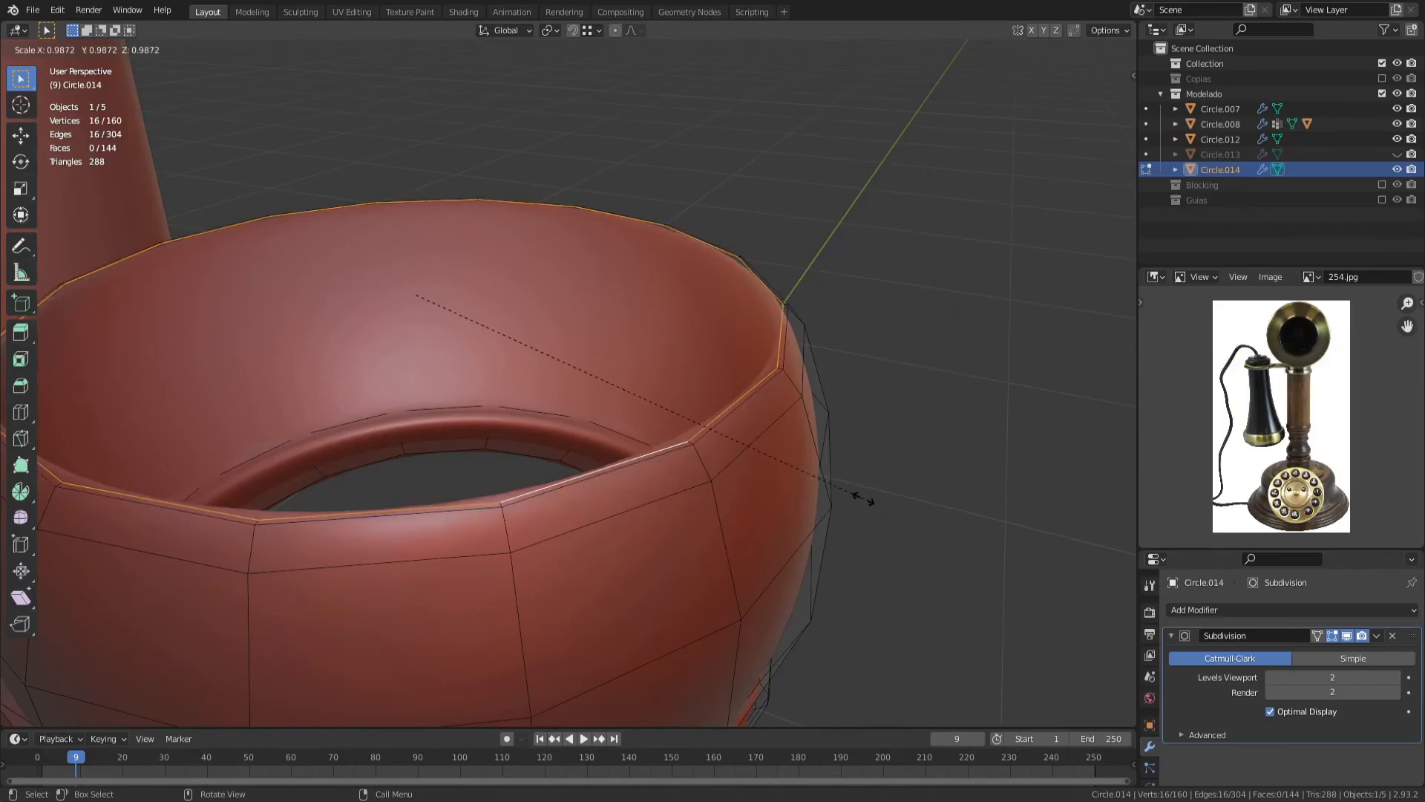
left_click(864, 499)
key("e")
key("s")
left_click(840, 496)
key("Tab")
Step: Bevel the edge loops of the flared section's bottom rim about 0.0036 m wide
scroll(817, 486, "down", 5)
middle_click_drag(564, 485, 591, 388)
scroll(553, 445, "up", 7)
key("Tab")
key("ctrl+b")
left_click(891, 410)
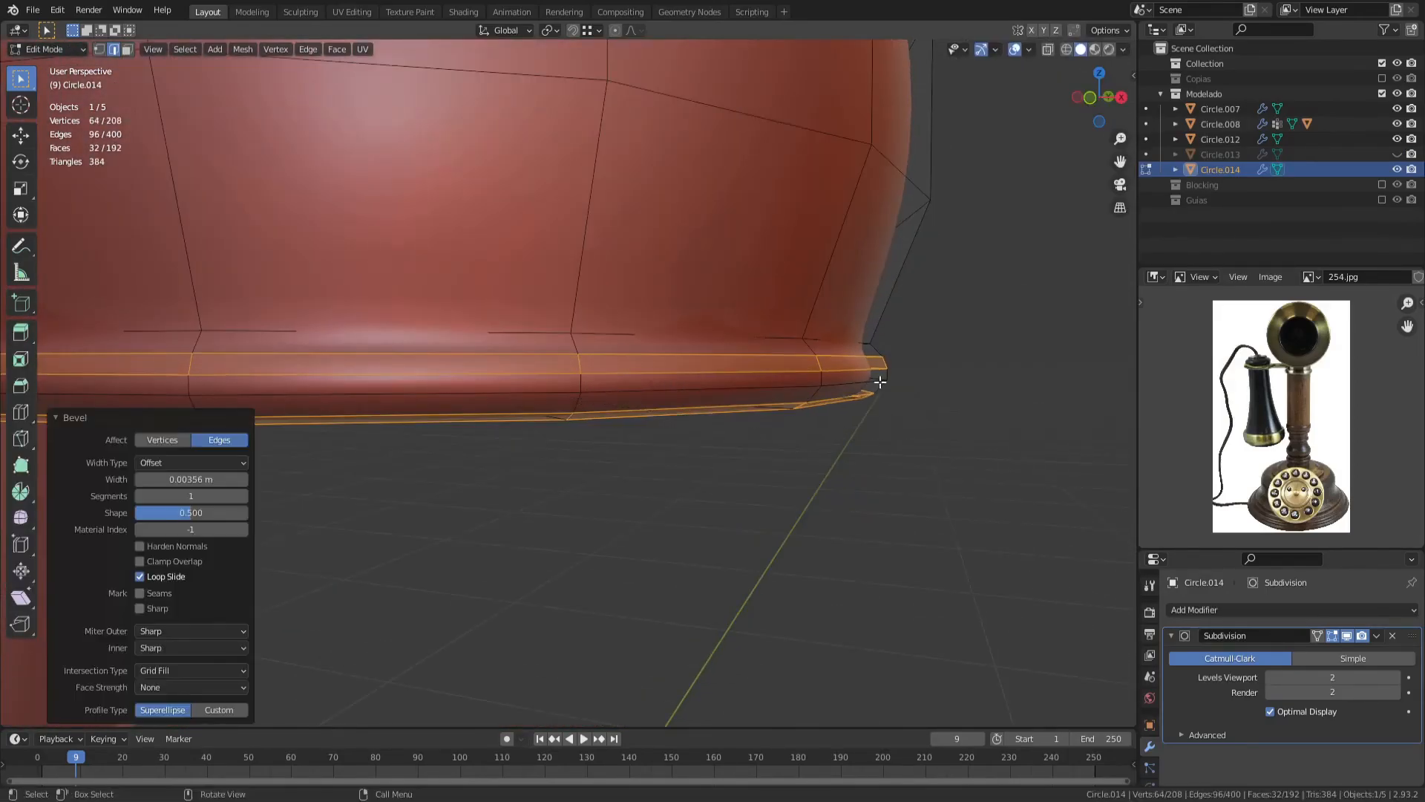
Step: Add two supporting loop cuts on the flared section just above its bottom rim
key("ctrl+r")
left_click(824, 273)
left_click(808, 315)
key("ctrl+r")
left_click(814, 345)
left_click(814, 345)
Step: Extrude the bottom opening's inner edge loop along Z twice and add an edge loop around the rim's underside
mouse_move(475, 475)
middle_mouse_down()
mouse_move(449, 363)
mouse_move(453, 462)
middle_mouse_up()
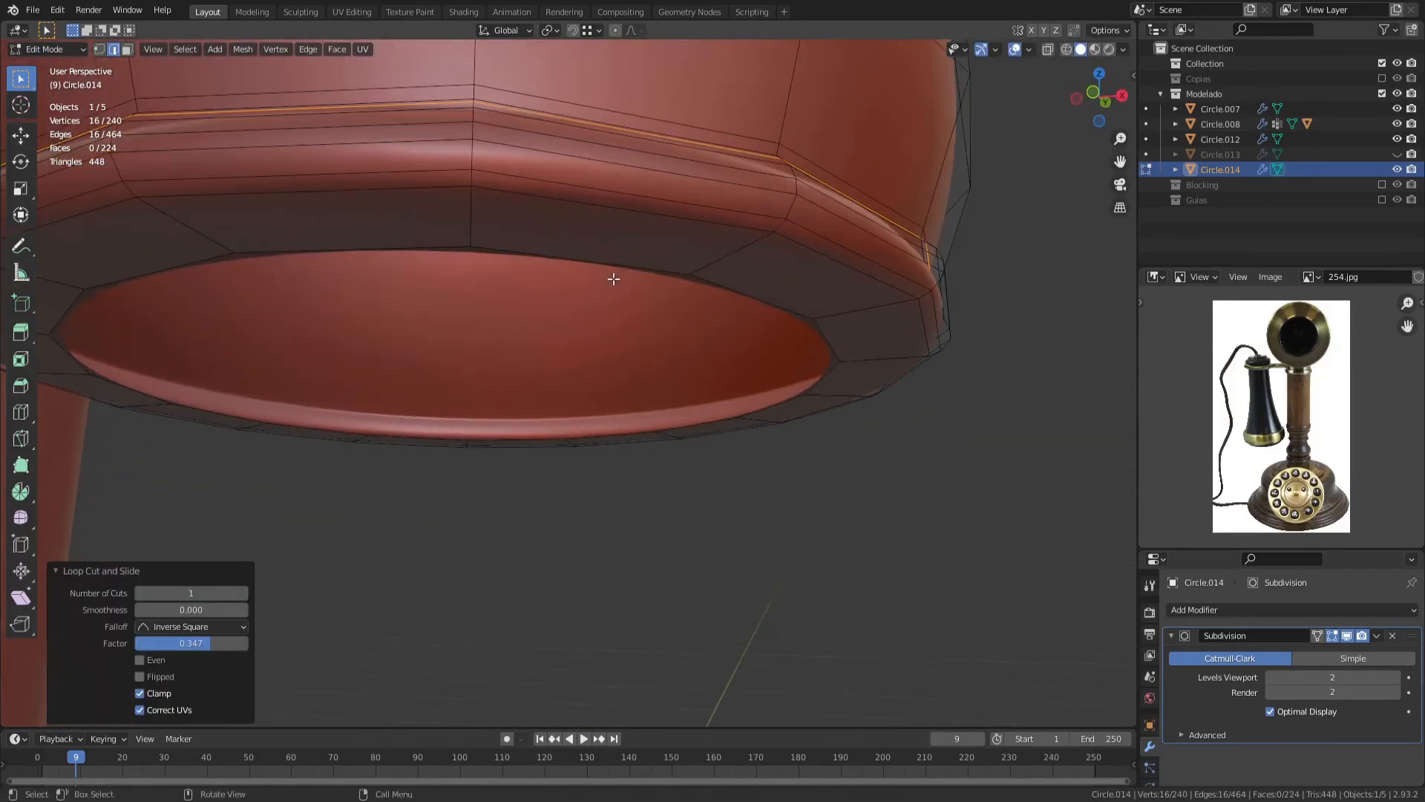
left_click(611, 269, "alt")
key("e")
key("z")
left_click(611, 255)
key("e")
key("z")
left_click(706, 268)
middle_click_drag(706, 268, 848, 430)
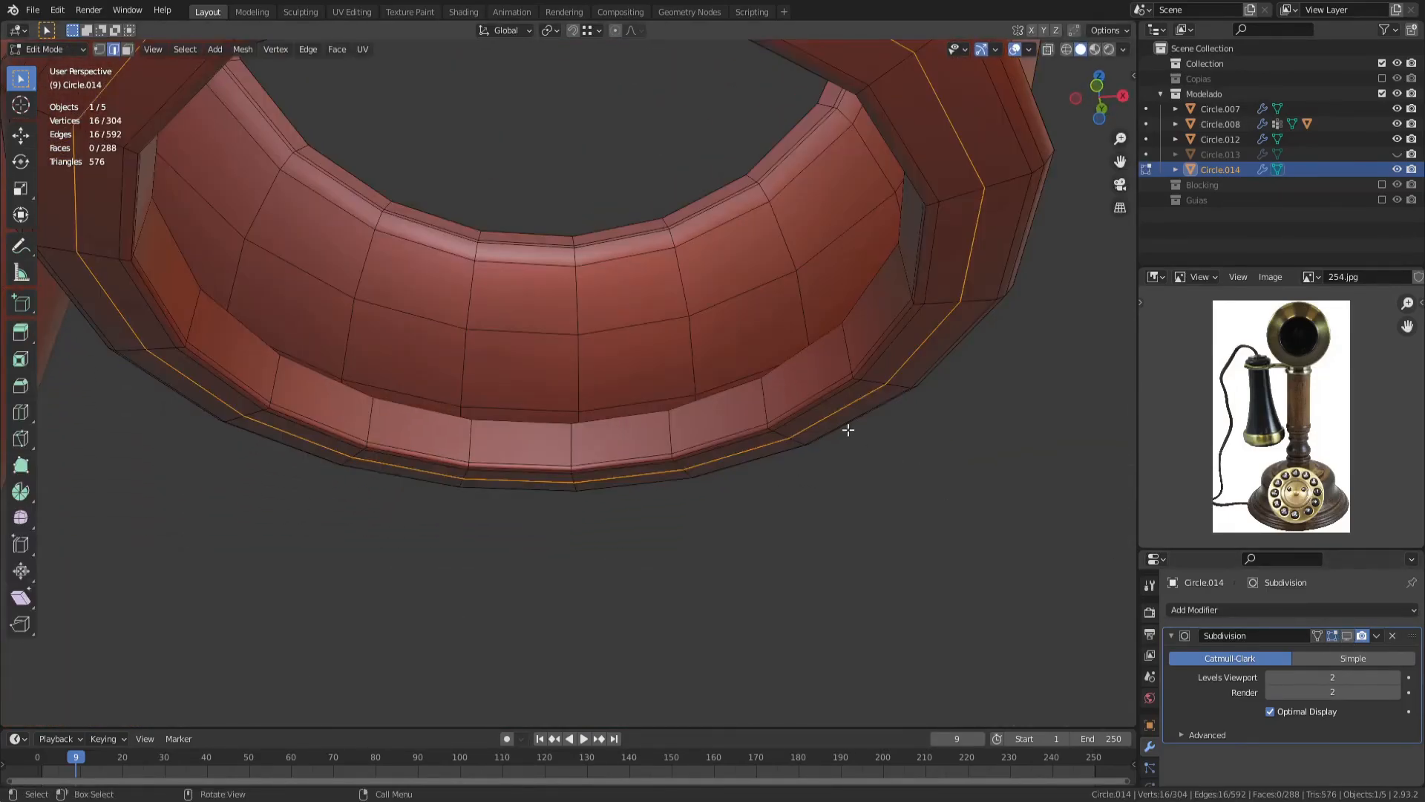
Step: Grow the selection at the bottom opening's inner edge to a face ring and move it about 0.01 m along Z
left_click(930, 403)
key("ctrl+KP_Add")
key("g")
key("z")
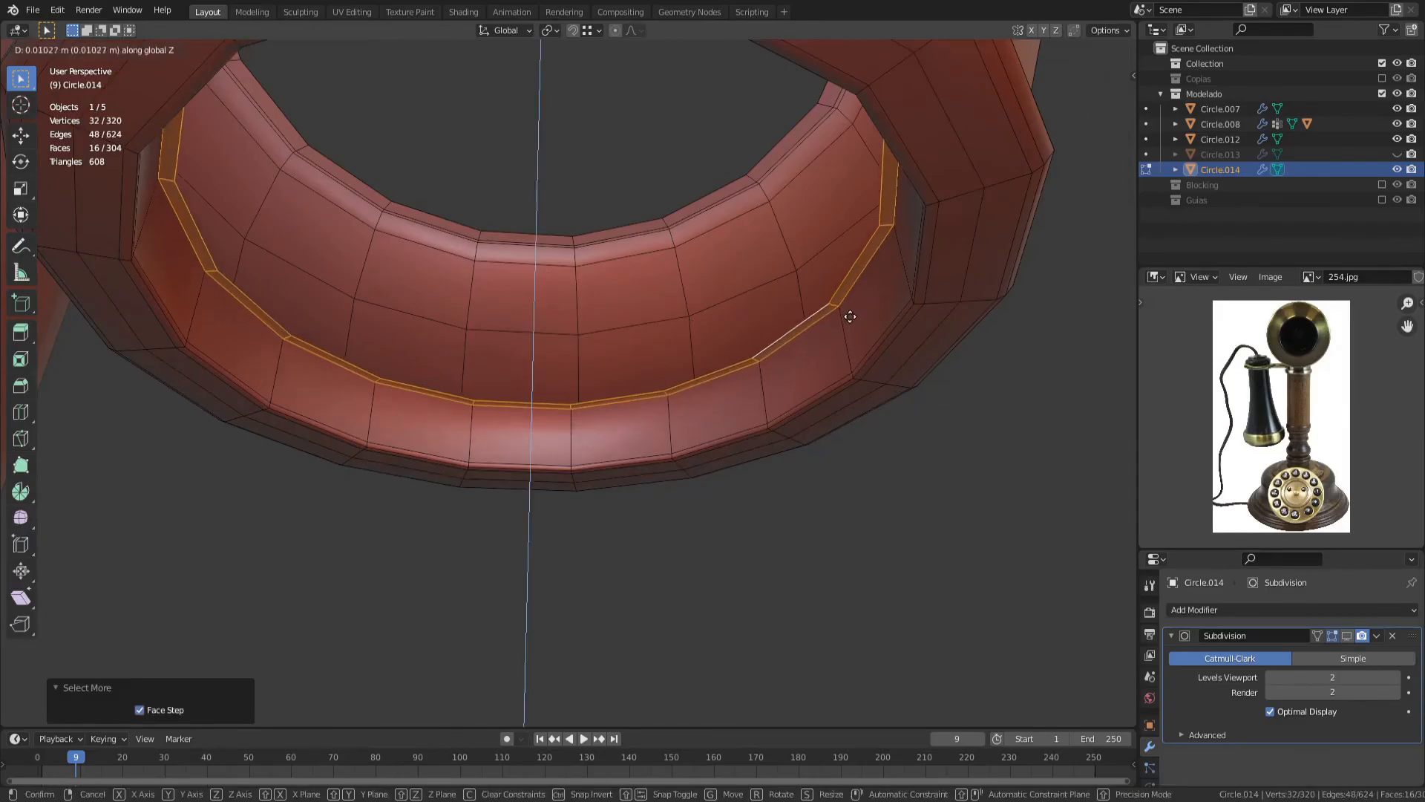
left_click(850, 318)
Step: Try loop cuts around the bottom opening's inner wall and dissolve the surplus edge loop
key("ctrl+r")
double_click(837, 331)
key("ctrl+z")
key("ctrl+r")
scroll(839, 323, "up", 1)
double_click(838, 323)
right_click(835, 320)
key("ctrl+x")
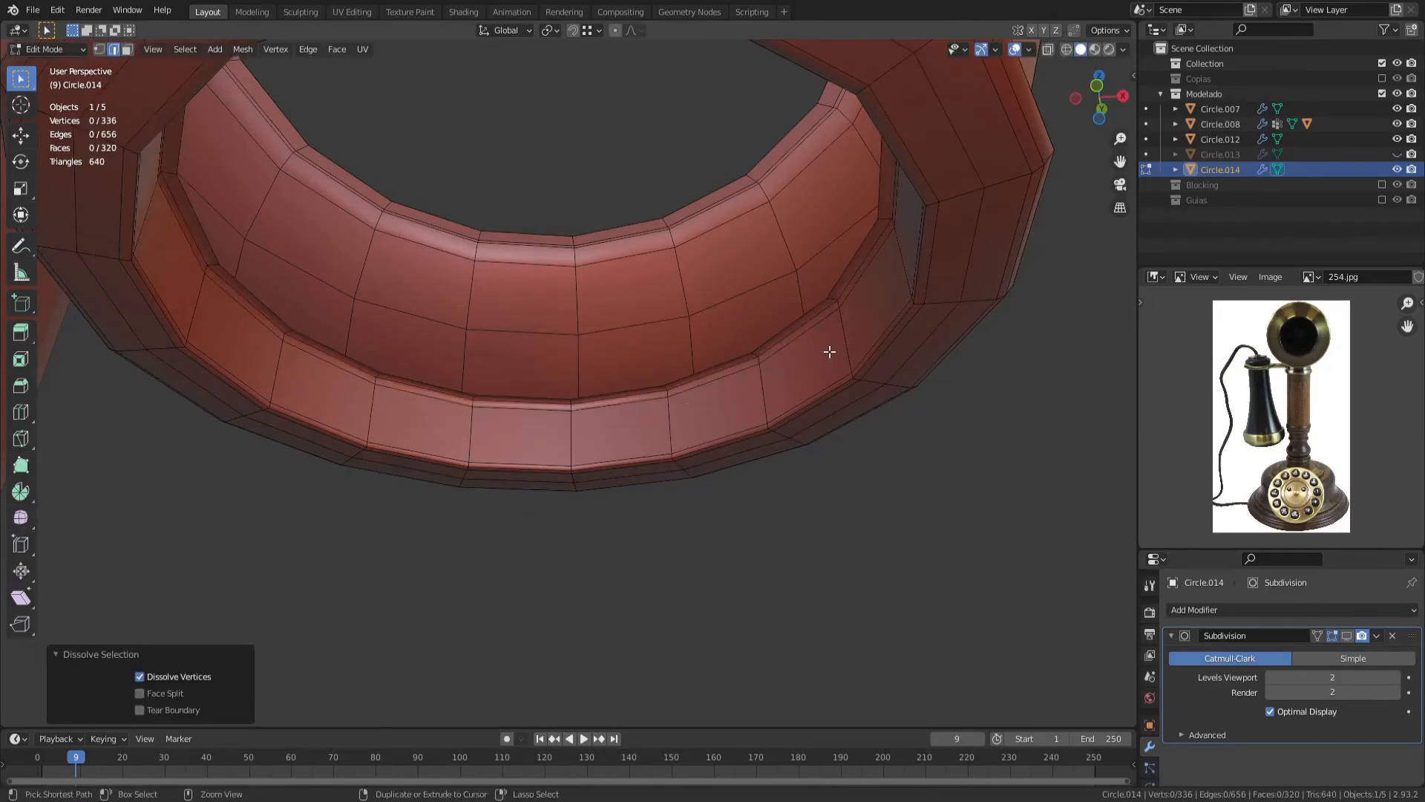
Step: Extrude the bottom opening's inner ledge along Z and add supporting loop cuts around it
key("e")
key("z")
left_click(917, 292)
double_click(882, 221)
left_click(821, 276)
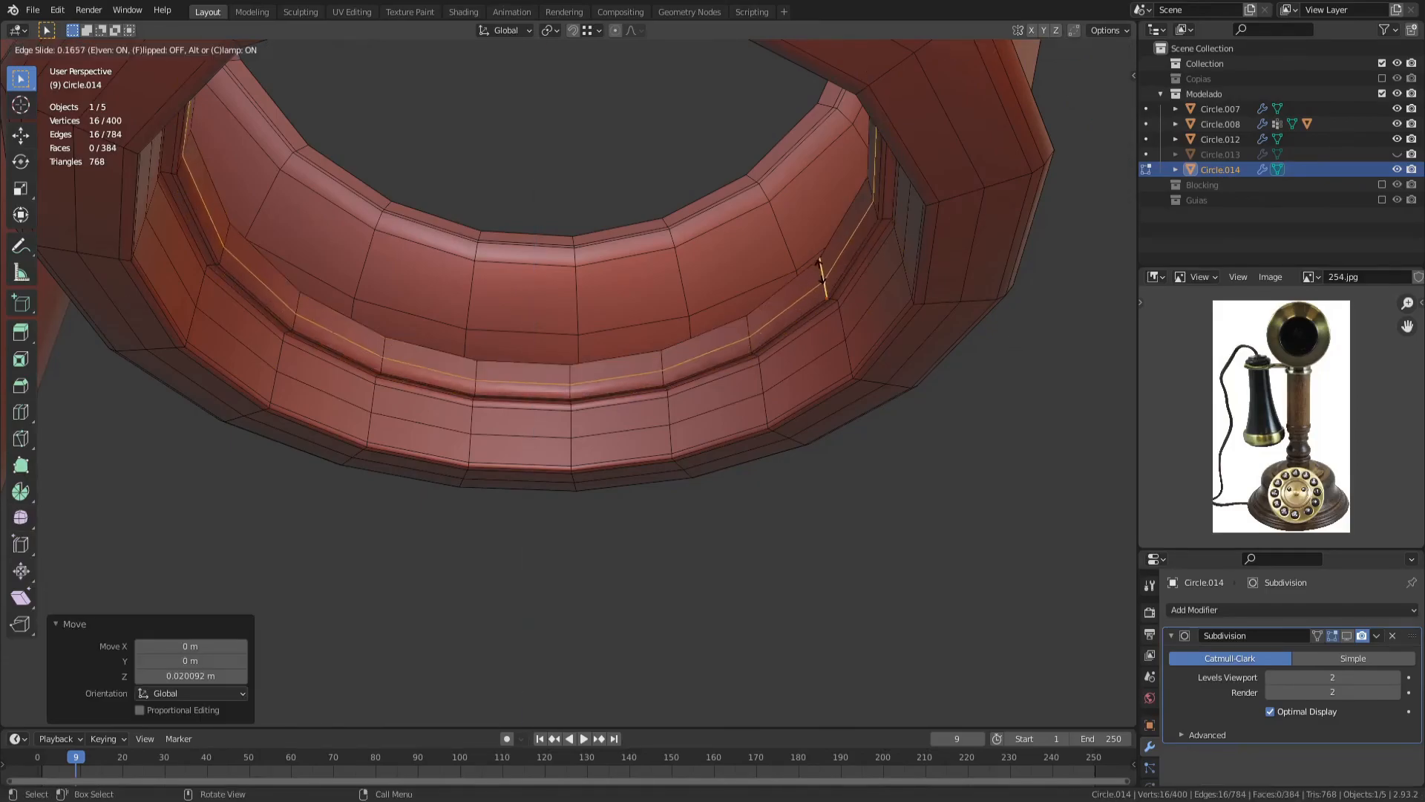
Step: Save the file and unhide the receiver's upper body
key("Tab")
key("ctrl+s")
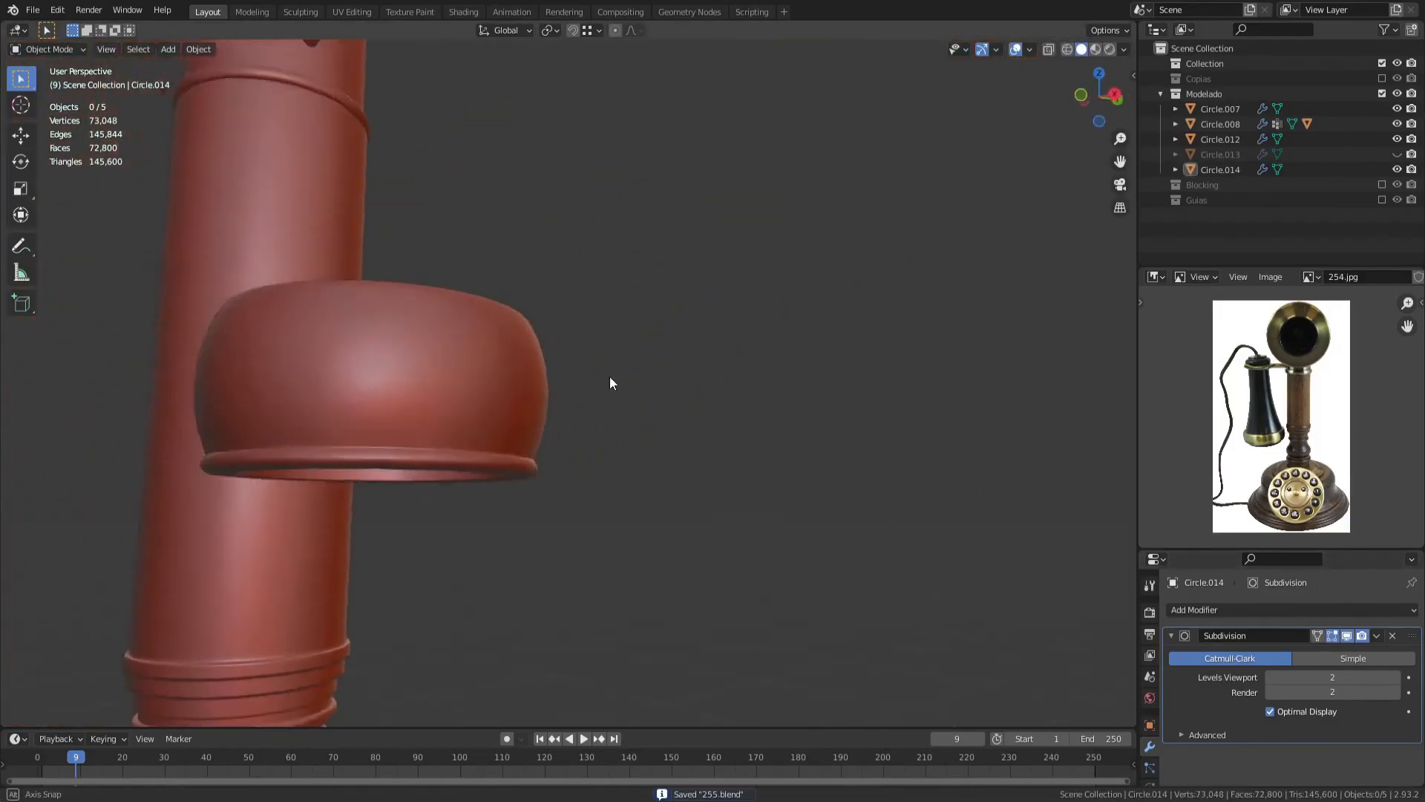
middle_click_drag(610, 377, 678, 351)
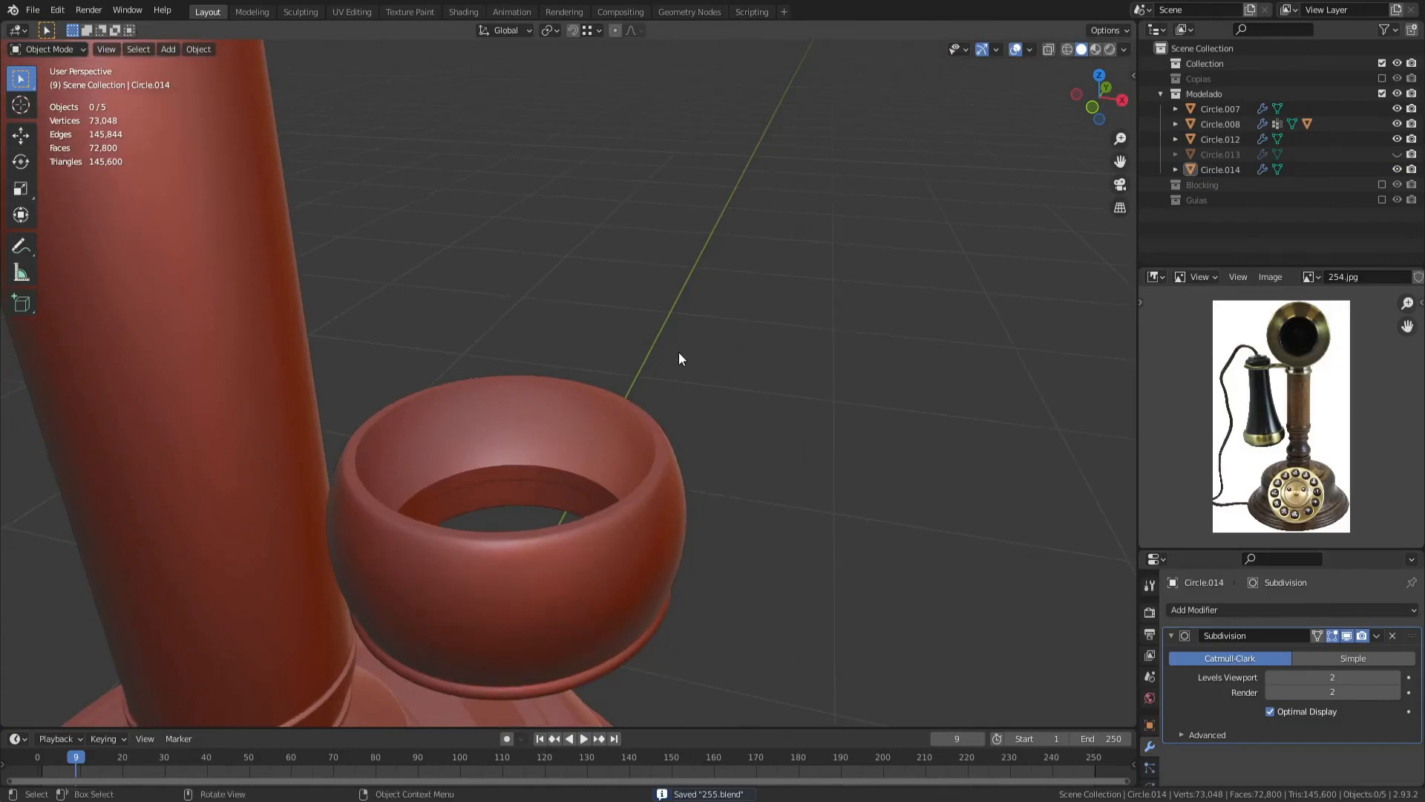
key("alt+h")
key("alt+a")
Step: Scale the flared section's top edge loops outward to about 1.015 with Z locked, and save the file
scroll(678, 351, "down", 3)
middle_click_drag(584, 384, 623, 446)
scroll(627, 401, "up", 7)
key("Tab")
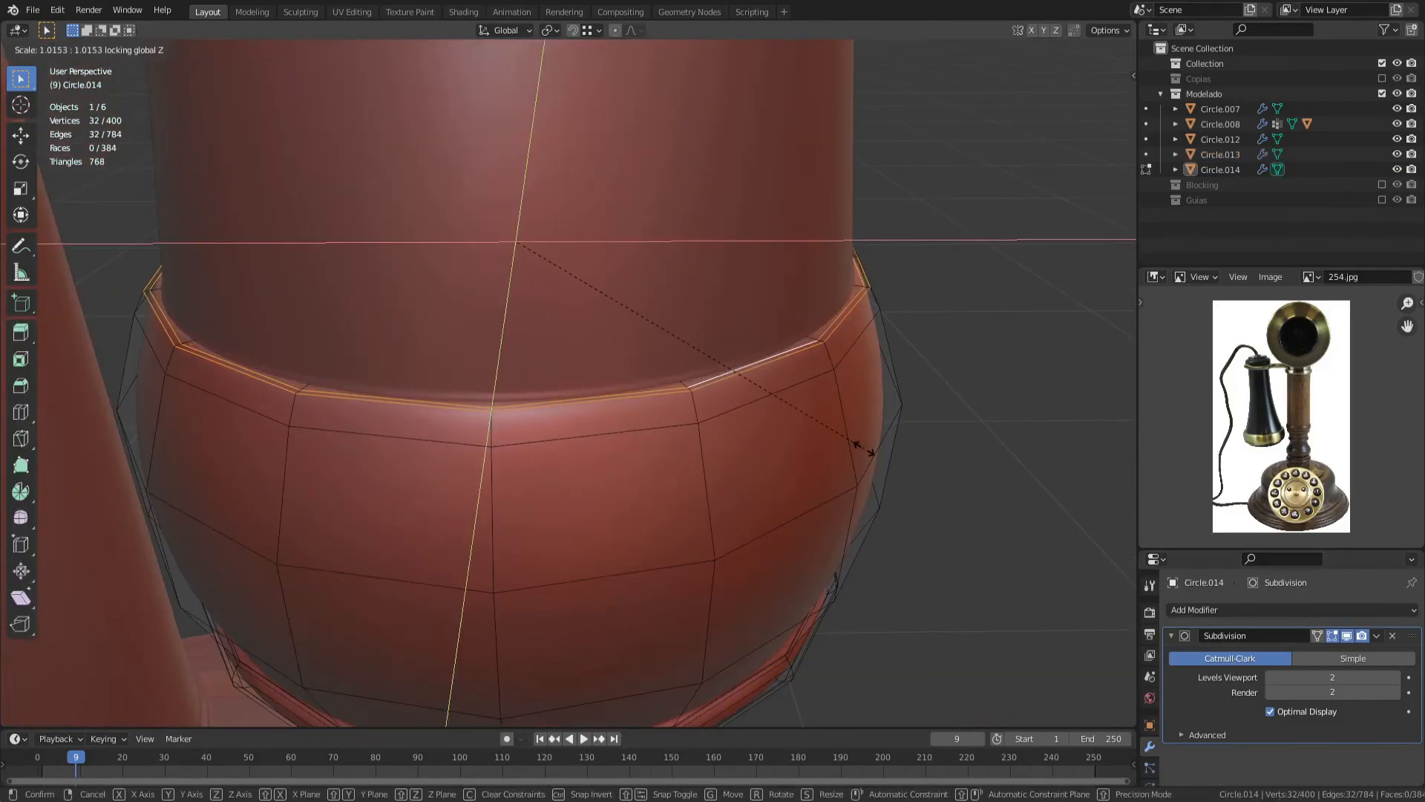
left_click(864, 448)
key("Tab")
key("alt+a")
key("ctrl+s")
scroll(698, 434, "down", 9)
middle_click_drag(707, 439, 653, 478)
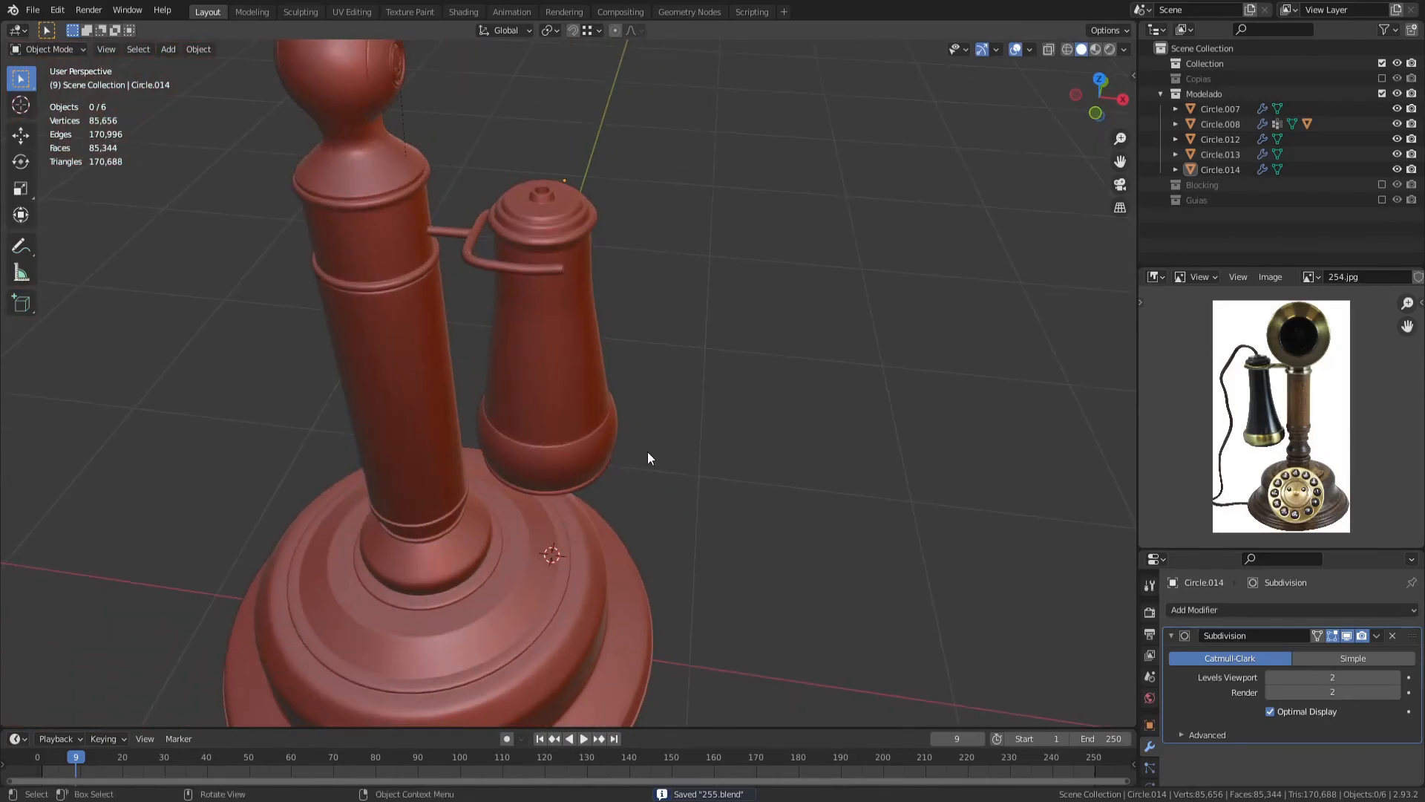
Step: Add a centred loop cut around the raised hole on top of the receiver's upper body
middle_click(537, 198, "alt")
scroll(643, 367, "up", 12)
scroll(643, 368, "up", 6)
left_click(666, 363)
key("Tab")
scroll(653, 356, "down", 6)
key("1")
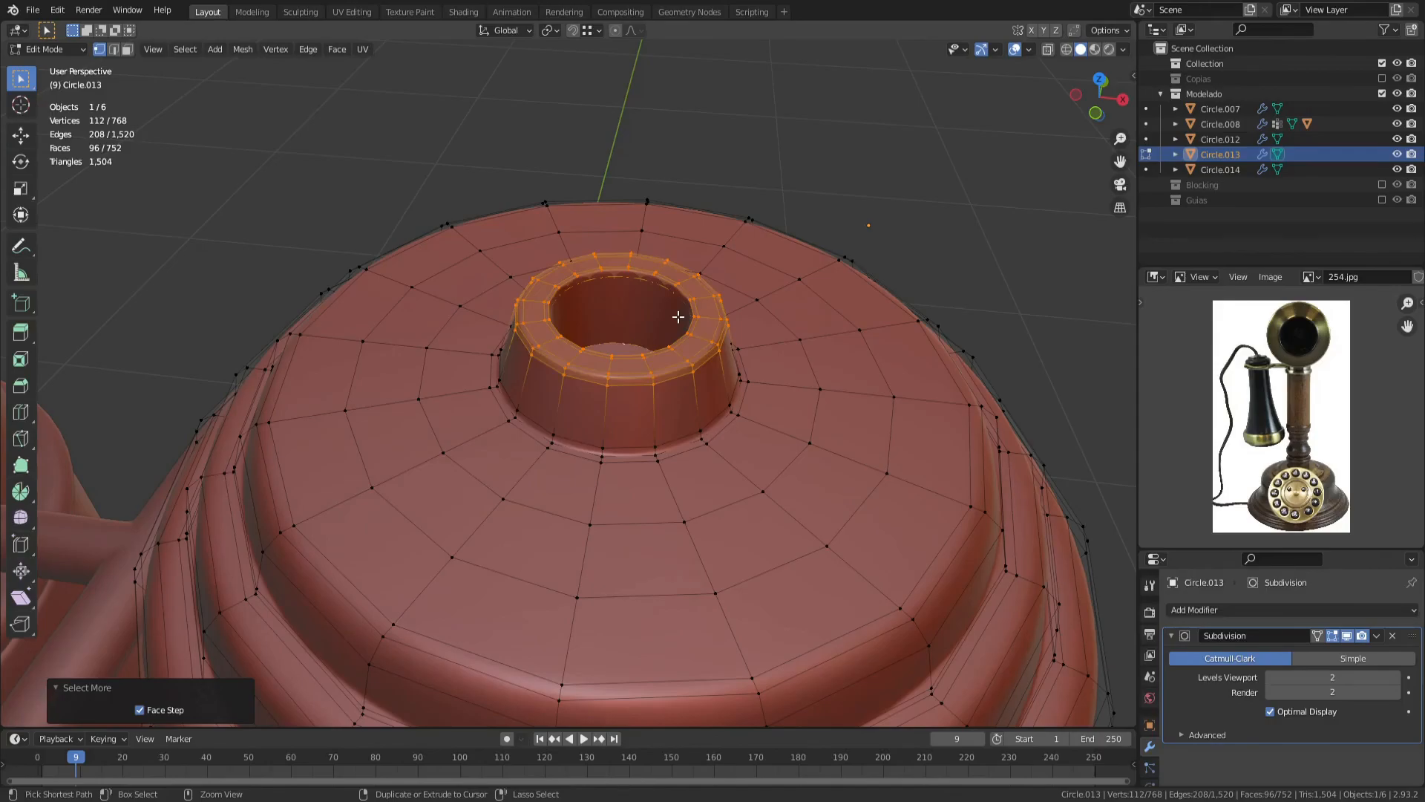
left_click(677, 333)
key("alt+a")
scroll(677, 334, "up", 5)
key("ctrl+r")
left_click(709, 541)
right_click(709, 540)
Step: Return the receiver's upper body to Object Mode, deselect everything and save the file
key("Tab")
key("alt+a")
key("ctrl+s")
scroll(744, 415, "down", 12)
middle_click_drag(639, 438, 627, 409)
middle_click_drag(710, 368, 675, 404, "shift")
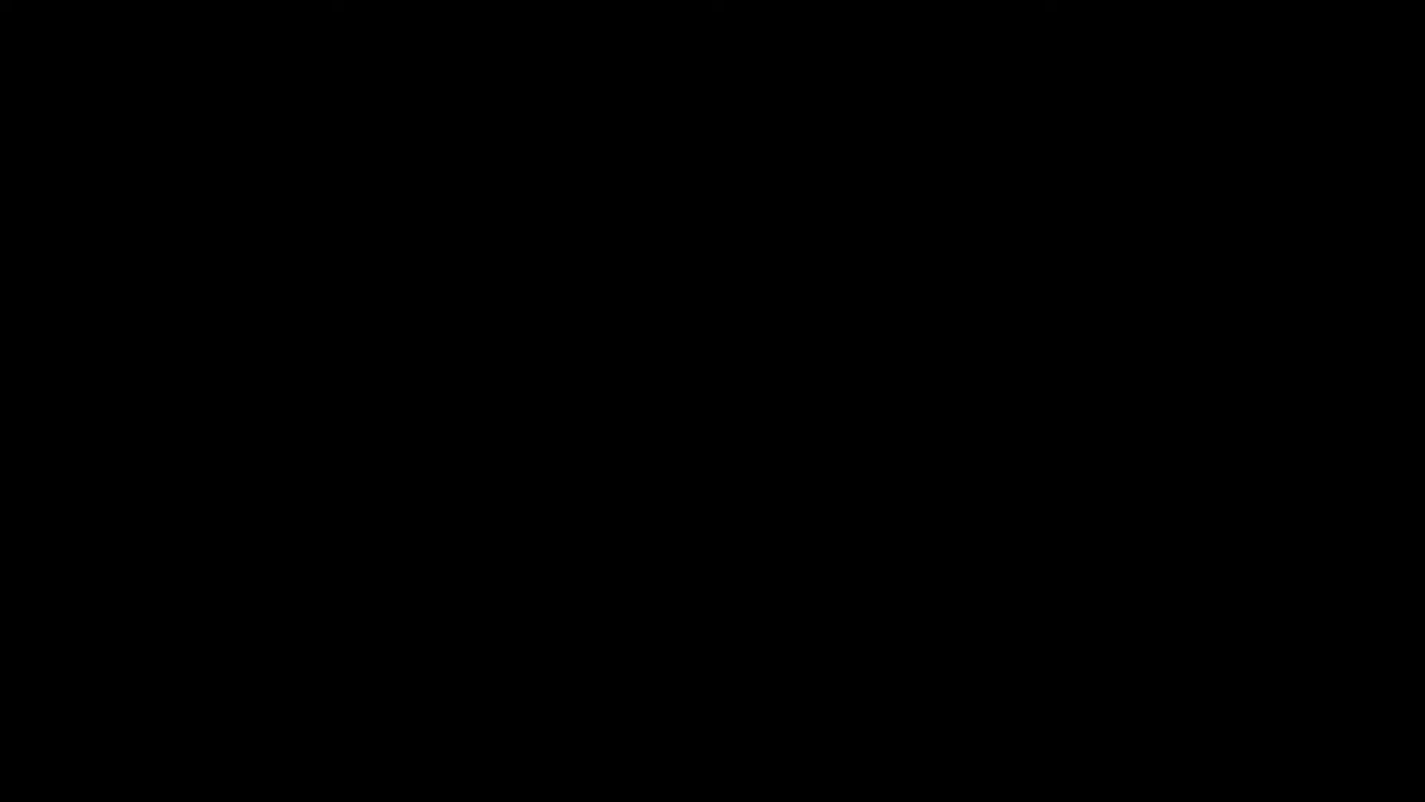